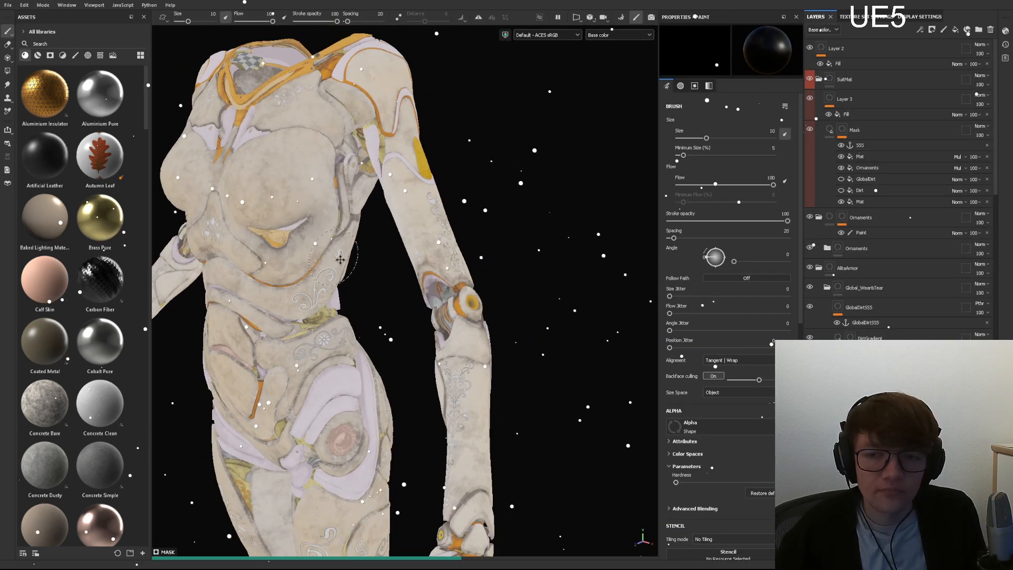
- Show the armoured body in material view and inspect its torso, arms and legs
scroll(317, 241, "down", 2)
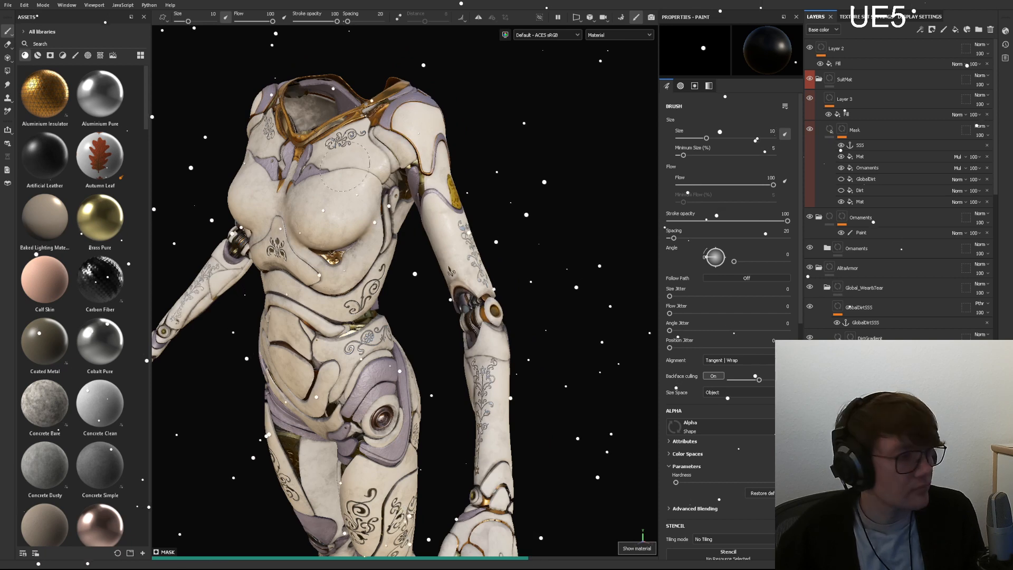
middle_click_drag(358, 200, 426, 200, "alt")
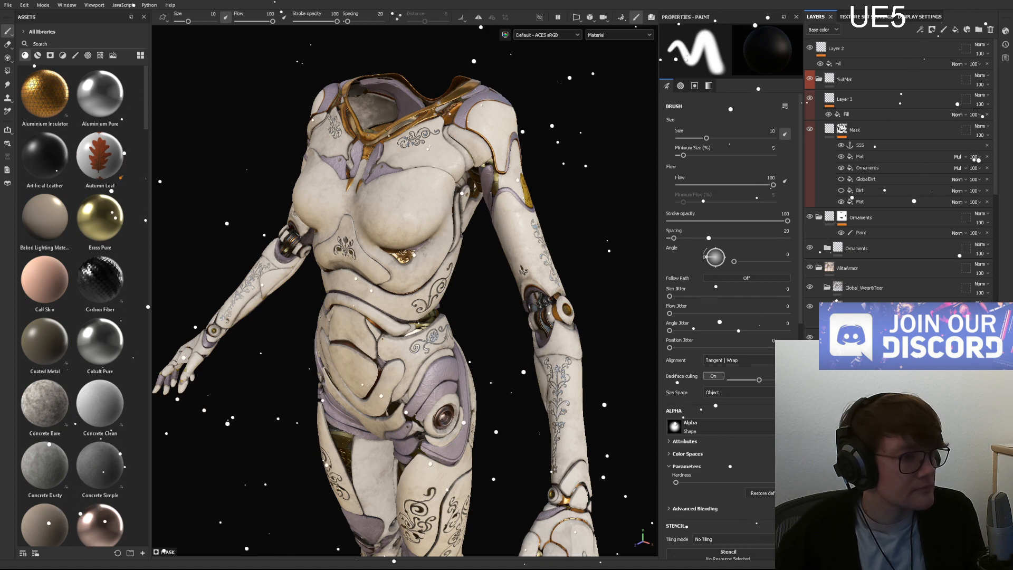
mouse_move(490, 283)
left_mouse_down("alt")
mouse_move(419, 266)
mouse_move(346, 283)
mouse_move(242, 254)
left_mouse_up("alt")
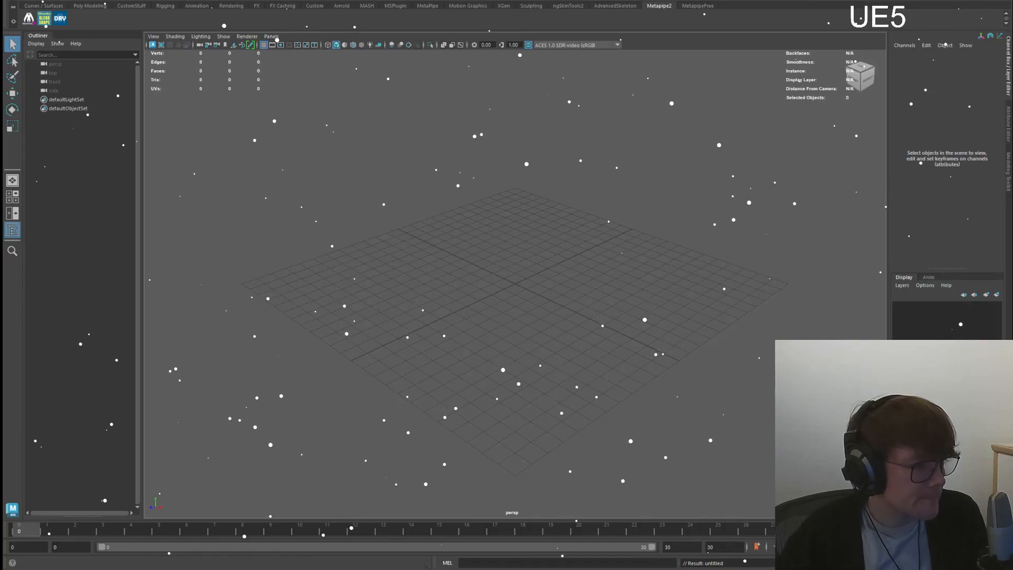
- Switch to Maya, launch the Metapipe2 tool, and check the contents of head_grp
left_click(29, 20)
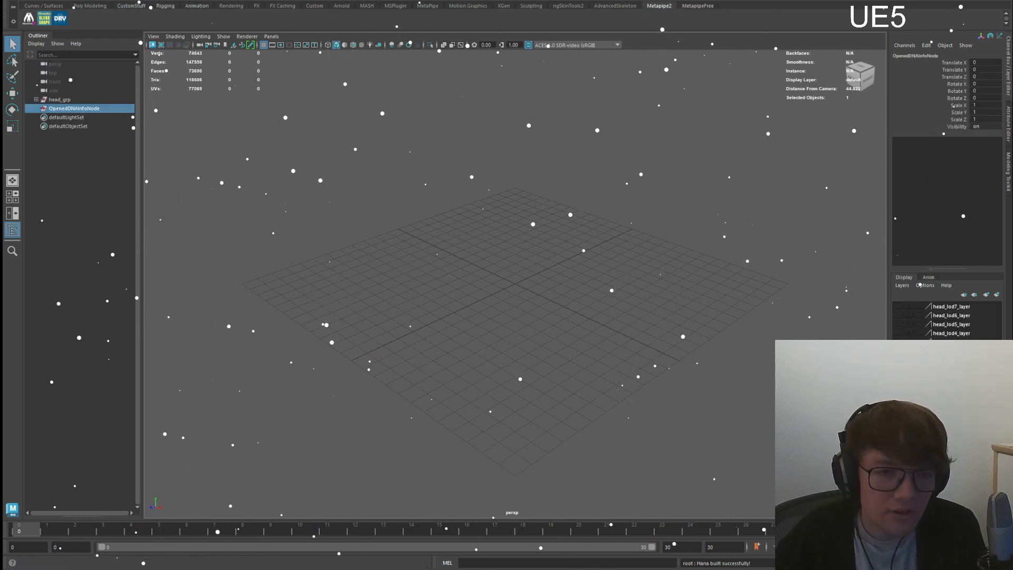
left_click(36, 100)
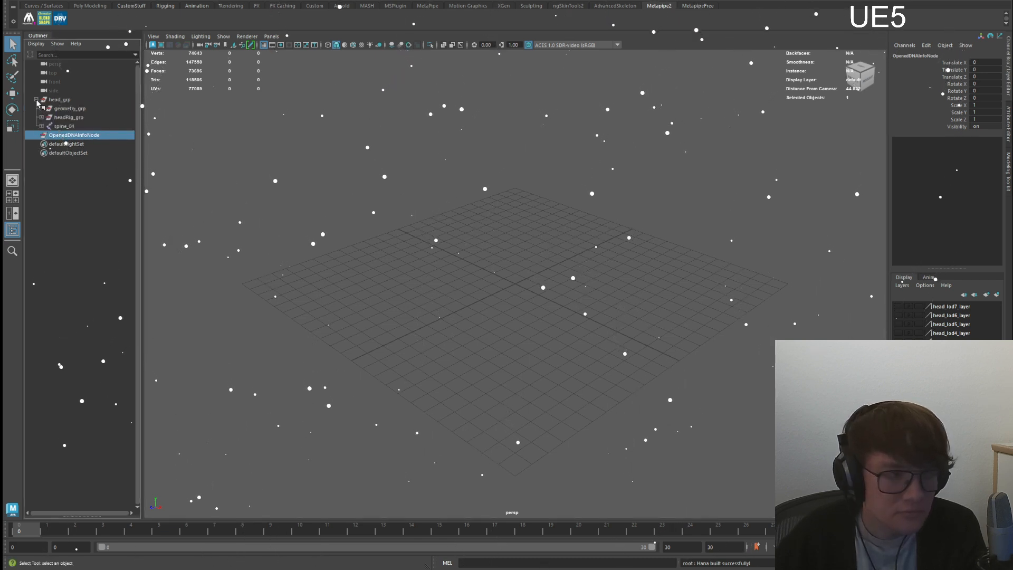
left_click(36, 100)
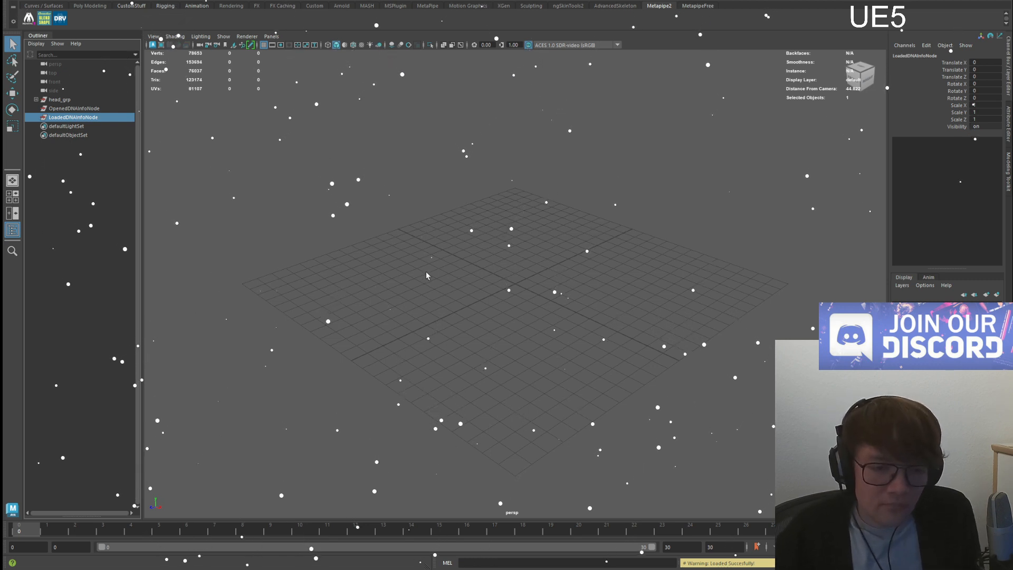
- Expand head_grp, frame geometry_grp, and examine the rigged head with its joints and facial control board
key("f")
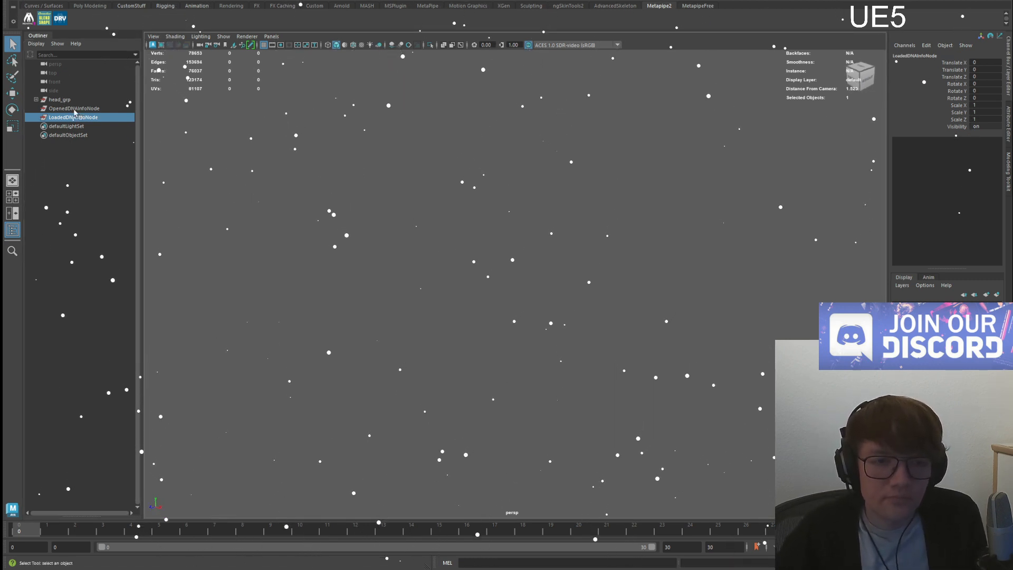
left_click(36, 99)
left_click(68, 108)
key("f")
left_click(407, 209)
left_click_drag(398, 209, 523, 209, "alt")
scroll(441, 210, "up", 1)
middle_click_drag(523, 209, 464, 243, "alt")
left_click_drag(463, 242, 465, 264, "alt")
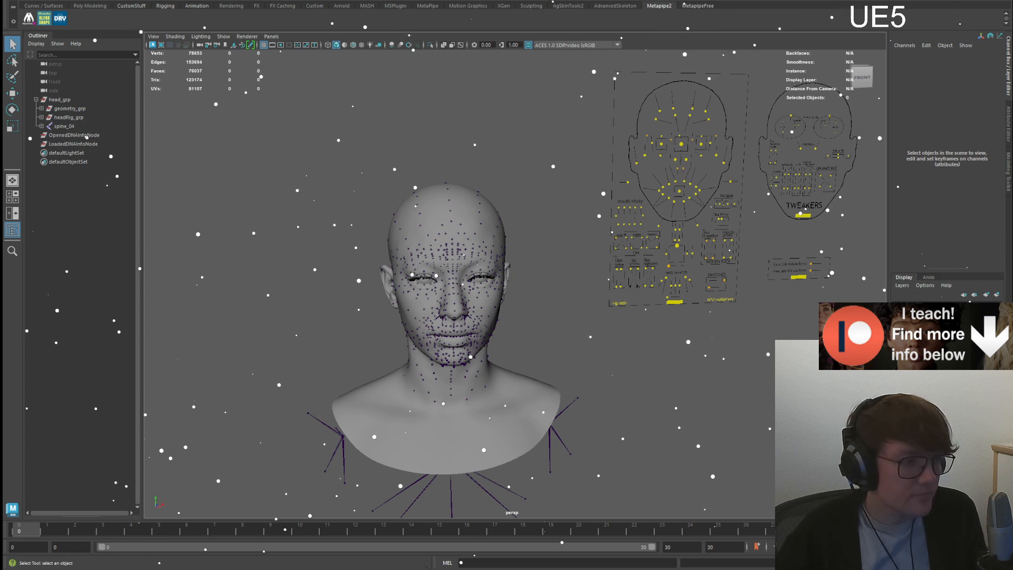
left_click_drag(430, 140, 392, 120, "alt")
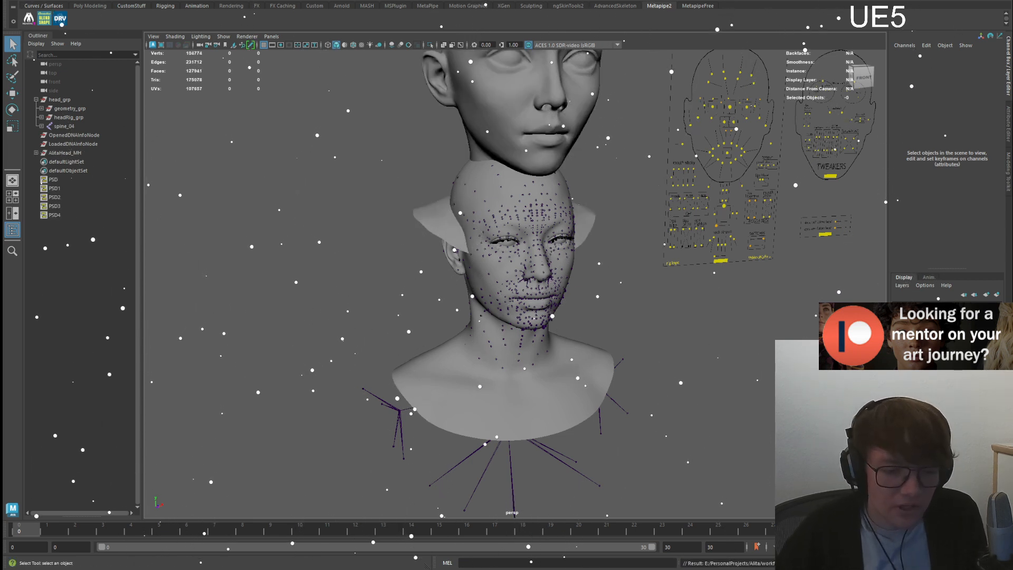
- Inspect the imported Alita head above the rigged head, and delete the AlitaHead_MH group
middle_click_drag(368, 158, 377, 273, "alt")
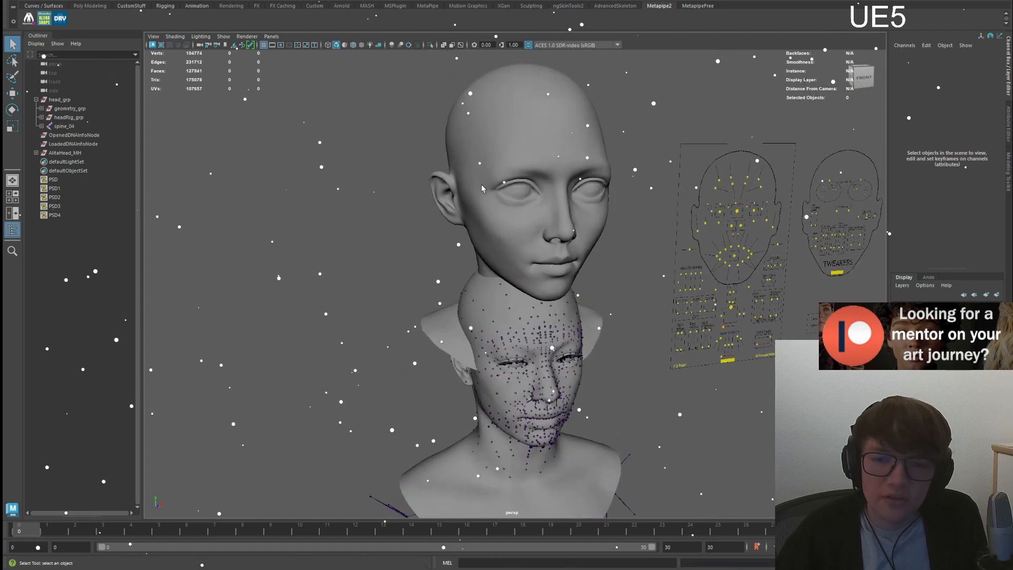
left_click_drag(491, 174, 522, 183, "alt")
left_click(521, 182)
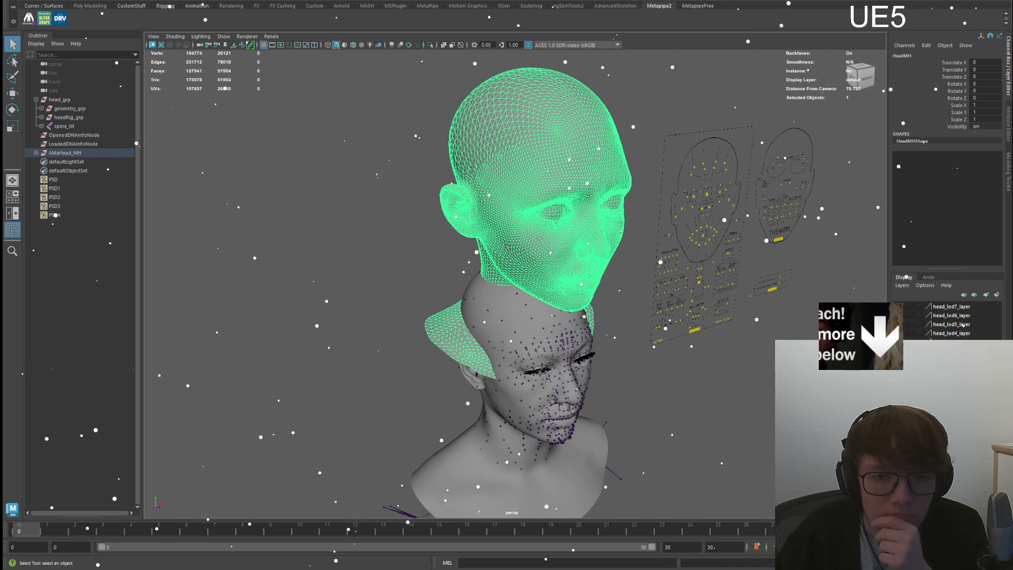
left_click(65, 153)
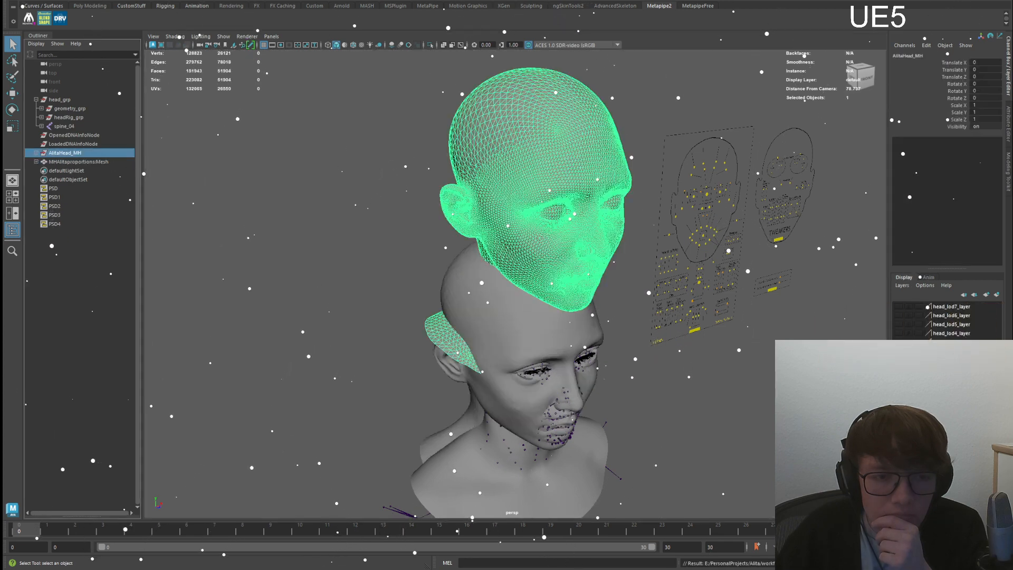
key("Delete")
- Select the MHAlitaproportions mesh, toggle its isolated display, and compare its face with the rigged head
left_click(56, 153)
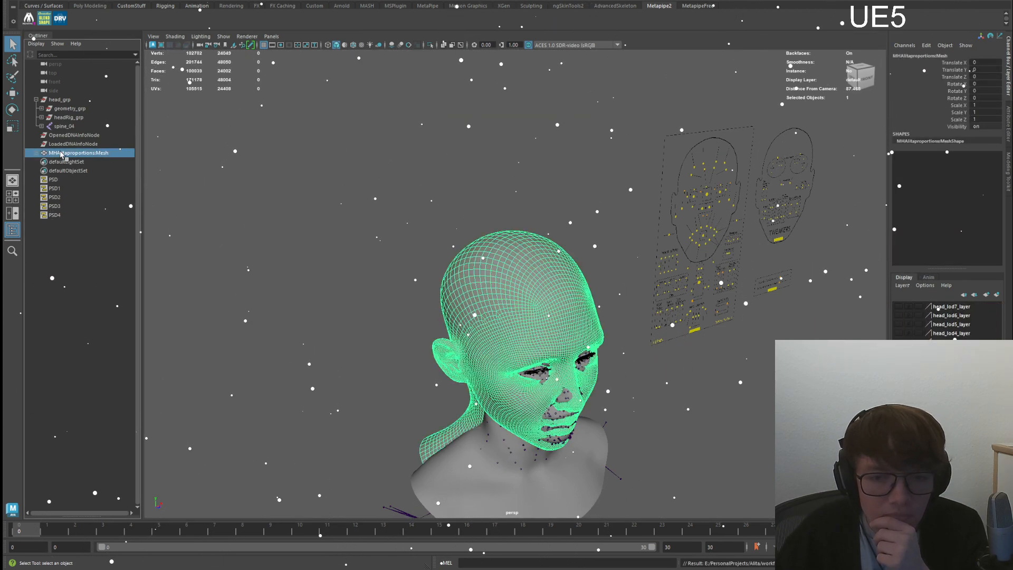
left_click_drag(558, 323, 567, 287, "alt")
key("ctrl+1")
left_click(638, 311)
left_click_drag(639, 311, 537, 285, "alt")
key("ctrl+1")
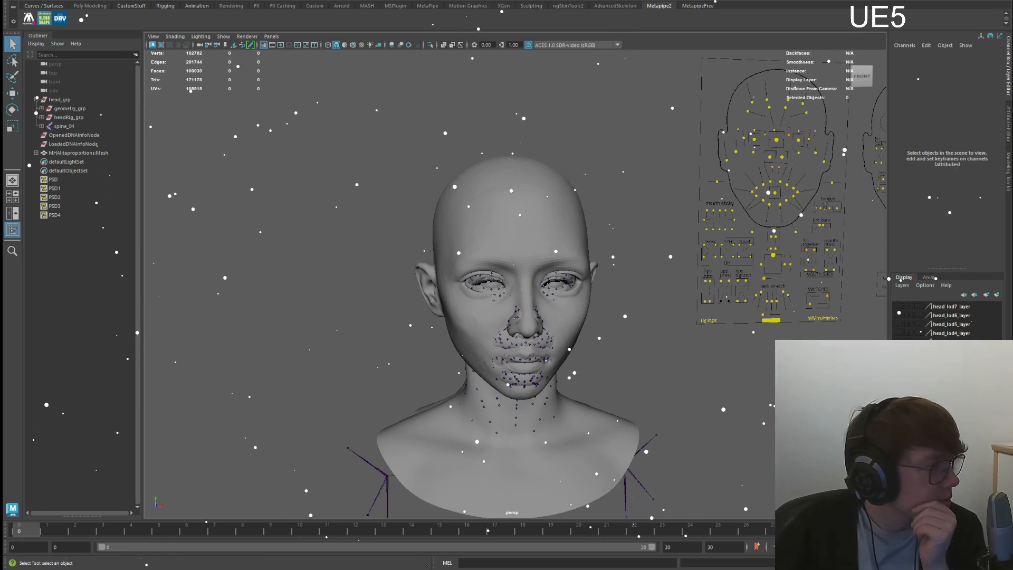
left_click(527, 198)
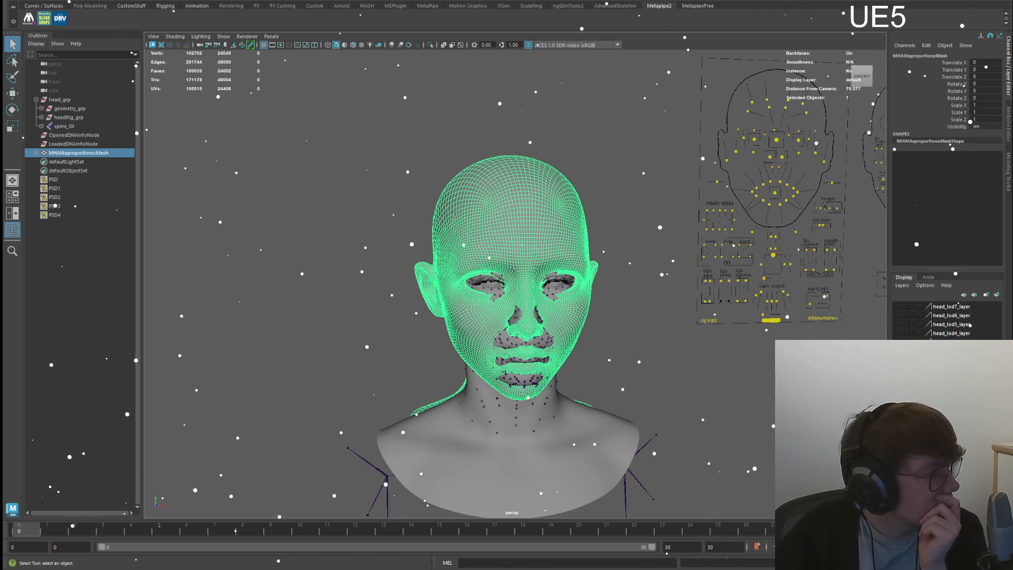
left_click(71, 144)
left_click(66, 154)
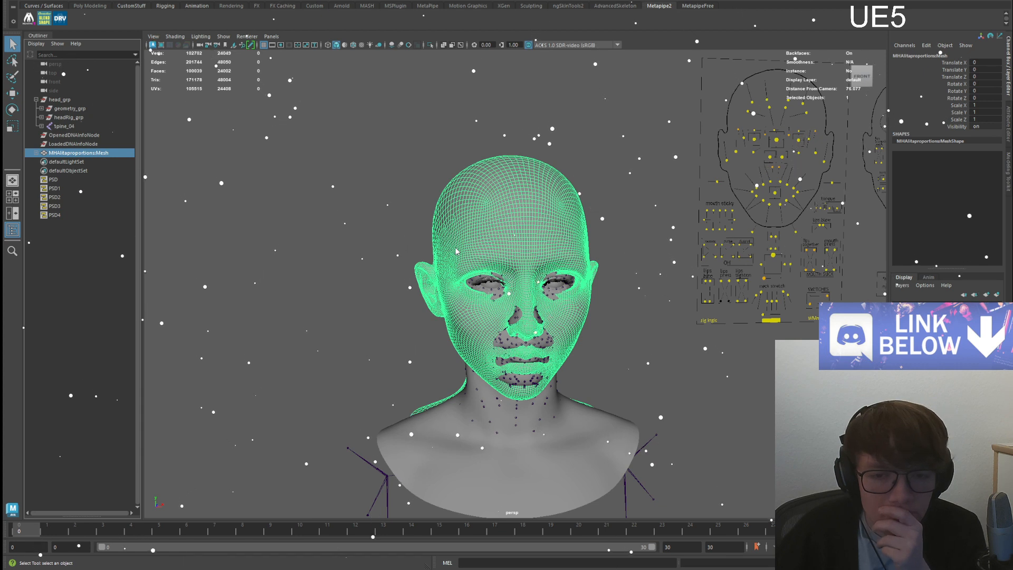
left_click(412, 241)
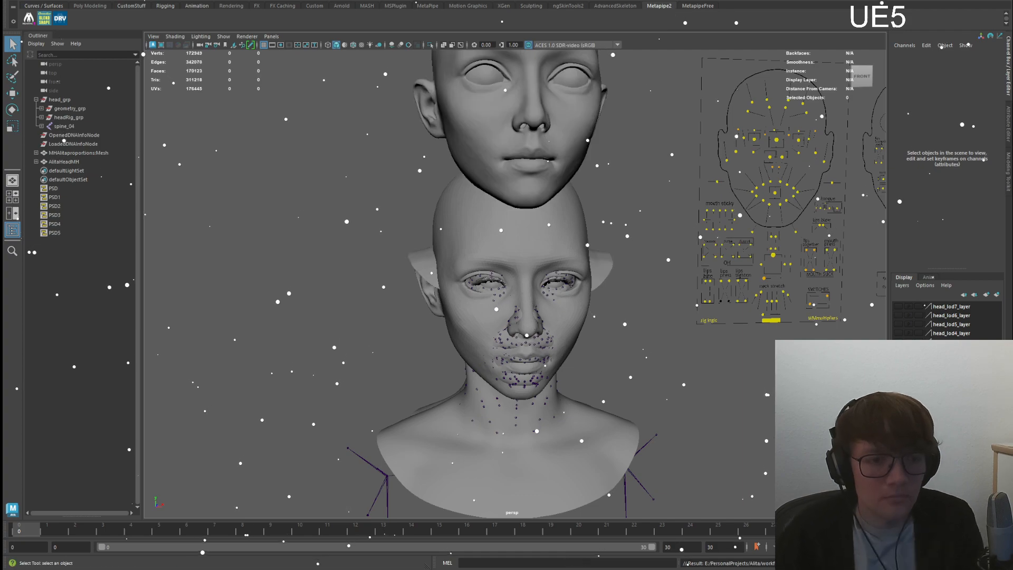
- Frame the imported AlitaHeadMH mesh and examine its topology around the face and ear
left_click(66, 162)
middle_click_drag(343, 132, 346, 258, "alt")
left_click_drag(345, 258, 424, 251, "alt")
left_click(395, 262)
left_click(527, 216)
key("f")
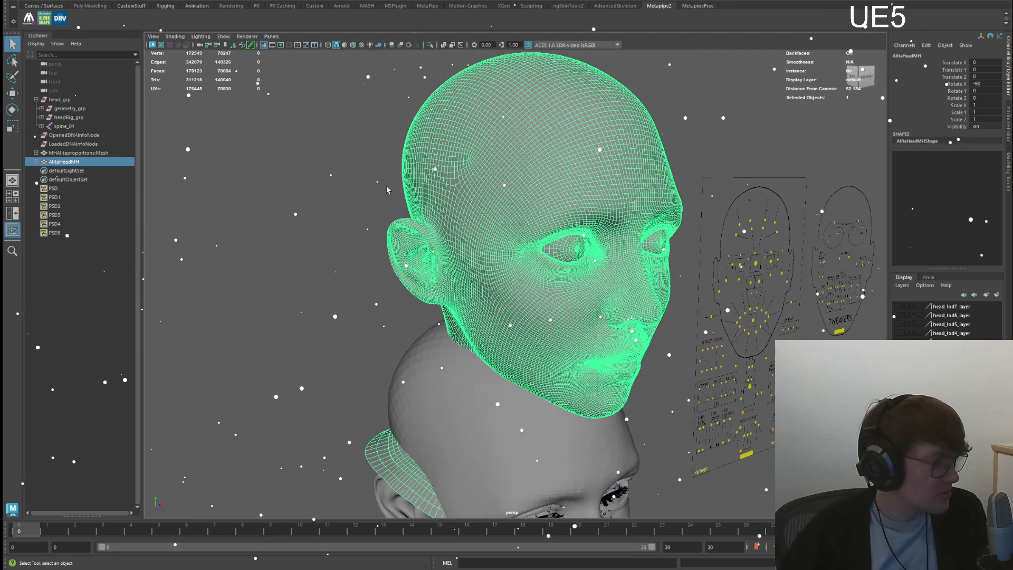
left_click_drag(436, 210, 474, 241, "alt")
- Expand AlitaHeadMH and MHAlitaproportions in the scene hierarchy to compare their assigned materials
left_click(37, 162)
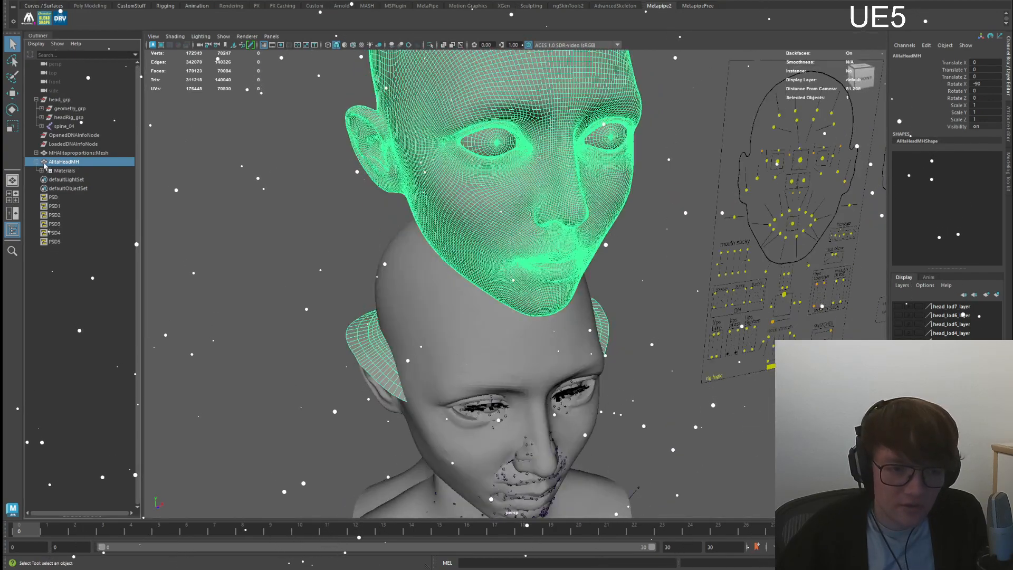
left_click(42, 170)
middle_click_drag(242, 201, 232, 234, "alt")
left_click(36, 153)
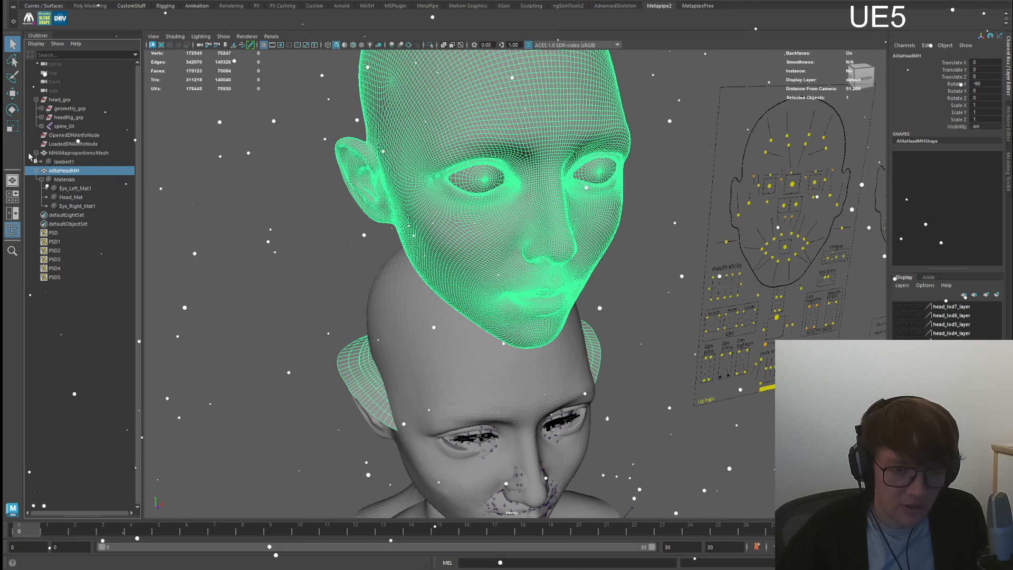
left_click_drag(191, 139, 332, 182, "alt")
scroll(327, 182, "up", 1)
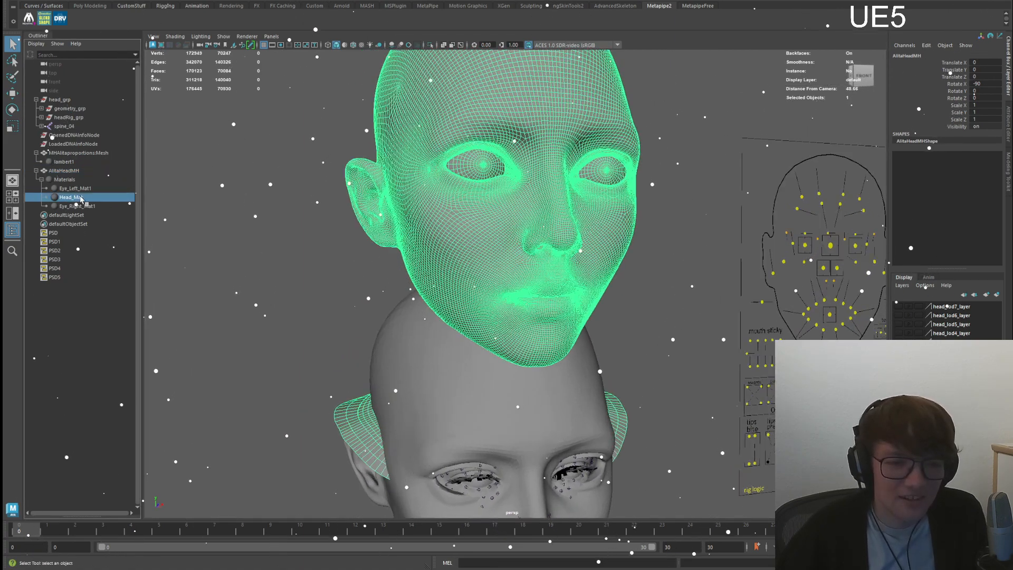
- Check the head and eye materials of AlitaHeadMH and delete the mesh from the scene
left_click(81, 198)
left_click(81, 189)
left_click(88, 207, "shift")
left_click_drag(525, 210, 443, 240, "alt")
left_click_drag(513, 217, 430, 164, "alt")
key("Delete")
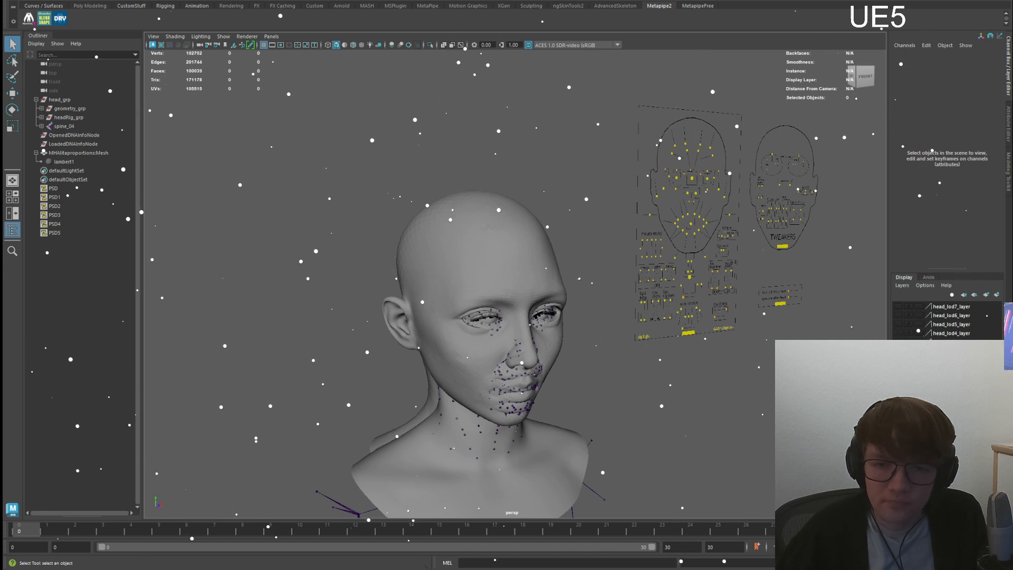
- Select the imported Alita_Head_Low group and inspect its head with and without the wireframe highlight
left_click(67, 171)
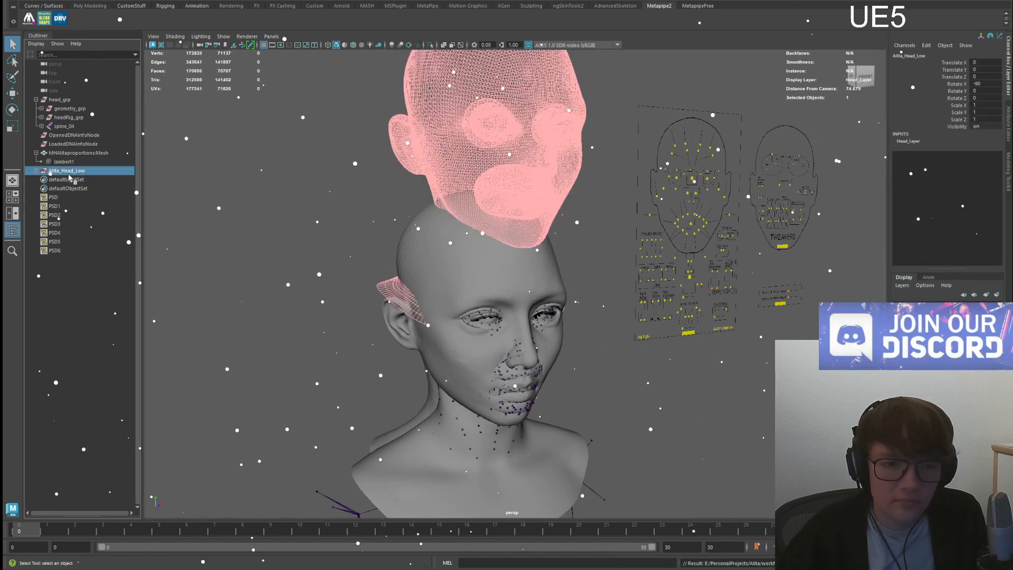
left_click(405, 169)
left_click_drag(406, 169, 512, 236, "alt")
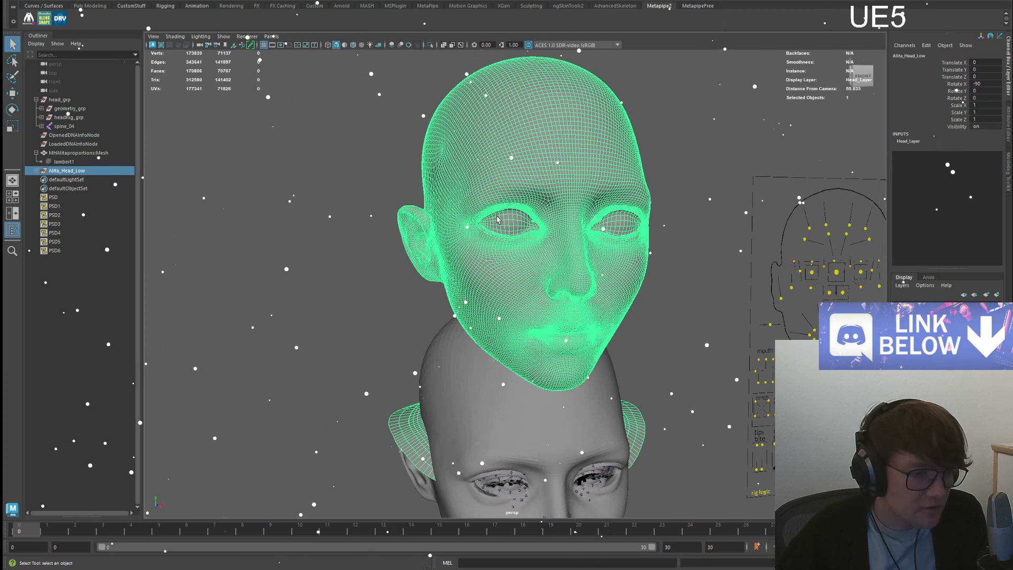
left_click(351, 148)
scroll(351, 149, "up", 2)
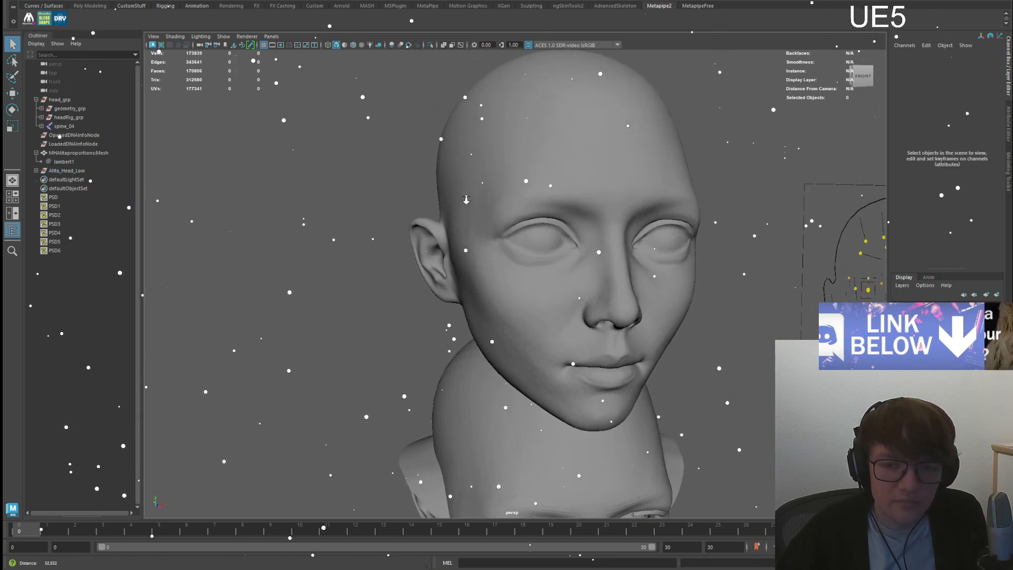
- Expand Alita_Head_Low and check its separate eye and head parts, including Eye_EyeRight
left_click(69, 171)
left_click(36, 171)
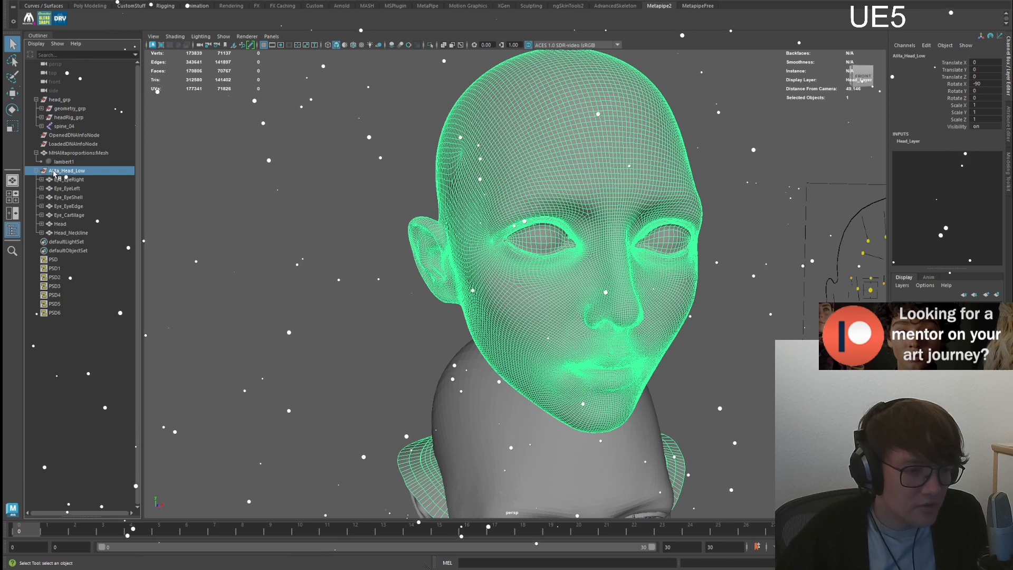
left_click(69, 180)
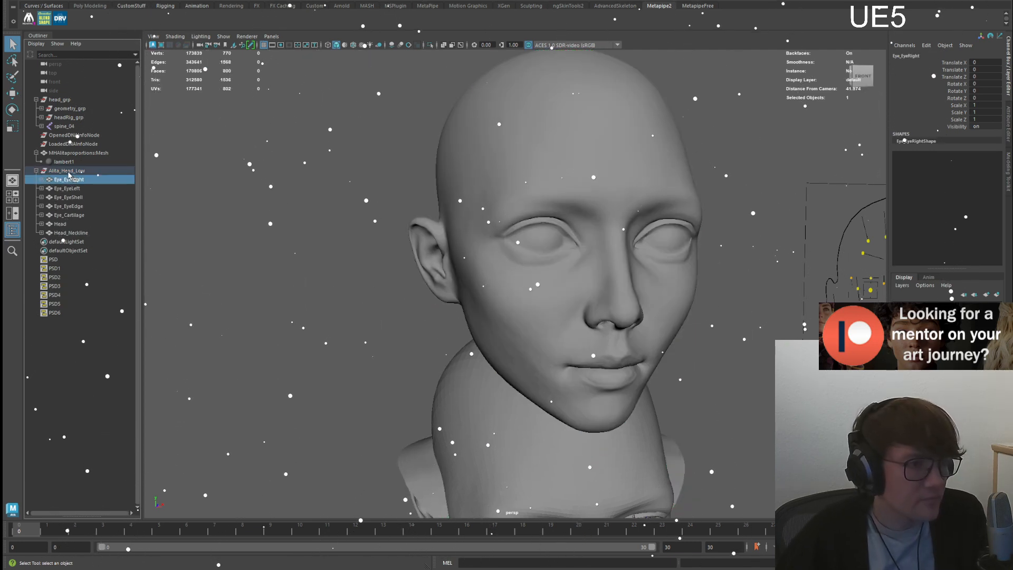
middle_click_drag(402, 201, 375, 209, "alt")
left_click_drag(376, 209, 352, 209, "alt")
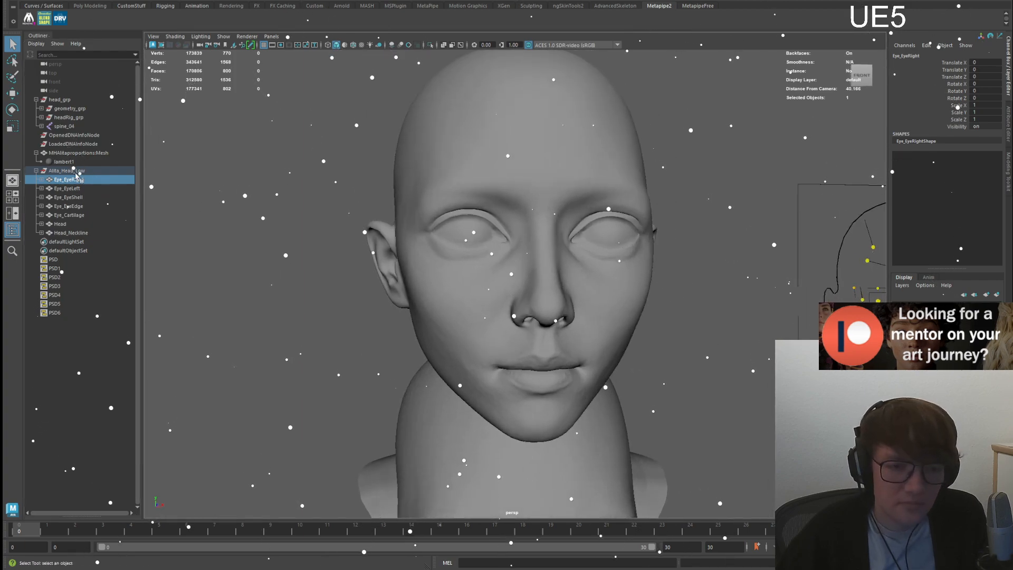
- Delete the whole Alita_Head_Low group from the scene
left_click(81, 172)
left_click_drag(504, 206, 550, 221, "alt")
key("Delete")
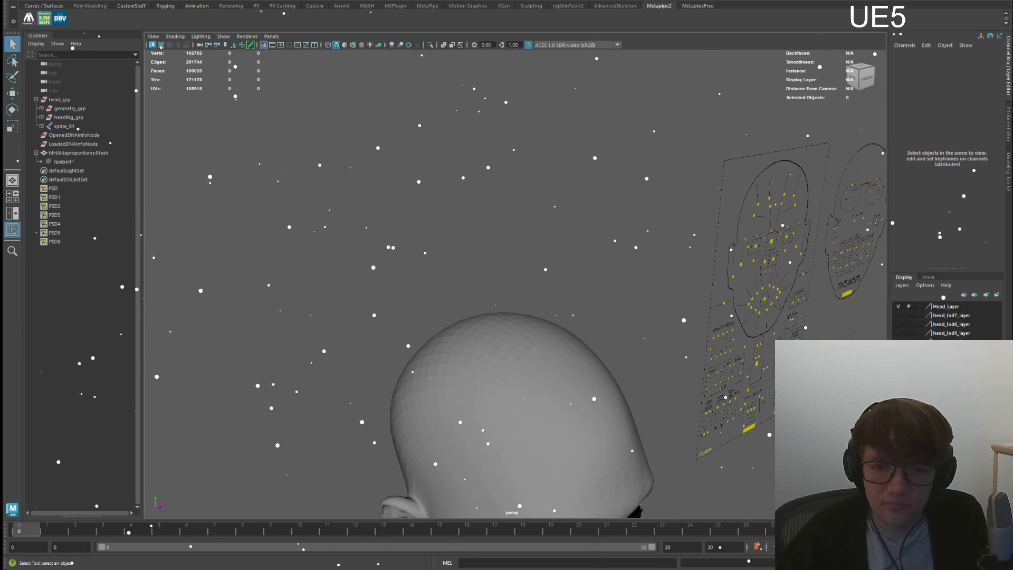
- Frame the imported MH_Wrapped_Around_Alita mesh for inspection and delete it
left_click(87, 170)
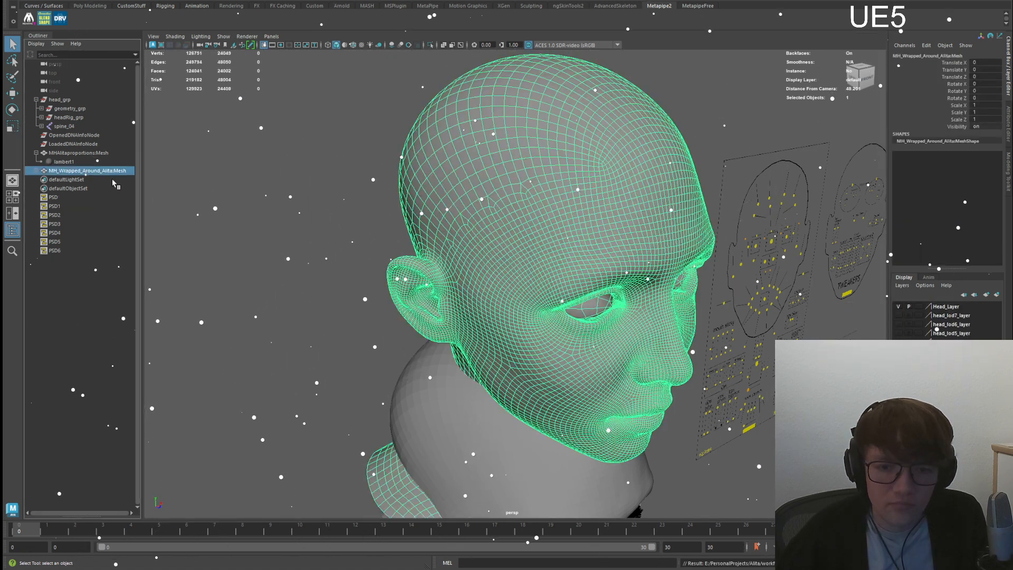
key("f")
right_click_drag(454, 269, 512, 275, "alt")
left_click_drag(512, 275, 545, 268, "alt")
key("Delete")
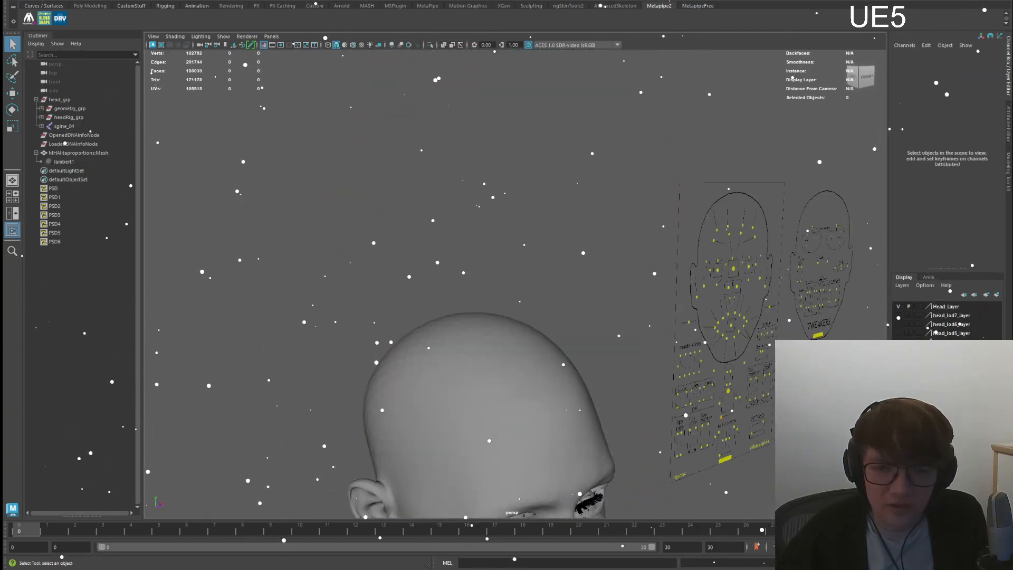
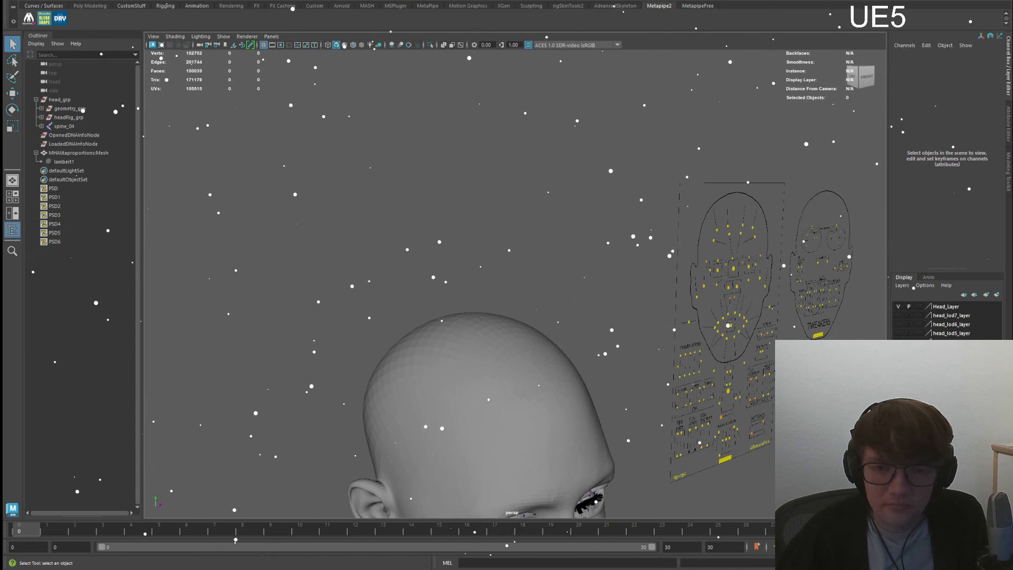
- Select the reimported AlitaHead_MH group and examine its face, eyes and ear topology from several angles
left_click(66, 171)
left_click_drag(454, 220, 521, 275, "alt")
right_click_drag(520, 275, 531, 285, "alt")
left_click_drag(531, 285, 501, 296, "alt")
middle_click_drag(499, 375, 496, 145, "alt")
left_click_drag(480, 145, 510, 150, "alt")
middle_click_drag(510, 150, 508, 234, "alt")
left_click_drag(510, 222, 487, 238, "alt")
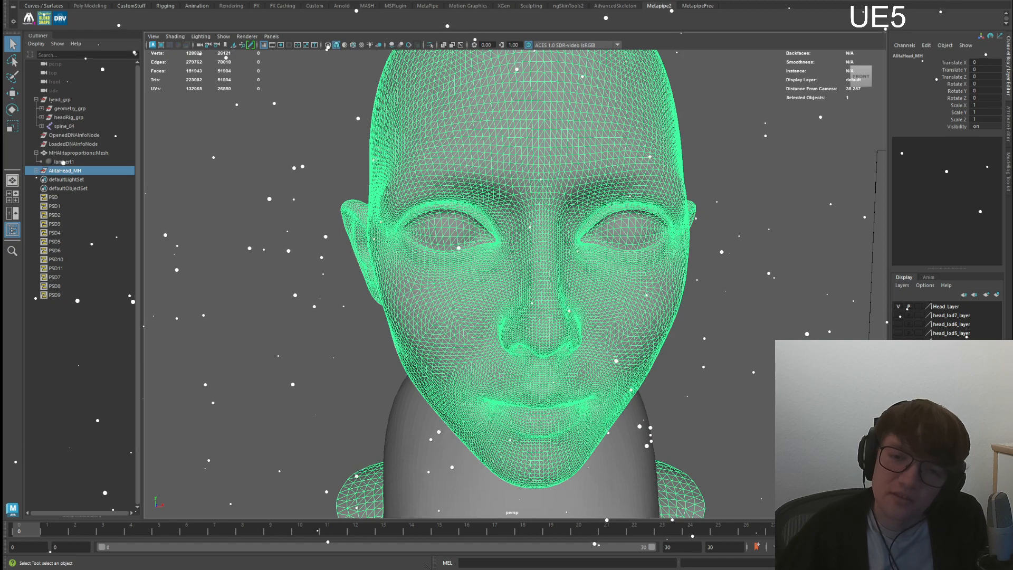
left_click(285, 209)
left_click(84, 171)
left_click_drag(426, 221, 854, 220, "alt")
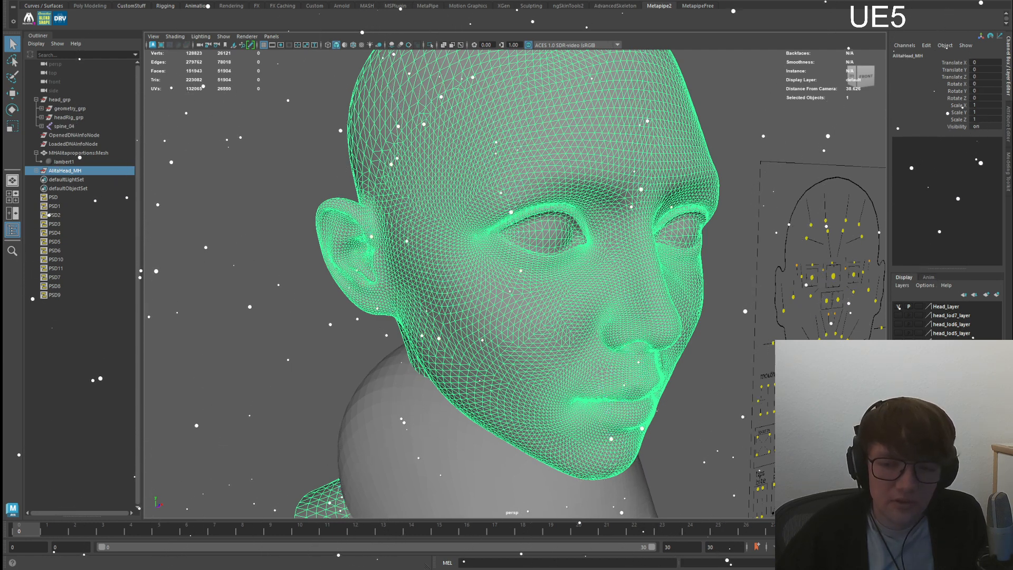
left_click(248, 226)
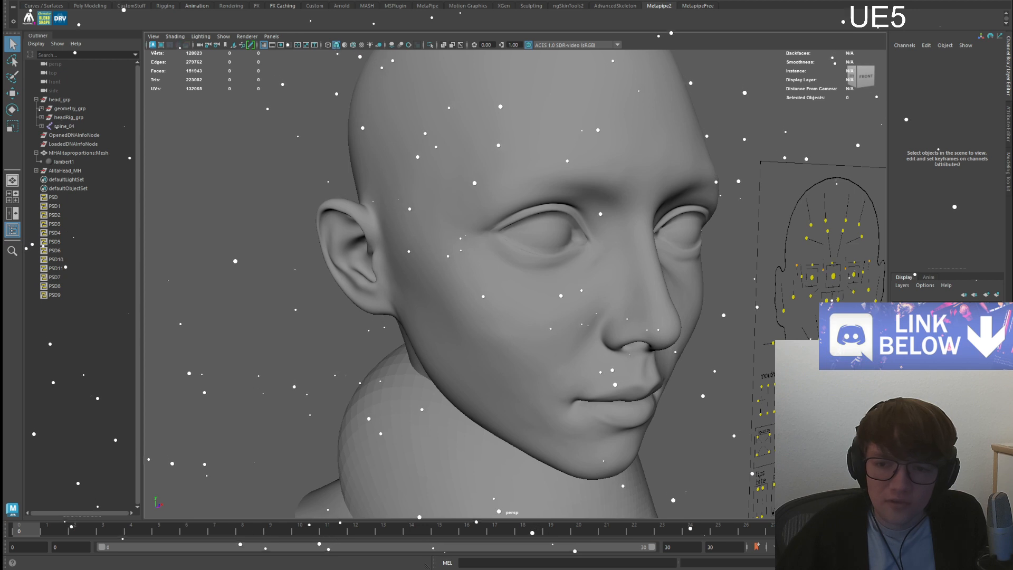
- Expand the AlitaHead_MH group down to the HeadMH mesh and examine its list of materials
scroll(369, 185, "down", 3)
left_click_drag(369, 253, 327, 258, "alt")
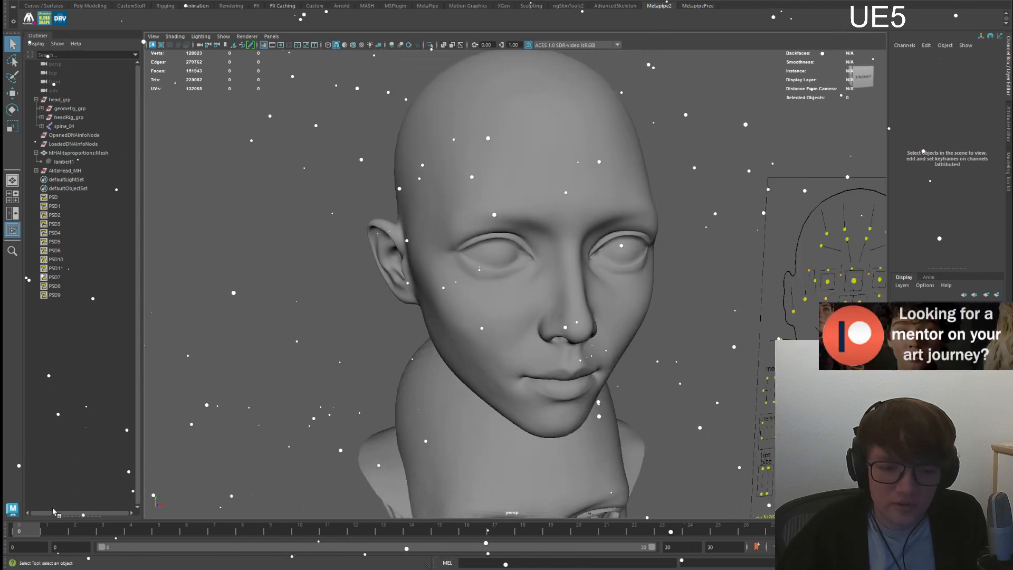
left_click(36, 171)
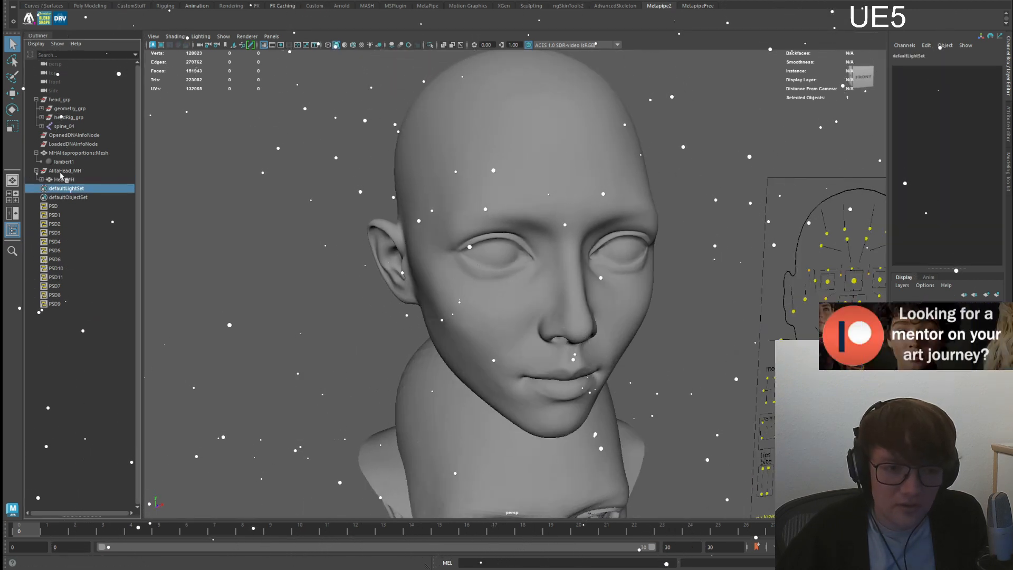
left_click(42, 179)
left_click(42, 181)
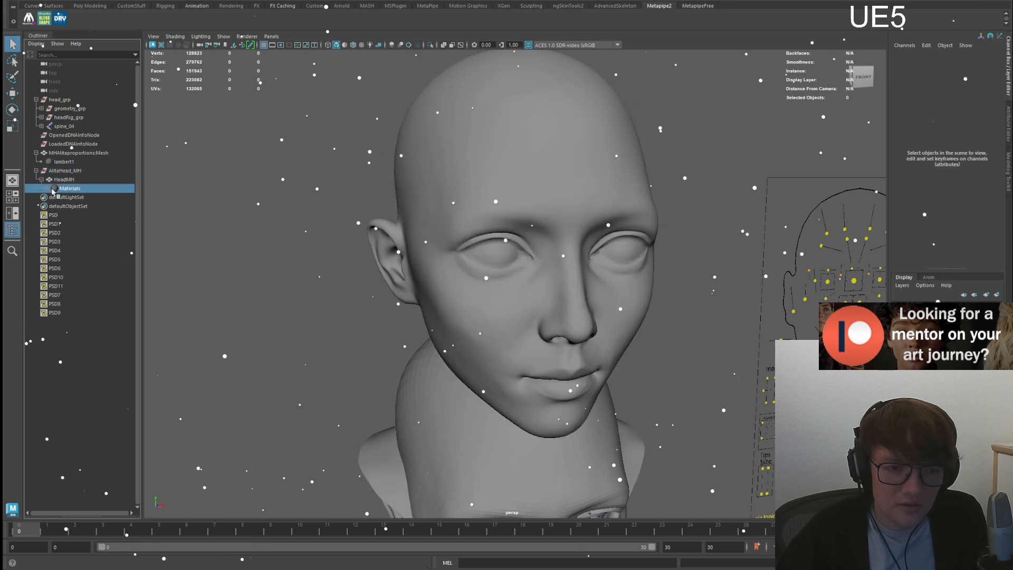
left_click(83, 189)
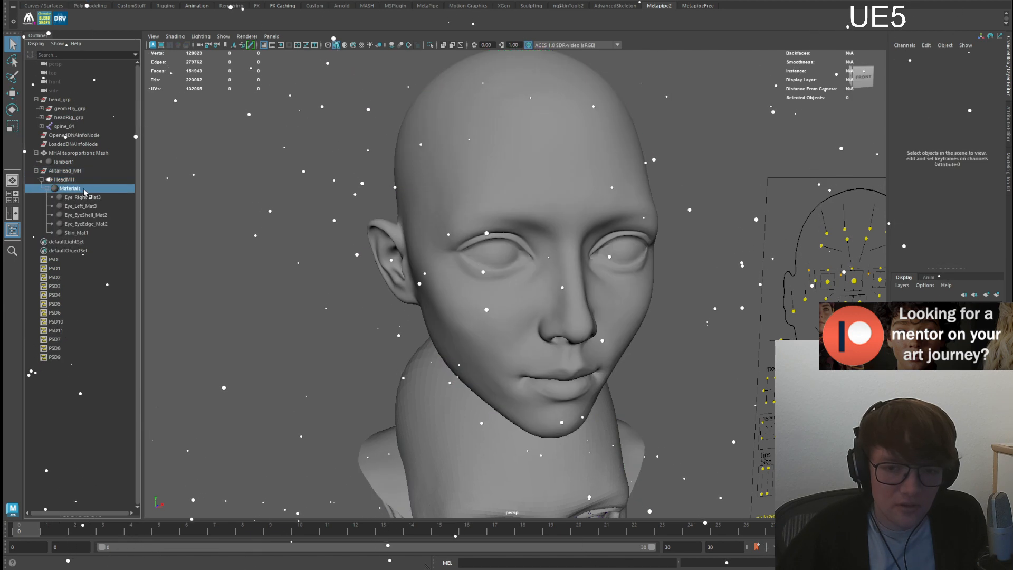
- Delete the whole AlitaHead_MH group from the scene
left_click(78, 180)
left_click(84, 171)
key("Delete")
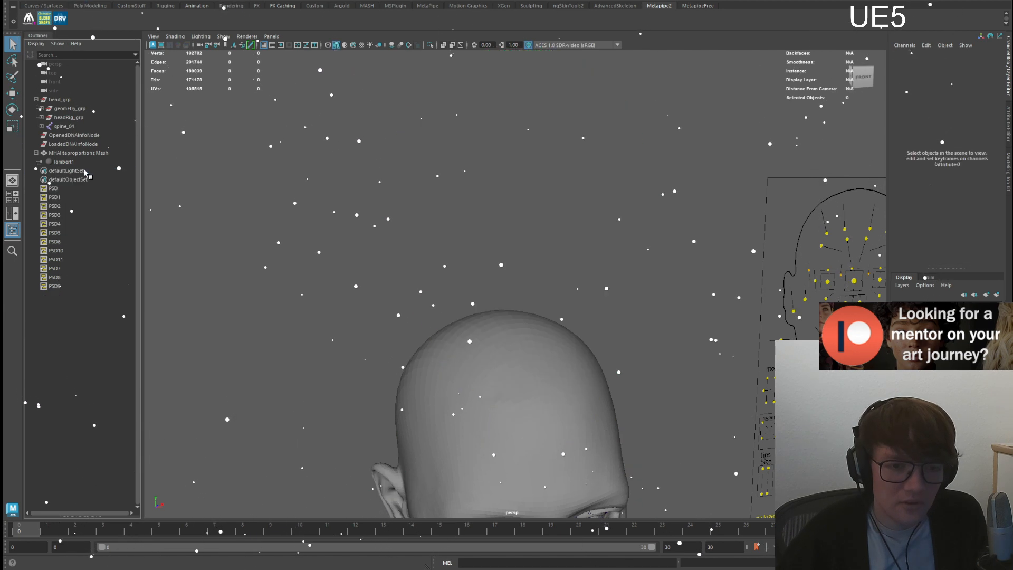
- Frame the MHAlitaproportions mesh and examine how its face fits over the MetaHuman rig joints
left_click(95, 152)
key("f")
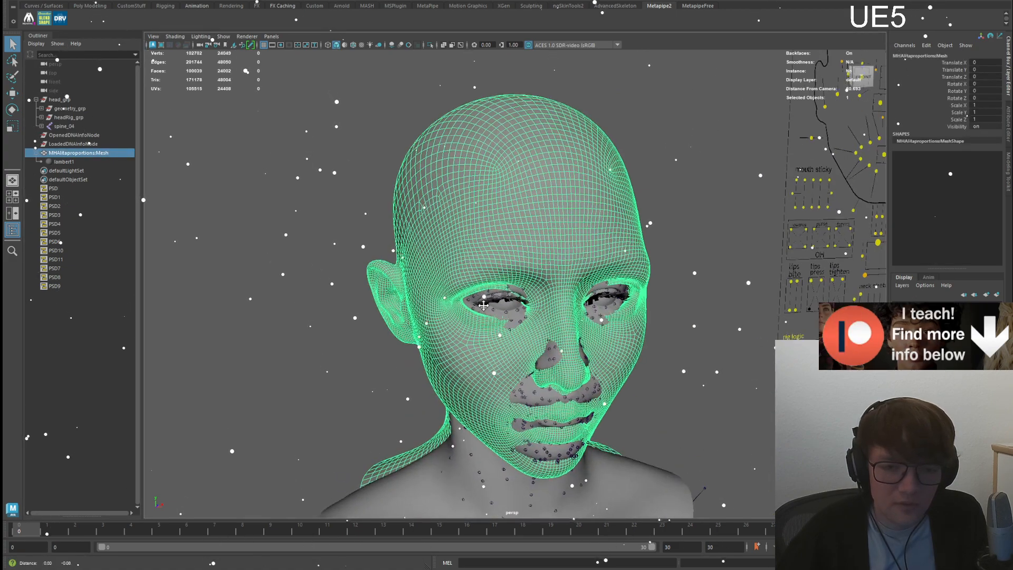
left_click(355, 178)
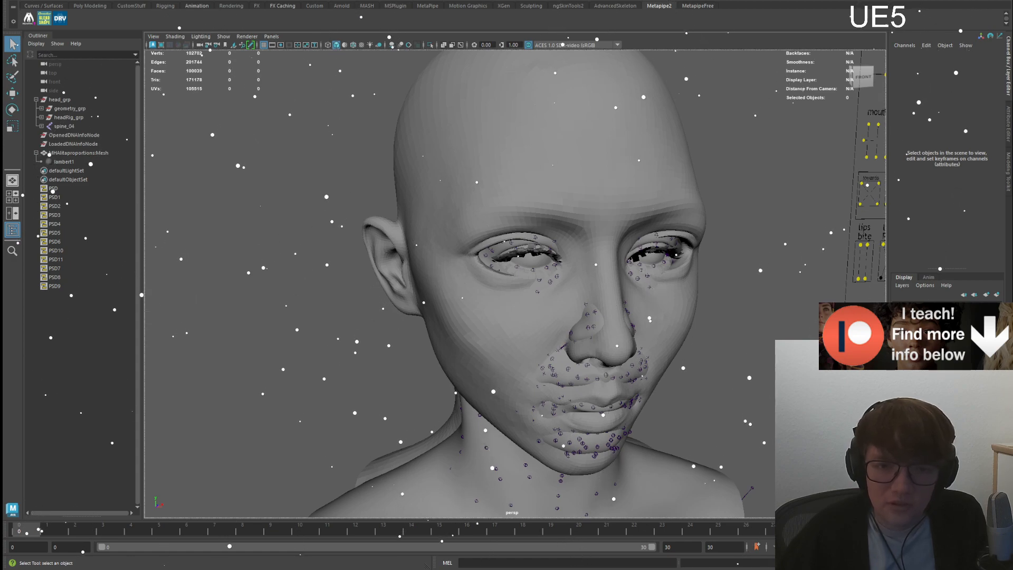
right_click_drag(301, 185, 259, 203, "alt")
middle_click_drag(258, 203, 258, 316, "alt")
right_click_drag(259, 317, 369, 333, "alt")
left_click_drag(370, 332, 406, 343, "alt")
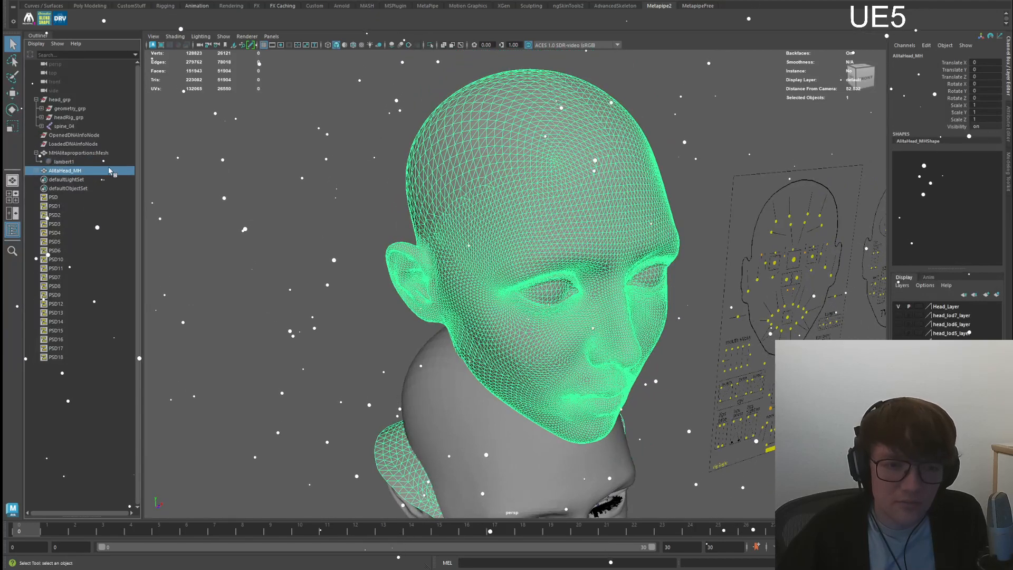
- Delete the imported AlitaHead_MH mesh and bring the remaining rigged head back into view
key("Delete")
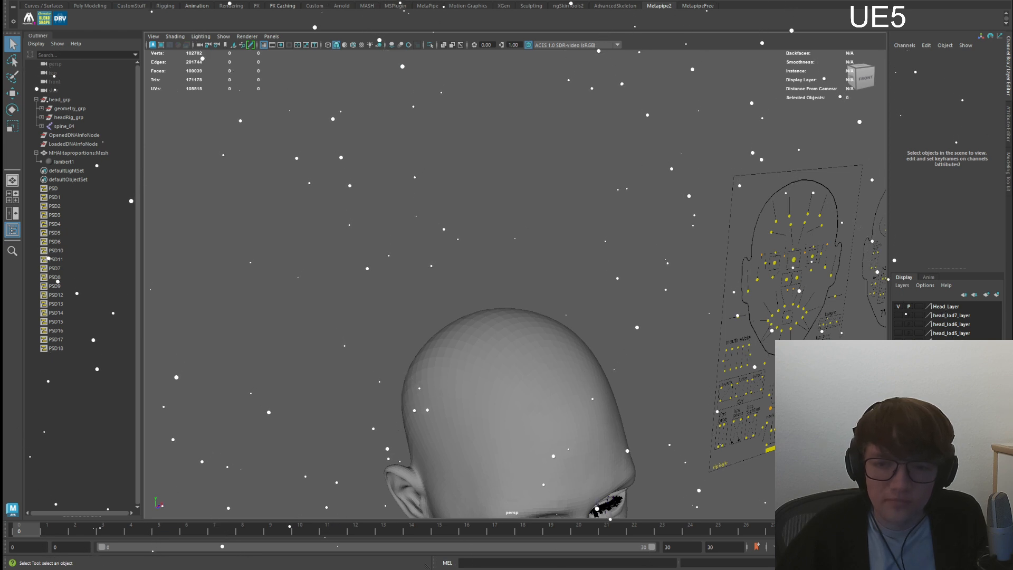
left_click_drag(243, 486, 211, 475, "alt")
middle_click_drag(211, 475, 208, 221, "alt")
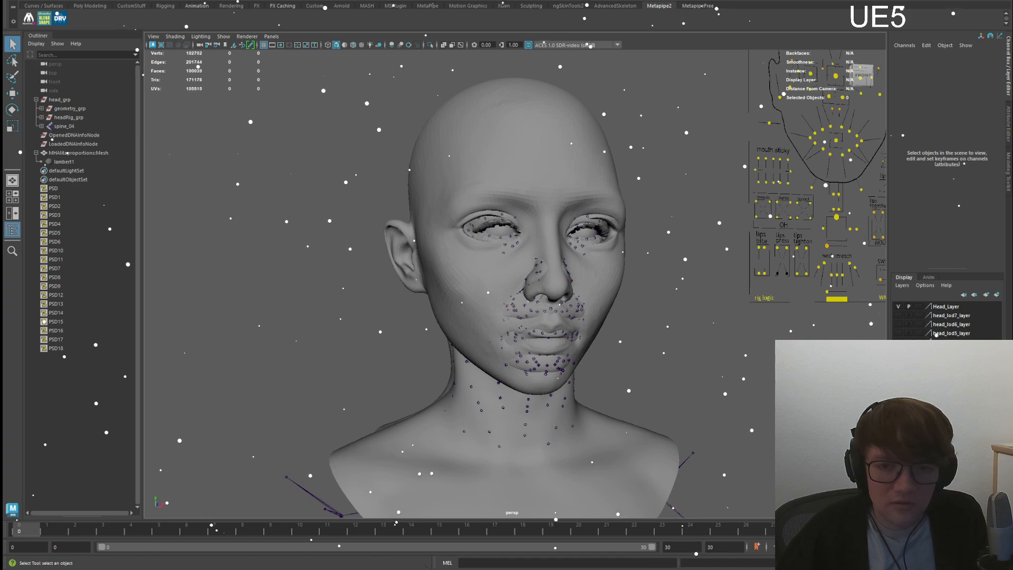
- Select the reimported AlitaHead_MH mesh, examine its topology and expand its eye and skin materials
left_click(65, 171)
middle_click_drag(401, 185, 396, 311, "alt")
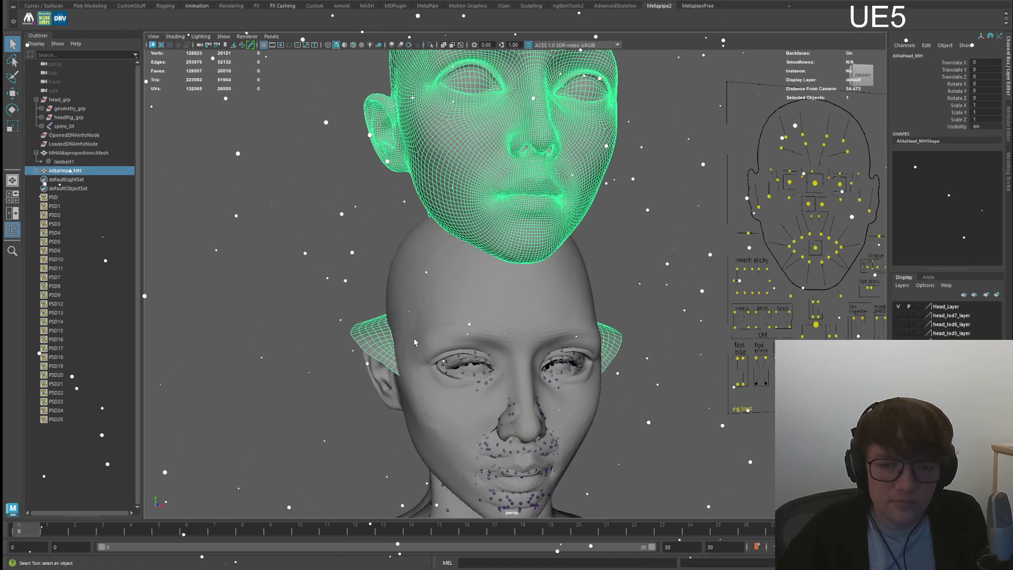
left_click_drag(396, 311, 417, 317, "alt")
right_click_drag(417, 317, 413, 312, "alt")
left_click_drag(414, 311, 436, 316, "alt")
middle_click_drag(435, 316, 491, 359, "alt")
left_click(37, 171)
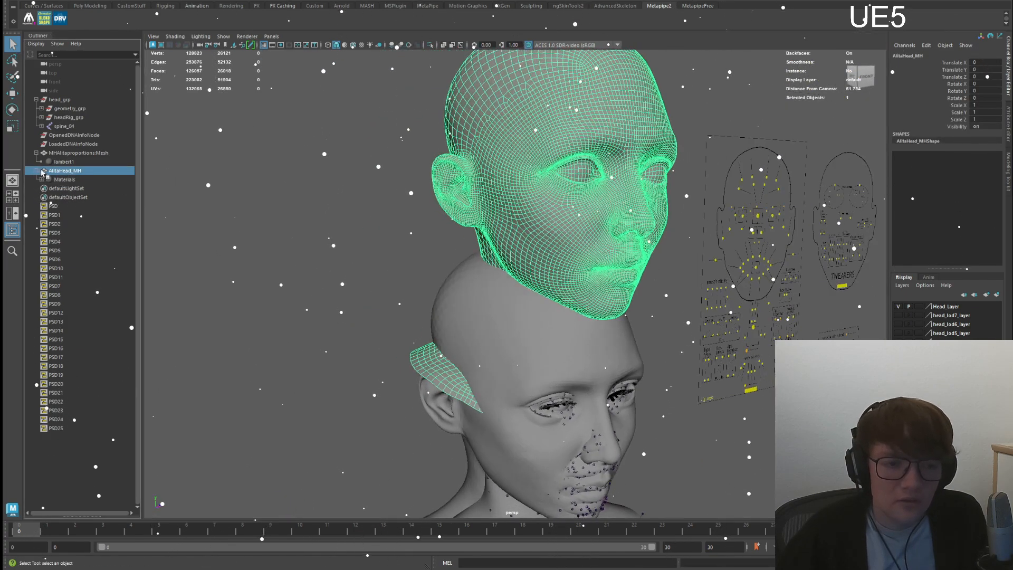
left_click(42, 180)
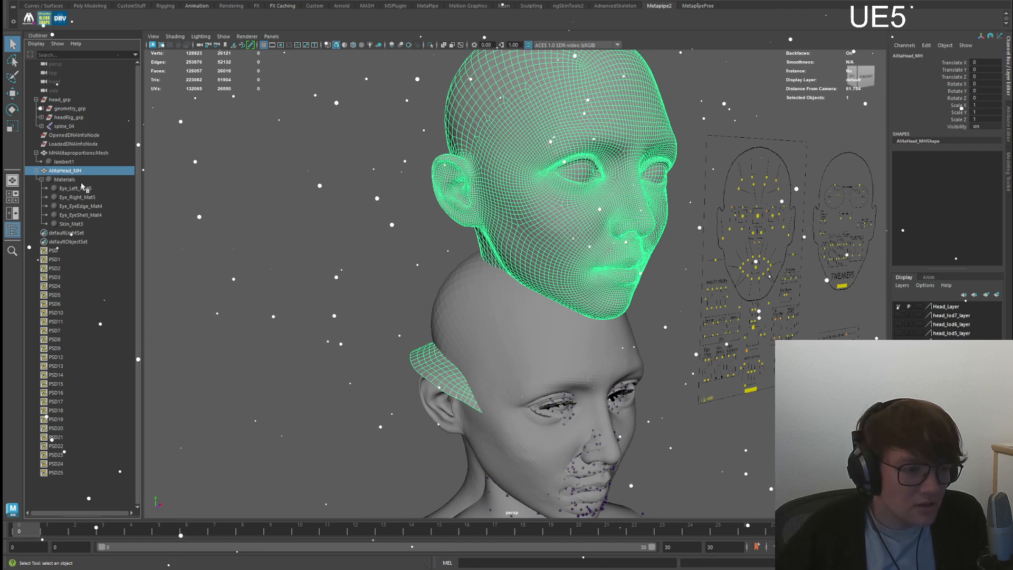
- Separate the connected skin faces of AlitaHead_MH from its eye parts into their own mesh
middle_click_drag(372, 169, 381, 229, "alt")
right_click_drag(533, 240, 520, 243, "alt")
left_click_drag(520, 243, 495, 245, "alt")
middle_click_drag(495, 246, 479, 258, "alt")
left_click(90, 6)
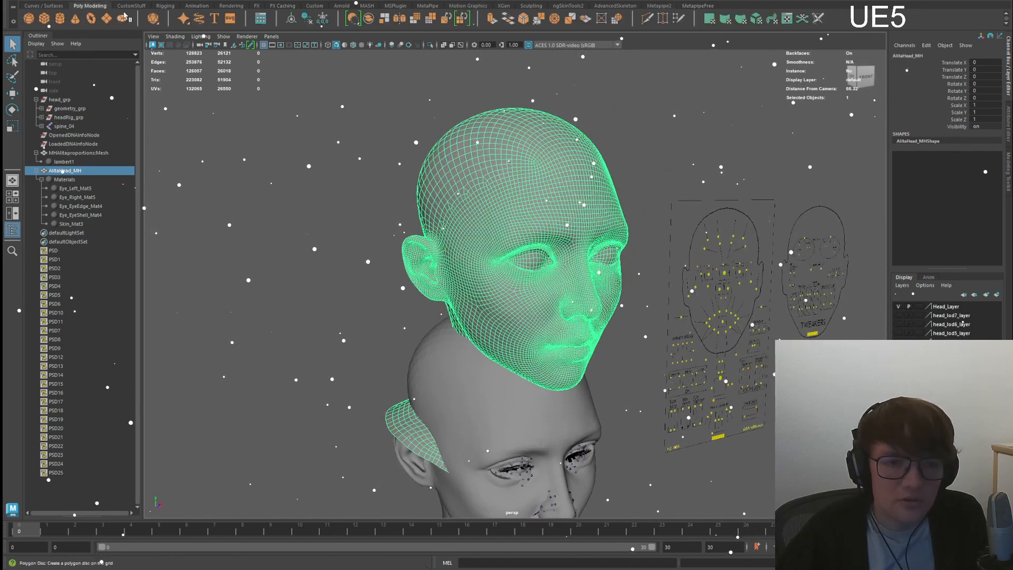
left_click(494, 211)
left_click(489, 200)
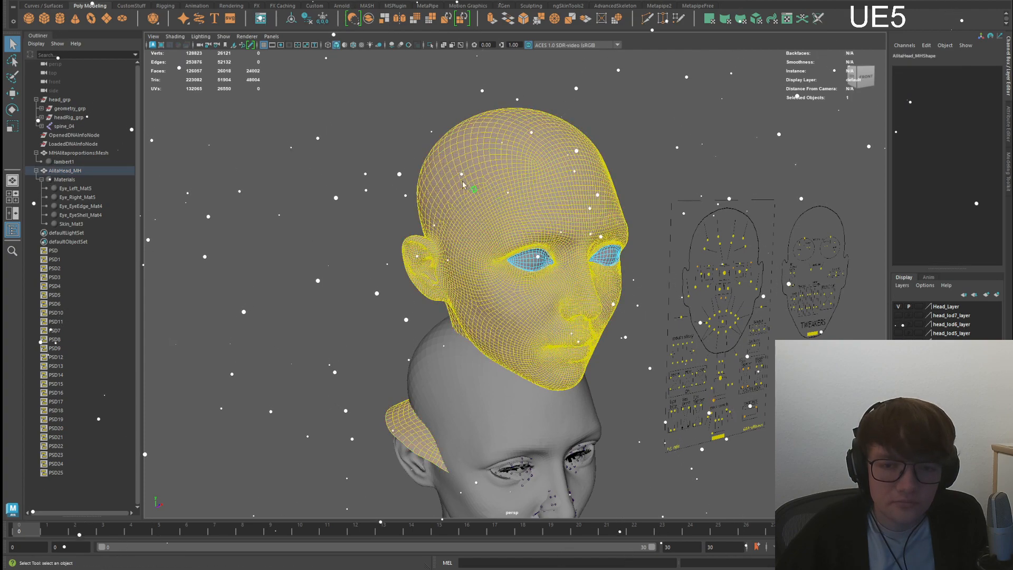
scroll(469, 160, "up", 5)
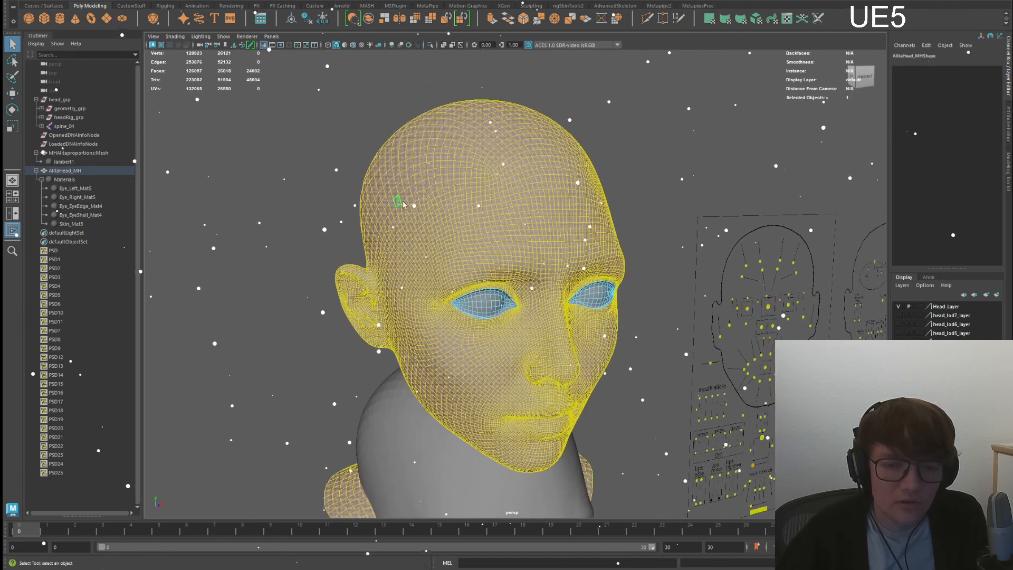
left_click(468, 160)
key("F11")
double_click(439, 185)
left_click(384, 20)
key("q")
left_click(327, 126)
- Delete the construction history of the two separated AlitaHead_MH pieces
left_click_drag(113, 179, 93, 191)
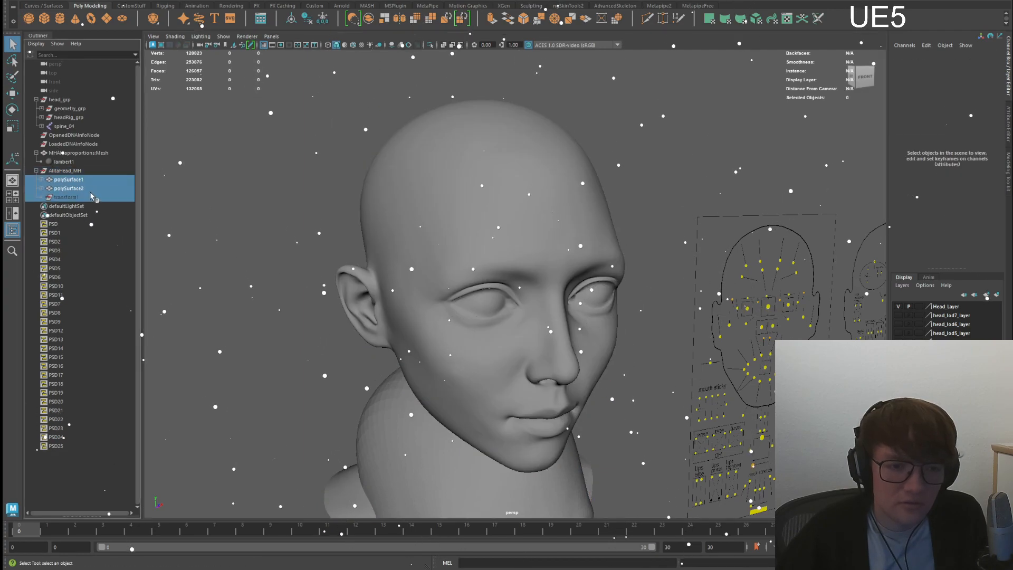
key("alt+shift+d")
left_click_drag(322, 87, 349, 122, "alt")
- Rename the separated skin mesh as head and the remaining eye parts as rest
left_click(74, 180)
key("f")
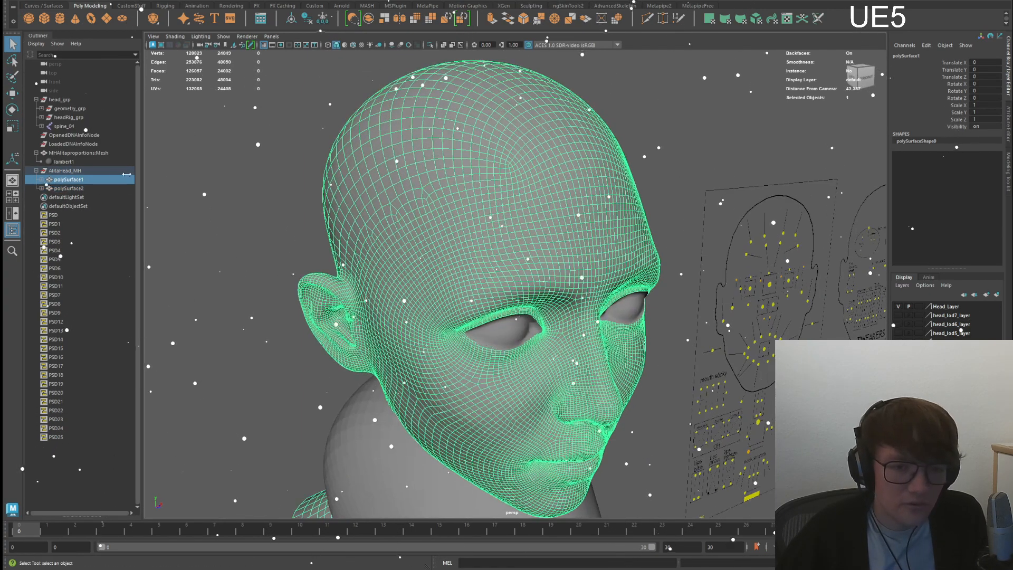
double_click(85, 180)
type("head")
key("Return")
double_click(69, 188)
type("rest")
key("Return")
middle_click_drag(368, 216, 405, 94, "alt")
scroll(475, 242, "down", 3)
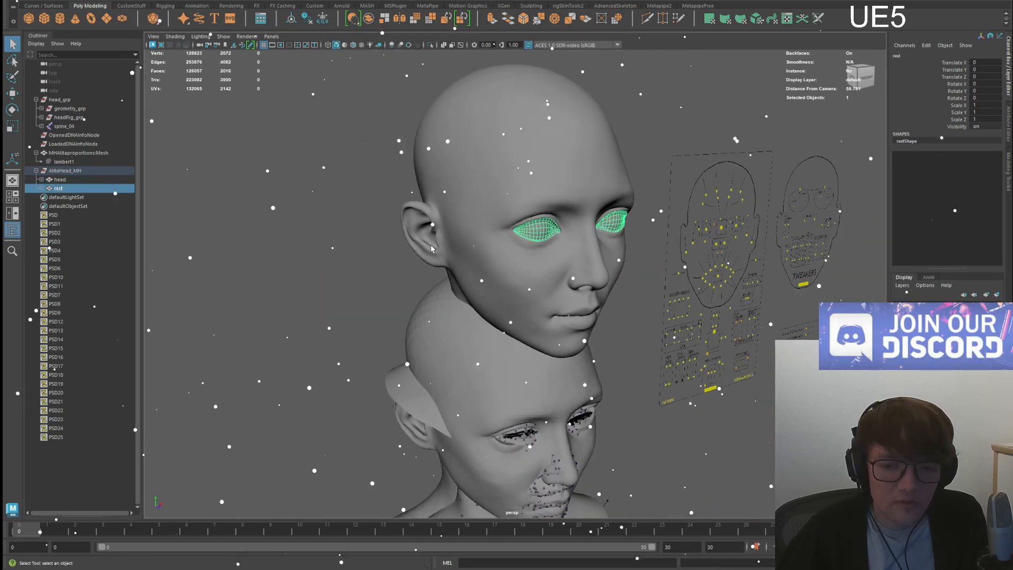
- Create a blend shape on the head mesh using the MHAlitaproportions mesh as its target
left_click(481, 255)
left_click(391, 208)
left_click(431, 336)
left_click(384, 322)
left_click(78, 153)
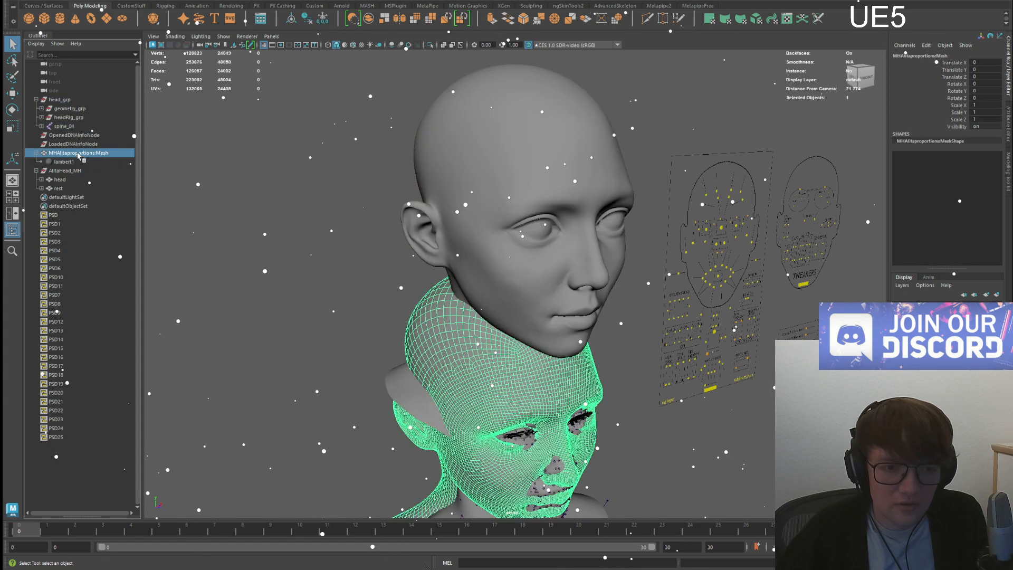
left_click(60, 179, "ctrl")
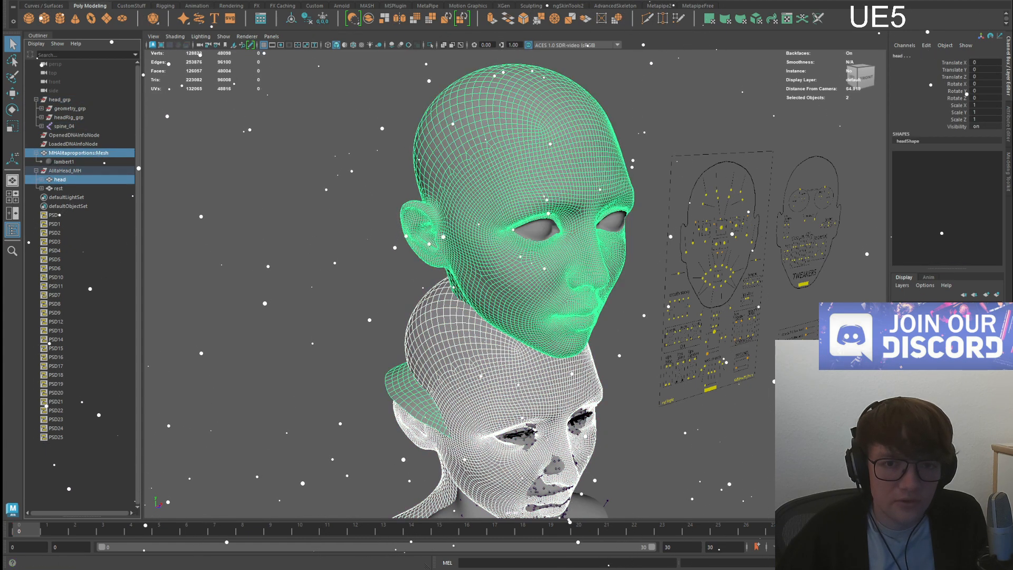
left_click(328, 128)
scroll(328, 128, "up", 1)
- Apply a Wrap deformer so that the rest mesh follows the head mesh
left_click(73, 189)
left_click(71, 182, "ctrl")
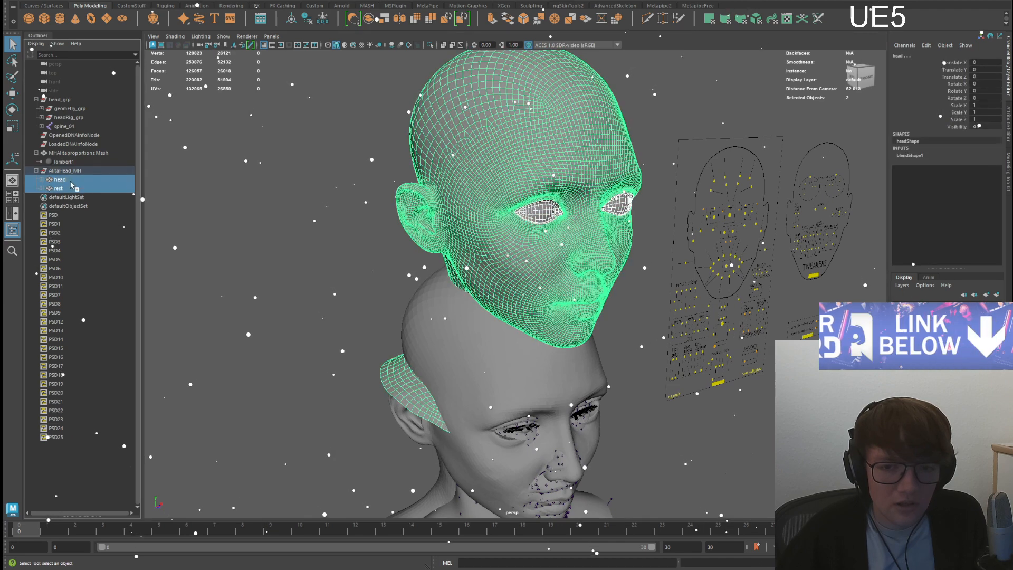
key("f")
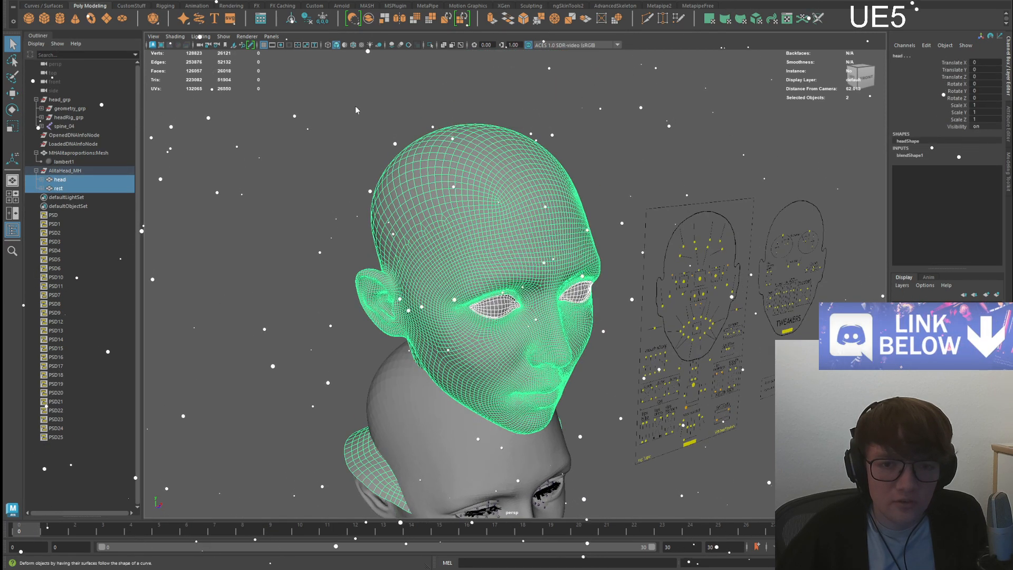
left_click(355, 77)
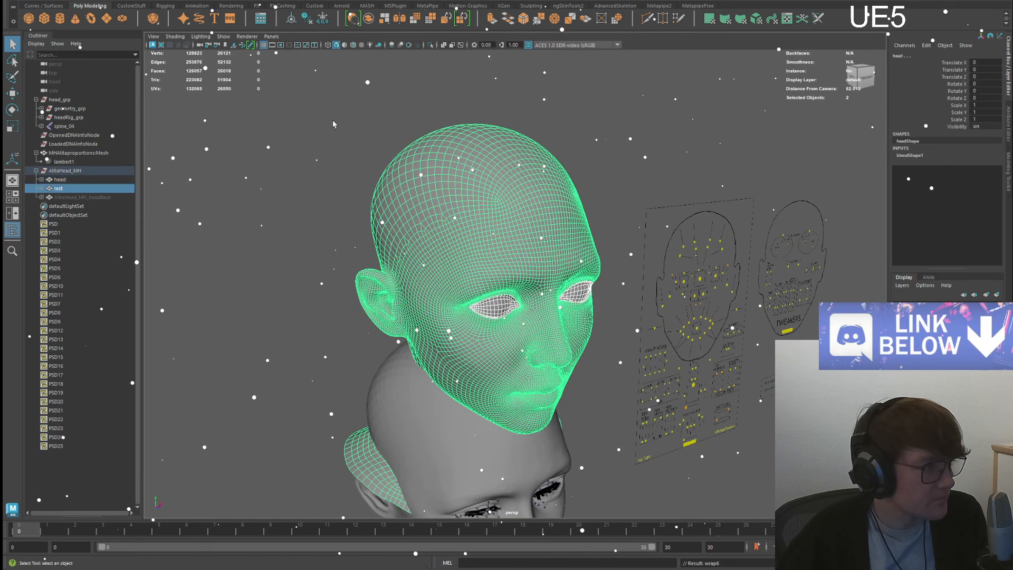
left_click(324, 133)
- Hide the MHAlitaproportions mesh and set the Mesh weight of the head's blendShape1 to 1
left_click(81, 180)
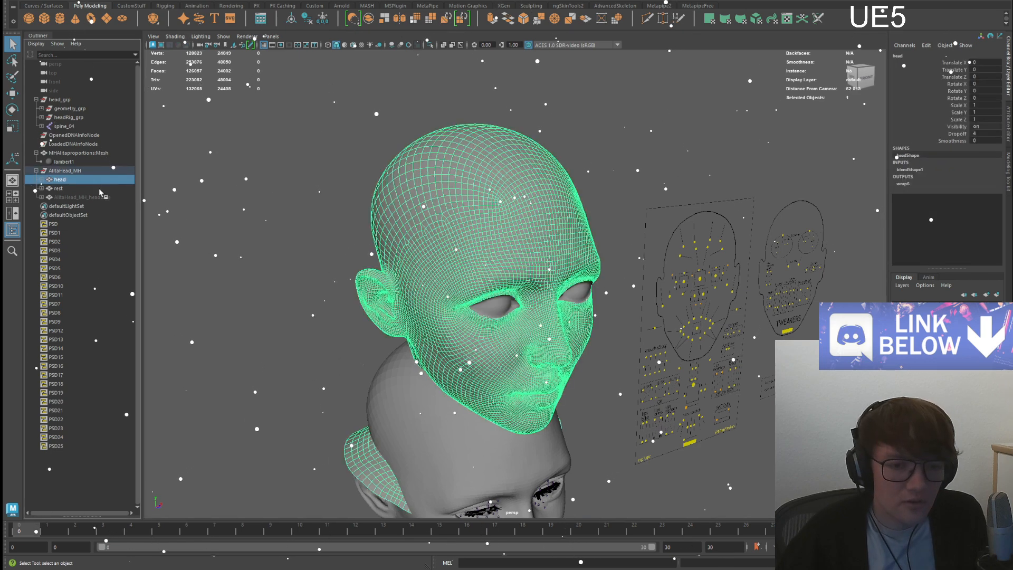
middle_click_drag(330, 385, 333, 223, "alt")
scroll(333, 224, "up", 2)
left_click(78, 152)
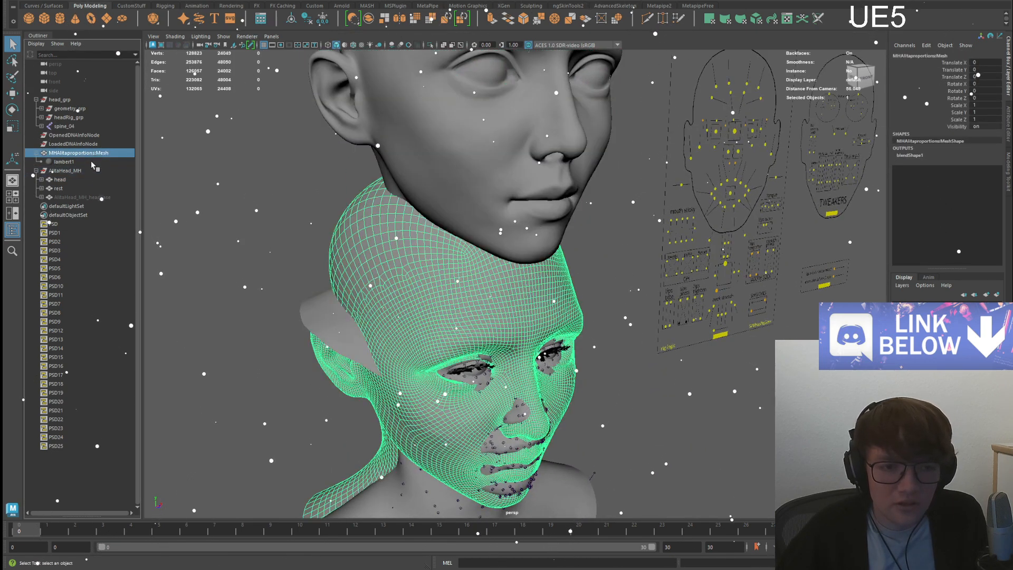
key("h")
left_click(80, 181)
left_click(964, 169)
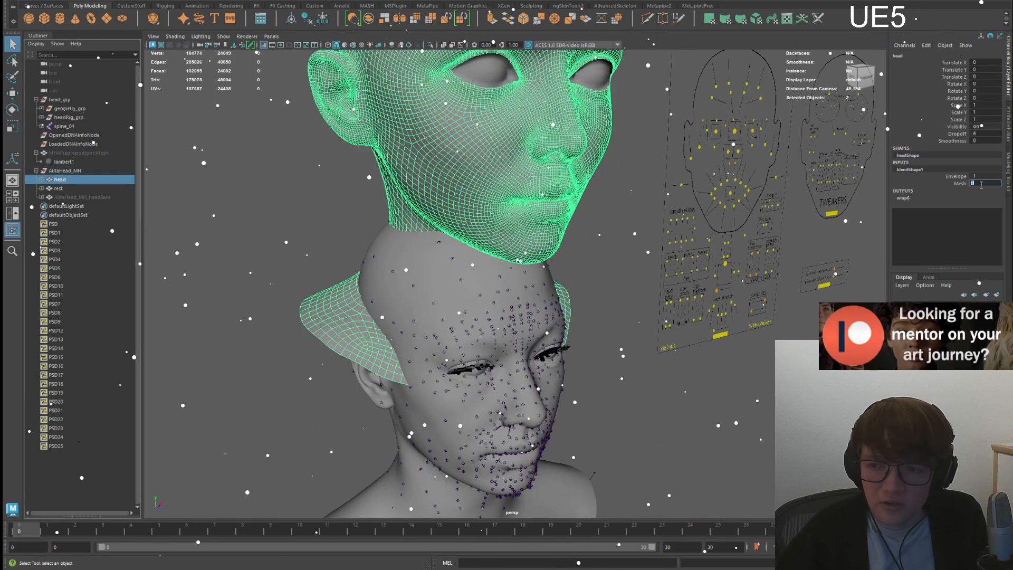
type("1")
key("Return")
left_click_drag(597, 280, 509, 265, "alt")
scroll(509, 265, "up", 3)
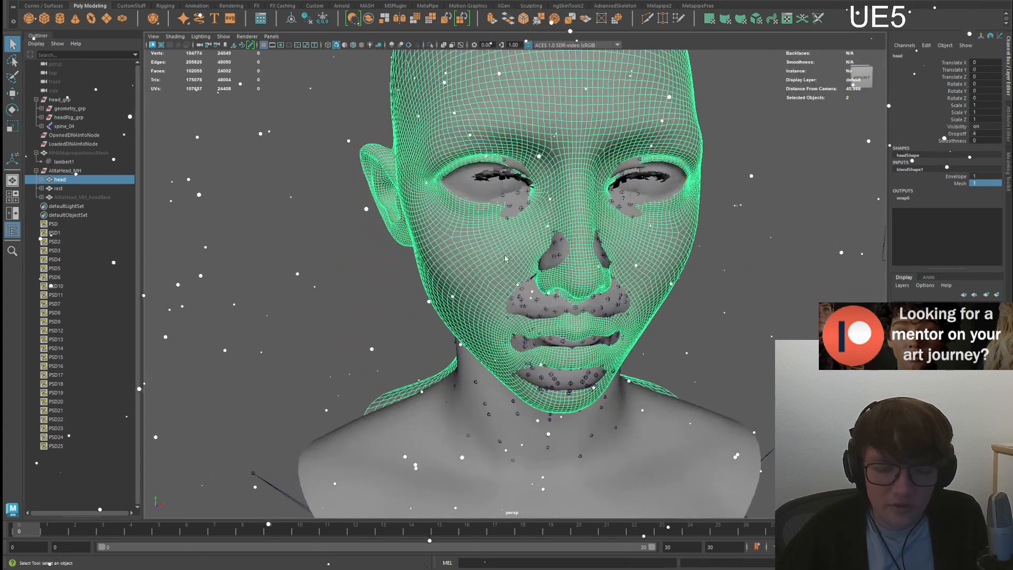
- Toggle the visibility of the MHAlitaproportions mesh to compare it with the blended head from several angles
middle_click_drag(508, 262, 456, 303, "alt")
left_click(78, 153)
key("h")
left_click_drag(338, 211, 413, 210, "alt")
scroll(401, 208, "down", 4)
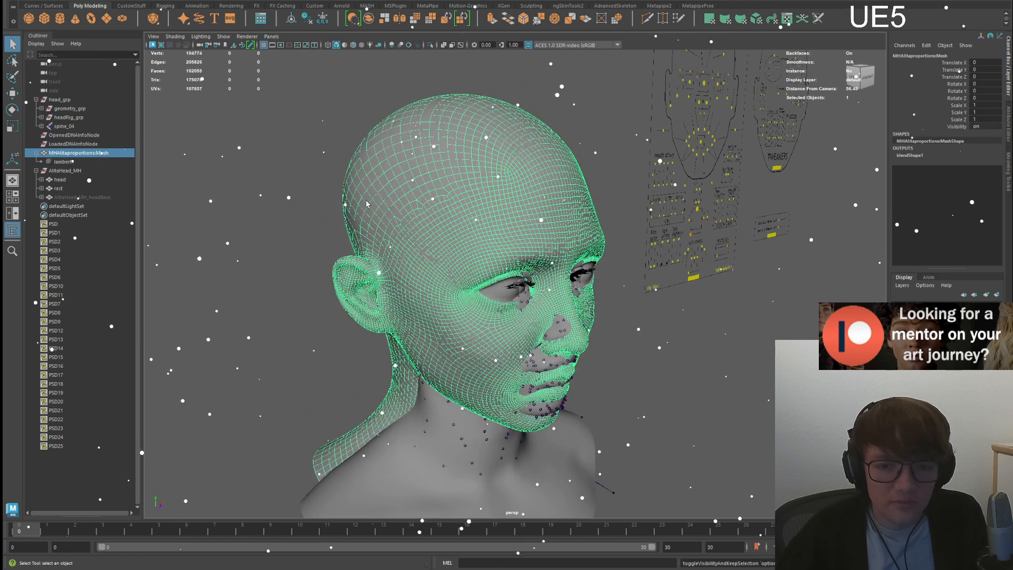
key("h")
- Delete the history on head and rest, and remove the leftover MHAlitaproportions mesh and hidden wrap base mesh
left_click_drag(67, 179, 67, 188)
left_click(303, 135)
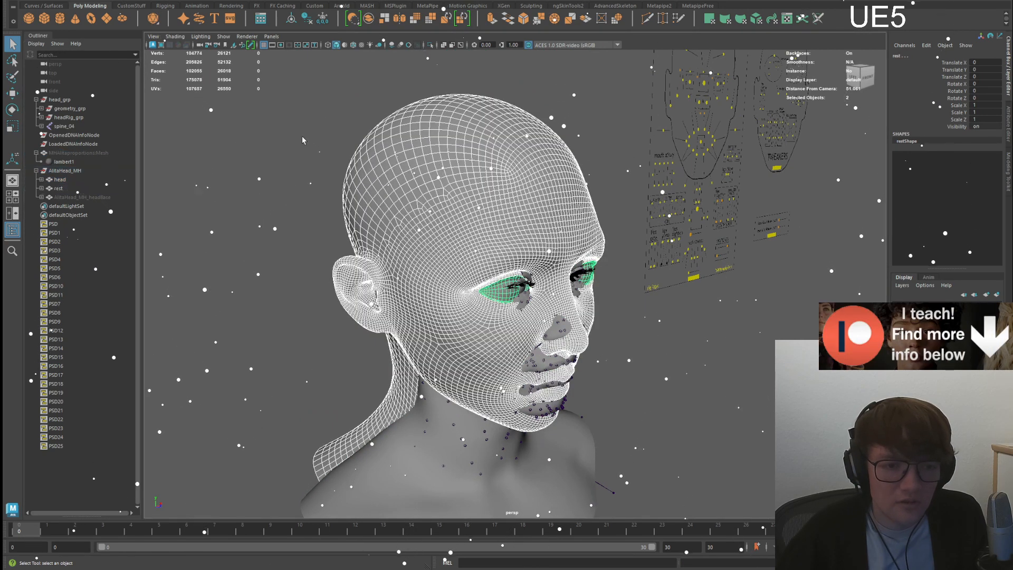
left_click(72, 153)
key("Delete")
left_click(48, 182)
key("Delete")
scroll(464, 182, "up", 1)
left_click_drag(492, 201, 459, 196, "alt")
middle_click_drag(426, 195, 436, 229, "alt")
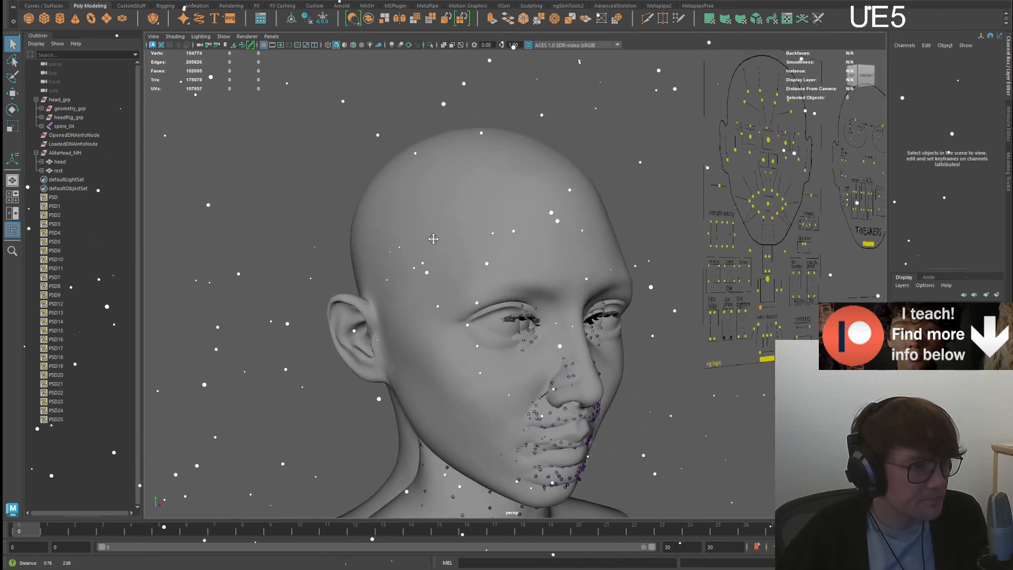
- Expand the head and rest meshes under AlitaHead_MH and check which skin and eye materials each one uses
left_click(64, 152)
left_click(59, 162)
left_click(67, 173, "shift")
left_click(69, 164)
left_click(70, 171)
left_click(70, 165, "shift")
left_click(42, 171)
left_click(42, 162)
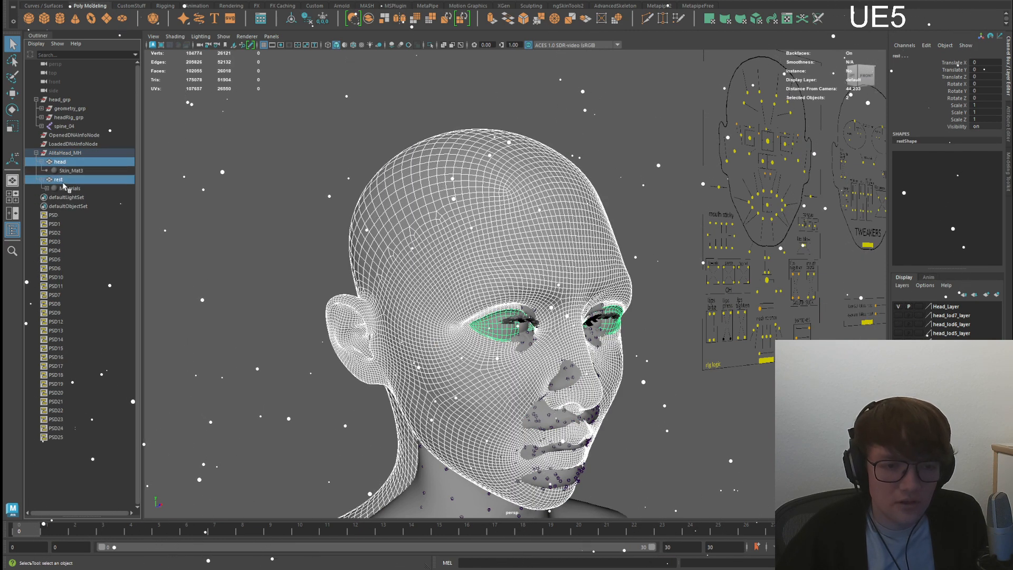
left_click(56, 186)
left_click(47, 189)
left_click(60, 180)
left_click(86, 190)
left_click(80, 181)
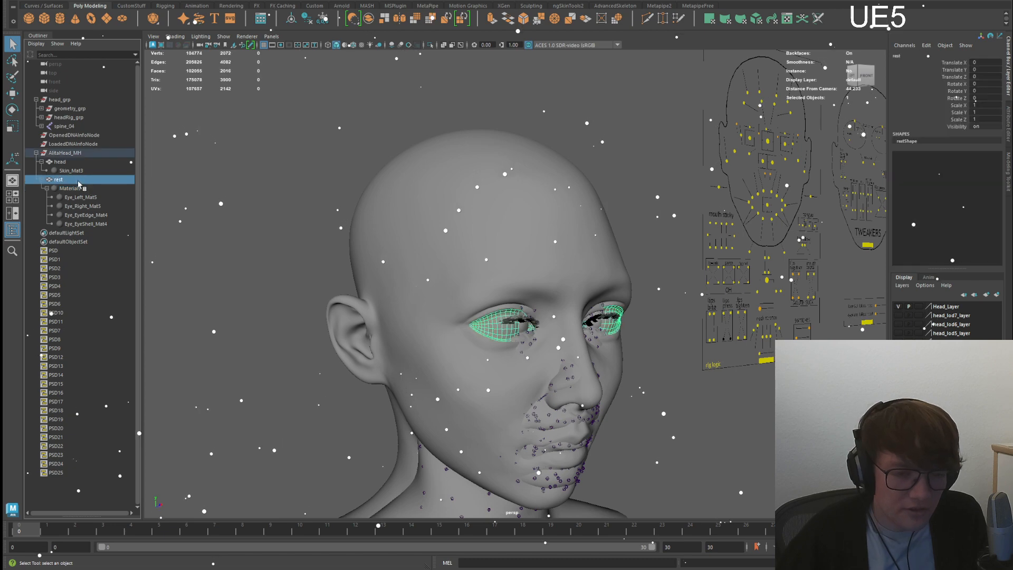
- Isolate the rest mesh and select the faces of both eyeball spheres to check which shells it consists of
left_click_drag(449, 222, 404, 222, "alt")
scroll(422, 227, "up", 4)
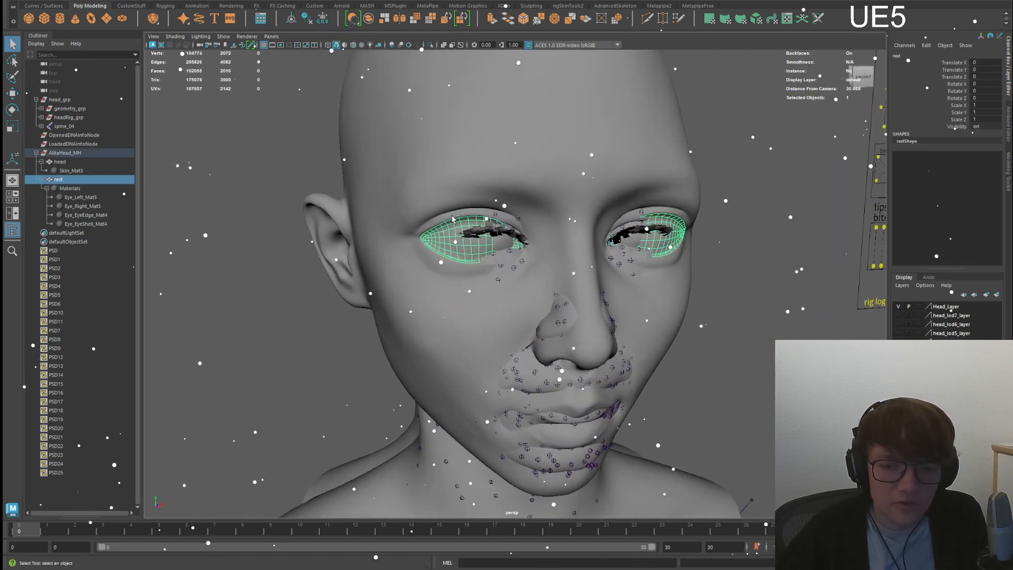
key("ctrl+1")
scroll(451, 248, "up", 3)
left_click_drag(452, 248, 494, 262, "alt")
key("F11")
double_click(431, 214)
left_click_drag(430, 213, 443, 250, "alt")
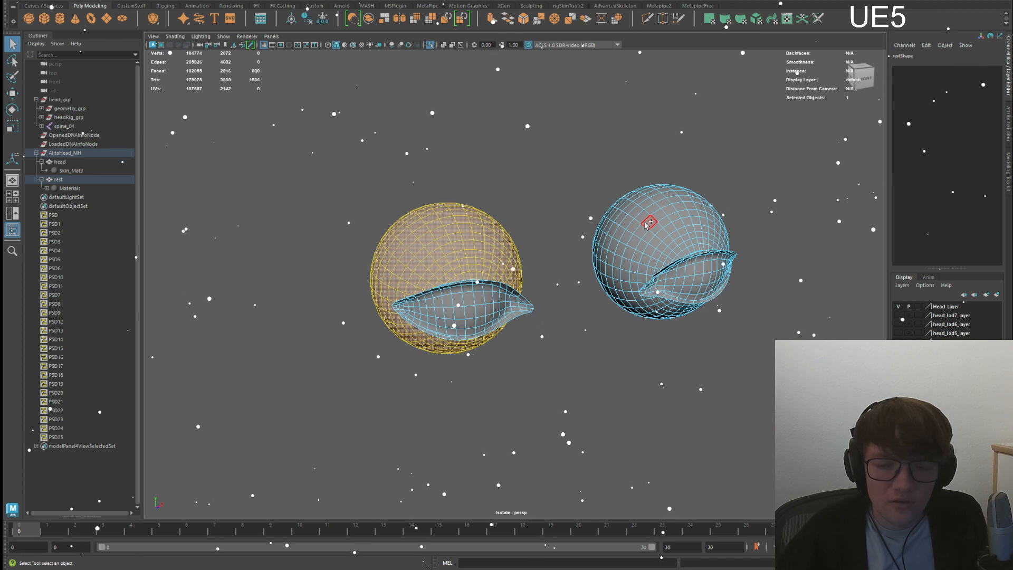
double_click(647, 225, "shift")
left_click(608, 174)
double_click(618, 217)
double_click(464, 232, "shift")
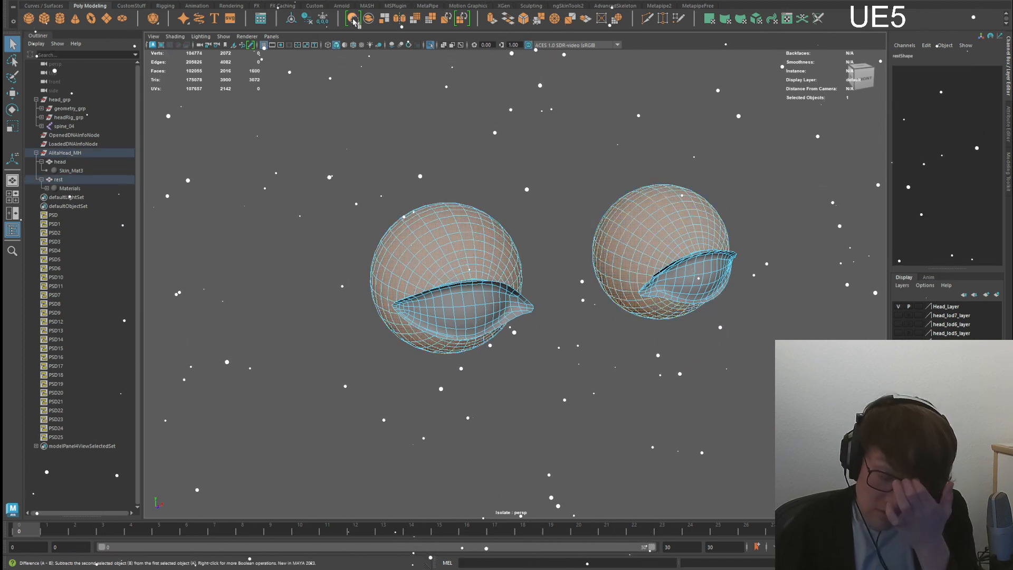
- Separate the rest mesh into individual pieces and delete its construction history
left_click(65, 180)
left_click(77, 469)
left_click(75, 180)
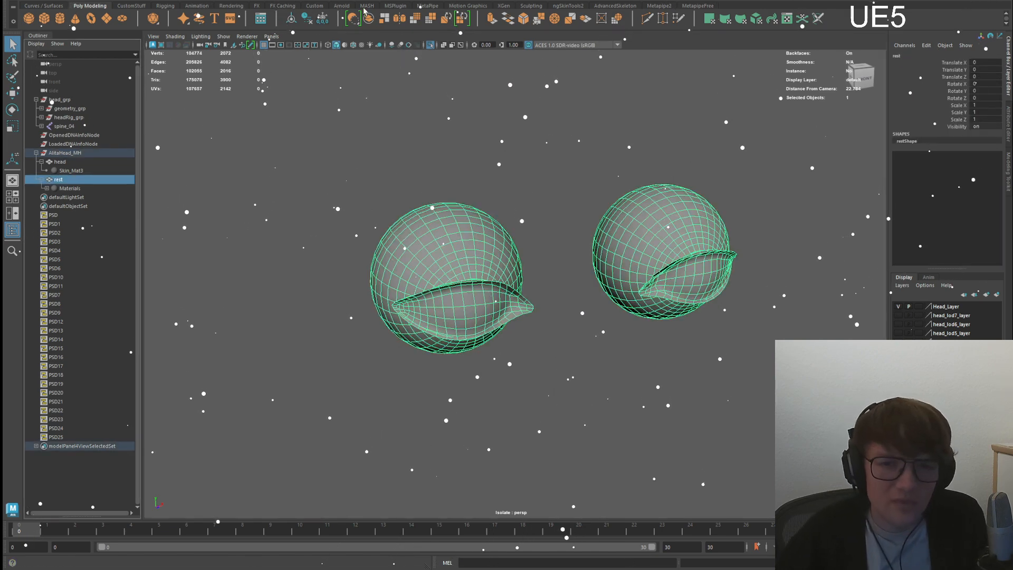
left_click(385, 19)
left_click_drag(67, 198, 89, 191)
left_click(308, 19)
left_click(237, 132)
left_click(89, 191)
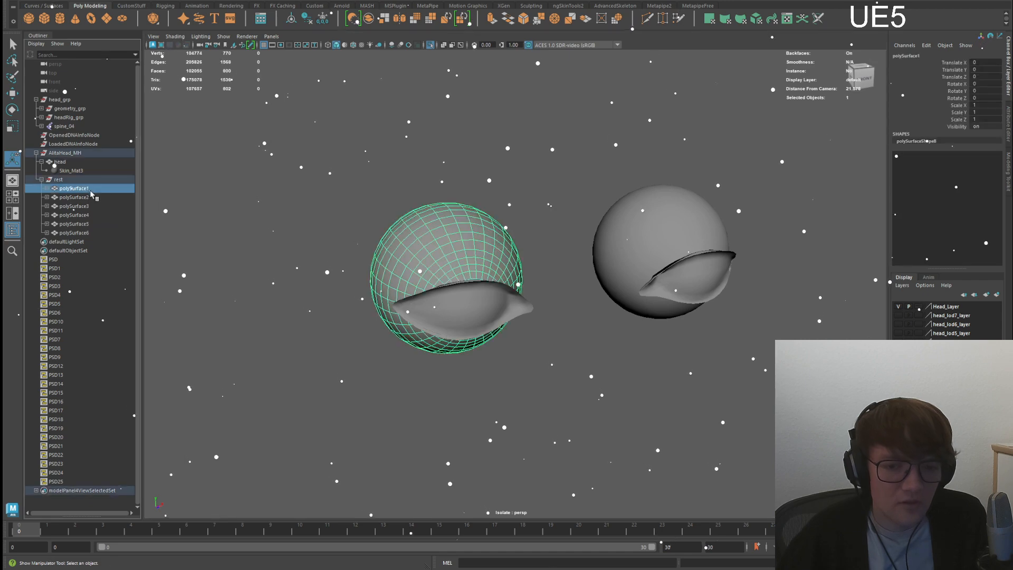
- Examine the separated rest pieces in isolation, looking at the eyeballs and the shells covering them
key("ctrl+1")
left_click_drag(347, 209, 295, 201, "alt")
left_click(66, 179)
key("ctrl+1")
left_click_drag(491, 249, 467, 241, "alt")
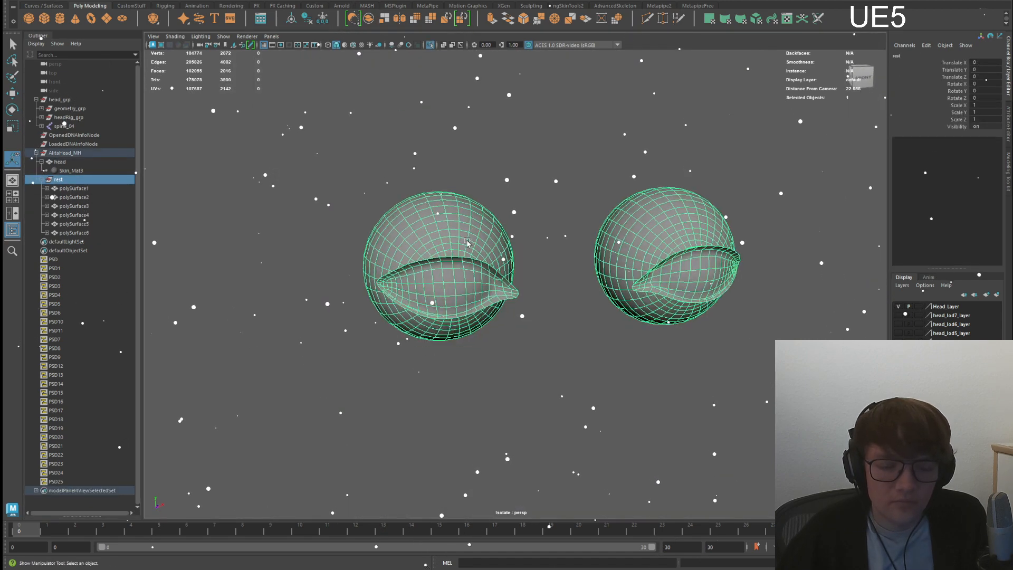
scroll(467, 241, "up", 2)
left_click(544, 224)
double_click(444, 274)
left_click_drag(445, 274, 433, 245, "alt")
left_click(433, 259)
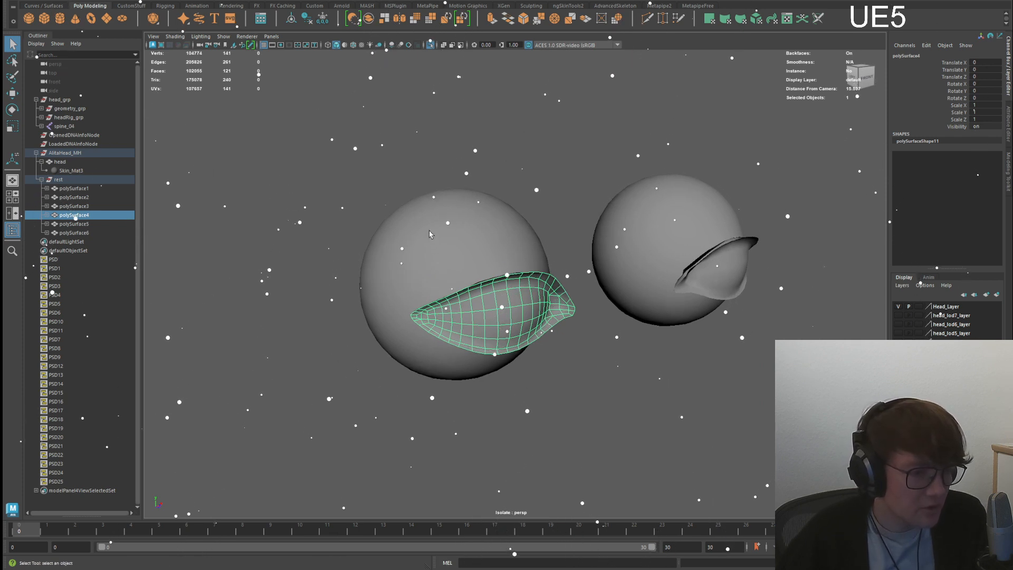
- Switch between the full head and the isolated rest pieces to compare how the eye parts sit in the sockets
key("ctrl+1")
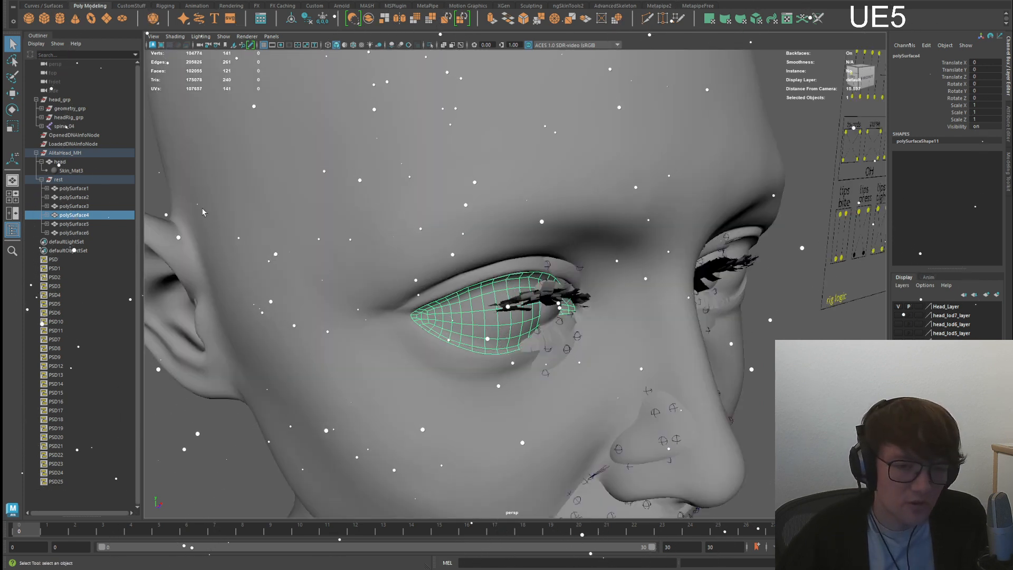
left_click(58, 180)
key("ctrl+1")
key("f")
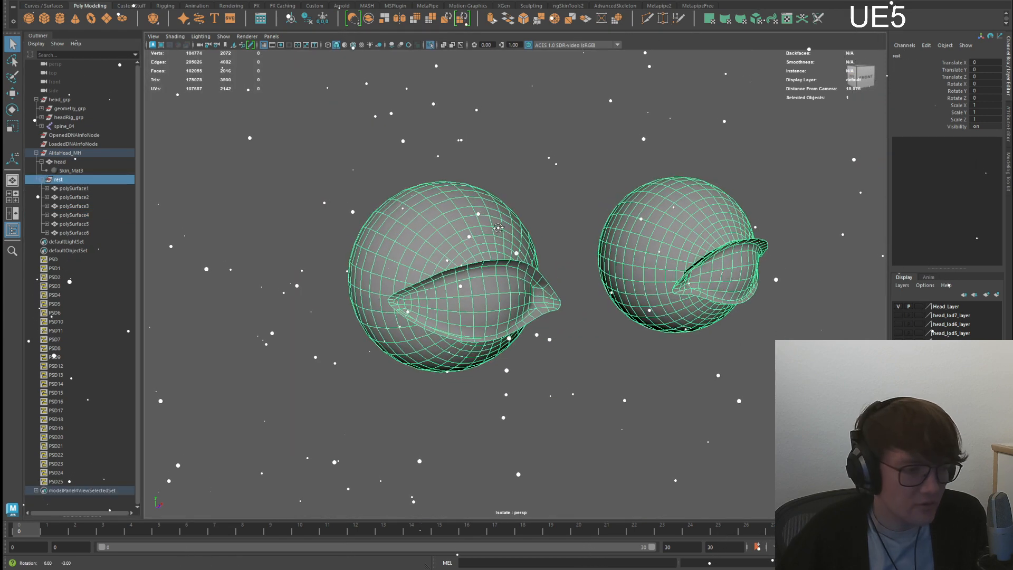
left_click_drag(491, 221, 492, 234, "alt")
key("ctrl+1")
right_click_drag(493, 234, 503, 186, "alt")
left_click_drag(503, 186, 554, 211, "alt")
right_click_drag(555, 211, 599, 302, "alt")
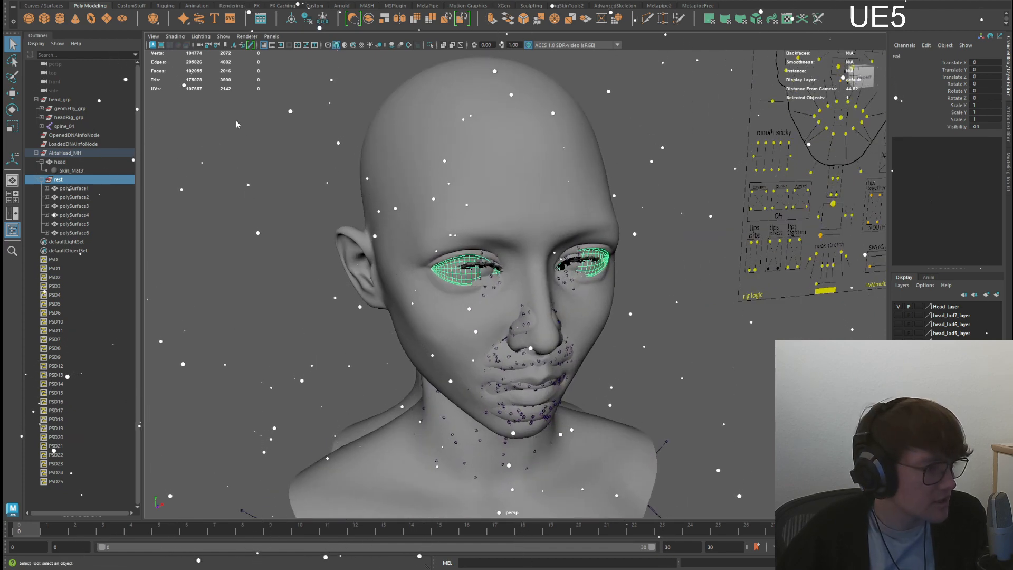
left_click(173, 167)
left_click_drag(364, 195, 414, 207, "alt")
right_click_drag(413, 207, 486, 297, "alt")
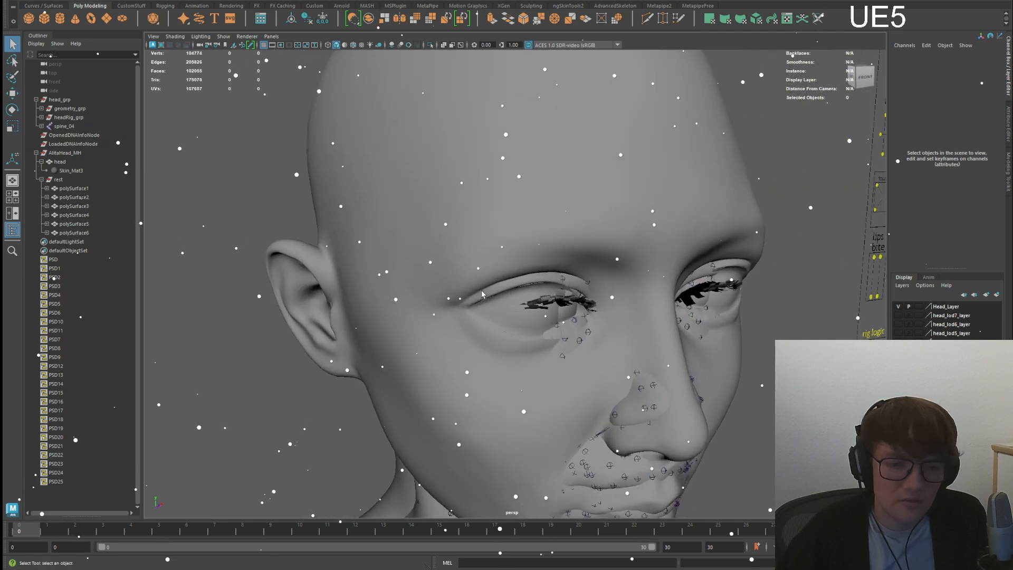
left_click_drag(395, 250, 402, 214, "alt")
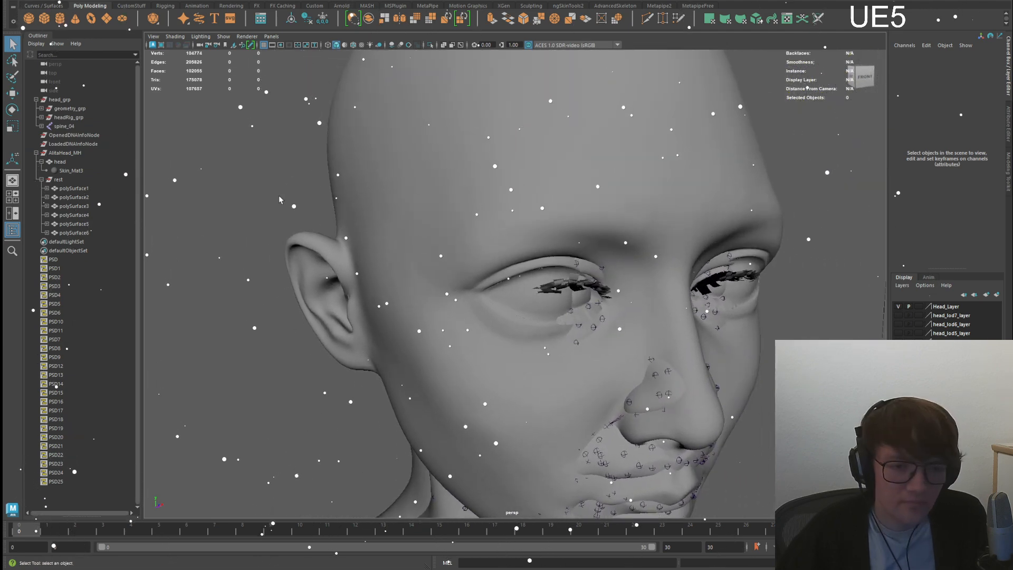
- Isolate the rest group again so that only the separated eye pieces are displayed
left_click(58, 180)
key("ctrl+1")
key("f")
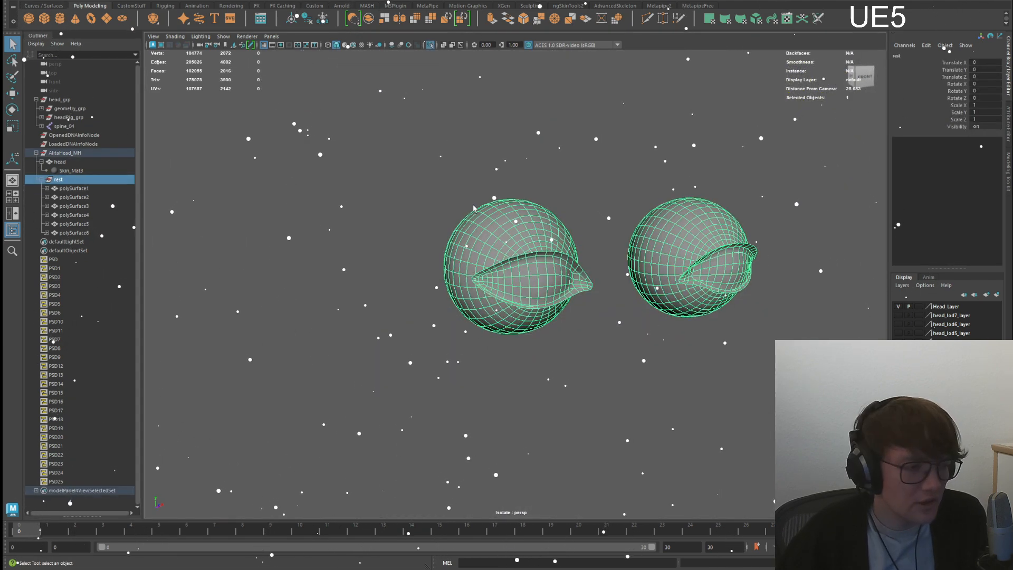
left_click(432, 138)
left_click_drag(432, 138, 486, 217, "alt")
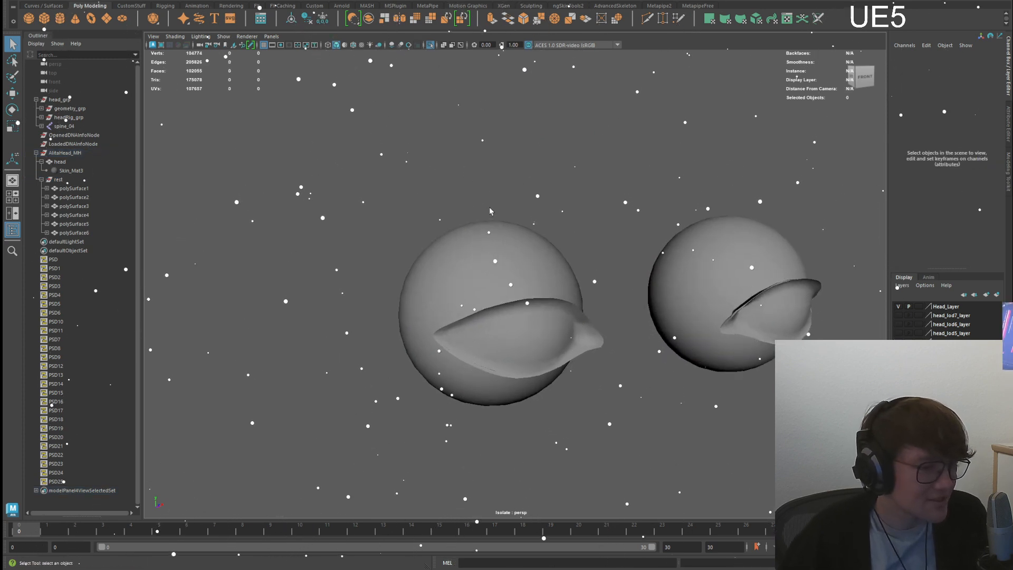
middle_click_drag(467, 205, 470, 188, "alt")
right_click_drag(470, 189, 517, 202, "alt")
- Select the six polySurface pieces together and individually to identify which eye part each one is
left_click_drag(76, 189, 85, 234)
middle_click_drag(437, 191, 316, 200, "alt")
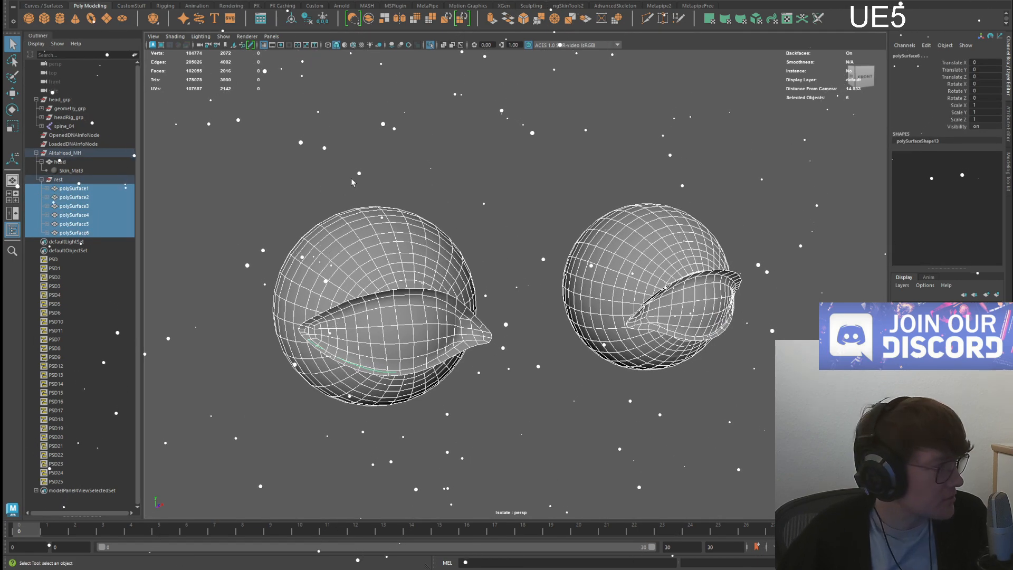
left_click(373, 160)
left_click(405, 306)
left_click(89, 189)
left_click(91, 216)
left_click(91, 189)
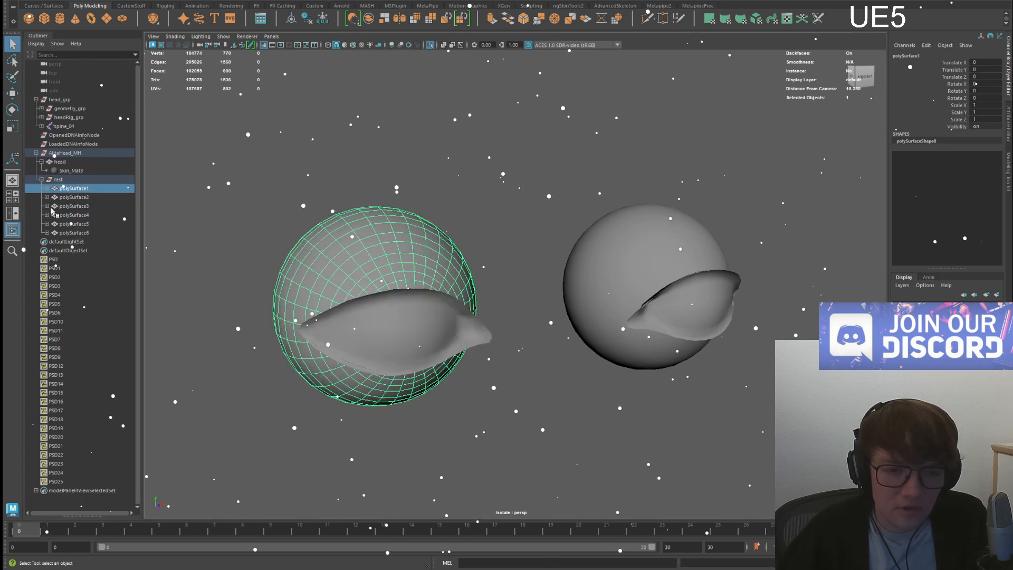
- Rename polySurface1 to Eyeball_R and polySurface2 to Eyeball_L
double_click(77, 188)
type("Eye_")
type("R")
key("BackSpace")
type("_R_")
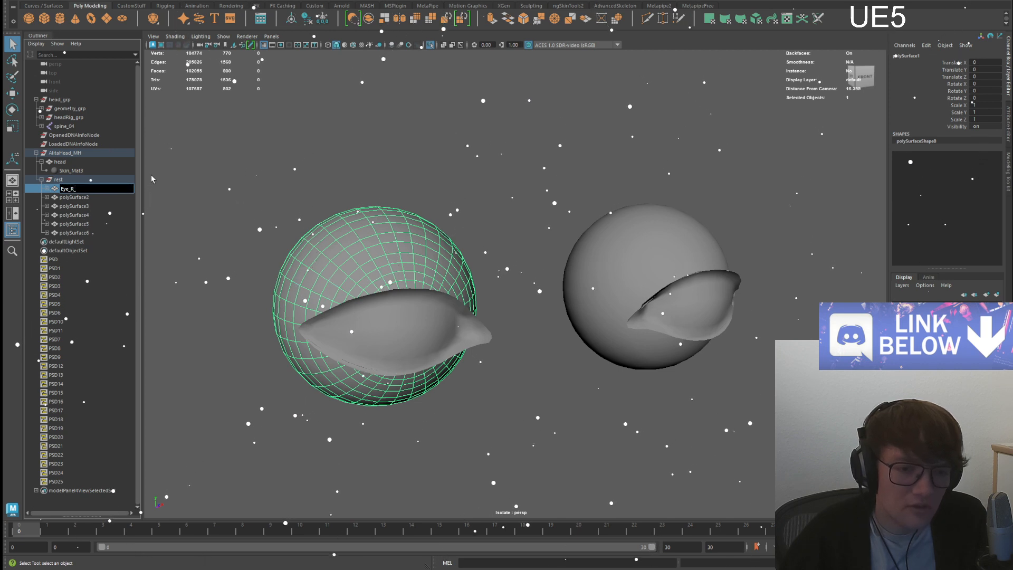
key("BackSpace")
key("Return")
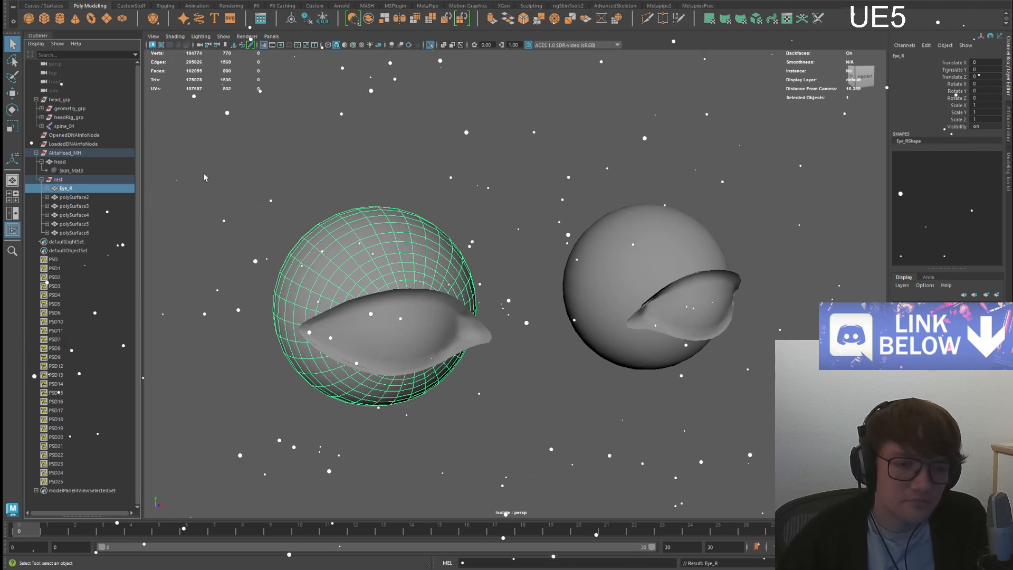
double_click(65, 188)
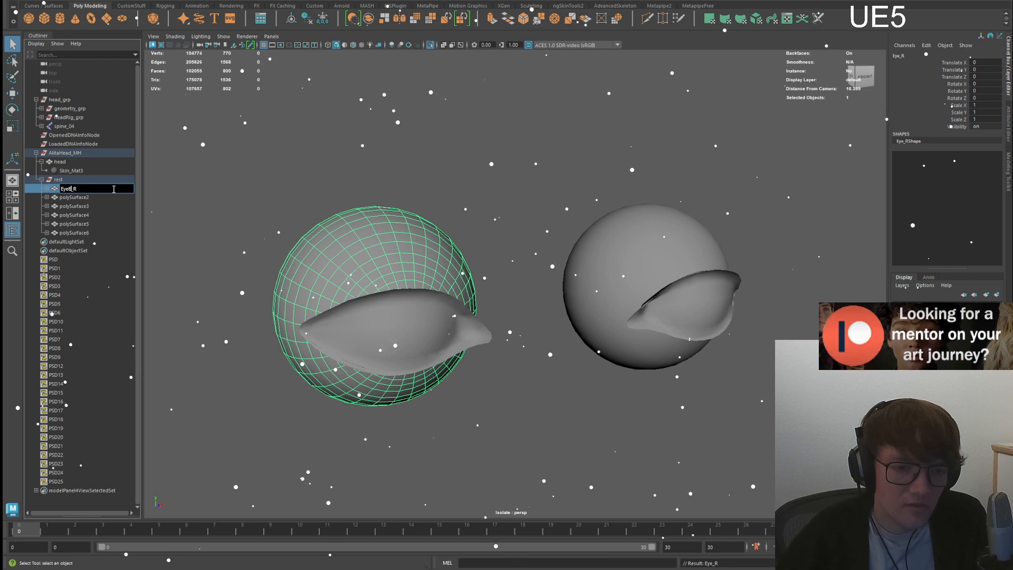
type("ball")
key("Return")
double_click(74, 198)
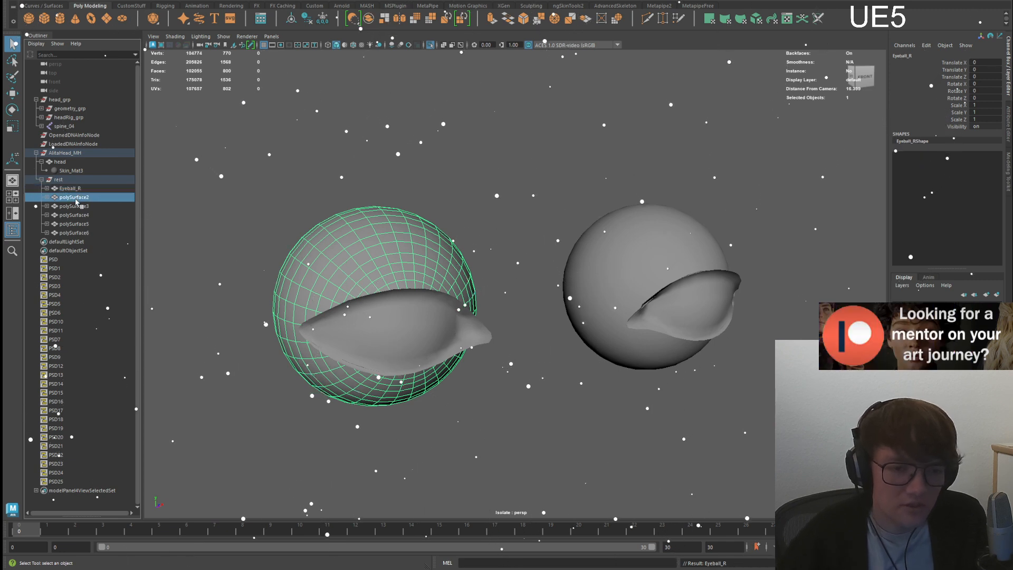
type("Eyeball_L")
key("Return")
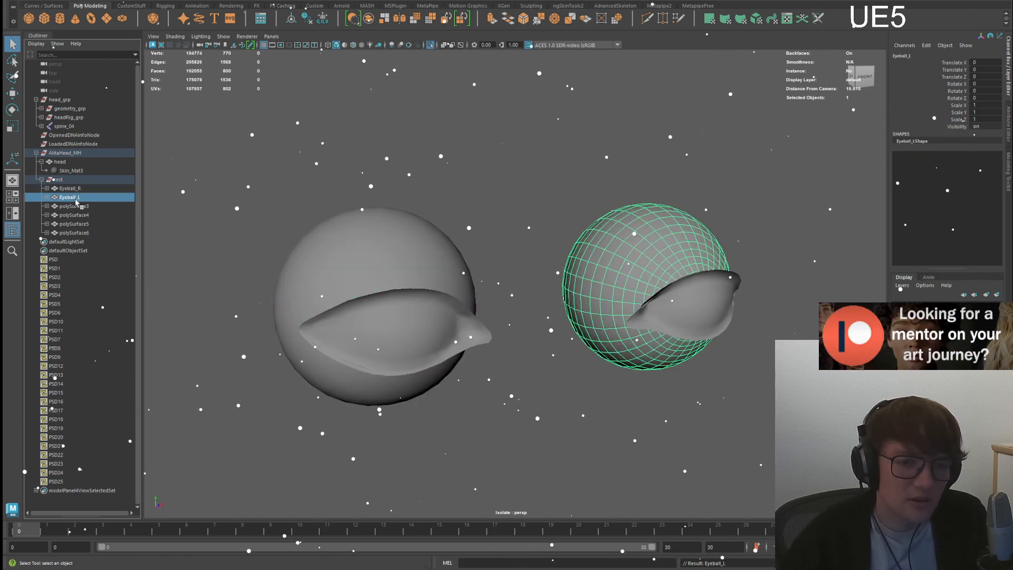
- Hide the polySurface3 and polySurface4 shells and check which eye rim polySurface5 and polySurface6 belong to
left_click(87, 206)
left_click(87, 215)
left_click(87, 224)
left_click(88, 233)
left_click(88, 225)
left_click(88, 216)
left_click(88, 207)
key("h")
left_click(88, 215)
key("h")
left_click(87, 224)
left_click(87, 234)
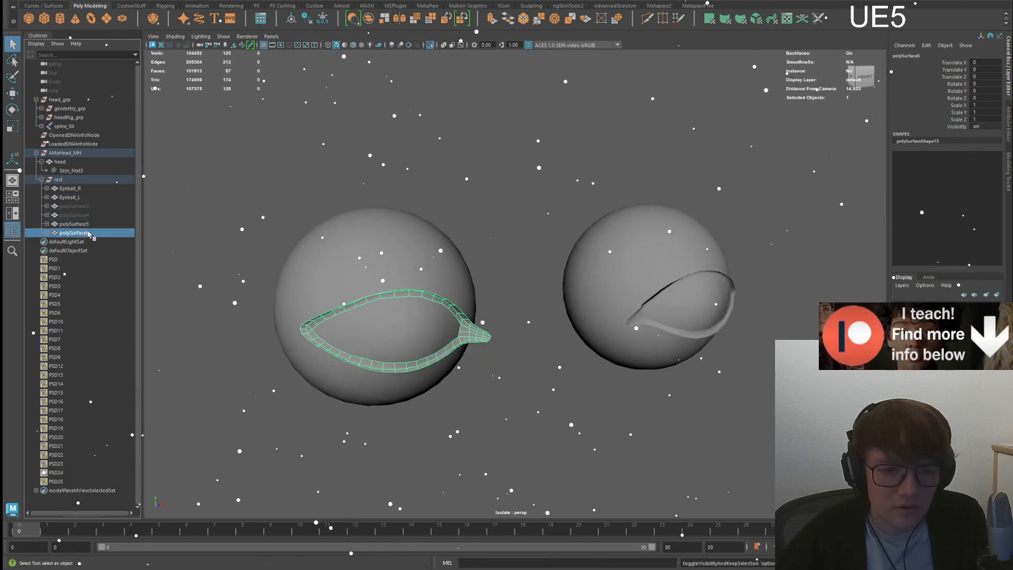
- Rename polySurface5 to Cartilage_L and polySurface6 to Cartilage_R
left_click(90, 225)
double_click(89, 224)
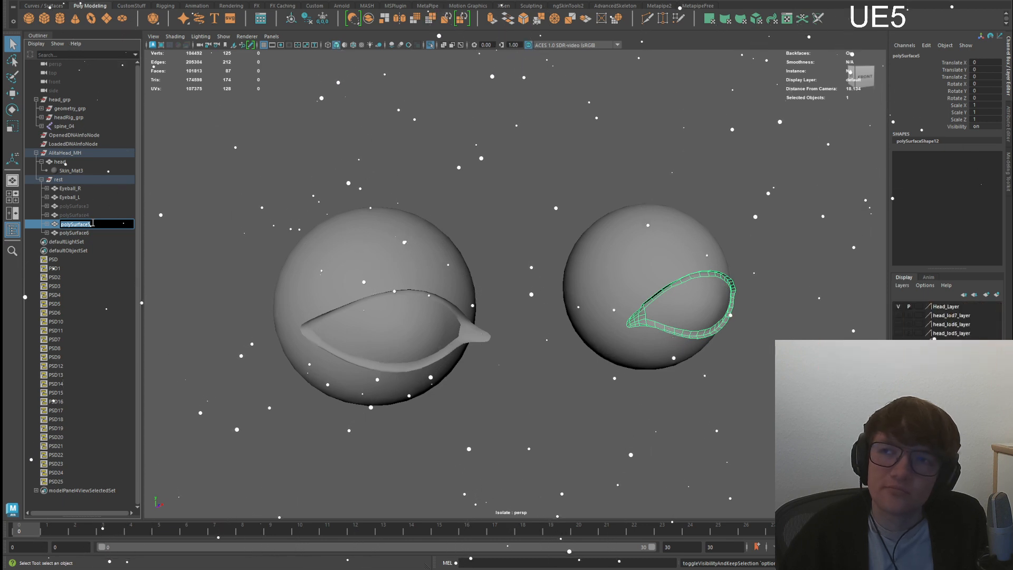
type("lage_L")
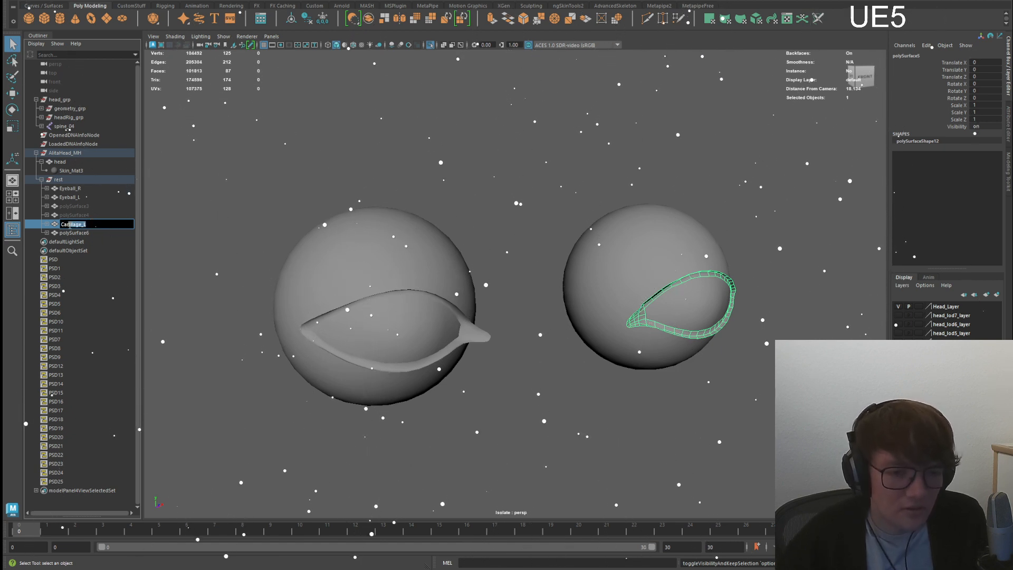
double_click(122, 233)
type("Cartilage_L")
key("Return")
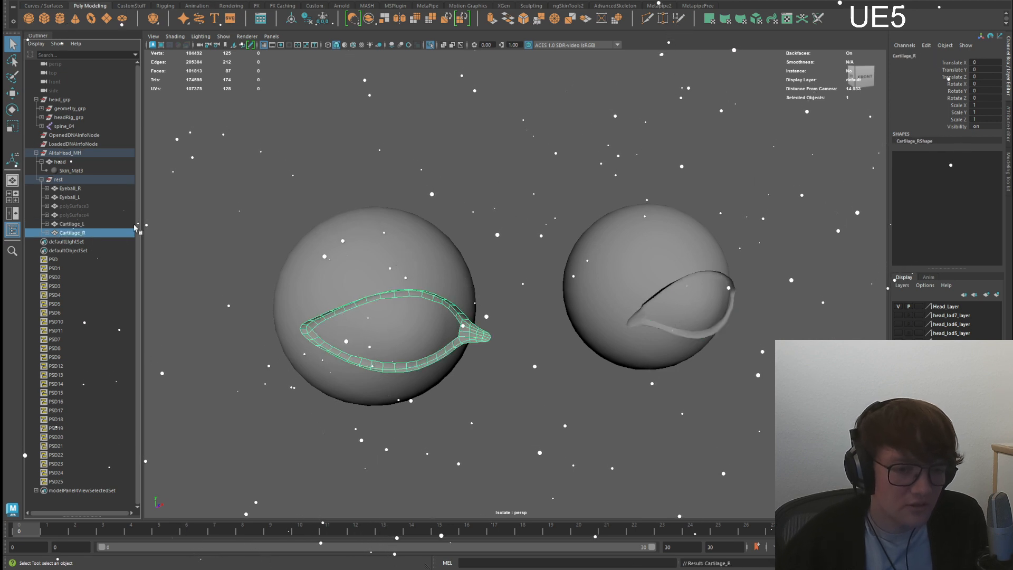
- Unhide polySurface3 and polySurface4 and rename them Lacrima_L and Lacrima_R
left_click(74, 215)
key("h")
left_click(74, 205)
key("h")
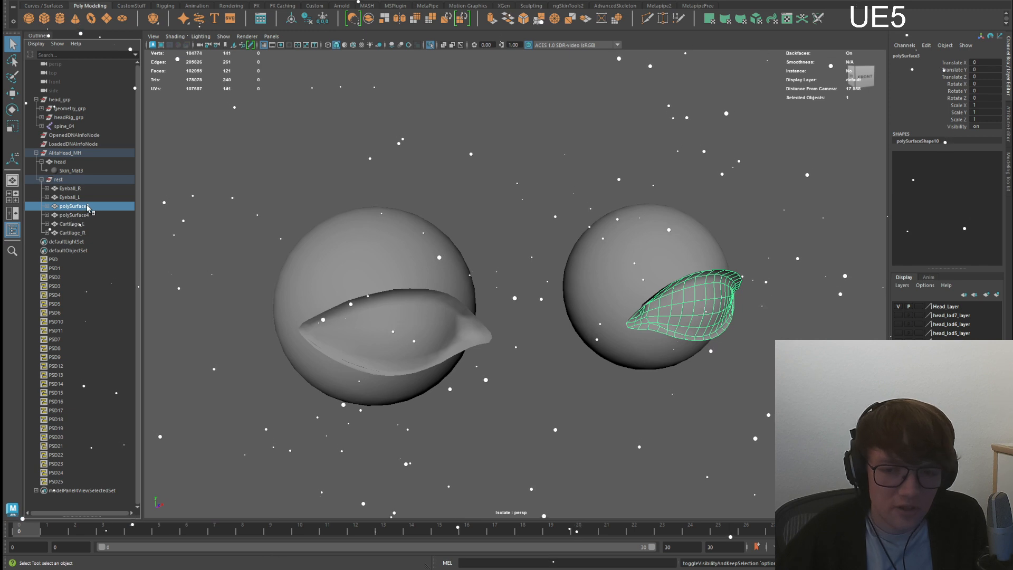
double_click(87, 215)
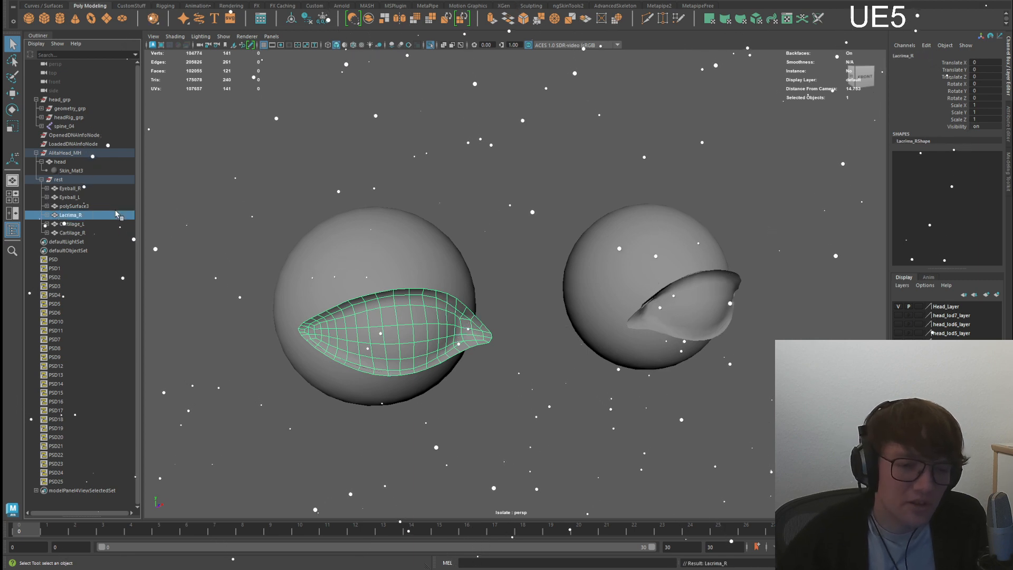
double_click(119, 207)
type("Lacrima_R")
key("BackSpace")
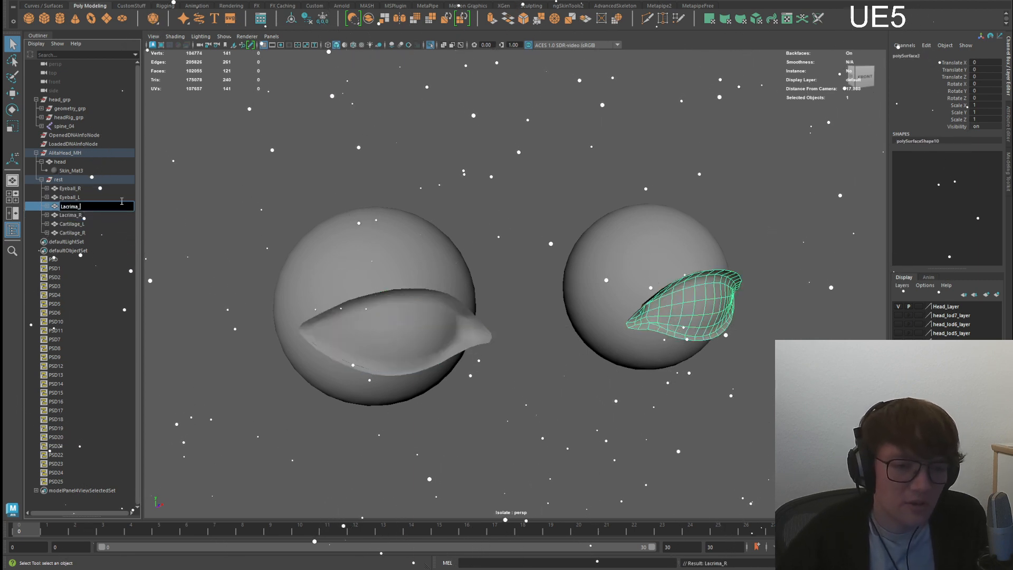
key("Return")
left_click(204, 198)
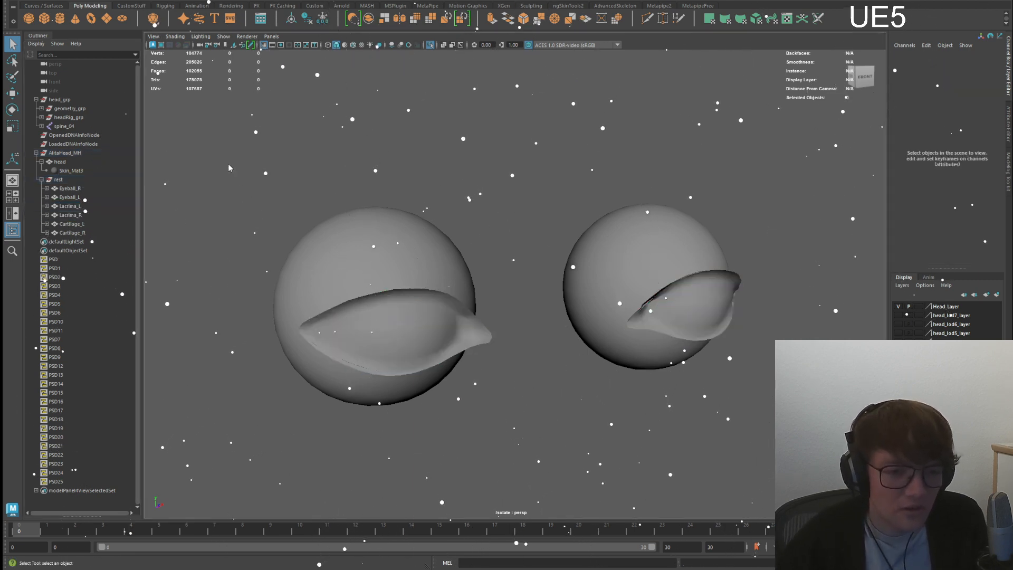
- Move the six eye pieces out of rest directly under AlitaHead_MH and delete the empty rest group
left_click(68, 189)
left_click_drag(71, 233, 83, 192)
middle_click_drag(82, 192, 66, 162)
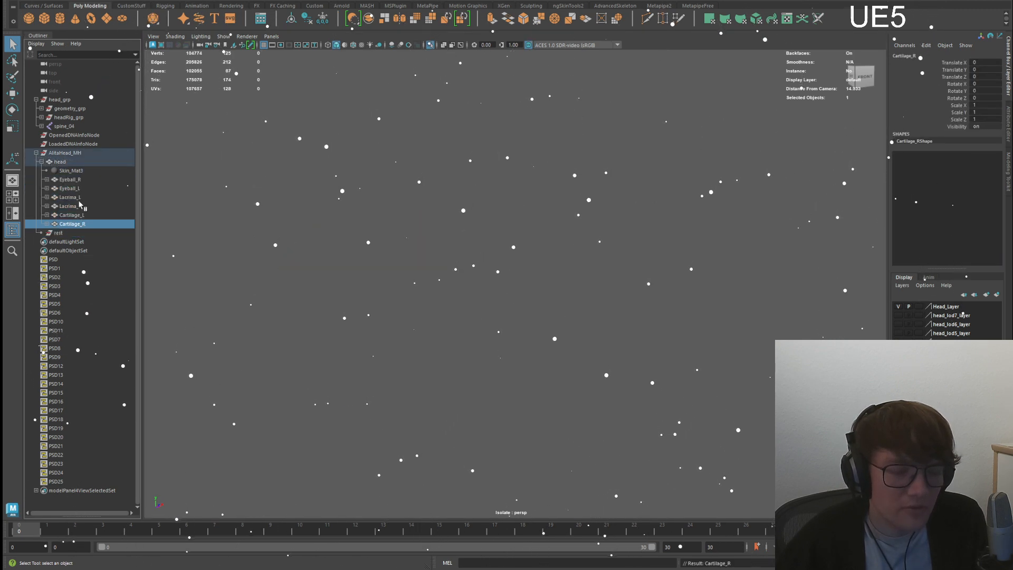
key("ctrl+z")
middle_click_drag(74, 213, 66, 154)
left_click(42, 162)
left_click(87, 172)
key("Delete")
- Rename the head mesh under AlitaHead_MH to Head
left_click_drag(68, 163, 72, 223)
left_click(71, 162)
double_click(72, 164)
type("Head")
key("Return")
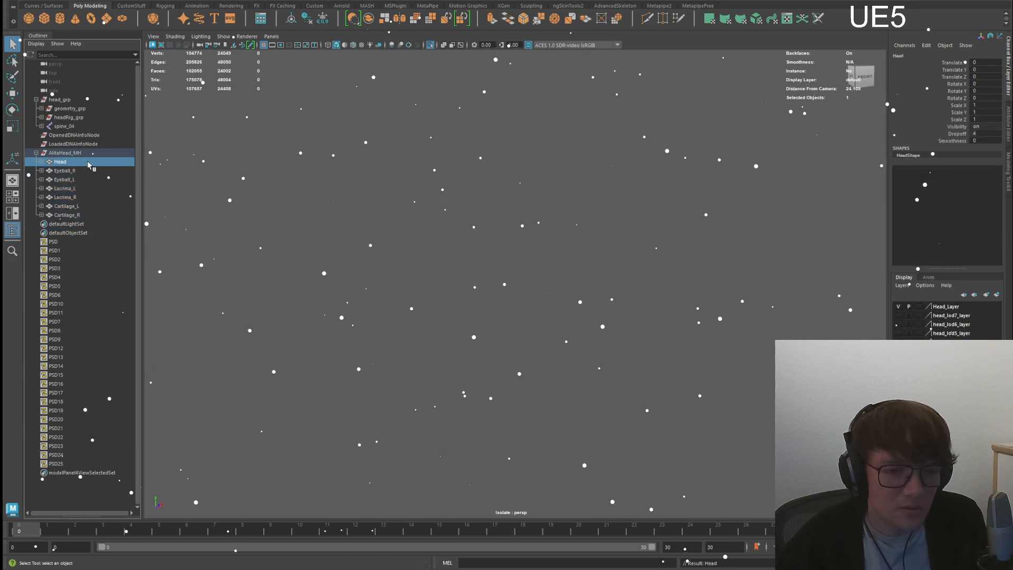
- Turn off isolation to show the whole scene and select all seven meshes under AlitaHead_MH
key("ctrl+1")
scroll(211, 190, "down", 5)
left_click_drag(232, 195, 211, 190, "alt")
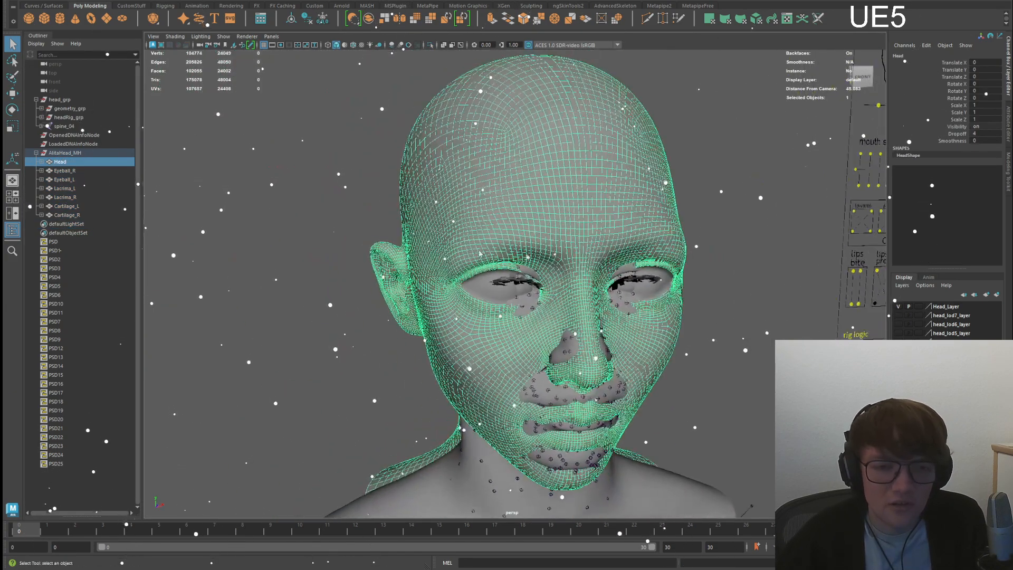
left_click(211, 190)
left_click_drag(60, 162, 76, 214)
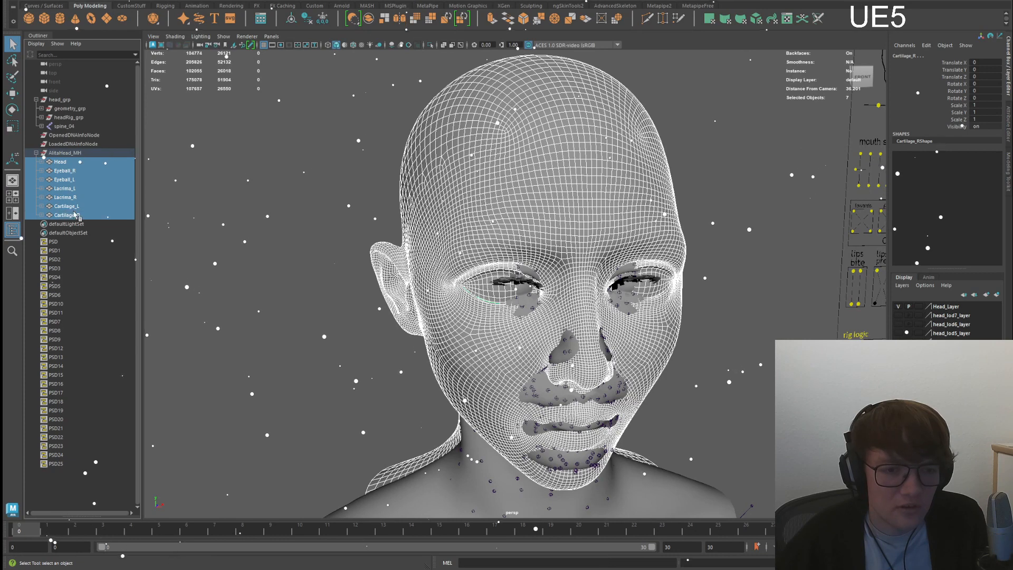
left_click_drag(290, 261, 312, 260, "alt")
scroll(312, 260, "up", 1)
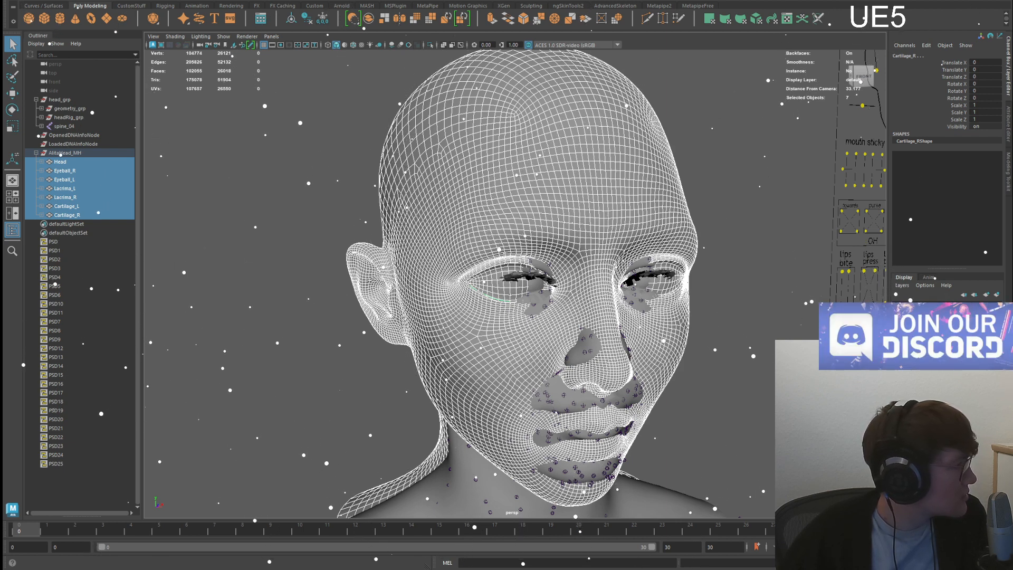
- Isolate the seven AlitaHead_MH meshes temporarily and examine them from several angles against the MetaHuman head
left_click_drag(64, 161, 80, 215)
left_click_drag(422, 261, 390, 255, "alt")
right_click_drag(389, 256, 470, 277, "alt")
left_click_drag(469, 277, 494, 280, "alt")
key("ctrl+1")
left_click_drag(491, 368, 575, 370, "alt")
left_click_drag(651, 341, 591, 338, "alt")
key("ctrl+1")
right_click_drag(580, 328, 496, 238, "alt")
middle_click_drag(496, 237, 496, 274, "alt")
right_click_drag(496, 274, 473, 249, "alt")
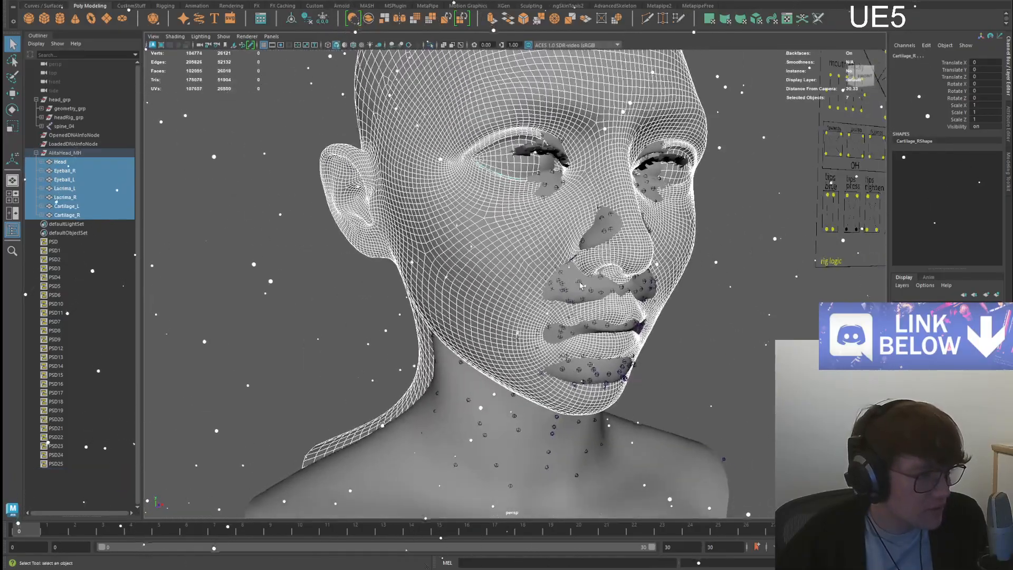
- Reselect the AlitaHead_MH meshes from Head through Cartilage_R
left_click(338, 211)
left_click_drag(71, 162, 87, 213)
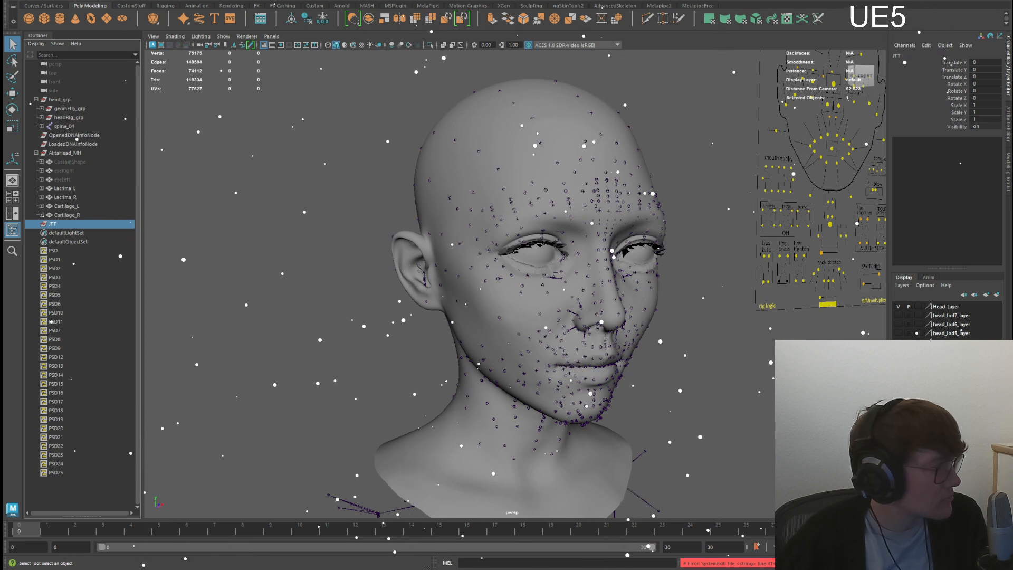
left_click_drag(401, 206, 346, 205, "alt")
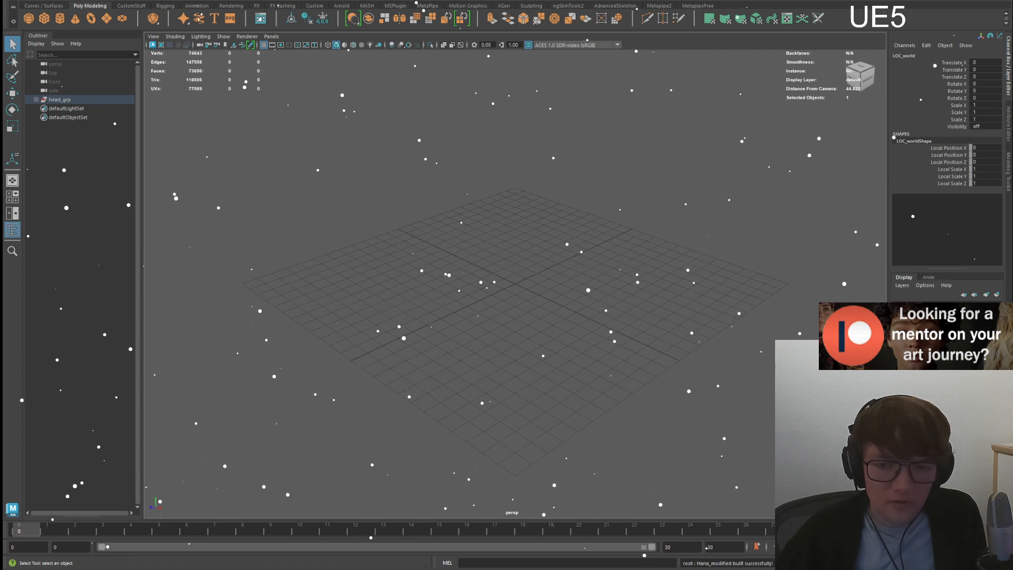
- Frame the newly built head rig and examine the eye area and its eyelid joints up close
left_click(657, 184)
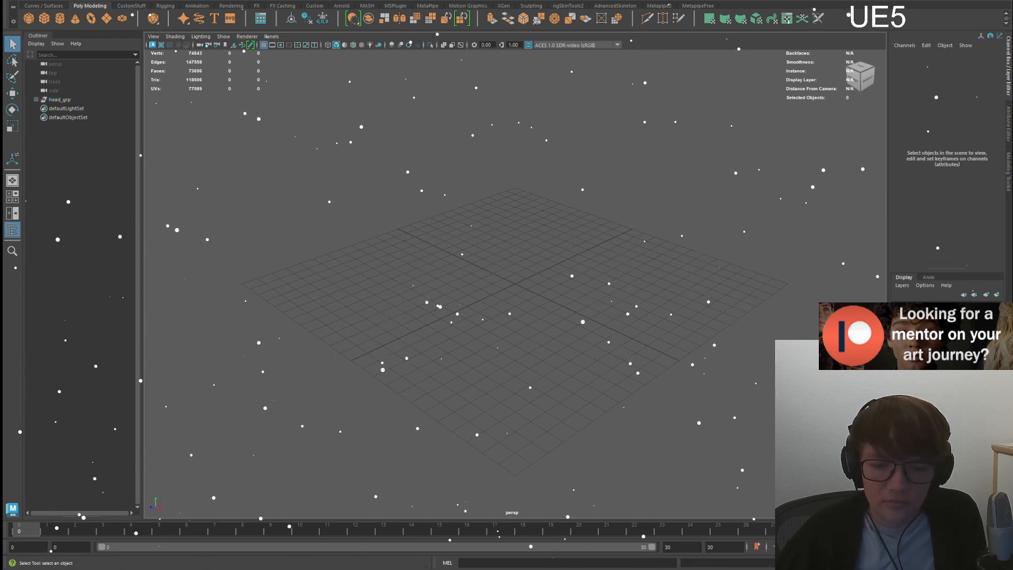
key("a")
middle_click_drag(525, 179, 573, 298, "alt")
right_click_drag(573, 298, 623, 291, "alt")
middle_click_drag(622, 291, 607, 349, "alt")
right_click_drag(607, 349, 671, 334, "alt")
left_click_drag(671, 333, 692, 323, "alt")
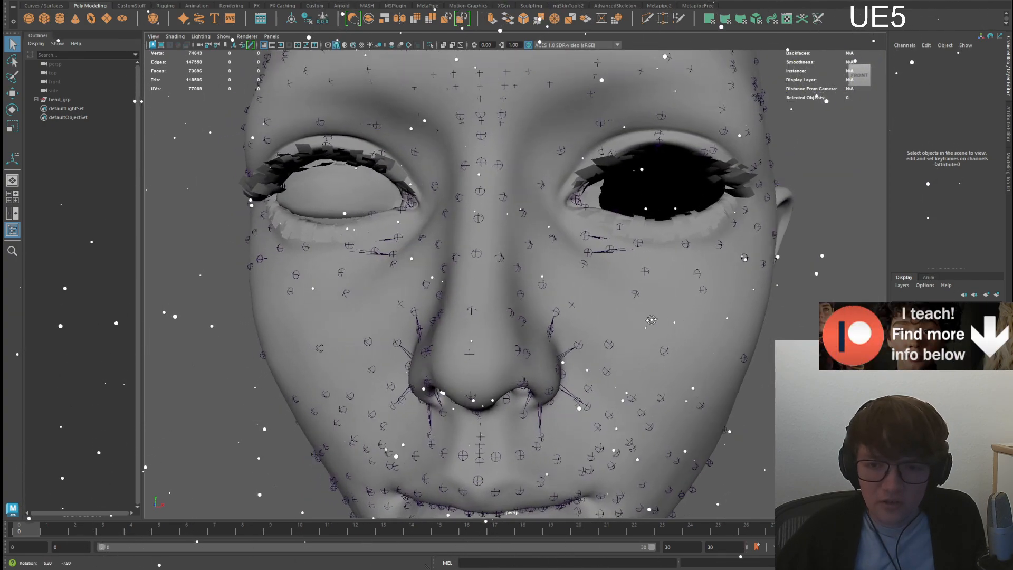
left_click(708, 211)
left_click(387, 198)
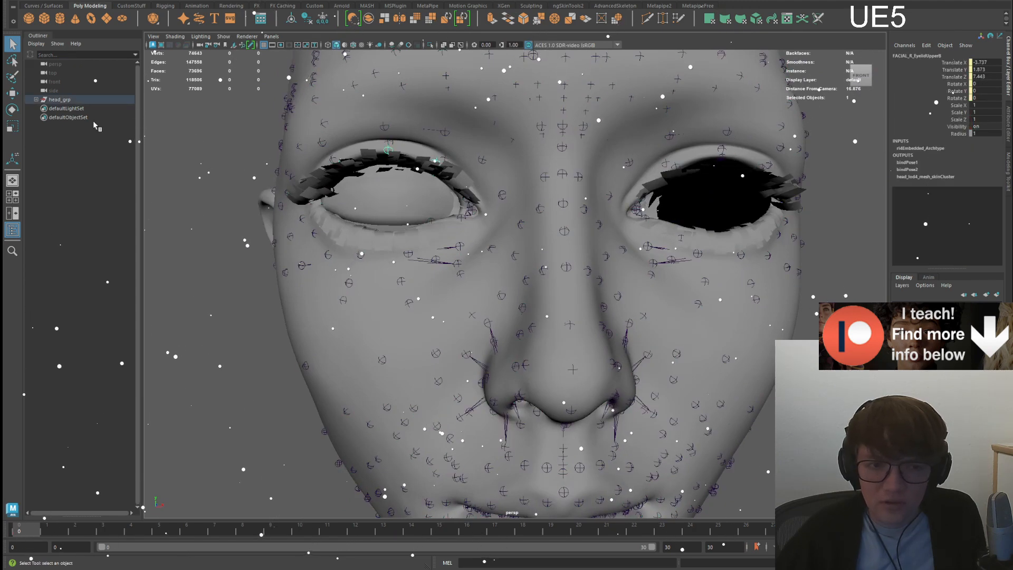
- Expand head_grp and check what headRig_grp and geometry_grp cover on the head
left_click(59, 100)
left_click(36, 99)
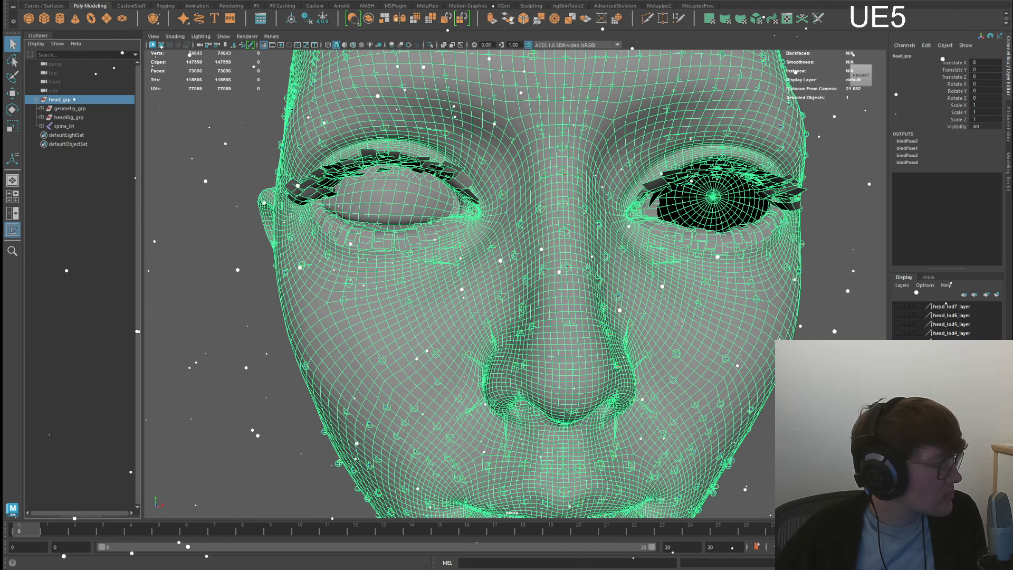
left_click(217, 227)
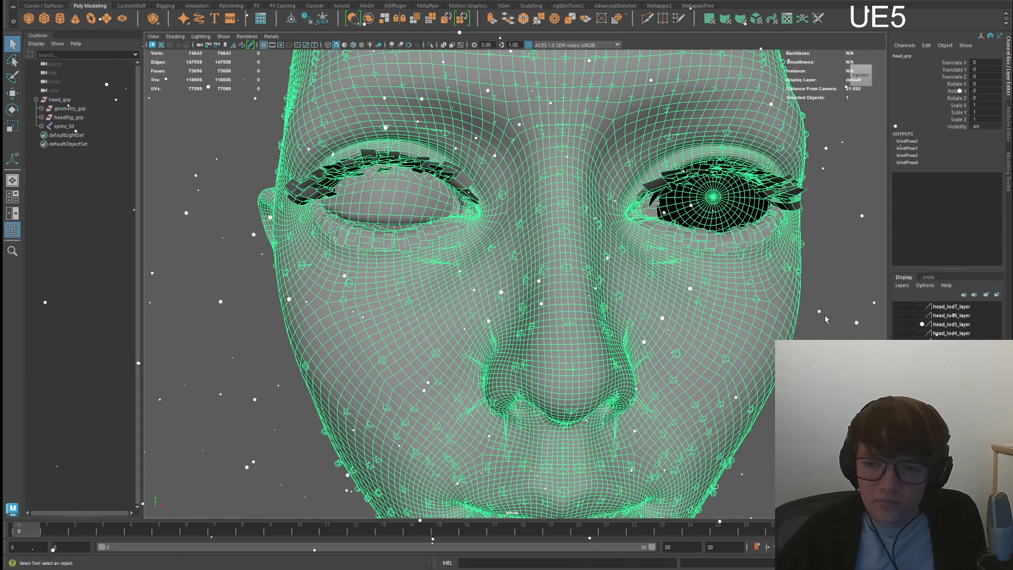
left_click_drag(666, 235, 696, 255, "alt")
left_click(70, 117)
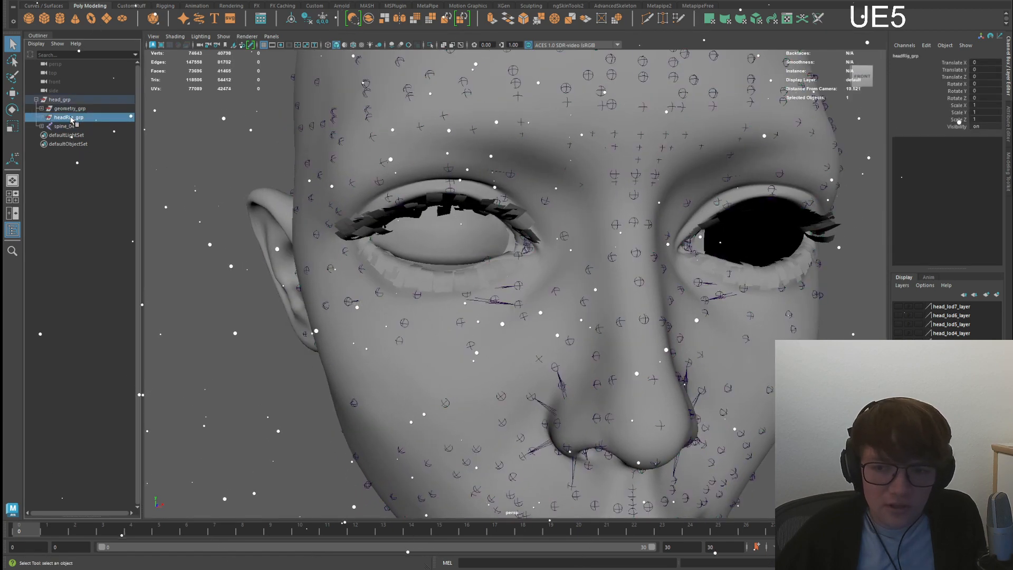
left_click(64, 108)
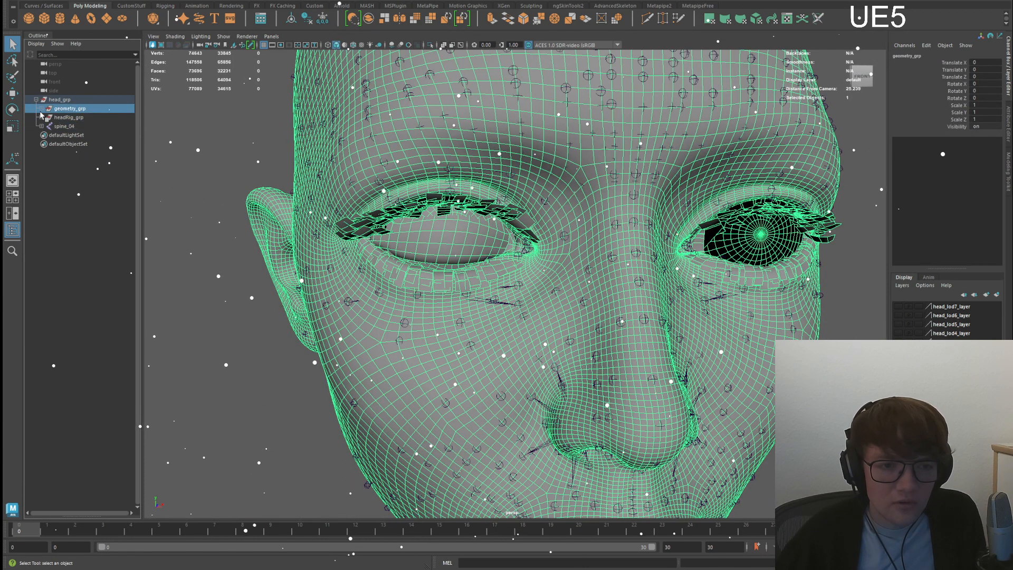
- Expand geometry_grp and head_lod0_grp to list the individual LOD0 meshes
left_click(41, 108)
left_click(82, 180)
left_click(87, 127)
left_click(85, 118)
left_click(84, 127)
left_click(46, 117)
- Hide all LOD0 meshes from head_lod0_mesh through cartilage_lod0_mesh
left_click(87, 126)
left_click(91, 135)
left_click(98, 144)
left_click(100, 153)
left_click(101, 197)
left_click(98, 127, "shift")
key("h")
- Show head_lod0_mesh on its own for a look and hide it again
left_click(98, 128)
key("h")
mouse_move(433, 291)
left_mouse_down("alt")
mouse_move(501, 290)
mouse_move(417, 293)
mouse_move(438, 288)
left_mouse_up("alt")
key("h")
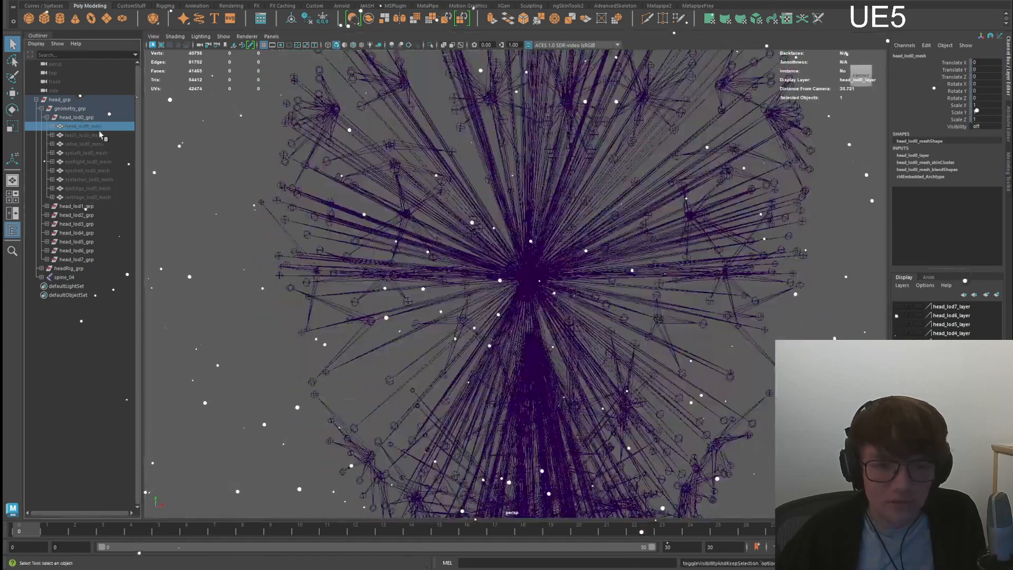
- Show teeth_lod0_mesh on its own, frame it for inspection, and hide it again
left_click(85, 135)
key("h")
key("f")
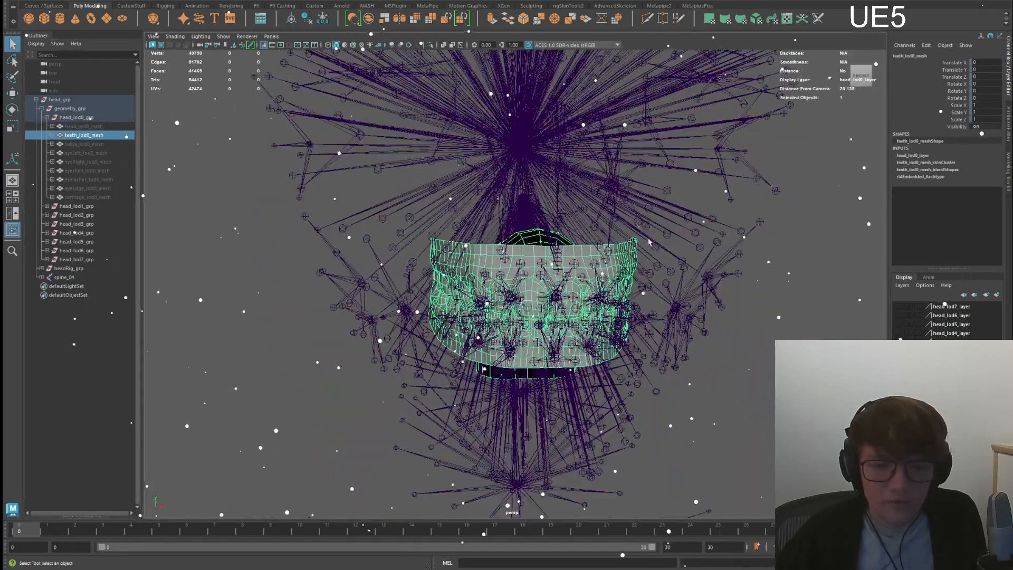
left_click(82, 127)
key("h")
key("h")
left_click(95, 136)
key("h")
- Show saliva_lod0_mesh on its own for a look and hide it again
left_click(97, 145)
key("h")
middle_click_drag(465, 163, 437, 226, "alt")
key("h")
- Show eyeLeft_lod0_mesh, eyeRight_lod0_mesh and eyeshell_lod0_mesh and view how they sit together
left_click(97, 152)
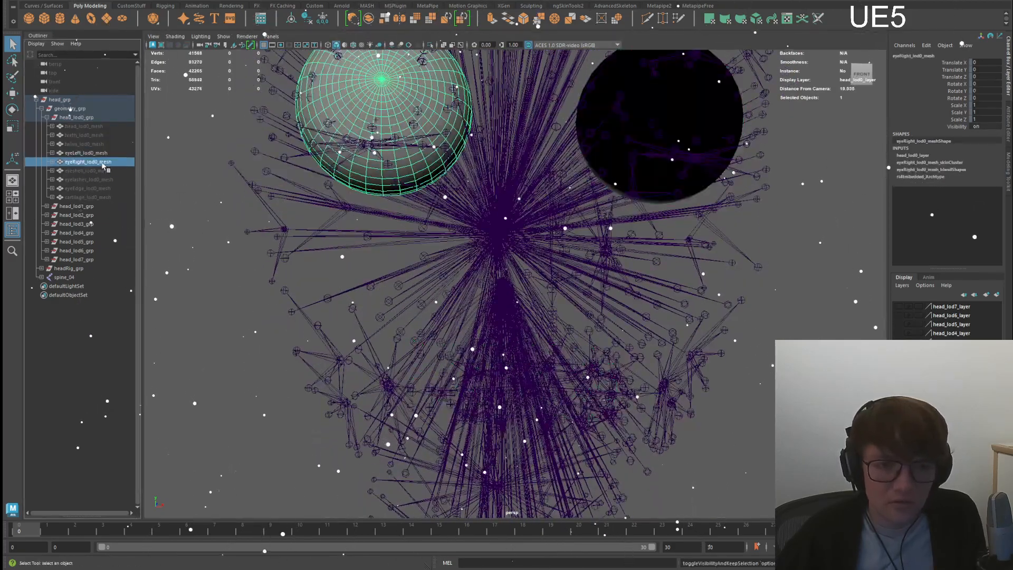
middle_click_drag(678, 135, 669, 218, "alt")
left_click_drag(669, 218, 590, 268, "alt")
left_click_drag(605, 262, 549, 269, "alt")
left_click(87, 171)
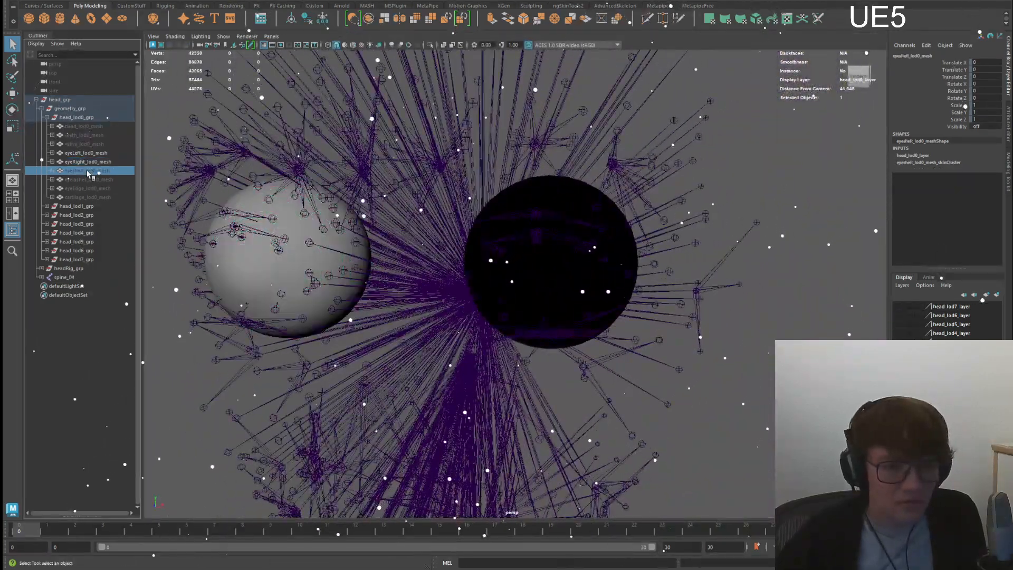
left_click_drag(454, 248, 469, 230, "alt")
scroll(469, 230, "down", 5)
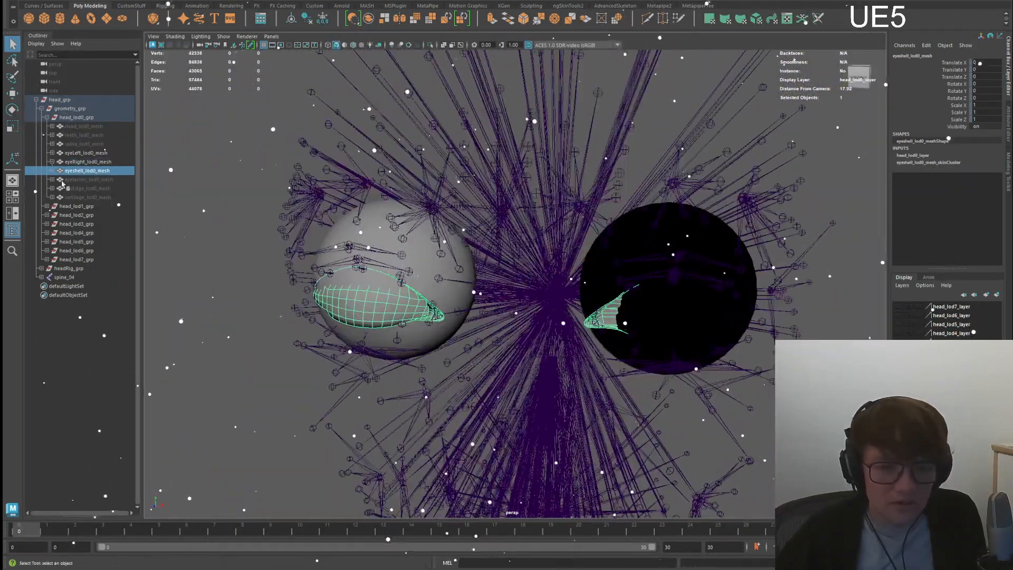
- Show eyelashes_lod0_mesh, eyeEdge_lod0_mesh and cartilage_lod0_mesh around the eyes
left_click(87, 179)
key("h")
left_click(88, 189)
left_click(90, 196)
key("h")
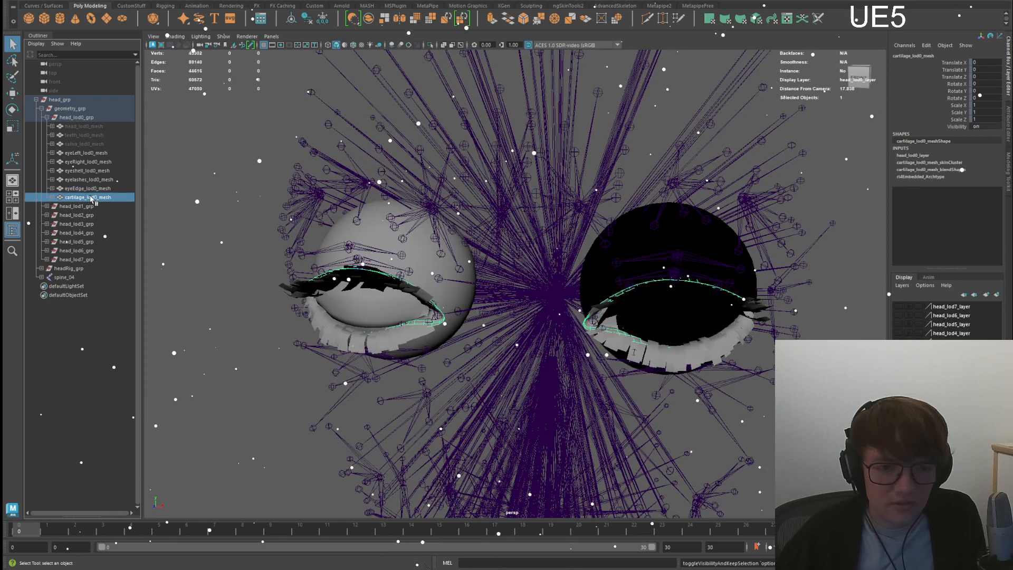
- Make the saliva, teeth and head LOD0 meshes visible again
left_click(97, 144)
key("h")
left_click(100, 135)
key("h")
left_click(103, 127)
key("h")
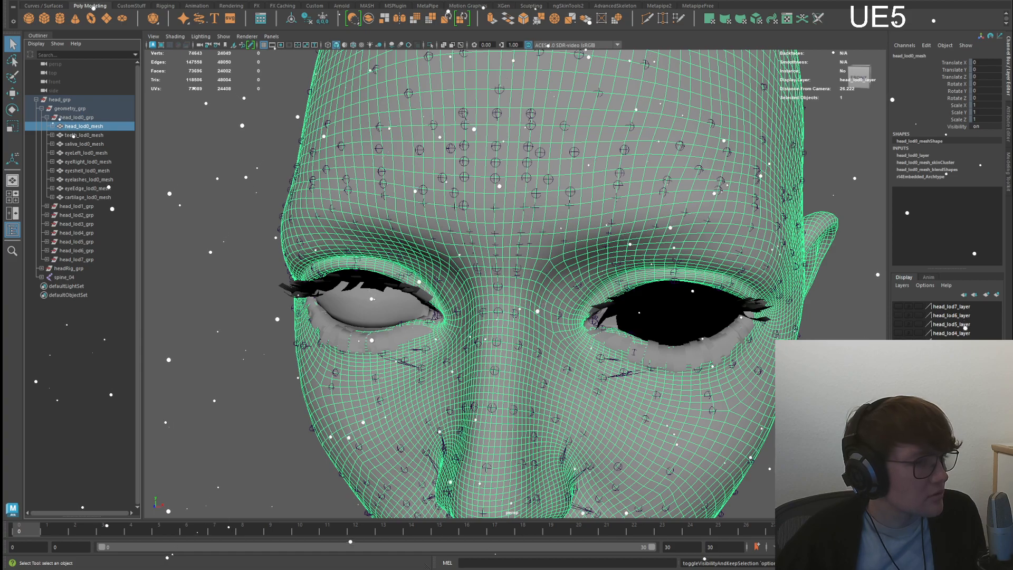
- Hide the joints in the viewport to view the clean head, and show them again
left_click_drag(446, 233, 477, 208, "alt")
scroll(467, 211, "down", 4)
scroll(477, 207, "up", 3)
middle_click_drag(675, 279, 537, 258, "alt")
scroll(538, 259, "down", 4)
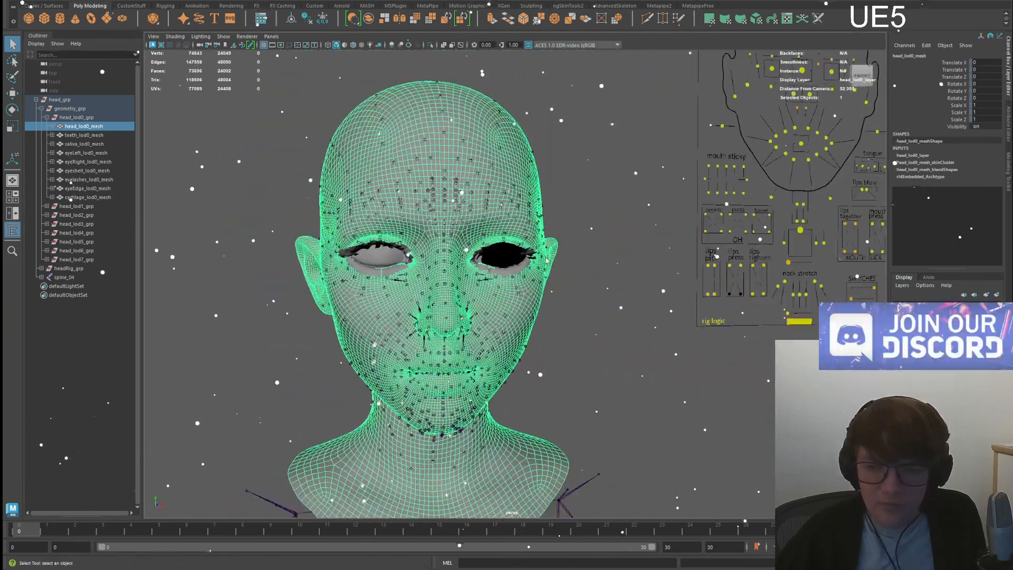
left_click(305, 88)
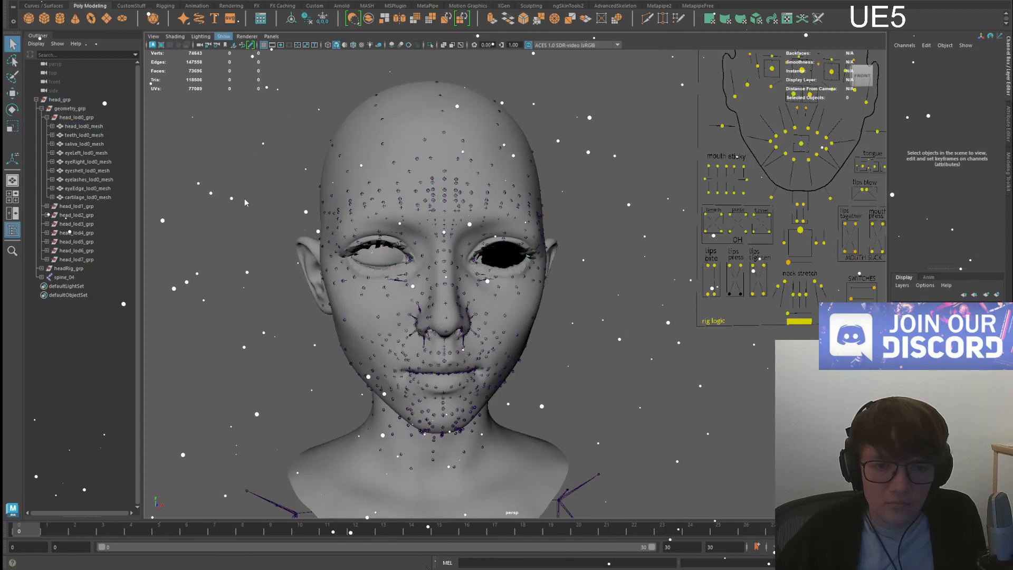
left_click(242, 182)
left_click(223, 36)
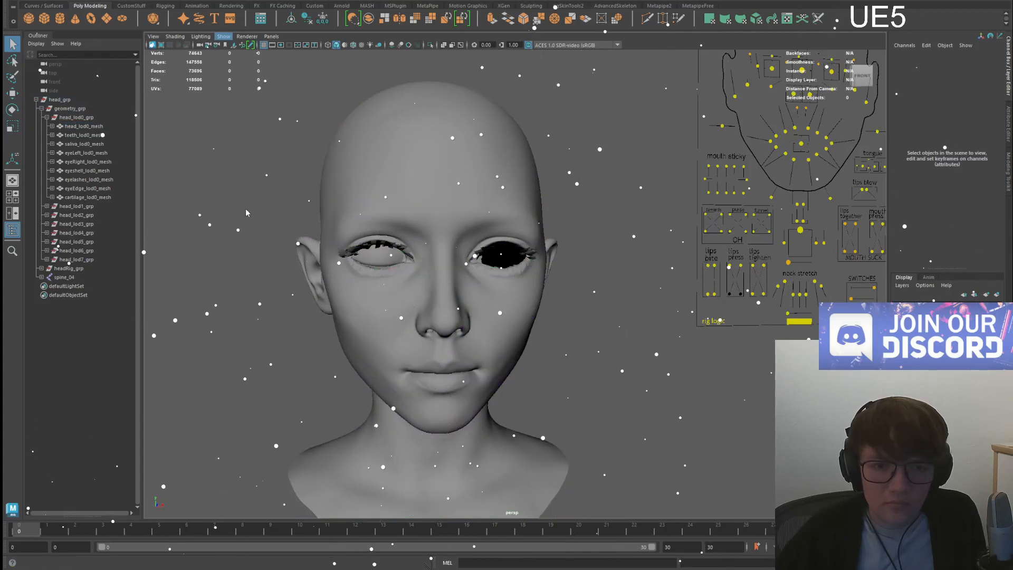
left_click(236, 186)
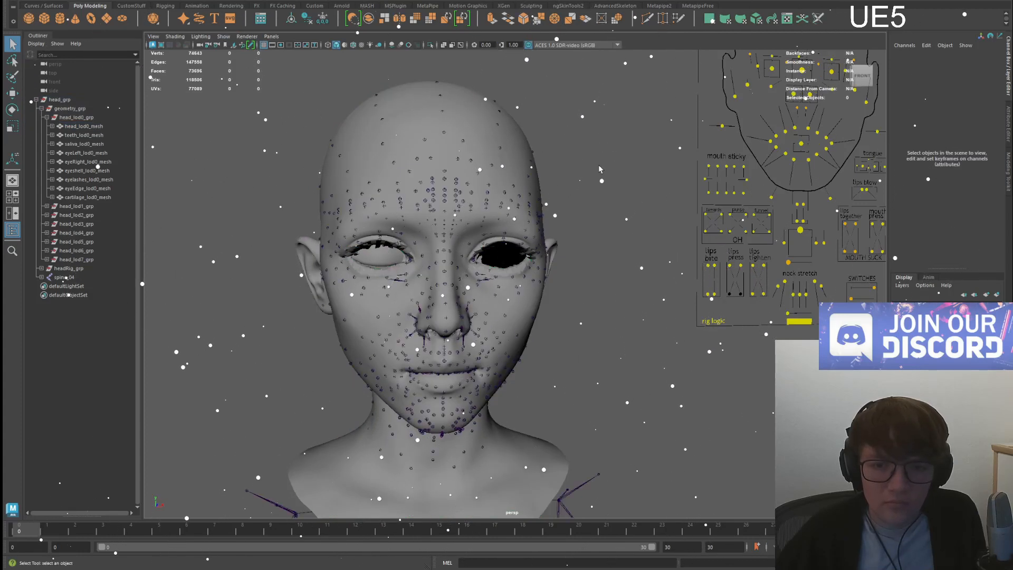
- Test opening the mouth with the CTRL_C_jaw control, view the deformation, and undo the move
scroll(541, 138, "up", 3)
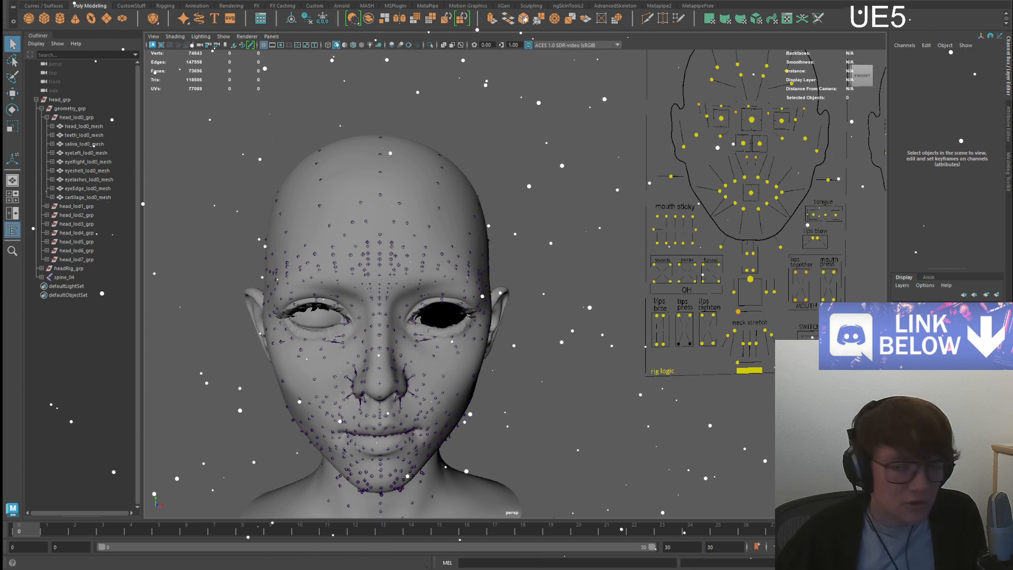
left_click(750, 279)
key("w")
mouse_move(726, 310)
left_mouse_down()
mouse_move(737, 320)
mouse_move(727, 330)
left_mouse_up()
middle_click_drag(401, 336, 446, 222, "alt")
left_click_drag(446, 222, 486, 217, "alt")
scroll(475, 218, "down", 3)
scroll(464, 214, "up", 3)
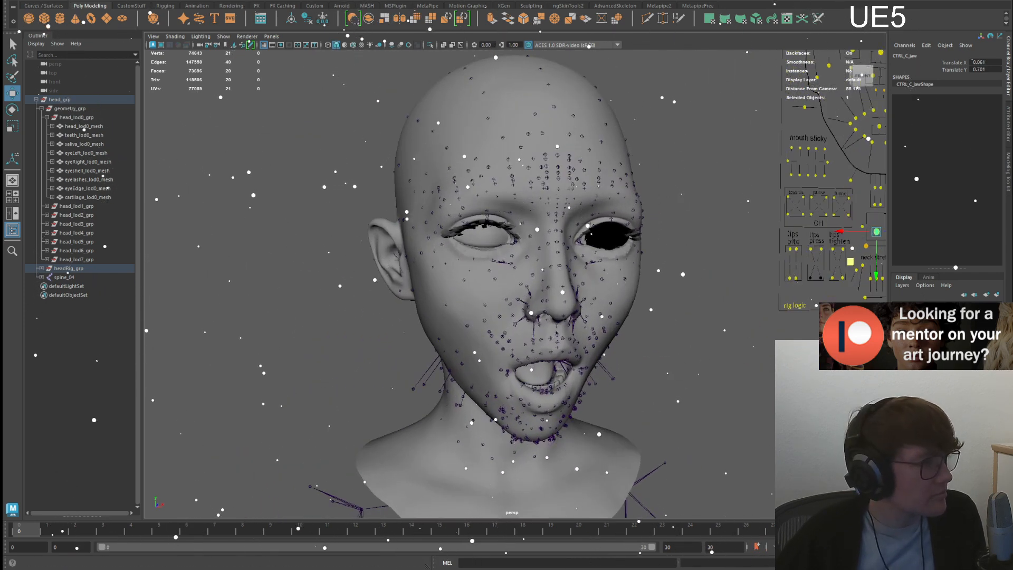
middle_click_drag(858, 260, 734, 361, "alt")
key("ctrl+z")
- Test the right eye's movement with the CTRL_R_eye control and undo the move
key("q")
left_click(737, 158)
key("w")
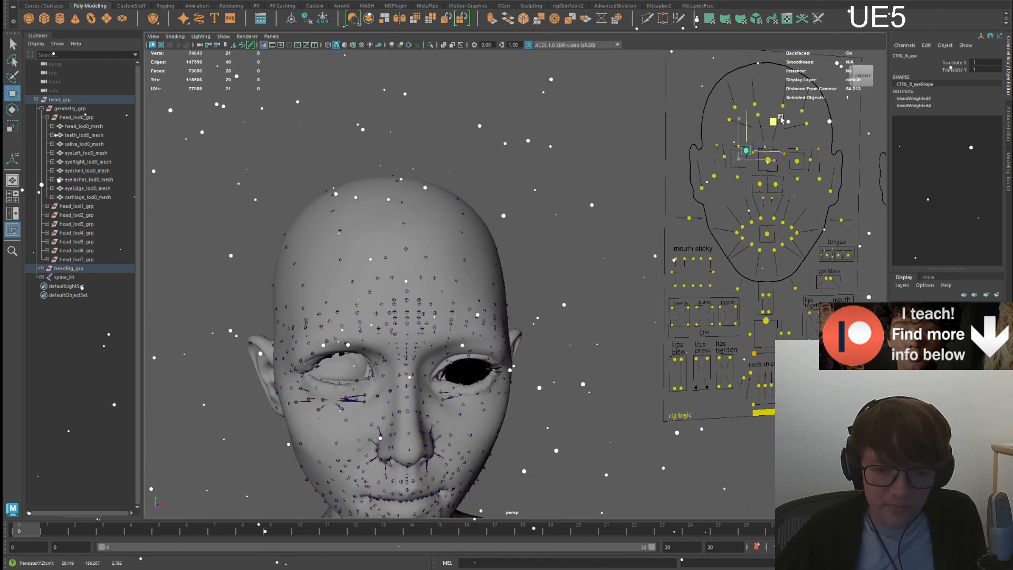
middle_click_drag(791, 126, 785, 125)
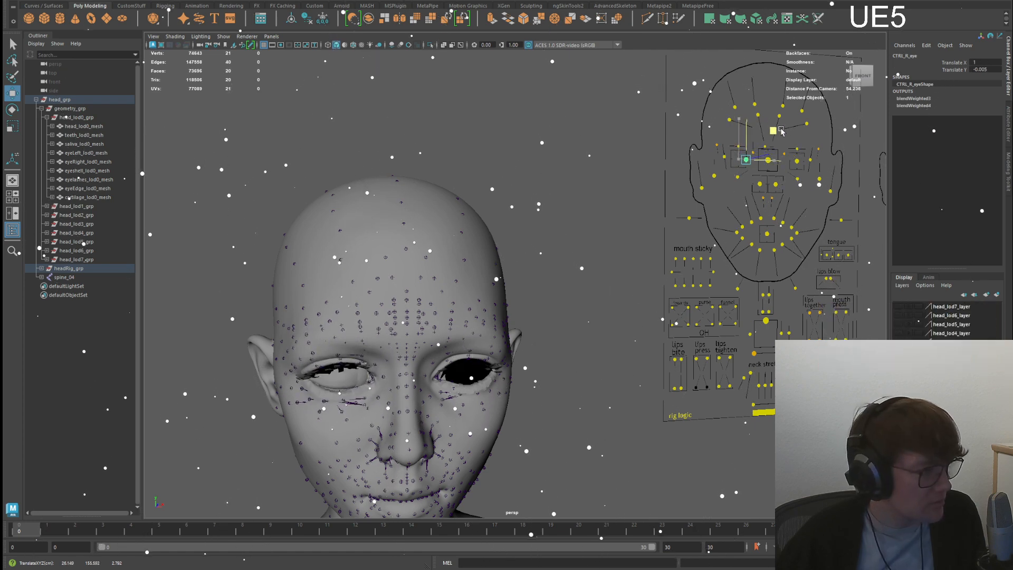
key("ctrl+z")
- Test the mouth's movement with the CTRL_C_mouth control and return it to neutral
middle_click_drag(793, 288, 810, 204, "alt")
left_click_drag(810, 204, 750, 161, "alt")
key("q")
left_click(764, 169)
key("w")
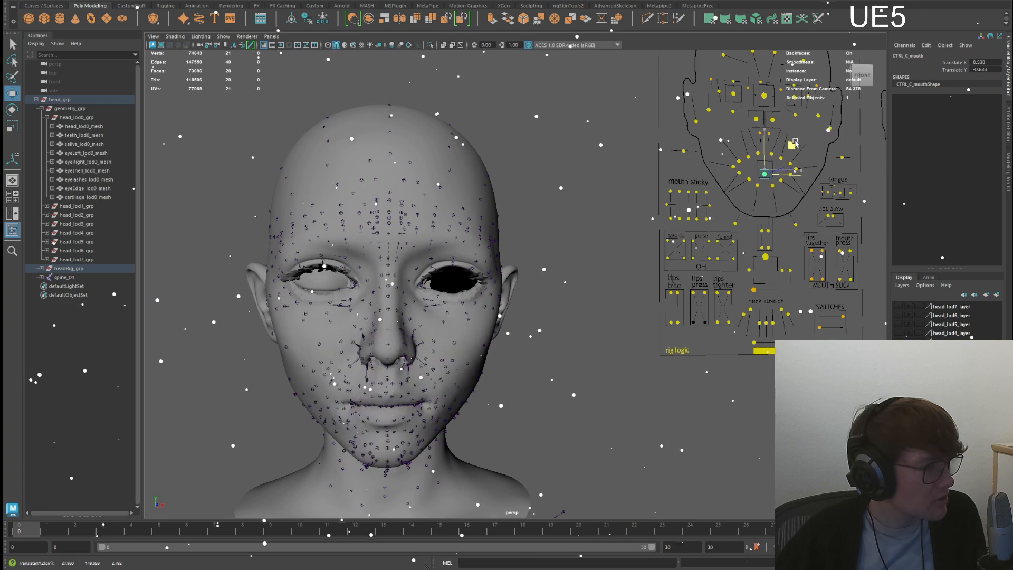
- Examine the rigged head and the facial control boards from several angles
left_click_drag(437, 280, 423, 305, "alt")
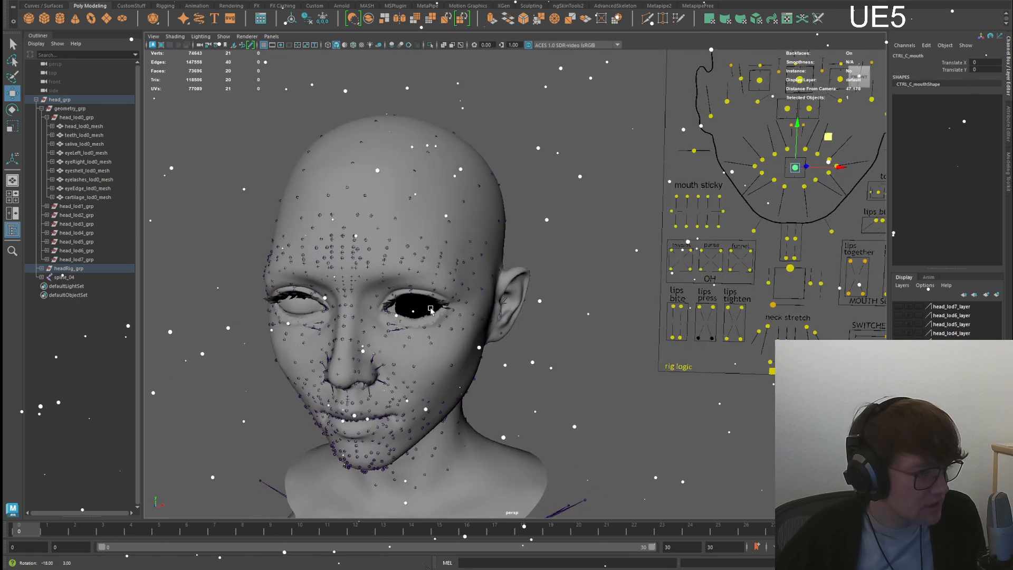
middle_click_drag(444, 306, 463, 267, "alt")
left_click_drag(463, 265, 541, 298, "alt")
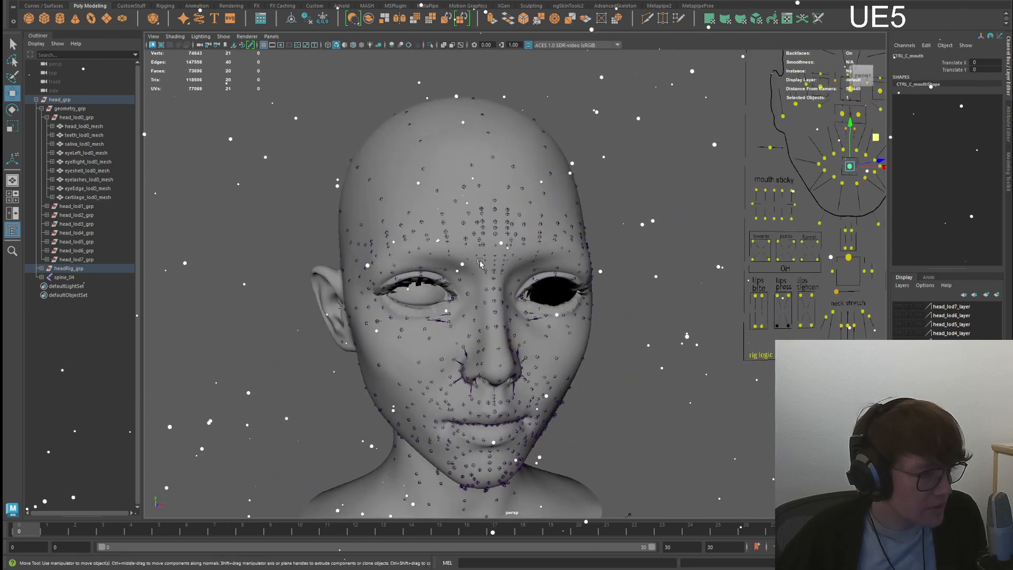
right_click_drag(520, 266, 538, 324, "alt")
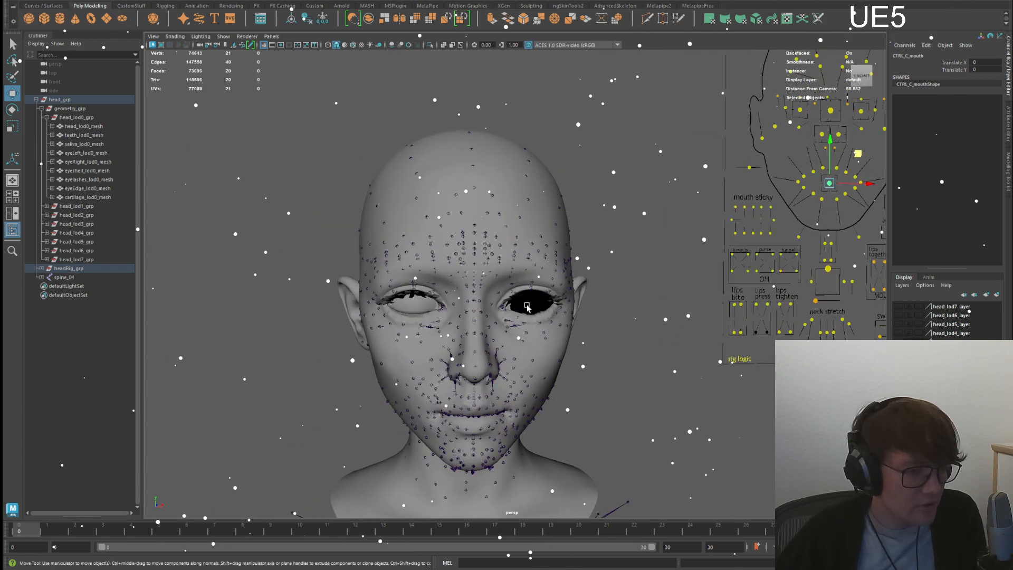
mouse_move(525, 291)
left_mouse_down("alt")
mouse_move(516, 289)
mouse_move(535, 285)
left_mouse_up("alt")
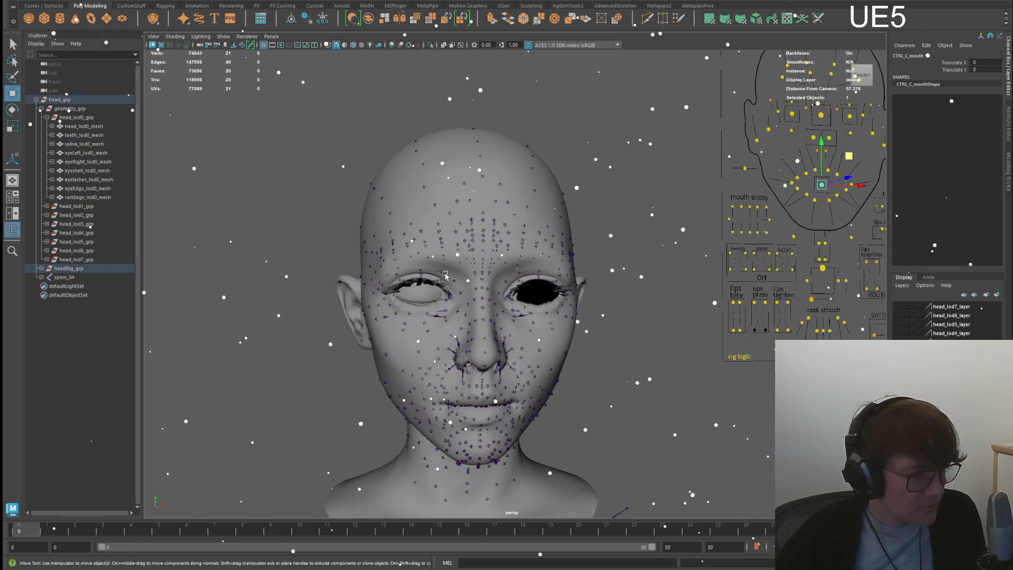
left_click_drag(617, 285, 601, 285, "alt")
middle_click_drag(601, 285, 515, 297, "alt")
middle_click_drag(563, 255, 526, 272, "alt")
middle_click_drag(584, 222, 558, 230, "alt")
left_click_drag(558, 230, 597, 231, "alt")
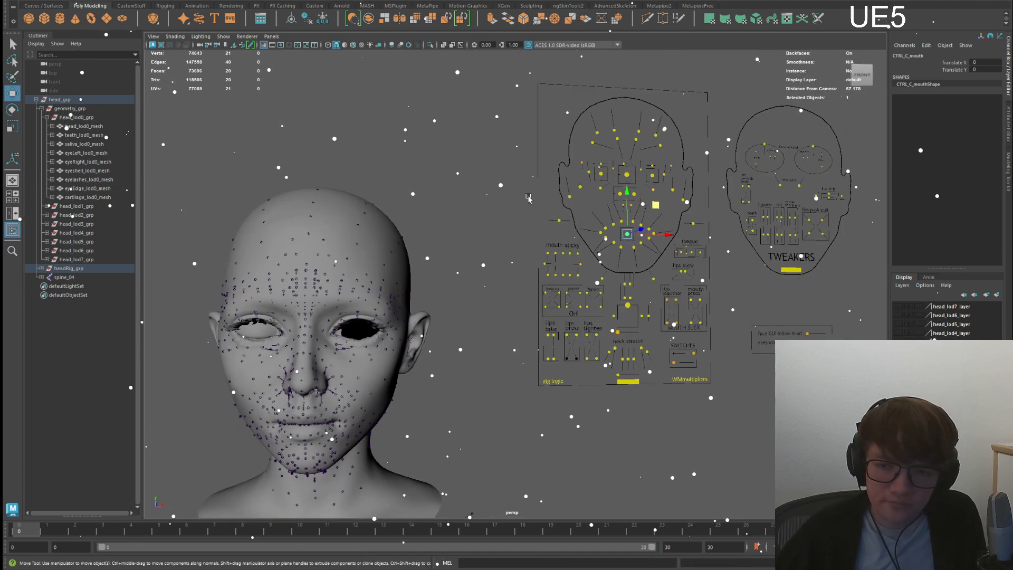
- Test moving both eyes together with the CTRL_C_eye control and undo the move
middle_click_drag(597, 230, 636, 233, "alt")
key("q")
left_click(693, 176)
key("w")
left_click(668, 176)
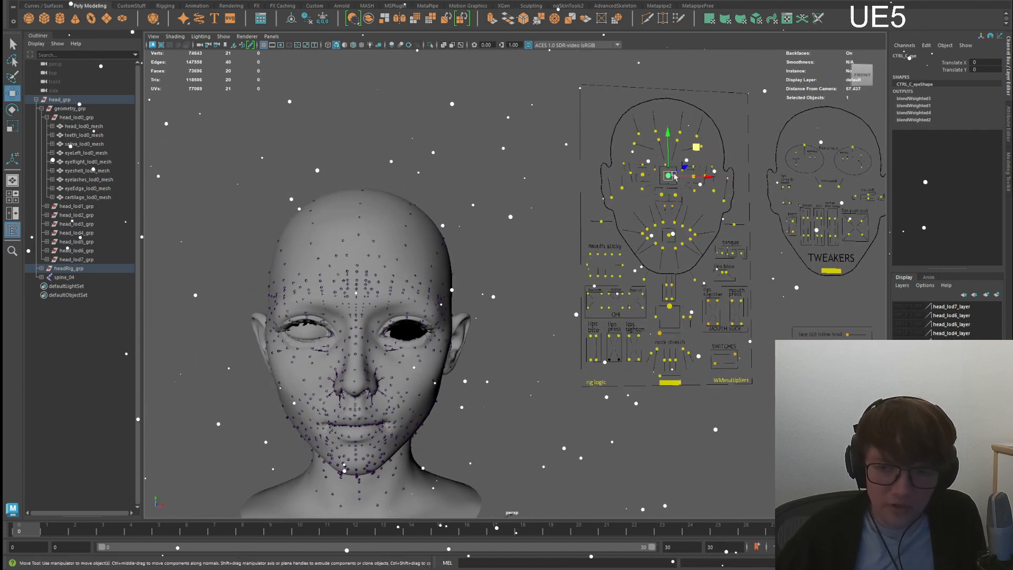
middle_click_drag(688, 144, 711, 157)
left_click_drag(707, 161, 698, 153)
key("ctrl+z")
- Test the right brow's deformation by lowering it with the CTRL_R_brow_down control
middle_click_drag(495, 264, 552, 253, "alt")
right_click_drag(552, 253, 564, 267, "alt")
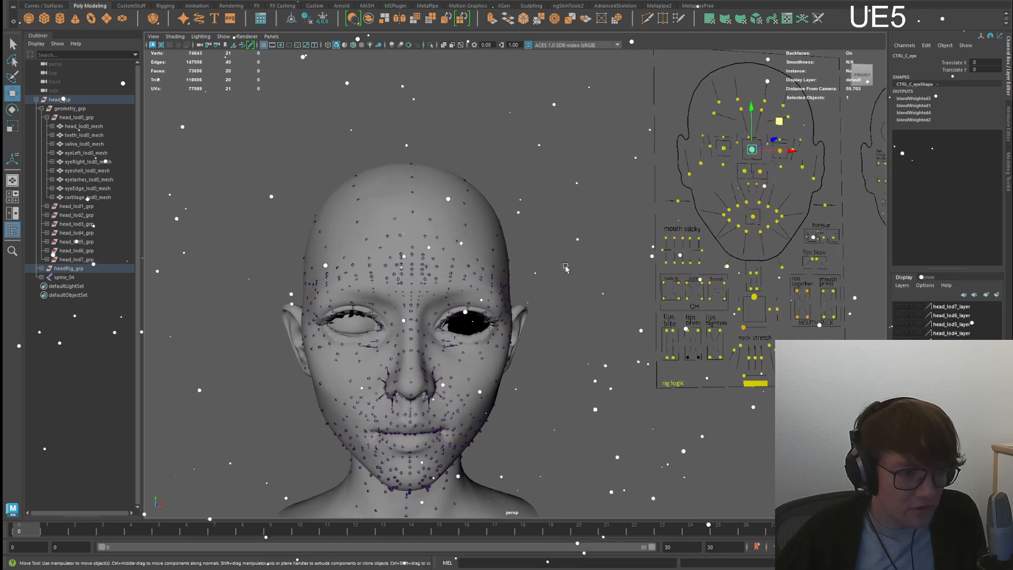
left_click_drag(564, 267, 587, 270, "alt")
middle_click_drag(543, 281, 570, 266, "alt")
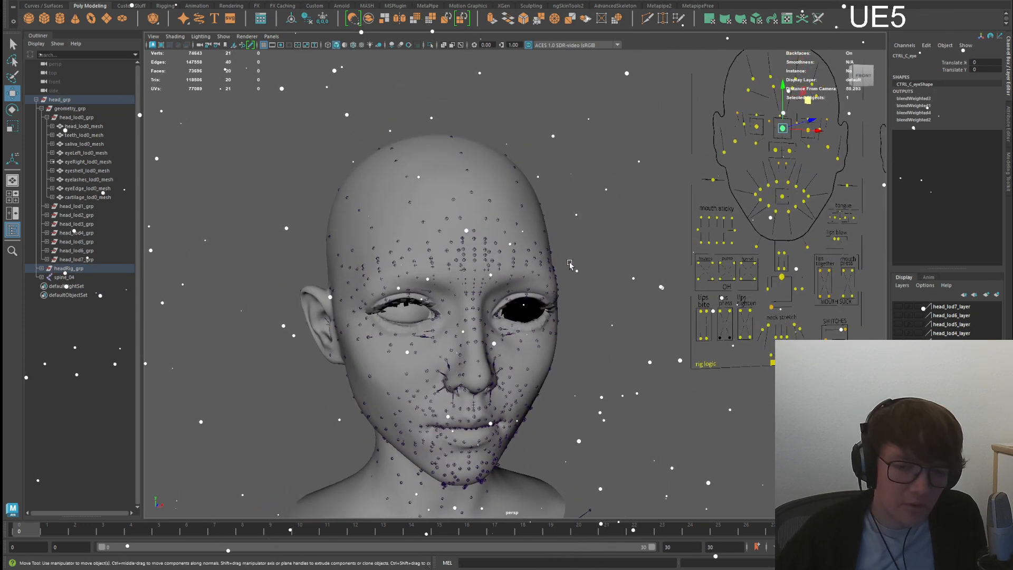
middle_click_drag(747, 150, 721, 198, "alt")
left_click(735, 146)
left_click_drag(739, 178, 758, 184)
left_click(756, 161)
left_click_drag(757, 173, 764, 207)
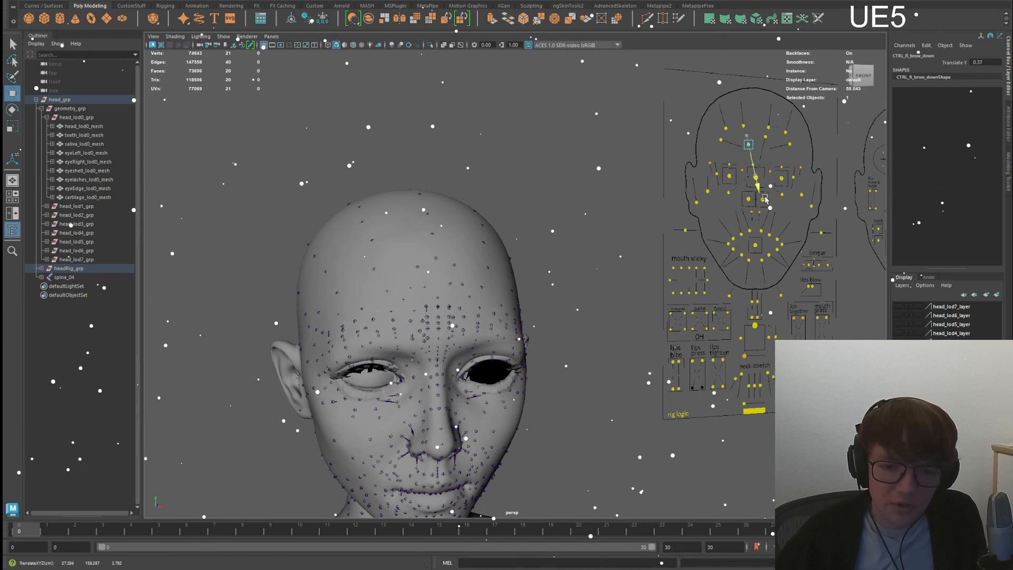
- Test the three neck throat up/down controls on the facial board and undo the move
scroll(477, 266, "up", 3)
left_click_drag(477, 266, 497, 270, "alt")
middle_click_drag(494, 250, 430, 260, "alt")
middle_click_drag(478, 333, 494, 280, "alt")
key("q")
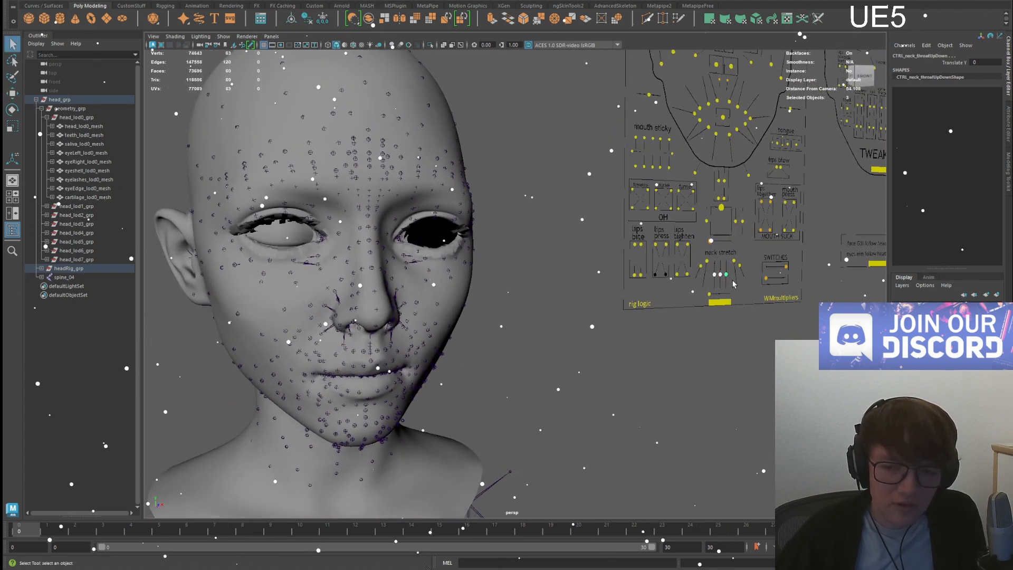
key("w")
mouse_move(727, 234)
left_mouse_down()
mouse_move(727, 219)
mouse_move(726, 245)
left_mouse_up()
middle_click_drag(472, 300, 575, 216, "alt")
key("ctrl+z")
left_click_drag(581, 259, 727, 230, "alt")
key("ctrl+z")
left_click_drag(468, 226, 526, 161, "alt")
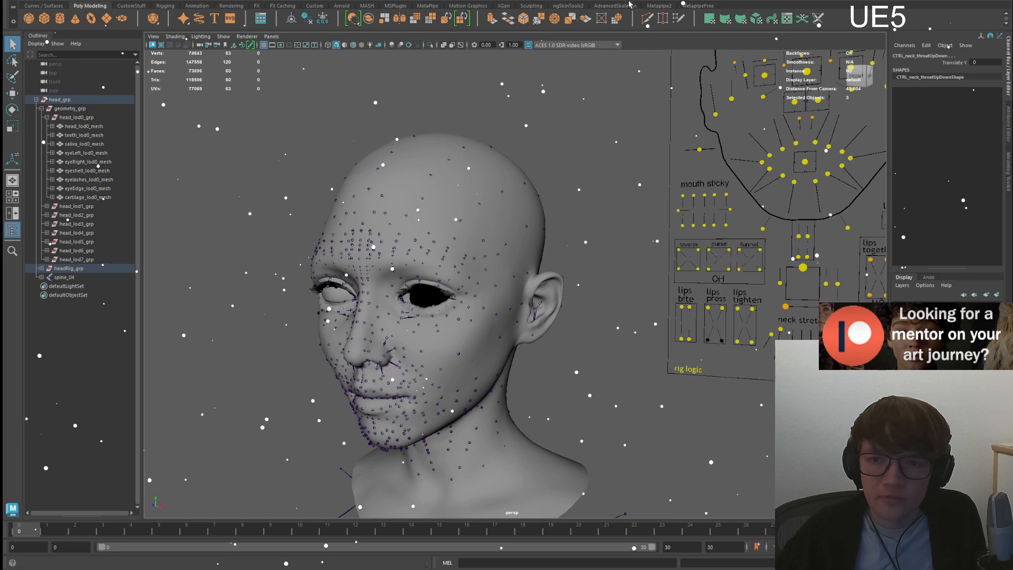
- Look through the shelves for the rigging tools and bring up the Metapipe2 shelf
left_click(616, 7)
left_click(660, 7)
left_click(696, 6)
left_click(569, 6)
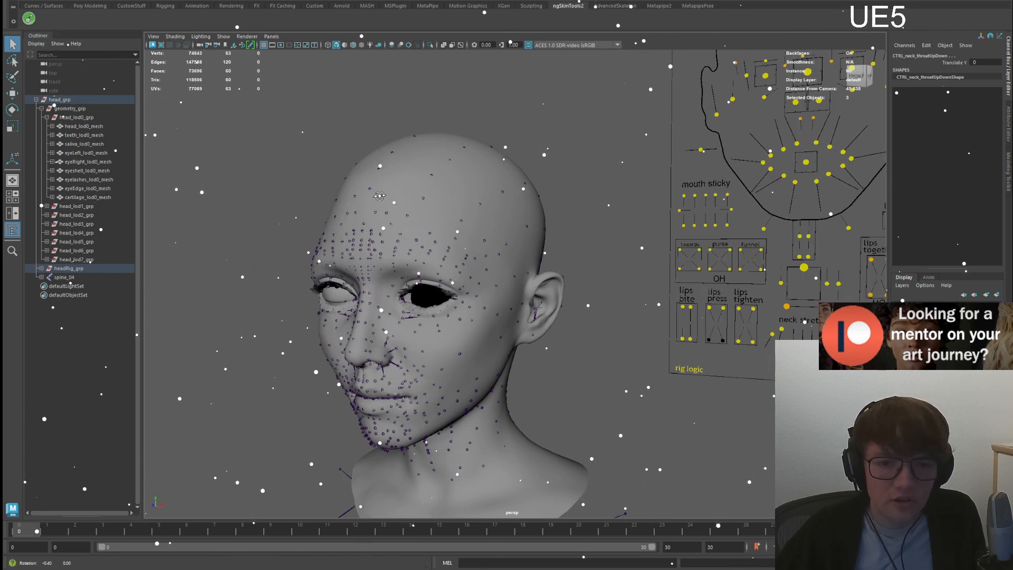
left_click_drag(402, 224, 469, 223, "alt")
scroll(385, 198, "up", 3)
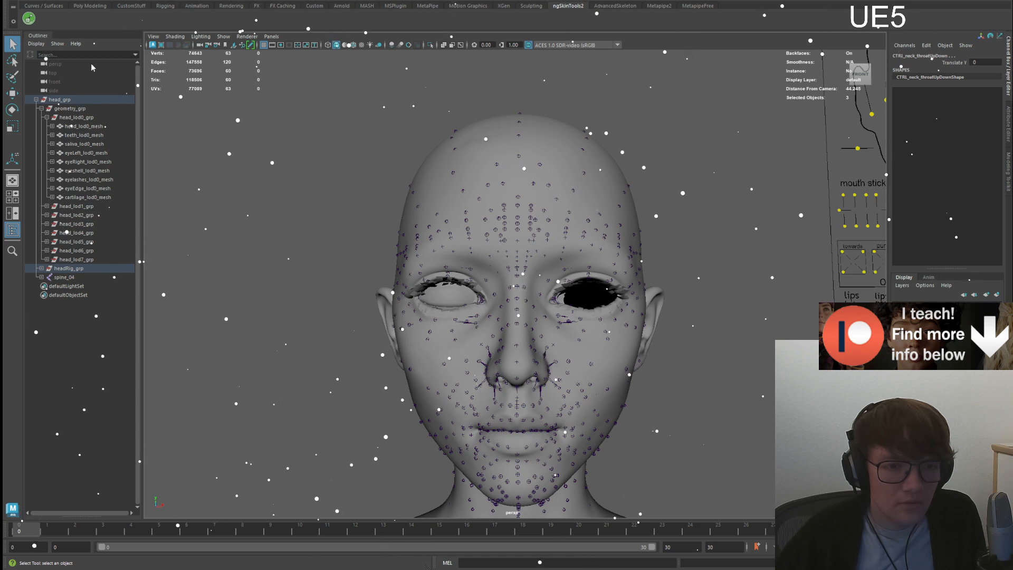
left_click_drag(443, 175, 406, 201, "alt")
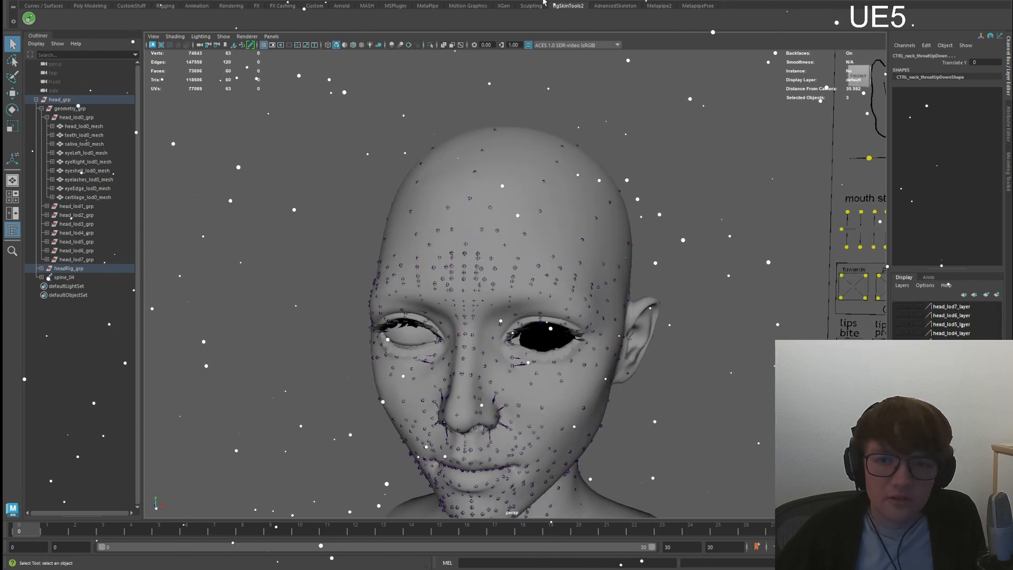
left_click(658, 6)
left_click_drag(588, 58, 743, 235, "alt")
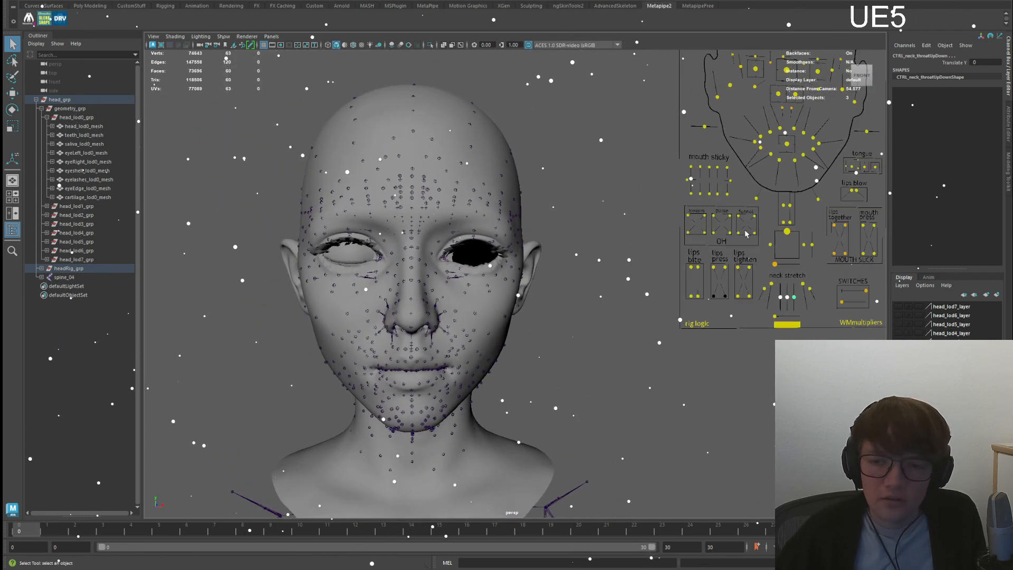
- Test the jaw's deformation by moving the CTRL_C_jaw control and undo the move
left_click(786, 232)
key("w")
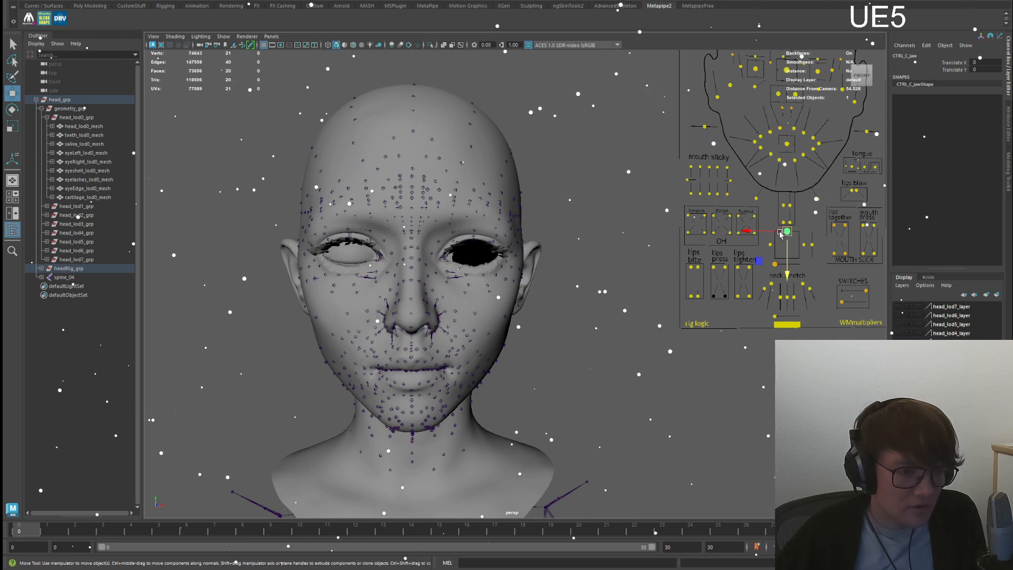
left_click_drag(757, 266, 750, 285)
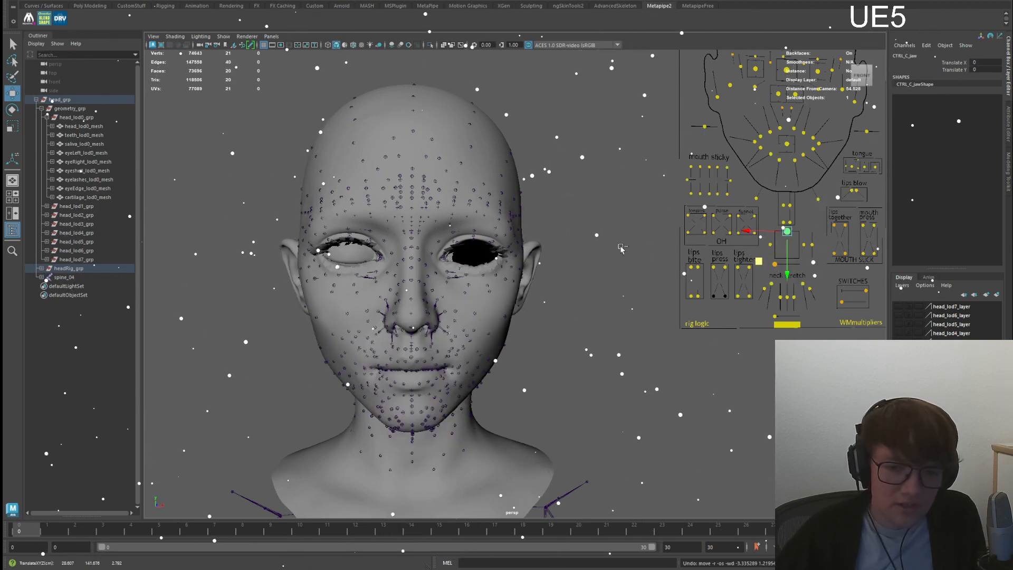
key("ctrl+z")
- Examine the eyes, eyelashes and surrounding face closely from several angles
left_click_drag(648, 252, 702, 258, "alt")
scroll(349, 233, "up", 2)
middle_click_drag(349, 232, 384, 234, "alt")
scroll(383, 234, "up", 5)
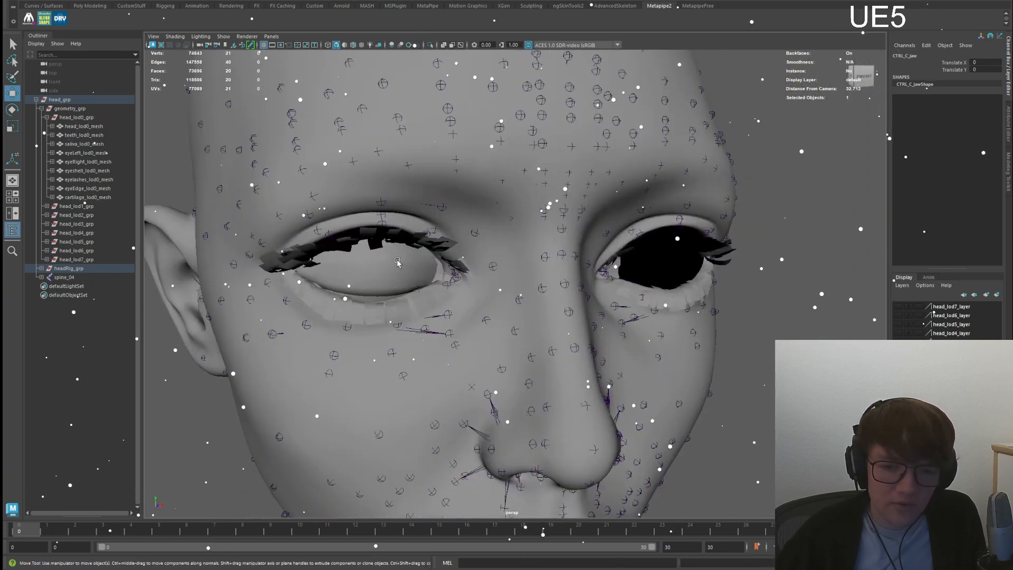
scroll(690, 300, "down", 8)
left_click_drag(744, 285, 666, 304, "alt")
middle_click_drag(666, 305, 428, 402, "alt")
left_click_drag(428, 403, 458, 397, "alt")
middle_click_drag(495, 219, 806, 193, "alt")
scroll(515, 264, "up", 4)
left_click(517, 267)
scroll(516, 267, "down", 4)
- Test the nose deformation with the CTRL_L_nose and CTRL_R_nose controls and return them to neutral
left_click_drag(837, 167, 816, 177)
left_click_drag(543, 285, 607, 266, "alt")
middle_click_drag(866, 227, 753, 190, "alt")
left_click_drag(745, 174, 707, 158)
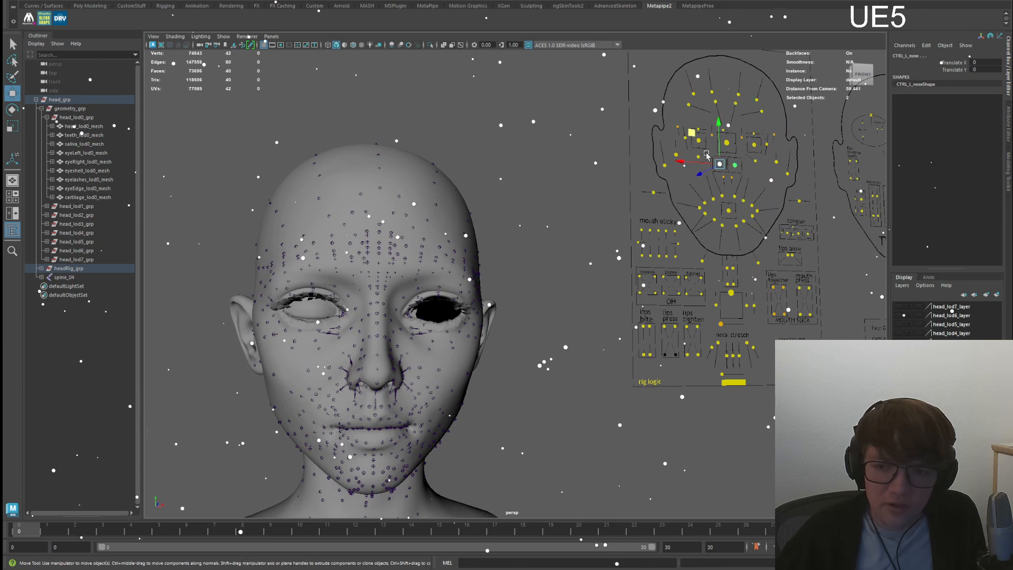
middle_click_drag(691, 133, 708, 132)
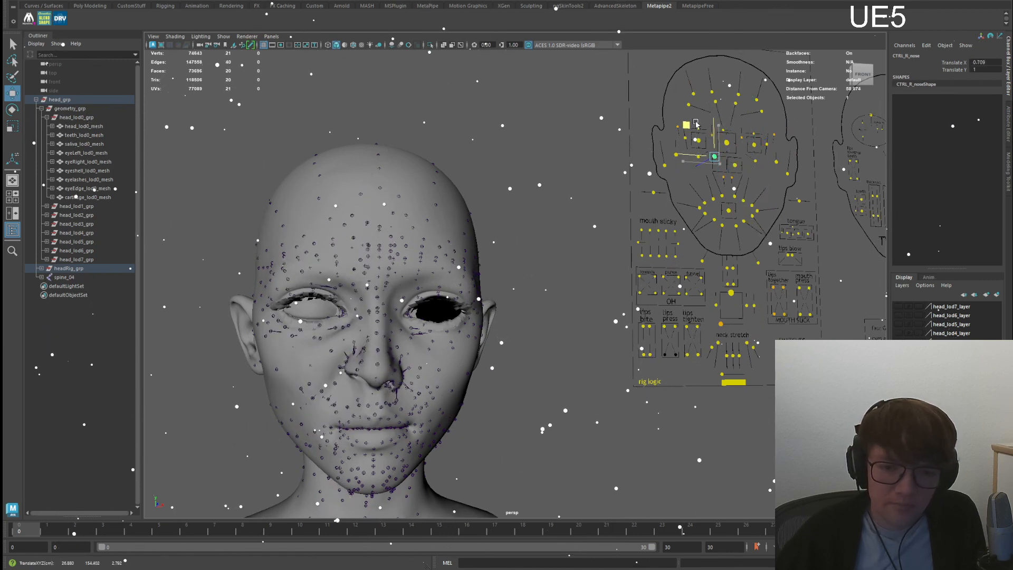
left_click_drag(472, 258, 518, 276, "alt")
left_click_drag(575, 315, 533, 248, "alt")
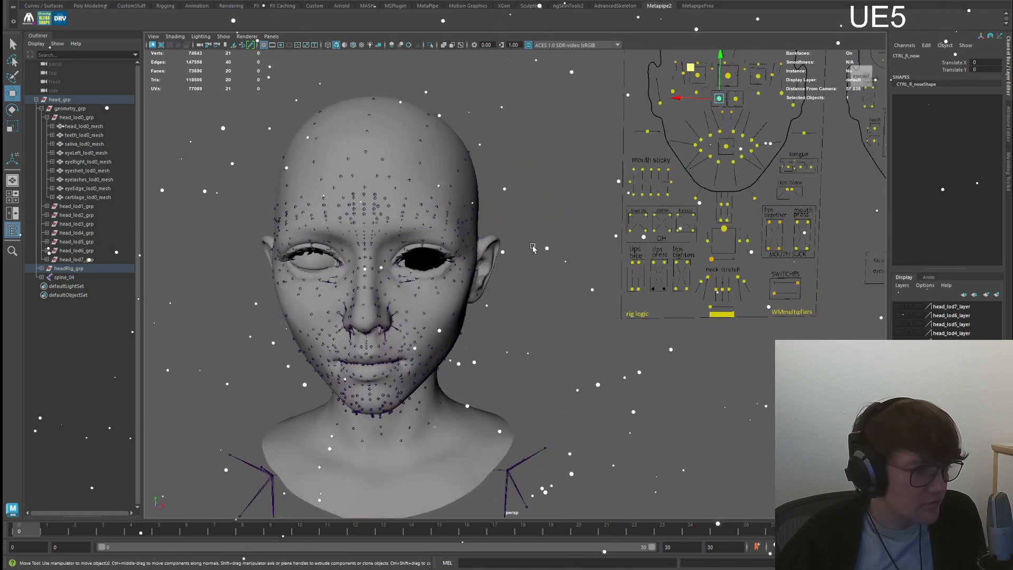
- Test the right cheek raise by moving CTRL_R_eye_cheekRaise up to 1 and return it to neutral
middle_click_drag(533, 248, 596, 250, "alt")
right_click_drag(596, 250, 625, 258, "alt")
left_click_drag(515, 277, 539, 282, "alt")
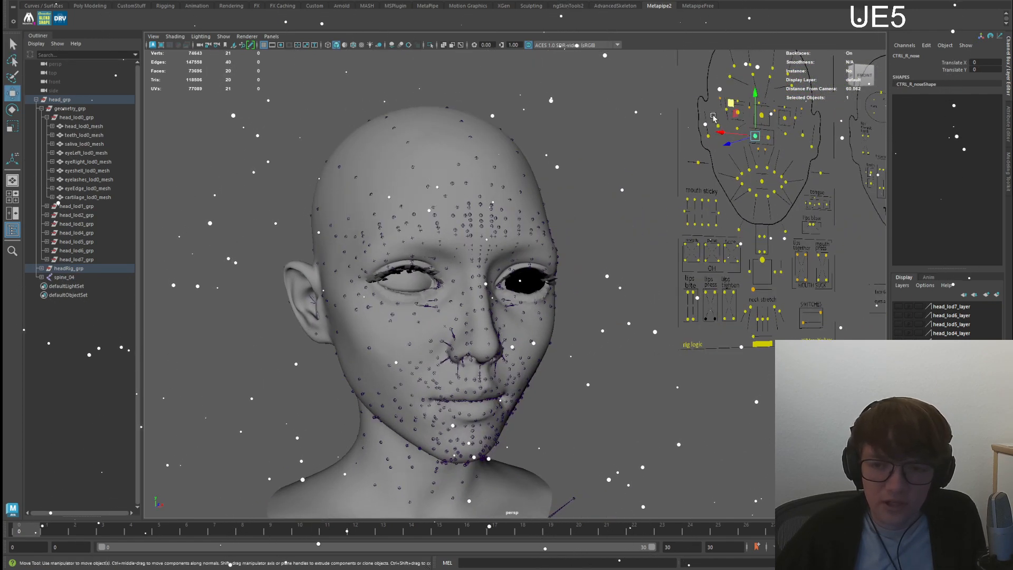
left_click(714, 116)
left_click_drag(714, 116, 717, 99)
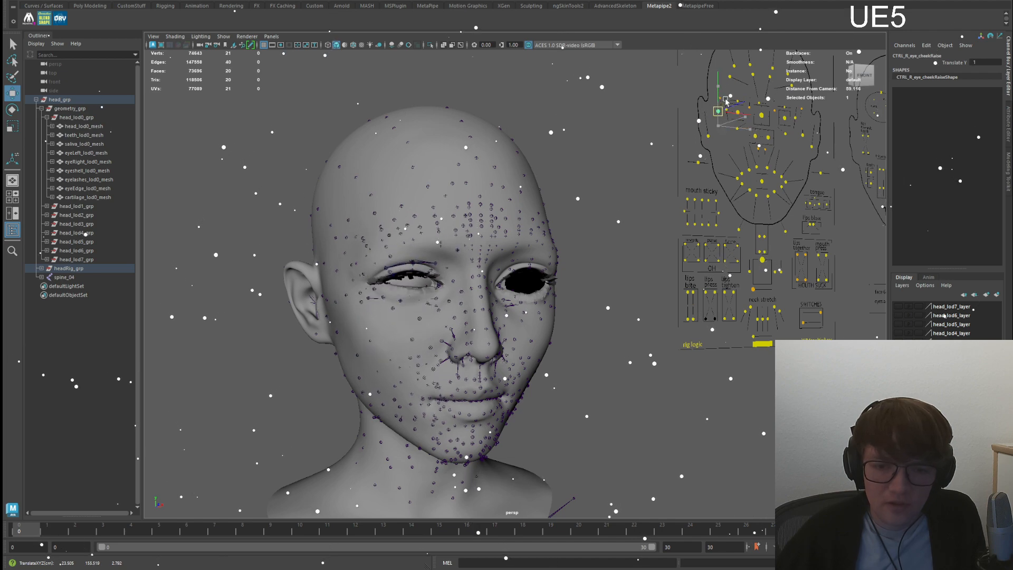
left_click_drag(473, 276, 528, 270, "alt")
scroll(466, 275, "up", 3)
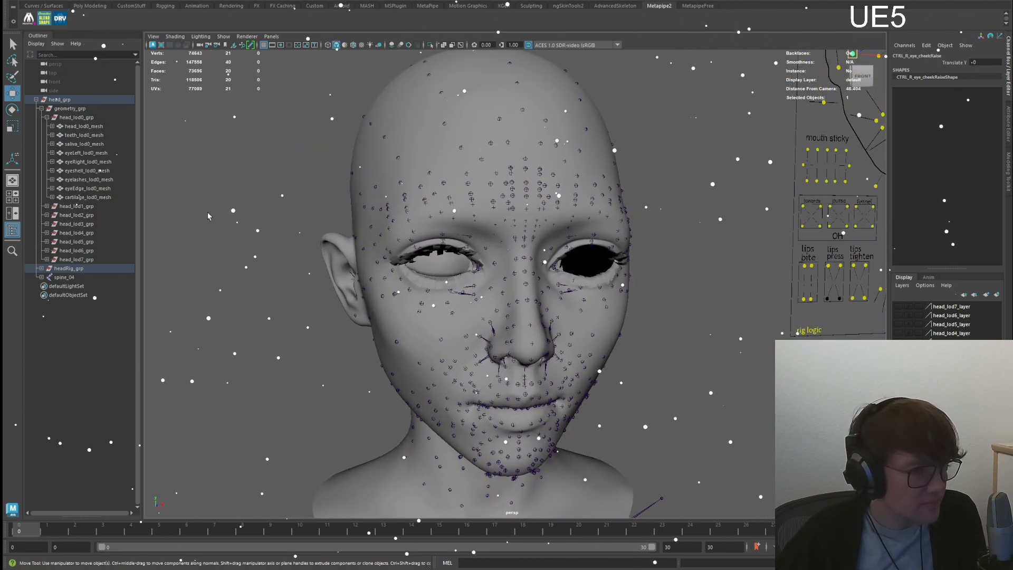
- Check the full extent of head_grp, clear the selection, and inspect the face around the eyes and nose
left_click(75, 101)
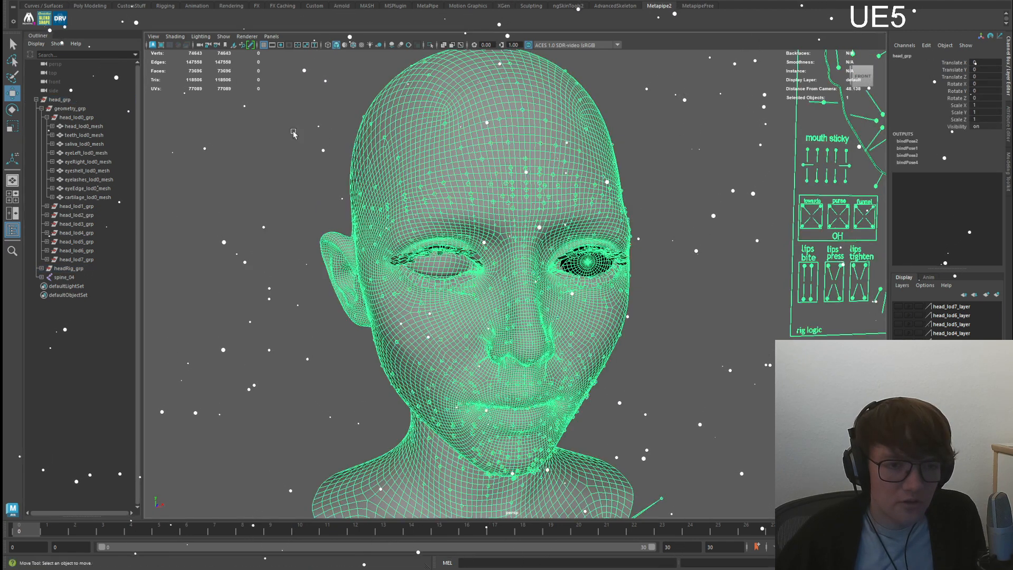
left_click(238, 200)
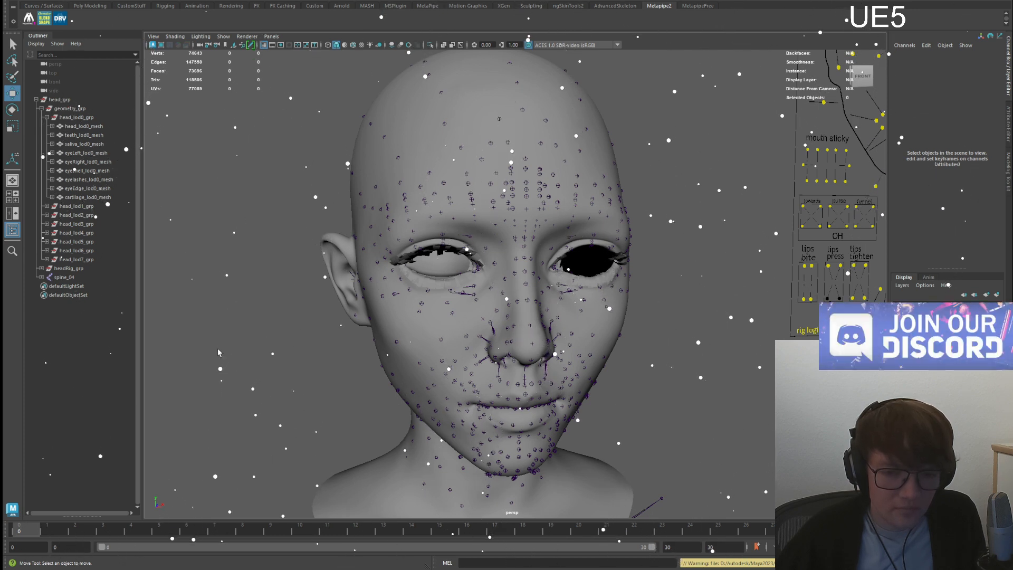
left_click_drag(417, 323, 406, 324, "alt")
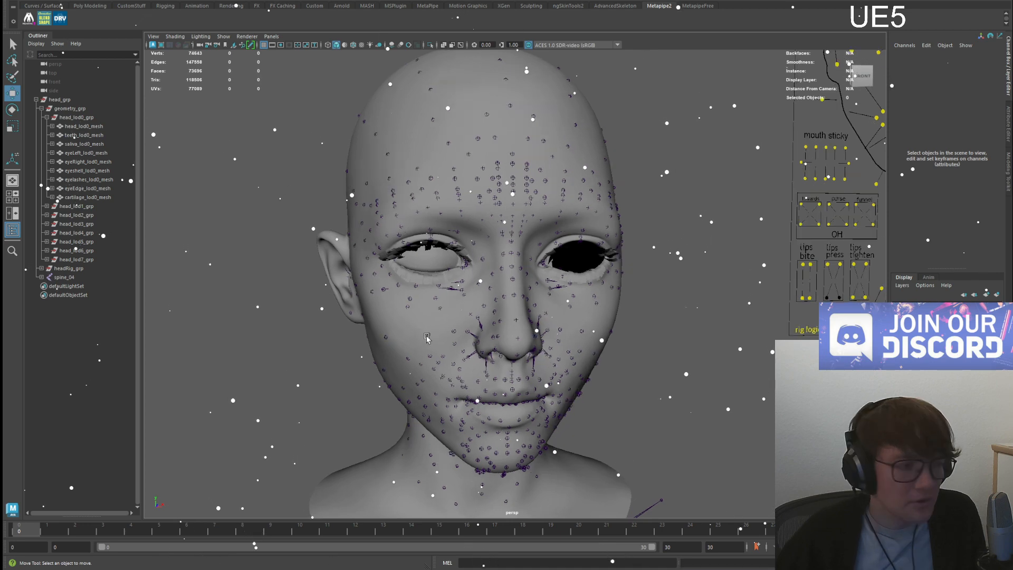
middle_click_drag(406, 324, 413, 332, "alt")
right_click_drag(414, 331, 475, 355, "alt")
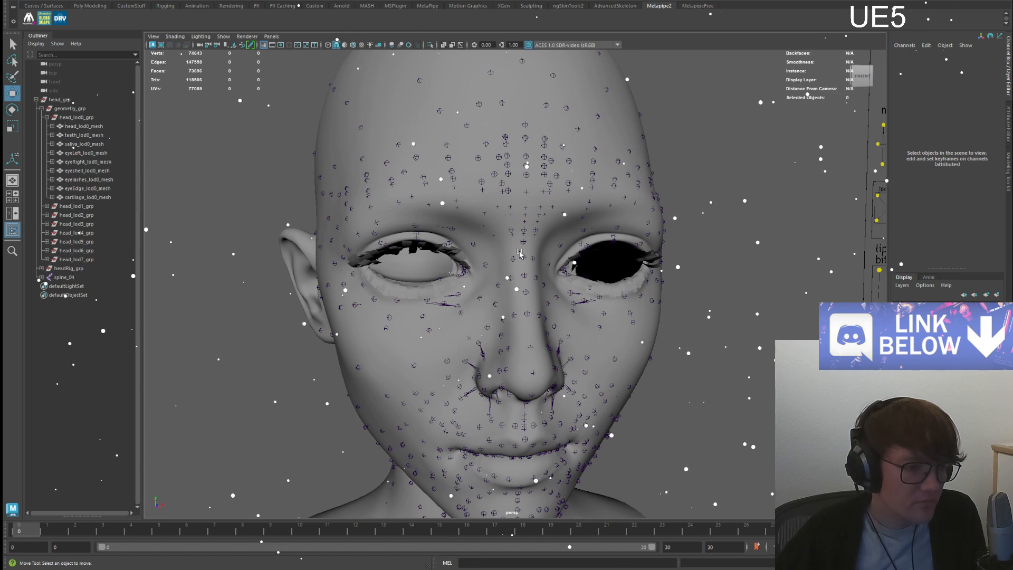
left_click_drag(508, 237, 587, 290, "alt")
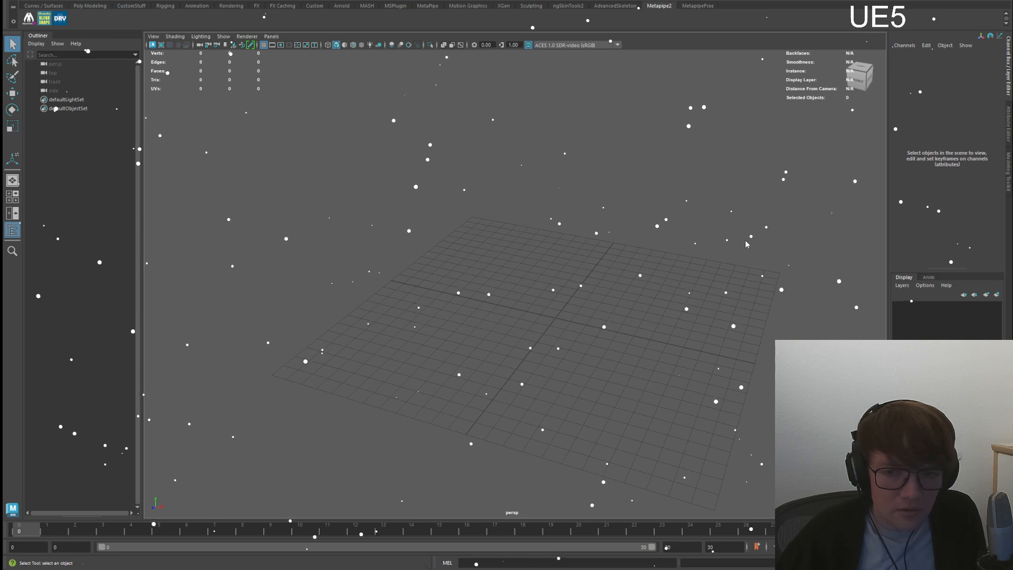
left_click_drag(180, 195, 150, 183, "alt")
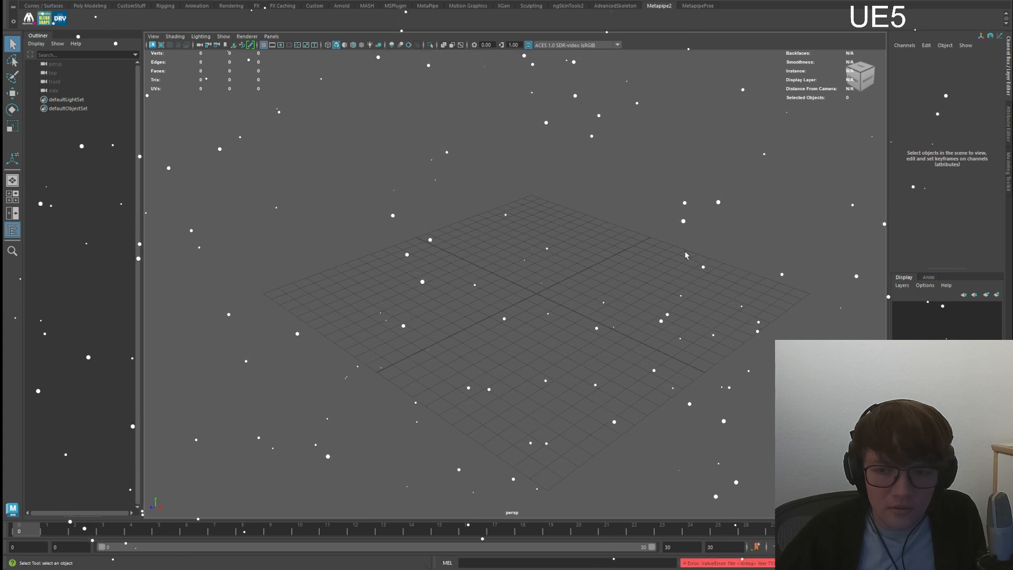
left_click_drag(580, 264, 264, 255, "alt")
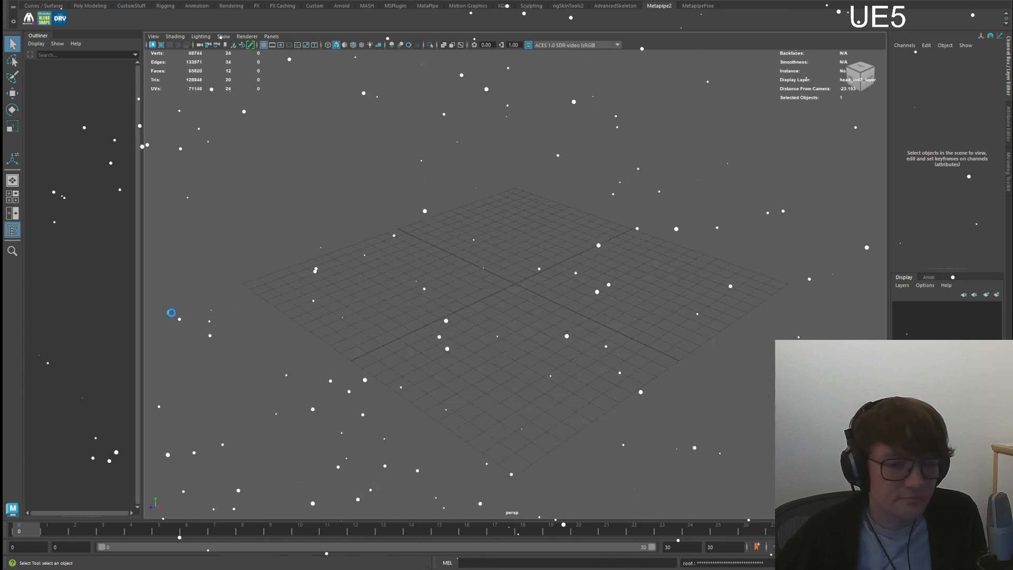
- Frame the newly built MetaHuman head and inspect its mesh and joints
left_click(67, 99)
key("f")
left_click_drag(528, 242, 593, 226, "alt")
left_click(593, 226)
middle_click_drag(503, 212, 500, 323, "alt")
scroll(492, 280, "up", 12)
left_click_drag(491, 277, 561, 276, "alt")
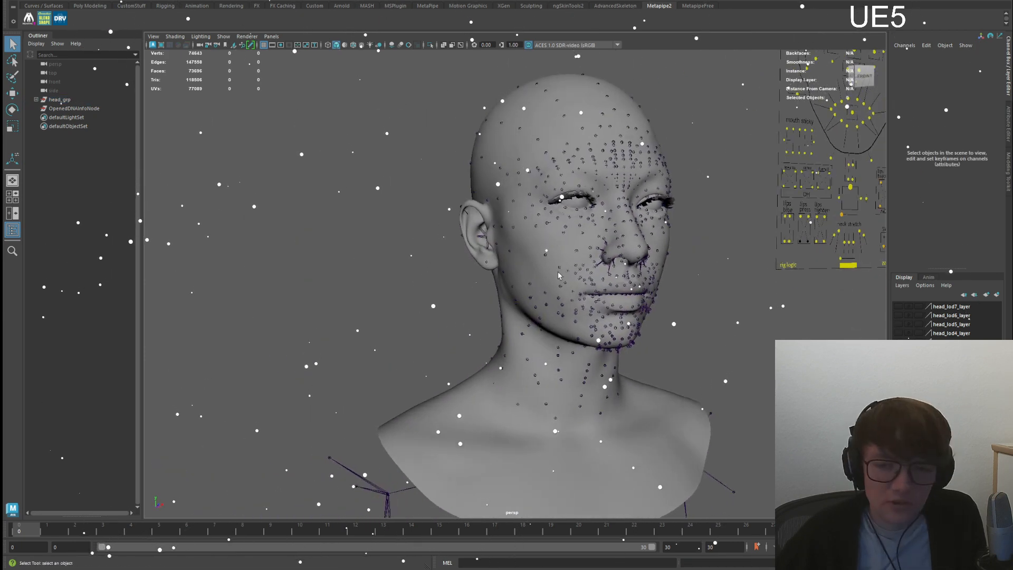
middle_click_drag(560, 272, 549, 298, "alt")
left_click_drag(549, 298, 523, 302, "alt")
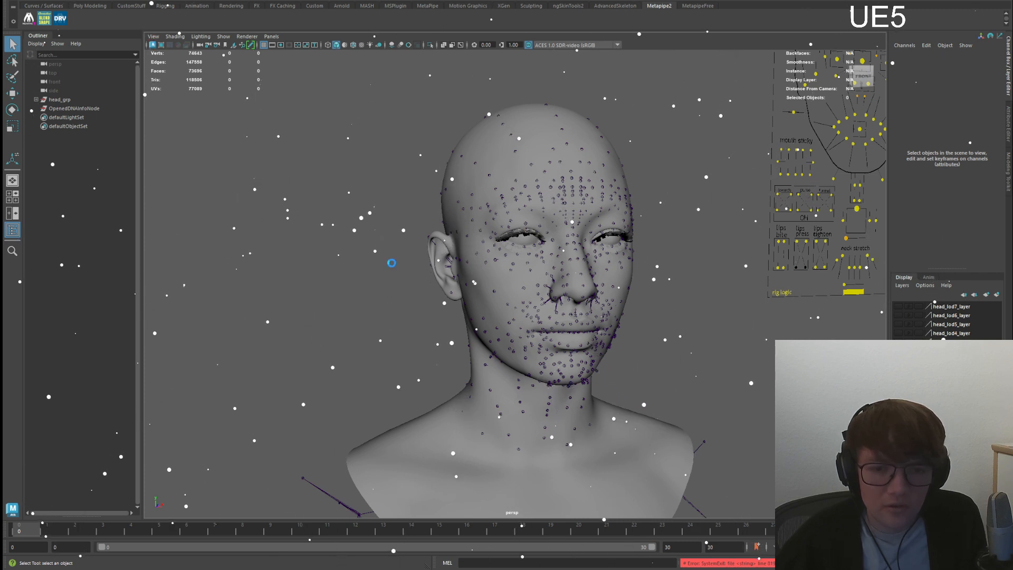
- Save the scene containing the imported head and eye meshes, and compare them with the MetaHuman rig
middle_click_drag(506, 270, 454, 148, "alt")
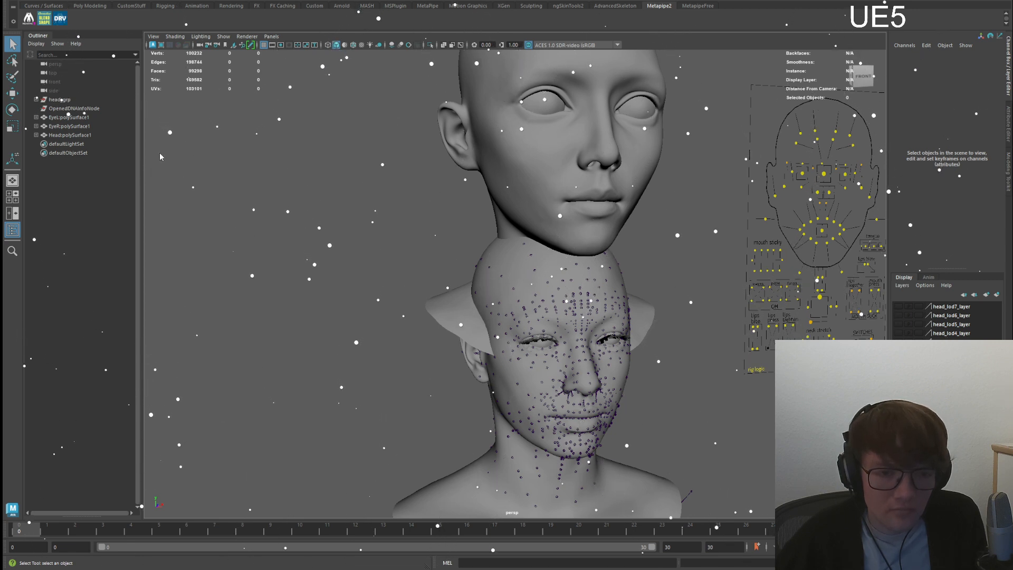
left_click(253, 72)
key("ctrl+s")
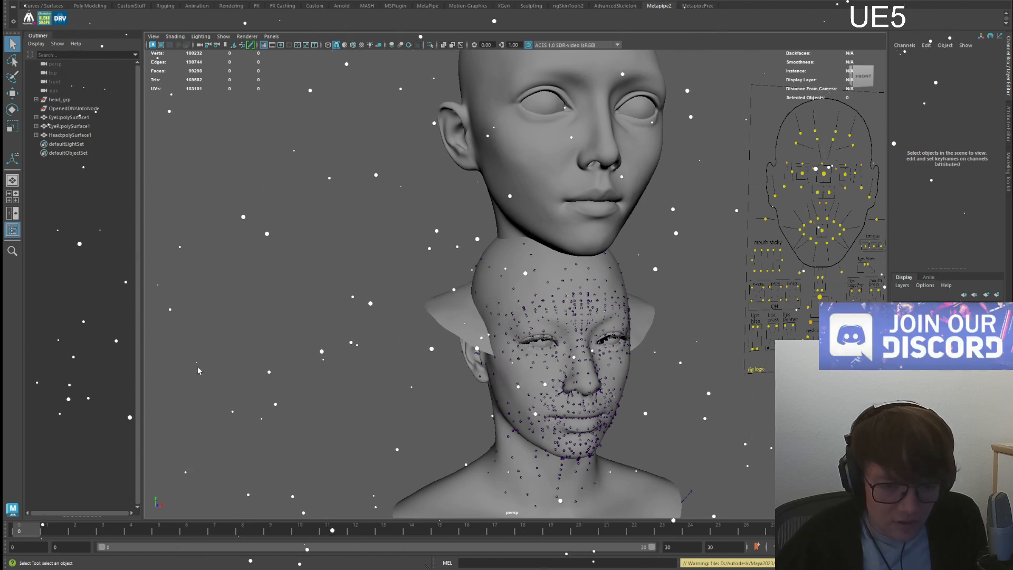
middle_click_drag(413, 272, 318, 341, "alt")
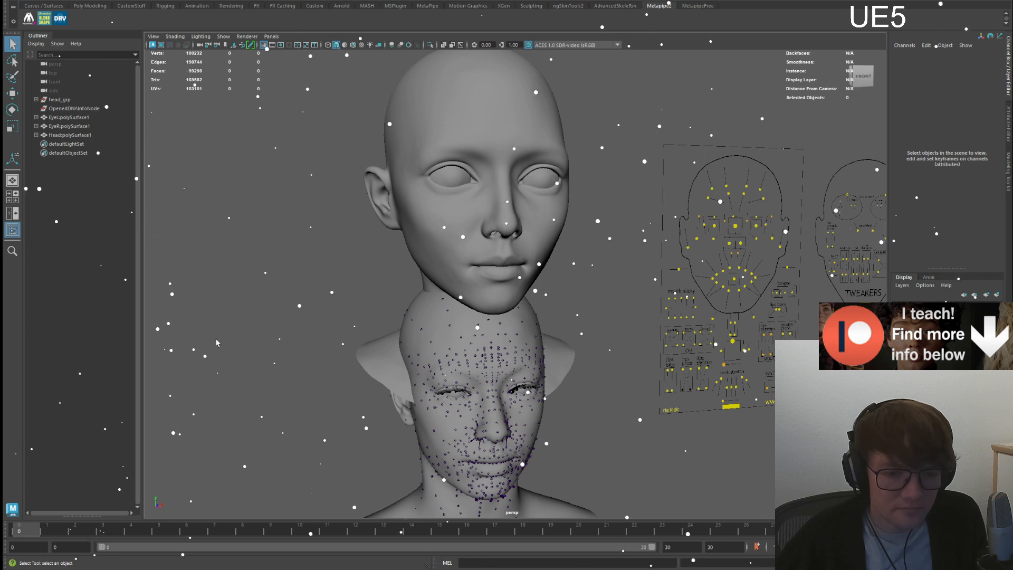
left_click_drag(223, 330, 224, 310, "alt")
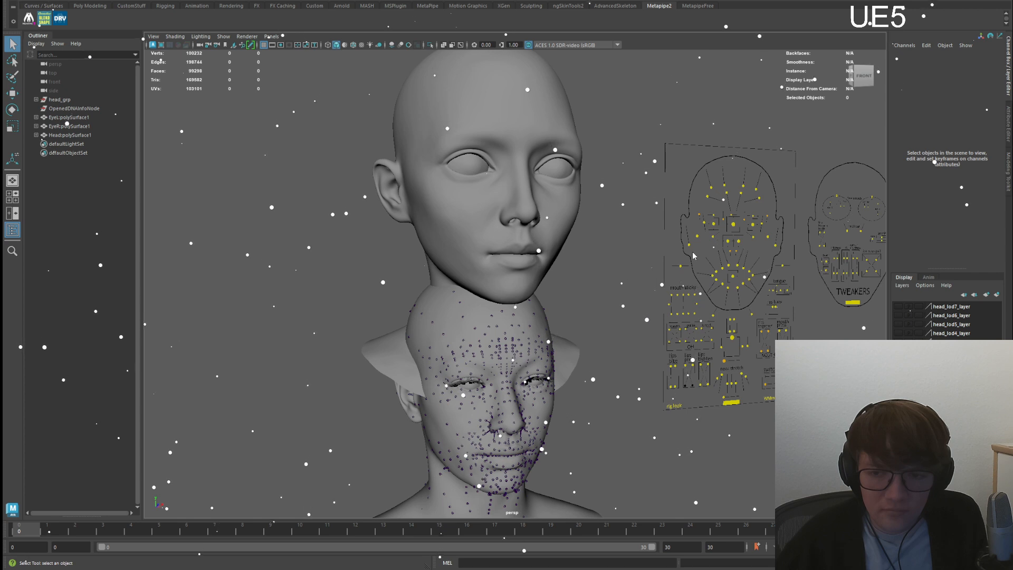
- Duplicate the imported Head:polySurface1 mesh and inspect the wrapped head
left_click(71, 135)
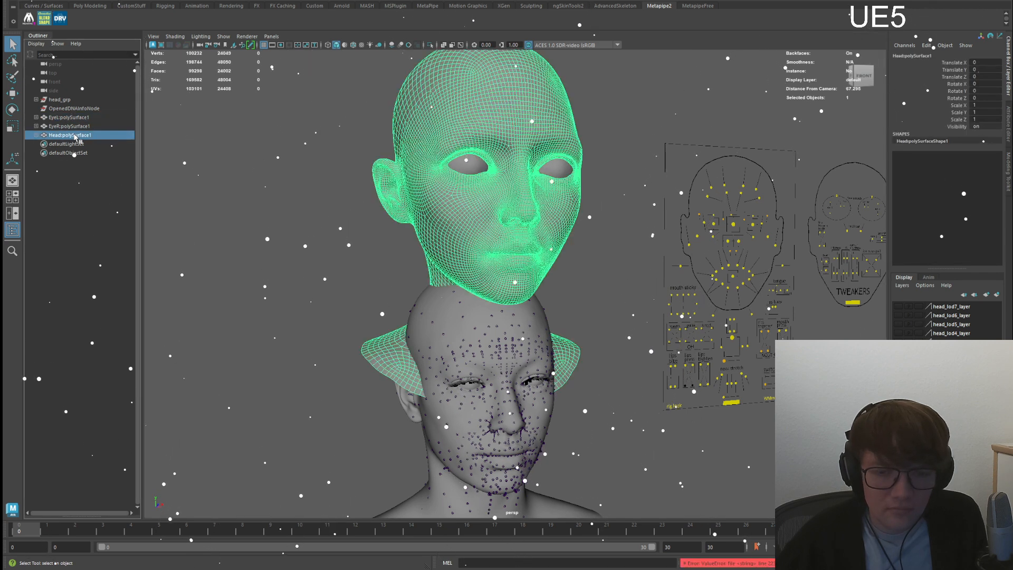
key("ctrl+d")
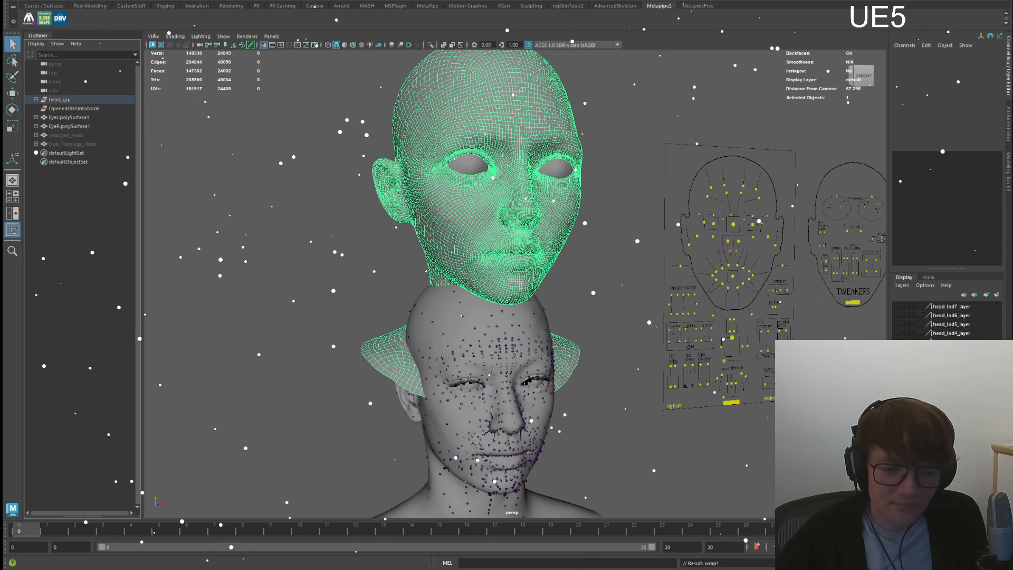
left_click_drag(367, 275, 397, 311, "alt")
middle_click_drag(396, 311, 387, 305, "alt")
left_click_drag(387, 305, 407, 204, "alt")
middle_click_drag(390, 201, 392, 261, "alt")
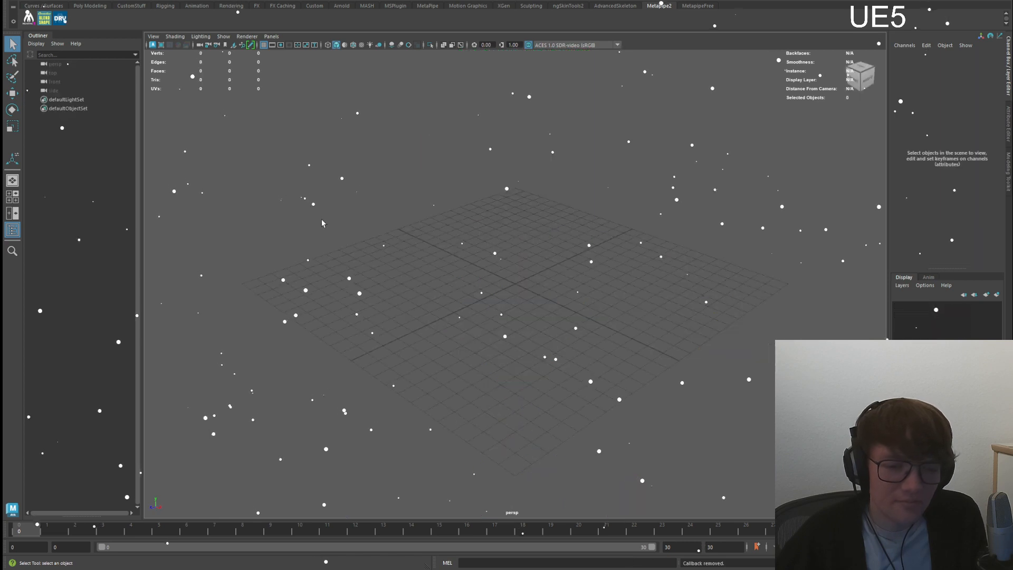
- Compare the imported head with the MetaHuman rig below it and select the Head:polySurface1 mesh
middle_click_drag(306, 271, 350, 320, "alt")
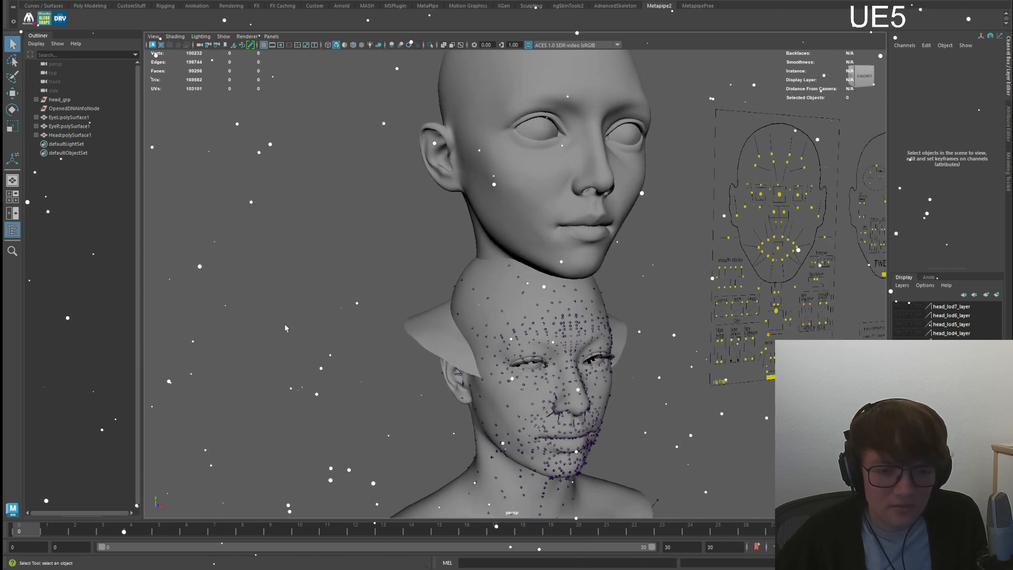
left_click_drag(261, 320, 289, 344, "alt")
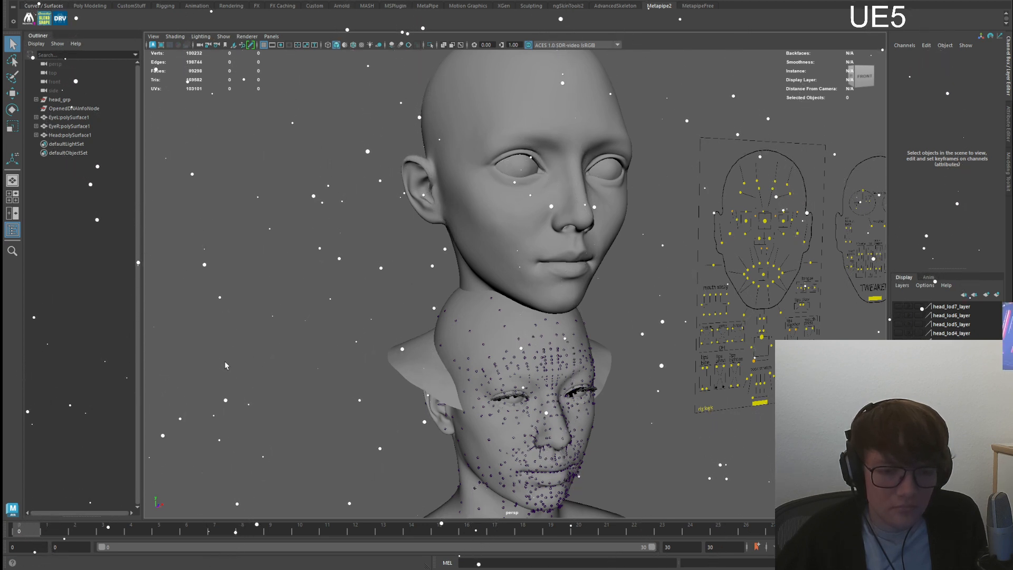
left_click(513, 221)
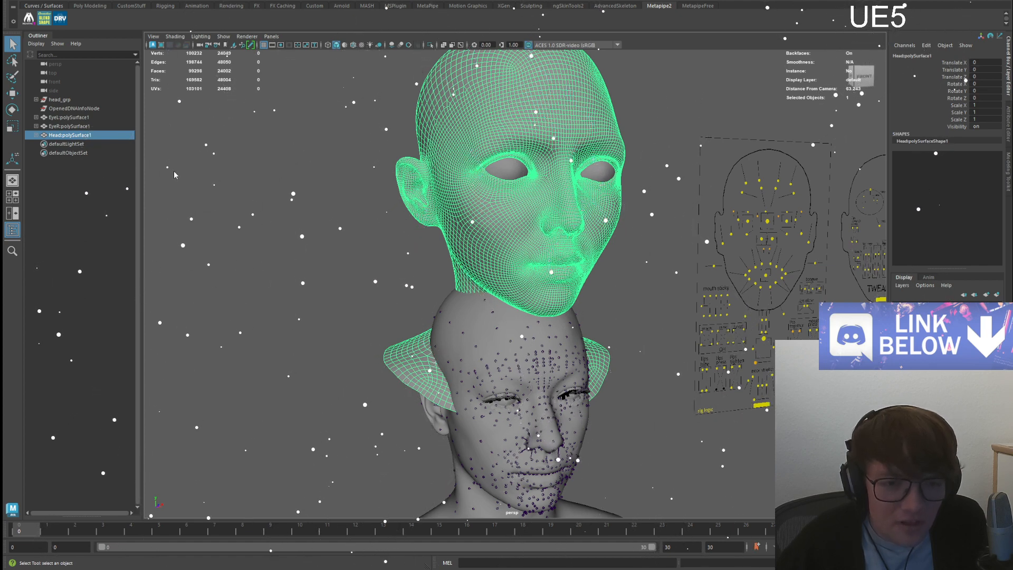
- Start a new empty scene
key("ctrl+n")
left_click_drag(177, 264, 211, 264, "alt")
middle_click_drag(211, 263, 214, 315, "alt")
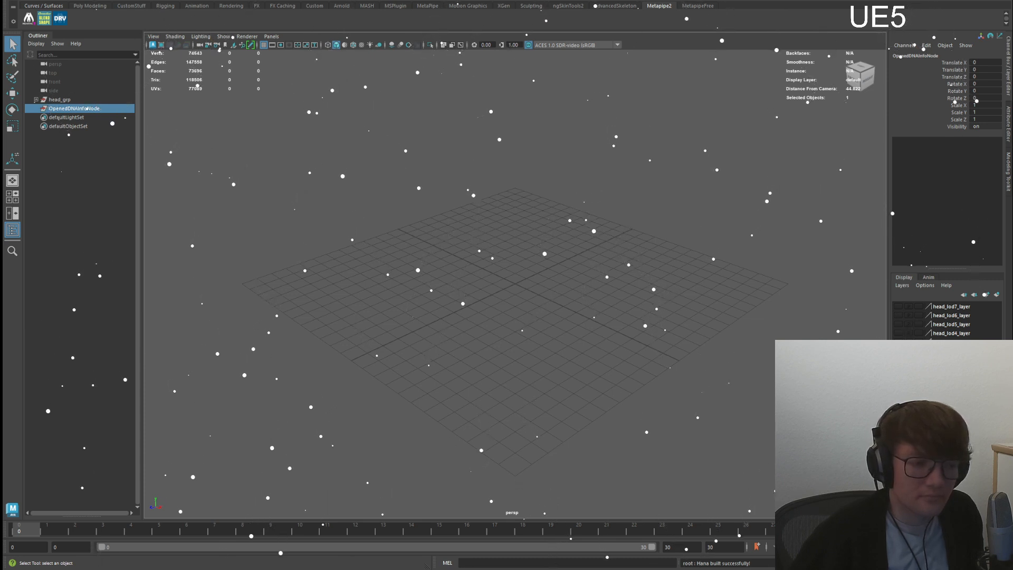
- Frame head_grp in the view and inspect the MetaHuman head, its facial joints and its neck joints
left_click(104, 108, "ctrl")
left_click(104, 108)
left_click(103, 100, "ctrl")
left_click(98, 108)
left_click(100, 100)
key("f")
left_click_drag(402, 295, 454, 280, "alt")
left_click(475, 264)
middle_click_drag(475, 264, 528, 337, "alt")
right_click_drag(528, 338, 684, 342, "alt")
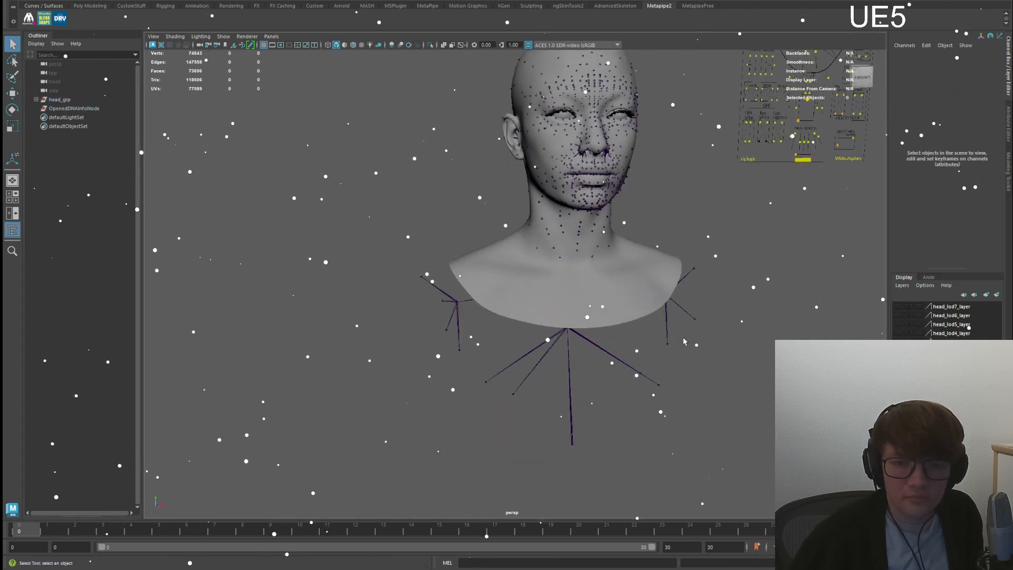
middle_click_drag(684, 341, 694, 459, "alt")
right_click_drag(694, 460, 765, 459, "alt")
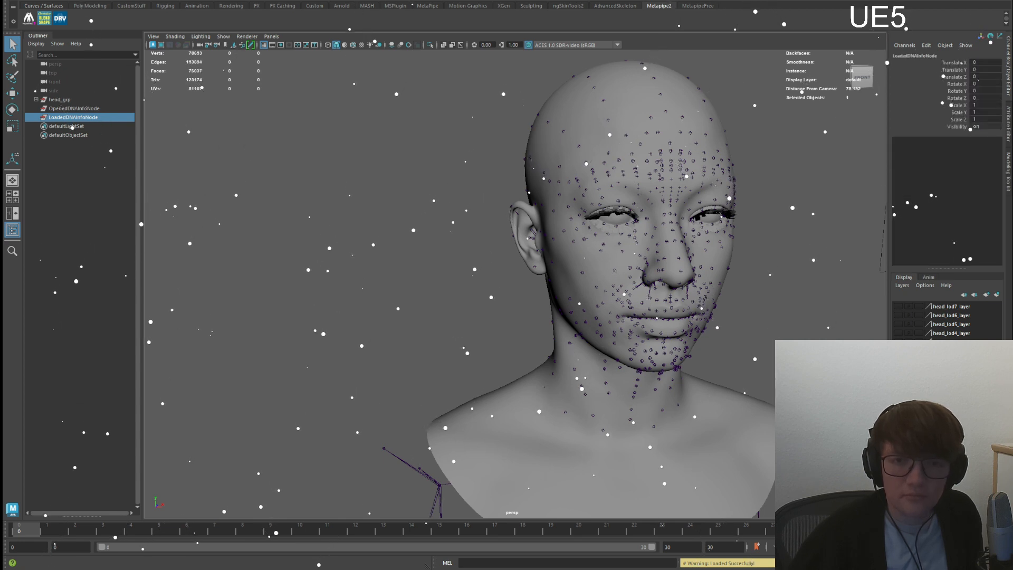
- Select the imported eye and head meshes from EyeL:polySurface1 through Head:polySurface1
middle_click_drag(293, 357, 214, 343, "alt")
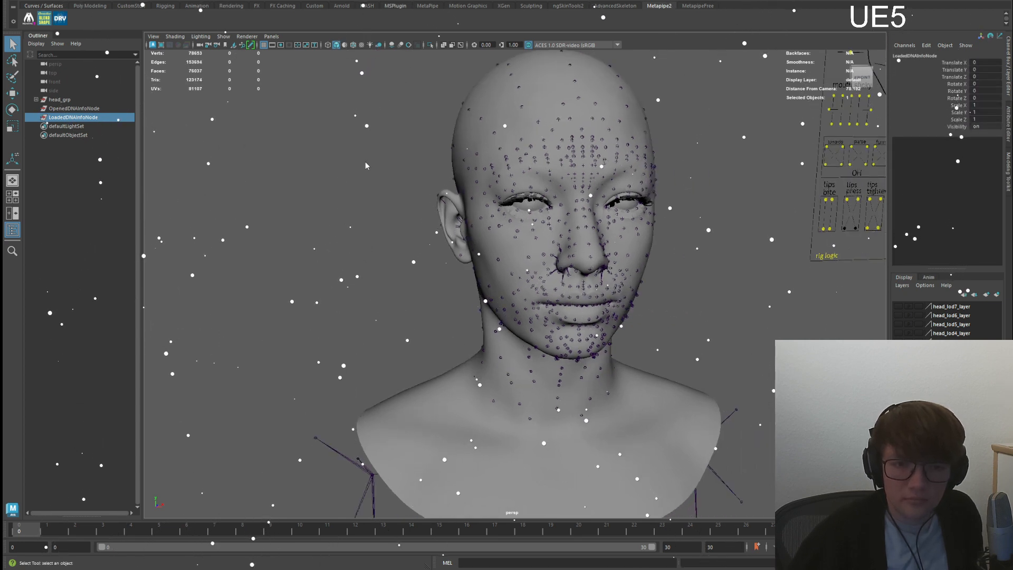
right_click_drag(496, 227, 457, 189, "alt")
middle_click_drag(457, 189, 466, 276, "alt")
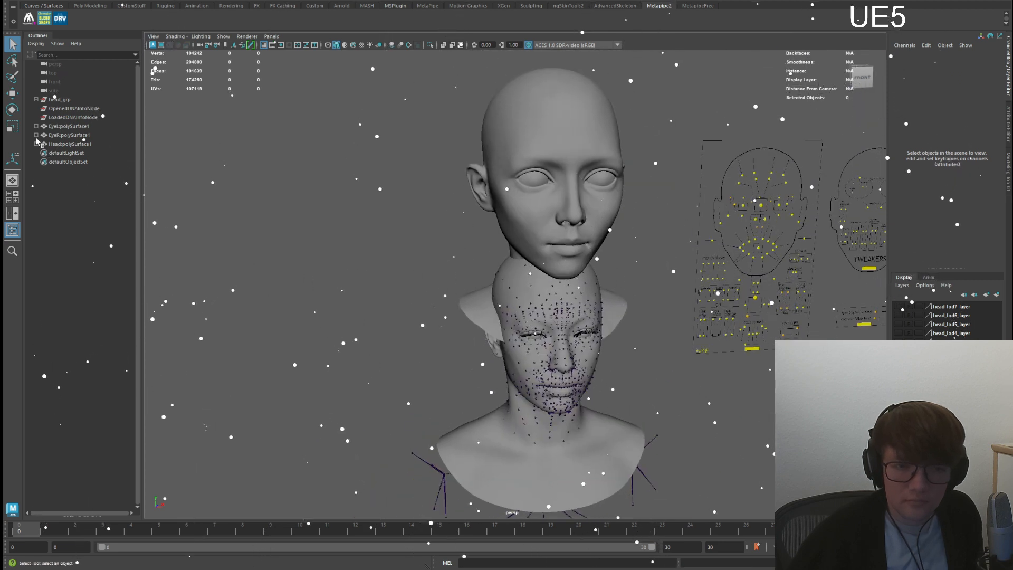
left_click(69, 126)
left_click(70, 143, "shift")
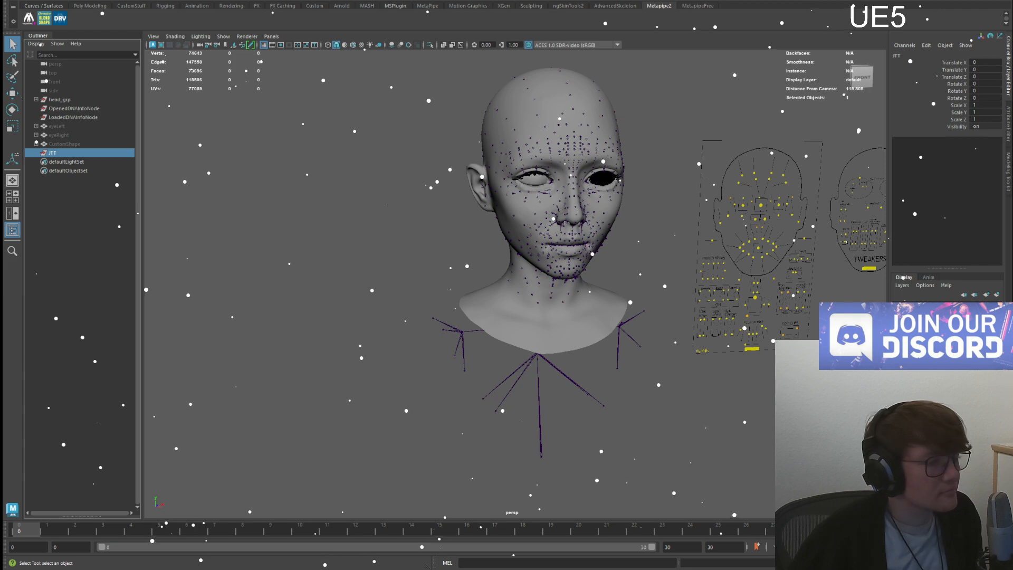
- Inspect the eyeballs, eyelashes and eyelid joints on the fitted Alita head up close from the front
left_click(401, 211)
left_click_drag(578, 200, 522, 196, "alt")
middle_click_drag(522, 196, 544, 365, "alt")
scroll(522, 248, "up", 10)
left_click(415, 287)
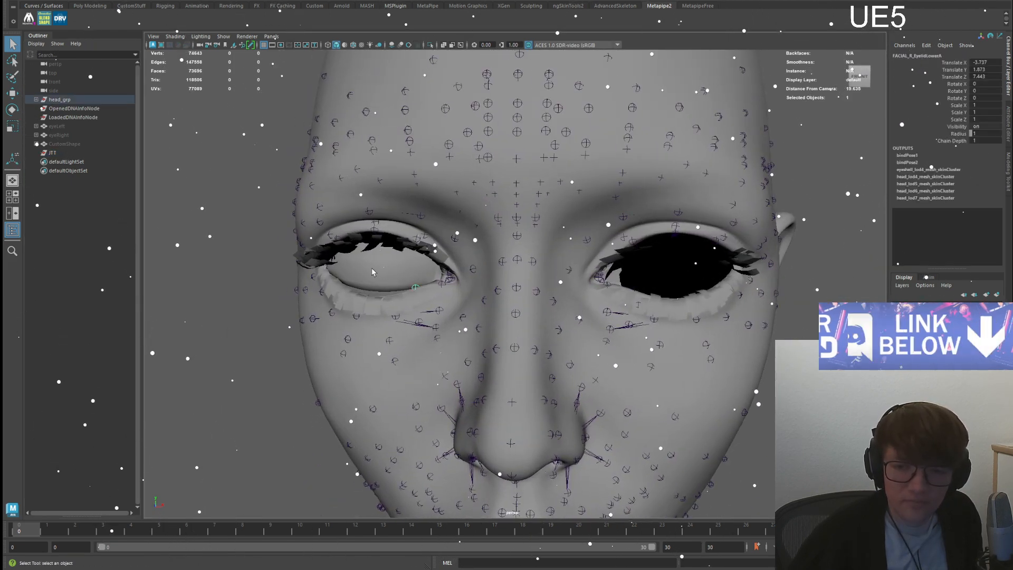
left_click(74, 117)
left_click(188, 100)
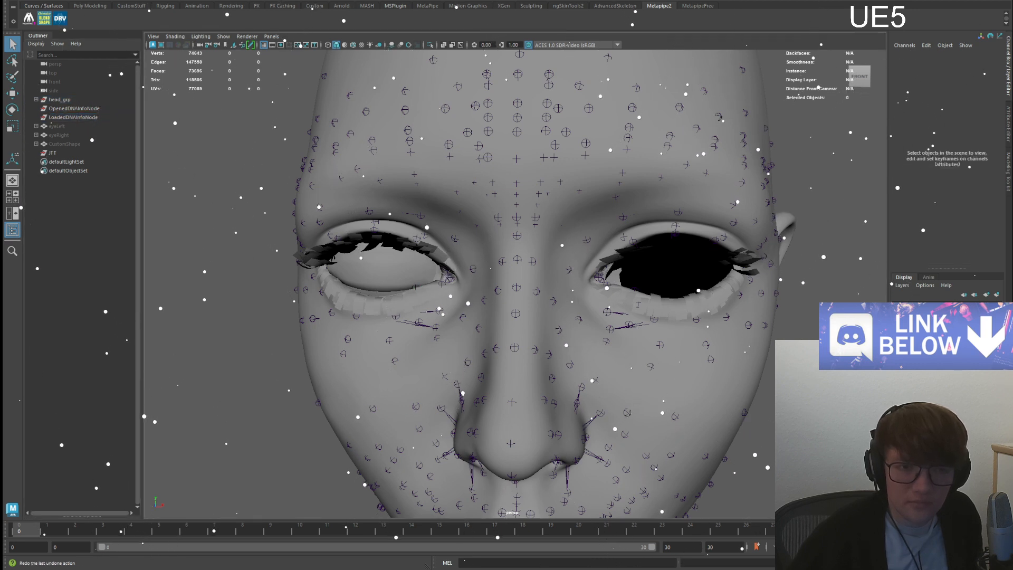
key("ctrl+z")
left_click(223, 99)
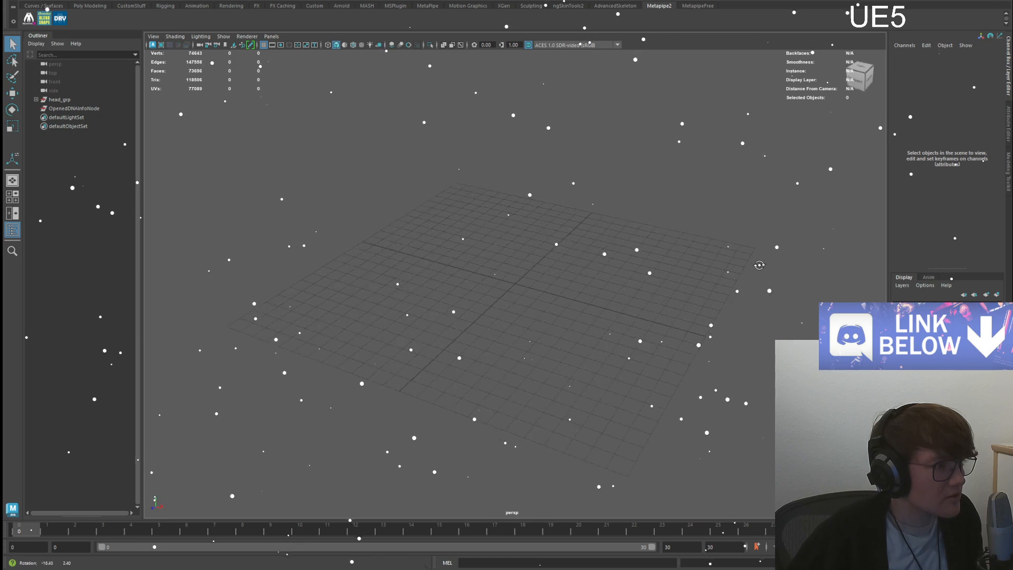
- Frame head_grp in the rebuilt scene and examine the MetaHuman face around the eyes, nose and mouth
left_click_drag(759, 265, 729, 269, "alt")
left_click(74, 101)
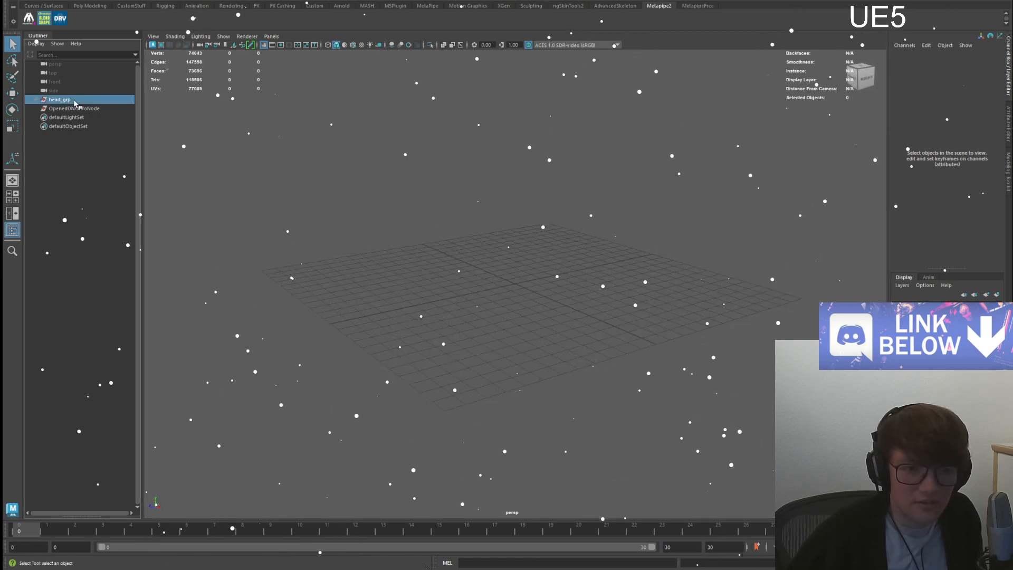
key("f")
left_click_drag(295, 174, 410, 179, "alt")
left_click(410, 179)
middle_click_drag(581, 258, 536, 364, "alt")
scroll(696, 349, "up", 5)
scroll(535, 364, "up", 5)
middle_click_drag(622, 364, 488, 390, "alt")
scroll(488, 391, "up", 6)
left_click_drag(489, 391, 540, 352, "alt")
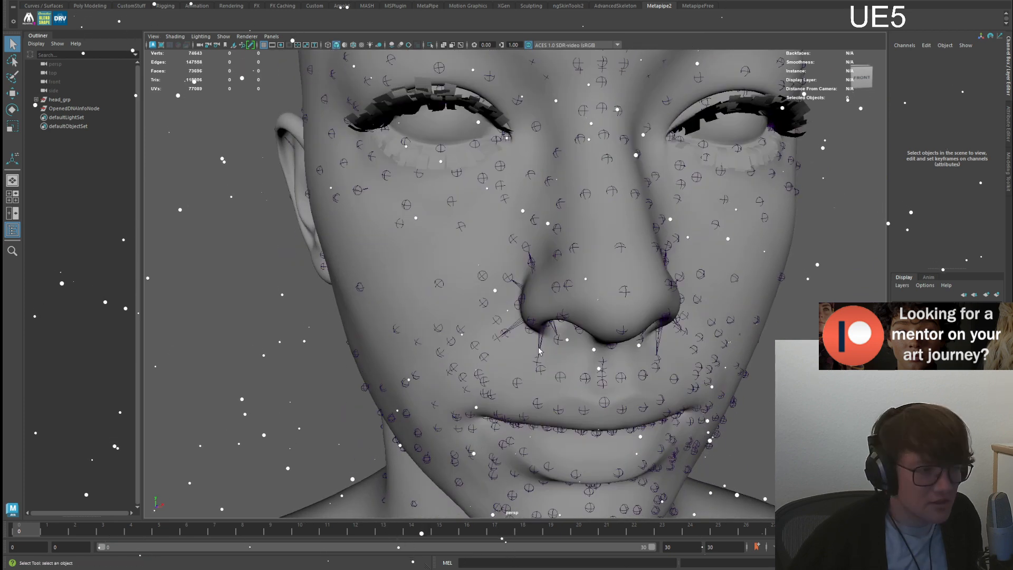
middle_click_drag(540, 353, 396, 456, "alt")
scroll(396, 457, "down", 4)
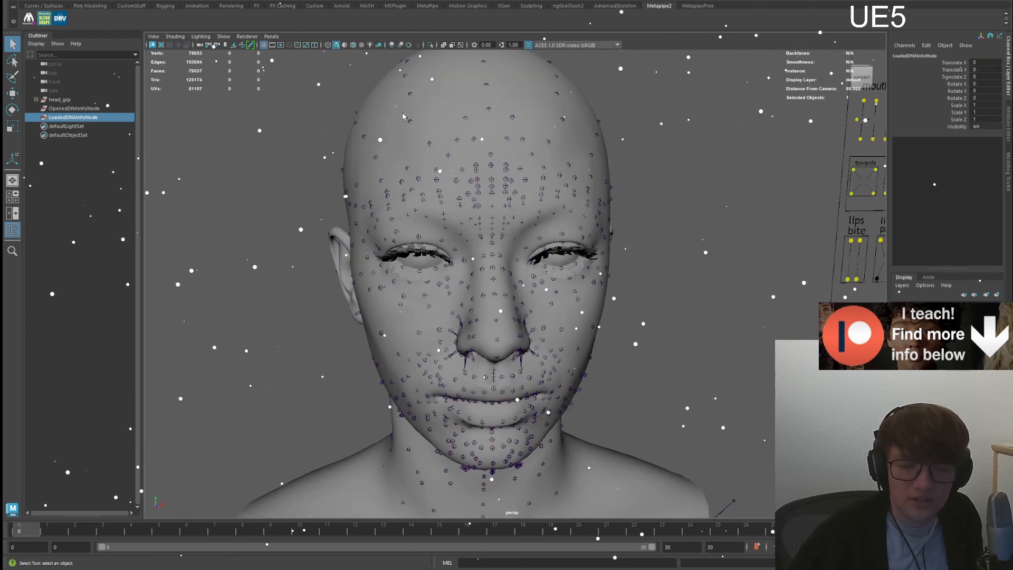
- Compare the imported head and eye meshes with the MetaHuman rig, examining the rig's eye and mouth joints closely
right_click_drag(400, 109, 414, 152, "alt")
left_click(273, 231)
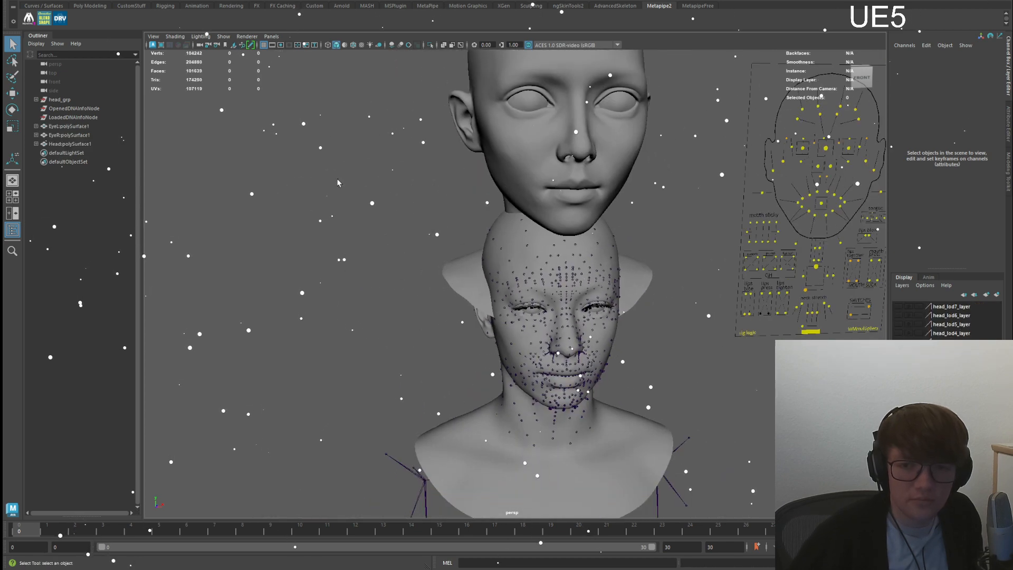
left_click(81, 128)
middle_click_drag(539, 402, 539, 290, "alt")
right_click_drag(539, 290, 586, 422, "alt")
middle_click_drag(586, 454, 578, 285, "alt")
right_click_drag(578, 285, 592, 313, "alt")
left_click(594, 312)
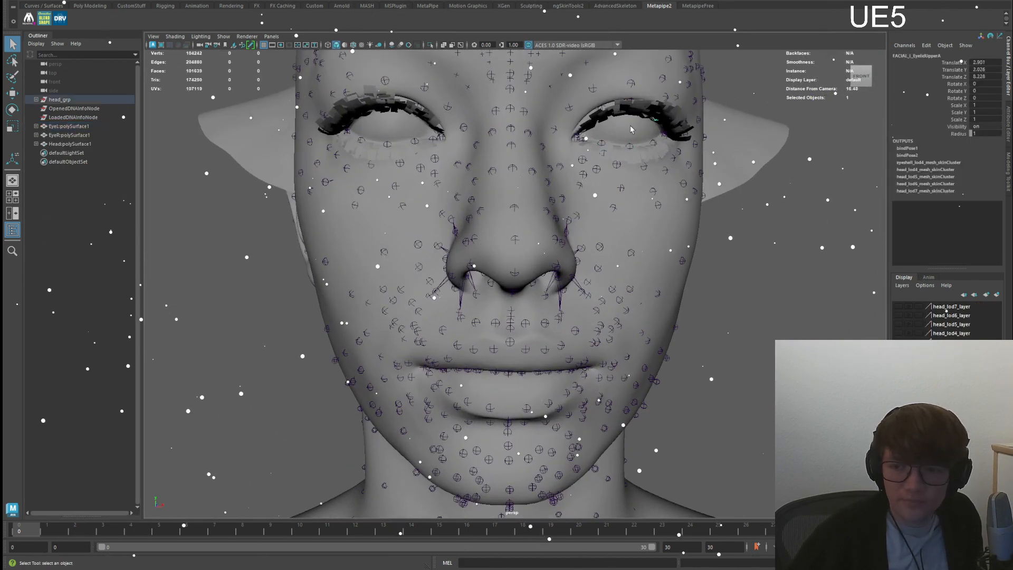
left_click(750, 296)
middle_click_drag(470, 90, 390, 351, "alt")
- Expand head_grp down to head_lod0_grp and frame its eye edge and cartilage meshes, checking the eyeshell and eyelash meshes too
left_click(36, 99)
left_click(41, 108)
left_click(47, 117)
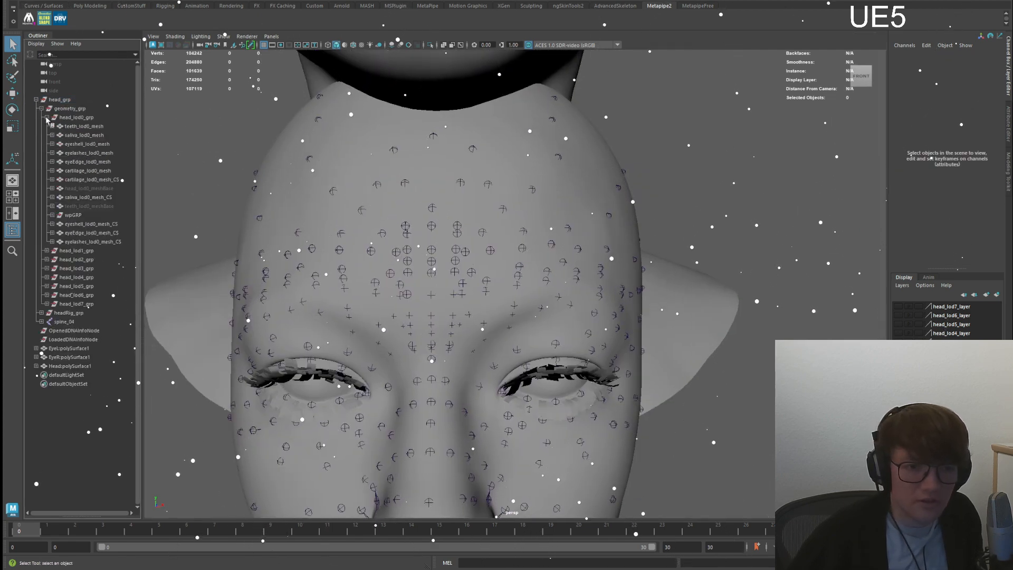
left_click_drag(93, 162, 92, 170)
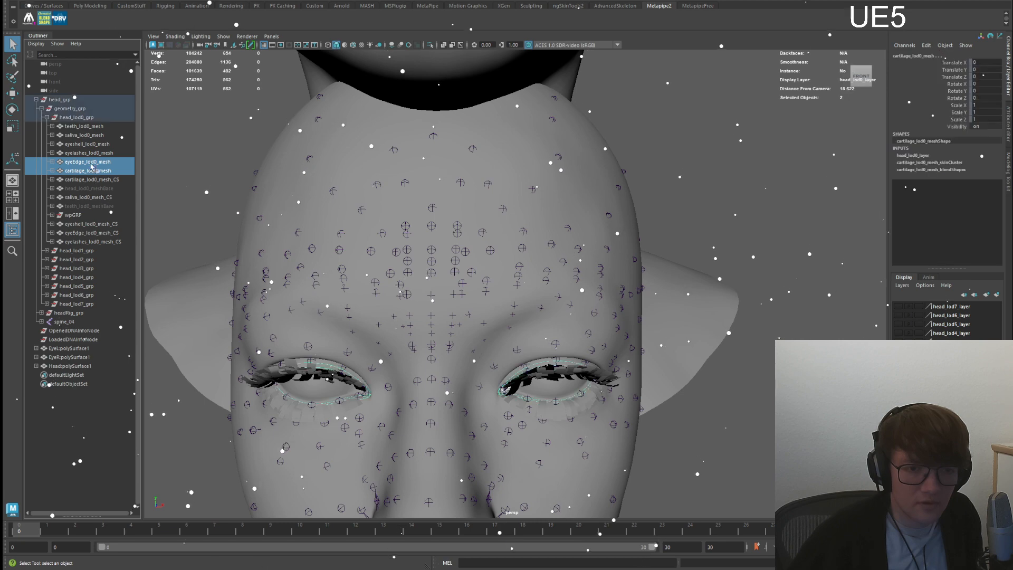
key("f")
left_click(98, 171, "ctrl")
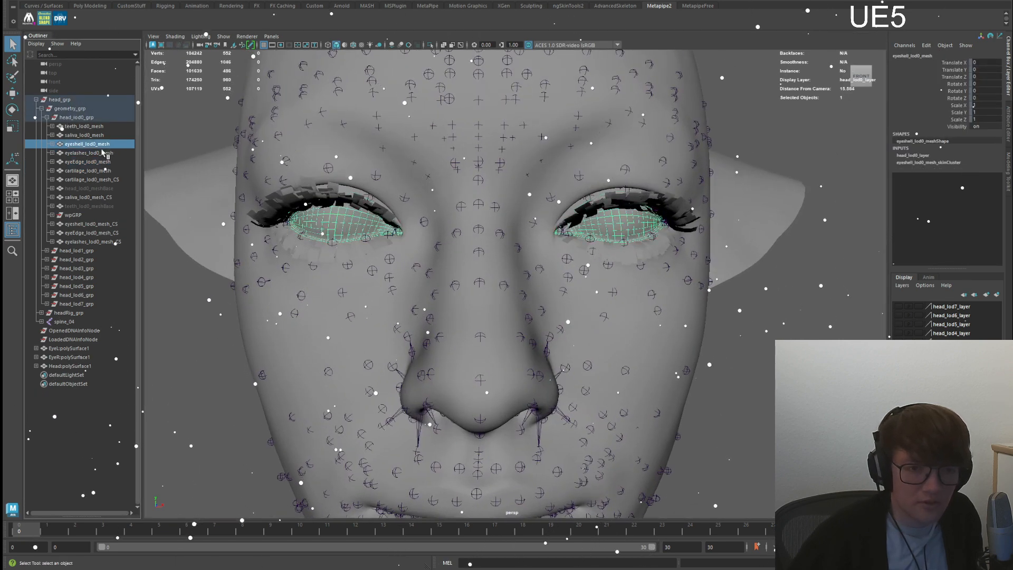
left_click(89, 153, "ctrl")
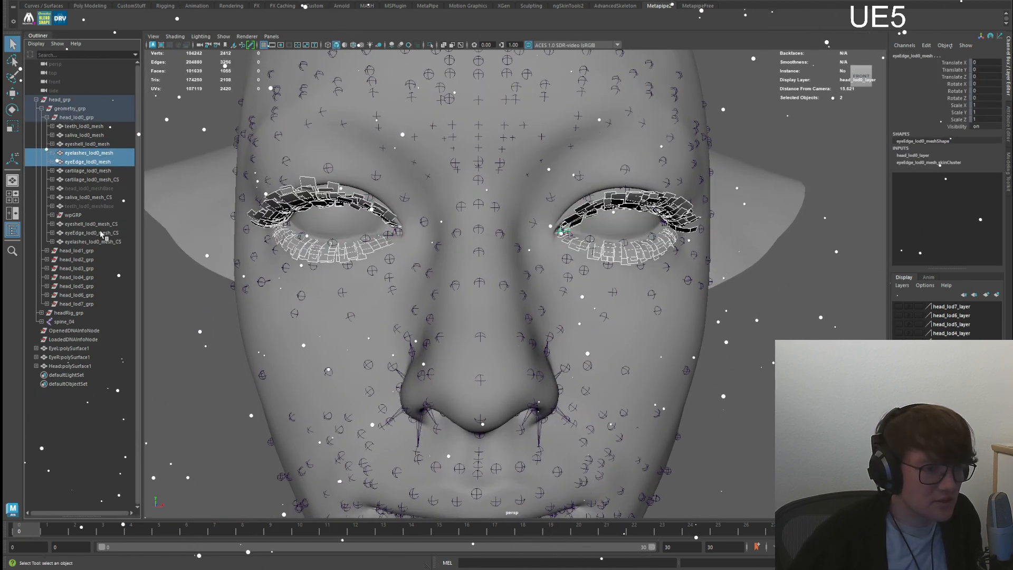
- Select the LOD0 cartilage, saliva, eyeshell and eyelashes meshes one at a time to examine what each covers around the eyes
left_click(95, 172)
left_click(100, 186)
left_click(110, 180)
left_click(107, 138)
left_click(103, 154)
left_click(104, 144)
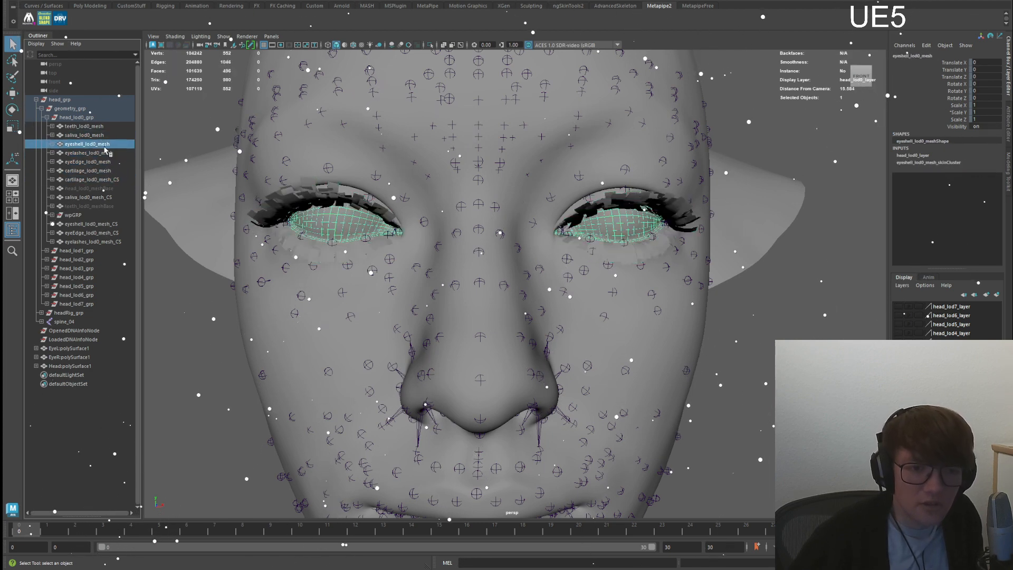
middle_click_drag(296, 122, 258, 193, "alt")
scroll(258, 195, "up", 4)
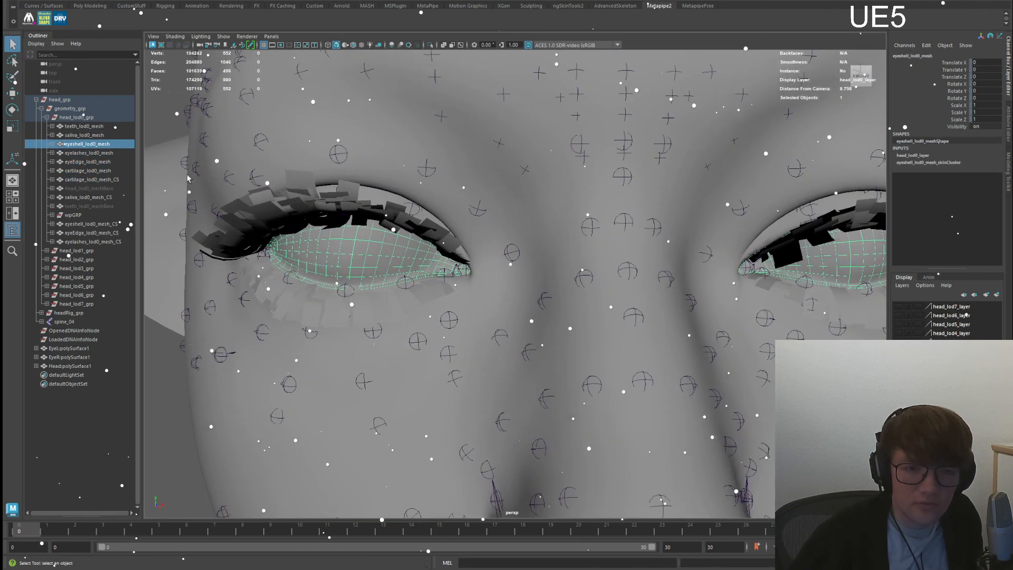
left_click(98, 153)
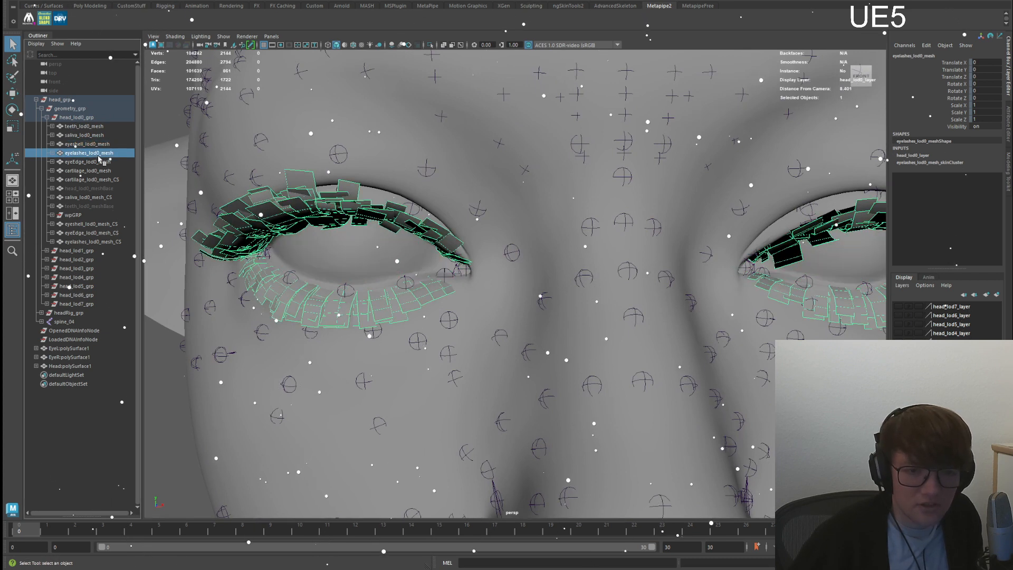
left_click(101, 135)
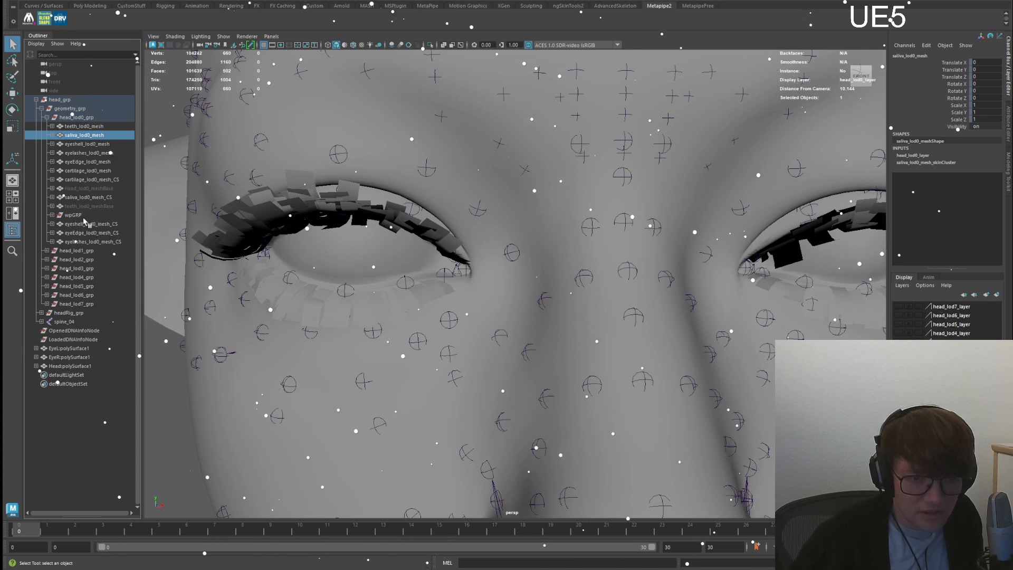
- Hide the LOD0 meshes from teeth_lod0_mesh to cartilage_lod0_mesh_CS and the eyeshell, eyeEdge and eyelashes _CS meshes, and select wpGRP
left_click_drag(94, 127, 91, 181)
key("ctrl+h")
left_click(64, 321)
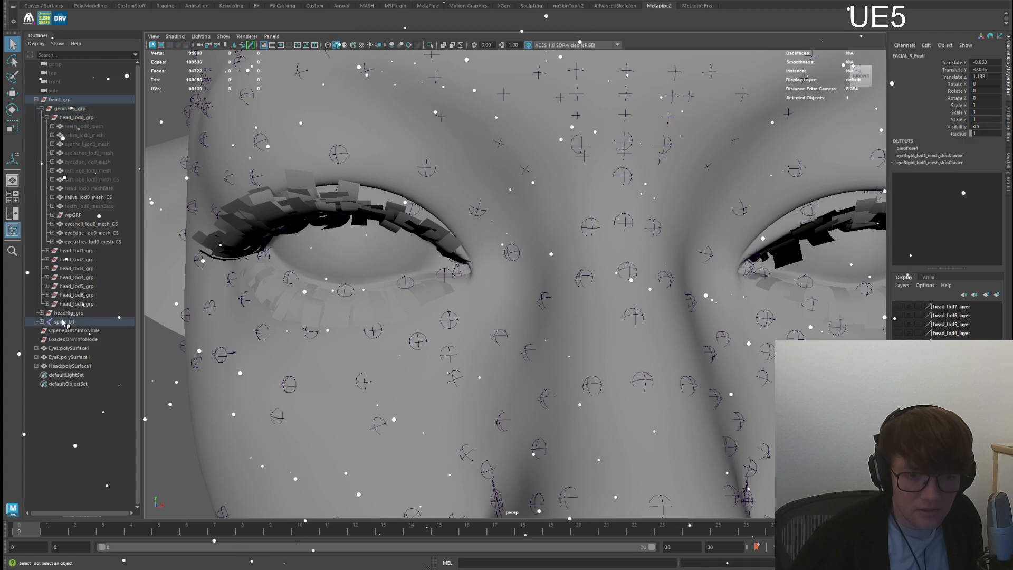
left_click(89, 197)
left_click_drag(93, 224, 100, 242)
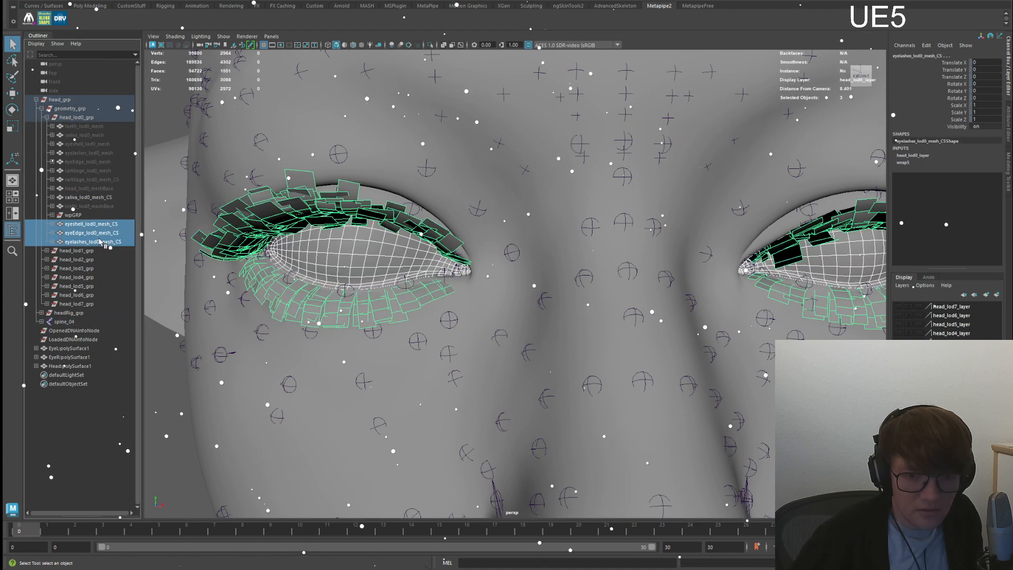
key("ctrl+h")
left_click(55, 215)
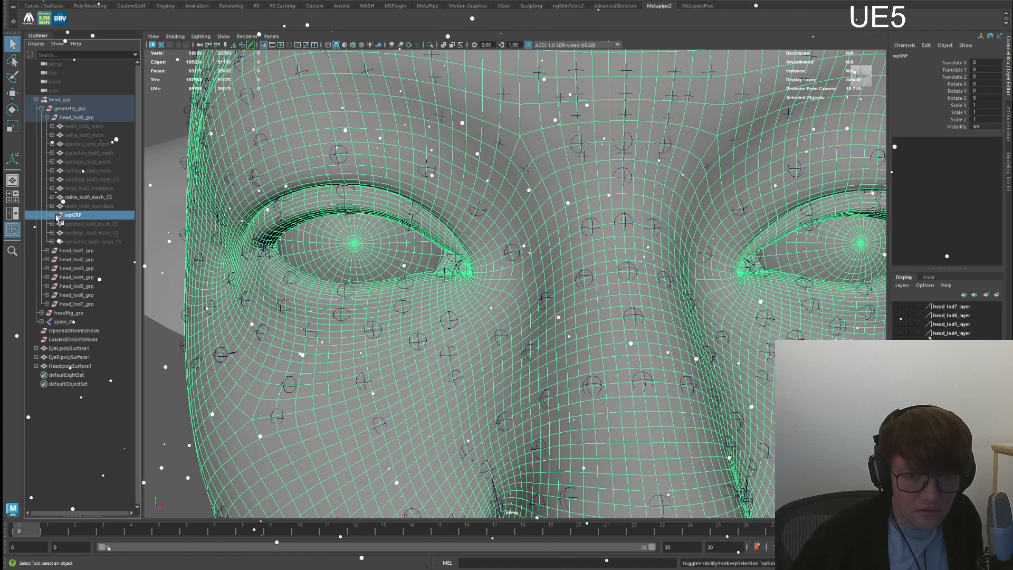
- Undo the hiding of the LOD0 head meshes
key("ctrl+z")
key("ctrl+z")
key("ctrl+z")
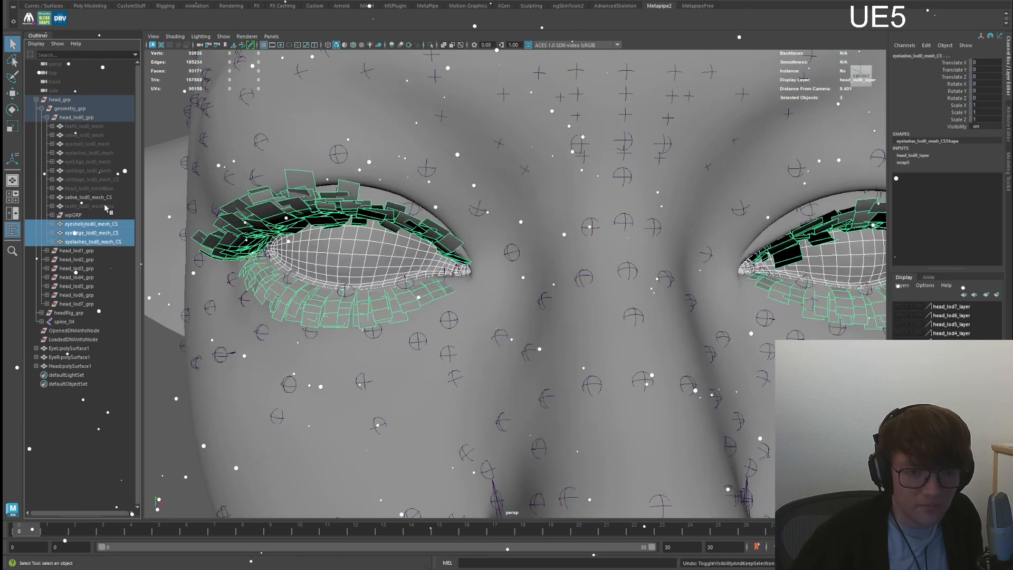
key("ctrl+z")
key("ctrl+z")
- Isolate wpGRP in the view, examine its eyeRight_lod0_mesh, and return to showing the whole scene
left_click(79, 216)
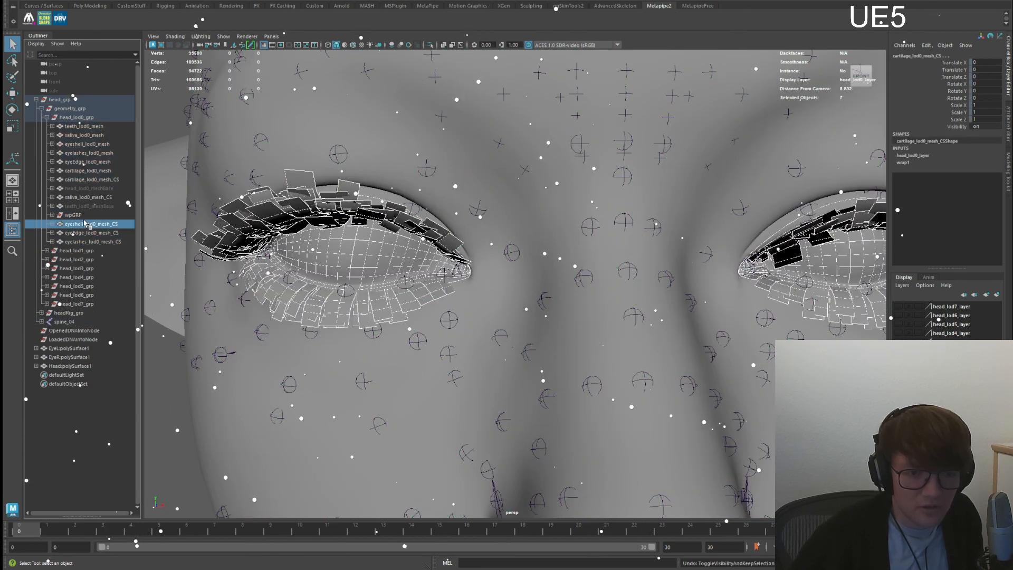
key("ctrl+1")
middle_click_drag(317, 259, 150, 333, "alt")
left_click(621, 272)
right_click_drag(150, 332, 150, 90, "alt")
middle_click_drag(151, 90, 246, 98, "alt")
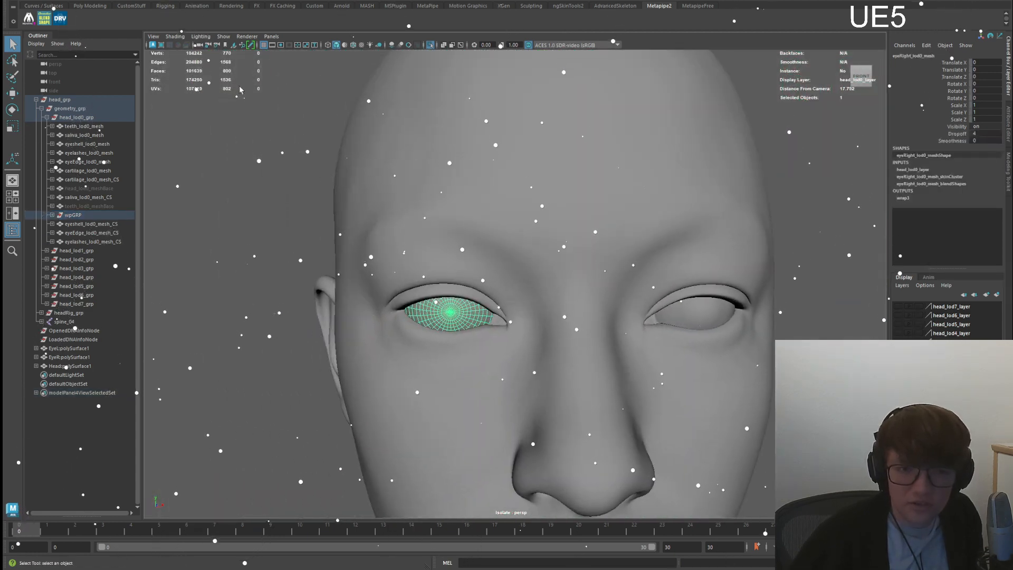
middle_click_drag(470, 61, 486, 276, "alt")
right_click_drag(486, 276, 424, 165, "alt")
middle_click_drag(424, 165, 416, 295, "alt")
key("ctrl+1")
right_click_drag(417, 296, 475, 317, "alt")
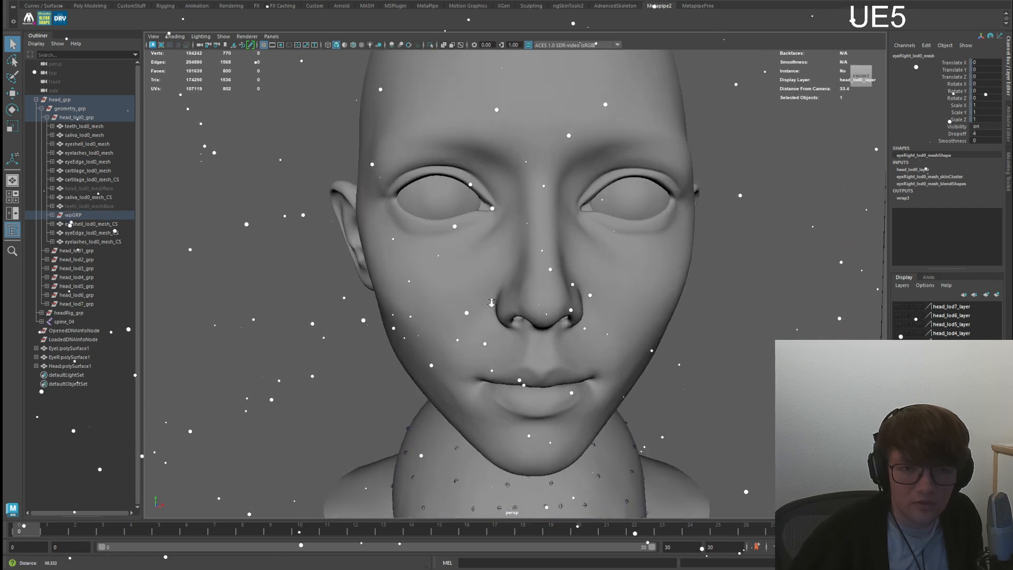
- Select the imported EyeR:polySurface1 mesh and compare it with the MetaHuman rig's right eye
right_click_drag(252, 73, 403, 157, "alt")
left_click(410, 183)
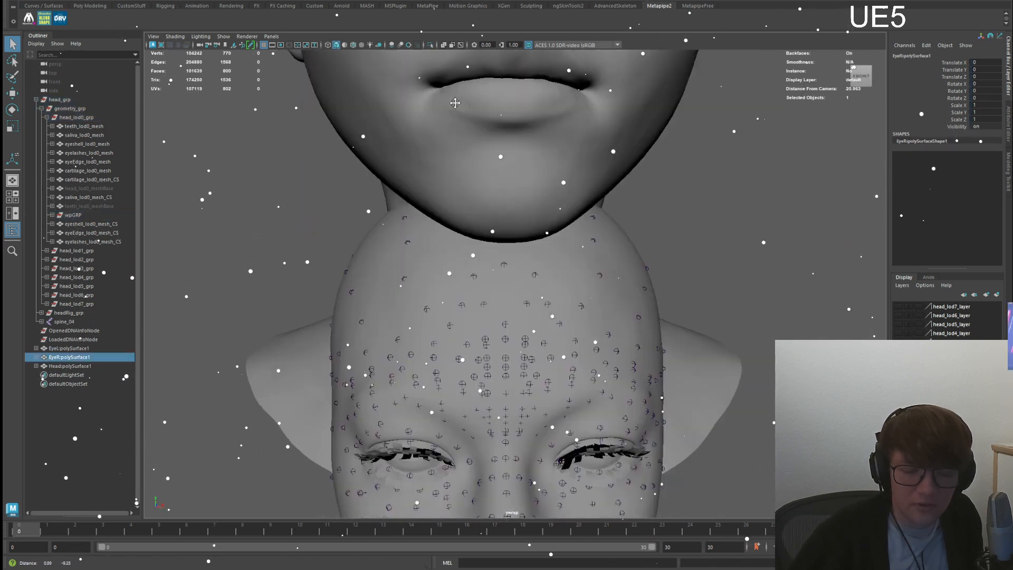
middle_click_drag(457, 386, 448, 309, "alt")
left_click(430, 357)
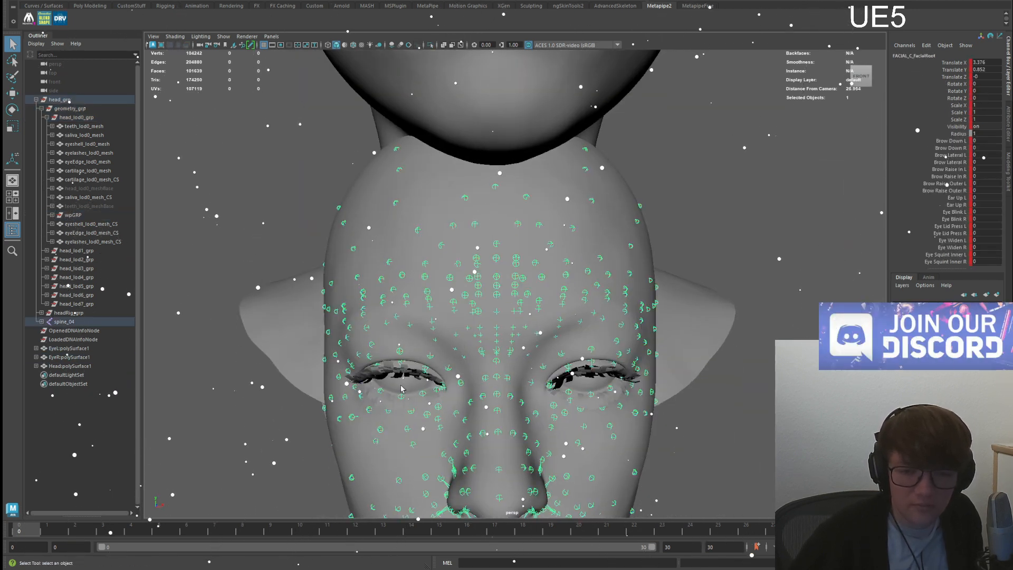
- Isolate wpGRP again to select and frame eyeRight_lod0_mesh, and turn the isolation off
left_click(49, 217)
middle_click_drag(316, 338, 315, 261, "alt")
right_click_drag(314, 261, 390, 301, "alt")
key("ctrl+1")
left_click(391, 308)
left_click_drag(388, 308, 570, 296, "alt")
key("f")
right_click_drag(570, 296, 454, 159, "alt")
middle_click_drag(454, 159, 458, 453, "alt")
key("ctrl+1")
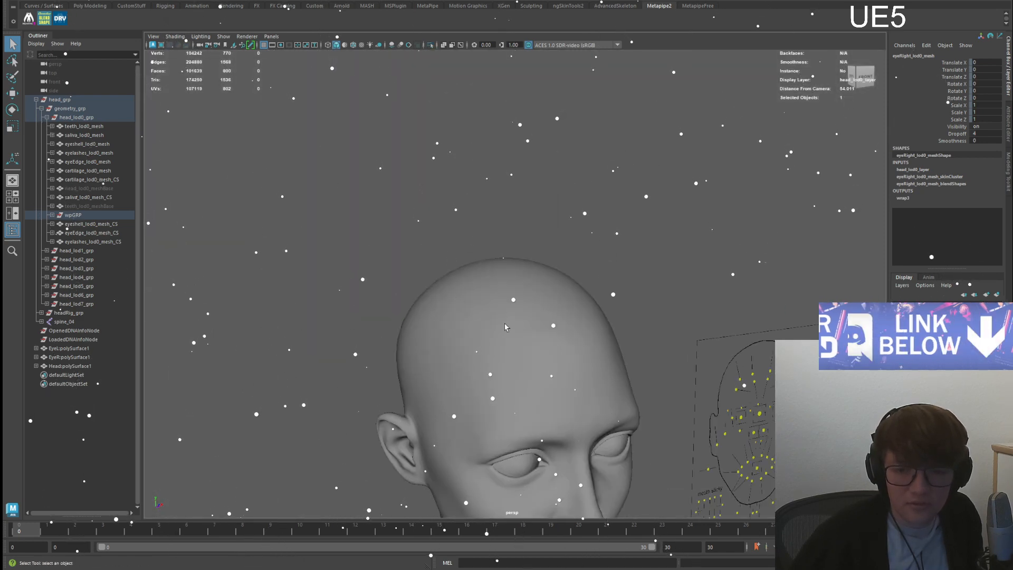
- Isolate eyeRight_lod0_mesh together with the imported EyeR:polySurface1 and view both eyeballs from the side
left_click(530, 460, "shift")
key("ctrl+1")
middle_click_drag(545, 420, 529, 293, "alt")
left_click_drag(529, 293, 565, 289, "alt")
left_click(533, 233)
left_click(535, 185)
left_click_drag(522, 240, 573, 253, "alt")
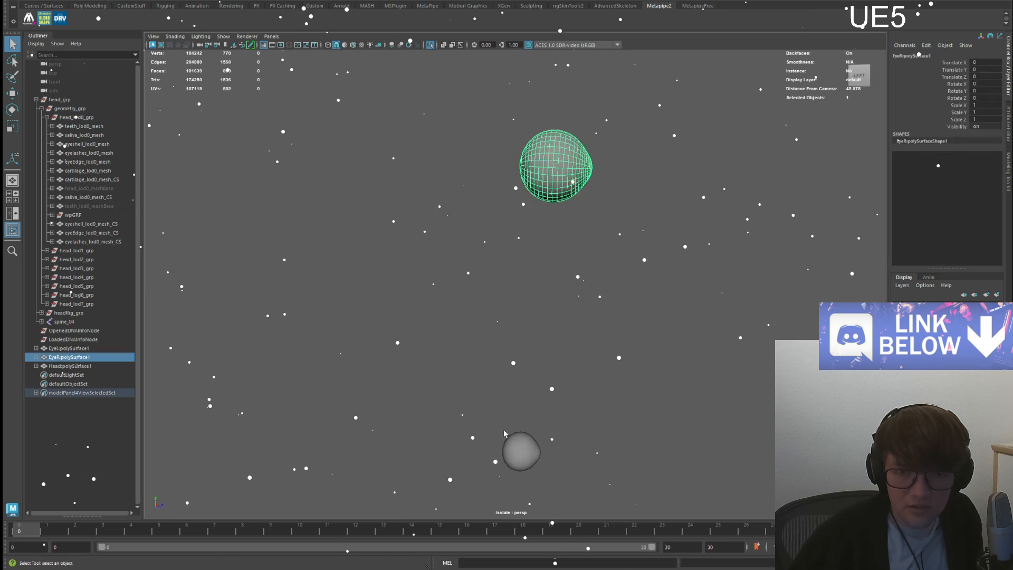
- Select the two isolated eyeballs alternately to compare their shapes from side and front, and show the whole scene again
left_click(506, 463)
left_click(576, 176)
left_click(510, 459)
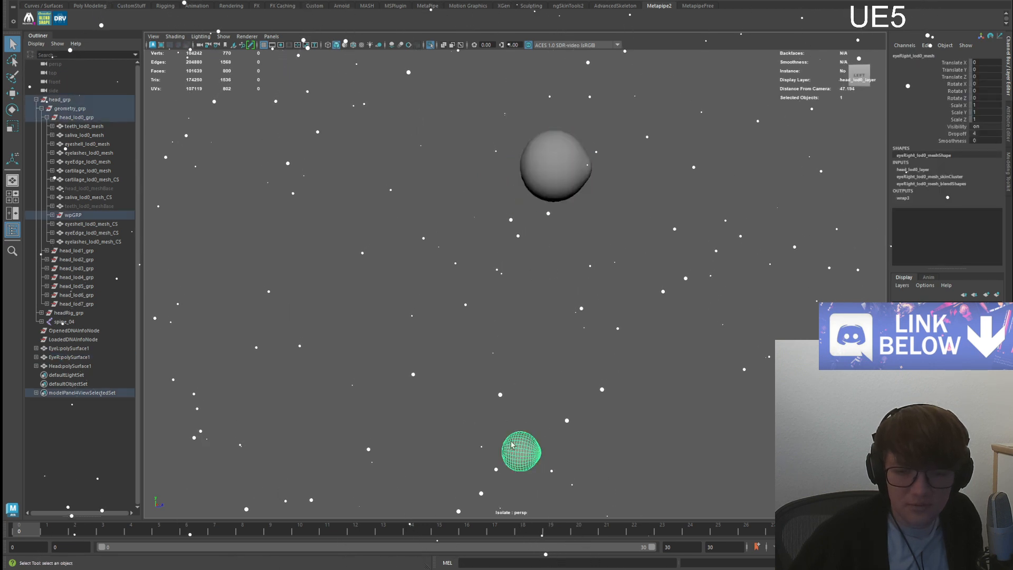
left_click(578, 180)
left_click_drag(559, 293, 475, 290, "alt")
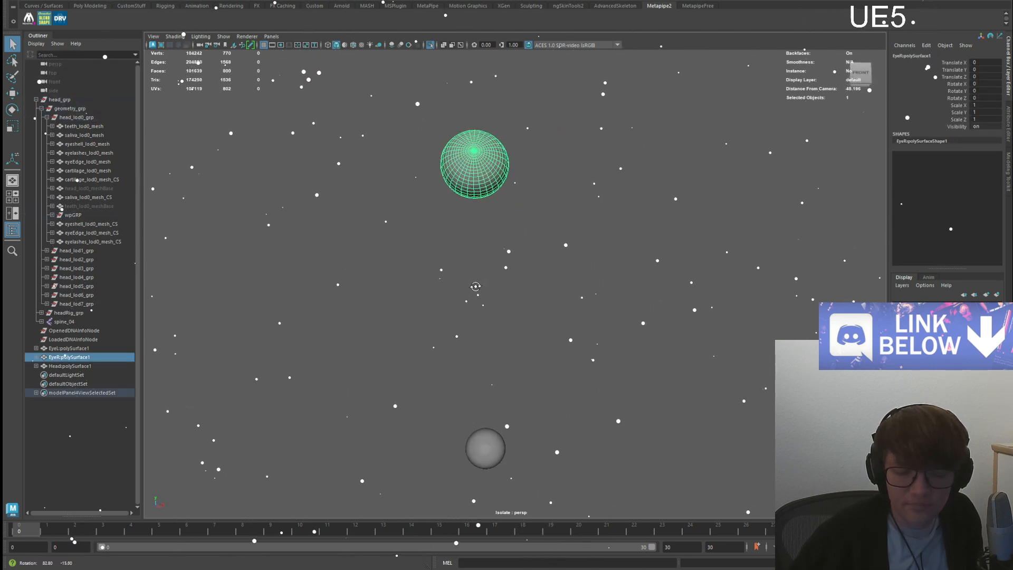
left_click(479, 281)
key("ctrl+1")
left_click_drag(495, 221, 505, 239, "alt")
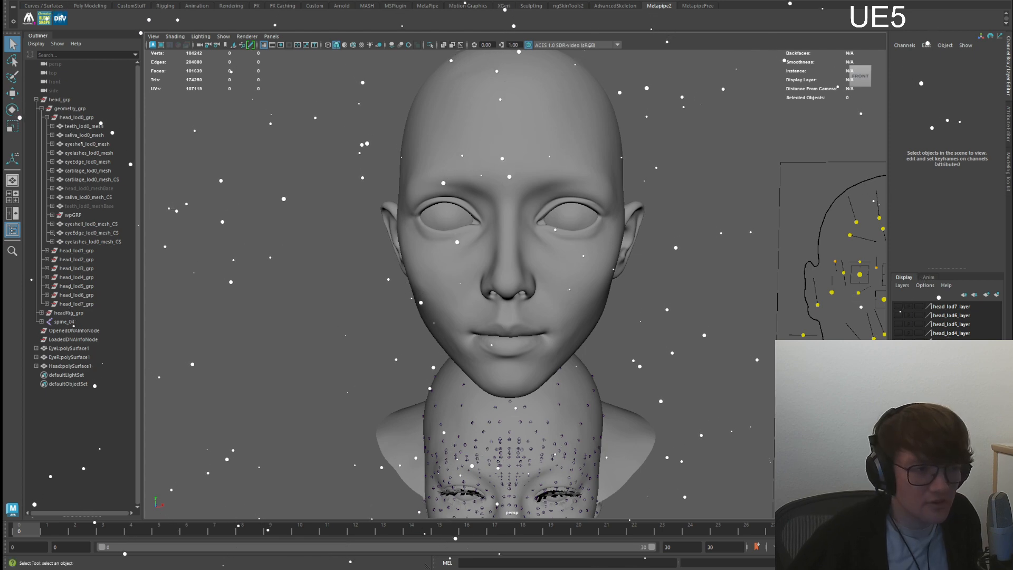
- Examine the imported Alita head's eyes and mouth up close and the MetaHuman head and facial controls in full view
middle_click_drag(586, 205, 564, 257, "alt")
scroll(586, 82, "down", 2)
scroll(578, 195, "up", 4)
scroll(564, 257, "down", 1)
left_click(554, 243)
scroll(528, 295, "up", 1)
middle_click_drag(494, 368, 533, 217, "alt")
scroll(537, 241, "down", 3)
left_click(755, 311)
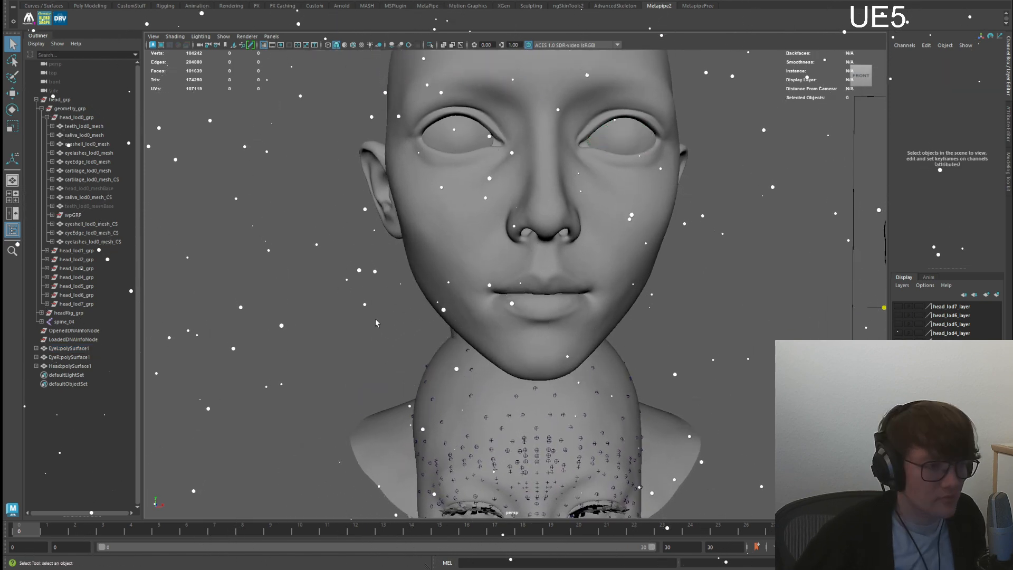
left_click_drag(296, 294, 338, 294, "alt")
scroll(338, 294, "down", 3)
scroll(338, 294, "down", 3)
middle_click_drag(354, 327, 337, 296, "alt")
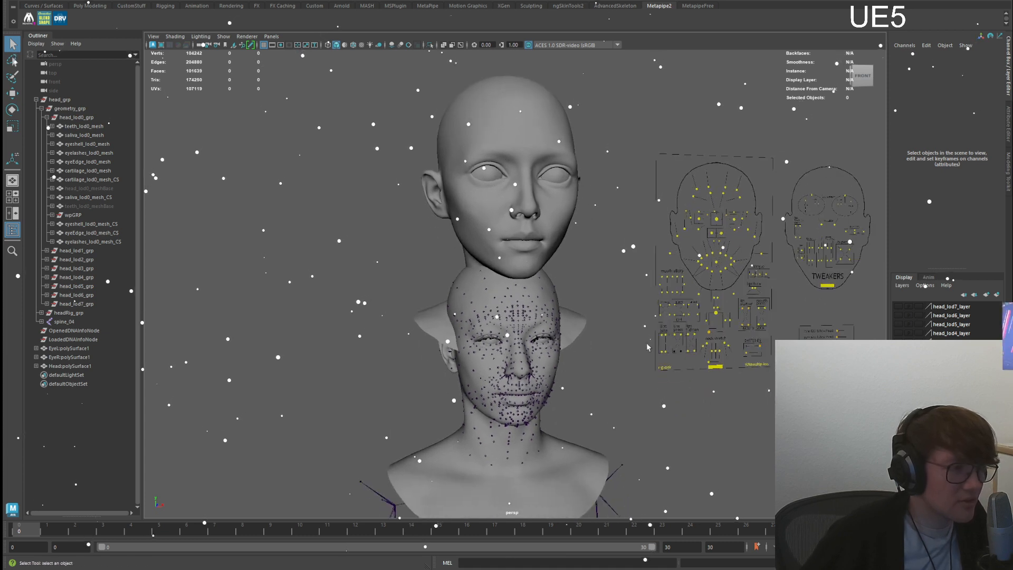
middle_click_drag(695, 351, 641, 370, "alt")
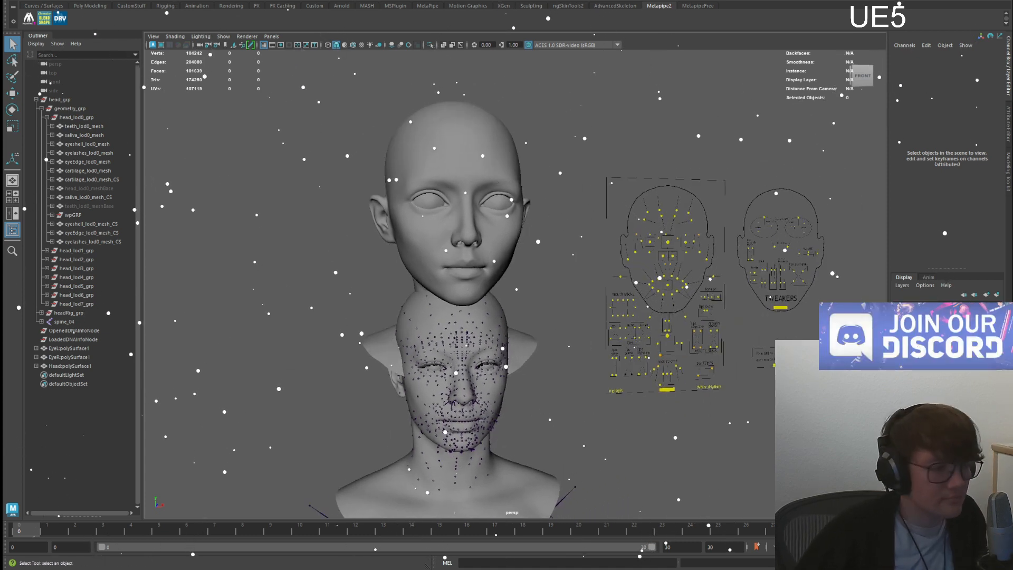
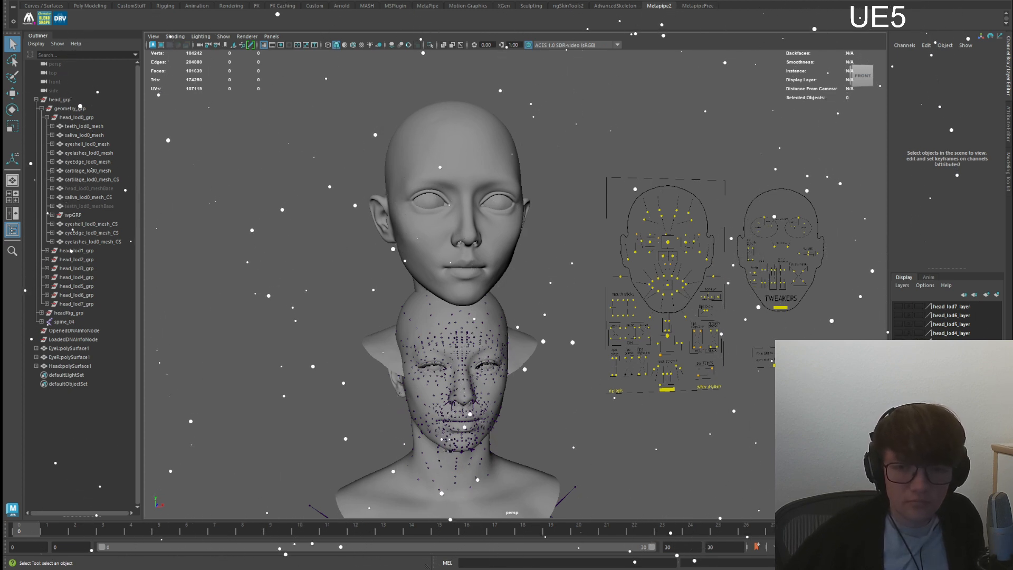
- Delete the imported EyeL:polySurface1, EyeR:polySurface1 and Head:polySurface1 meshes
left_click_drag(457, 258, 479, 258, "alt")
middle_click_drag(479, 259, 544, 290, "alt")
right_click_drag(544, 289, 586, 293, "alt")
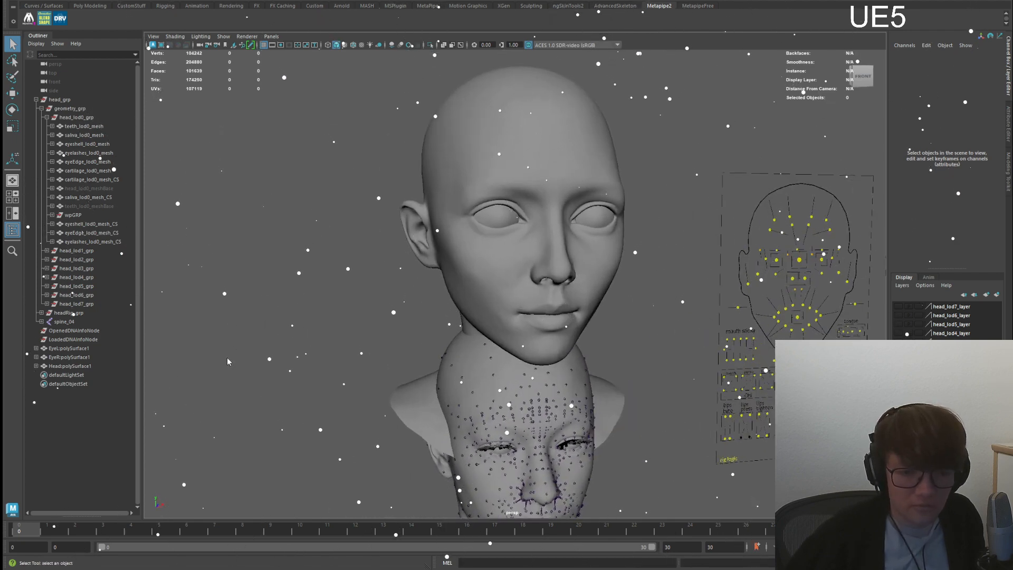
left_click_drag(698, 142, 596, 203)
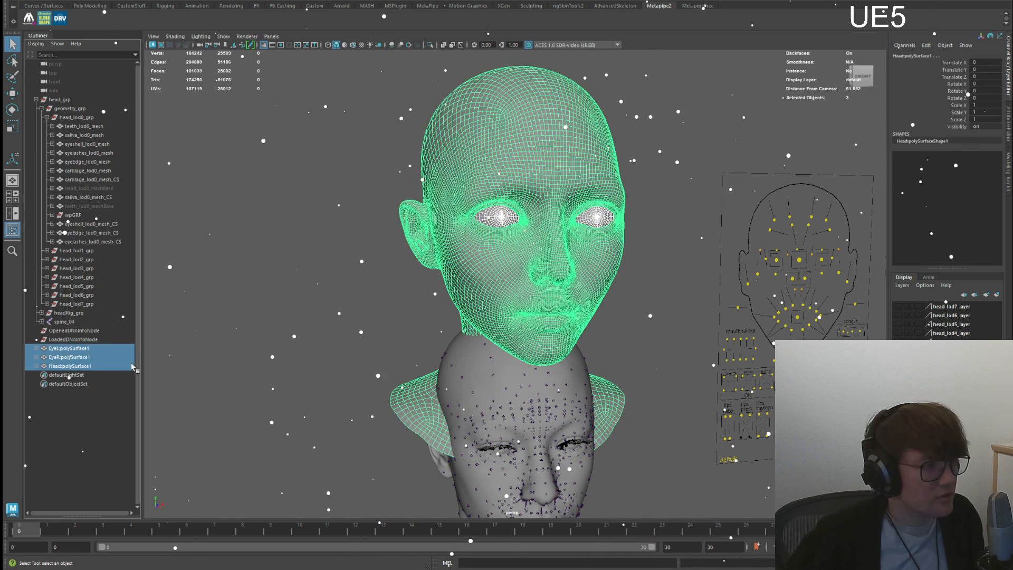
key("Delete")
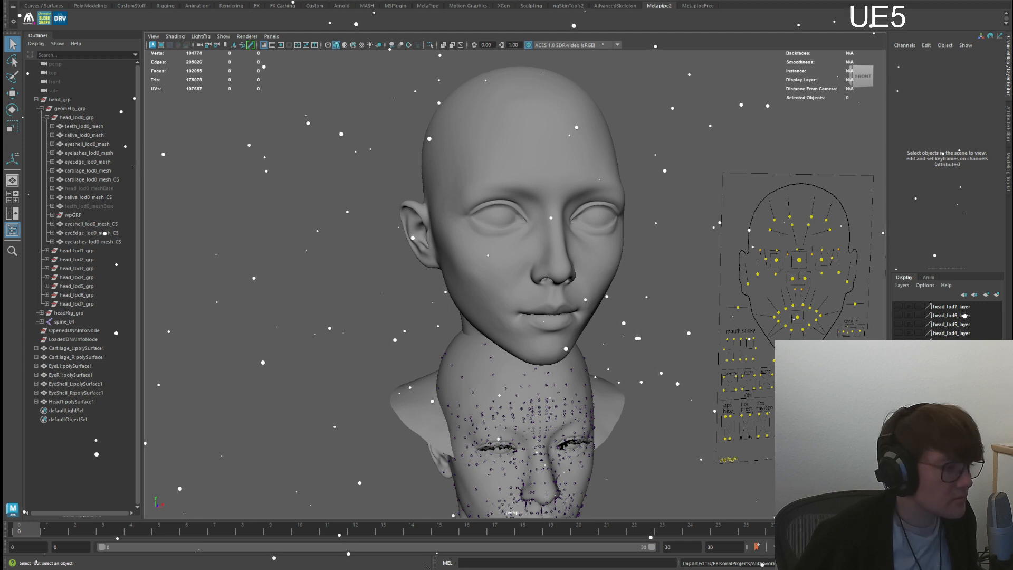
- Delete the seven imported Alita meshes, from Cartilage_L:polySurface1 through Head1:polySurface1
scroll(425, 389, "down", 1)
scroll(426, 389, "up", 2)
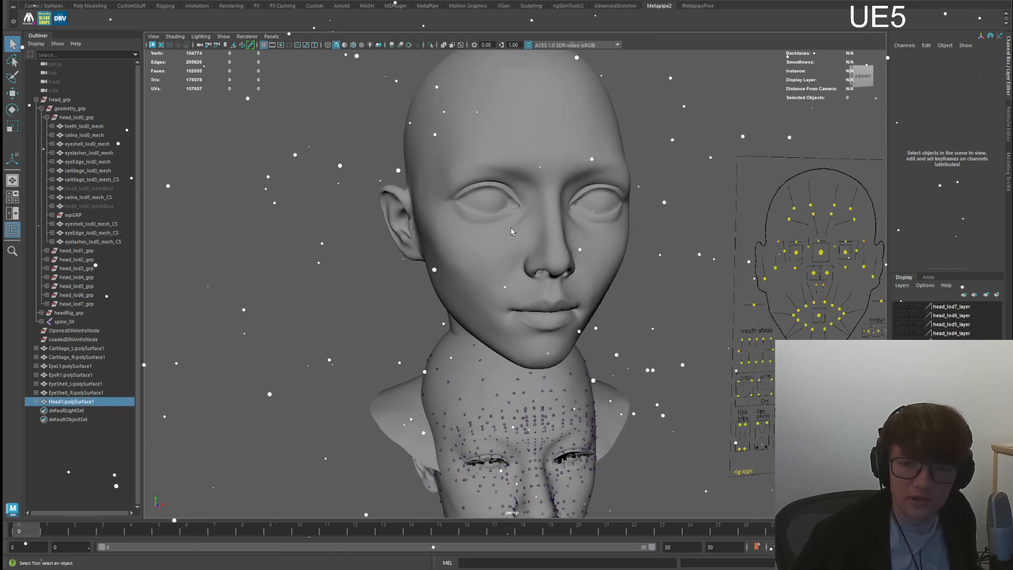
left_click(72, 402)
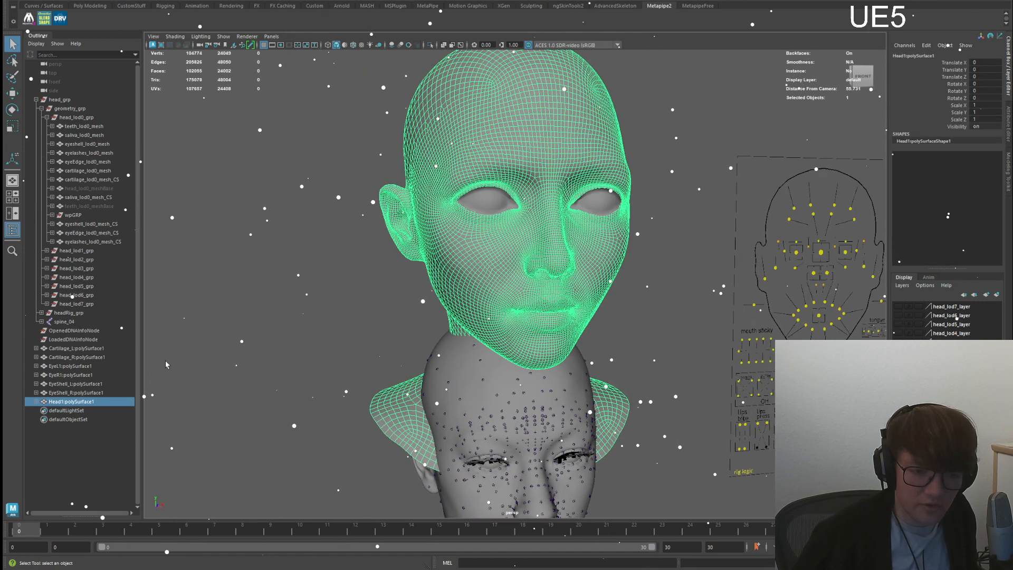
left_click_drag(97, 349, 102, 403)
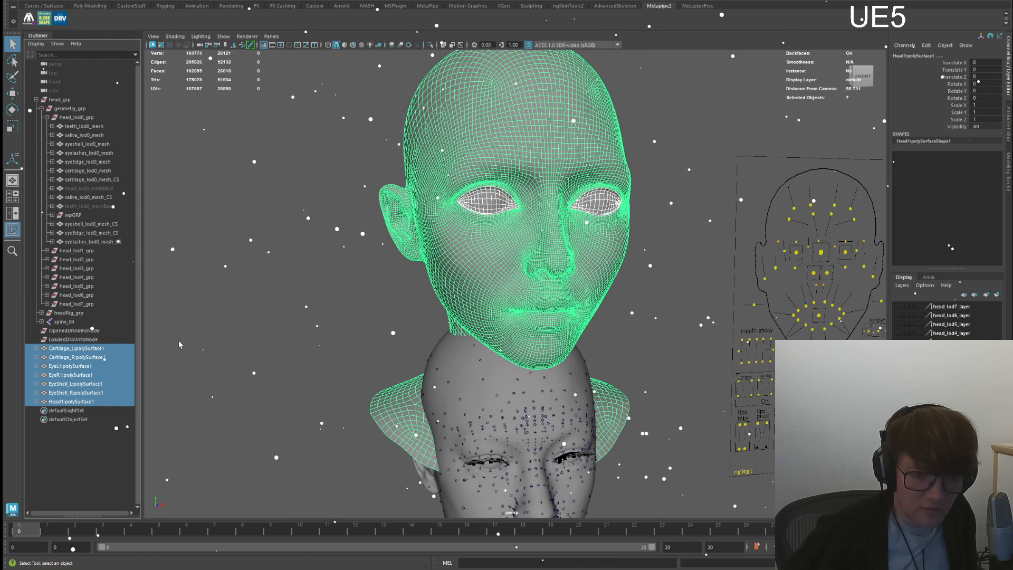
key("Delete")
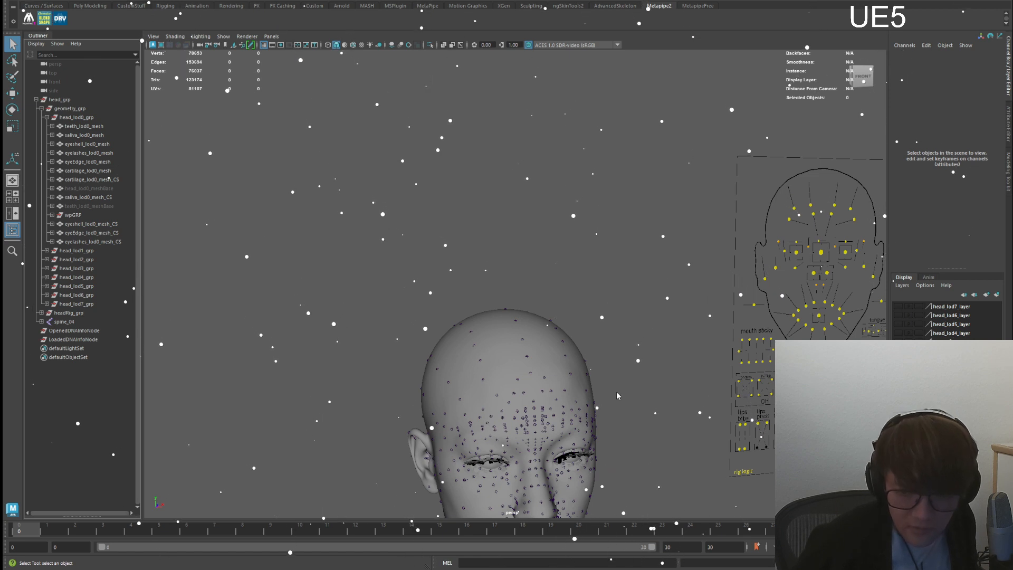
key("ctrl+z")
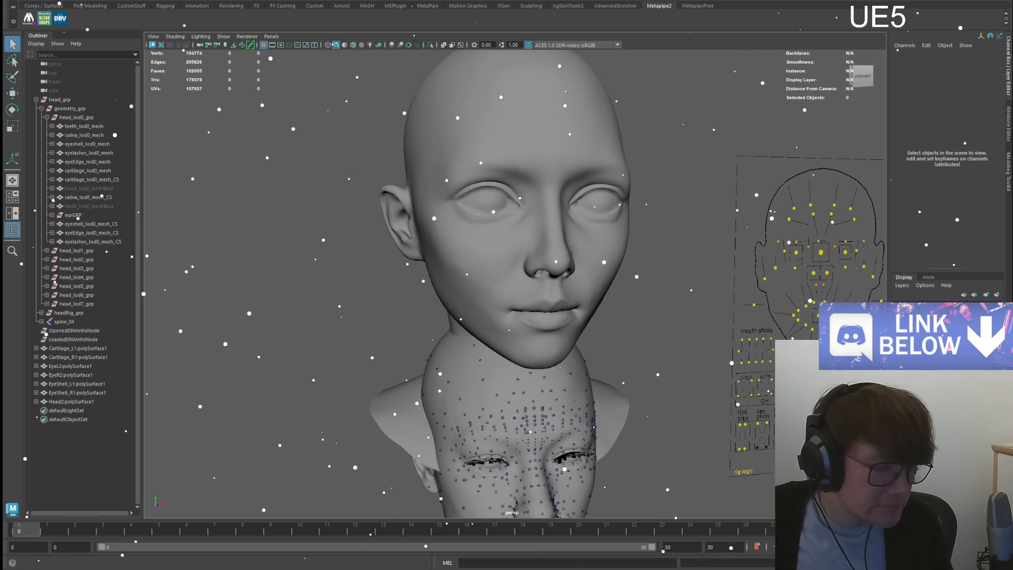
- Select the imported EyeShell_R1:polySurface1 on the Alita head and compare that eye area with the MetaHuman rig's eyes
scroll(483, 227, "up", 5)
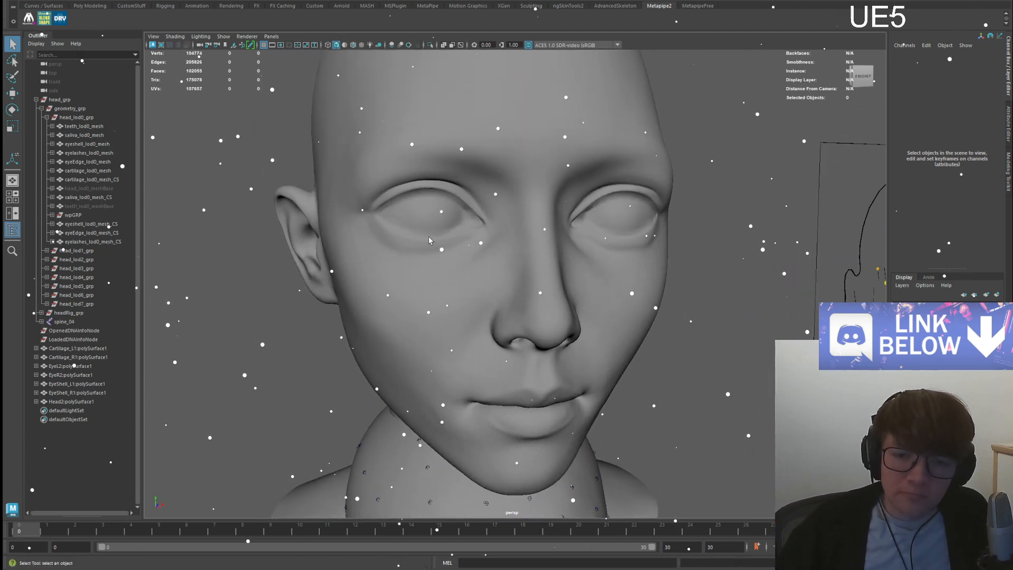
left_click(414, 212)
scroll(475, 417, "down", 5)
middle_click_drag(483, 448, 493, 292, "alt")
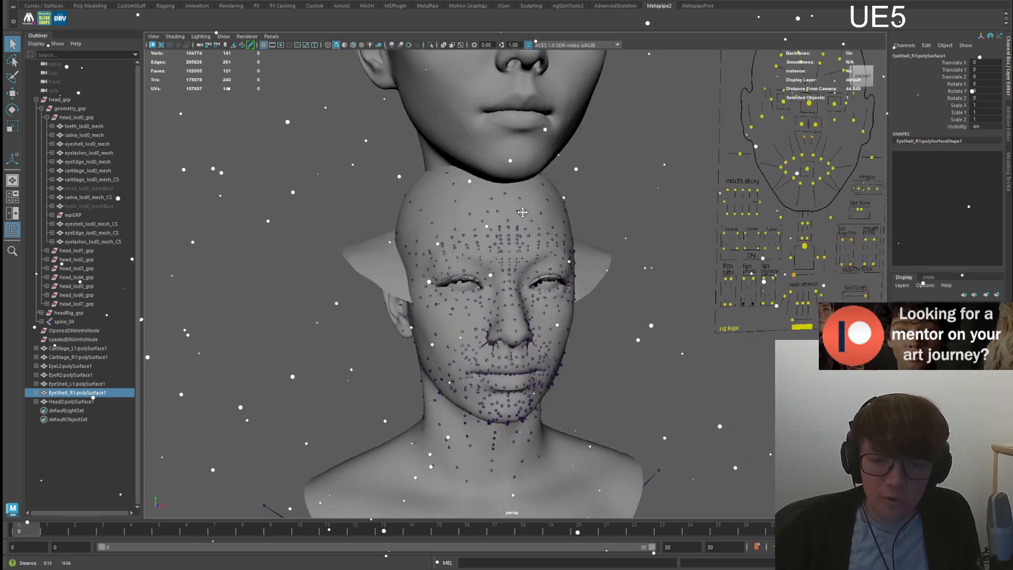
scroll(493, 292, "up", 5)
scroll(493, 291, "up", 1)
middle_click_drag(437, 266, 454, 305, "alt")
scroll(454, 305, "down", 1)
scroll(454, 305, "down", 1)
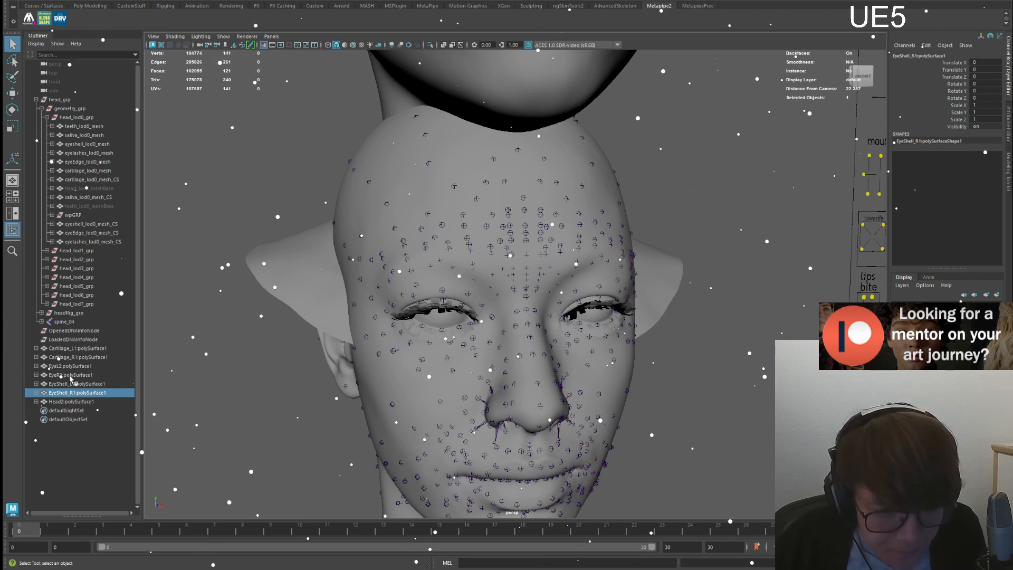
- Expand wpGRP in the head_lod0_grp hierarchy and isolate the group in the view
left_click_drag(352, 321, 341, 316, "alt")
left_click(77, 218)
left_click(52, 216)
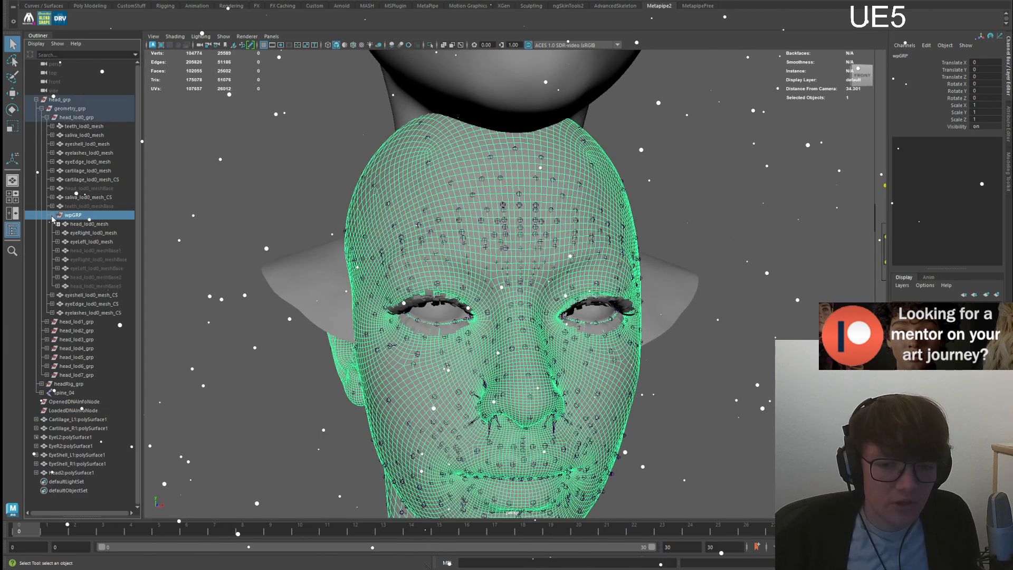
key("ctrl+1")
left_click_drag(449, 316, 444, 311, "alt")
- Duplicate eyeRight_lod0_mesh and eyeLeft_lod0_mesh and unparent the copies to the scene's top level
left_click(443, 309)
left_click(568, 315, "shift")
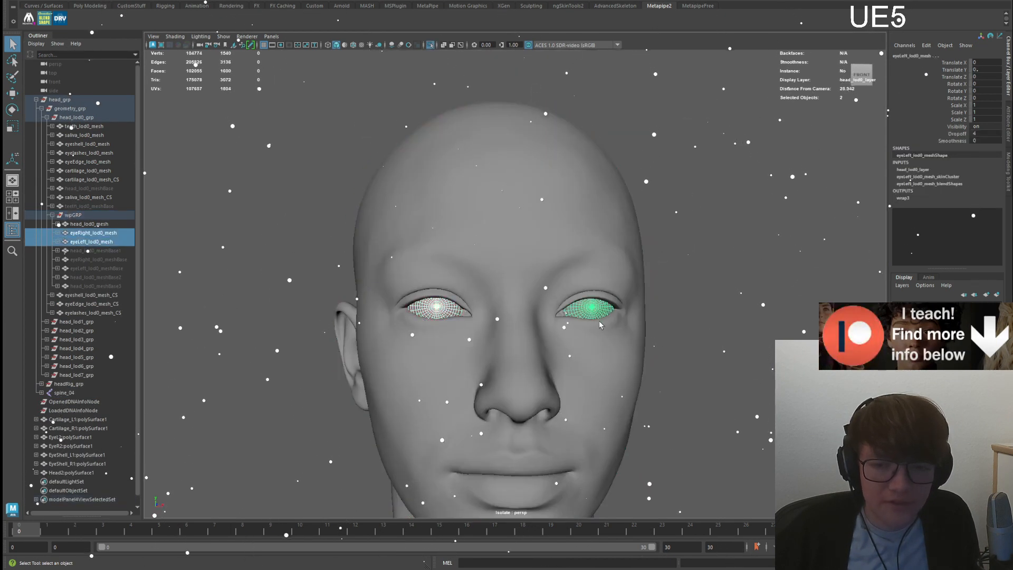
scroll(505, 300, "down", 2)
key("ctrl+d")
key("shift+p")
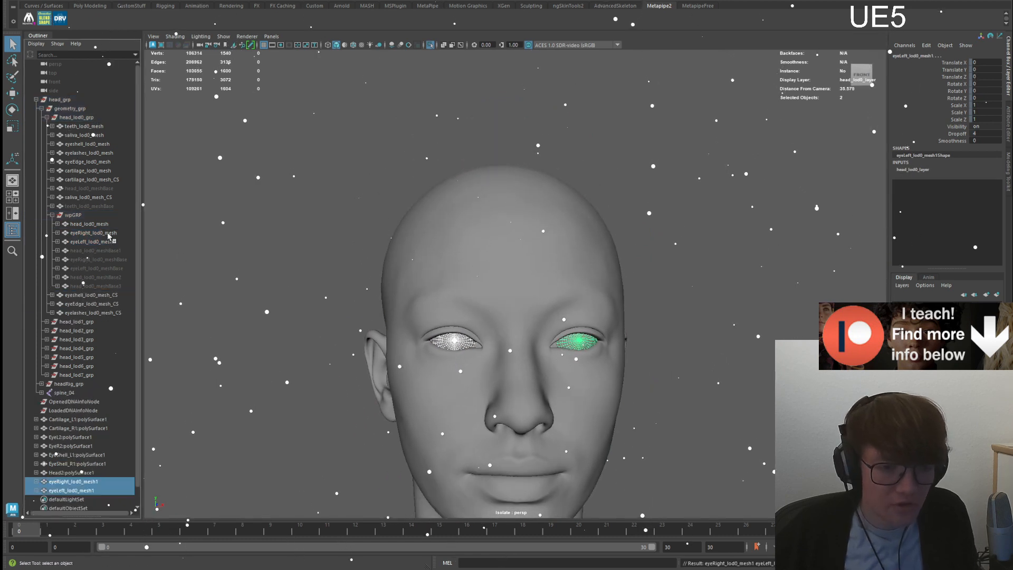
- Collapse wpGRP and turn the isolation off to show the whole scene with the two duplicated eyes selected
left_click_drag(104, 251, 104, 287)
key("h")
left_click(53, 215)
key("ctrl+z")
key("ctrl+z")
key("ctrl+z")
key("ctrl+1")
key("a")
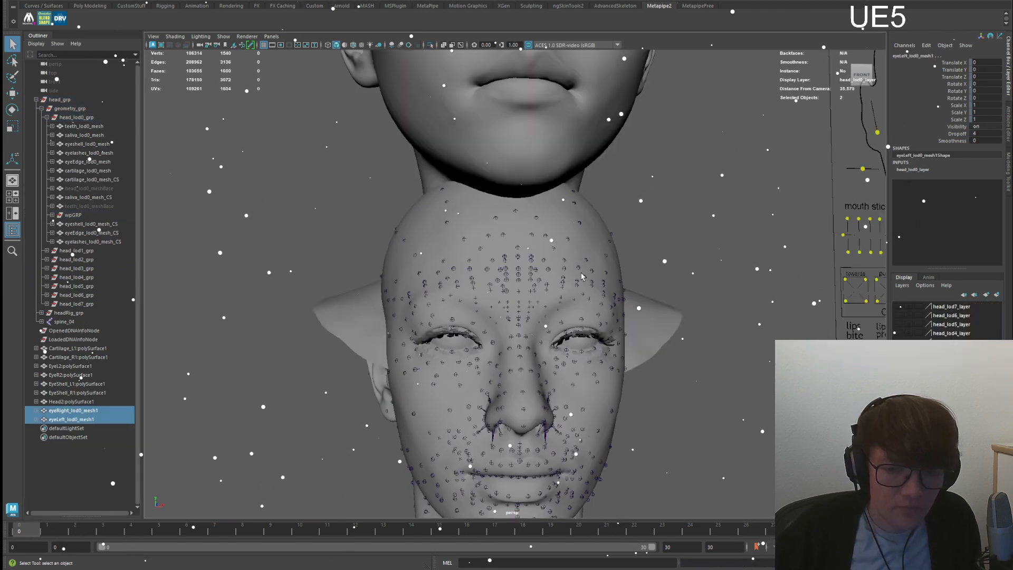
- Unlock the translate, rotate and scale channels of the two duplicated eye meshes
key("w")
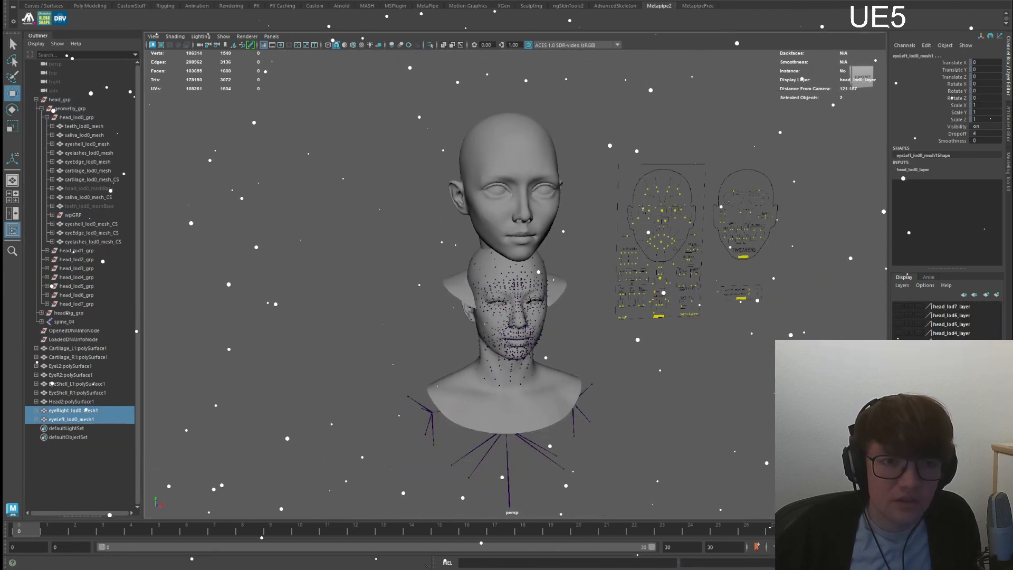
scroll(506, 306, "down", 4)
left_click_drag(510, 306, 508, 352, "alt")
scroll(508, 353, "up", 3)
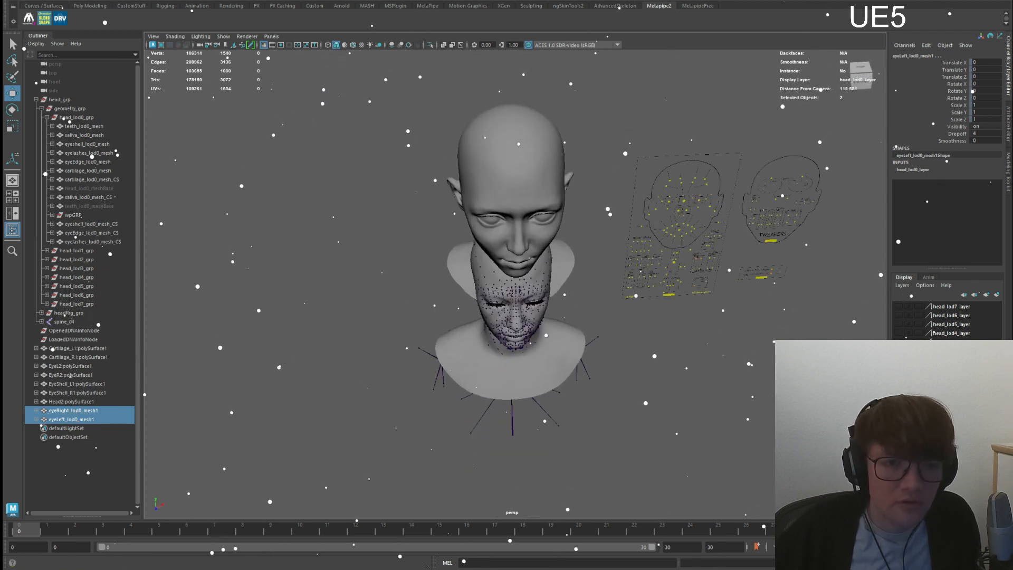
mouse_move(957, 62)
left_mouse_down()
mouse_move(959, 129)
mouse_move(957, 68)
left_mouse_up()
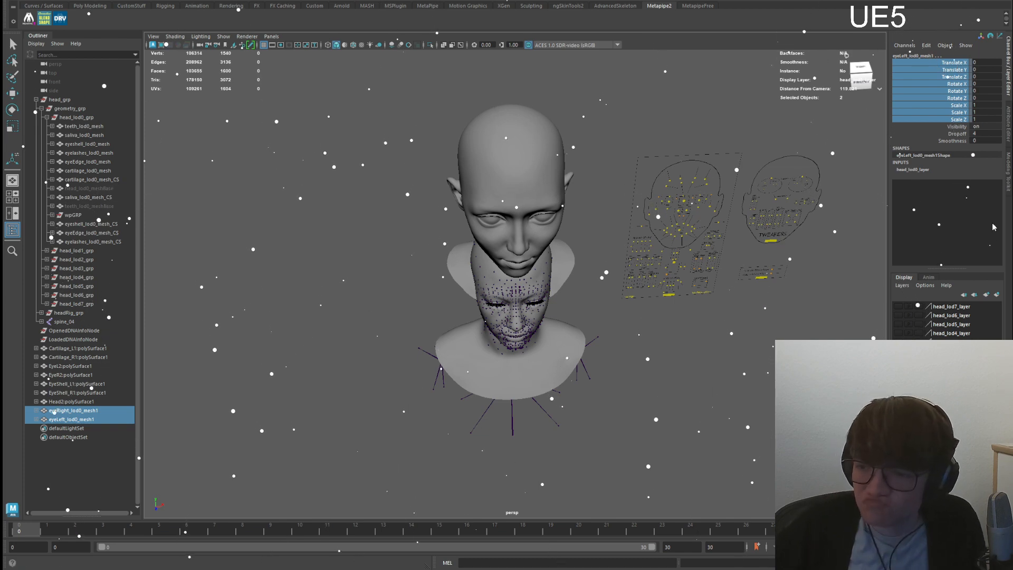
- Move the two duplicated eyes up to the Alita head, to about 17.011 in Translate Y
scroll(531, 338, "down", 5)
key("w")
scroll(530, 343, "up", 1)
key("f")
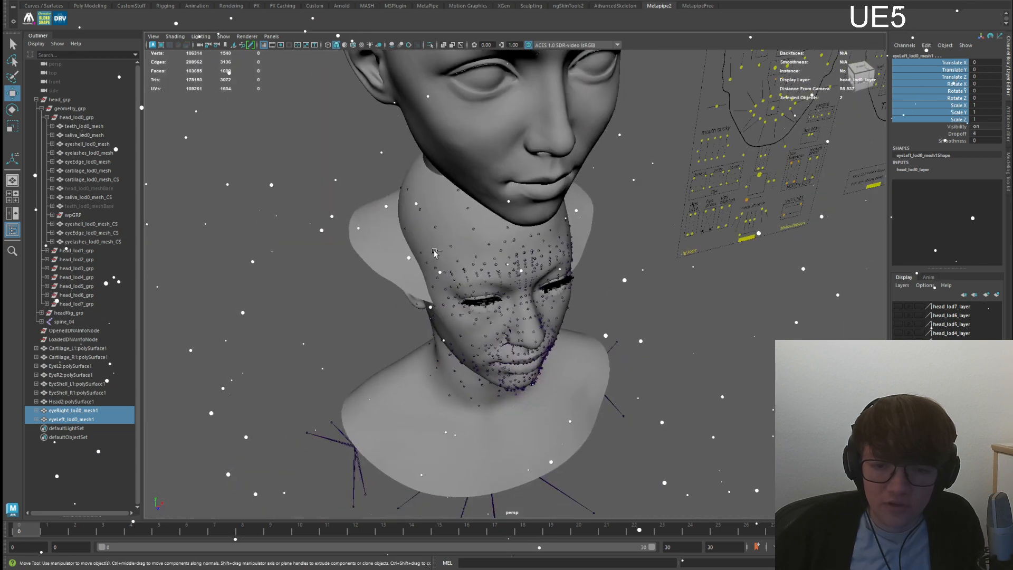
key("ctrl+1")
left_click_drag(521, 312, 530, 181, "alt")
left_click(121, 26)
key("ctrl+1")
left_click_drag(530, 181, 547, 166, "alt")
key("f")
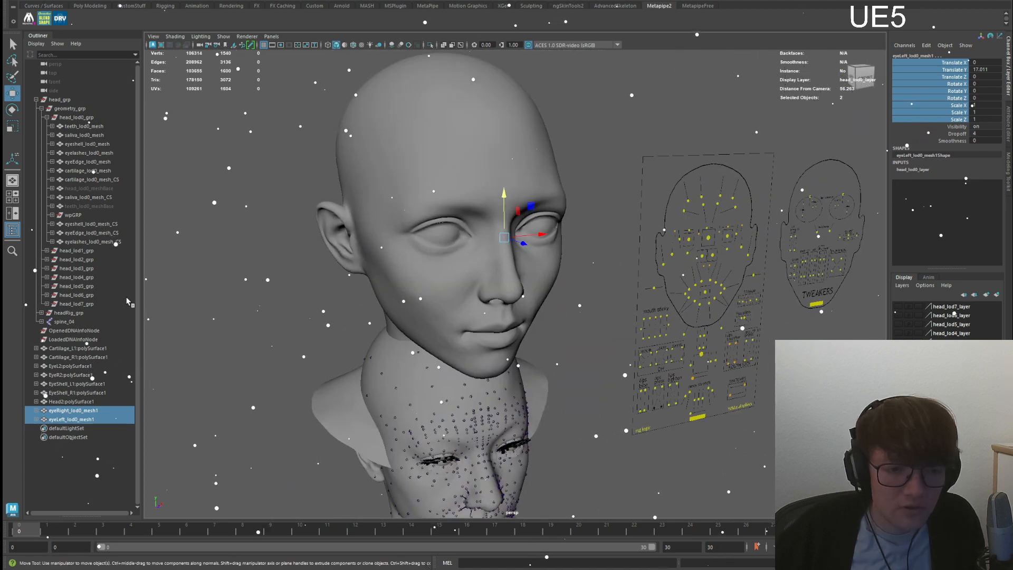
- Isolate the two duplicated eyes together with EyeL2:polySurface1 and EyeR2:polySurface1 and view them from the side
left_click(70, 365, "ctrl")
left_click(71, 375, "ctrl")
key("ctrl+1")
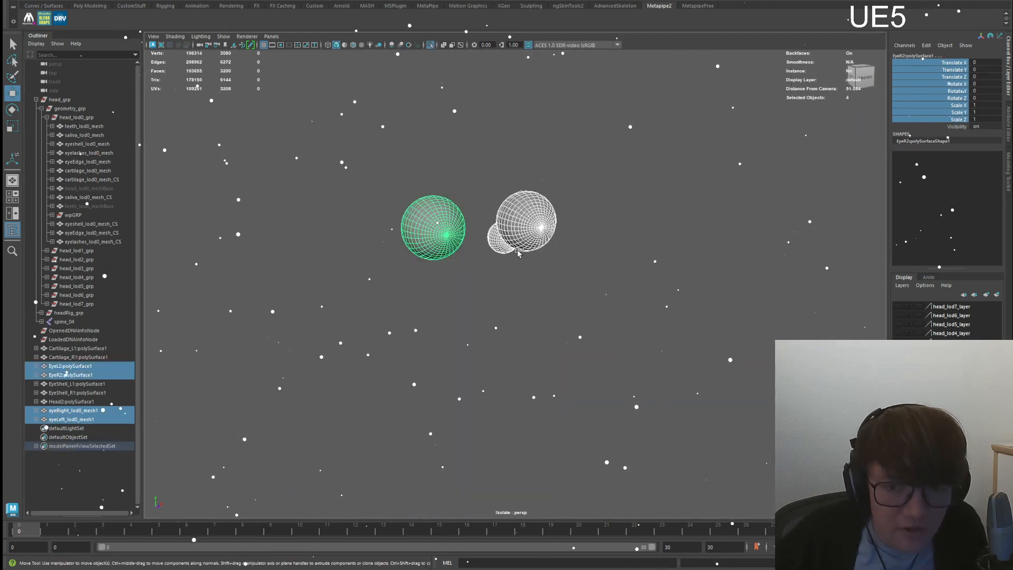
key("f")
mouse_move(533, 267)
left_mouse_down("alt")
mouse_move(610, 357)
mouse_move(646, 363)
left_mouse_up("alt")
- Create a blend shape from EyeR2:polySurface1 onto eyeRight_lod0_mesh1 and open its polySurface1 weight
left_click(491, 340)
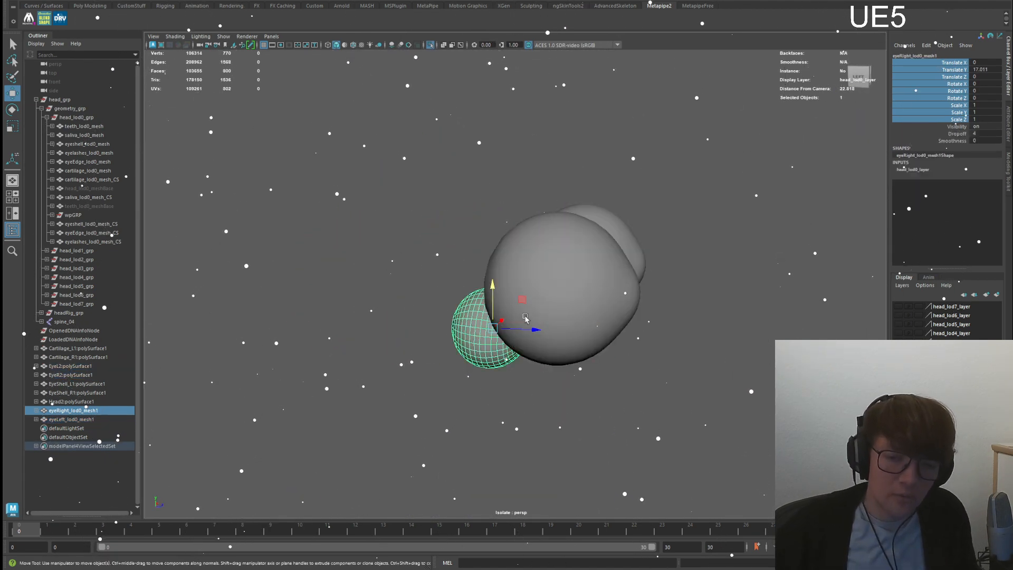
left_click(552, 325)
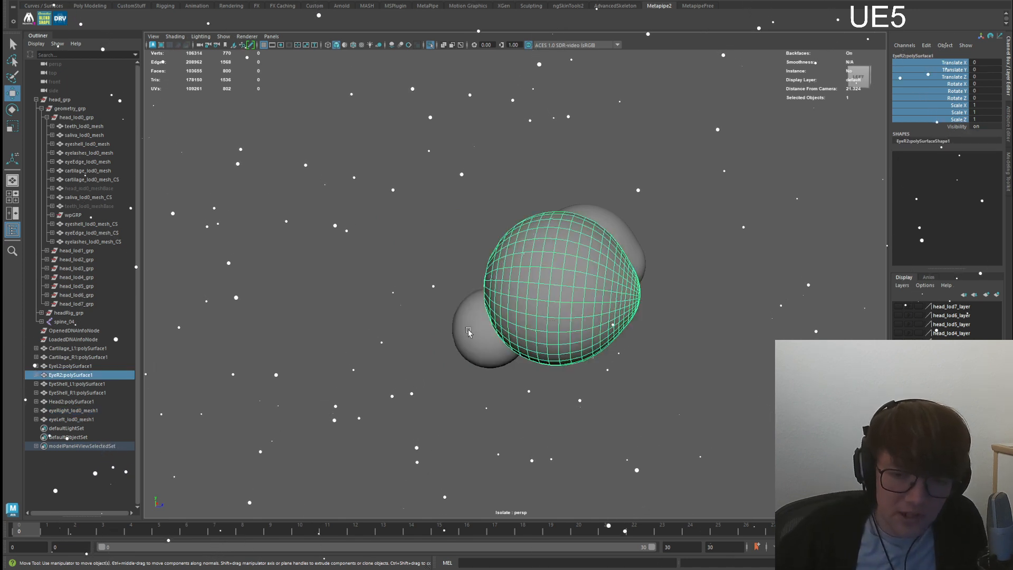
left_click(485, 332, "shift")
key("f")
left_click_drag(523, 323, 506, 327, "alt")
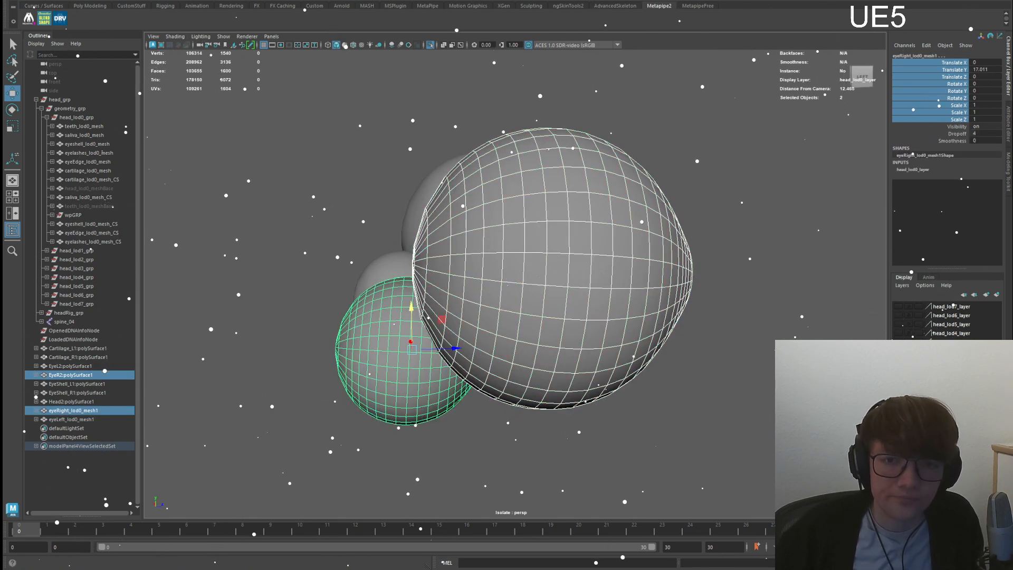
left_click(390, 328)
left_click(947, 177)
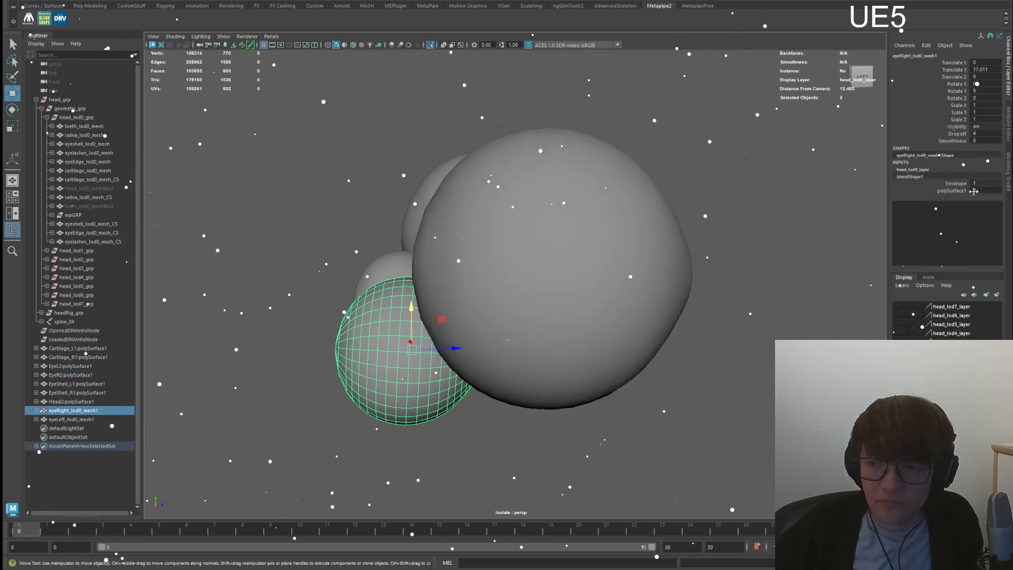
- Inspect the blended eyeRight_lod0_mesh1 against eyeLeft_lod0_mesh1, then turn the isolation off and check its position over the Alita head
left_click(723, 271)
left_click_drag(723, 271, 730, 262, "alt")
left_click(94, 419)
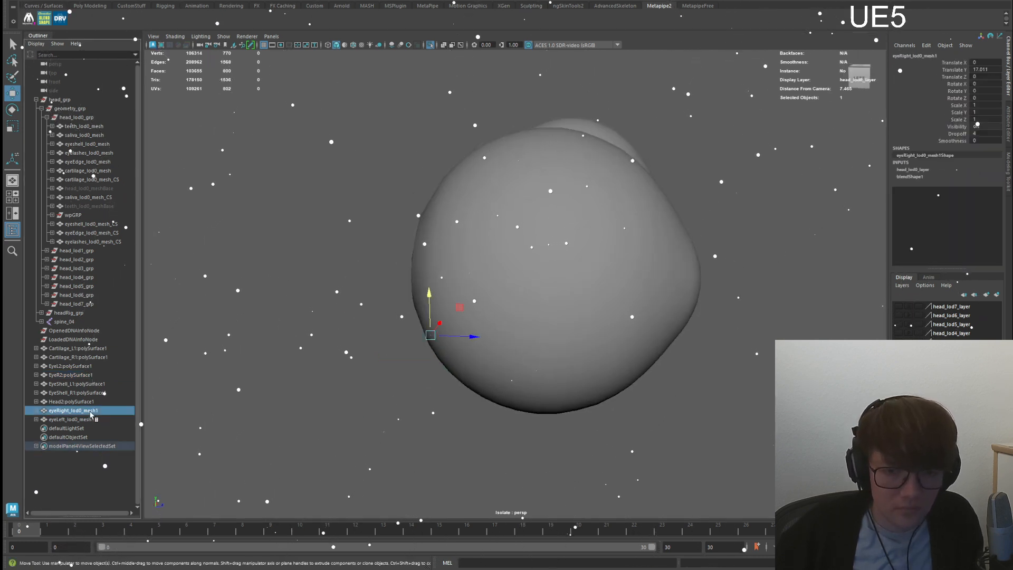
left_click_drag(501, 330, 528, 338, "alt")
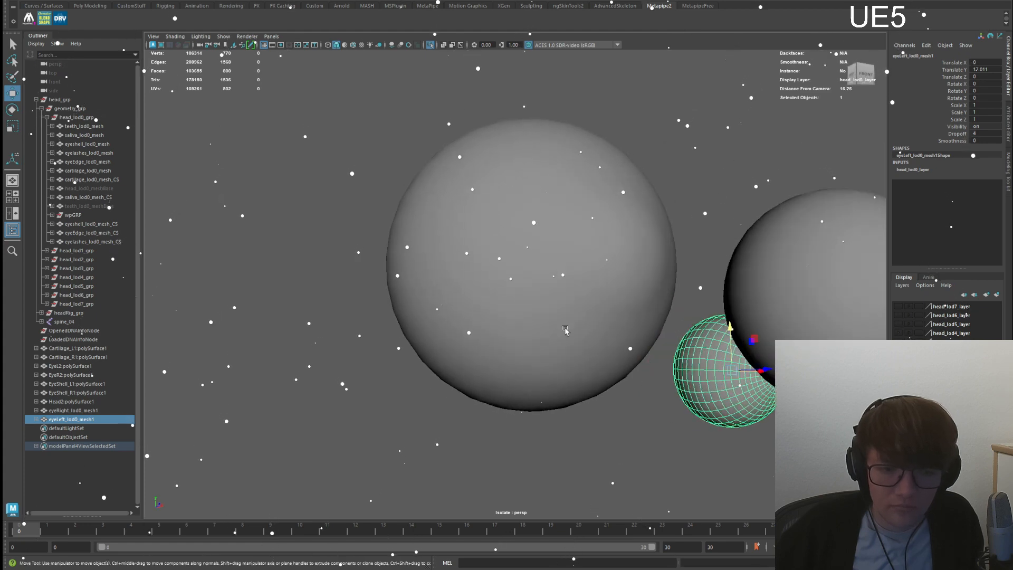
left_click(97, 411)
key("f")
scroll(549, 283, "down", 5)
left_click_drag(549, 284, 511, 332, "alt")
key("ctrl+1")
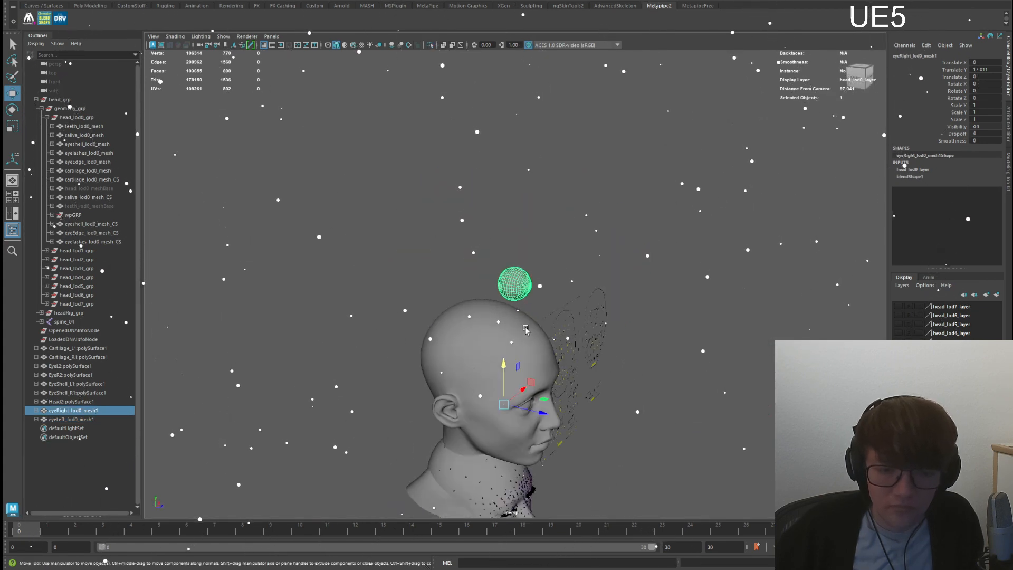
middle_click_drag(511, 332, 491, 268, "alt")
- Select both duplicated eyes with EyeL2:polySurface1 and EyeR2:polySurface1 and isolate the four meshes in a close view
left_click(85, 403, "shift")
left_click_drag(85, 410, 88, 420)
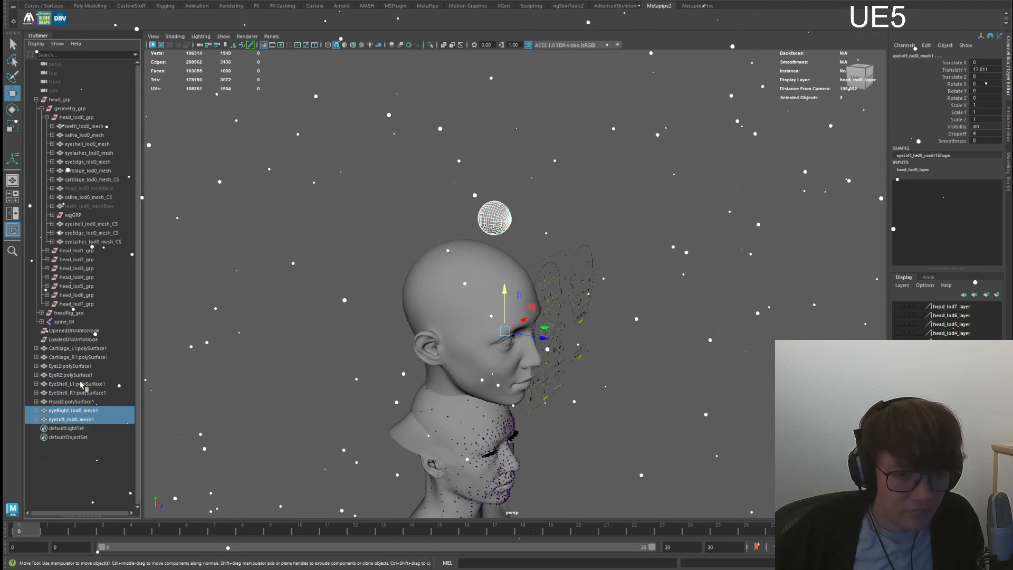
left_click(79, 367, "ctrl")
left_click(82, 374, "ctrl")
key("ctrl+1")
left_click_drag(520, 283, 511, 294, "alt")
right_click_drag(511, 294, 599, 355, "alt")
left_click_drag(600, 355, 593, 360, "alt")
key("5")
- Undo the recent selection, isolation and blend shape weight changes on eyeRight_lod0_mesh1
left_click(79, 410)
left_click(79, 419)
left_click(84, 411)
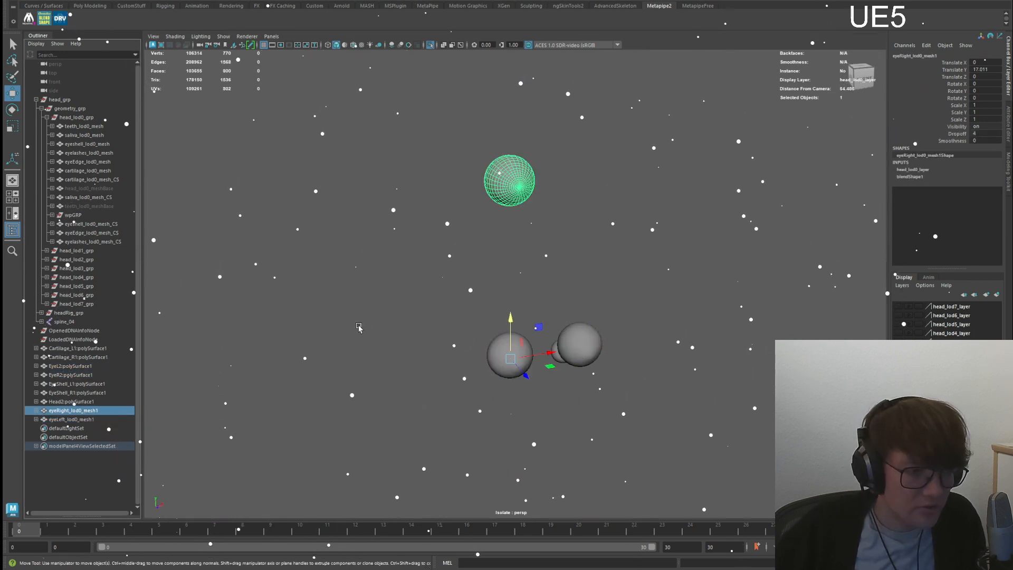
key("ctrl+z")
key("ctrl+z")
key("ctrl+z")
key("ctrl+z")
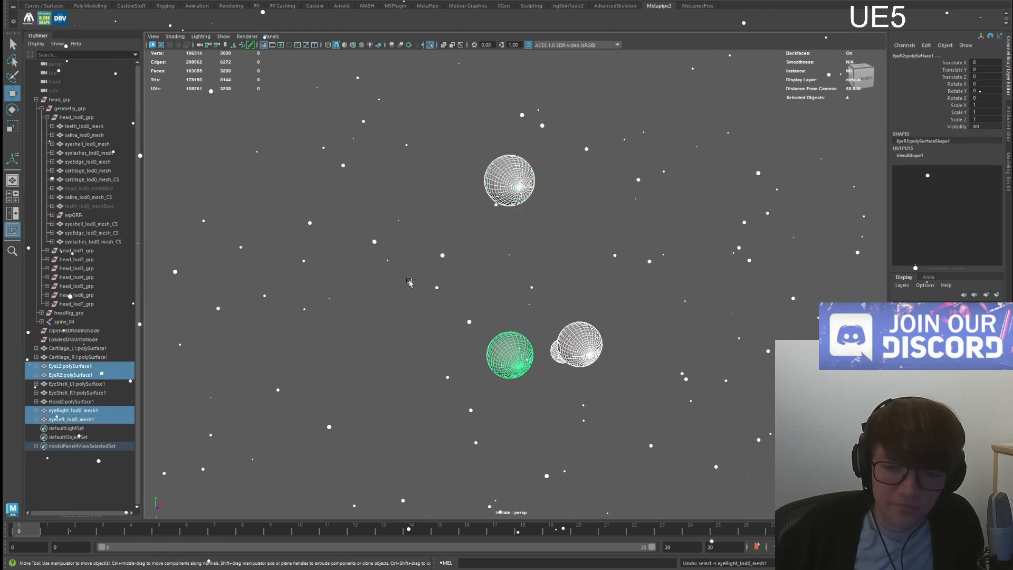
key("ctrl+z")
key("ctrl+z")
key("ctrl+z")
key("ctrl+z")
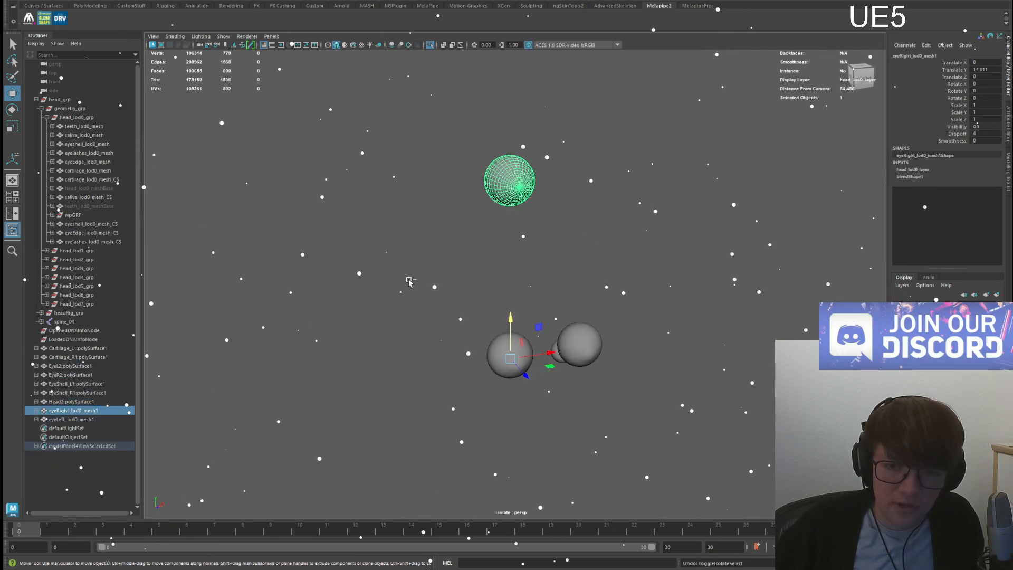
key("ctrl+z")
key("ctrl+z")
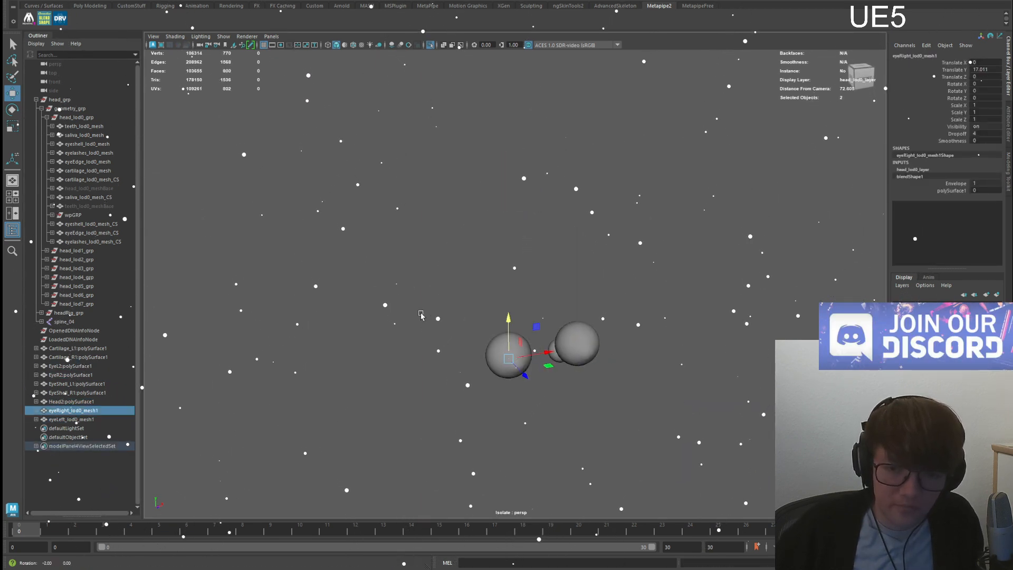
- Freeze the transformations of eyeRight_lod0_mesh1 and eyeLeft_lod0_mesh1 and view the isolated eyes close up from the side
left_click_drag(417, 315, 370, 349, "alt")
left_click(370, 349)
left_click_drag(86, 410, 87, 419)
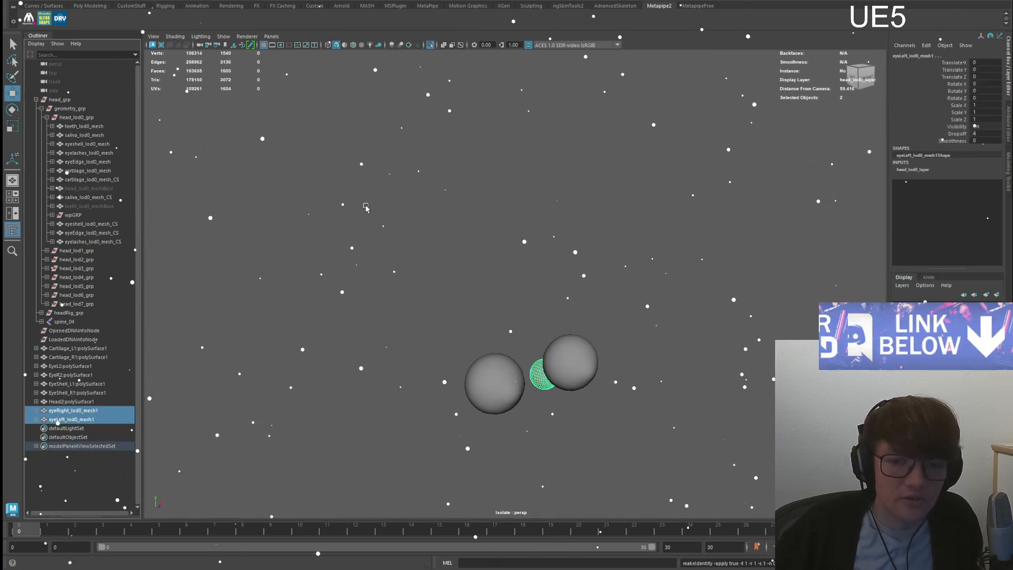
key("ctrl+z")
middle_click_drag(476, 248, 457, 158, "alt")
scroll(457, 158, "up", 3)
left_click_drag(369, 254, 491, 274, "alt")
middle_click_drag(327, 295, 453, 294, "alt")
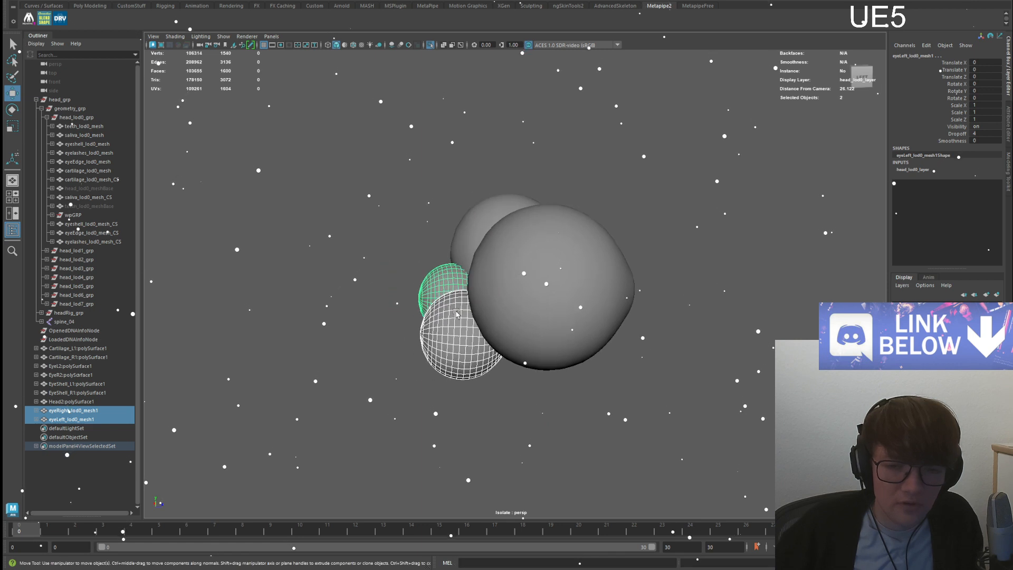
- Try a blend shape from EyeR2:polySurface1 onto eyeRight_lod0_mesh1, then delete that mesh's construction history
left_click(457, 311)
left_click(481, 322)
left_click(448, 343, "shift")
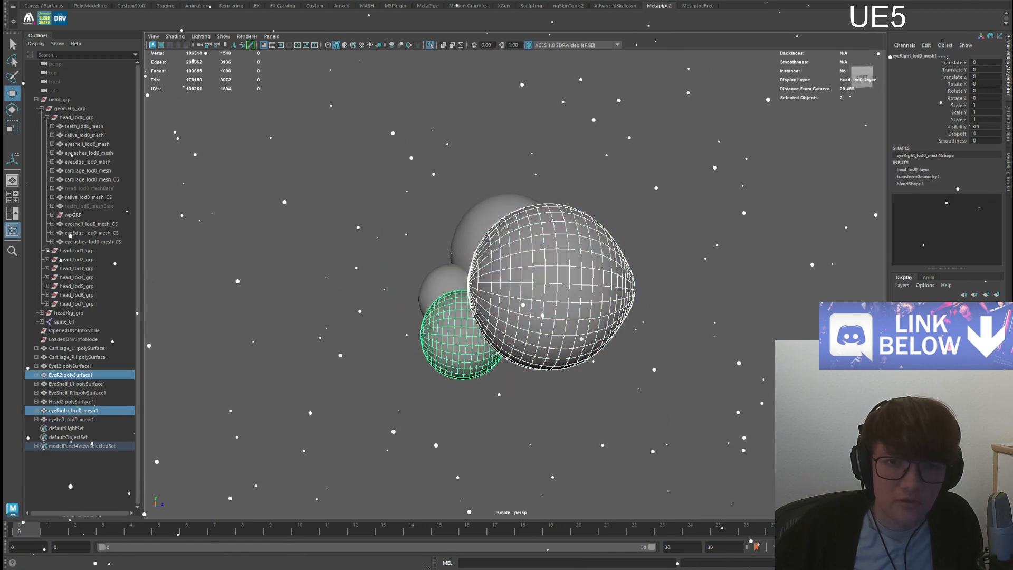
left_click(44, 19)
left_click(461, 338)
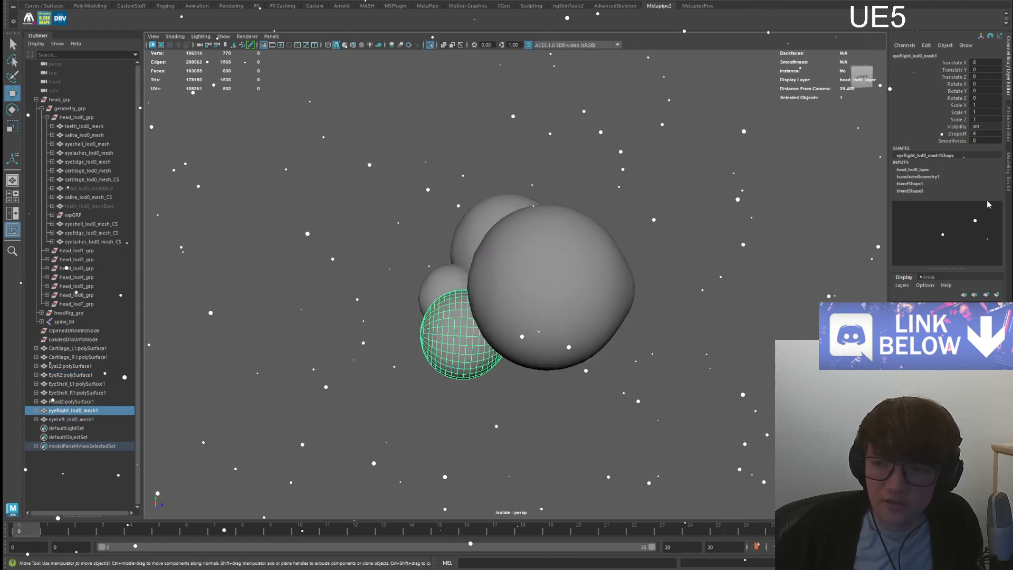
key("alt+shift+d")
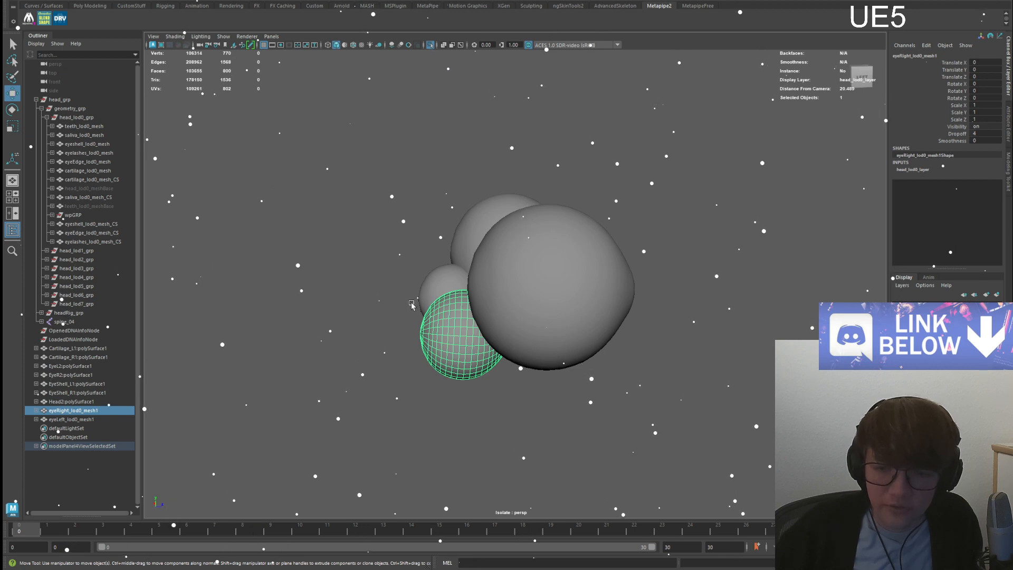
- Create a fresh blend shape from EyeR2:polySurface1 onto eyeRight_lod0_mesh1 and apply its polySurface1 weight fully
left_click(543, 311)
left_click(460, 341, "shift")
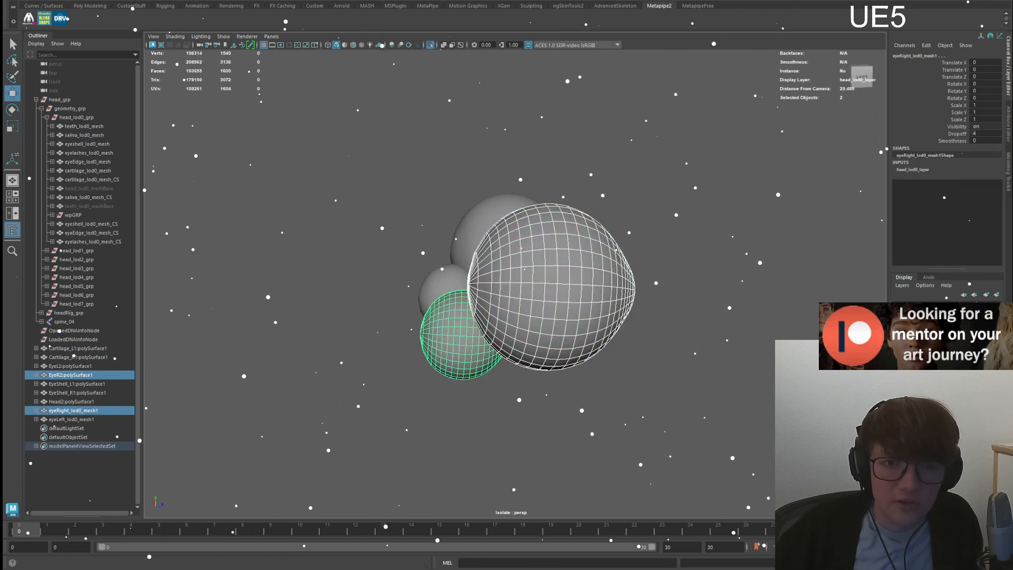
left_click(44, 19)
left_click(461, 339)
left_click(940, 178)
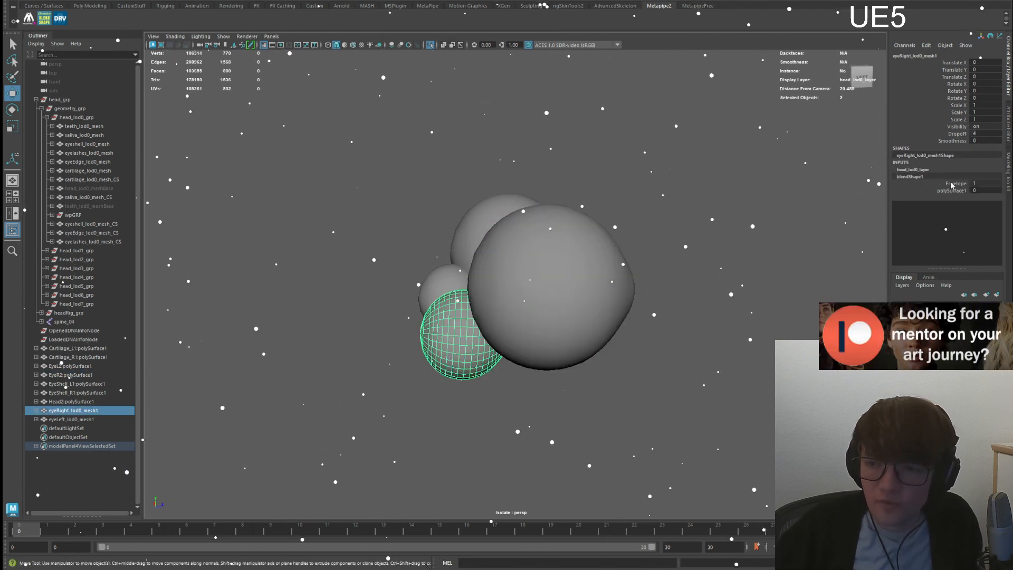
key("Return")
- Create a blend shape from EyeL2:polySurface1 onto eyeLeft_lod0_mesh1 and apply its polySurface1 weight fully
left_click_drag(433, 267, 481, 268, "alt")
middle_click_drag(480, 269, 562, 282, "alt")
scroll(549, 279, "up", 2)
left_click(520, 274)
left_click(454, 329, "shift")
left_click(520, 274)
left_click(472, 317)
left_click(520, 275)
left_click(473, 317, "shift")
left_click(520, 274)
left_click(459, 327, "shift")
left_click(44, 19)
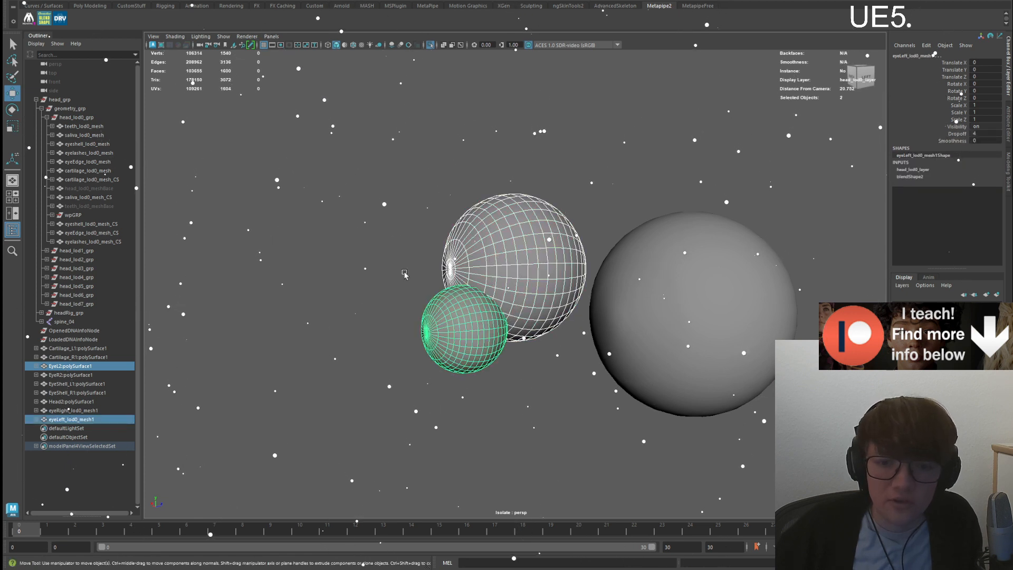
left_click(460, 323)
left_click(951, 178)
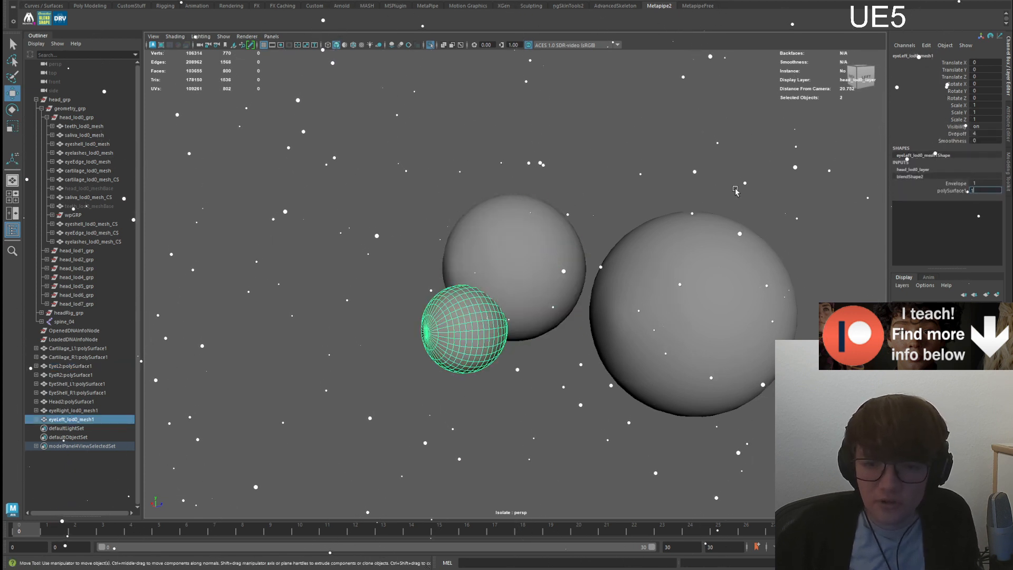
key("Return")
- Delete the history of eyeLeft_lod0_mesh1 and eyeRight_lod0_mesh1 and hide both meshes
left_click_drag(599, 163, 491, 190, "alt")
left_click(78, 411, "shift")
left_click_drag(499, 322, 437, 349, "alt")
key("h")
- Delete EyeL2:polySurface1 and EyeR2:polySurface1, then show the two hidden duplicated eyes again
left_click(121, 376)
left_click(121, 366, "shift")
key("Delete")
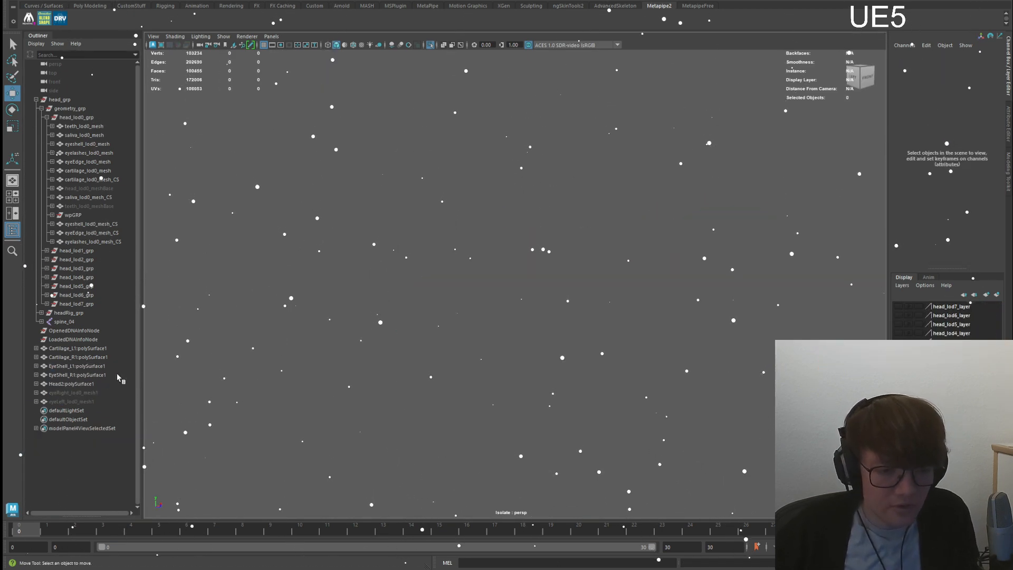
left_click(80, 396)
left_click(81, 401, "shift")
key("h")
- Rename eyeRight_lod0_mesh1 as Eye_R and eyeLeft_lod0_mesh1 as Eye_L
double_click(72, 395)
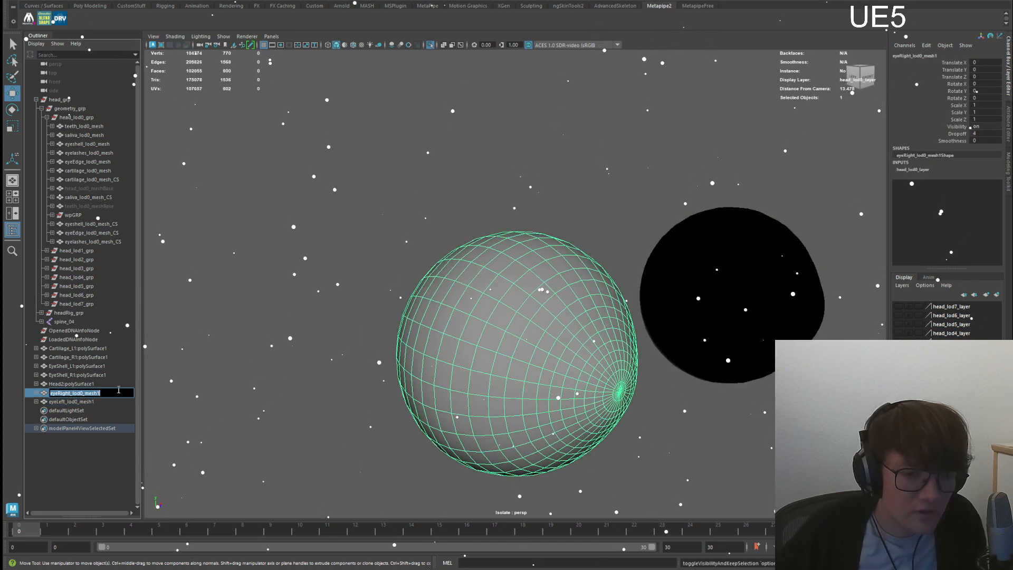
type("eye_")
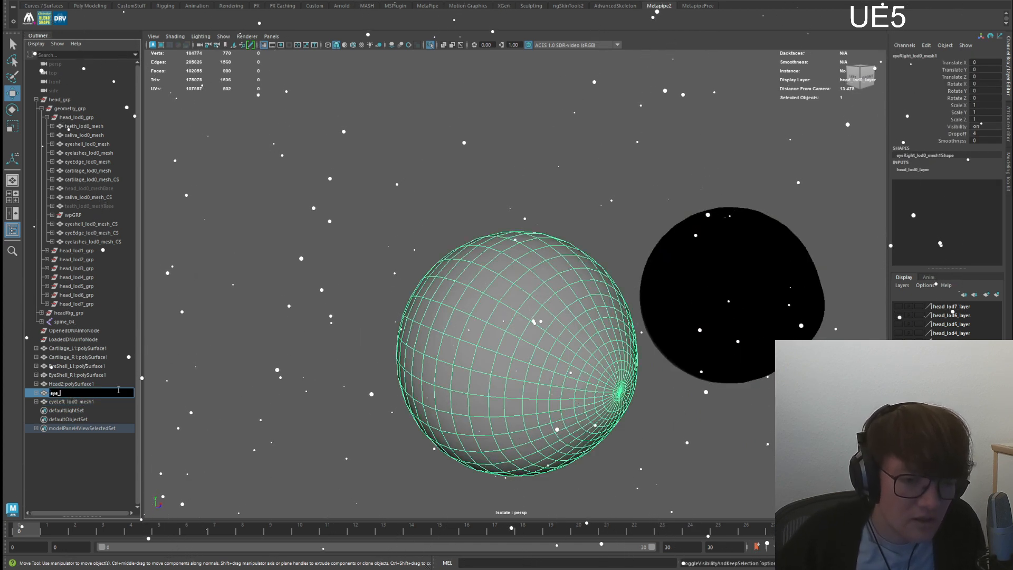
type("R")
key("Return")
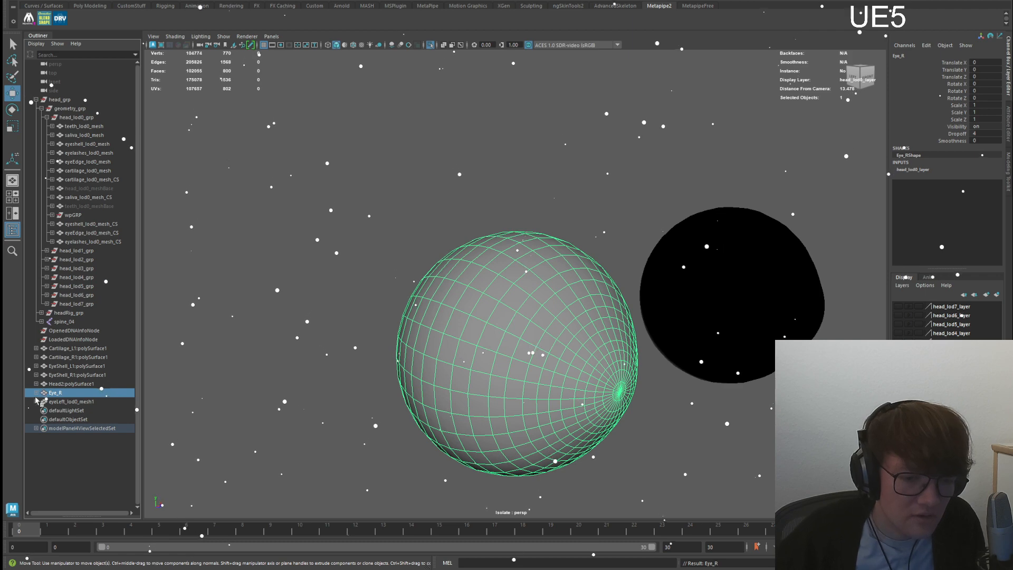
double_click(64, 403)
key("Return")
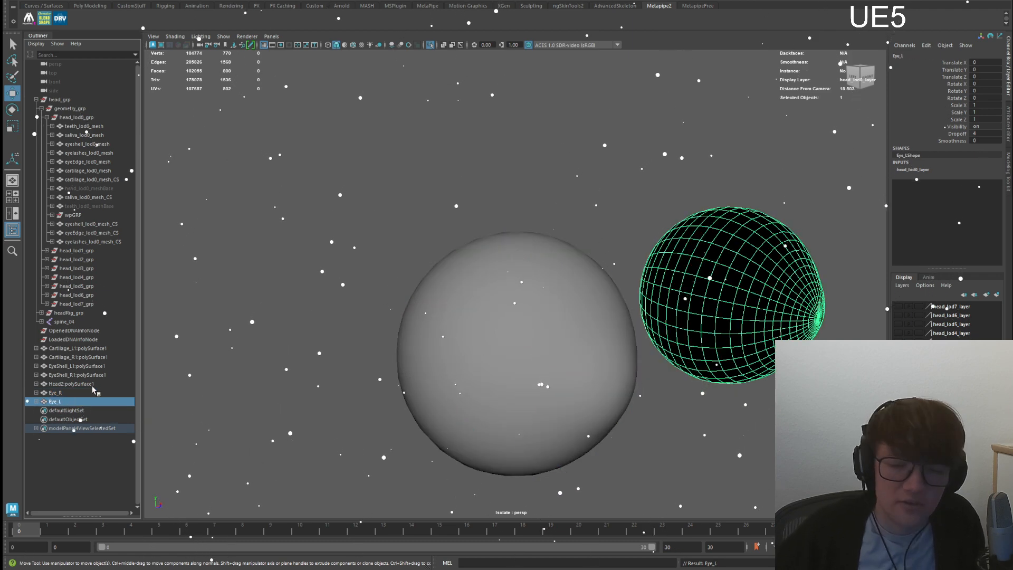
- Inspect the two eyes from above, then undo their renaming and the deletion of EyeL2:polySurface1 and EyeR2:polySurface1
left_click(442, 183)
left_click_drag(694, 295, 562, 324, "alt")
left_click(605, 280)
middle_click_drag(562, 324, 777, 243, "alt")
left_click_drag(777, 242, 762, 308, "alt")
middle_click_drag(762, 308, 635, 295, "alt")
key("ctrl+z")
key("ctrl+z")
key("ctrl+z")
key("ctrl+z")
key("ctrl+z")
key("ctrl+z")
key("ctrl+z")
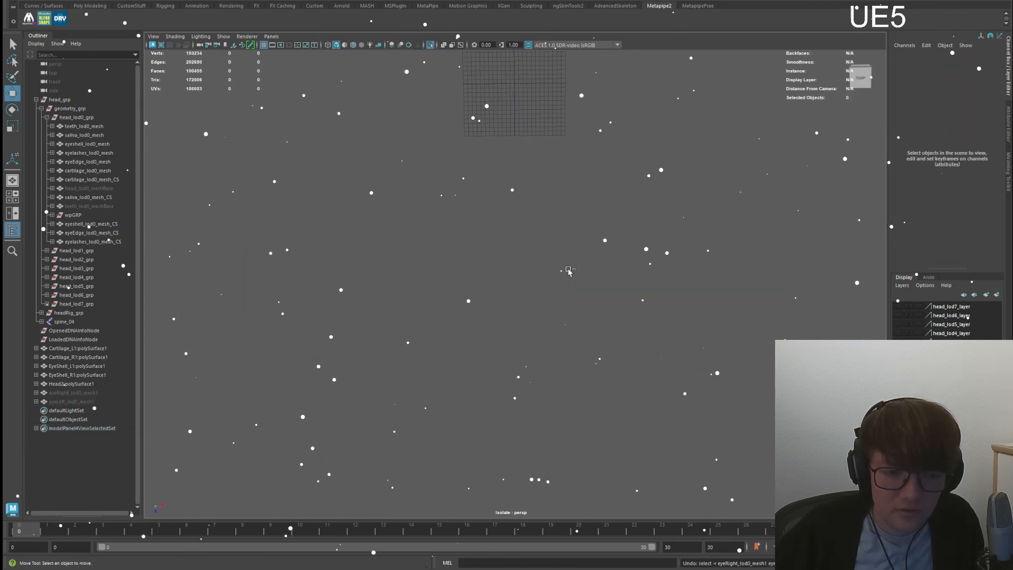
- Toggle the visibility of the four eye meshes to compare them, then delete EyeL2:polySurface1 and EyeR2:polySurface1
left_click(86, 410, "ctrl")
left_click(88, 420, "ctrl")
key("h")
key("h")
key("h")
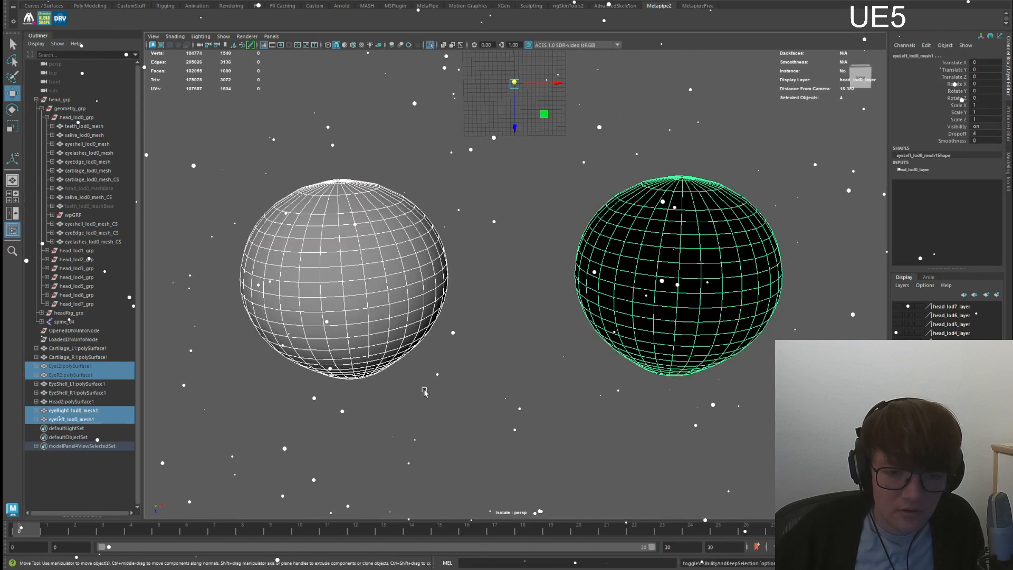
left_click_drag(470, 437, 467, 339, "alt")
key("h")
key("h")
left_click(84, 367)
left_click(88, 375, "shift")
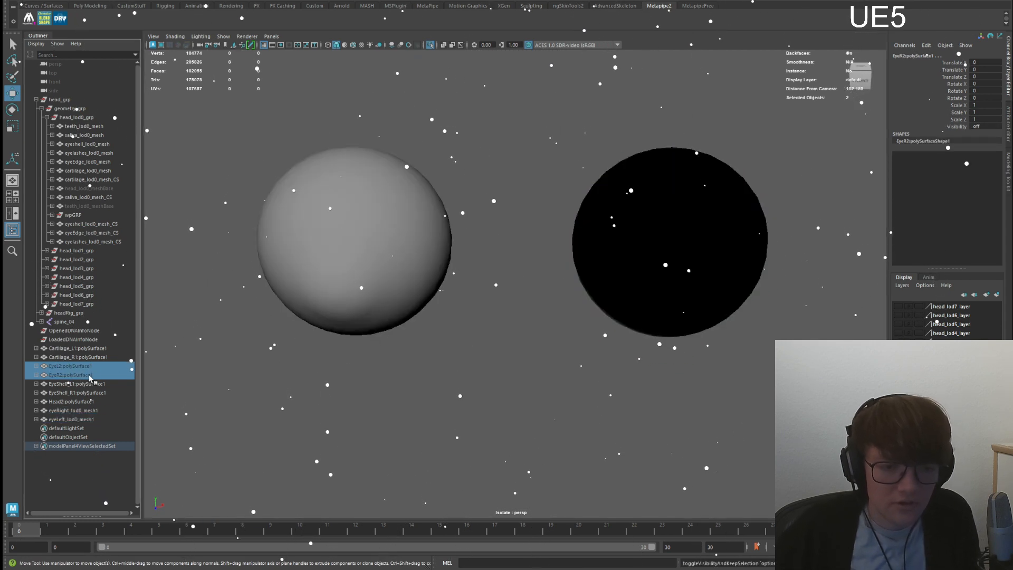
key("Delete")
- Reverse the normals of eyeLeft_lod0_mesh1 and soften its edges
left_click(600, 274)
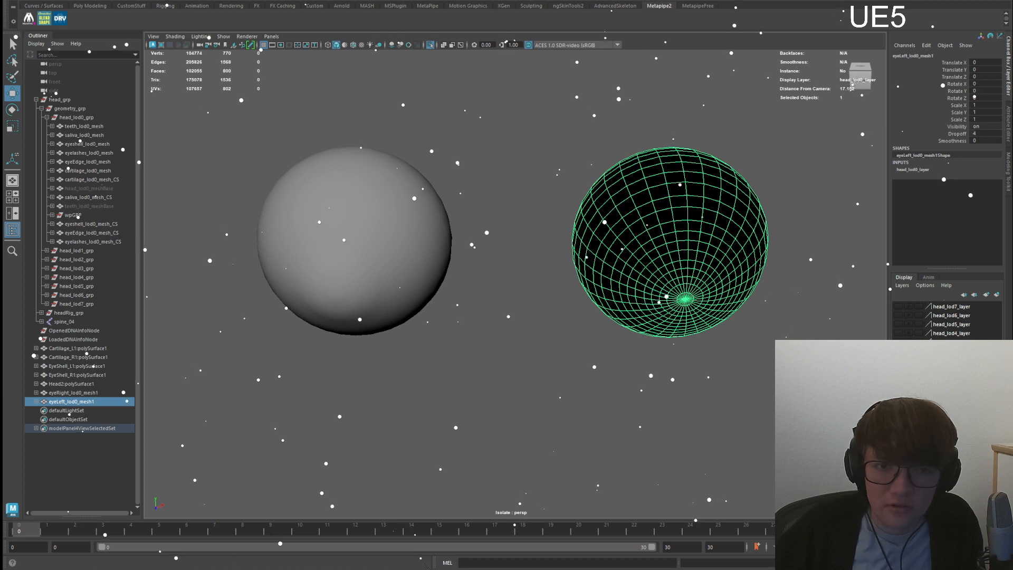
left_click(286, 62)
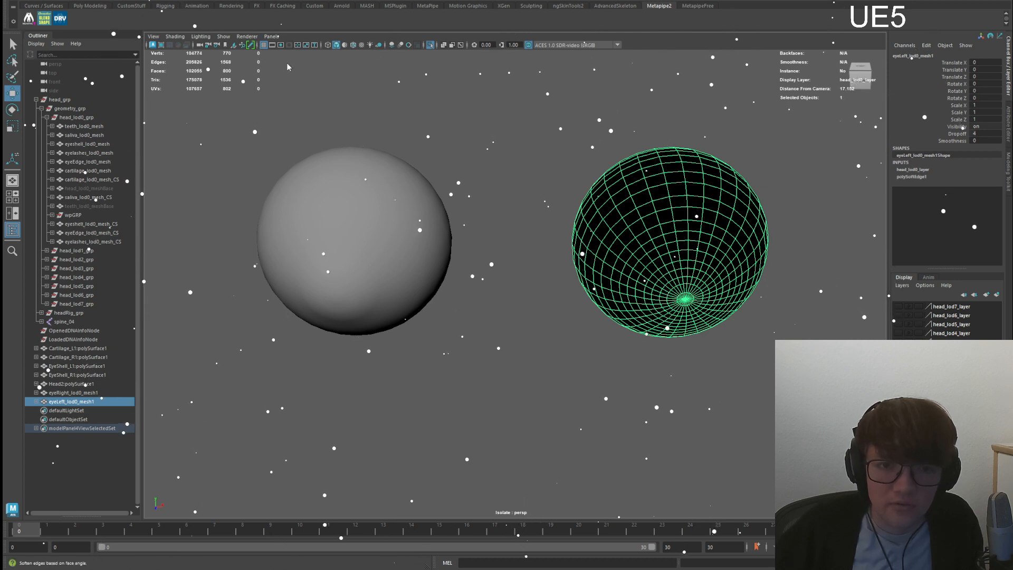
left_click(286, 22)
left_click(528, 221)
left_click(600, 264)
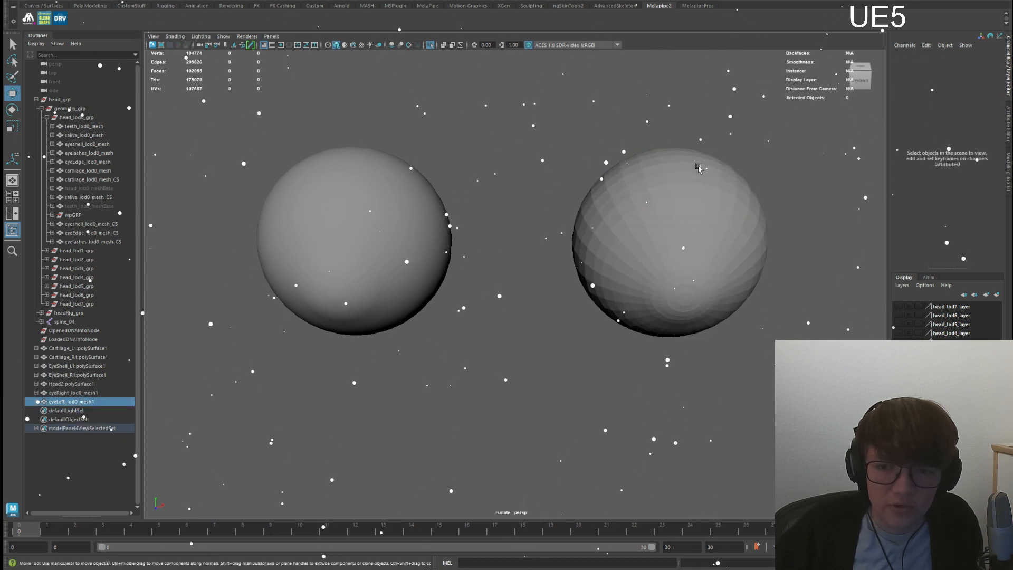
left_click(488, 204)
left_click_drag(480, 185, 514, 165, "alt")
middle_click_drag(514, 166, 558, 199, "alt")
- Freeze the transformations of eyeLeft_lod0_mesh1 and eyeRight_lod0_mesh1 together
left_click(700, 241)
left_click(439, 254, "shift")
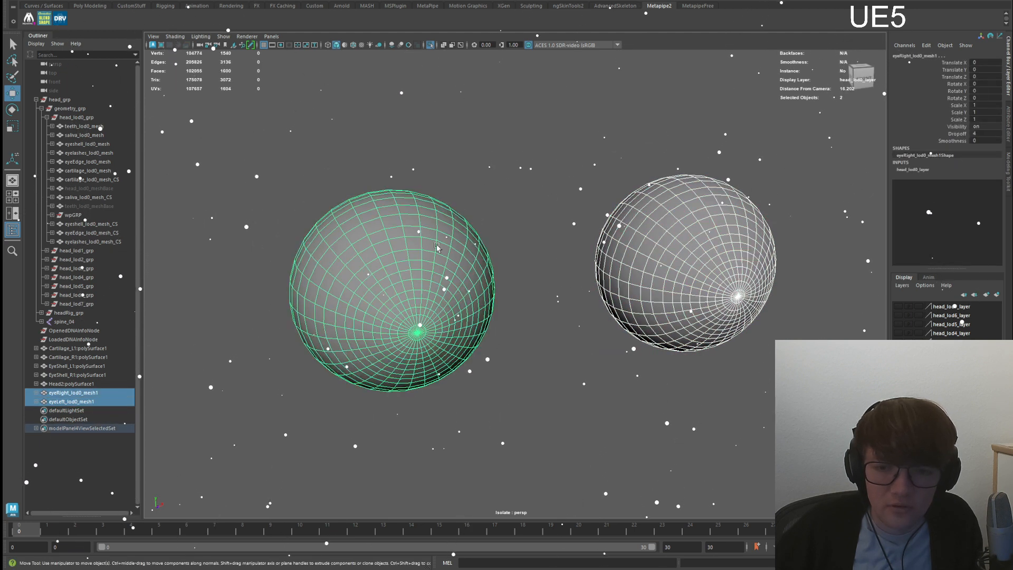
left_click(119, 15)
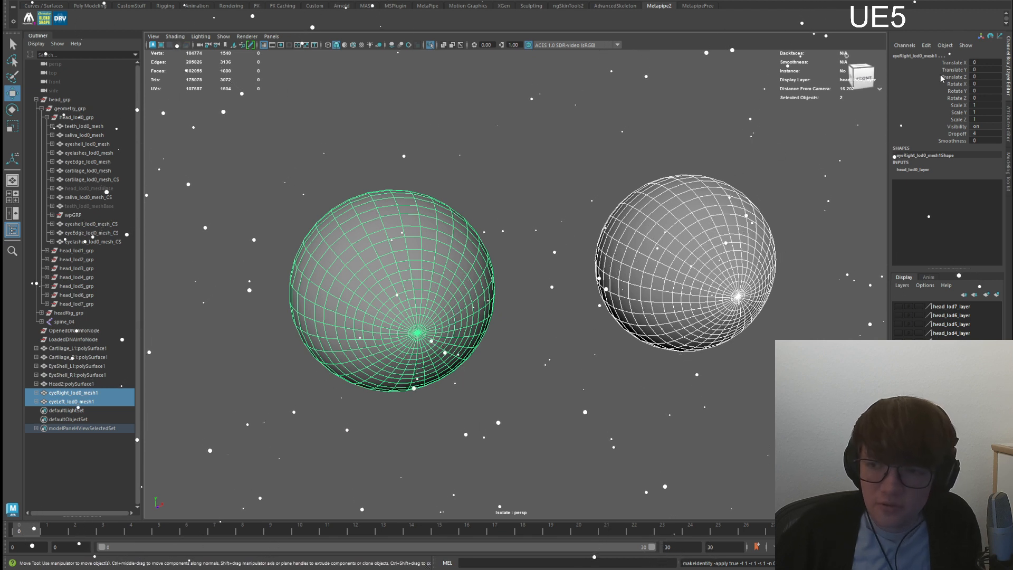
left_click(961, 62)
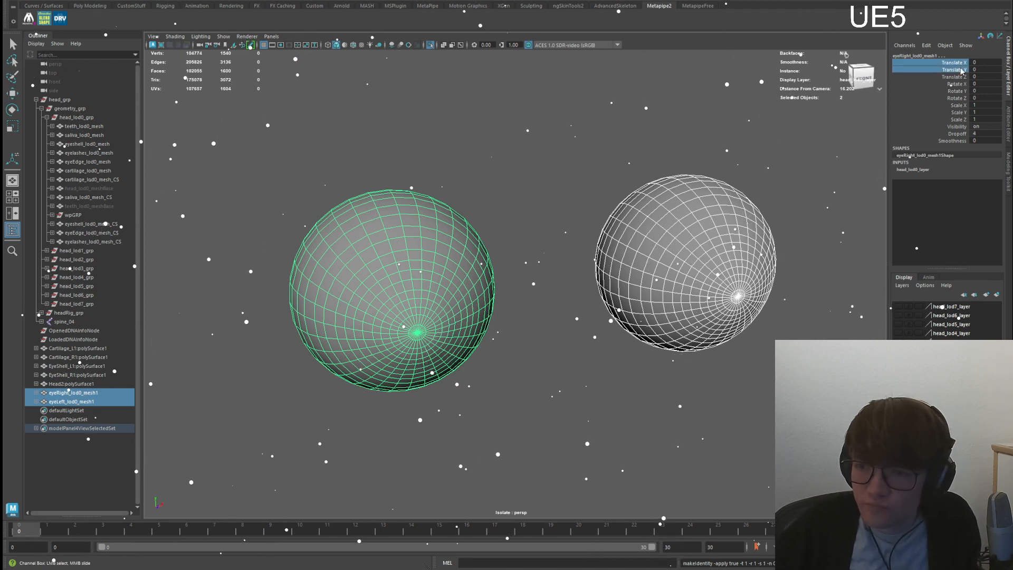
left_click_drag(960, 63, 958, 120)
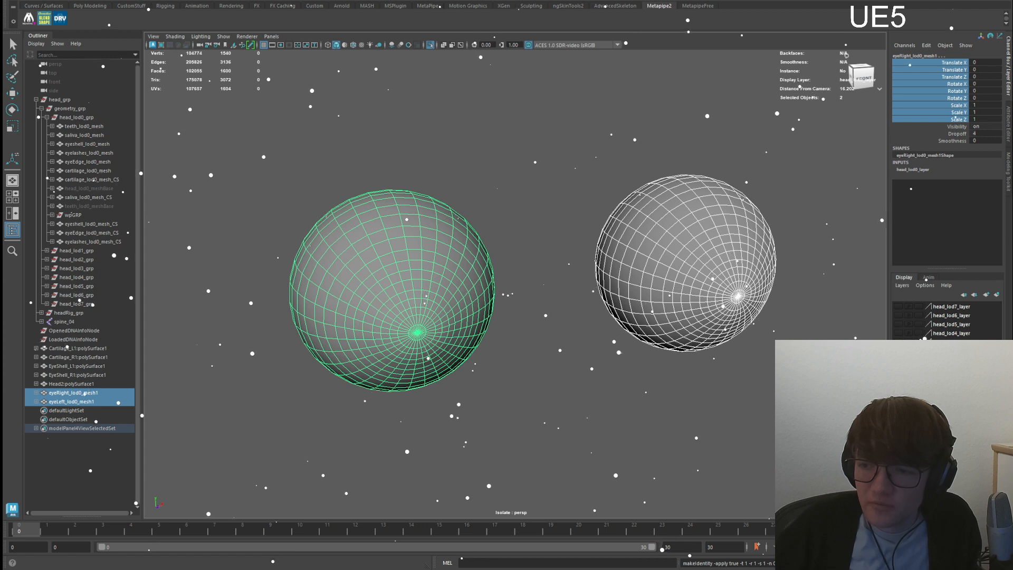
left_click(823, 127)
key("ctrl+z")
left_click(956, 63)
left_click_drag(956, 65, 957, 121)
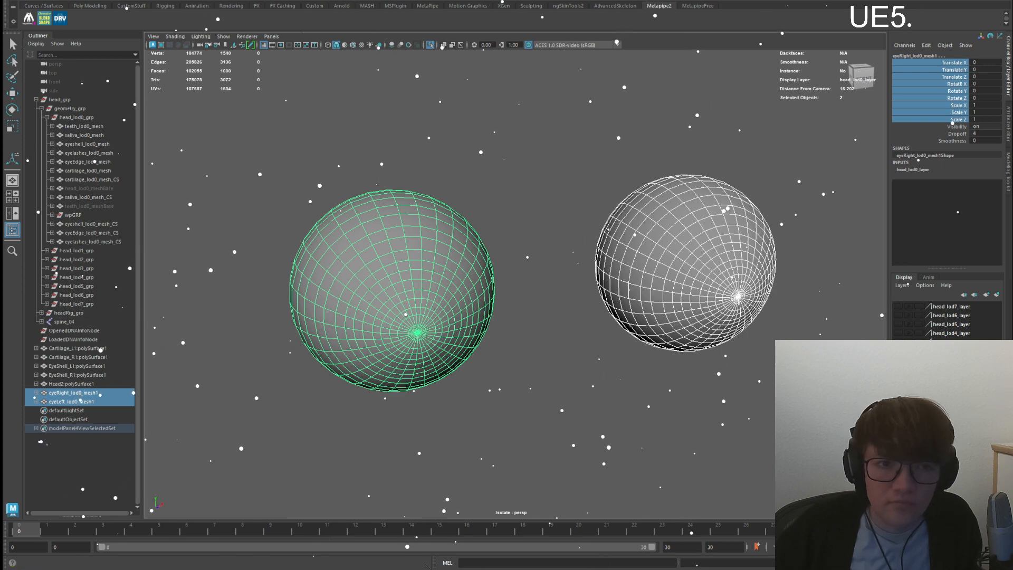
key("w")
left_click(538, 129)
- Lock the translate, rotate and scale channels of eyeRight_lod0_mesh1 and eyeLeft_lod0_mesh1
left_click(390, 248)
left_click(701, 233, "shift")
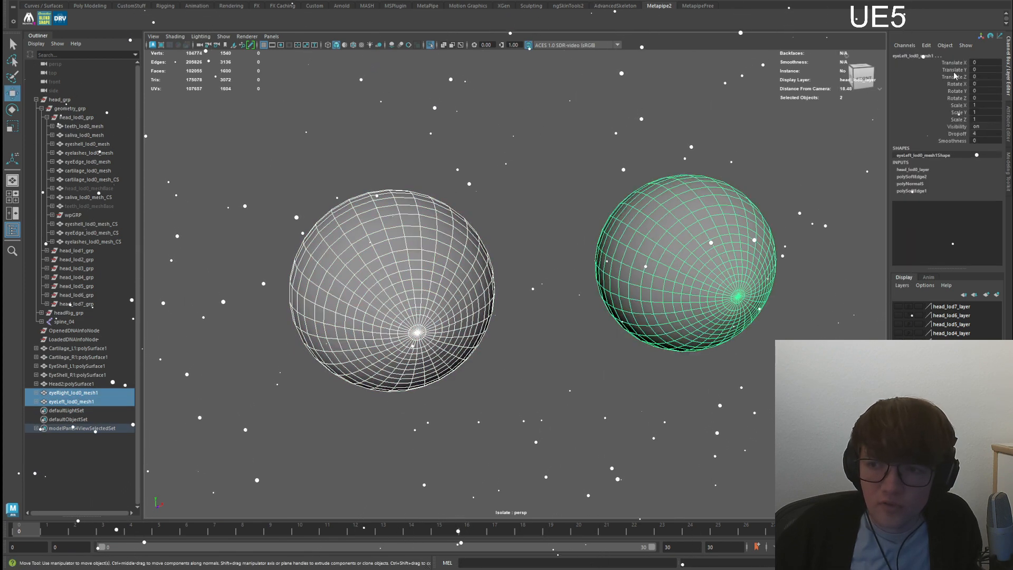
left_click_drag(957, 63, 962, 125)
left_click(963, 69)
left_click_drag(961, 63, 959, 121)
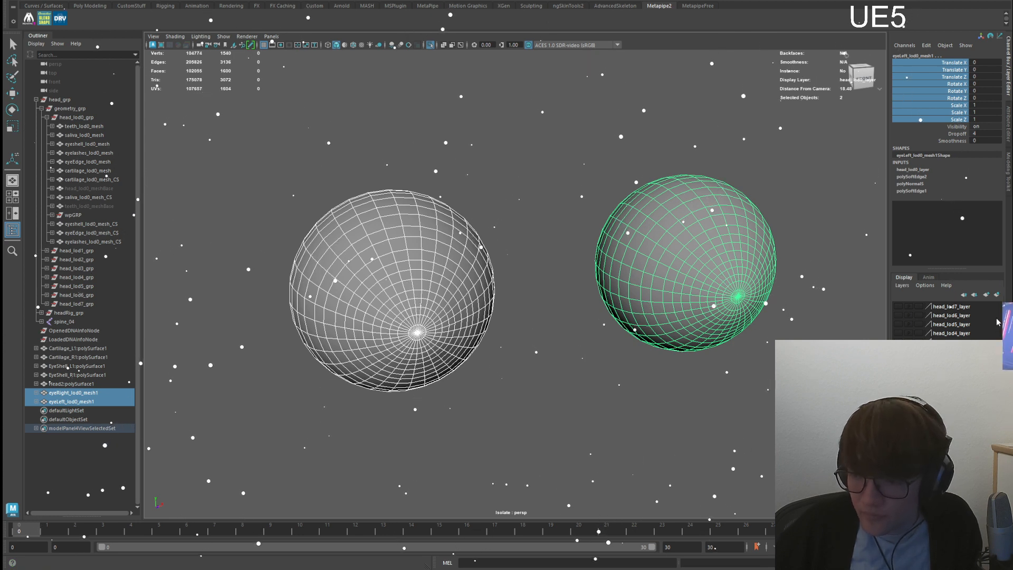
left_click(507, 202)
- Examine the shading and wireframe of both eye meshes from several angles, selecting them together for comparison
left_click_drag(507, 203, 473, 232, "alt")
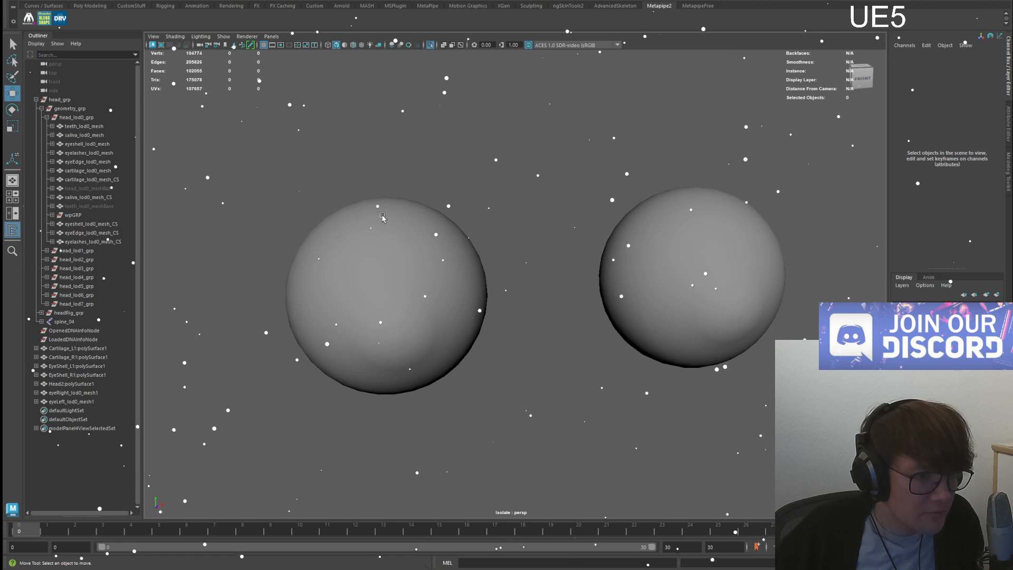
left_click_drag(441, 211, 439, 207, "alt")
left_click(410, 230)
key("q")
left_click(614, 232, "shift")
mouse_move(554, 221)
left_mouse_down("alt")
mouse_move(520, 228)
mouse_move(533, 199)
mouse_move(542, 205)
left_mouse_up("alt")
left_click(520, 227)
left_click(454, 228)
left_click(614, 228, "shift")
left_click_drag(379, 259, 410, 257, "alt")
left_click(519, 232)
left_click(458, 238)
left_click(610, 230, "shift")
mouse_move(543, 220)
left_mouse_down("alt")
mouse_move(554, 221)
mouse_move(526, 220)
left_mouse_up("alt")
key("w")
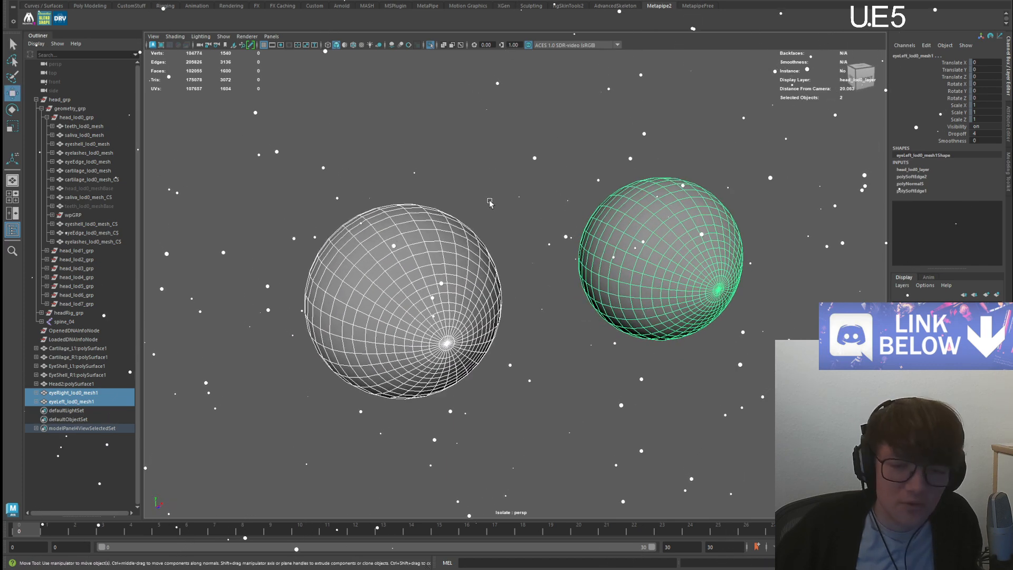
- Rename eyeRight_lod0_mesh1 as Eye_R and eyeLeft_lod0_mesh1 as Eye_L
double_click(96, 393)
type("Eye_R")
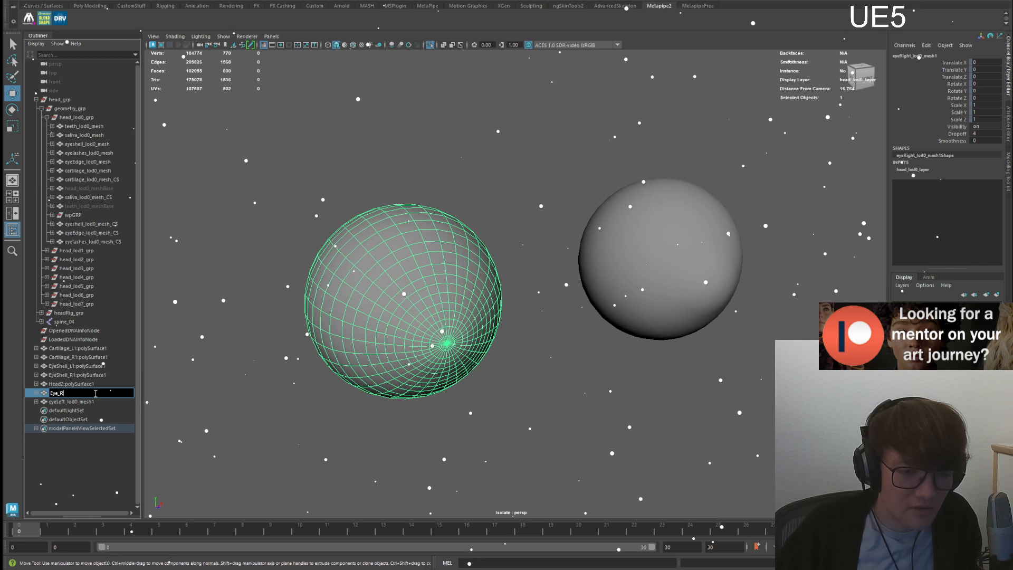
key("Return")
double_click(88, 402)
type("Eye_L")
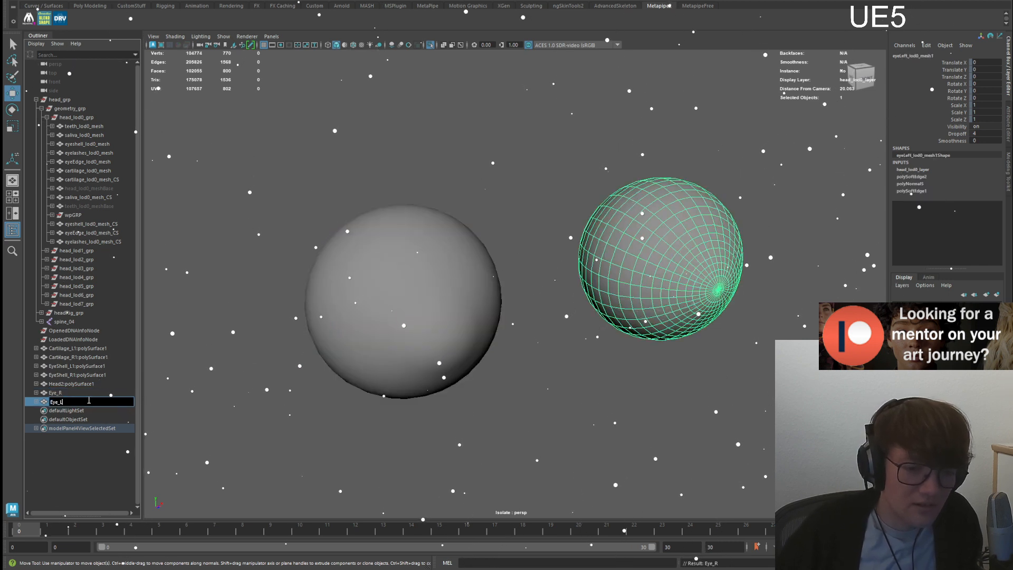
key("Return")
left_click(73, 392, "shift")
- Rename the imported left and right cartilage meshes Cartilage_L2 and Cartilage_R2, and the left eye shell EyeShell_L2, dropping their polySurface suffixes
double_click(86, 349)
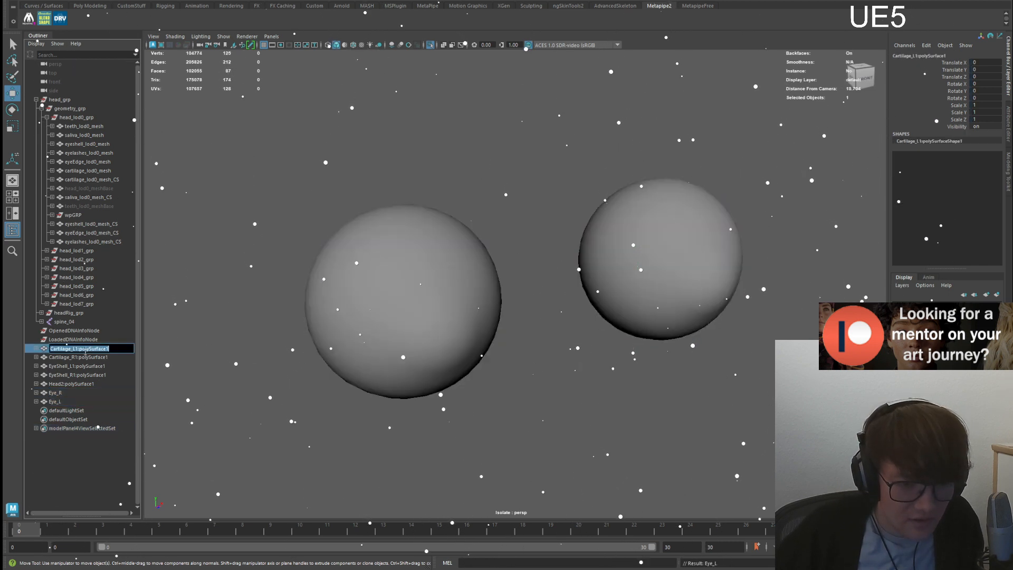
left_click_drag(75, 350, 166, 345)
left_click(98, 349)
left_click_drag(76, 349, 118, 352)
key("BackSpace")
key("Return")
double_click(78, 358)
type("2")
key("Return")
double_click(84, 366)
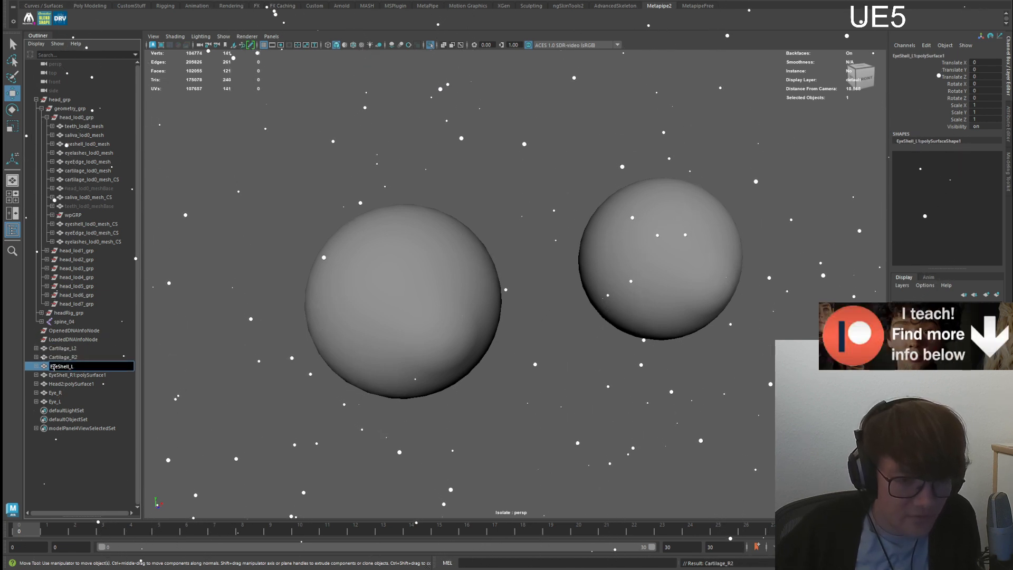
type("2")
key("Return")
- Add the prefix A to the names Cartilage_L2, Cartilage_R2 and EyeShell_L2
double_click(51, 349)
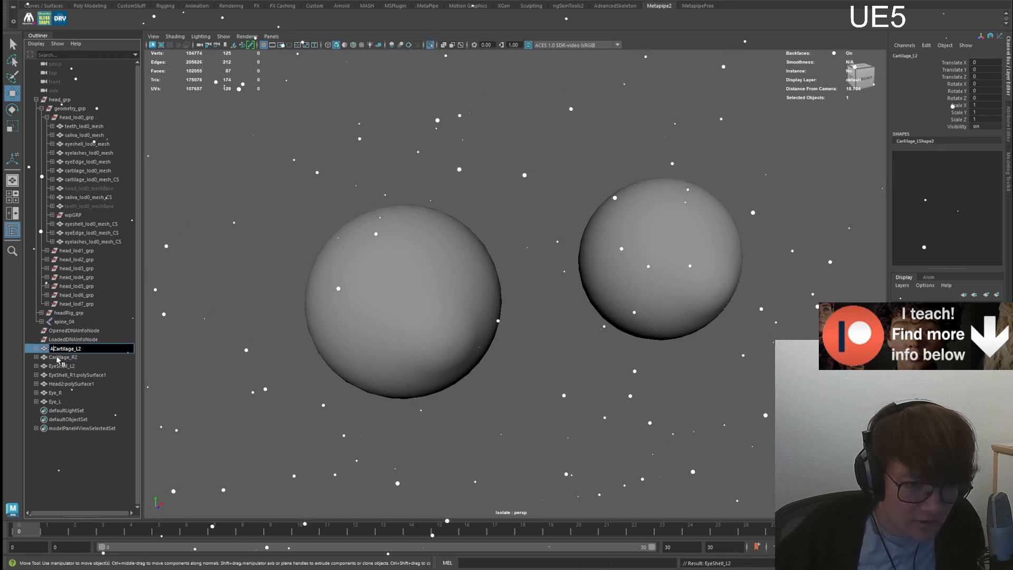
type("A")
key("Return")
double_click(56, 358)
type("A")
key("Return")
double_click(53, 366)
left_click(51, 366)
type("A")
key("Return")
- Rename the right eye shell AEyeShell_R and shorten the other three prefixed names to AEyeShell_L, ACartilage_R and ACartilage_L
double_click(54, 376)
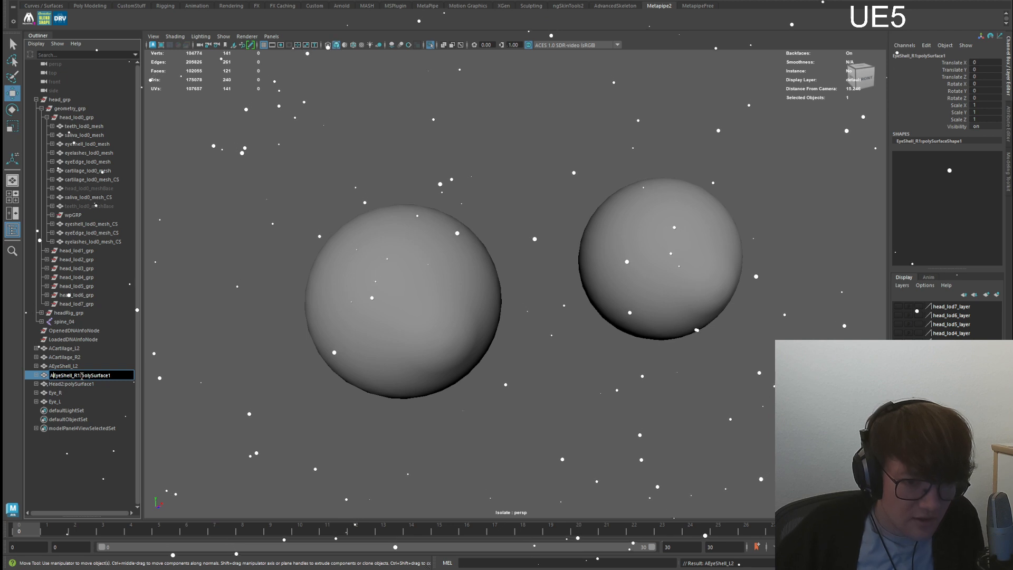
type("AEyeShell_R")
key("Return")
left_click(87, 368)
key("Return")
double_click(90, 357)
left_click(90, 357)
key("BackSpace")
key("Return")
double_click(91, 350)
key("Return")
- Rename the imported head mesh AHead and the two eye meshes AEye_R and AEye_L
double_click(77, 384)
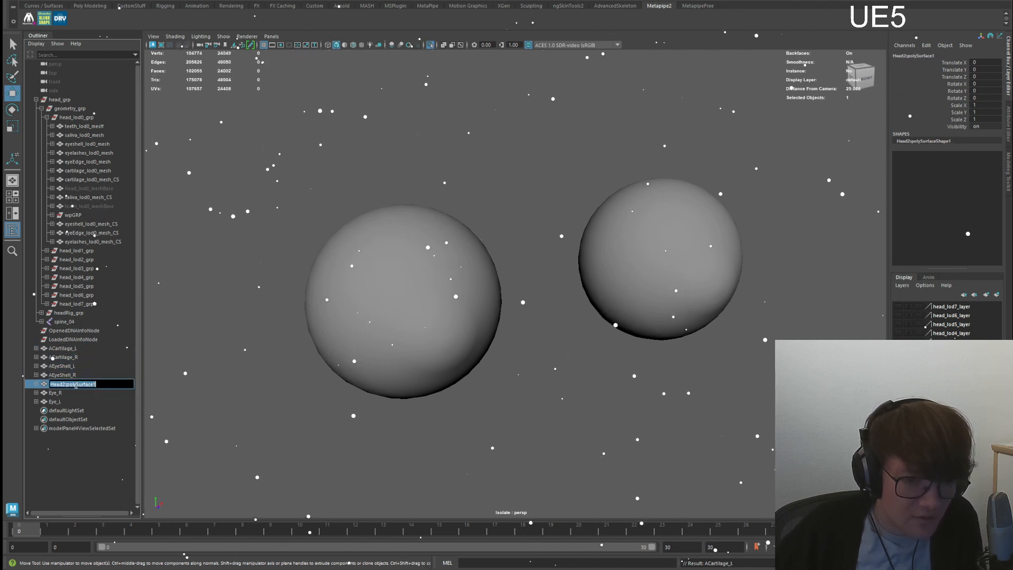
type("AHead")
key("Return")
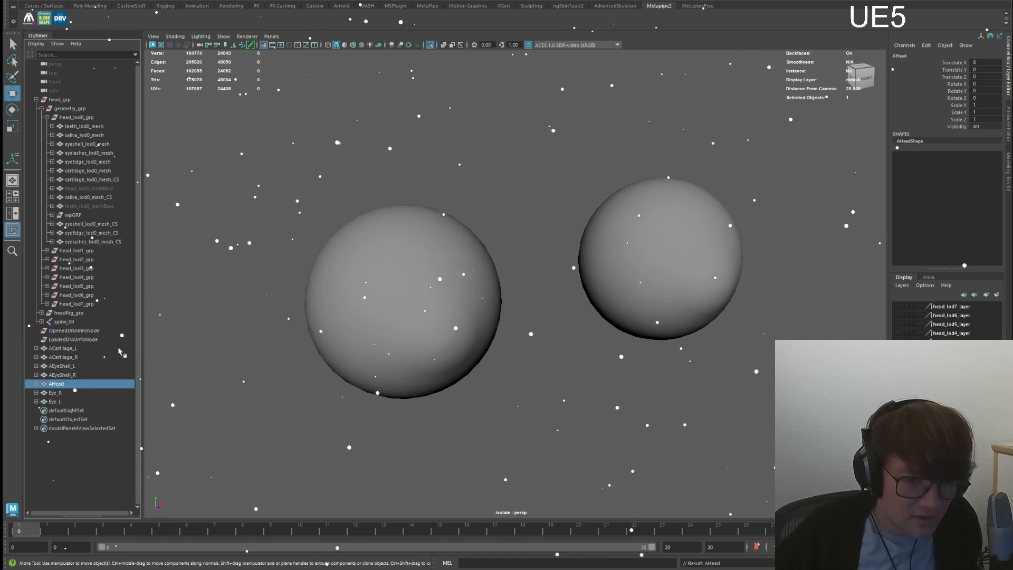
double_click(56, 393)
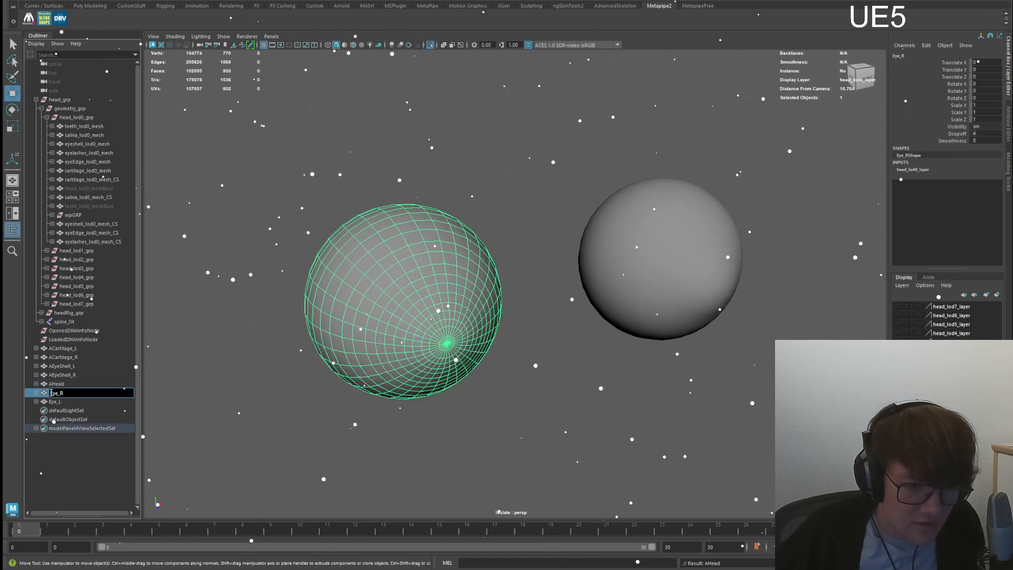
type("A")
double_click(52, 402)
left_click(51, 401)
type("A")
left_click(69, 395)
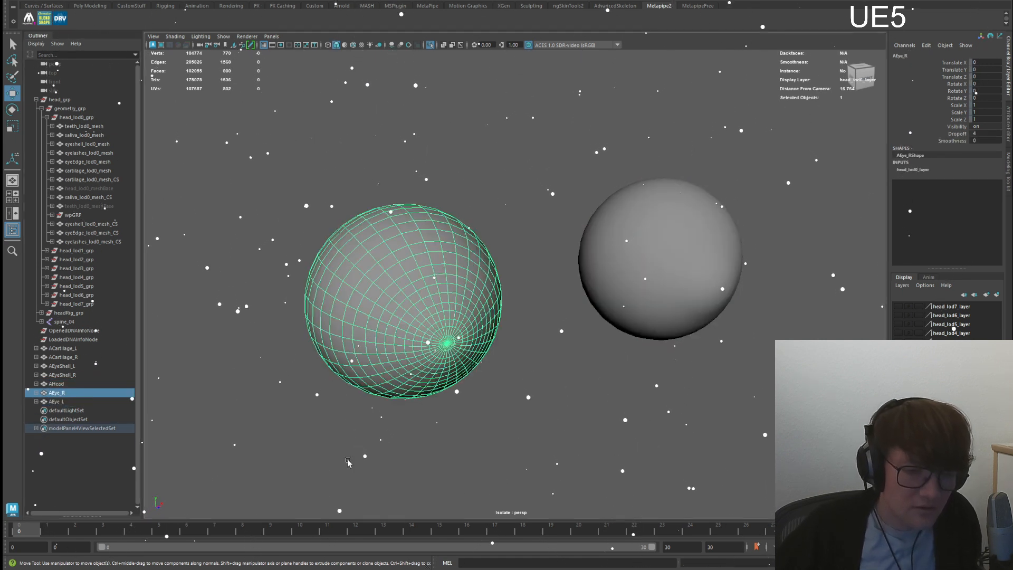
left_click(347, 463)
- Leave the isolated view and hide ACartilage_L, ACartilage_R, AEyeShell_L and AEyeShell_R
key("ctrl+1")
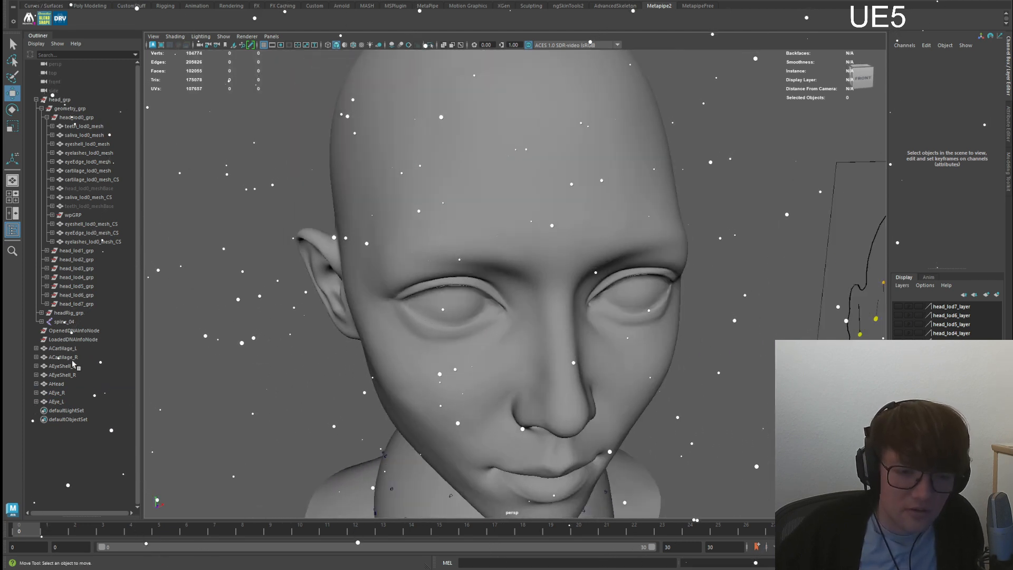
left_click_drag(70, 393, 72, 403)
left_click_drag(459, 327, 544, 314, "alt")
right_click_drag(544, 314, 628, 323, "alt")
left_click_drag(71, 376, 73, 350)
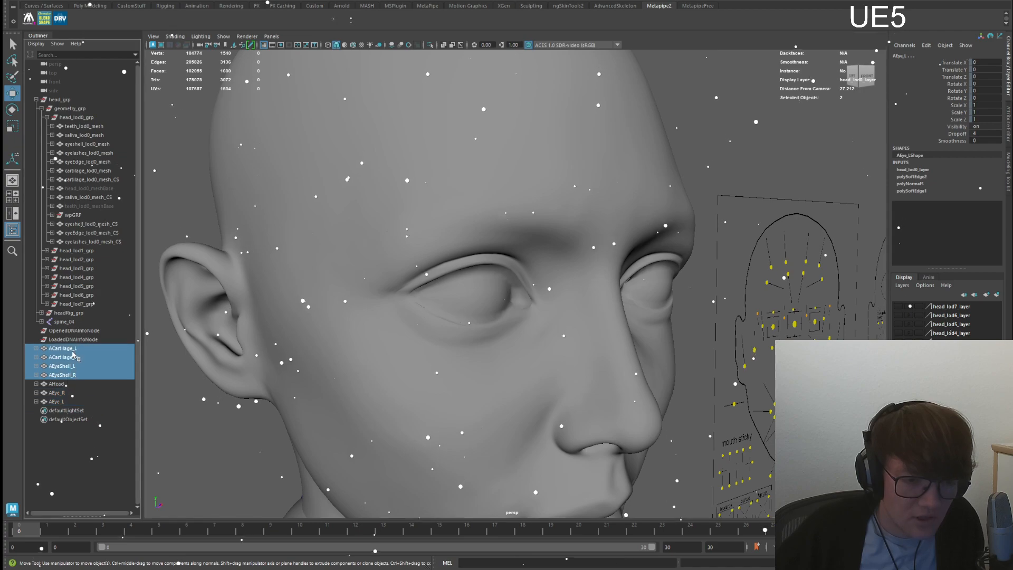
key("h")
- Check the imported head and eyes from several angles, and select AHead, AEye_R and AEye_L together
left_click_drag(670, 317, 638, 319, "alt")
right_click_drag(639, 319, 591, 315, "alt")
left_click_drag(591, 316, 549, 311, "alt")
right_click_drag(549, 310, 570, 303, "alt")
left_click_drag(384, 240, 634, 308)
right_click_drag(633, 308, 591, 303, "alt")
left_click(397, 259)
left_click(333, 210)
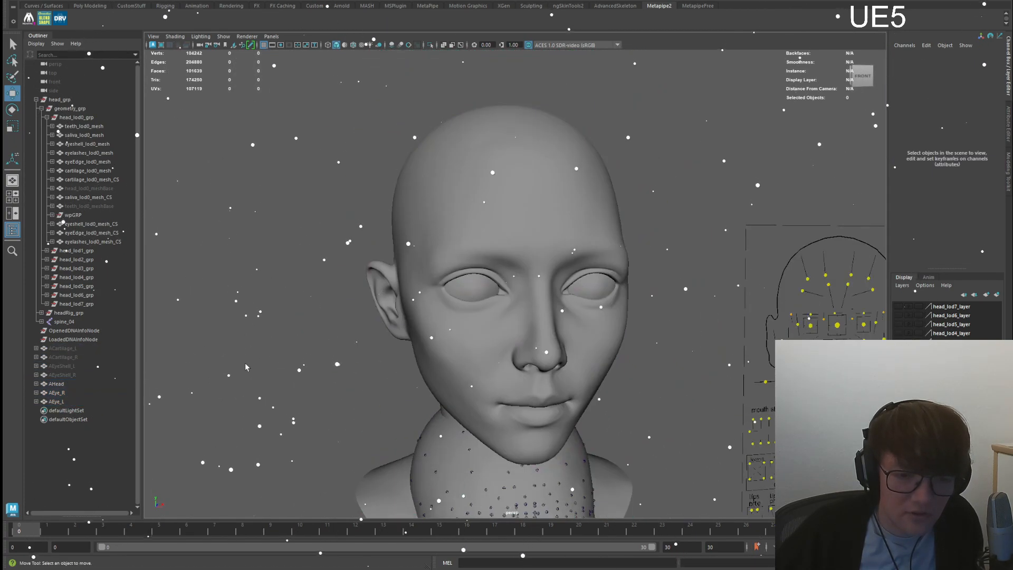
left_click_drag(170, 386, 124, 373, "alt")
left_click_drag(65, 386, 65, 402)
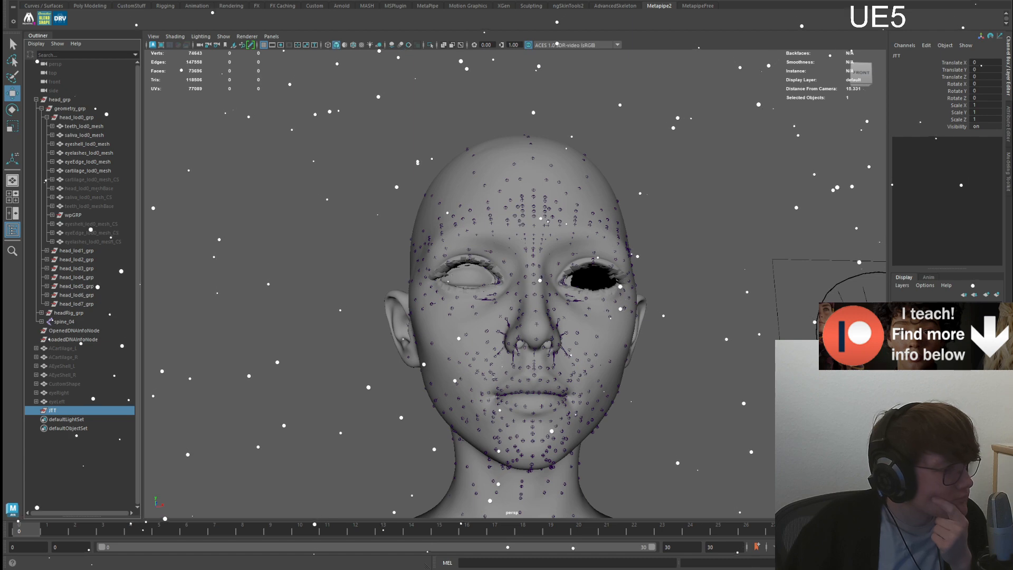
- Inspect eyeshell_lod0_mesh and the wrap group of head_lod0_grp, each in isolation
scroll(395, 285, "up", 5)
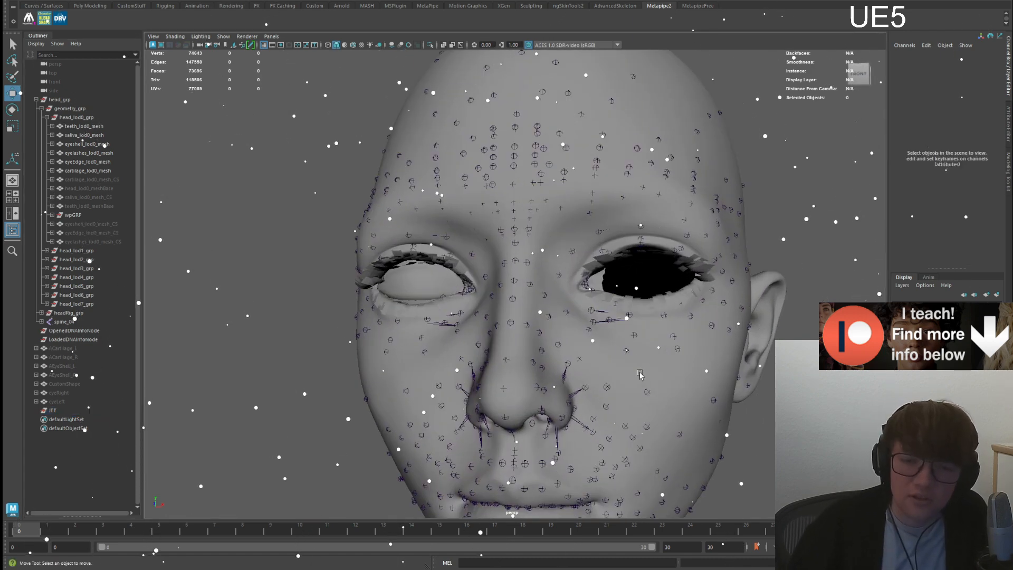
left_click(395, 285)
key("ctrl+1")
left_click_drag(438, 293, 477, 302, "alt")
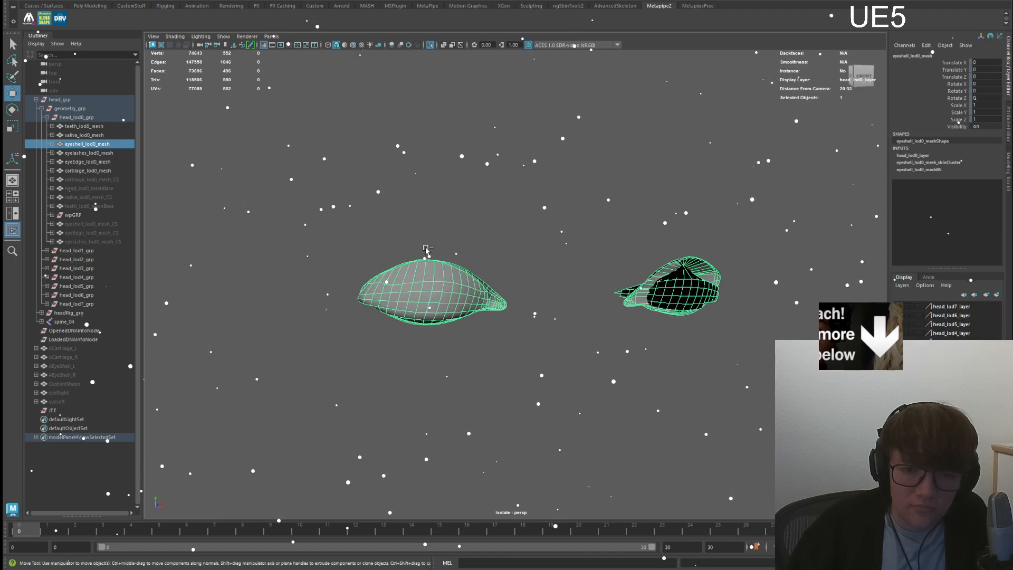
key("ctrl+1")
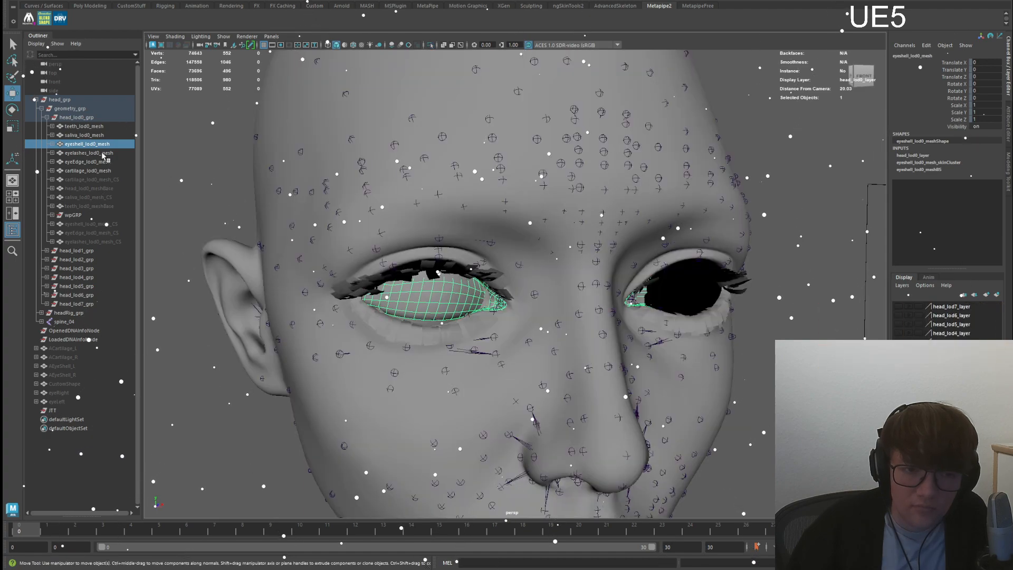
left_click(87, 215)
key("ctrl+1")
left_click_drag(493, 267, 455, 268, "alt")
key("ctrl+1")
- Check the eye shell and eyelash meshes and hide eyelashes_lod0_mesh
left_click(105, 146)
left_click(105, 152, "ctrl")
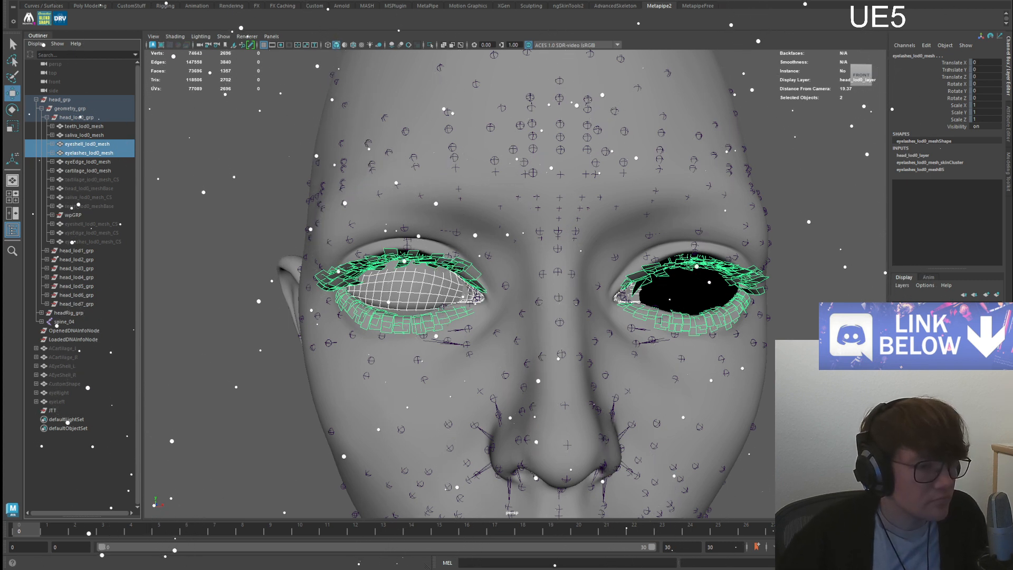
left_click(398, 230)
scroll(528, 285, "up", 3)
left_click_drag(591, 285, 462, 311, "alt")
left_click(406, 279)
scroll(470, 317, "up", 3)
key("h")
- Hide eyeshell_lod0_mesh around both eyes, keeping eyelashes_lod0_mesh hidden
left_click(485, 357)
left_click_drag(485, 357, 446, 338, "alt")
scroll(446, 338, "down", 4)
middle_click_drag(417, 280, 316, 270, "alt")
left_click(660, 288)
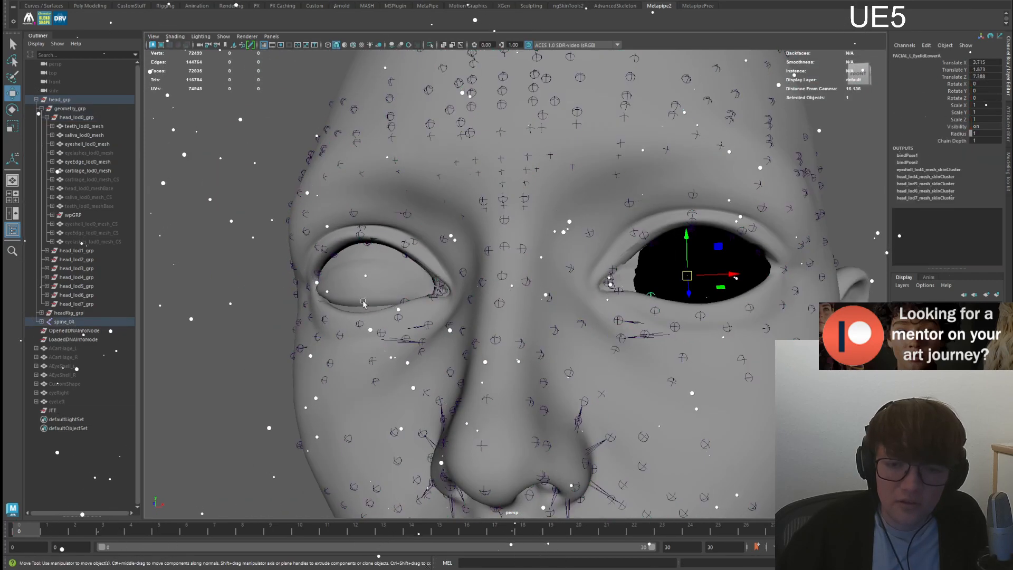
left_click_drag(660, 287, 399, 303, "alt")
left_click(87, 144)
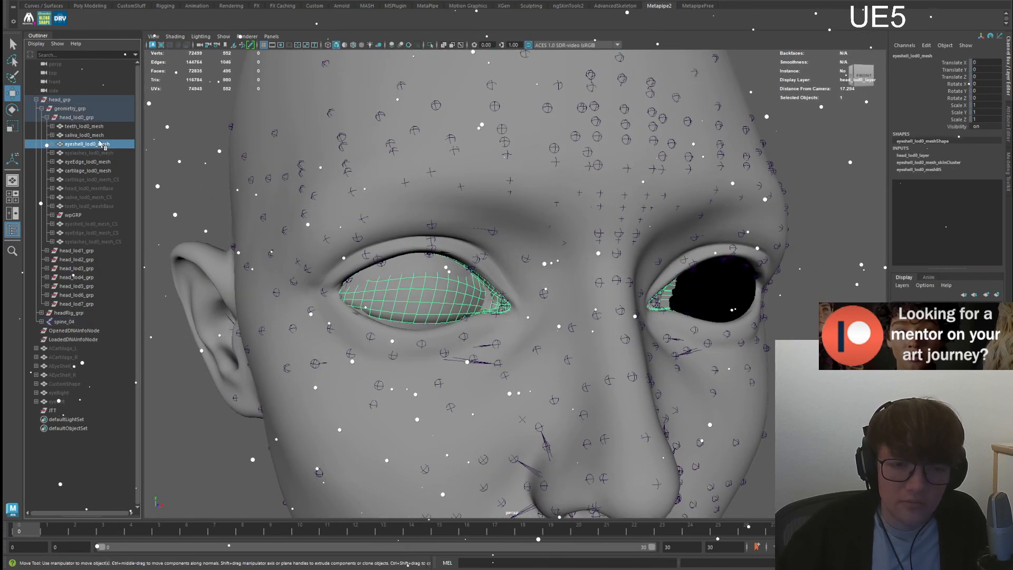
left_click(99, 152)
key("h")
key("h")
left_click(101, 145)
left_click_drag(171, 176, 147, 162, "alt")
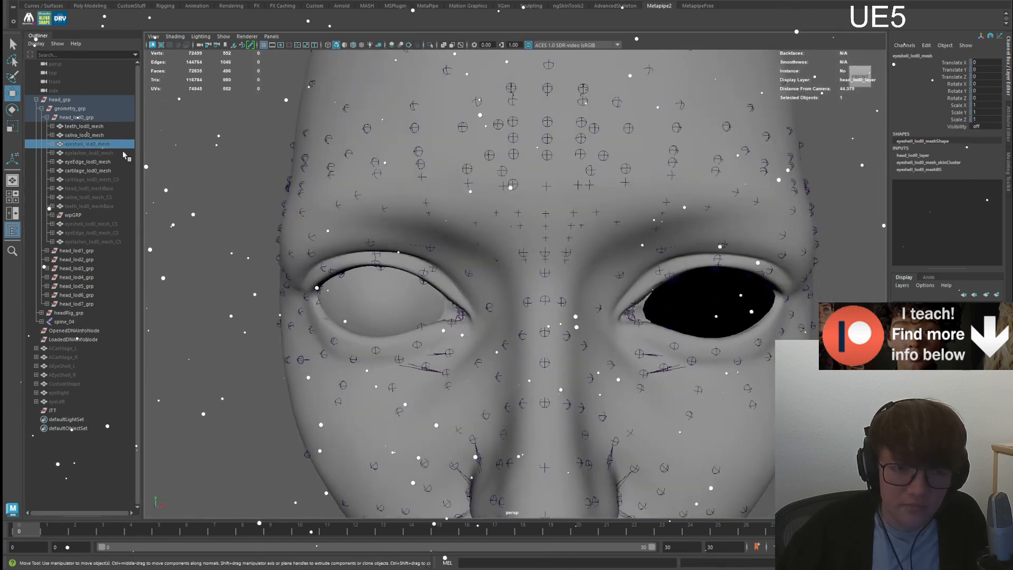
- Examine the teeth, eyeEdge and cartilage meshes around the eyes, and toggle the visibility of cartilage_lod0_mesh_CS
left_click(90, 127)
left_click(94, 162)
left_click(94, 171)
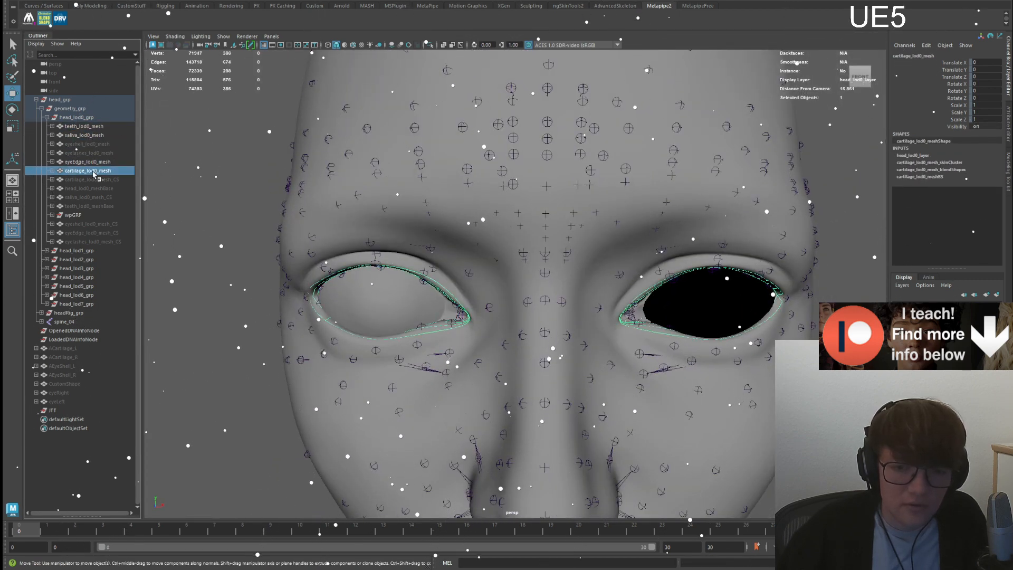
left_click_drag(573, 346, 443, 282, "alt")
scroll(641, 353, "up", 6)
scroll(443, 282, "down", 5)
scroll(443, 281, "down", 5)
left_click(95, 188)
key("h")
key("h")
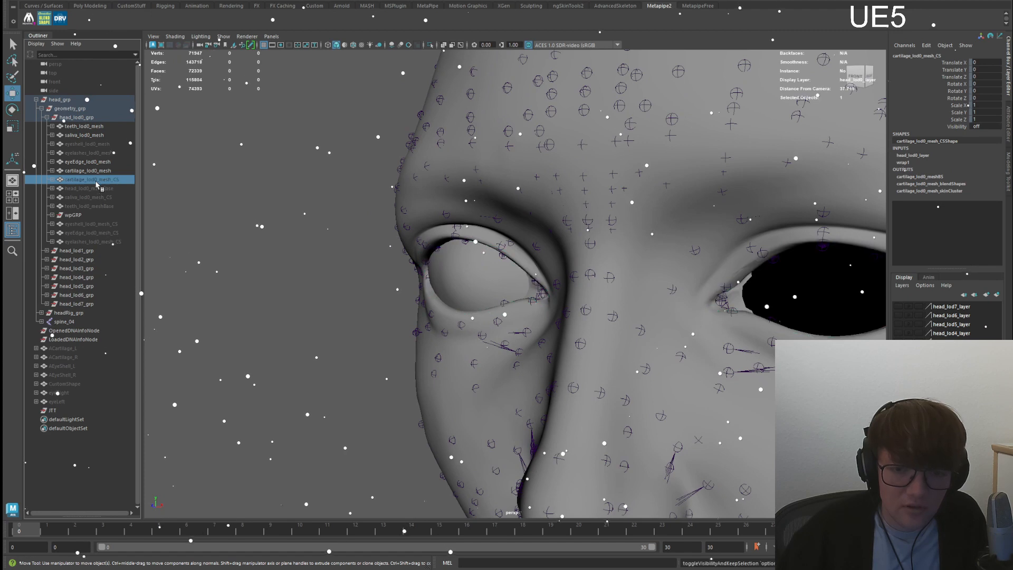
left_click(100, 197)
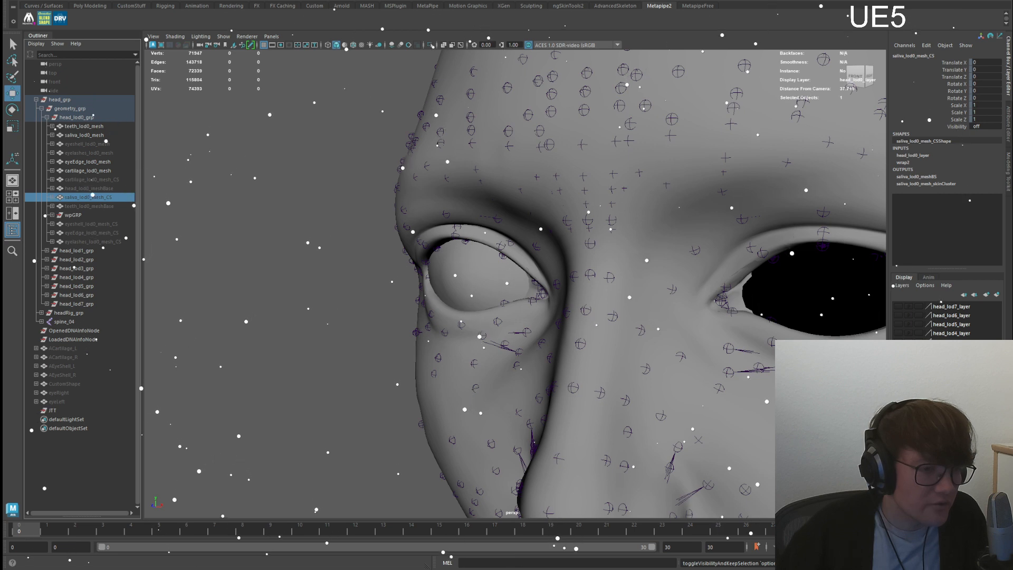
left_click_drag(449, 285, 479, 283, "alt")
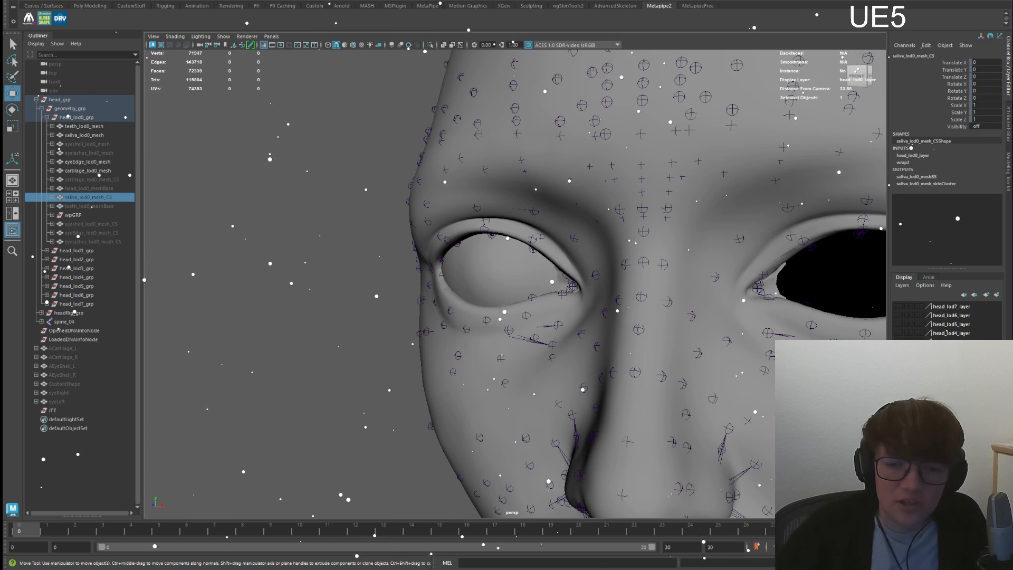
- Show eyeshell_lod0_mesh and eyelashes_lod0_mesh again
left_click(105, 198, "ctrl")
left_click_drag(99, 145, 101, 153)
key("h")
left_click(296, 227)
left_click_drag(338, 240, 369, 242, "alt")
middle_click_drag(389, 242, 339, 246, "alt")
scroll(339, 246, "down", 8)
scroll(618, 322, "up", 4)
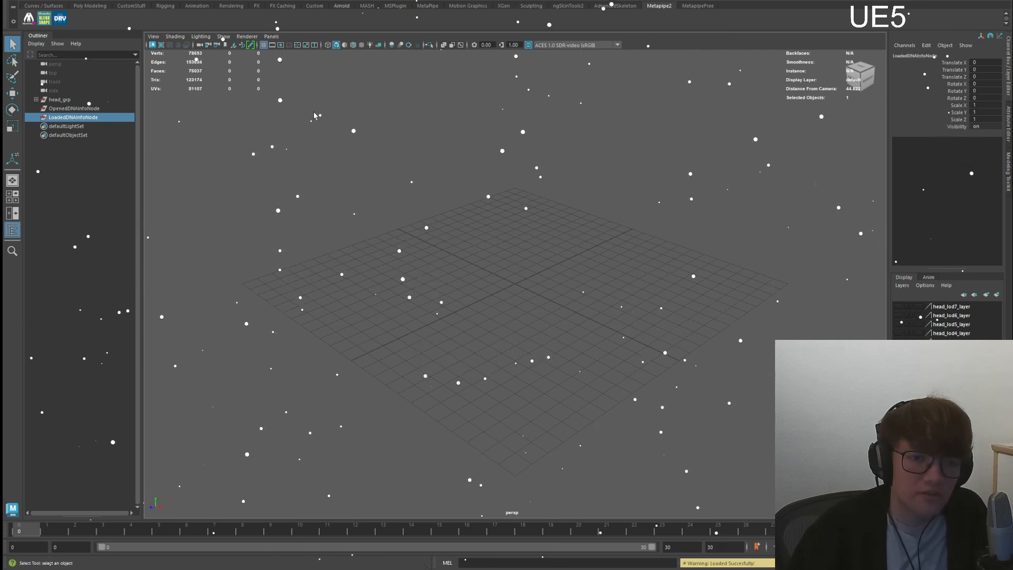
- Frame head_grp in the newly loaded scene and inspect the whole head rig
left_click(406, 186)
double_click(85, 96)
left_click(89, 109)
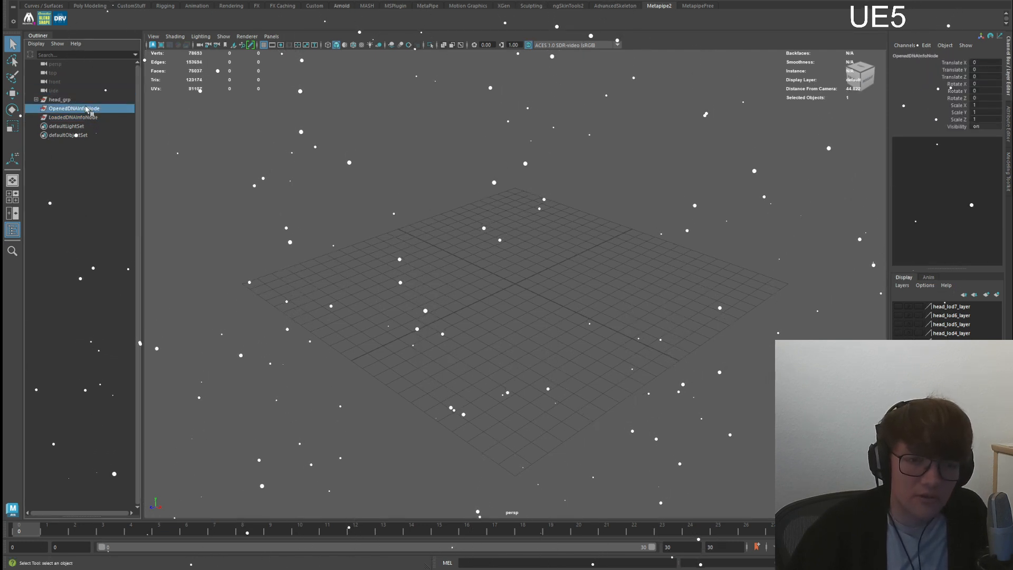
left_click(87, 100)
key("f")
left_click_drag(414, 195, 471, 182, "alt")
left_click(470, 182)
middle_click_drag(475, 190, 480, 298, "alt")
scroll(481, 298, "up", 8)
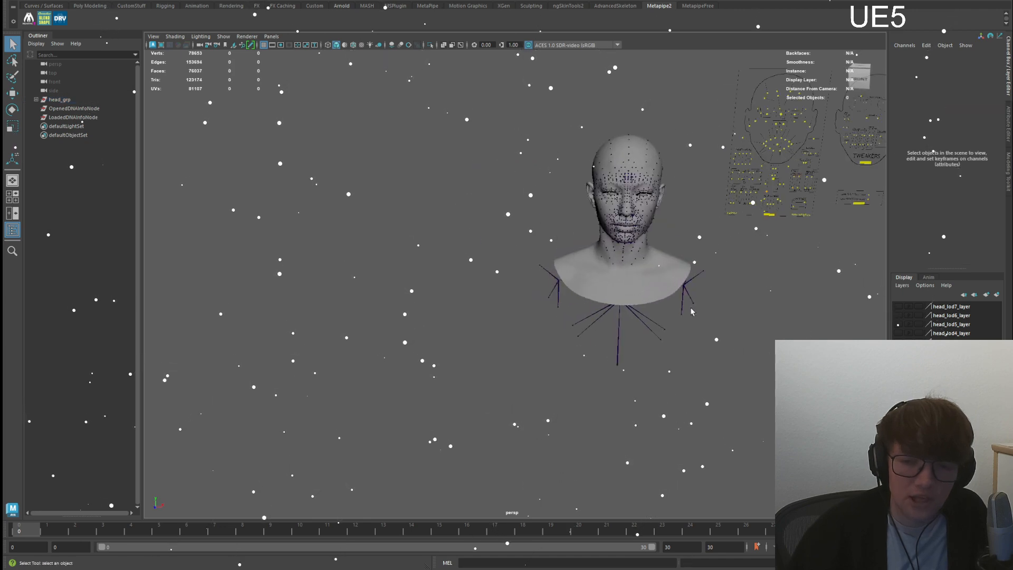
- Examine the MetaHuman head and its facial joints closely from several angles
middle_click_drag(620, 253, 553, 315, "alt")
scroll(553, 315, "up", 5)
left_click_drag(553, 315, 612, 264, "alt")
middle_click_drag(633, 243, 534, 310, "alt")
left_click_drag(534, 311, 521, 306, "alt")
left_click_drag(533, 341, 505, 338, "alt")
middle_click_drag(506, 339, 559, 356, "alt")
scroll(525, 314, "up", 3)
scroll(543, 326, "down", 2)
left_click_drag(564, 357, 513, 356, "alt")
left_click_drag(351, 323, 395, 317, "alt")
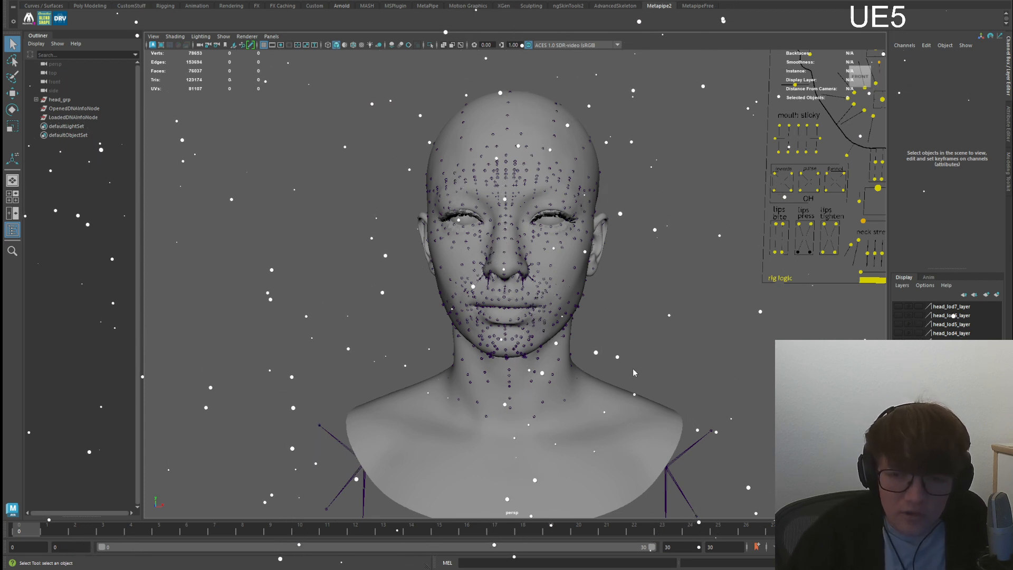
- Compare the imported head with the MetaHuman head around the eyes and examine the contents of head_grp
left_click_drag(407, 211, 449, 222, "alt")
middle_click_drag(444, 105, 430, 285, "alt")
right_click_drag(430, 285, 442, 279, "alt")
middle_click_drag(442, 279, 442, 232, "alt")
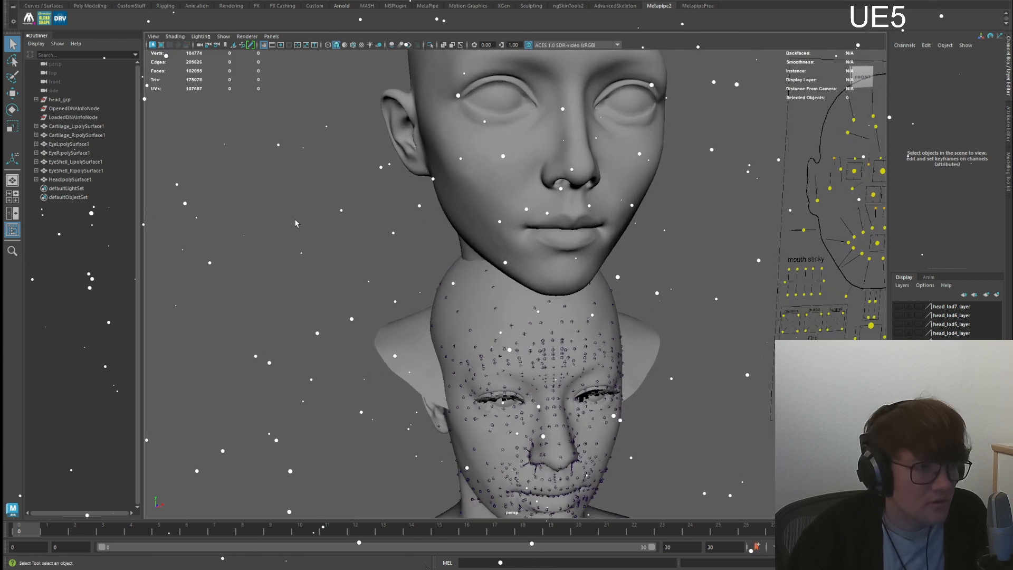
middle_click_drag(363, 290, 374, 195, "alt")
right_click_drag(373, 194, 507, 238, "alt")
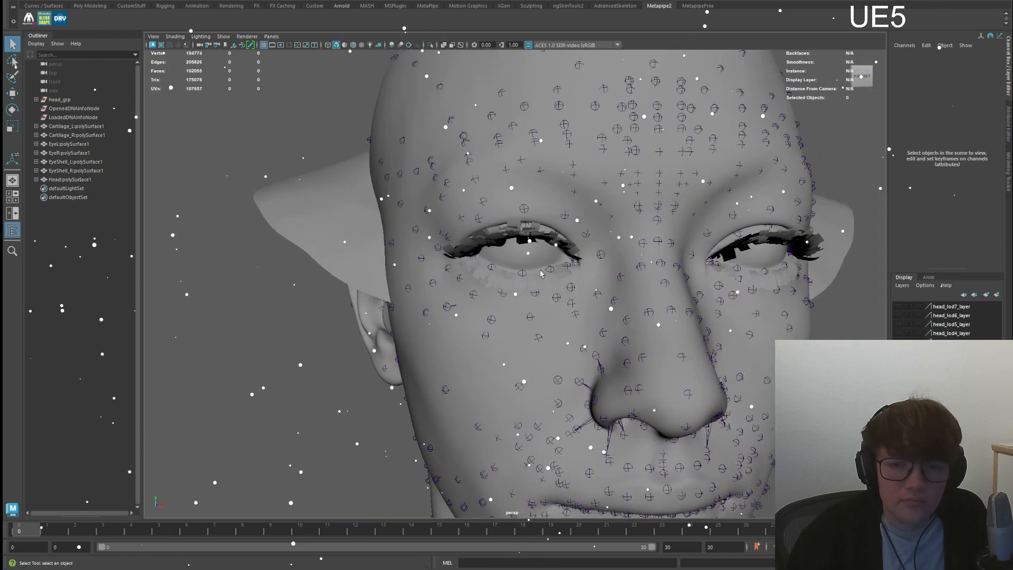
left_click(524, 257)
left_click(36, 100)
left_click(59, 99)
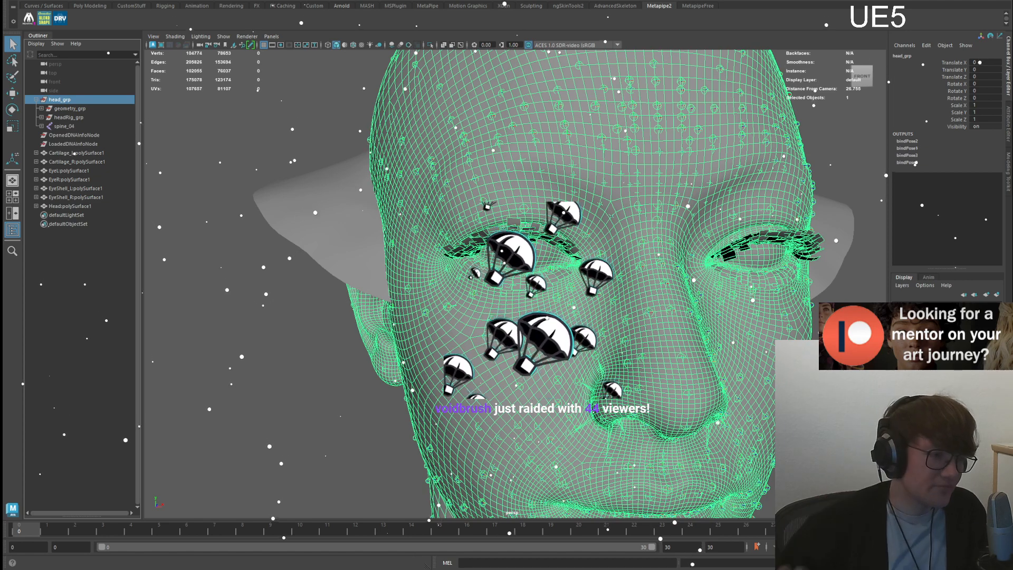
left_click(306, 327)
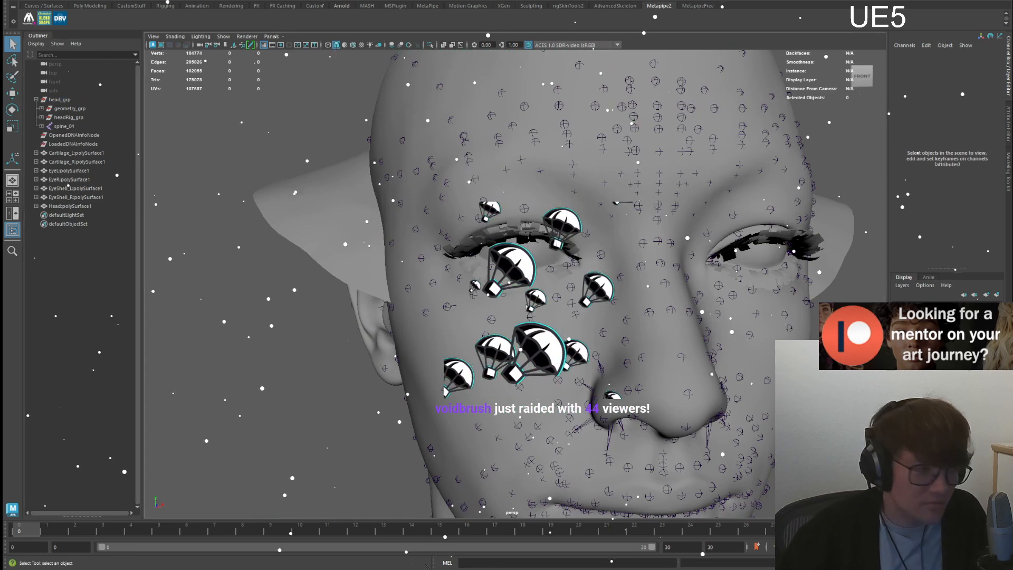
- Examine how the imported head and neck sit relative to the MetaHuman head
scroll(527, 243, "down", 4)
middle_click_drag(529, 242, 520, 297, "alt")
scroll(520, 297, "down", 2)
middle_click_drag(544, 179, 543, 226, "alt")
left_click_drag(544, 226, 568, 331, "alt")
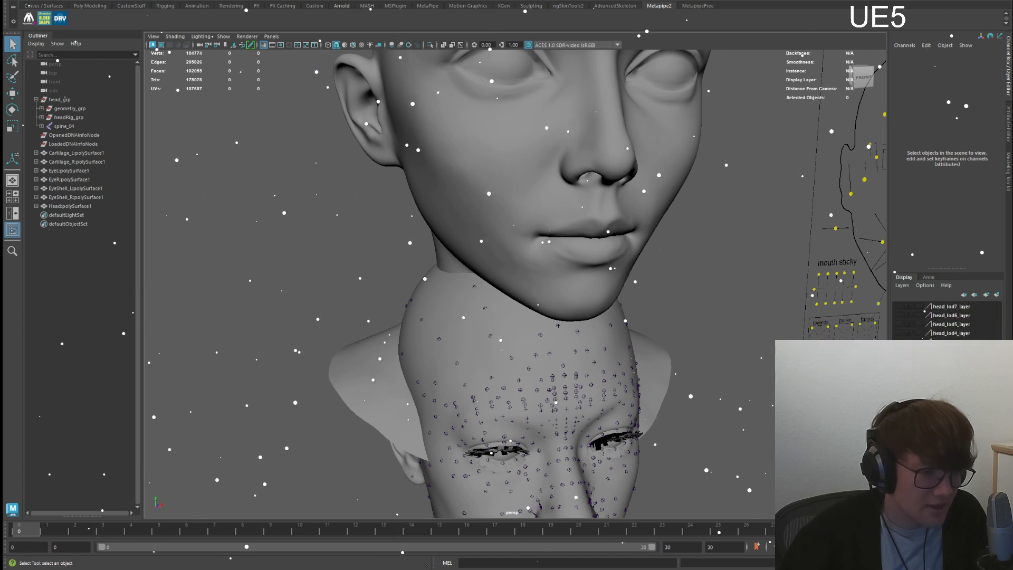
middle_click_drag(481, 260, 492, 221, "alt")
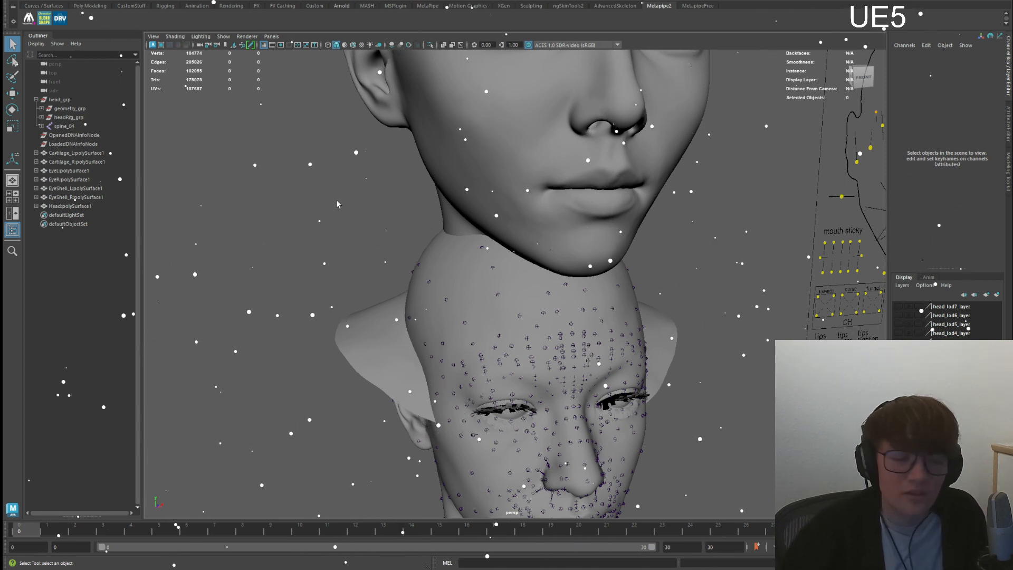
- Examine the imported head above the MetaHuman head and its facial joints from several distances and angles
scroll(439, 222, "down", 5)
left_click_drag(448, 224, 503, 140, "alt")
left_click_drag(510, 175, 541, 189, "alt")
scroll(541, 189, "up", 2)
middle_click_drag(542, 189, 544, 140, "alt")
scroll(544, 211, "down", 5)
middle_click_drag(548, 259, 493, 327, "alt")
scroll(515, 211, "up", 4)
scroll(491, 317, "down", 2)
scroll(455, 256, "up", 3)
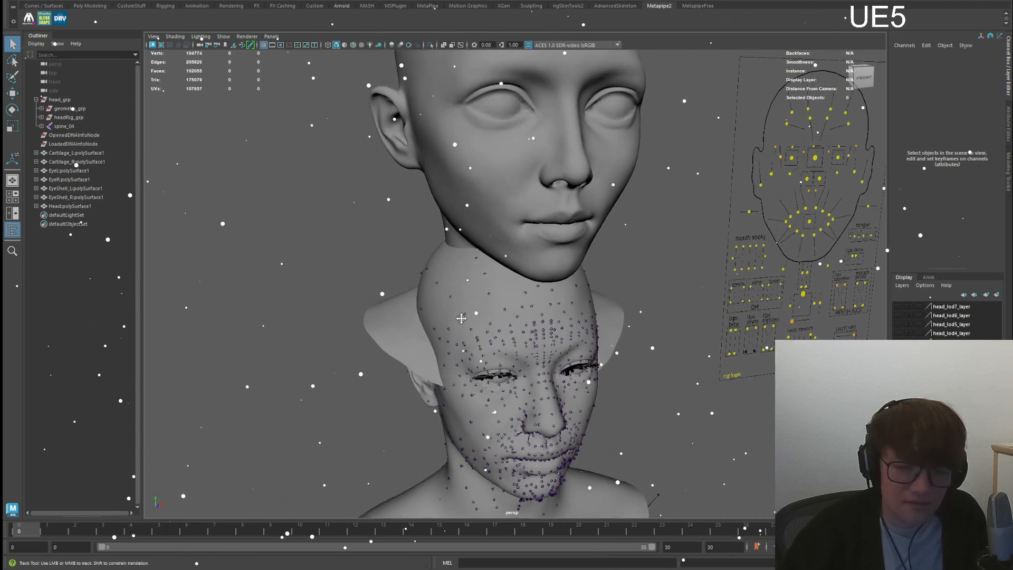
middle_click_drag(463, 322, 467, 317, "alt")
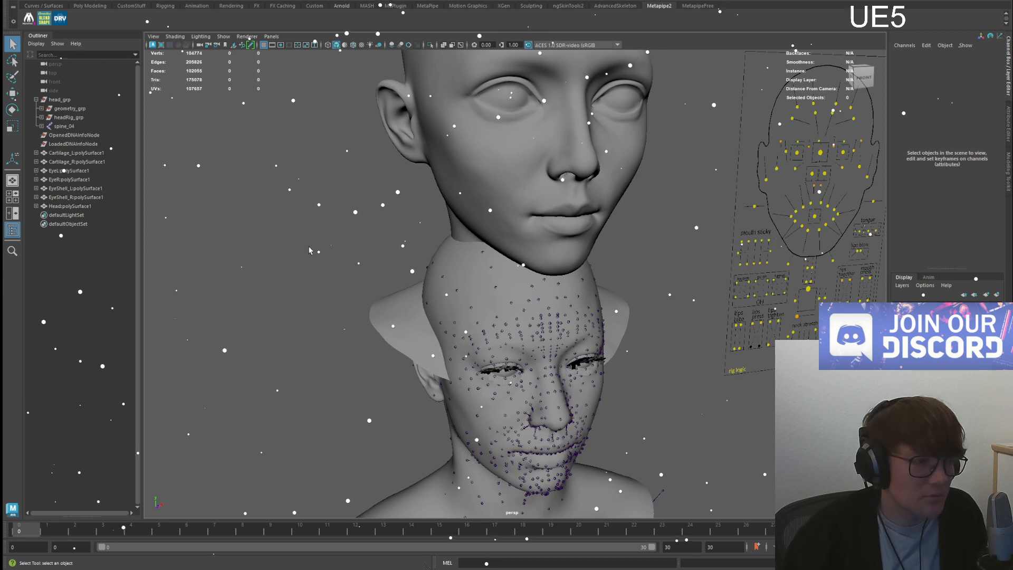
middle_click_drag(325, 255, 321, 139, "alt")
scroll(346, 238, "up", 2)
scroll(319, 139, "up", 2)
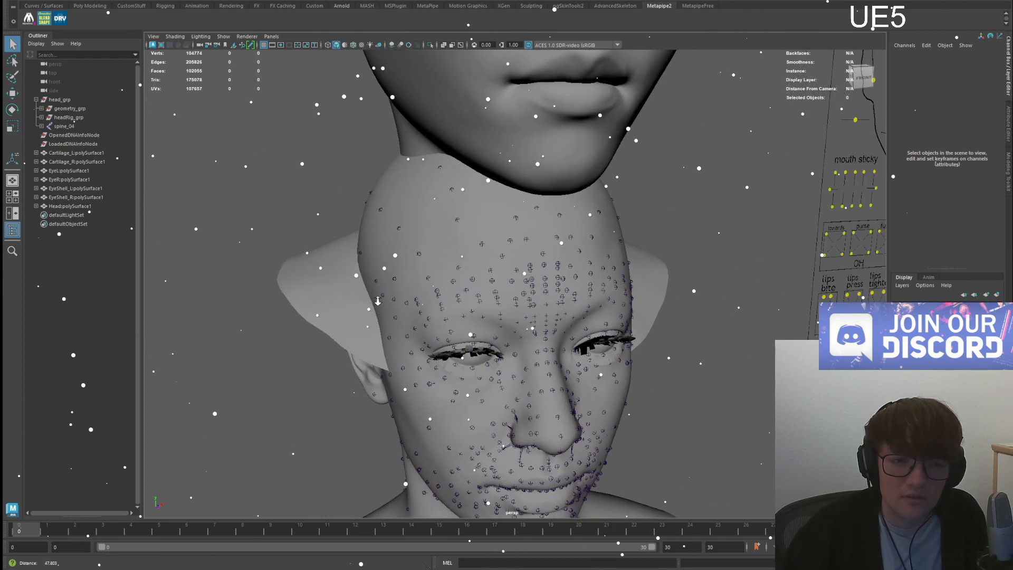
- Expand geometry_grp and head_lod0_grp and examine eyeshell_lod0_mesh around the MetaHuman's eye
left_click(60, 111)
left_click(41, 109)
scroll(189, 183, "up", 6)
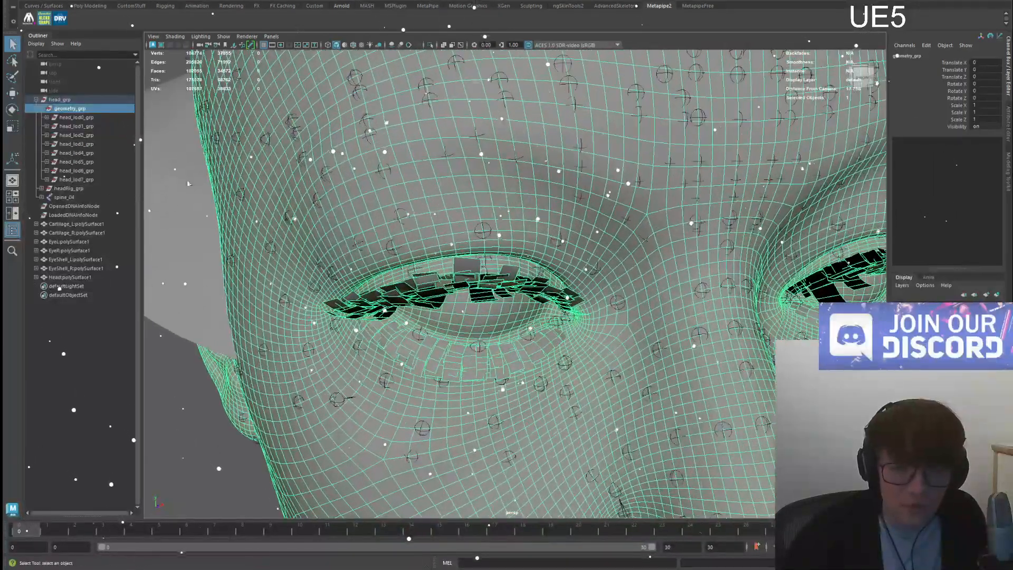
left_click(73, 117)
left_click(47, 117)
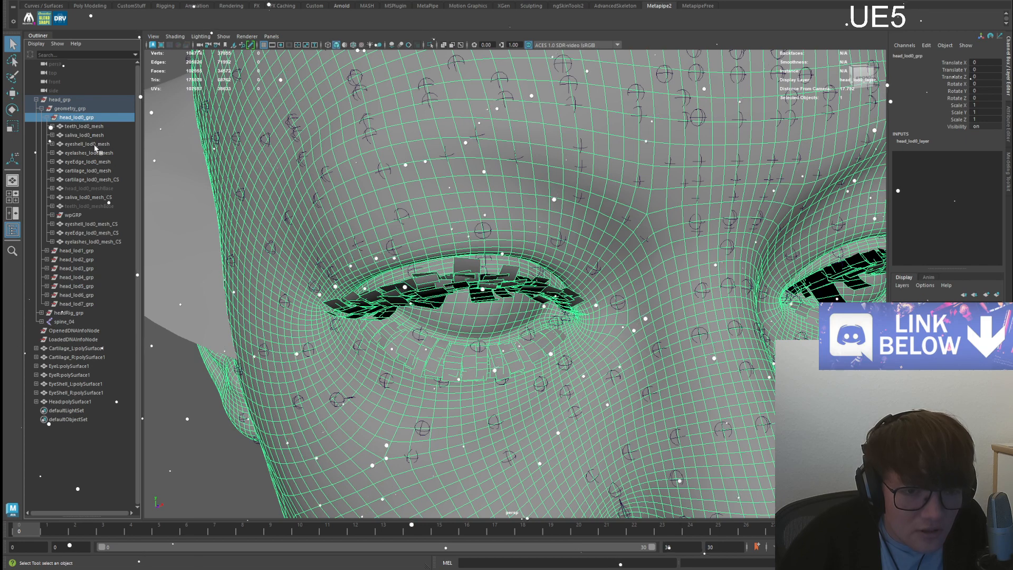
middle_click_drag(393, 351, 381, 254, "alt")
scroll(381, 255, "up", 3)
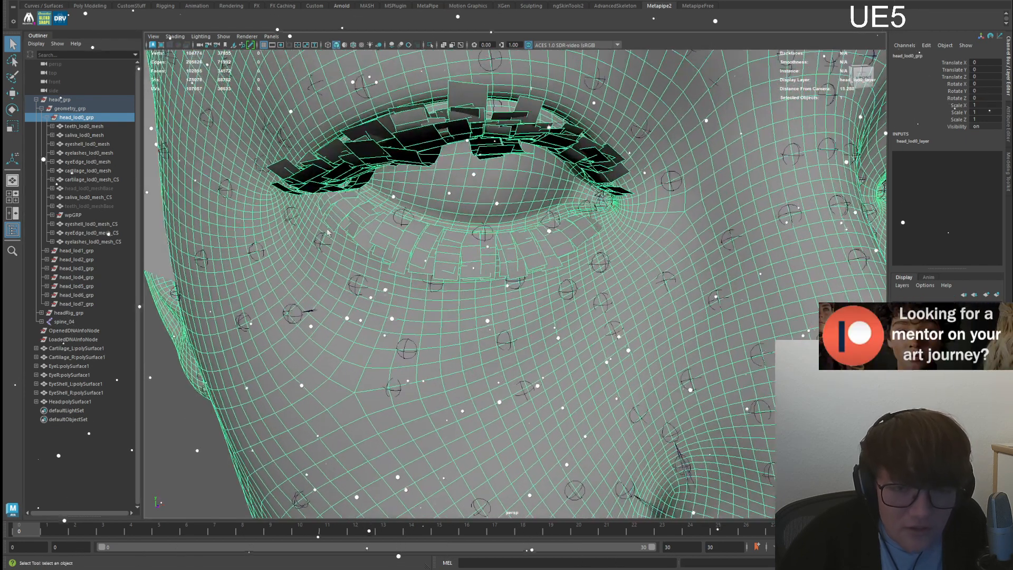
left_click(97, 144)
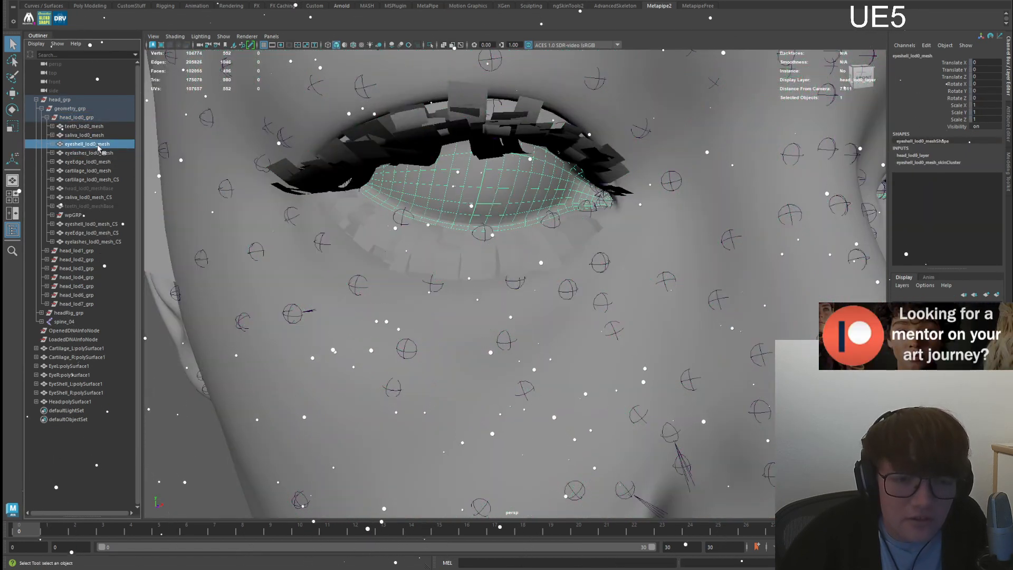
key("ctrl+1")
key("ctrl+1")
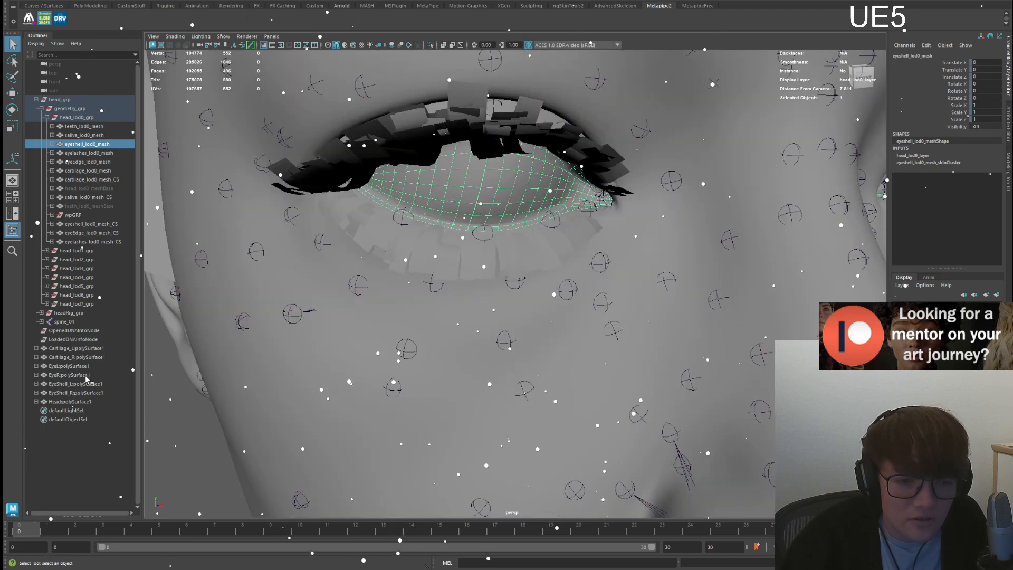
- Compare the imported left and right EyeShell meshes with the MetaHuman's eyeshell_lod0_mesh, viewing them in isolation
scroll(394, 217, "down", 4)
middle_click_drag(394, 217, 380, 377, "alt")
left_click(87, 384)
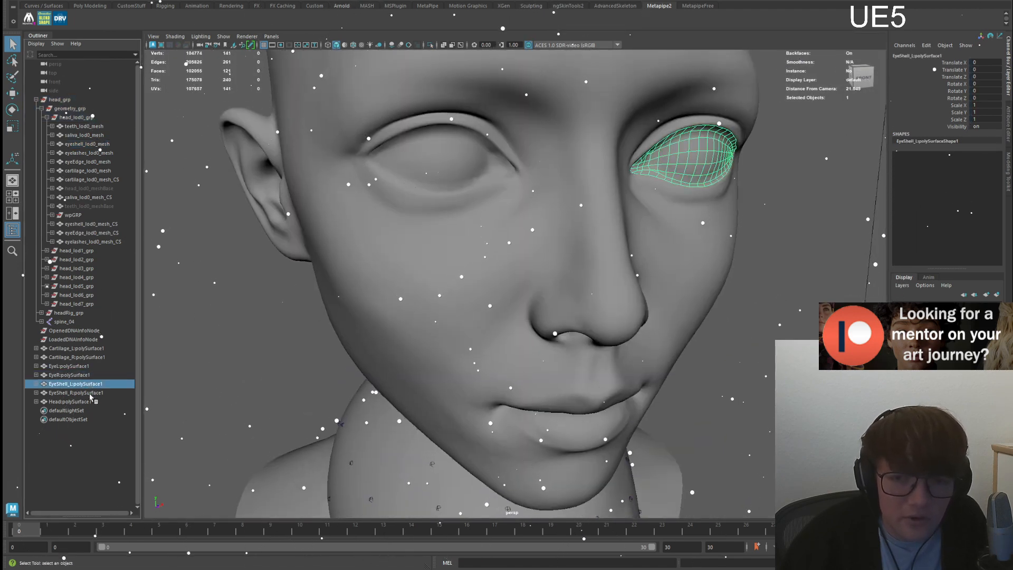
left_click(91, 393, "shift")
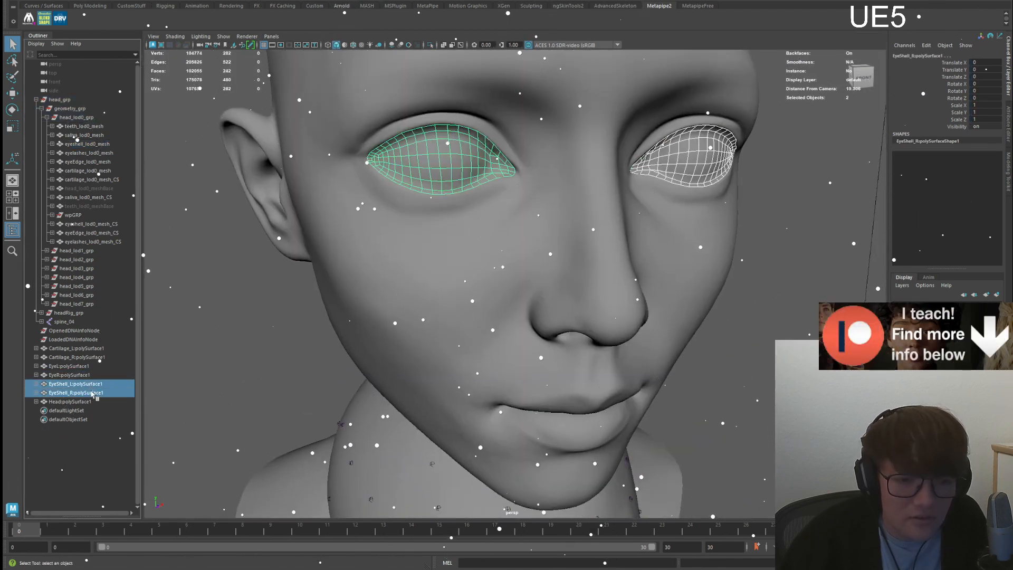
left_click(90, 144, "ctrl")
middle_click_drag(380, 285, 364, 244, "alt")
right_click_drag(448, 244, 531, 244, "alt")
key("ctrl+1")
key("f")
right_click_drag(523, 300, 481, 290, "alt")
middle_click_drag(481, 290, 516, 275, "alt")
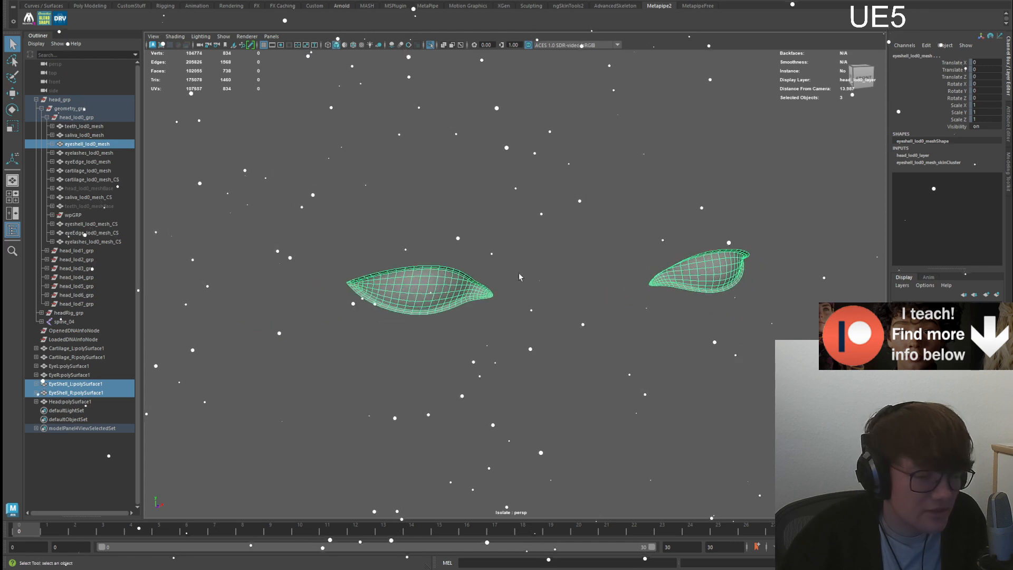
key("ctrl+1")
middle_click_drag(454, 312, 461, 317, "alt")
right_click_drag(462, 318, 500, 321, "alt")
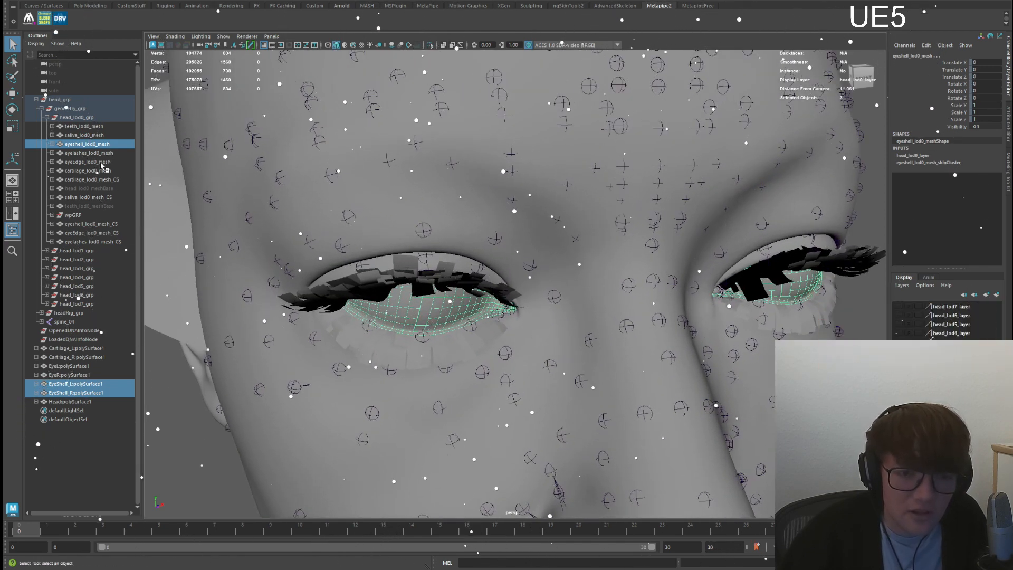
- Isolate eyeshell_lod0_mesh, eyeEdge_lod0_mesh and cartilage_lod0_mesh together with the imported EyeShell and Cartilage meshes for comparison
left_click(100, 162)
key("ctrl+1")
key("ctrl+1")
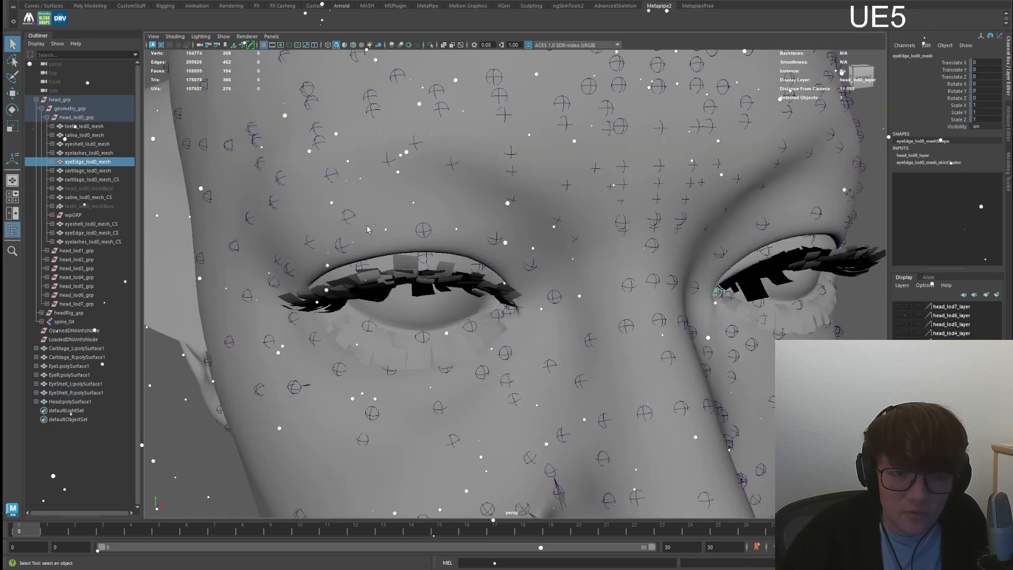
left_click(102, 153, "ctrl")
key("ctrl+z")
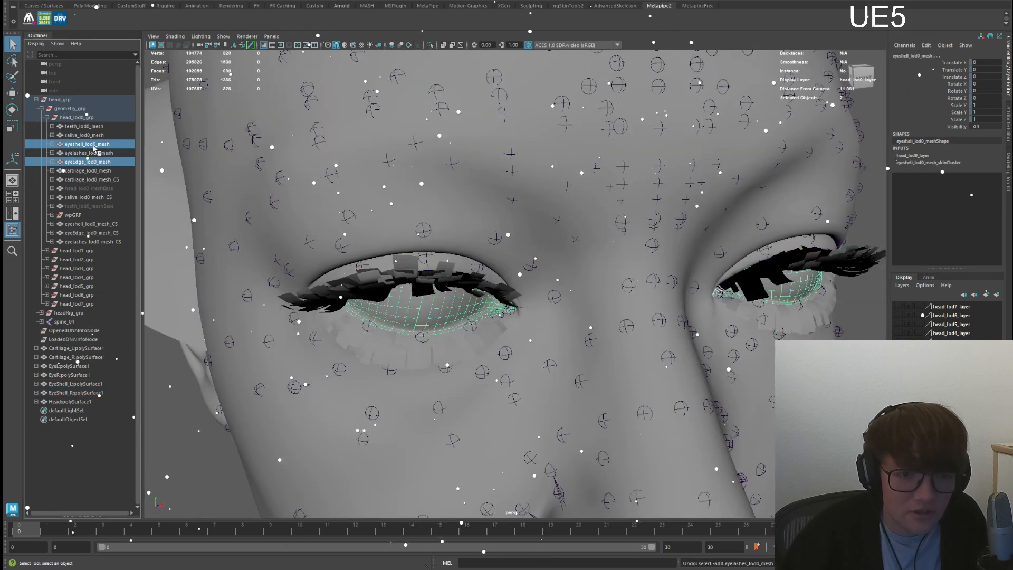
left_click_drag(67, 388, 69, 394, "ctrl")
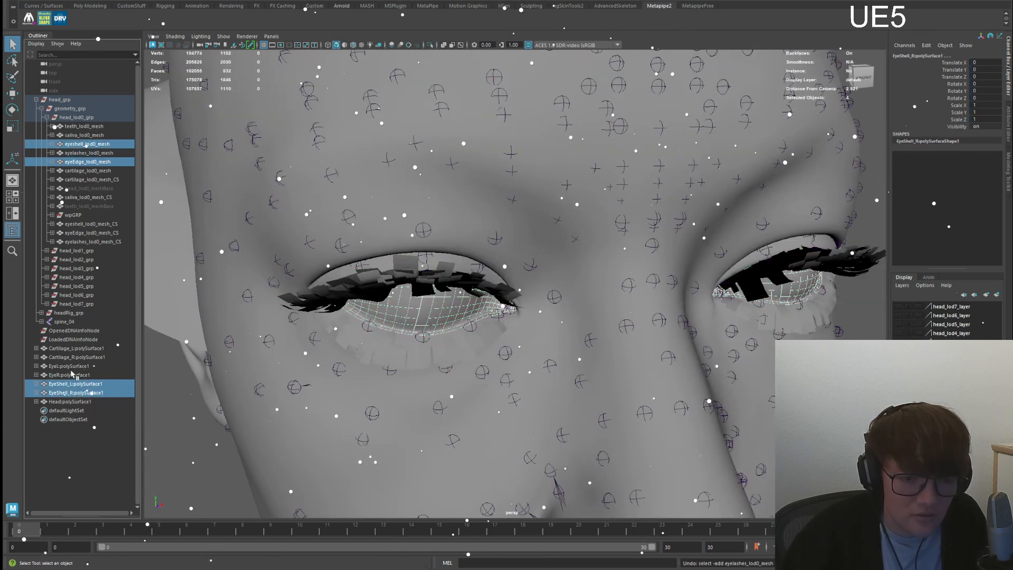
left_click_drag(78, 348, 81, 357, "ctrl")
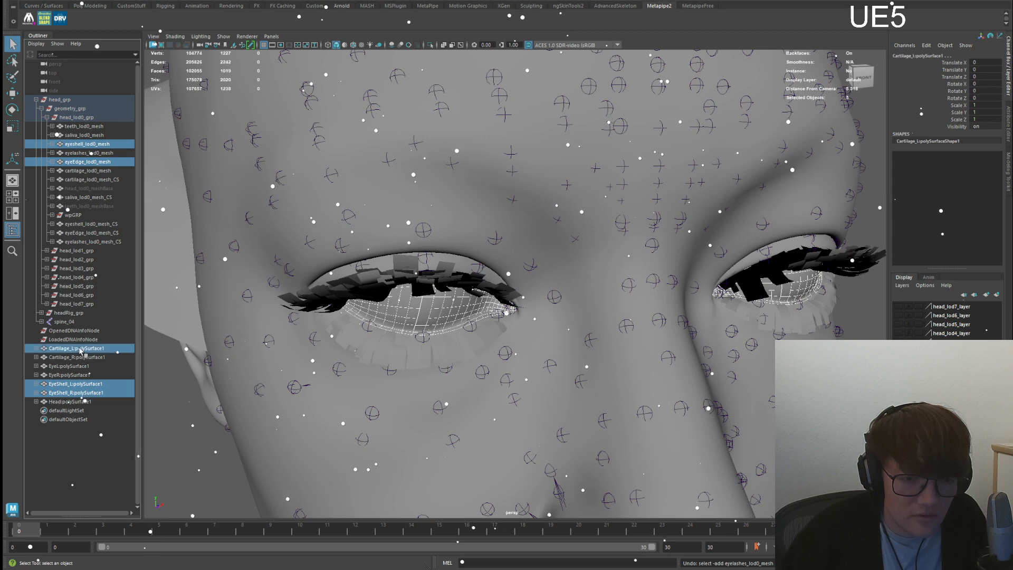
left_click(110, 172, "ctrl")
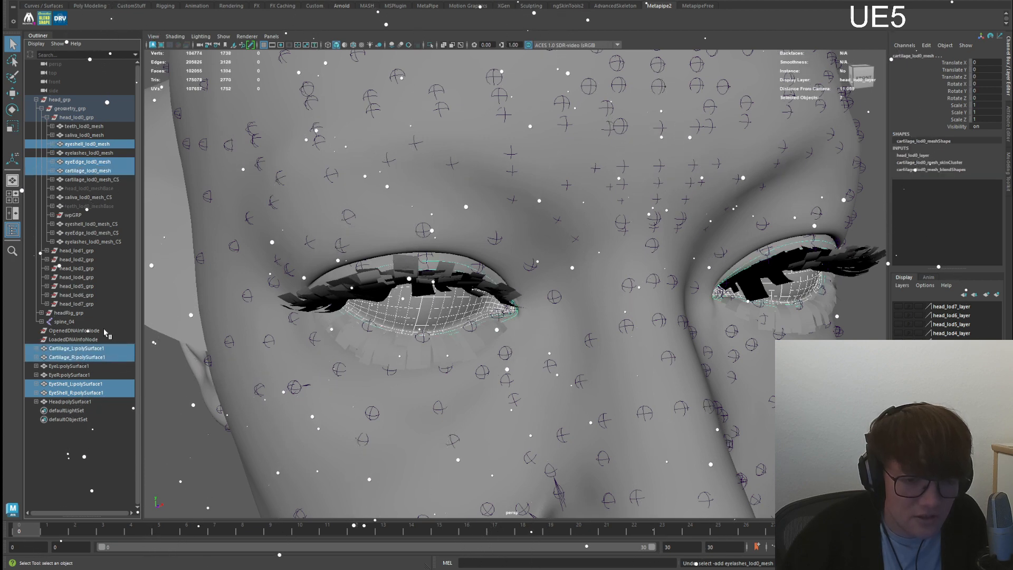
key("f")
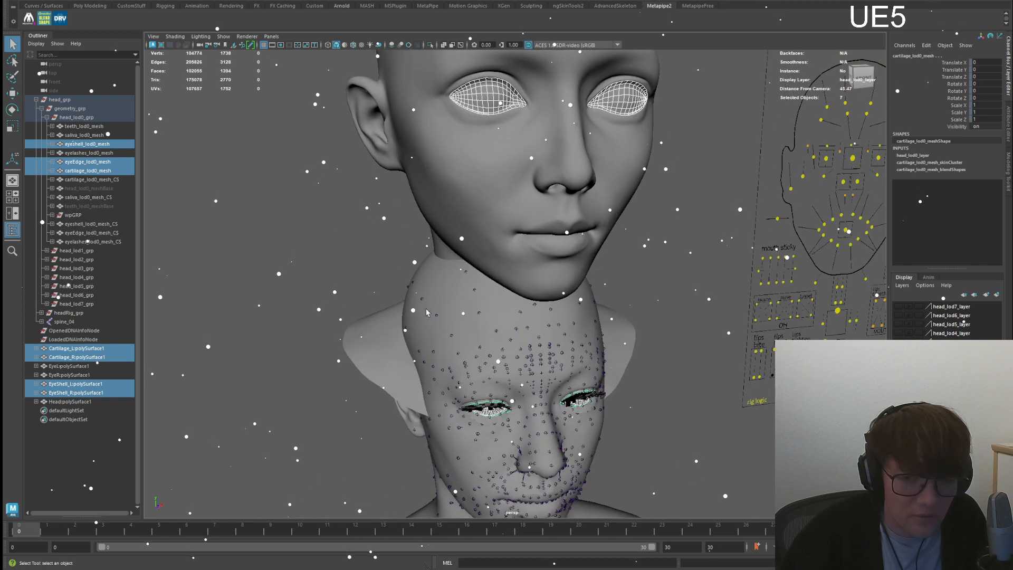
key("ctrl+1")
left_click(471, 343)
middle_click_drag(461, 358, 410, 353, "alt")
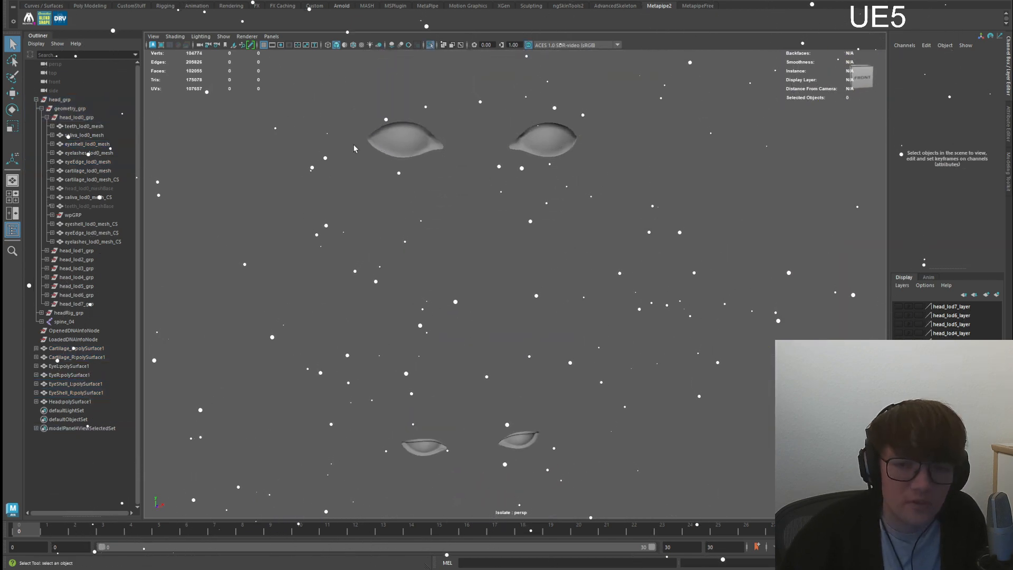
- Combine EyeShell_L:polySurface1 and EyeShell_R:polySurface1 into one mesh
left_click(79, 392)
left_click_drag(79, 384, 89, 396)
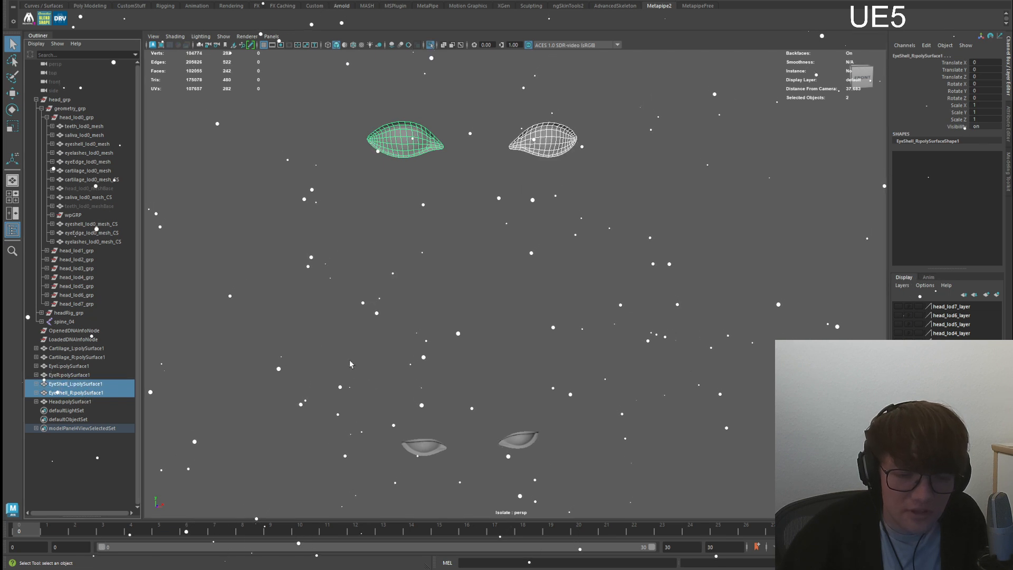
left_click(90, 6)
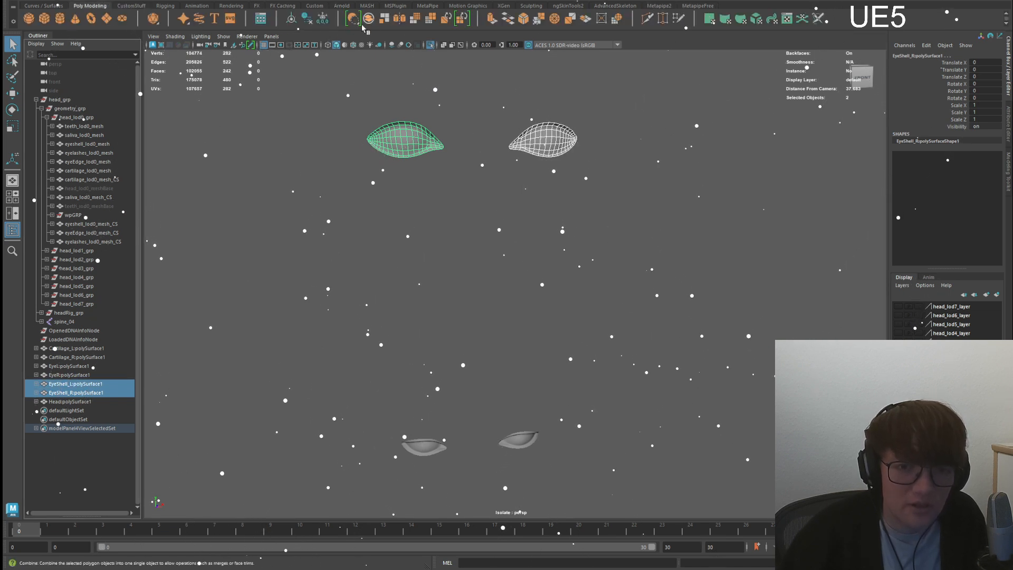
- Rename the combined eye shell mesh as eyeshell and delete its construction history
double_click(81, 411)
type("Eye")
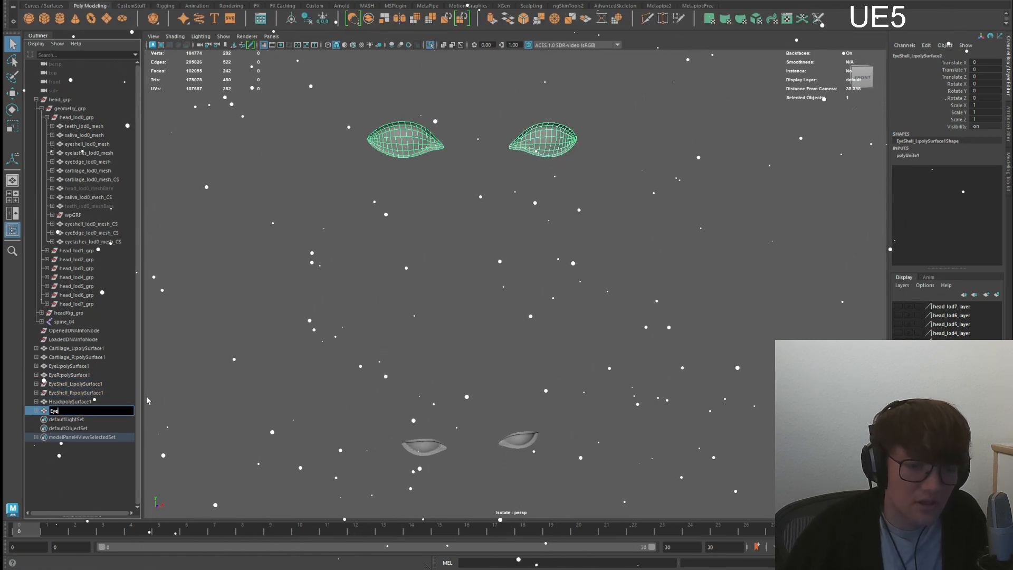
key("BackSpace")
key("BackSpace")
key("BackSpace")
type("eyes")
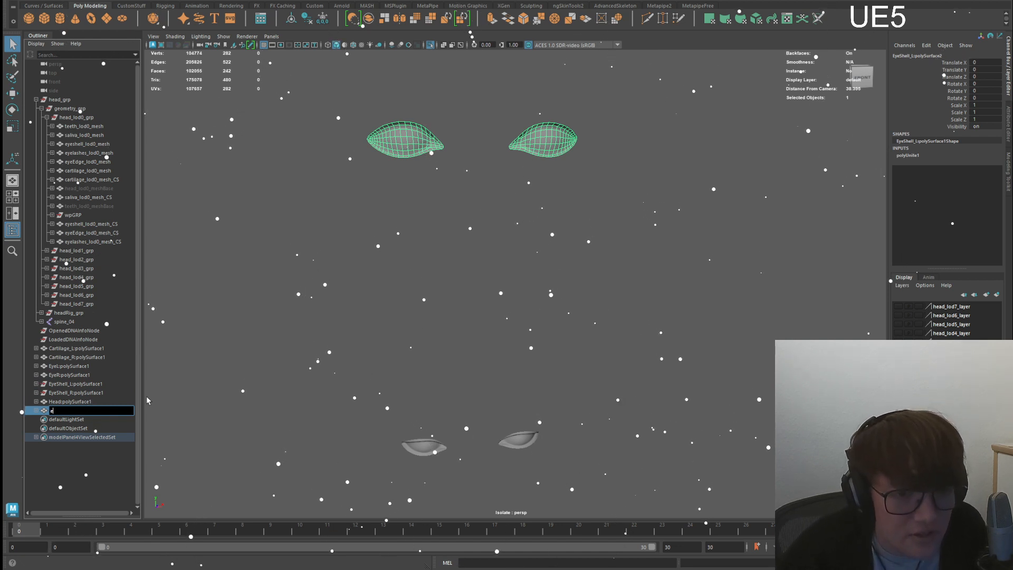
type("hell")
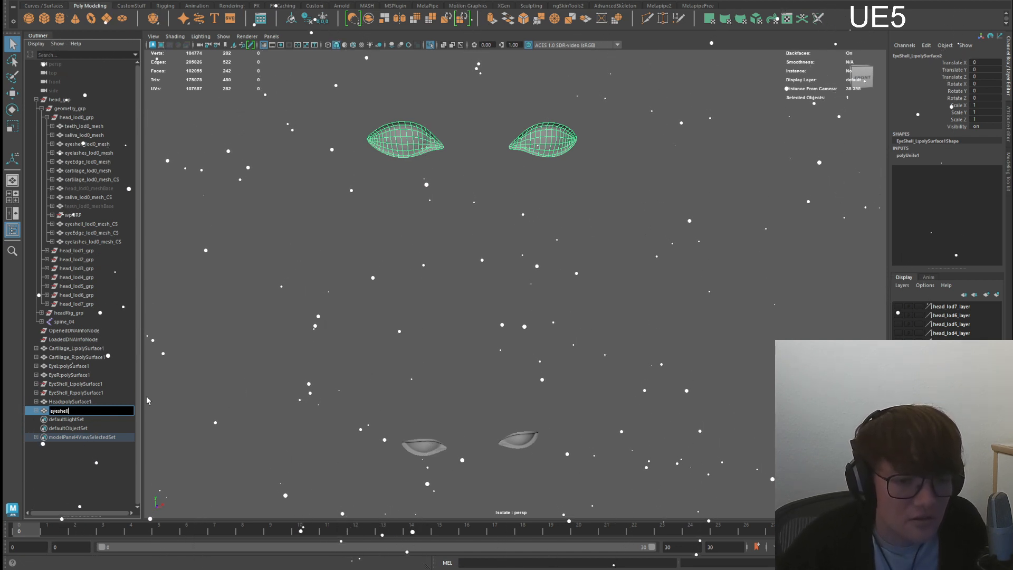
key("Return")
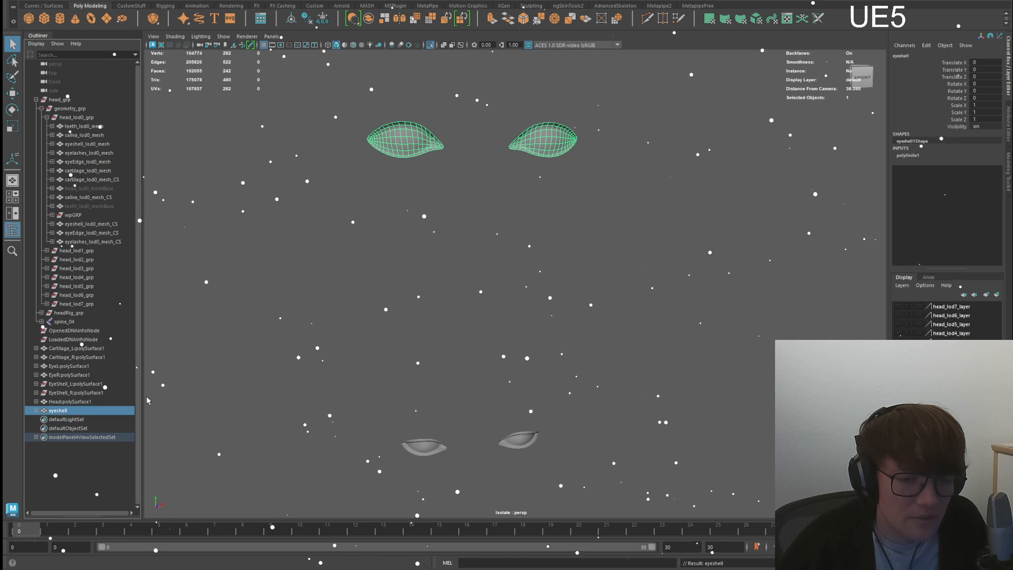
key("alt+shift+d")
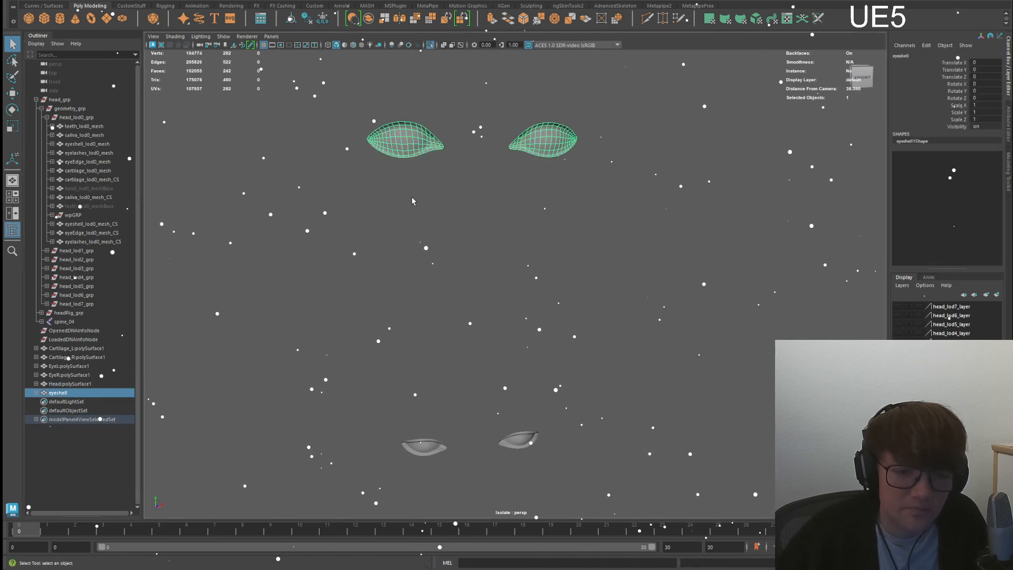
- Inspect the shape of the MetaHuman's eyeshell_lod0_mesh and cartilage_lod0_mesh up close
left_click(369, 365)
left_click(430, 449)
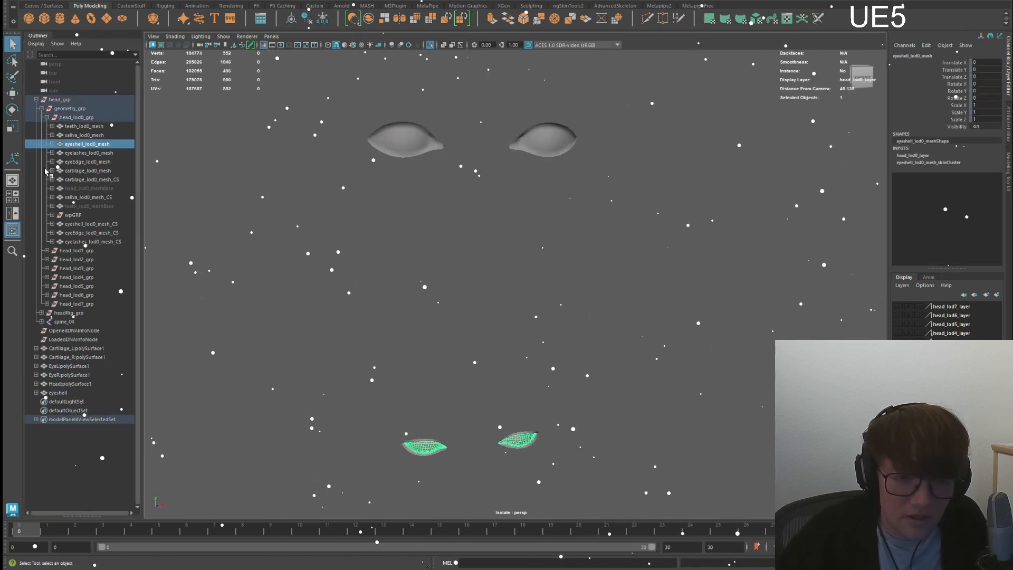
left_click(439, 453)
left_click_drag(454, 380, 438, 349, "alt")
middle_click_drag(438, 359, 554, 295, "alt")
right_click_drag(528, 317, 607, 327, "alt")
mouse_move(591, 327)
left_mouse_down("alt")
mouse_move(644, 364)
mouse_move(586, 332)
left_mouse_up("alt")
right_click_drag(586, 333, 617, 339, "alt")
middle_click_drag(617, 339, 561, 349, "alt")
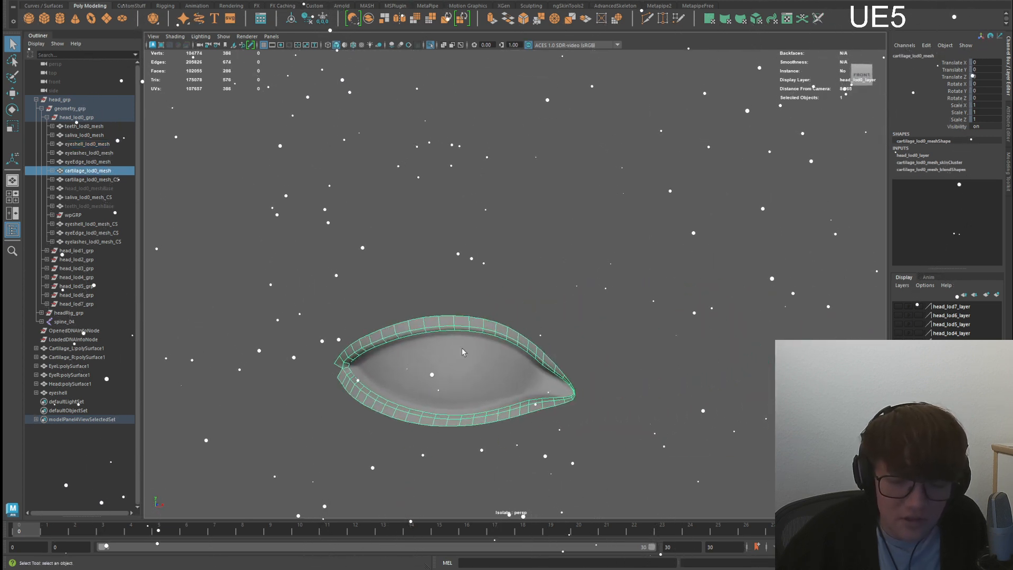
- Examine the imported left and right Cartilage meshes around the imported head's eyes
left_click(77, 348)
left_click(79, 357, "shift")
key("f")
scroll(475, 298, "down", 3)
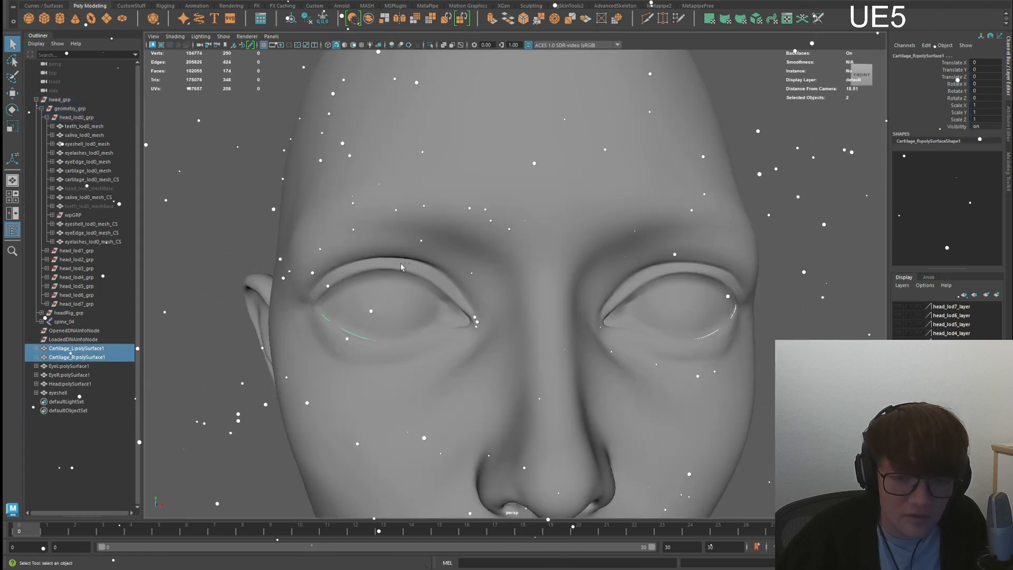
key("4")
key("ctrl+z")
key("ctrl+z")
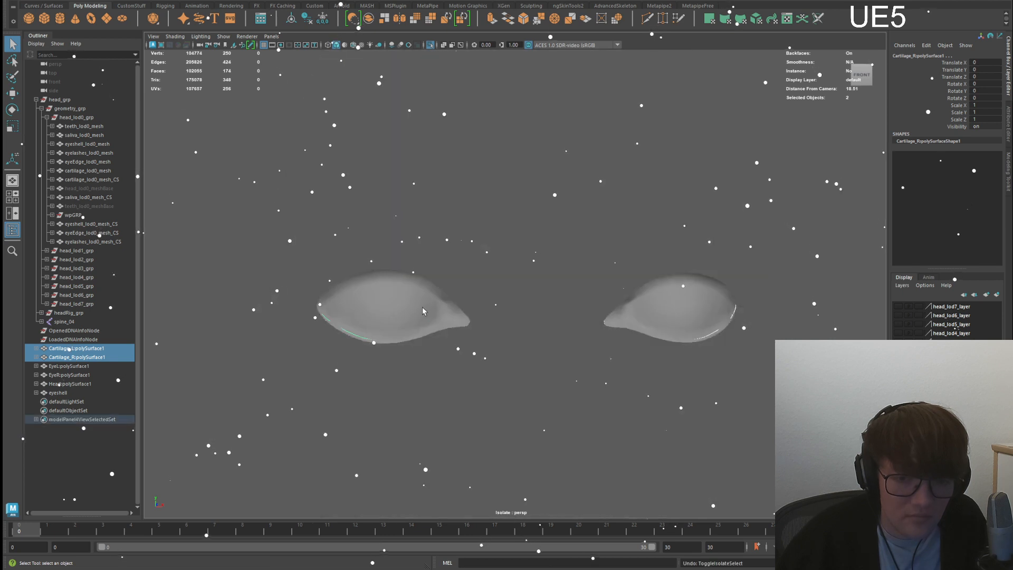
- Isolate the MetaHuman's eyeEdge_lod0_mesh and examine its shape for comparison with the imported cartilage
middle_click_drag(418, 329, 429, 237, "alt")
scroll(429, 237, "down", 1)
middle_click_drag(437, 411, 414, 243, "alt")
scroll(415, 243, "down", 4)
scroll(414, 243, "down", 2)
left_click_drag(396, 375, 656, 516)
left_click(90, 162)
scroll(467, 465, "up", 5)
key("ctrl+1")
key("ctrl+1")
middle_click_drag(455, 454, 433, 349, "alt")
scroll(434, 354, "up", 6)
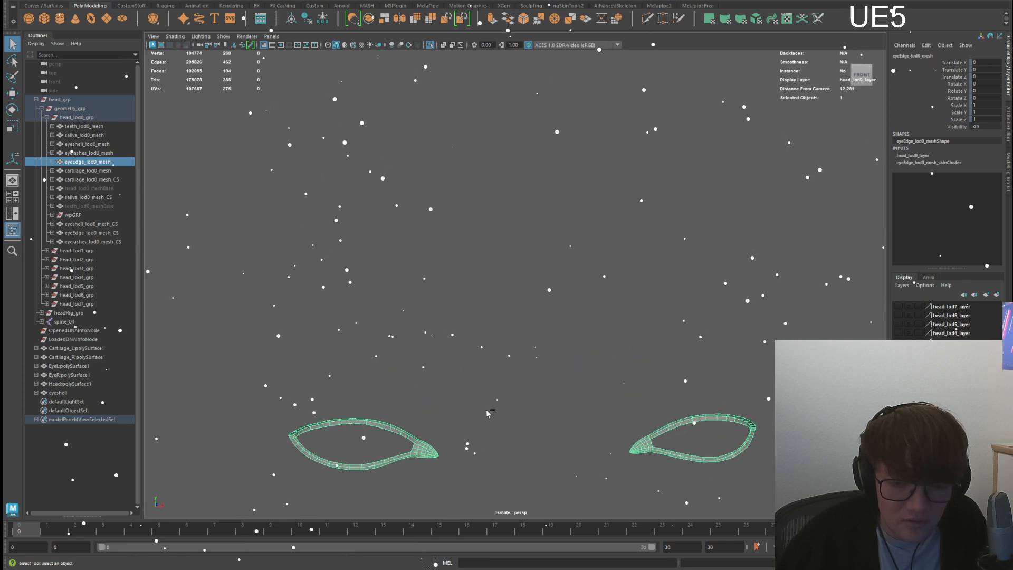
- Isolate Cartilage_L:polySurface1 and Cartilage_R:polySurface1 and combine them into one mesh
key("ctrl+1")
scroll(251, 254, "down", 6)
left_click(67, 357)
left_click(100, 349, "shift")
key("f")
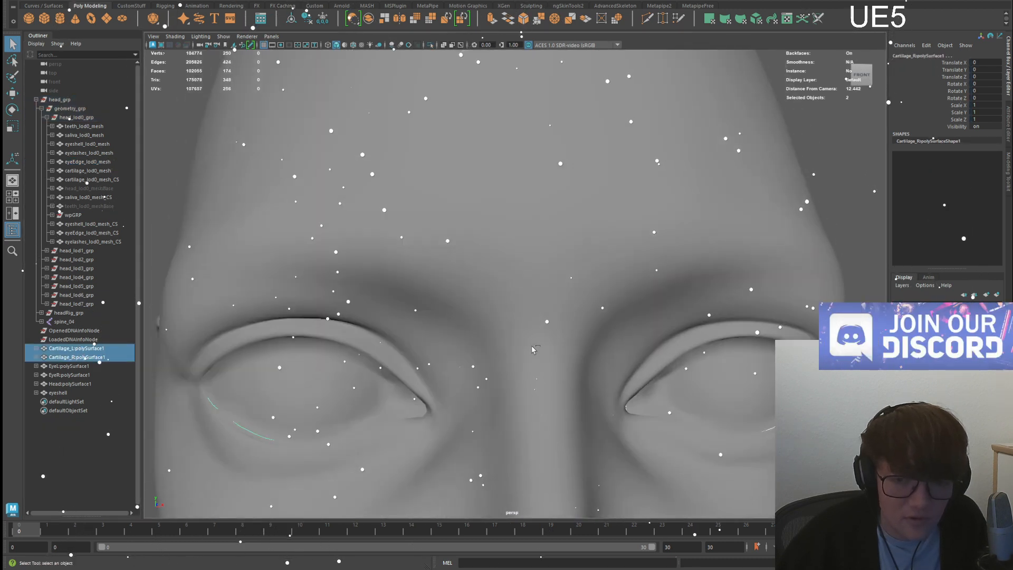
key("ctrl+1")
middle_click_drag(438, 353, 538, 328, "alt")
right_click_drag(538, 328, 488, 322, "alt")
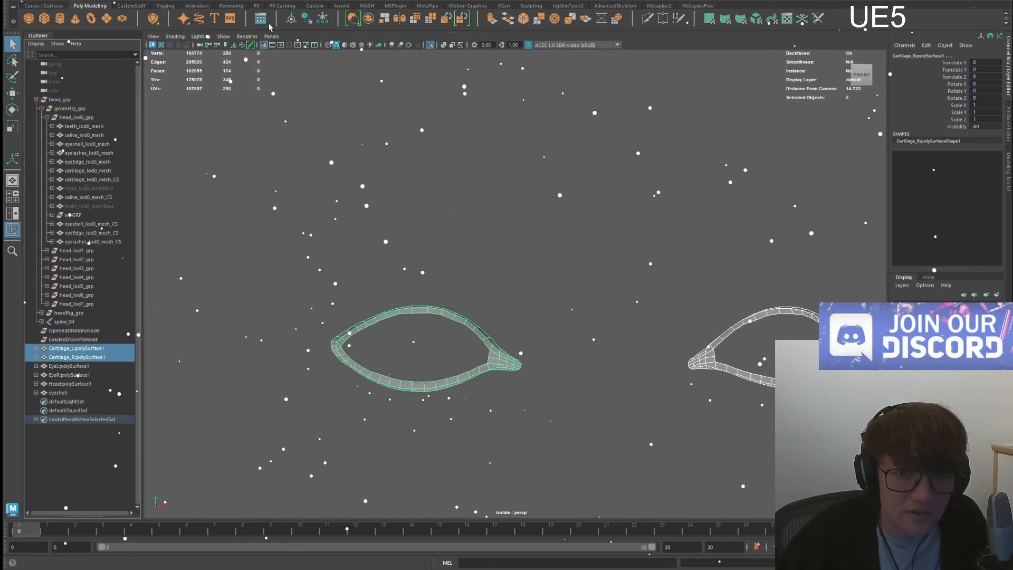
left_click(369, 19)
- Rename the combined cartilage mesh as EyeEdge
double_click(74, 402)
type("EyeEdge")
key("Return")
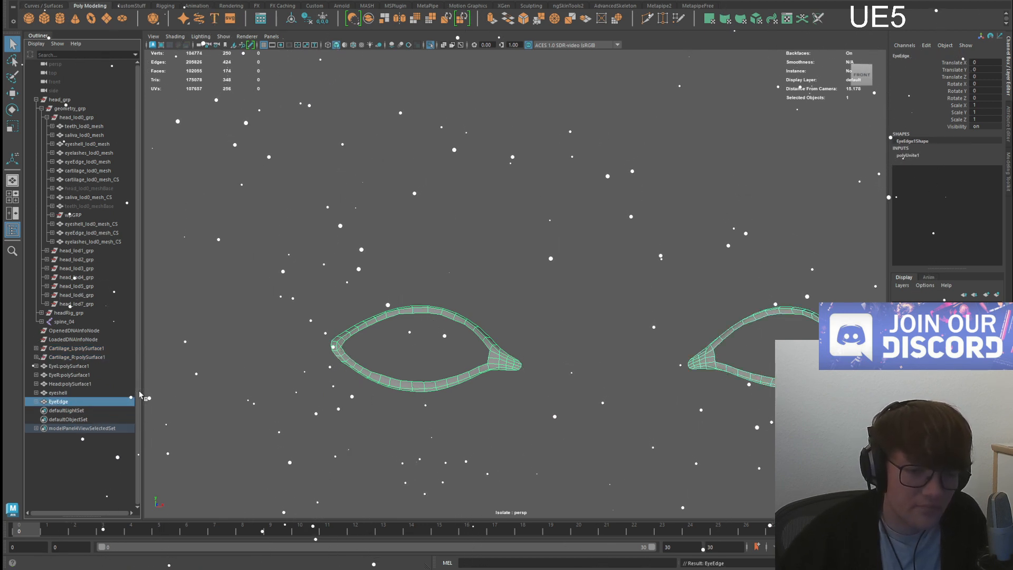
- Rename the eyeshell mesh as EyeShell
double_click(58, 392)
type("EyeShe")
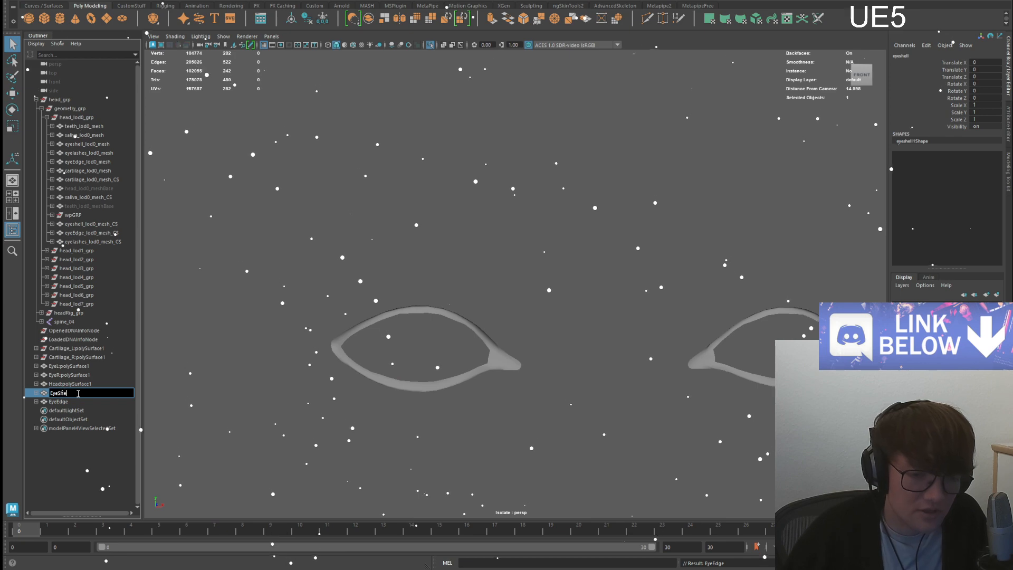
type("ll")
key("Return")
- Delete the construction history of EyeShell and EyeEdge and end the isolation to show the whole scene
left_click(67, 402, "shift")
key("alt+shift+d")
scroll(496, 369, "down", 5)
key("ctrl+1")
middle_click_drag(488, 395, 438, 252, "alt")
scroll(437, 252, "down", 4)
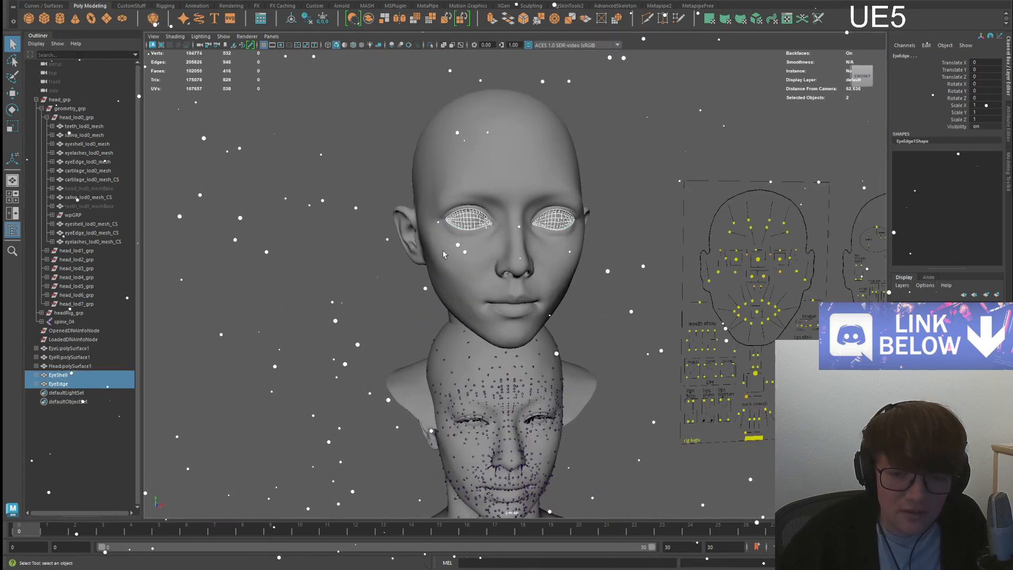
scroll(437, 253, "up", 2)
middle_click_drag(371, 344, 387, 285, "alt")
- Rename the imported left eye mesh EyeL:polySurface1 as Eye_L
left_click(84, 349)
double_click(100, 350)
type("EyeL")
key("Return")
left_click(88, 358)
double_click(83, 349)
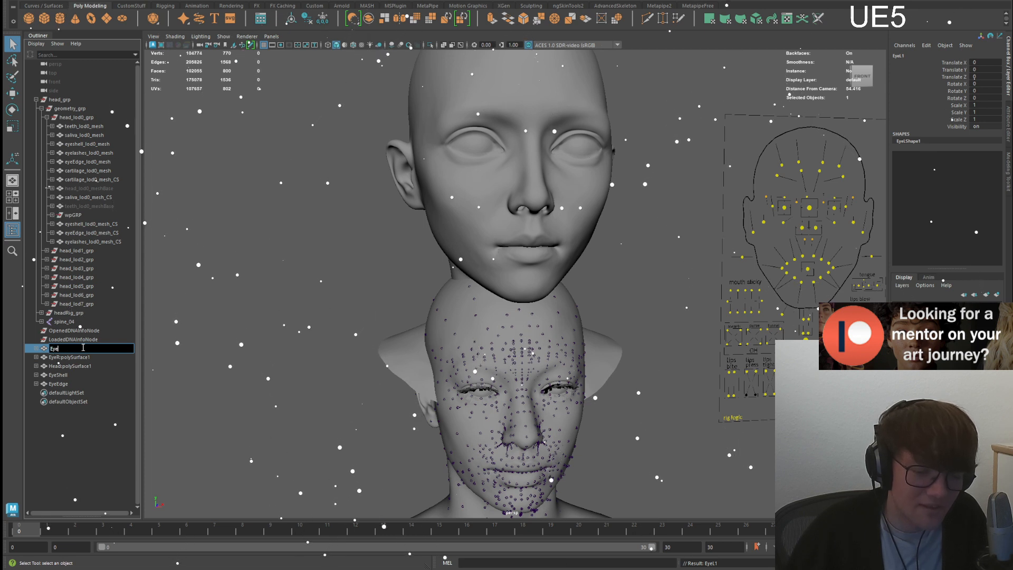
type("Eye_L")
key("Return")
- Rename the imported right eye mesh EyeR:polySurface1 as Eye_R
left_click(120, 357)
double_click(120, 357)
type("Eye_R")
key("Return")
- Rename the imported head mesh Head:polySurface1 as AHead and clear the selection
left_click(79, 366)
double_click(79, 367)
type("Head1")
key("Return")
double_click(77, 366)
type("AHead")
key("Return")
left_click(257, 286)
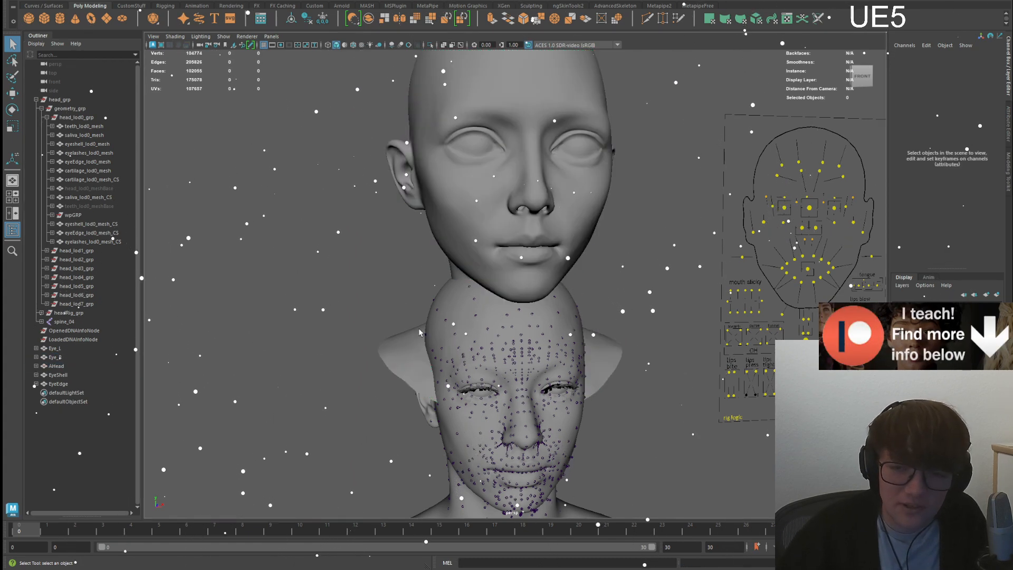
- Highlight the EyeEdge mesh and examine how it sits along the imported head's eyelids
scroll(411, 361, "up", 5)
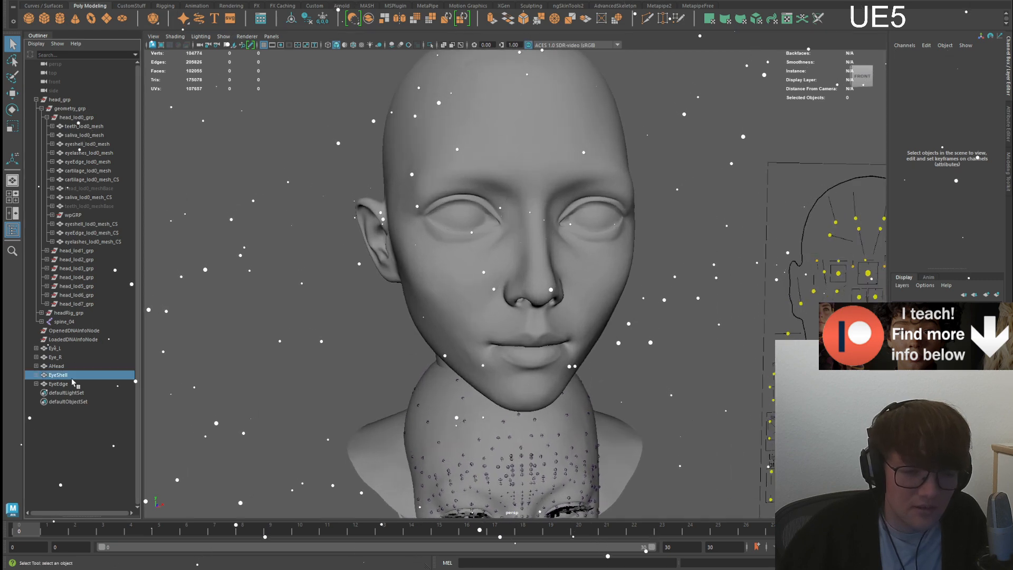
left_click(72, 382)
scroll(491, 260, "up", 8)
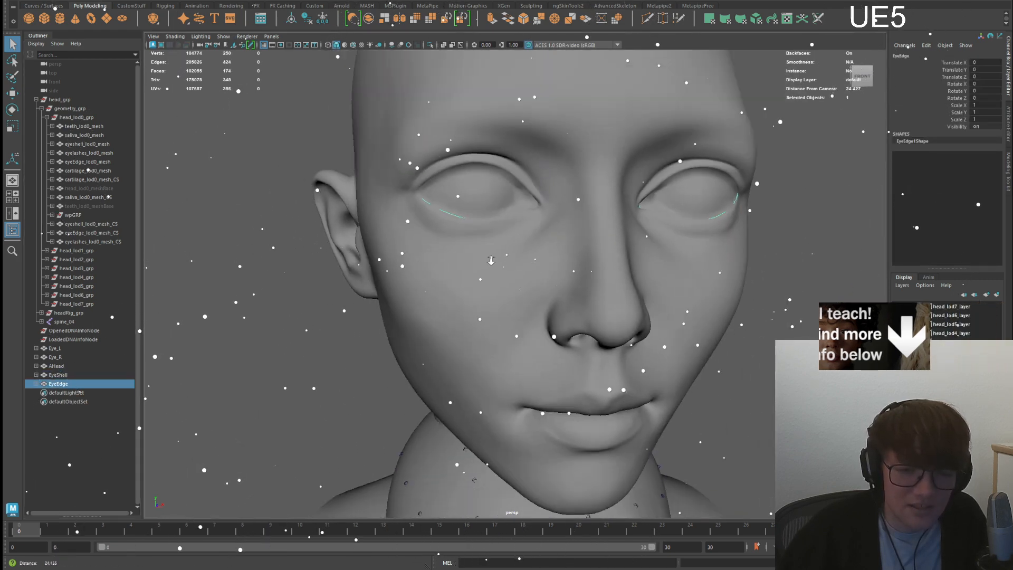
right_click_drag(491, 261, 348, 217, "alt")
middle_click_drag(349, 216, 344, 121, "alt")
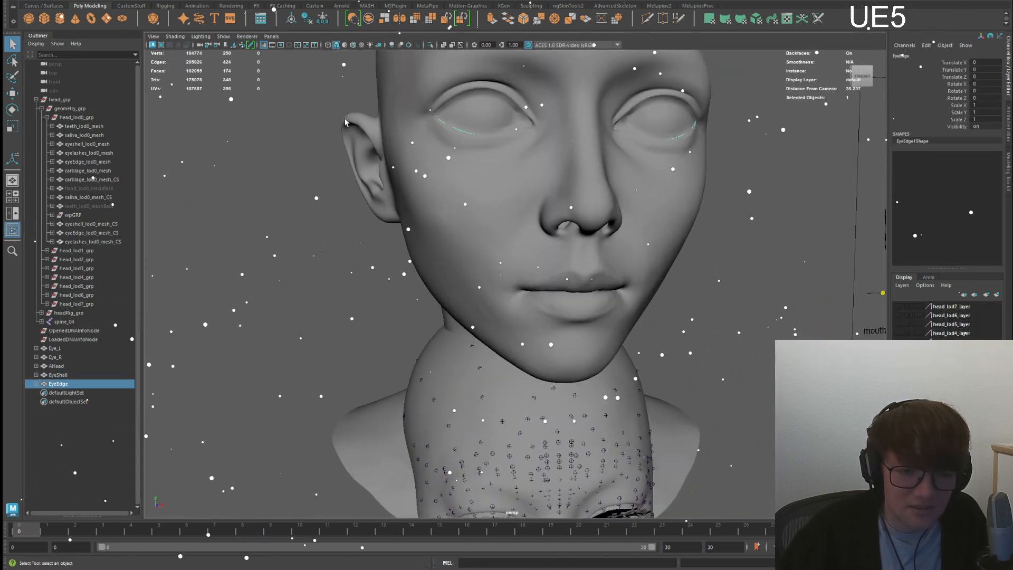
- Isolate the MetaHuman's cartilage_lod0_mesh and eyeEdge_lod0_mesh together and compare their shapes around the eyes
left_click(103, 152)
left_click(100, 162)
left_click(101, 171)
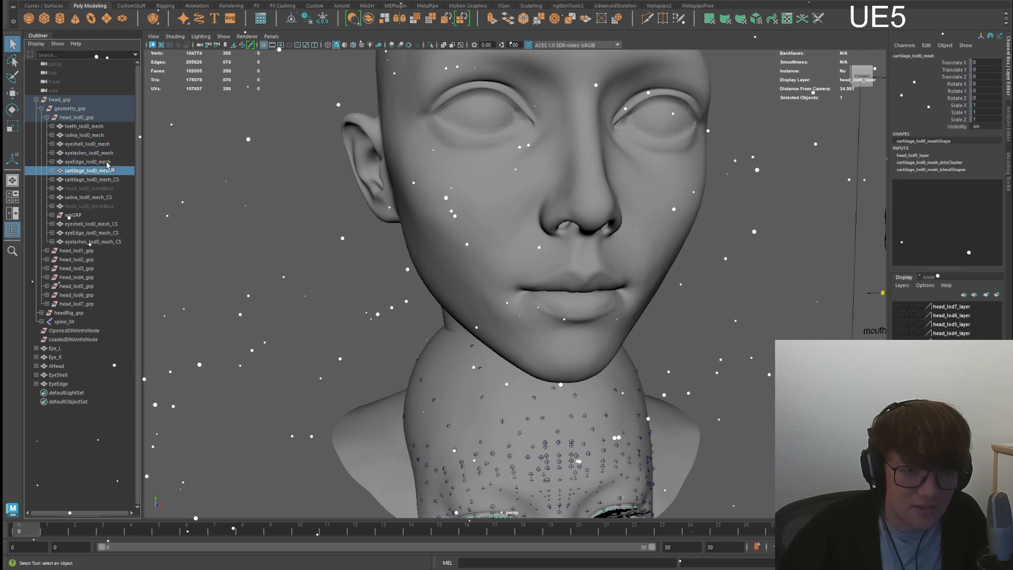
left_click(100, 161, "ctrl")
key("ctrl+1")
scroll(700, 367, "up", 6)
right_click_drag(700, 368, 555, 337, "alt")
left_click_drag(554, 338, 536, 325, "alt")
middle_click_drag(536, 325, 398, 333, "alt")
right_click_drag(398, 333, 651, 359, "alt")
right_click_drag(502, 326, 380, 322, "alt")
key("ctrl+1")
middle_click_drag(464, 254, 386, 328, "alt")
left_click_drag(385, 328, 401, 230, "alt")
middle_click_drag(401, 227, 460, 278, "alt")
left_click(327, 298)
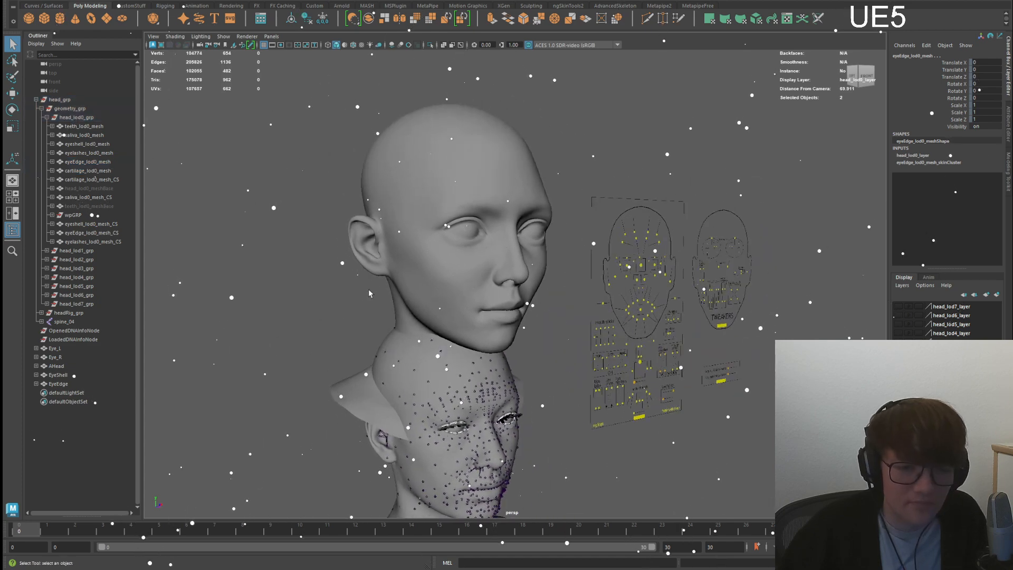
left_click_drag(71, 349, 77, 384)
left_click(280, 348)
left_click_drag(280, 348, 240, 348, "alt")
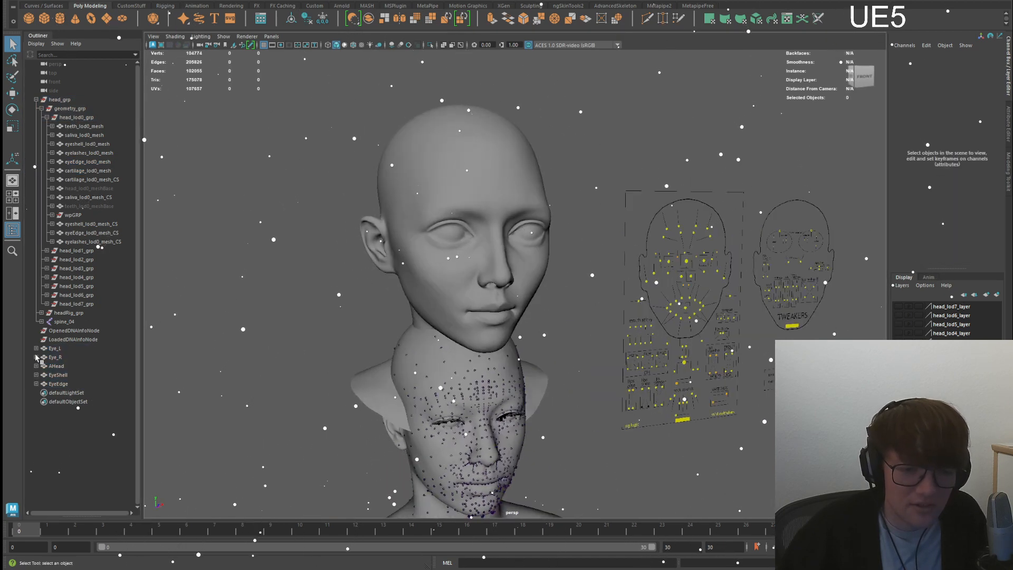
- Select the five imported custom head meshes from Eye_L through EyeEdge
left_click_drag(67, 349, 77, 385)
middle_click_drag(333, 319, 365, 286, "alt")
scroll(365, 285, "up", 1)
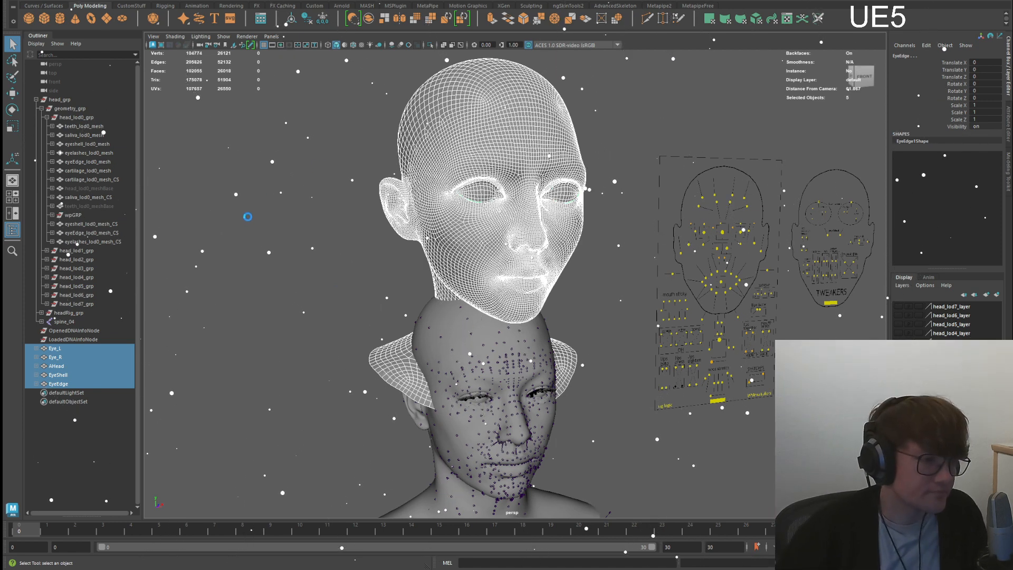
- Examine the eyelashes and eye openings on the front of the rigged head from several close angles
left_click_drag(596, 222, 536, 220, "alt")
middle_click_drag(535, 220, 537, 260, "alt")
scroll(537, 261, "up", 3)
scroll(538, 260, "up", 5)
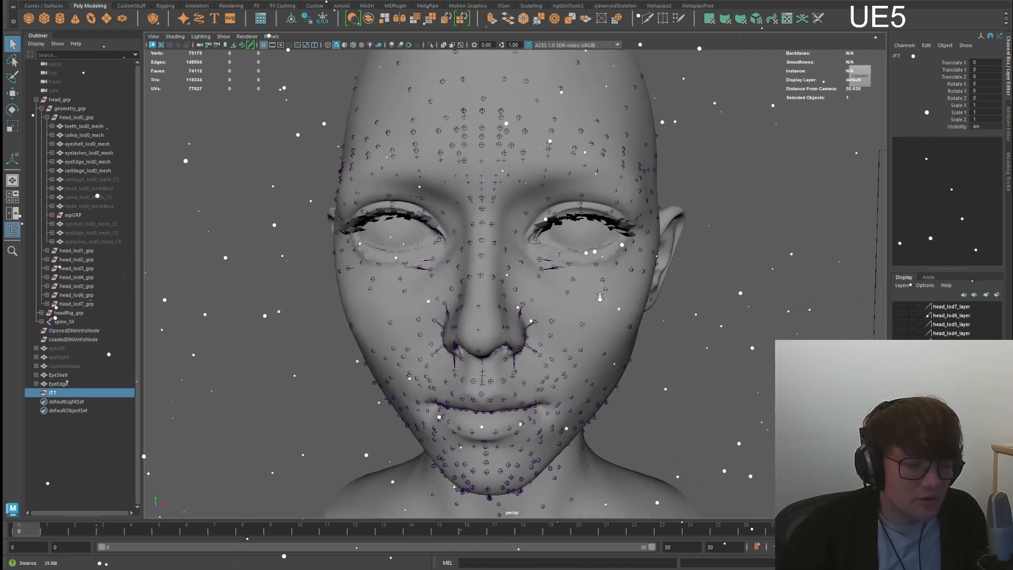
left_click_drag(537, 261, 463, 300, "alt")
scroll(521, 205, "down", 2)
scroll(603, 257, "up", 3)
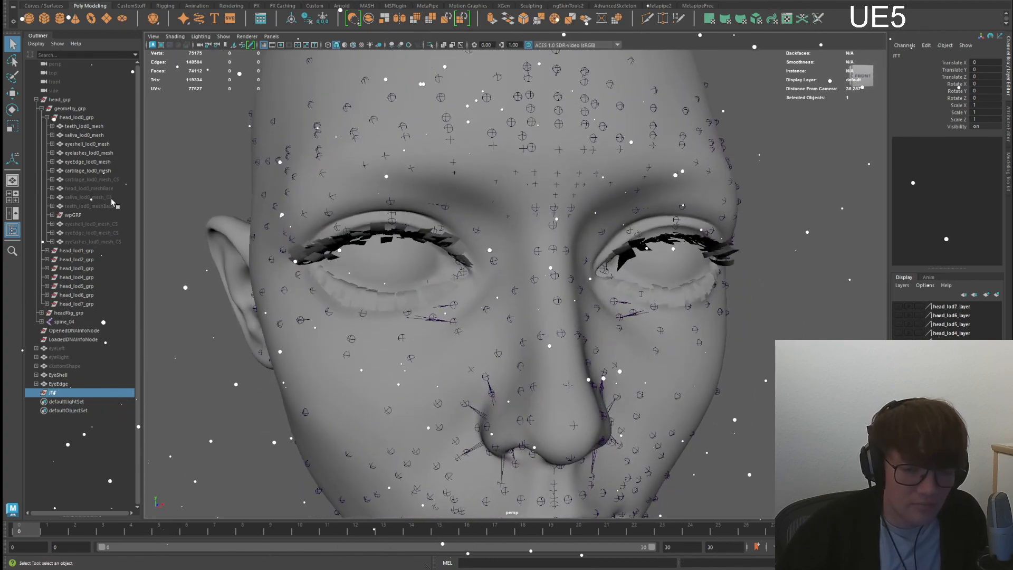
scroll(391, 326, "up", 5)
left_click_drag(416, 254, 372, 279, "alt")
left_click(352, 265)
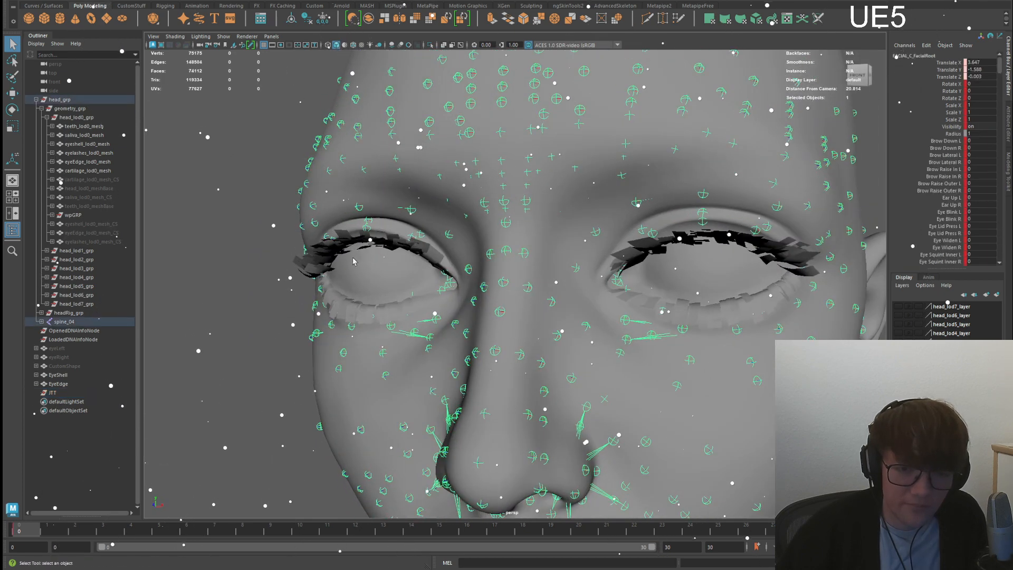
- Go through the teeth, saliva, eyeshell, eyelashes and cartilage lod0 meshes one by one to identify each on the face
left_click(272, 139)
left_click(85, 126)
left_click(88, 135)
left_click(92, 145)
left_click(93, 154)
left_click(96, 170)
left_click_drag(494, 285, 166, 198, "alt")
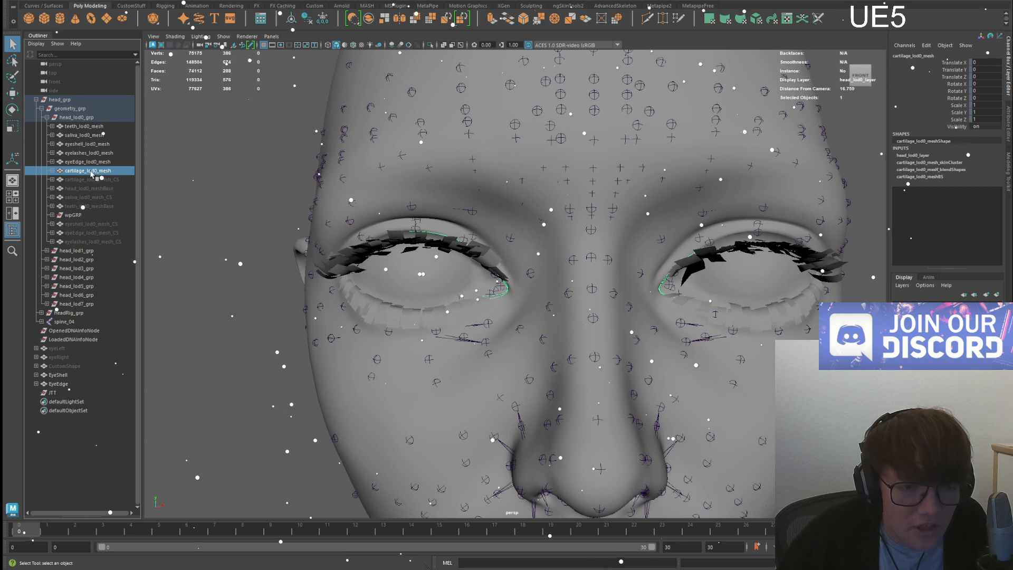
- Isolate teeth_lod0_mesh to check it, and return to the full head around the eyes
left_click(95, 127)
key("f")
key("ctrl+1")
key("ctrl+1")
middle_click_drag(589, 381, 685, 560, "alt")
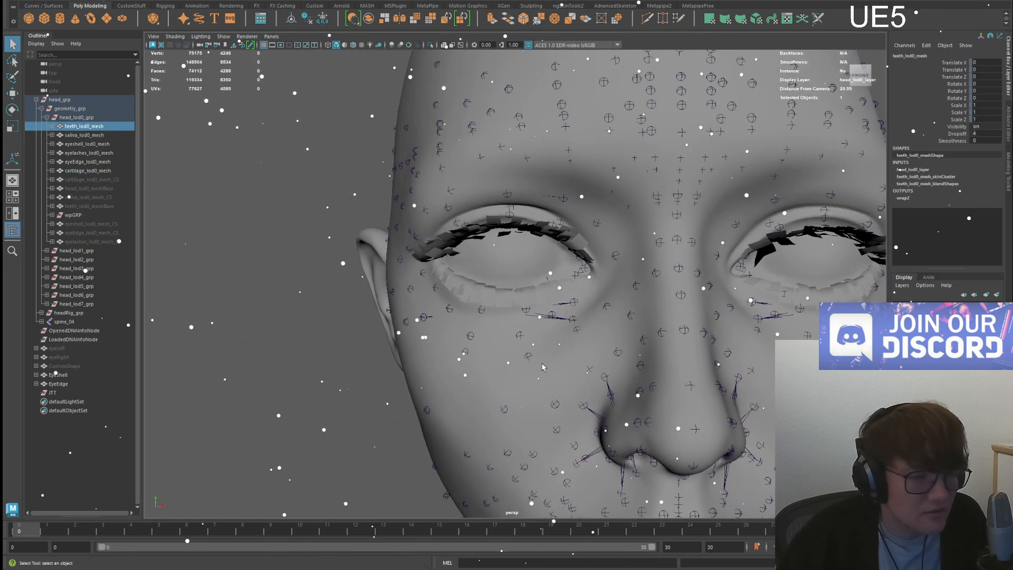
- Highlight the eyeshell through cartilage lod0 meshes, and check cartilage_lod0_mesh alone and within the full head
left_click(308, 158)
left_click_drag(87, 144, 94, 173)
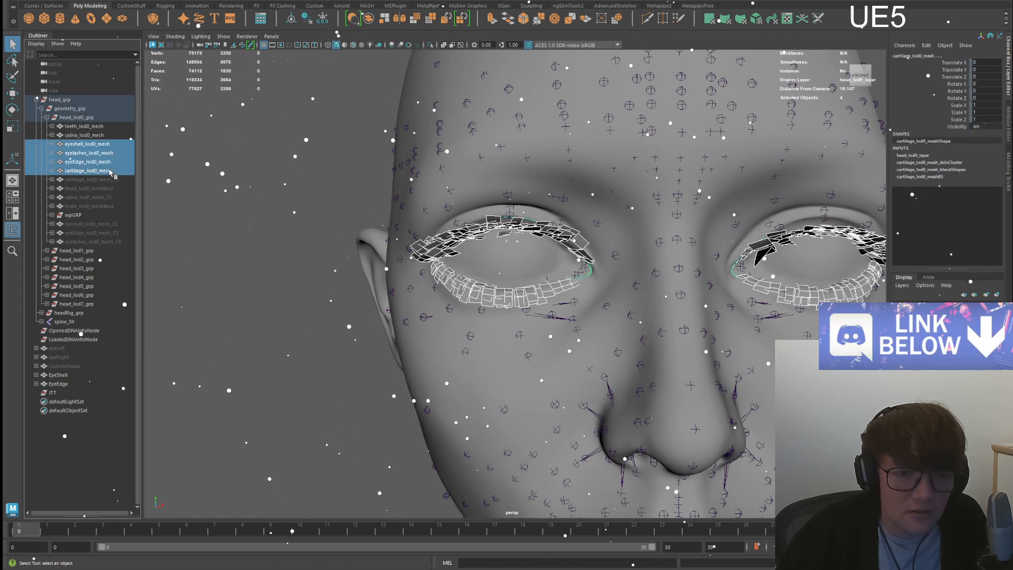
left_click(90, 171)
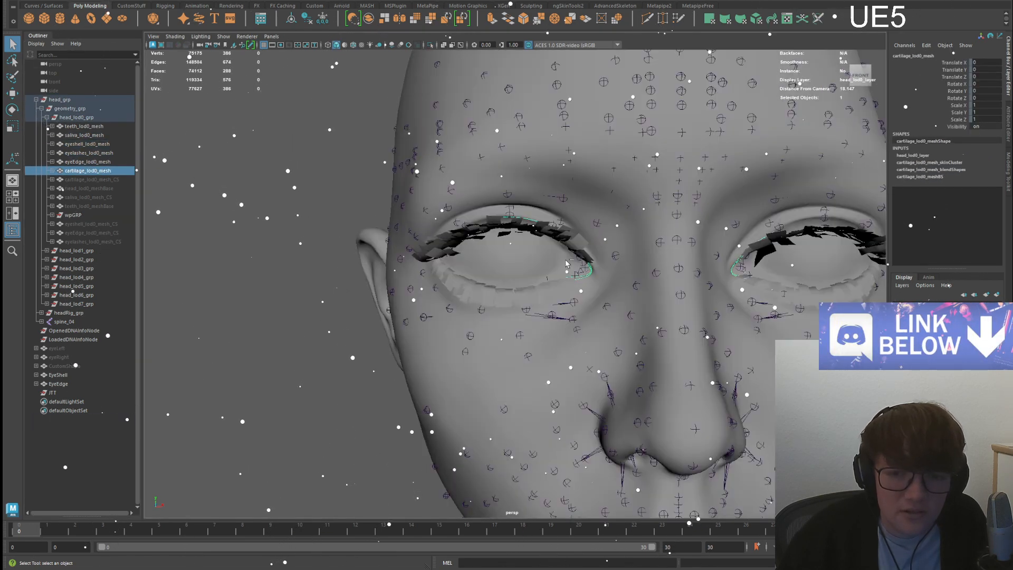
key("ctrl+1")
mouse_move(504, 280)
left_mouse_down("alt")
mouse_move(484, 282)
mouse_move(533, 276)
mouse_move(472, 269)
mouse_move(520, 270)
mouse_move(496, 268)
left_mouse_up("alt")
scroll(539, 271, "up", 5)
key("ctrl+1")
scroll(507, 269, "down", 4)
scroll(422, 261, "down", 3)
left_click_drag(311, 256, 352, 252, "alt")
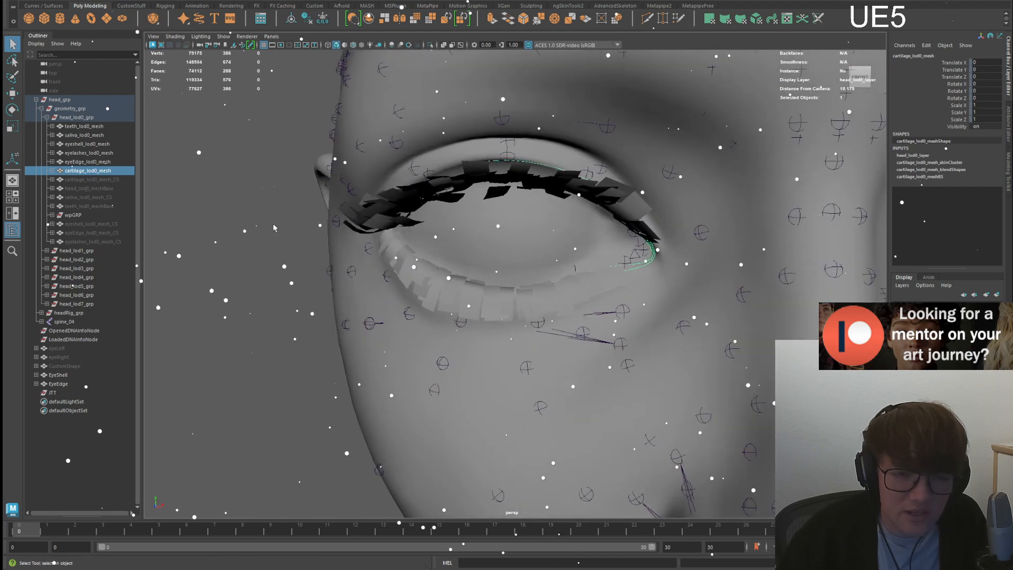
left_click_drag(238, 185, 203, 186, "alt")
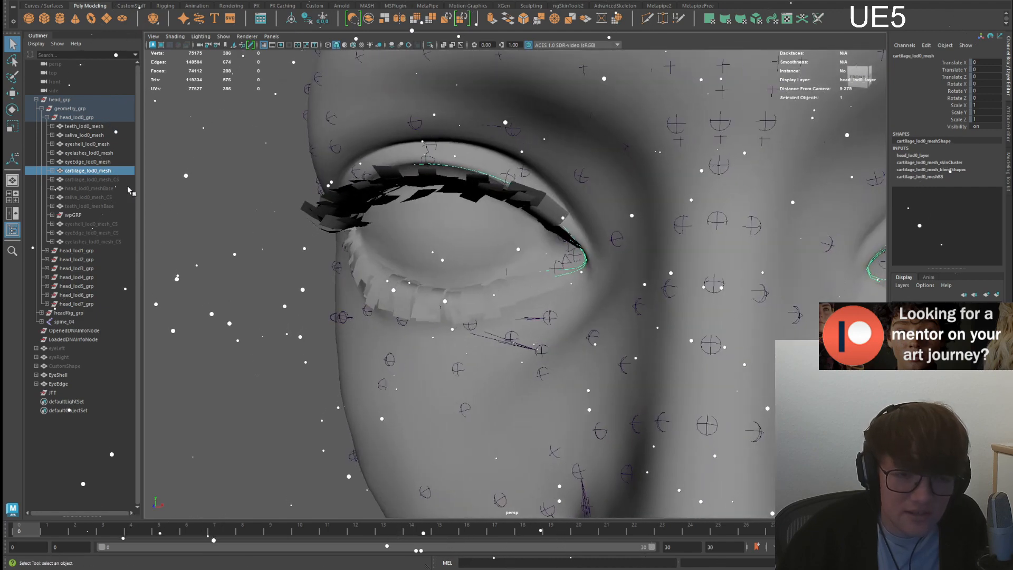
- Hide eyelashes_lod0_mesh and highlight cartilage_lod0_mesh around the character's right eye
left_click(100, 153)
key("ctrl+h")
left_click_drag(454, 264, 537, 285, "alt")
left_click(85, 171)
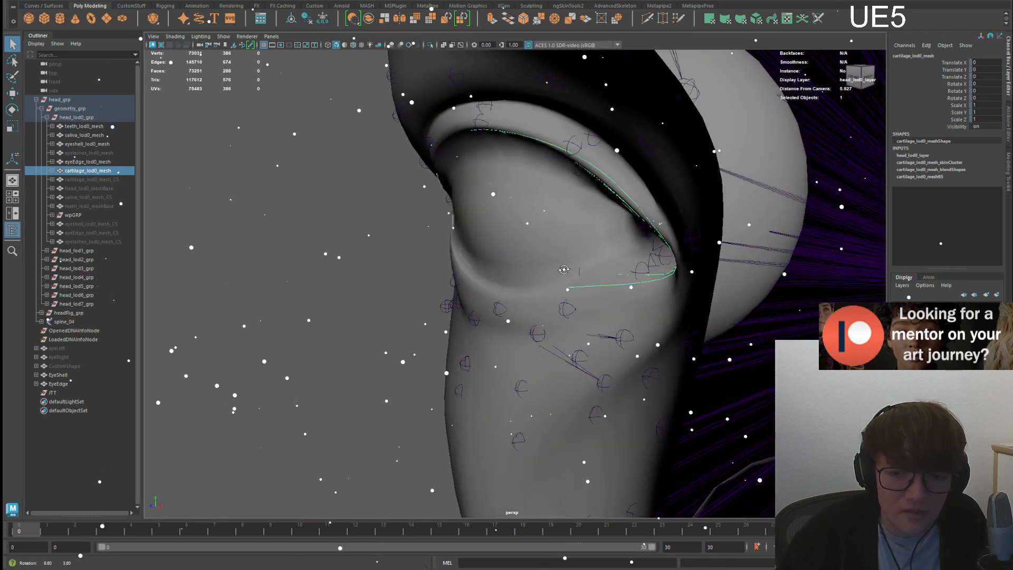
scroll(536, 285, "up", 2)
- Switch the custom EyeShell mesh off and on to compare what lies beneath it
left_click(536, 285)
key("ctrl+h")
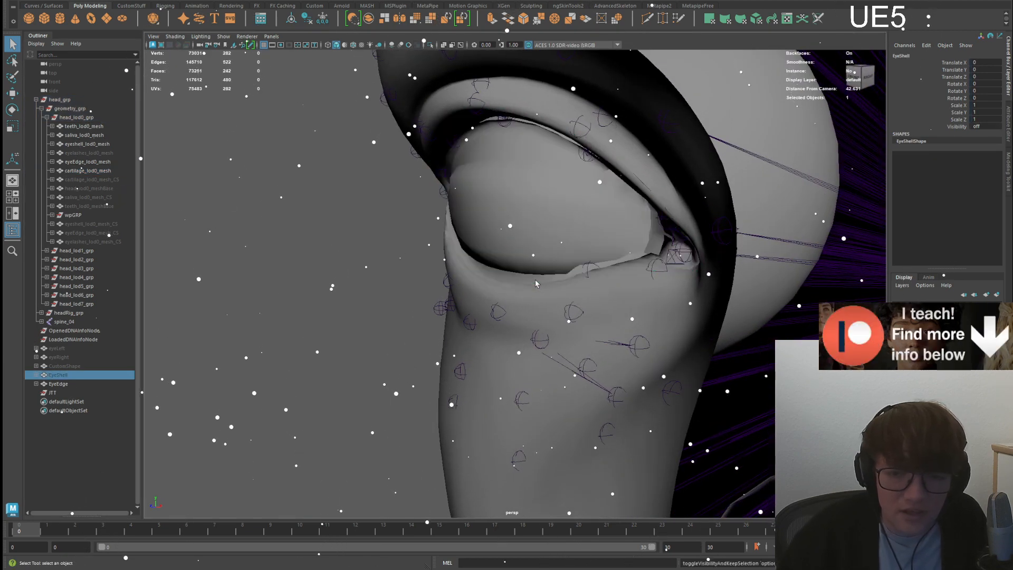
key("ctrl+h")
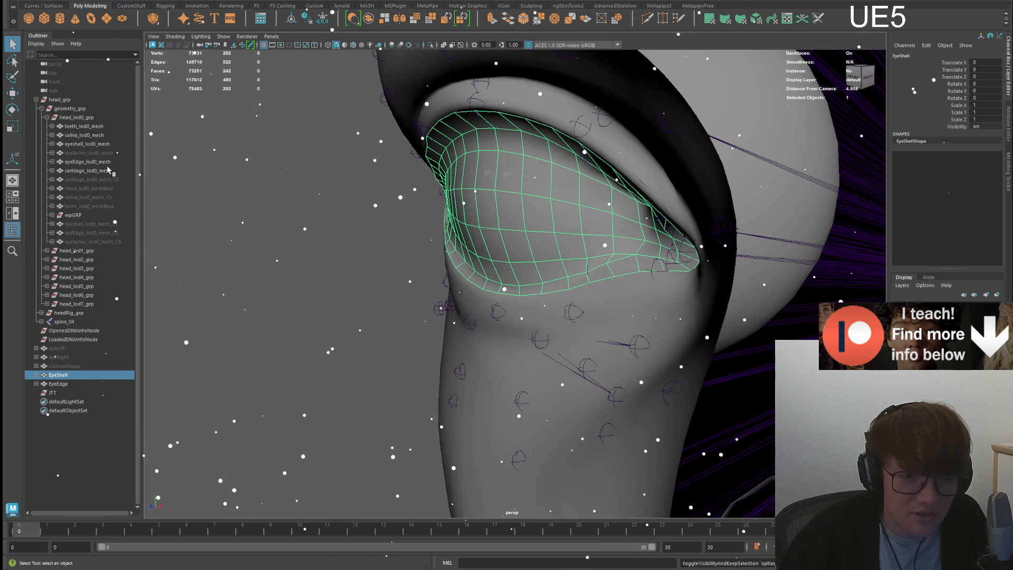
- Isolate eyeshell_lod0_mesh to inspect its shape, and bring back the full head
left_click(98, 144)
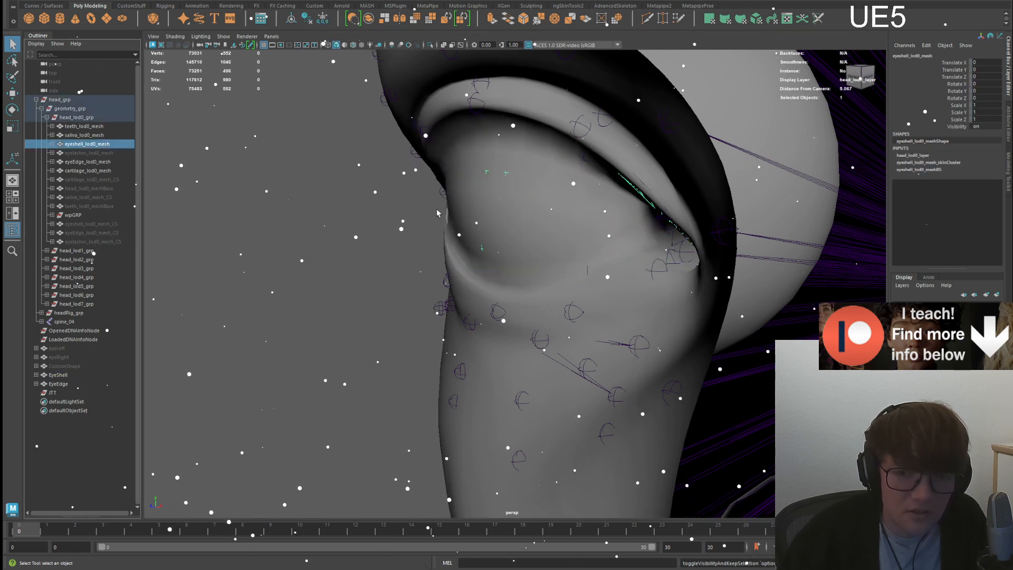
key("ctrl+1")
key("f")
scroll(492, 270, "down", 3)
left_click_drag(492, 270, 562, 239, "alt")
key("ctrl+1")
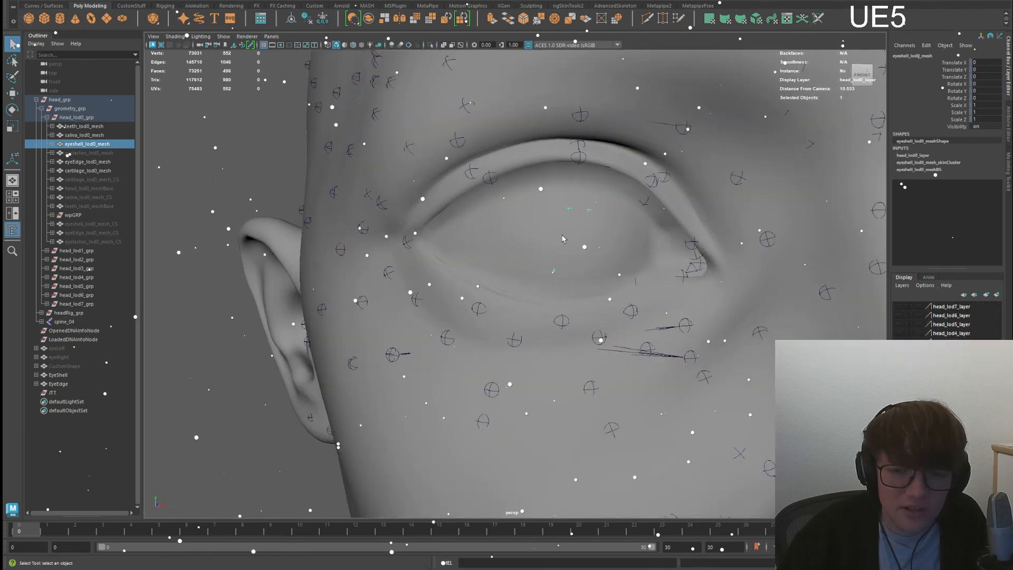
- Hide the custom EyeShell and EyeEdge meshes and clear the selection
left_click(59, 375)
left_click(74, 384, "shift")
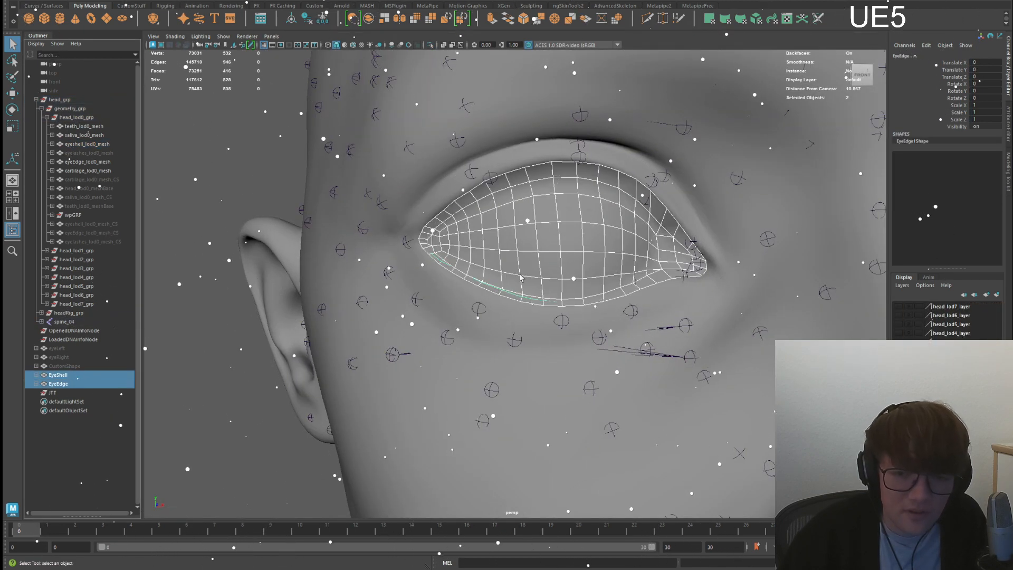
key("ctrl+h")
left_click_drag(553, 282, 417, 292, "alt")
scroll(428, 291, "up", 2)
left_click(452, 323)
- Compare eyeshell_lod0_mesh on both eyes, viewing it isolated and against the surrounding eyelids
left_click(92, 153)
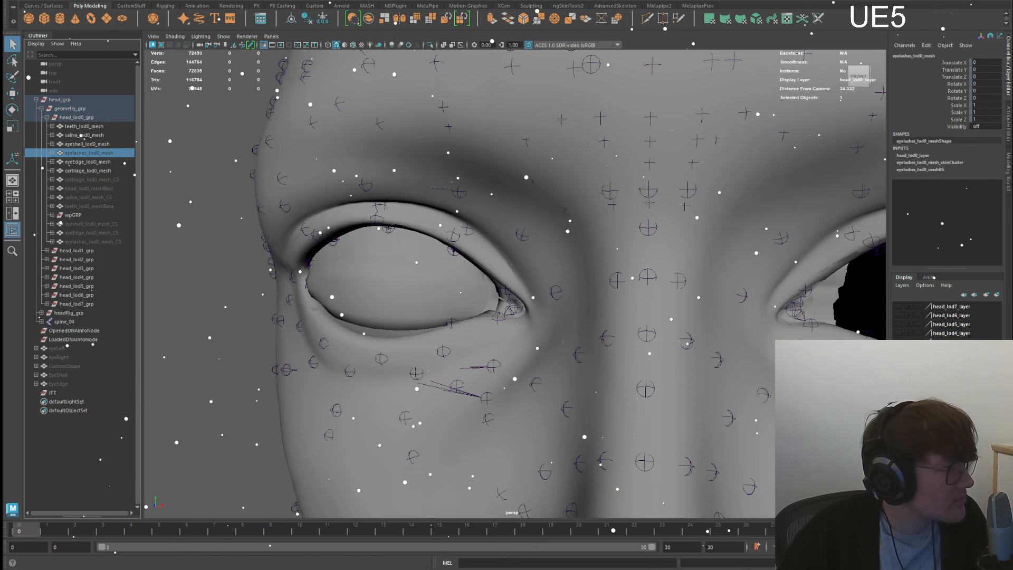
left_click_drag(415, 256, 445, 259, "alt")
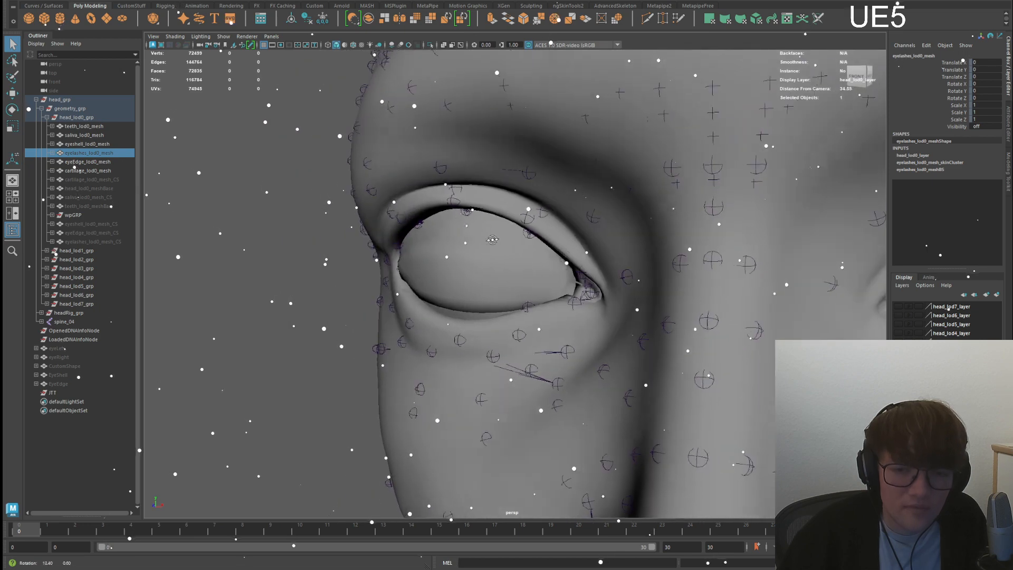
left_click(445, 260)
left_click(85, 153)
left_click(90, 144)
left_click_drag(517, 252, 653, 288, "alt")
key("ctrl+1")
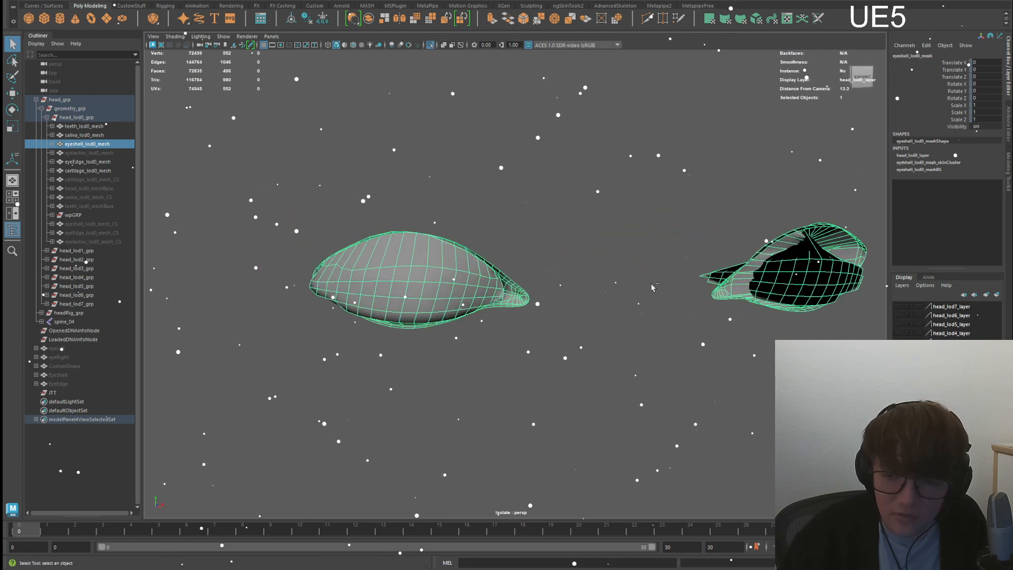
key("ctrl+1")
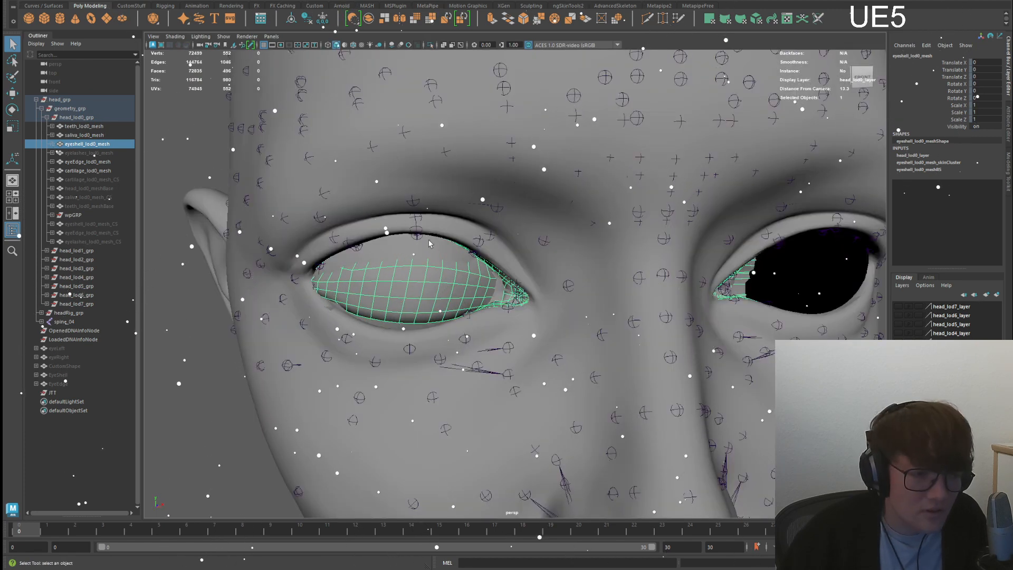
- Hide eyeshell_lod0_mesh and switch eyelashes_lod0_mesh on and off again
key("f")
key("h")
left_click(100, 135)
left_click(107, 127)
left_click(104, 135)
left_click(102, 145)
left_click(103, 153)
key("h")
key("h")
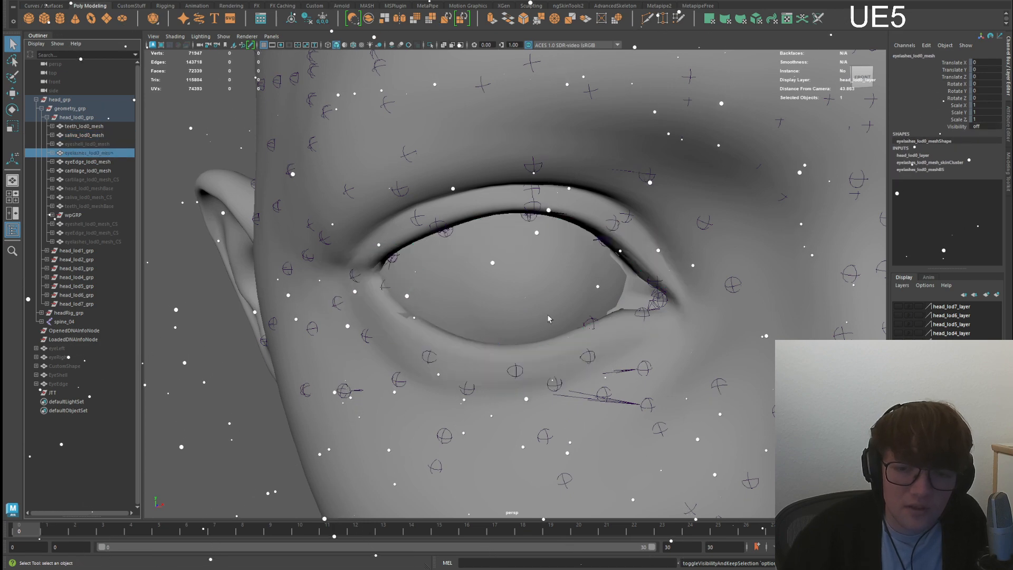
left_click(549, 319)
- Isolate eyeEdge_lod0_mesh and inspect its geometry from several angles
left_click(98, 161)
key("f")
key("ctrl+1")
middle_click_drag(513, 279, 295, 292, "alt")
left_click_drag(295, 293, 348, 264, "alt")
middle_click_drag(349, 264, 568, 275, "alt")
right_click_drag(568, 273, 623, 285, "alt")
- Toggle the visibility and isolation of cartilage_lod0_mesh to inspect how it follows the eyelid rim
left_click(109, 170)
key("h")
key("h")
left_click_drag(520, 180, 541, 285, "alt")
key("ctrl+1")
key("ctrl+1")
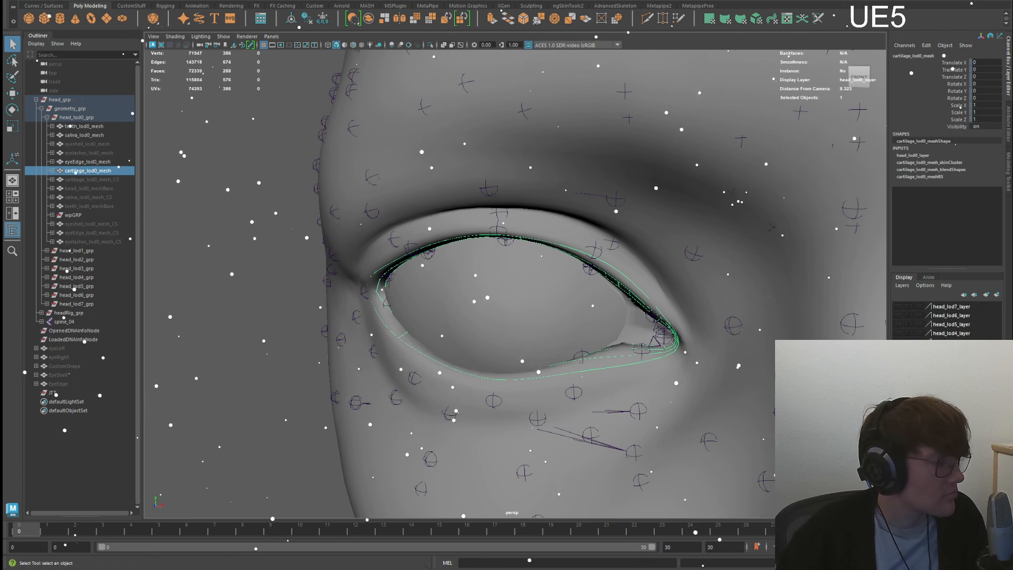
- Hide cartilage_lod0_mesh, and switch eyeEdge_lod0_mesh off and on to check the inner eye corners
left_click(538, 284)
scroll(538, 283, "down", 1)
scroll(538, 283, "down", 6)
left_click(548, 253)
middle_click_drag(560, 249, 454, 217, "alt")
scroll(455, 217, "up", 3)
left_click(358, 251)
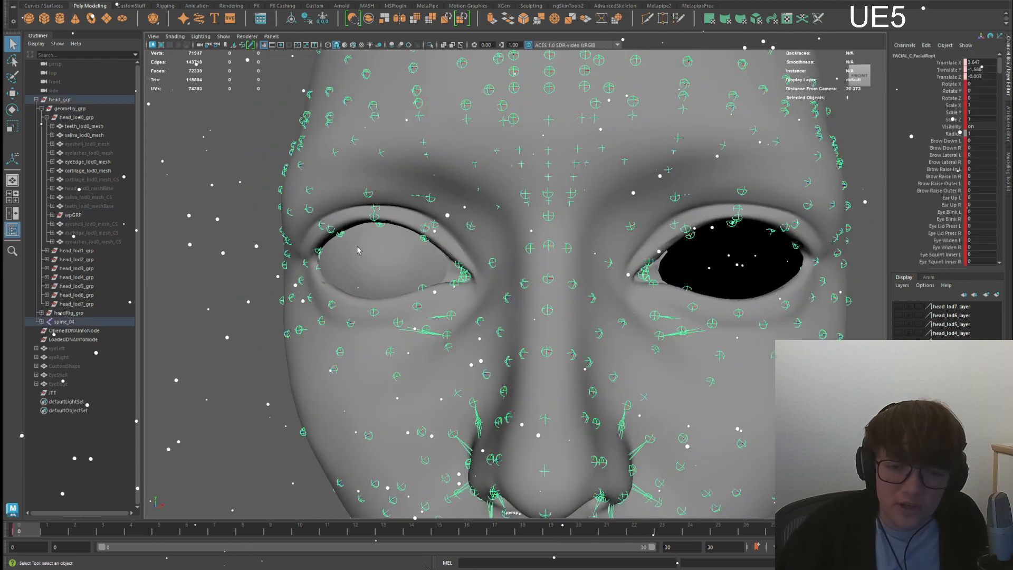
left_click(94, 161)
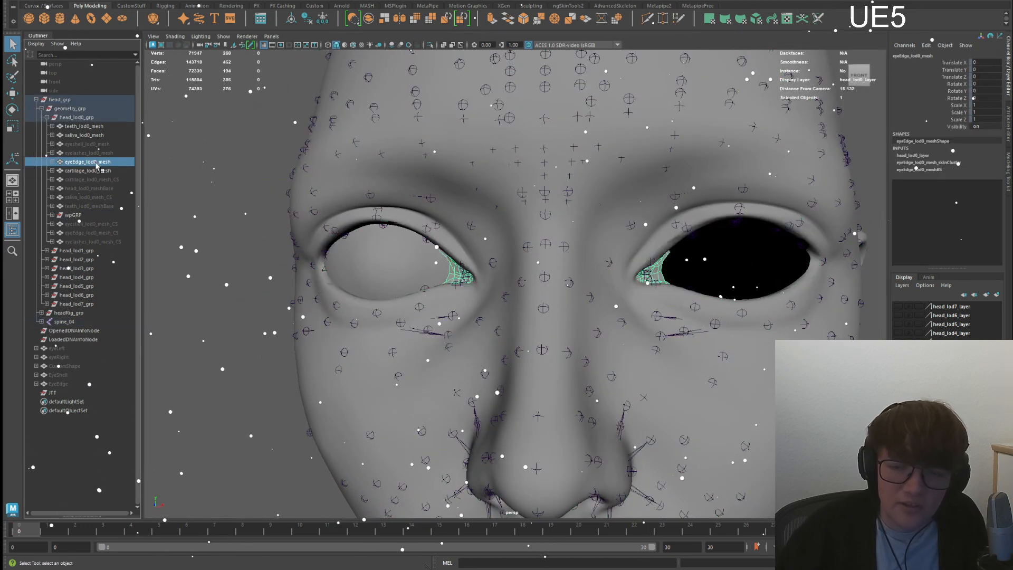
key("h")
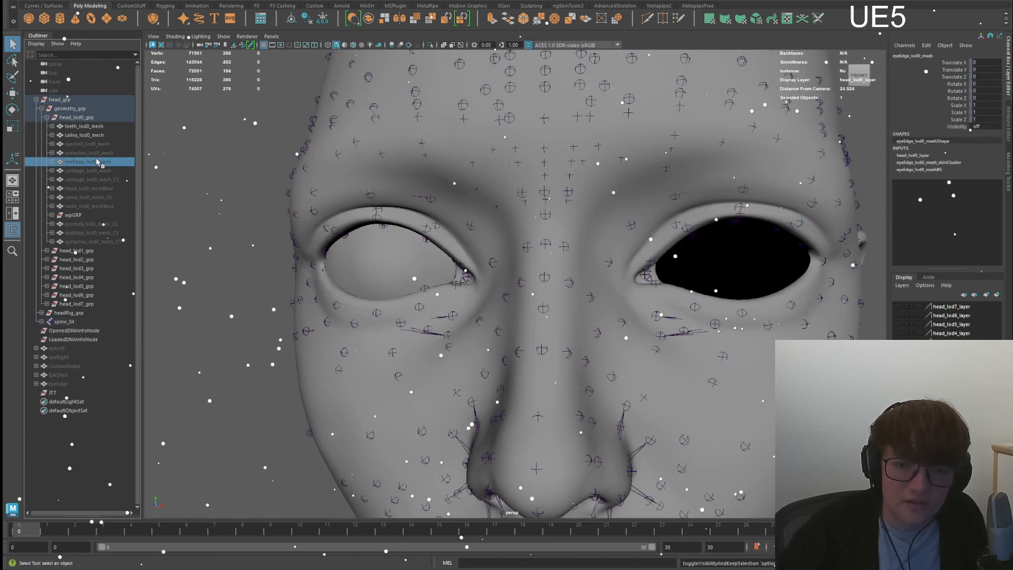
scroll(658, 272, "down", 3)
key("h")
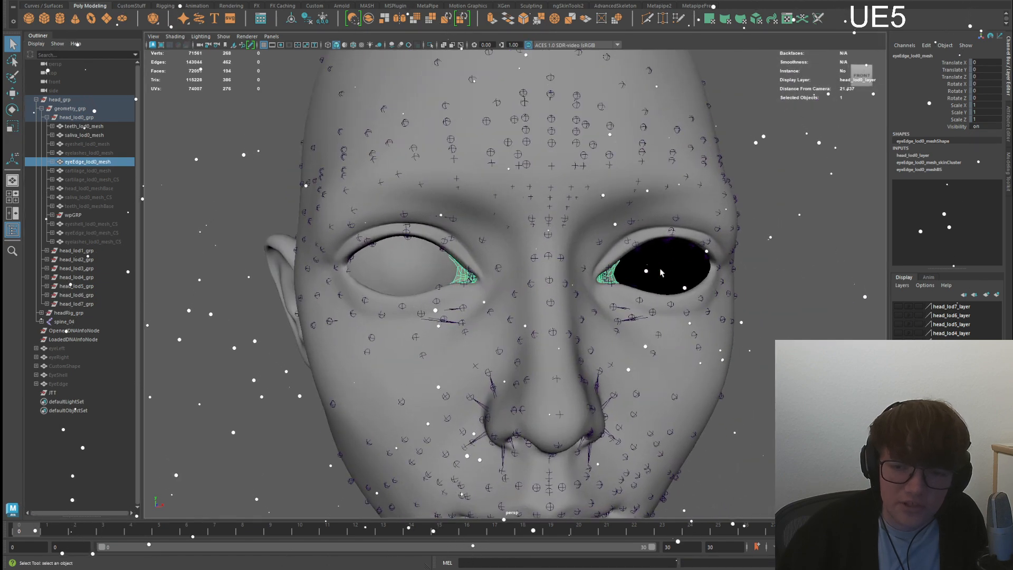
- Isolate wpGRP and select eyeLeft_lod0_mesh to examine the left eyeball inside the head
left_click(93, 135)
left_click(74, 214)
key("ctrl+1")
left_click(659, 288)
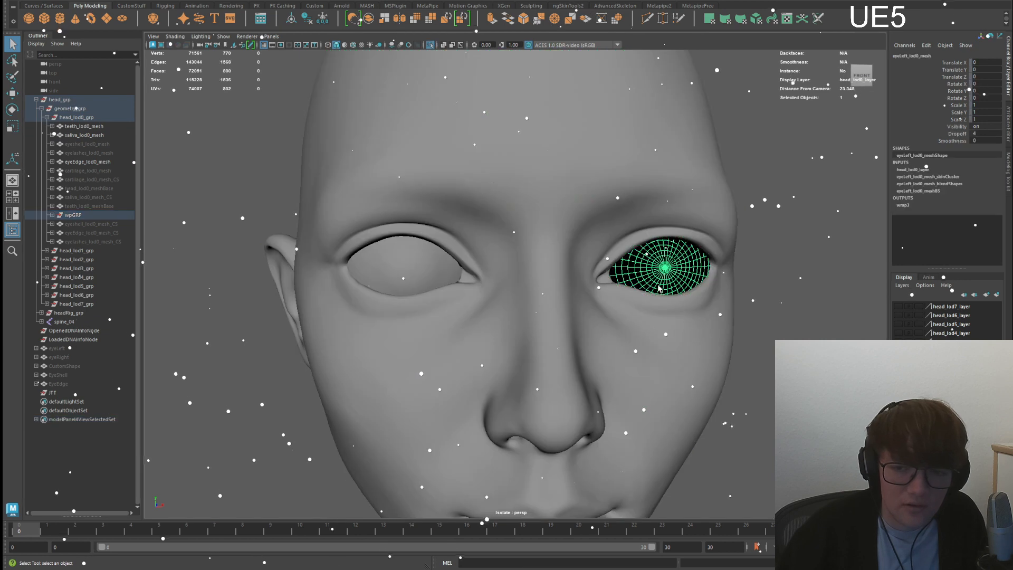
middle_click_drag(661, 281, 619, 295, "alt")
right_click_drag(619, 296, 643, 308, "alt")
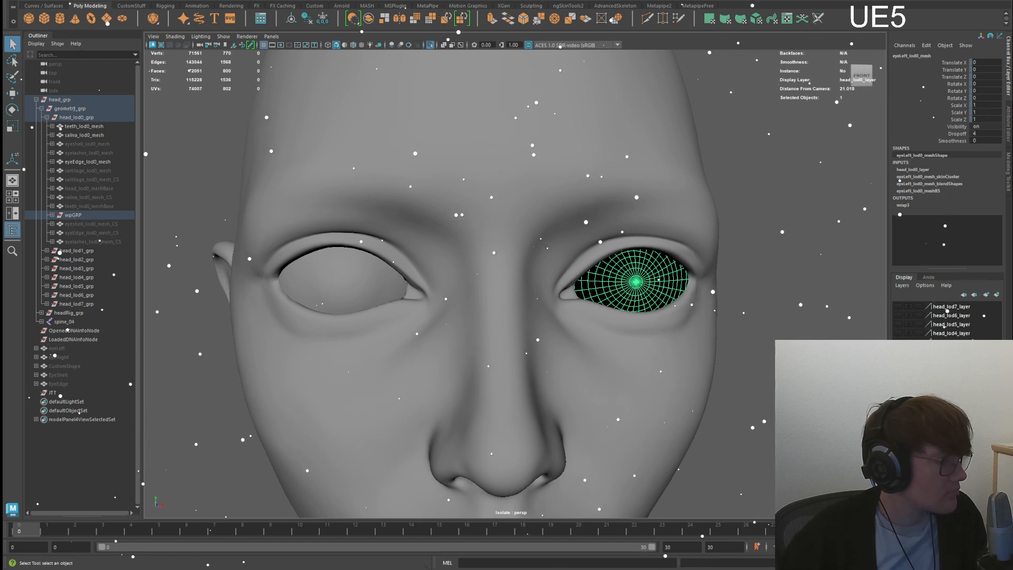
middle_click_drag(486, 254, 473, 249, "alt")
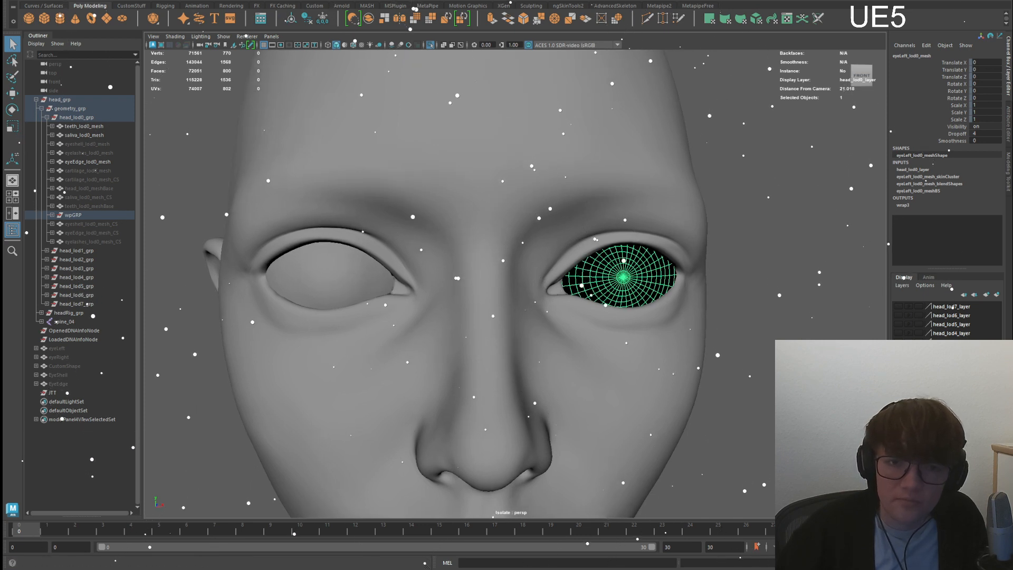
- Clear the selection and leave the isolated view of the head
left_click(276, 59)
left_click(268, 21)
left_click(739, 174)
left_click_drag(702, 232, 633, 243, "alt")
right_click_drag(612, 254, 574, 253, "alt")
left_click_drag(574, 254, 591, 254, "alt")
key("ctrl+1")
- Try moving the CTRL_C_eye control on the face board to test the eyes, and undo the move
right_click_drag(591, 254, 726, 289, "alt")
left_click(820, 297)
key("w")
left_click_drag(820, 297, 836, 285)
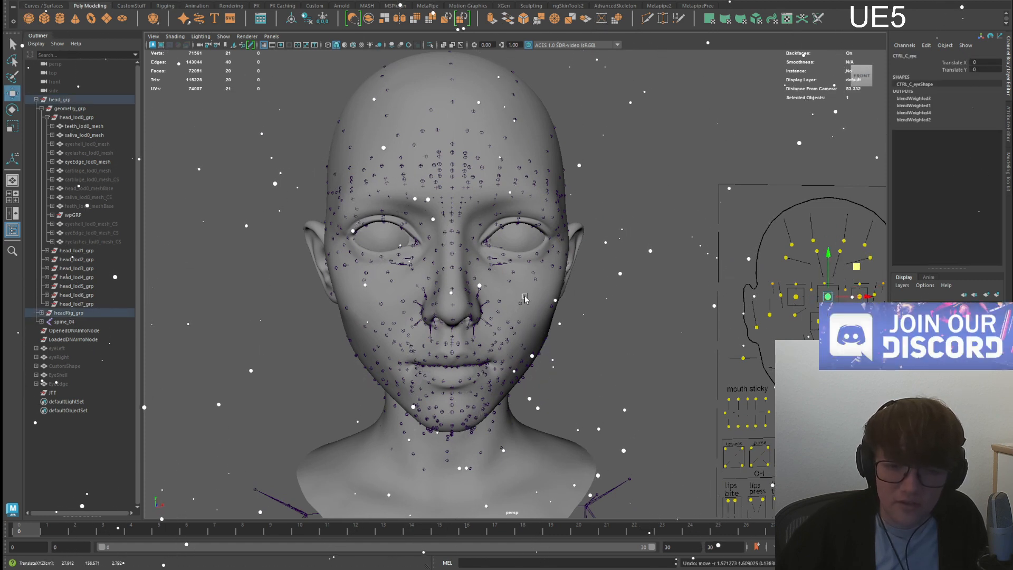
left_click(497, 280)
- Show eyeshell_lod0_mesh, eyelashes_lod0_mesh and cartilage_lod0_mesh again
middle_click_drag(449, 295, 496, 308, "alt")
right_click_drag(454, 316, 485, 327, "alt")
right_click_drag(427, 337, 519, 364, "alt")
middle_click_drag(520, 364, 599, 414, "alt")
left_click(95, 144)
left_click(96, 153, "shift")
key("h")
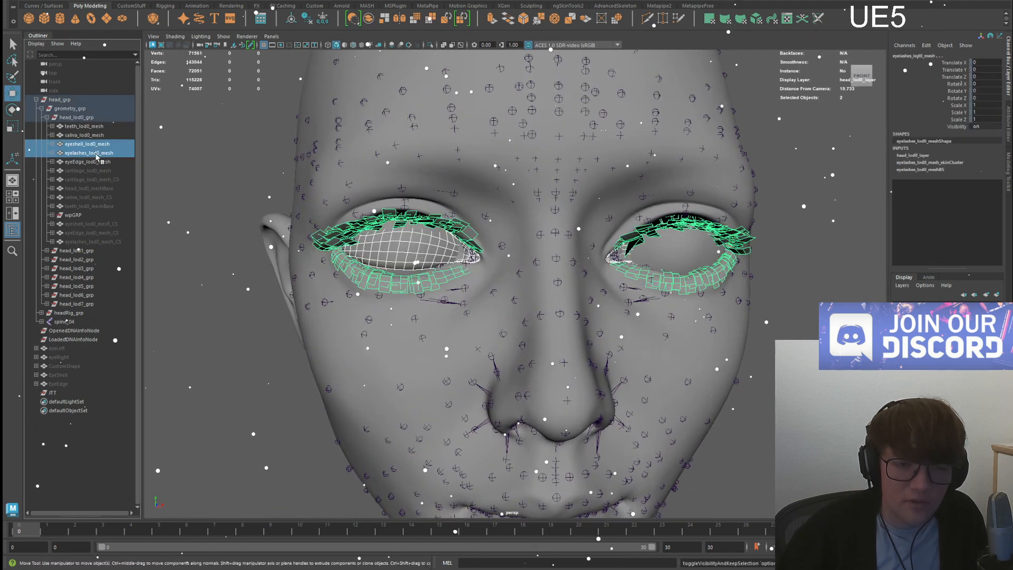
left_click(97, 170)
key("h")
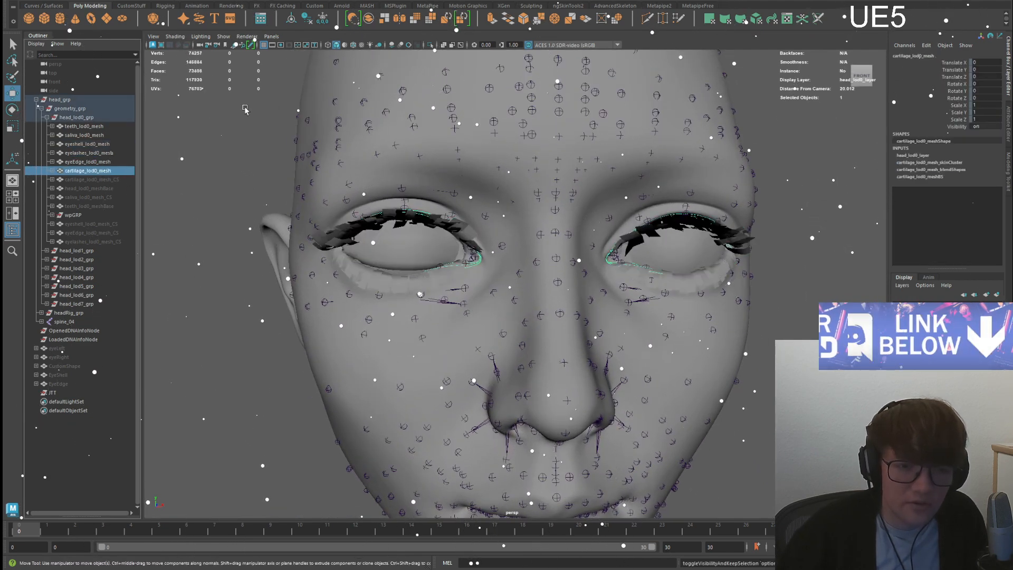
- Show the custom EyeShell and EyeEdge meshes again to compare them around the character's right eye
left_click(242, 119)
left_click_drag(348, 221, 370, 224, "alt")
middle_click_drag(370, 225, 406, 226, "alt")
right_click_drag(390, 232, 422, 247, "alt")
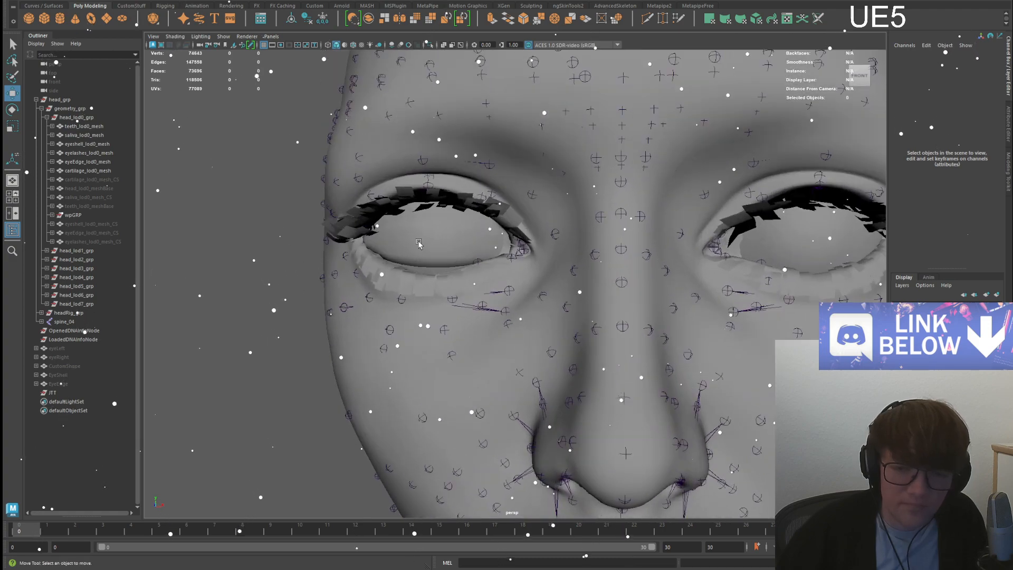
left_click(423, 245)
left_click_drag(422, 246, 432, 247, "alt")
right_click_drag(433, 247, 475, 254, "alt")
left_click(70, 376)
left_click(69, 384, "shift")
key("h")
left_click_drag(400, 304, 424, 309, "alt")
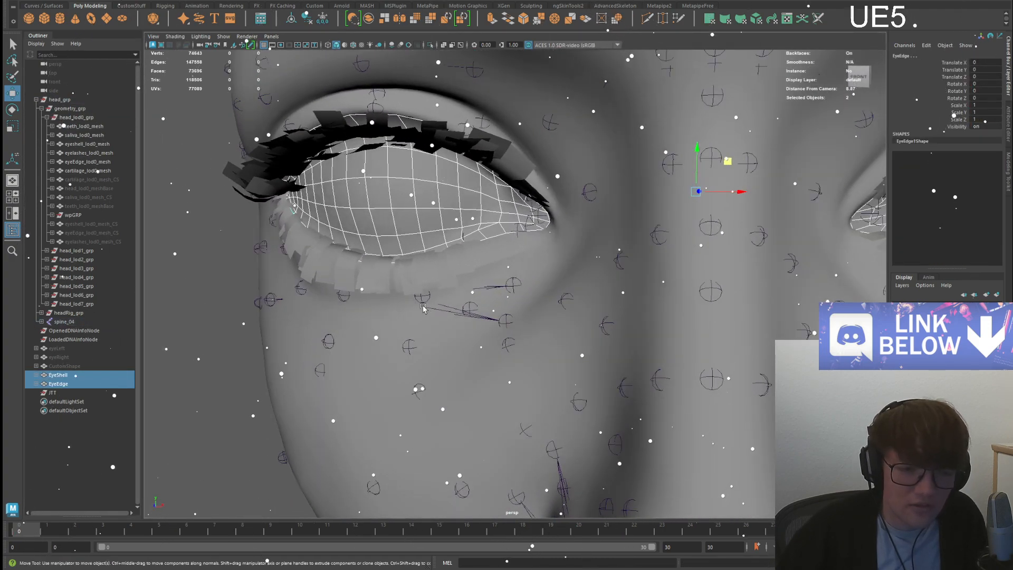
left_click_drag(403, 264, 417, 282, "alt")
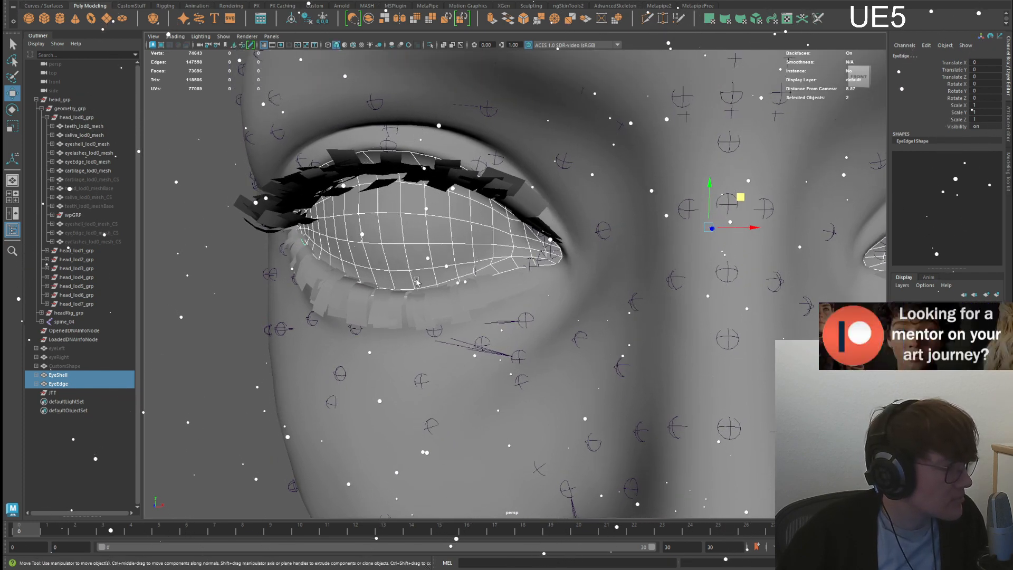
- Examine from several angles how the custom EyeShell and EyeEdge meshes sit against the eyelashes and eyelids of both eyes
left_click_drag(416, 282, 522, 295, "alt")
key("h")
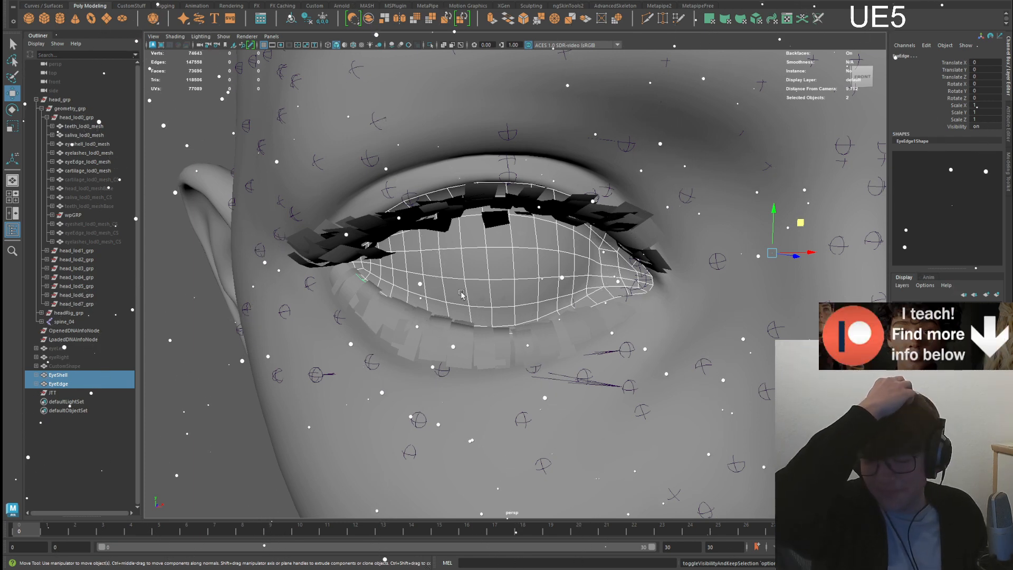
scroll(461, 294, "down", 10)
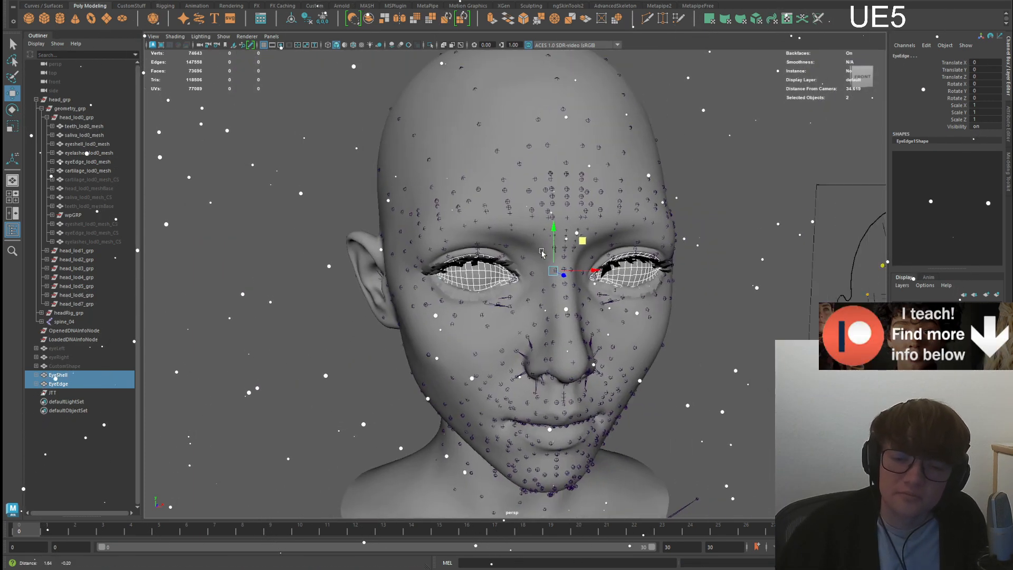
scroll(620, 277, "down", 5)
scroll(564, 288, "up", 10)
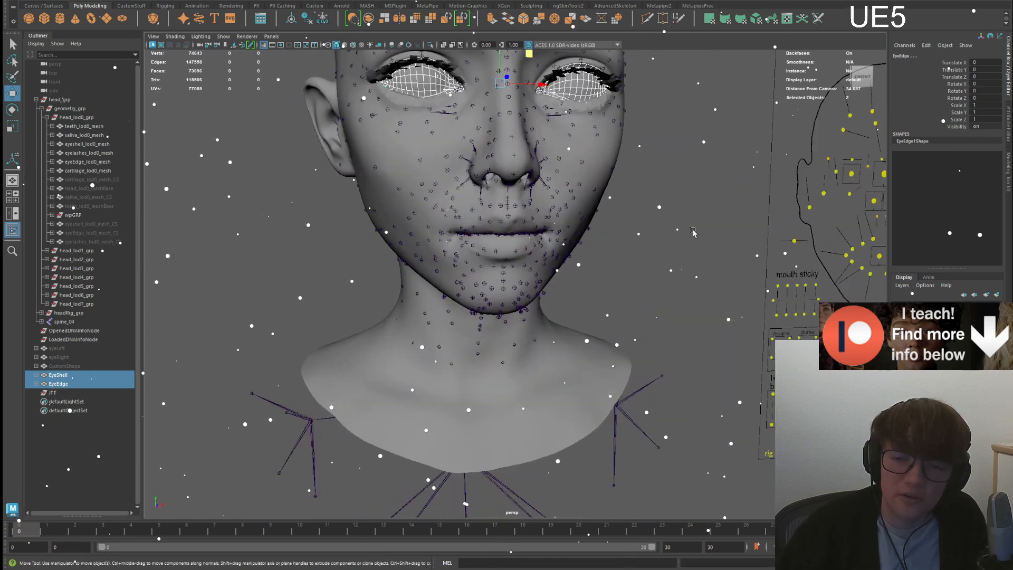
right_click_drag(564, 287, 597, 289, "alt")
left_click_drag(491, 306, 565, 291, "alt")
middle_click_drag(406, 285, 467, 278, "alt")
mouse_move(461, 274)
left_mouse_down("alt")
mouse_move(478, 293)
mouse_move(473, 280)
left_mouse_up("alt")
left_click_drag(527, 302, 474, 285, "alt")
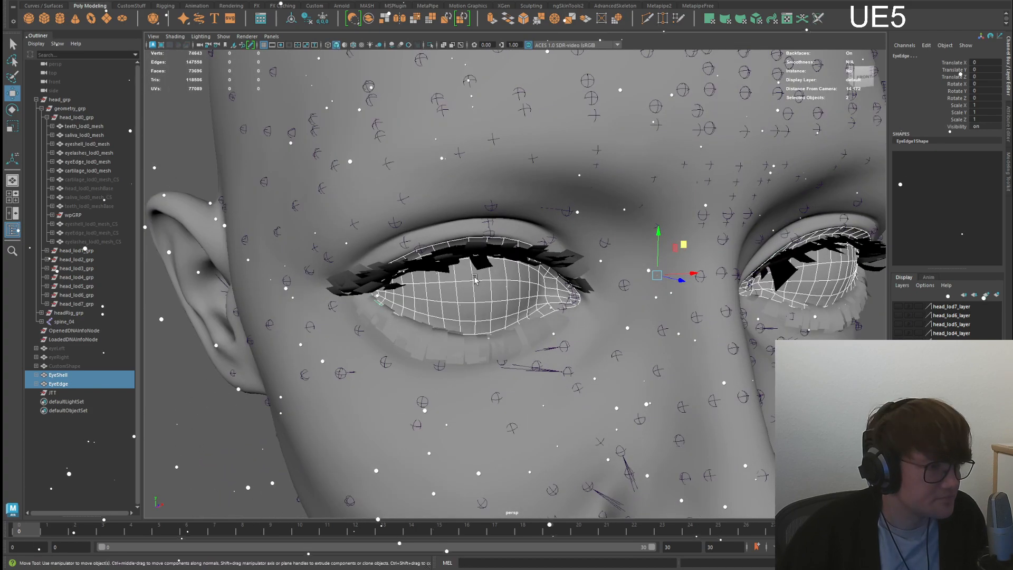
- Hide the custom EyeShell and EyeEdge meshes and clear the selection
mouse_move(558, 289)
left_mouse_down("alt")
mouse_move(548, 279)
mouse_move(571, 294)
left_mouse_up("alt")
right_click_drag(572, 294, 496, 259, "alt")
left_click_drag(496, 259, 287, 285, "alt")
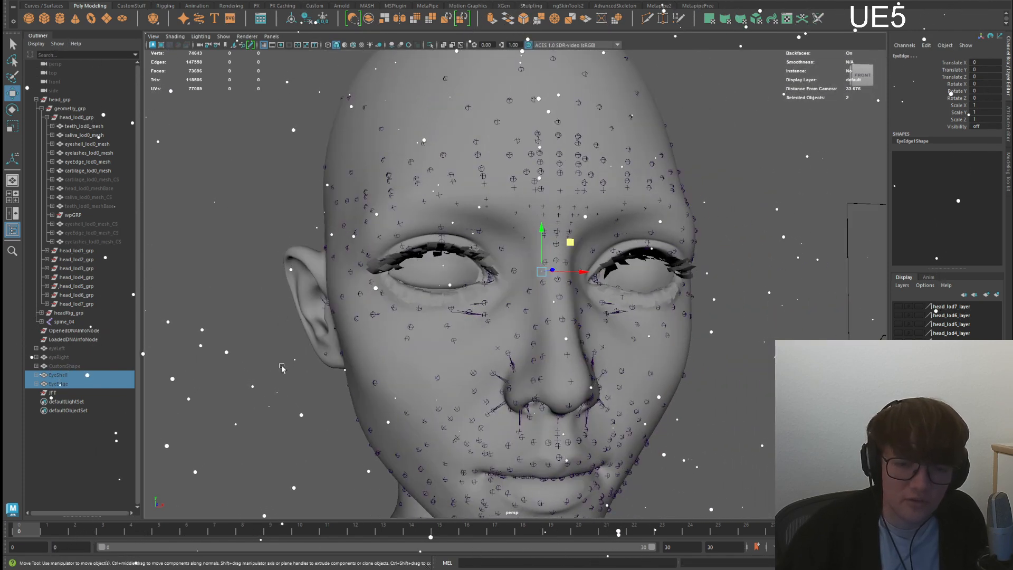
left_click(234, 395)
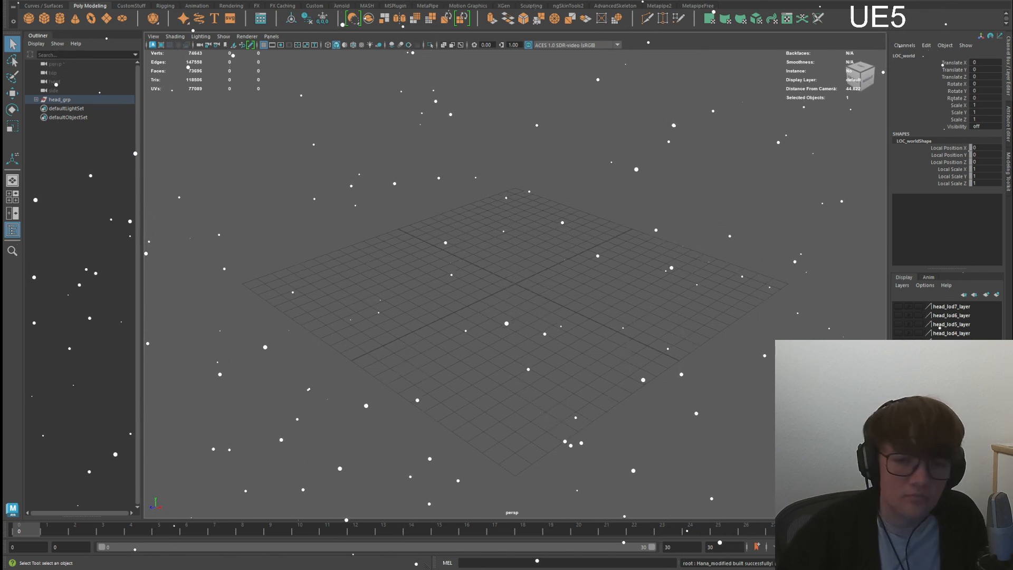
- Frame head_grp in the rebuilt scene and examine the face and both eyes from the front
left_click(60, 99)
key("f")
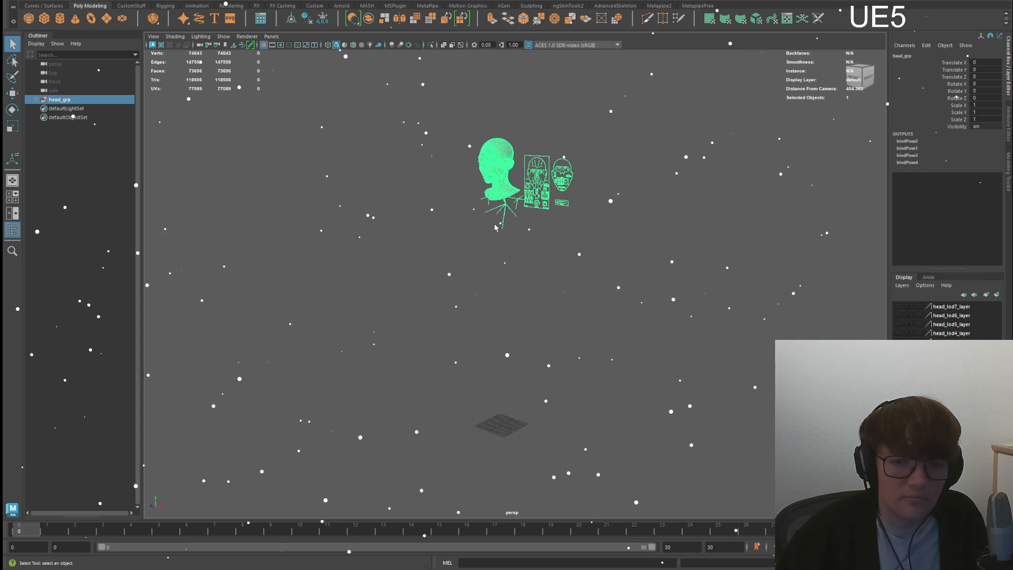
left_click(455, 248)
left_click_drag(455, 247, 533, 248, "alt")
middle_click_drag(496, 206, 557, 290, "alt")
scroll(558, 291, "up", 6)
left_click_drag(558, 290, 602, 264, "alt")
middle_click_drag(602, 264, 475, 322, "alt")
scroll(528, 317, "up", 5)
left_click_drag(596, 317, 545, 310, "alt")
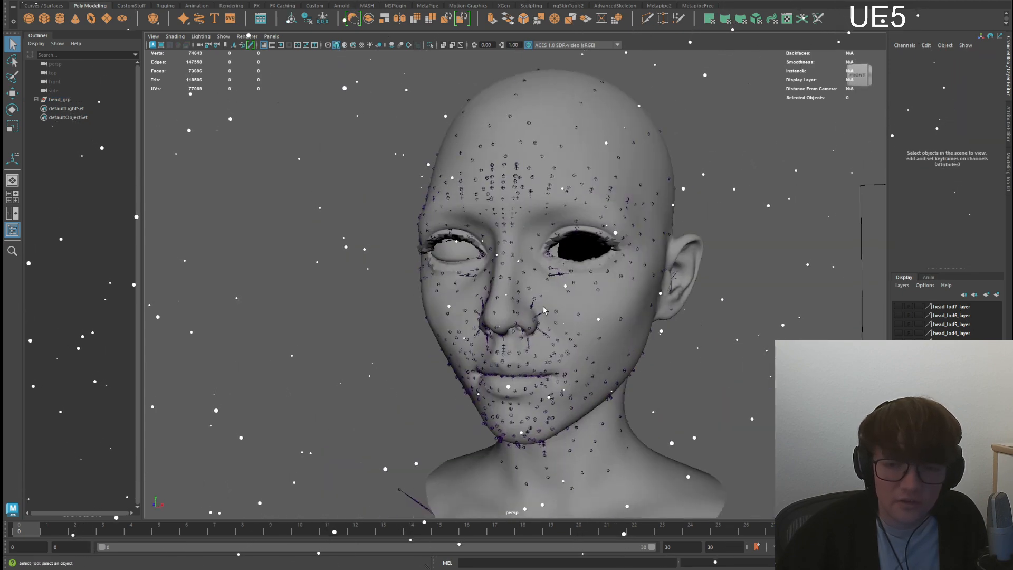
scroll(544, 311, "up", 3)
- Expand head_grp down to the head_lod0_grp meshes and hide eyeshell_lod0_mesh
left_click(36, 99)
left_click(42, 108)
left_click(47, 117)
left_click(84, 136)
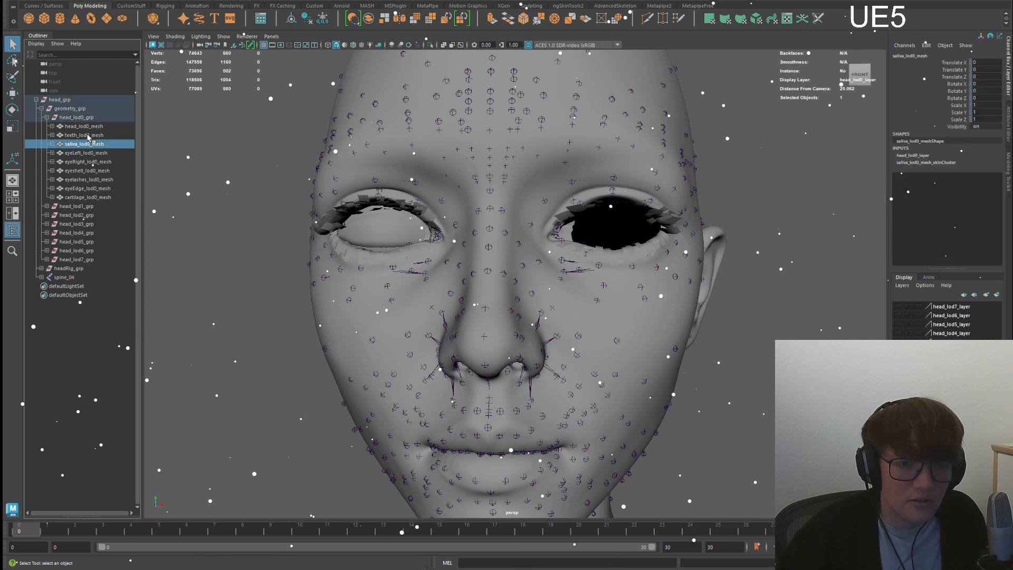
left_click(88, 154)
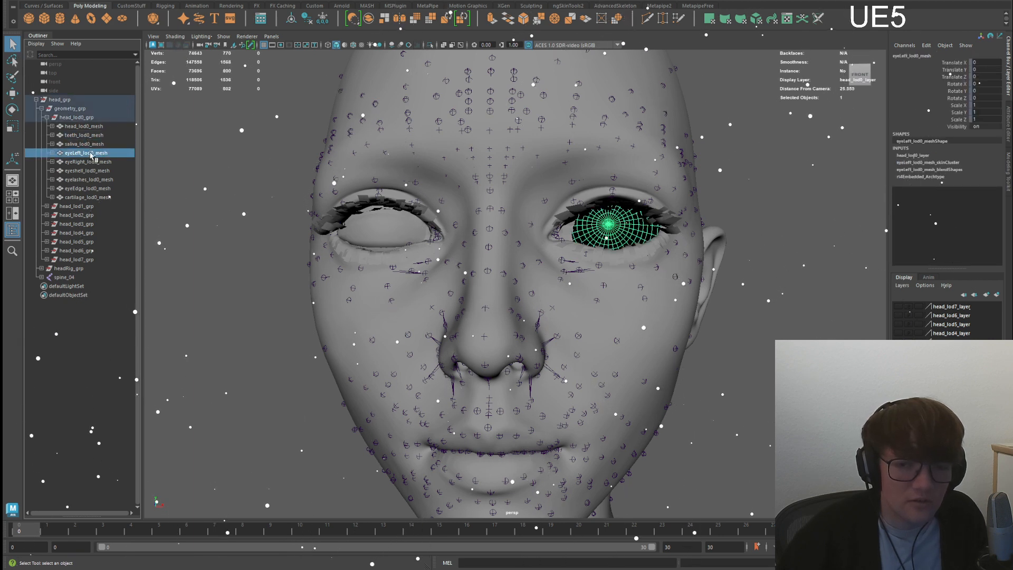
left_click(89, 161)
left_click(92, 171)
key("h")
- Check the eye meshes in head_lod0_grp and reverse the face normals of eyeLeft_lod0_mesh
left_click(92, 163)
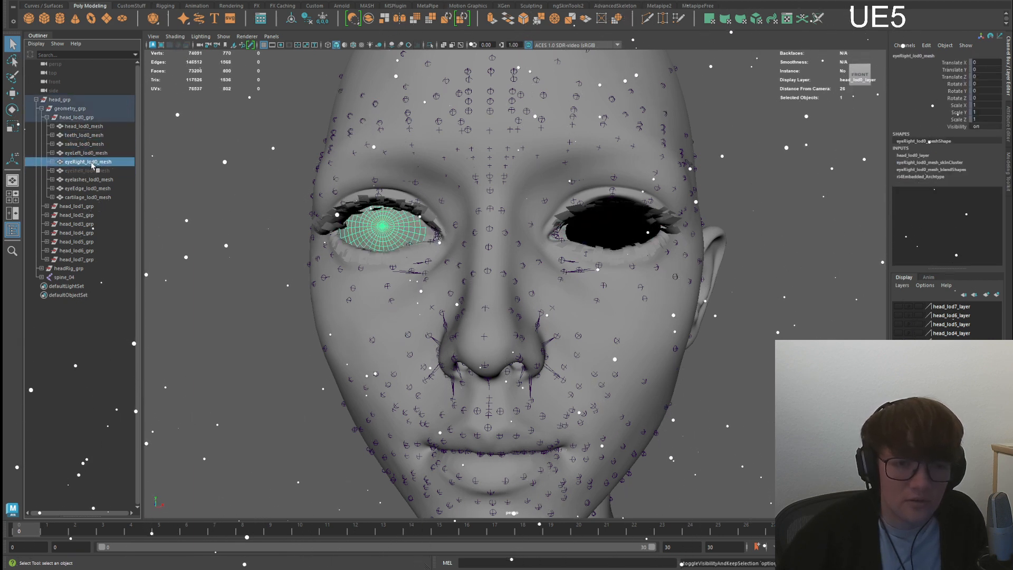
left_click(89, 153)
left_click(87, 144)
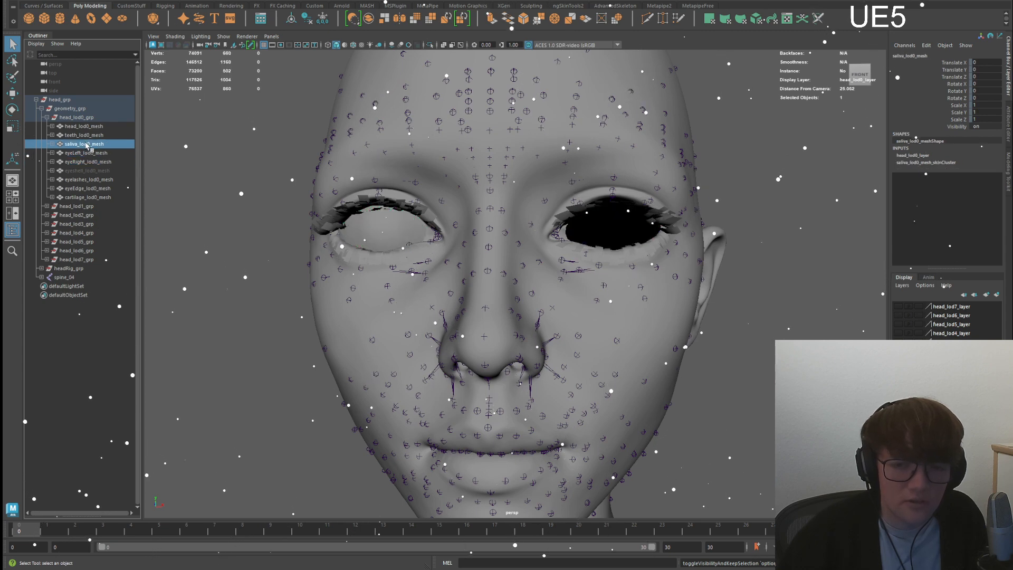
left_click(90, 153)
left_click(90, 162)
left_click(91, 153)
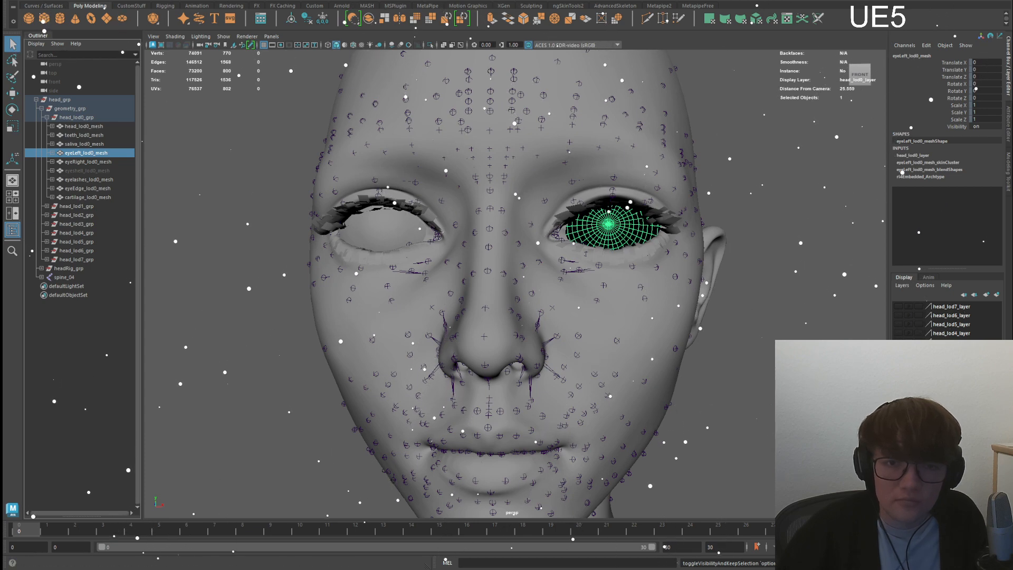
left_click(280, 63)
left_click(726, 161)
- Test the gaze by moving CTRL_C_eye on the face board, and reset its Translate X and Y to 0
left_click_drag(659, 165, 689, 180, "alt")
scroll(688, 181, "down", 3)
middle_click_drag(689, 180, 604, 130, "alt")
scroll(604, 129, "down", 3)
scroll(790, 258, "up", 1)
left_click(790, 261)
key("w")
mouse_move(814, 233)
left_mouse_down()
mouse_move(802, 224)
mouse_move(824, 223)
mouse_move(809, 244)
mouse_move(815, 222)
mouse_move(807, 239)
mouse_move(801, 229)
left_mouse_up()
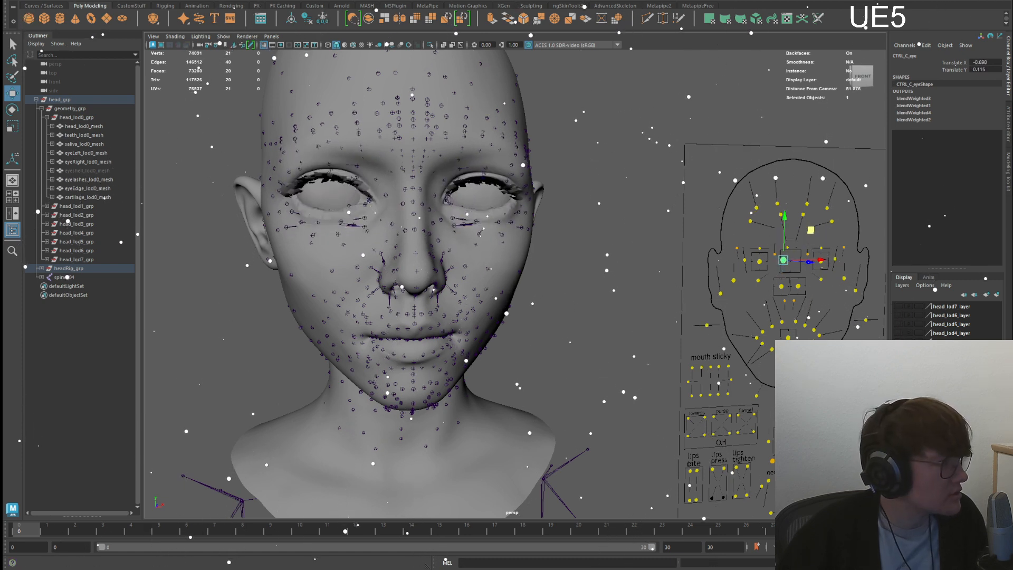
middle_click_drag(695, 242, 691, 242, "alt")
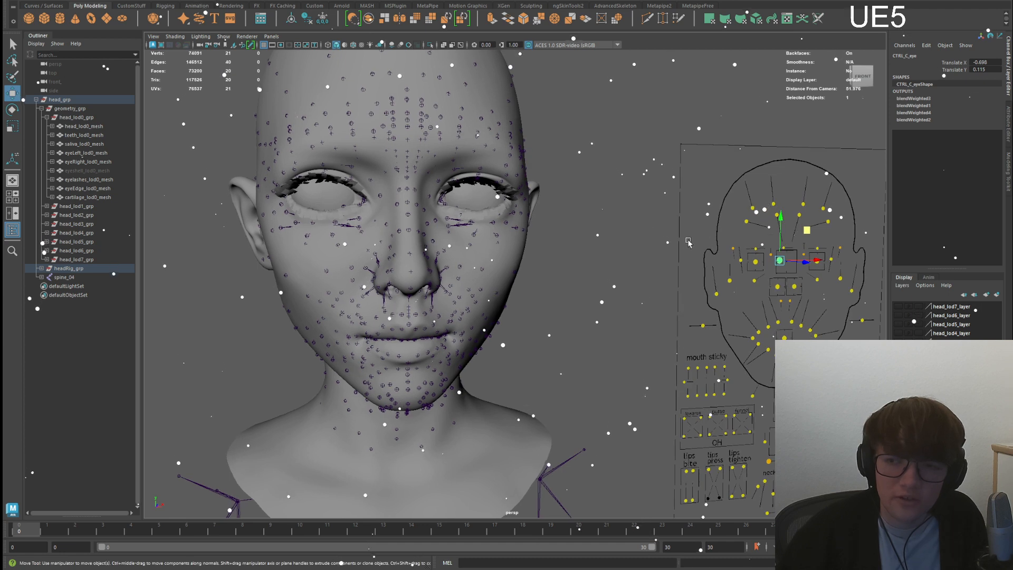
left_click(806, 229)
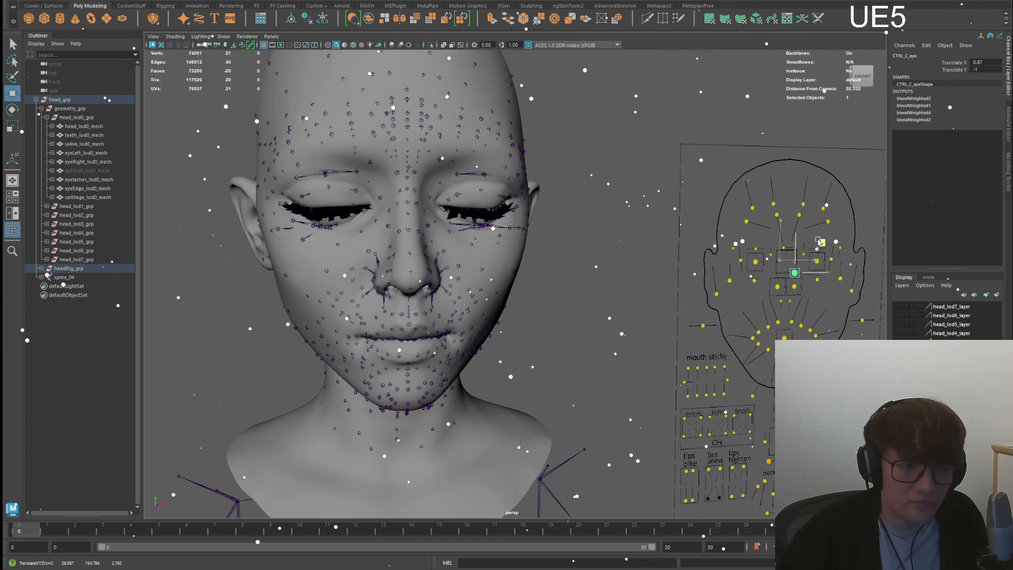
left_click_drag(809, 229, 815, 228)
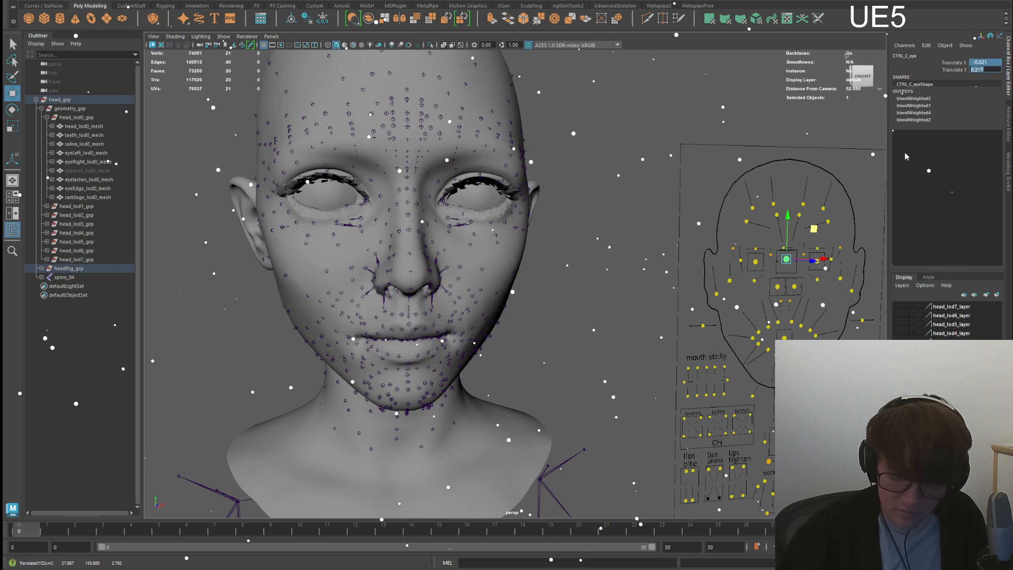
key("Return")
middle_click_drag(515, 228, 530, 219, "alt")
left_click_drag(534, 220, 542, 217, "alt")
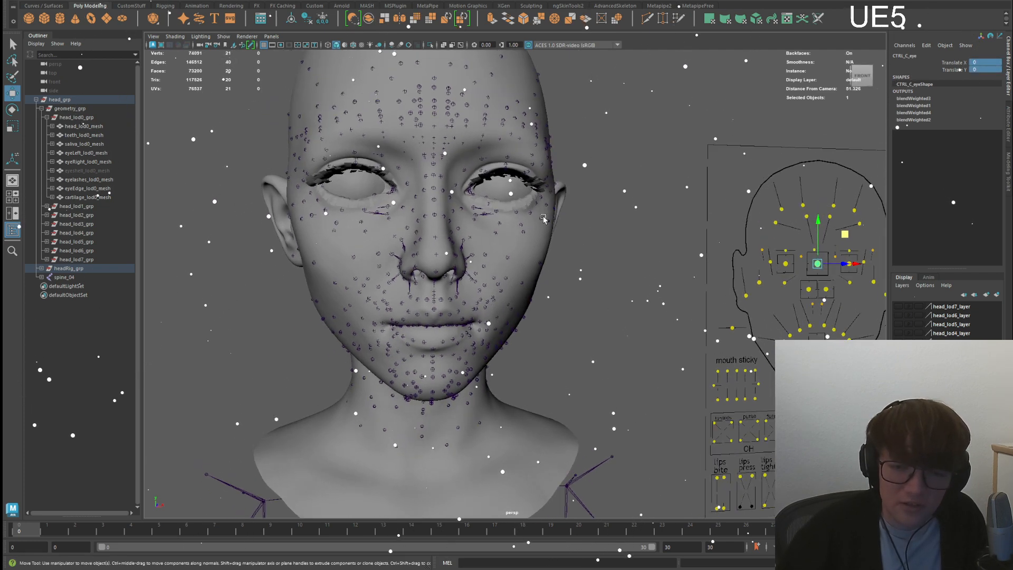
- Test the mouth deformation by moving CTRL_C_mouth on the face board, and return it to its rest position
left_click(818, 341)
left_click_drag(843, 312, 825, 302)
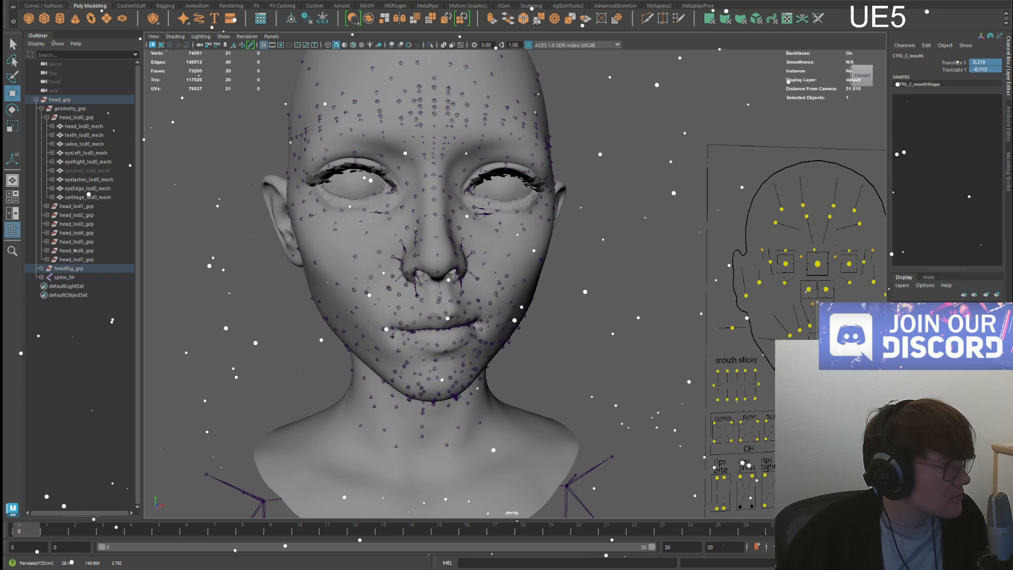
left_click_drag(841, 318, 844, 316)
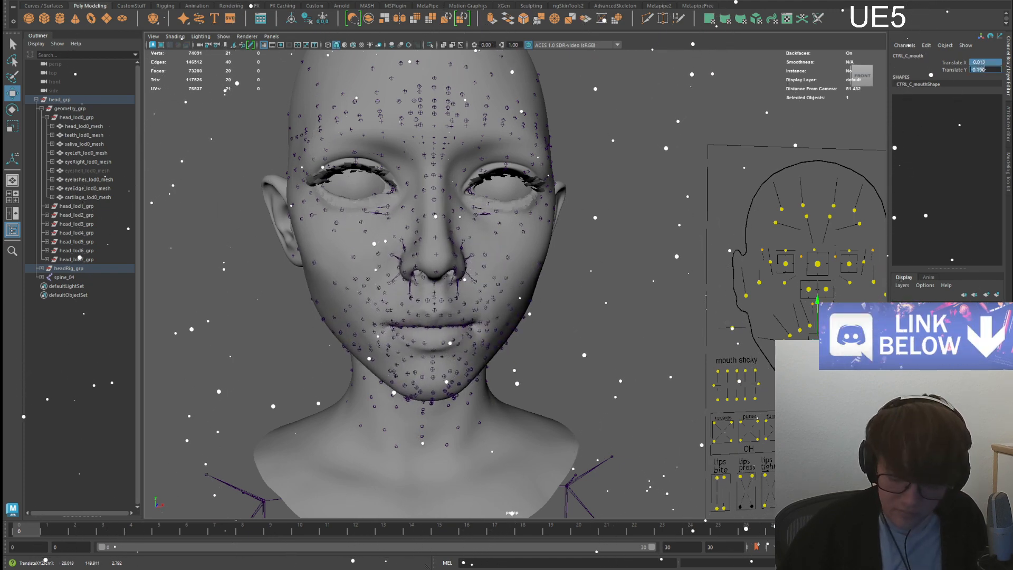
- Test the right eye's blink with CTRL_R_eye, reset its translation to 0, and inspect the eyelid up close
left_click_drag(533, 264, 727, 285, "alt")
left_click(716, 305)
mouse_move(829, 284)
left_mouse_down()
mouse_move(834, 264)
mouse_move(844, 272)
left_mouse_up()
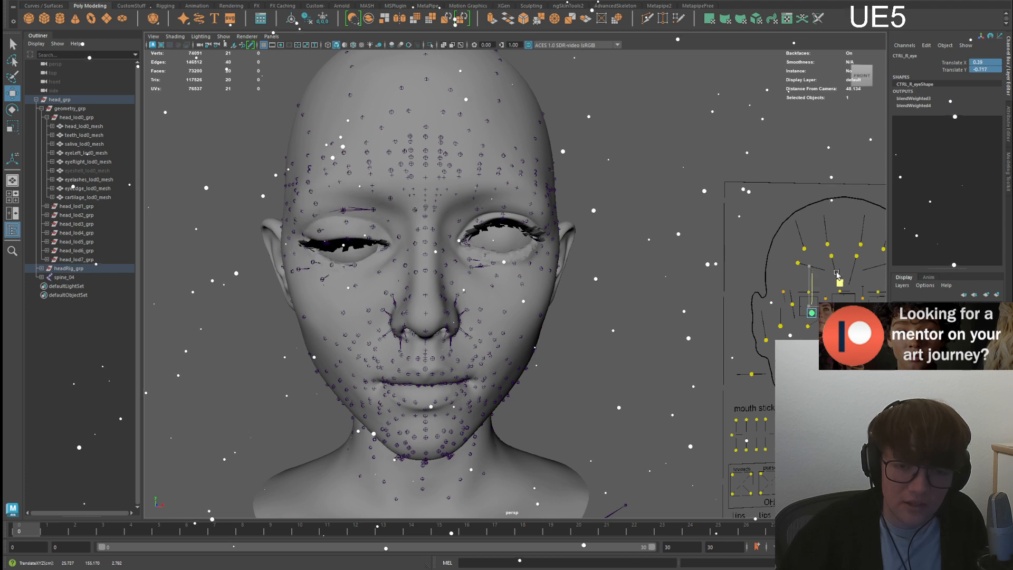
middle_click_drag(453, 224, 576, 255, "alt")
scroll(576, 254, "up", 6)
middle_click_drag(417, 322, 536, 343, "alt")
scroll(533, 346, "up", 3)
left_click_drag(528, 348, 441, 311, "alt")
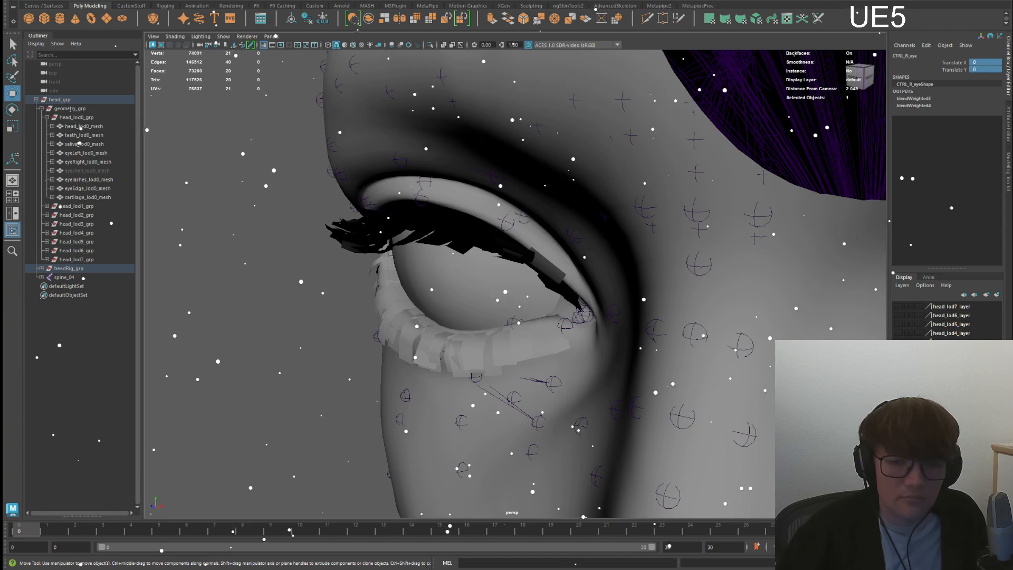
- Frame eyeRight_lod0_mesh and try moving an eye control on the face board once more
left_click(85, 162)
key("f")
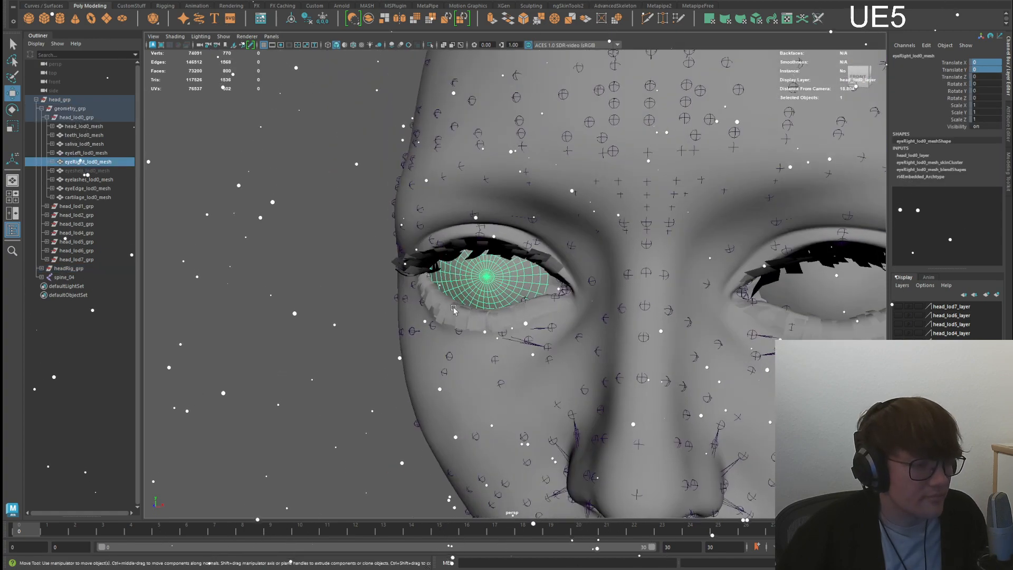
left_click(338, 296)
scroll(401, 299, "down", 5)
left_click_drag(401, 298, 769, 305, "alt")
key("q")
middle_click_drag(764, 297, 786, 302, "alt")
left_click(799, 244)
key("w")
middle_click_drag(810, 241, 840, 232, "alt")
mouse_move(803, 273)
left_mouse_down()
mouse_move(804, 286)
mouse_move(806, 267)
left_mouse_up()
- Hide eyelashes_lod0_mesh to expose the lid rim of the character's right eye
middle_click_drag(395, 221, 443, 236, "alt")
right_click_drag(348, 177, 552, 255, "alt")
left_click_drag(552, 255, 459, 259, "alt")
right_click_drag(390, 211, 328, 175, "alt")
left_click(108, 179)
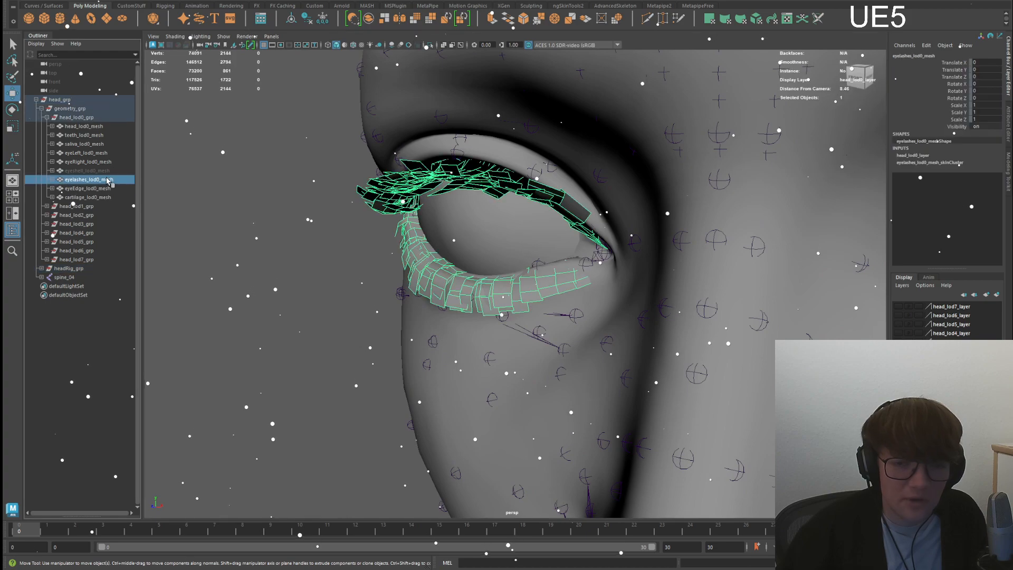
left_click_drag(336, 233, 421, 257, "alt")
- Check the head, eye, saliva, teeth, eyeEdge and cartilage meshes one by one to identify the geometry around the right eye
left_click(421, 257)
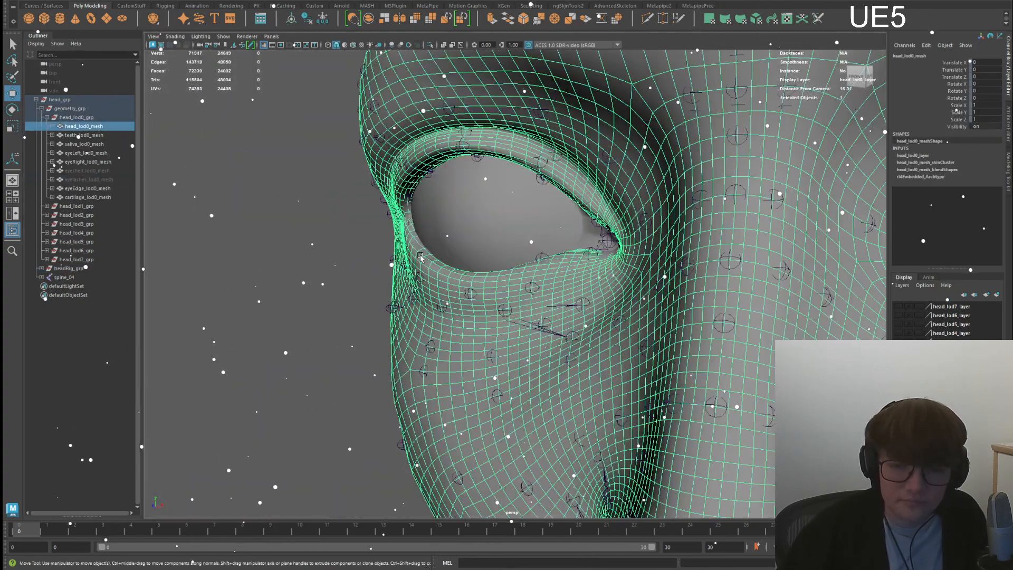
left_click(86, 152)
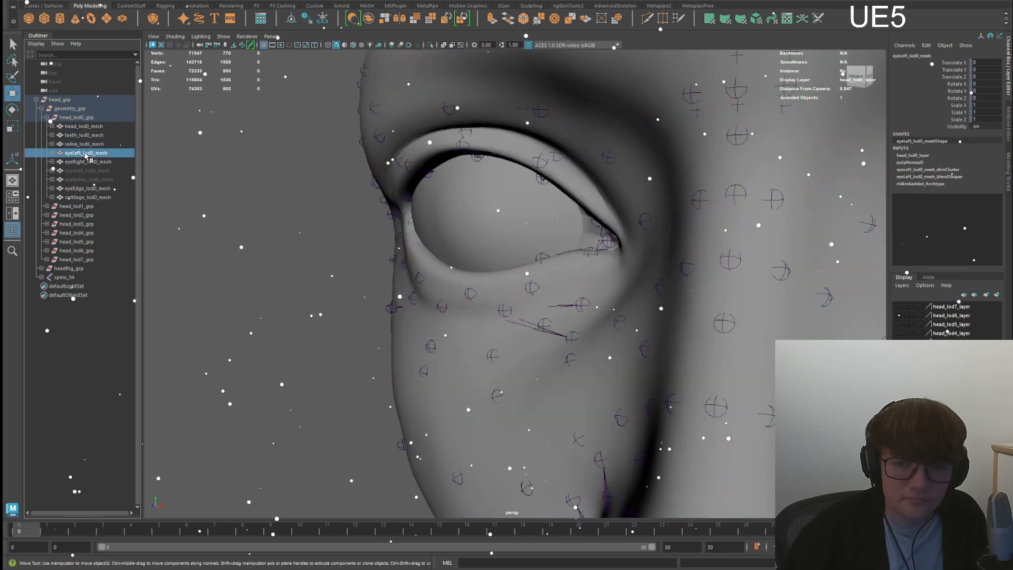
left_click(88, 162)
left_click(85, 144)
left_click(84, 135)
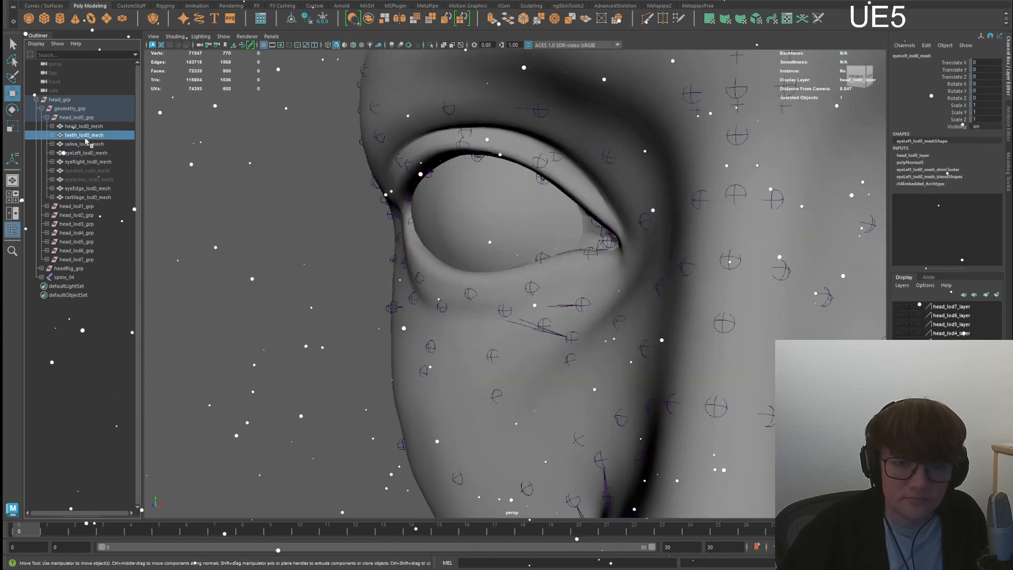
left_click(85, 126)
left_click_drag(253, 192, 301, 197, "alt")
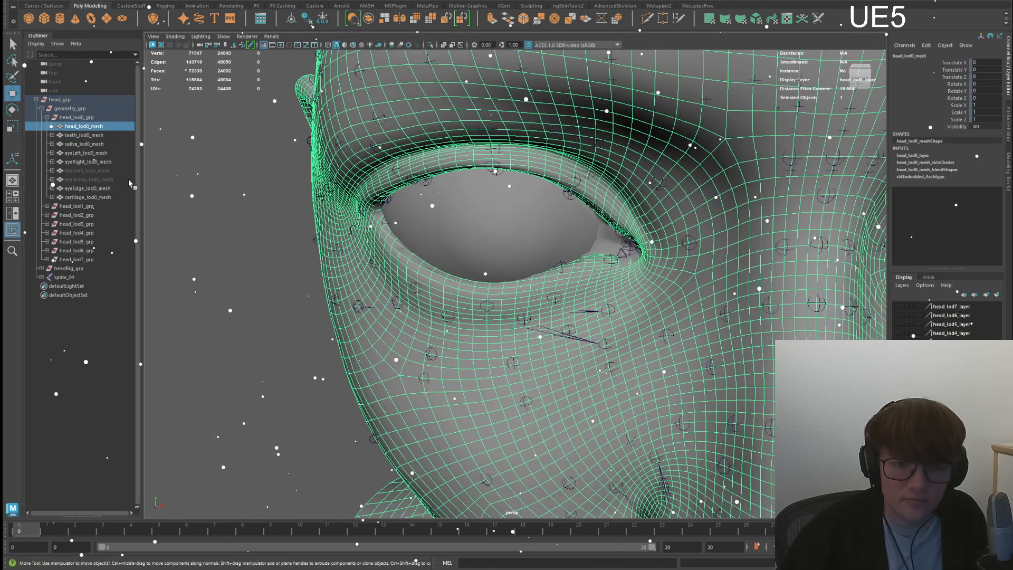
left_click(91, 189)
left_click(91, 197)
mouse_move(465, 192)
left_mouse_down("alt")
mouse_move(503, 254)
mouse_move(459, 210)
left_mouse_up("alt")
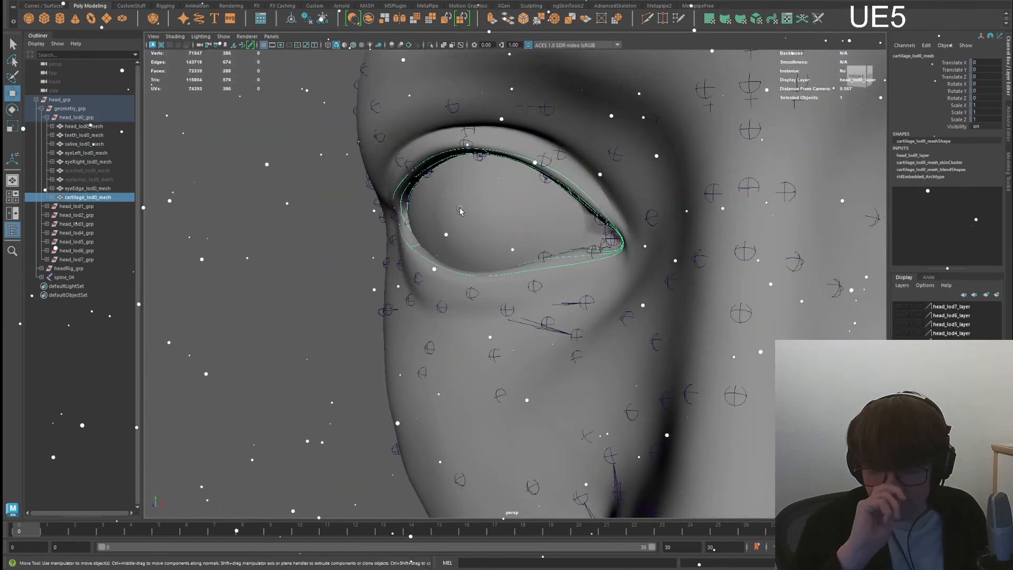
- Isolate cartilage_lod0_mesh, soft-select vertices on the lower band of the character's right eye, and bring the head back into view
left_click_drag(459, 210, 567, 196, "alt")
key("ctrl+1")
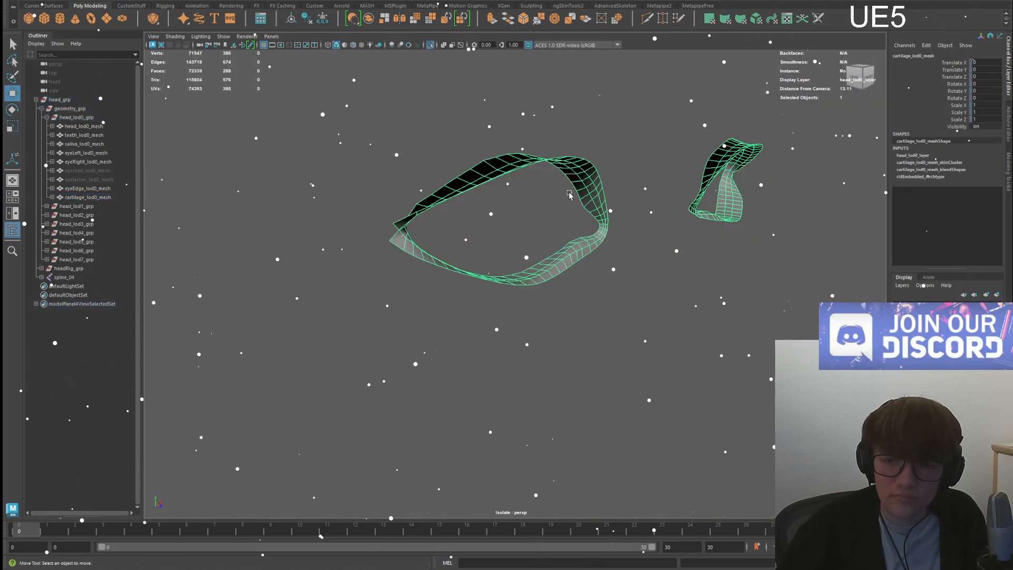
right_click_drag(566, 195, 530, 196)
scroll(554, 250, "up", 4)
left_click_drag(554, 250, 560, 272, "alt")
left_click_drag(473, 248, 602, 311)
key("ctrl+1")
left_click_drag(560, 283, 585, 320, "alt")
left_click_drag(526, 287, 587, 324, "shift")
key("e")
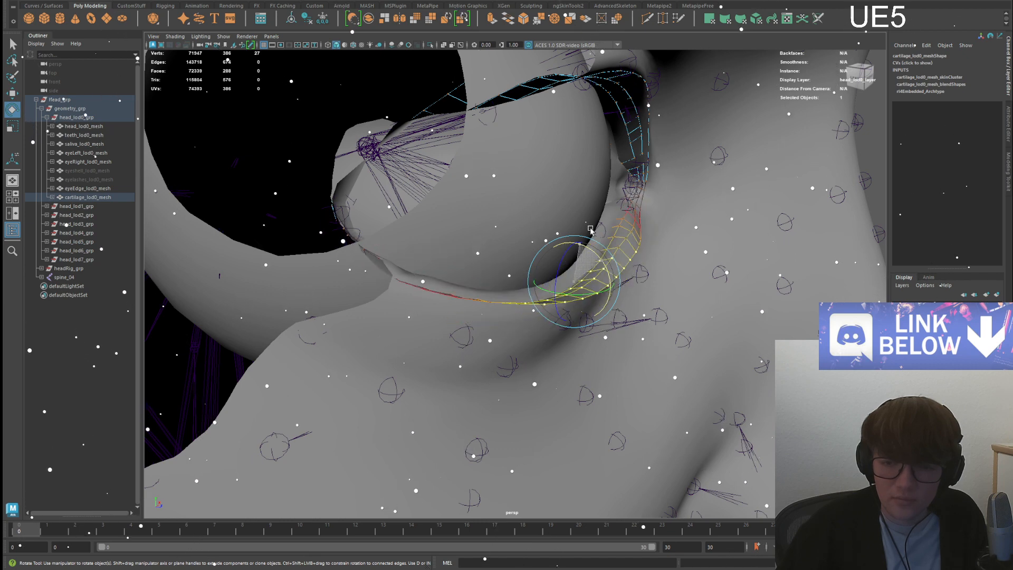
- Check the lower cartilage band in isolation, then move its soft-selected vertices to fit the character's right lower eyelid
key("w")
left_click_drag(629, 248, 305, 220, "alt")
left_click_drag(414, 267, 535, 288, "alt")
scroll(535, 288, "down", 2)
key("ctrl+1")
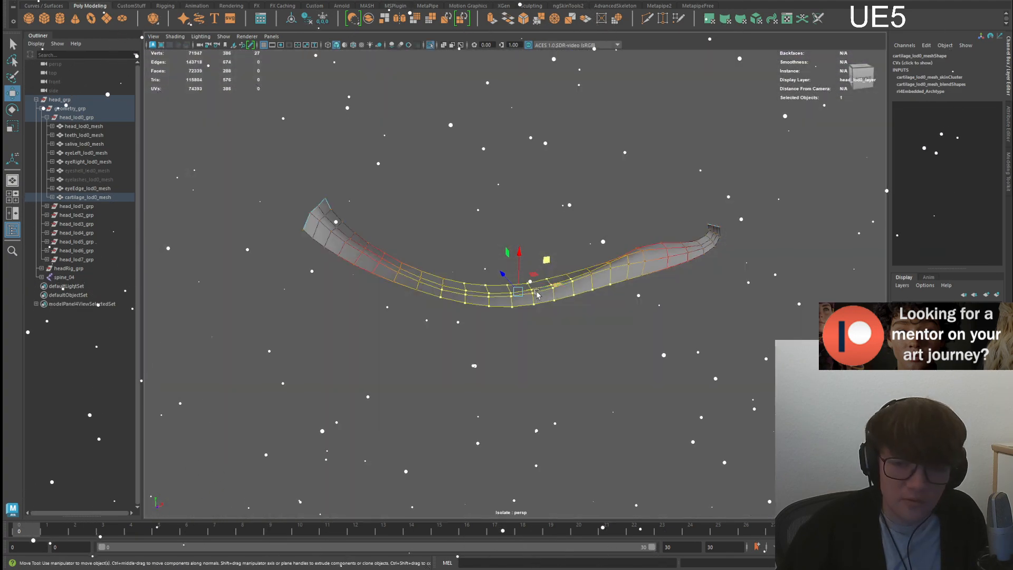
key("ctrl+1")
left_click_drag(533, 337, 478, 260, "alt")
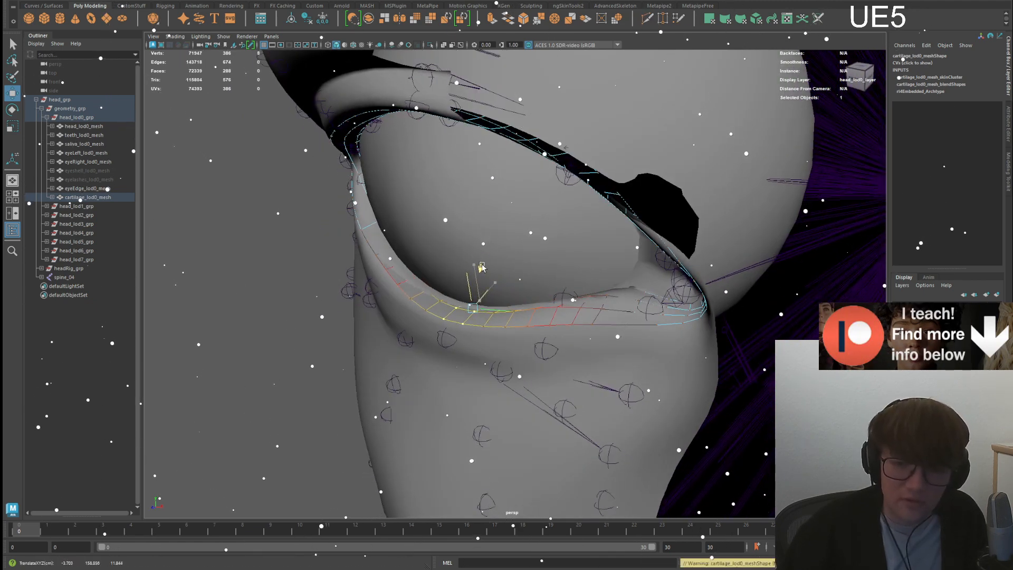
- Nudge the soft-selected vertices of the lower cartilage band against the character's right lower eyelid rim
left_click_drag(437, 285, 419, 299, "alt")
scroll(367, 294, "up", 2)
left_click_drag(398, 257, 402, 263)
left_click_drag(403, 264, 439, 271, "alt")
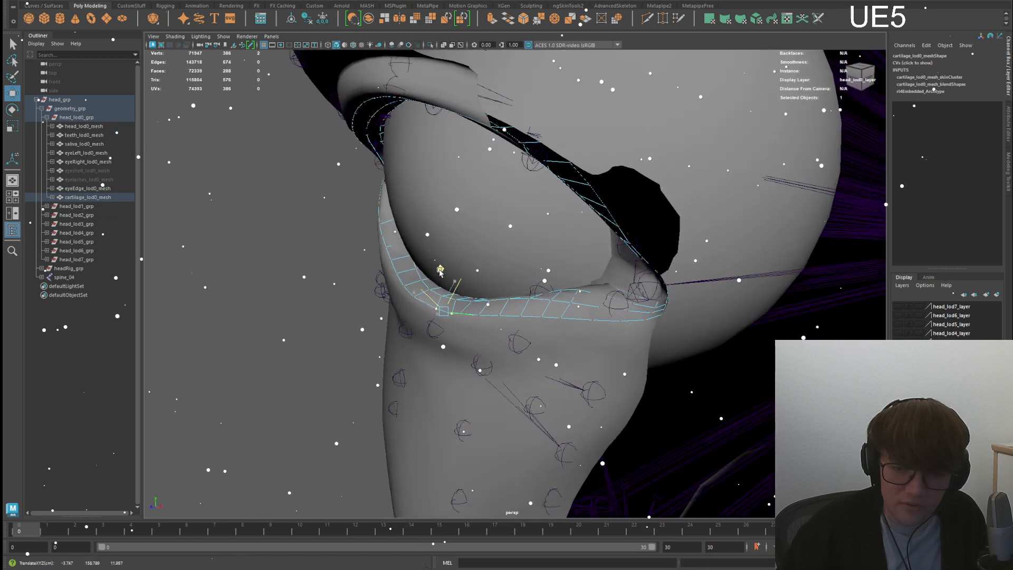
- Select two neighbouring vertices on the lower cartilage band and try to extend the selection from other viewing angles
left_click(461, 314)
key("w")
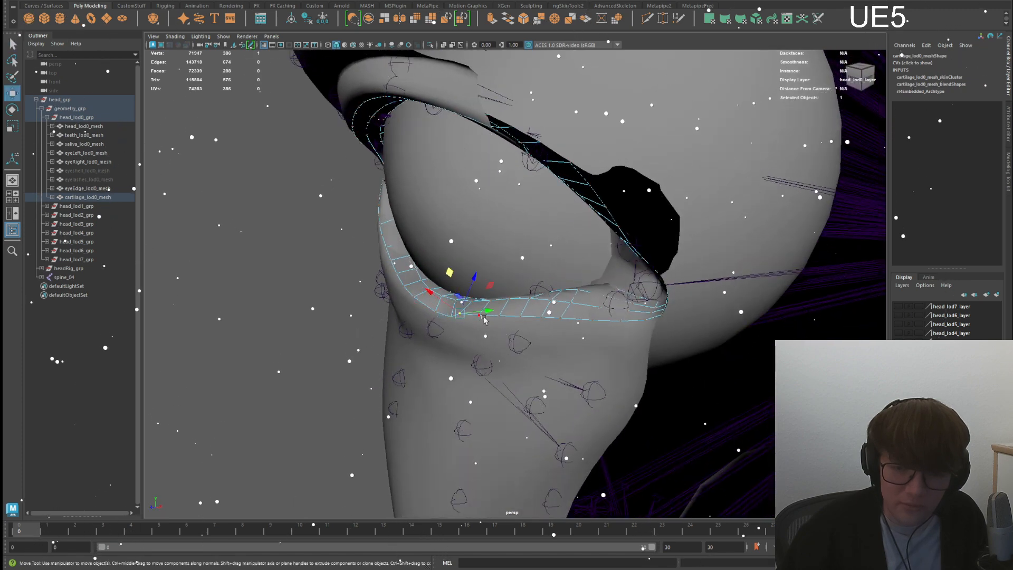
left_click(484, 317, "shift")
left_click_drag(488, 318, 404, 274, "alt")
key("q")
left_click(507, 269)
left_click(523, 262, "shift")
key("w")
scroll(477, 299, "down", 4)
left_click(439, 280)
middle_click_drag(404, 274, 454, 280, "alt")
scroll(520, 287, "up", 5)
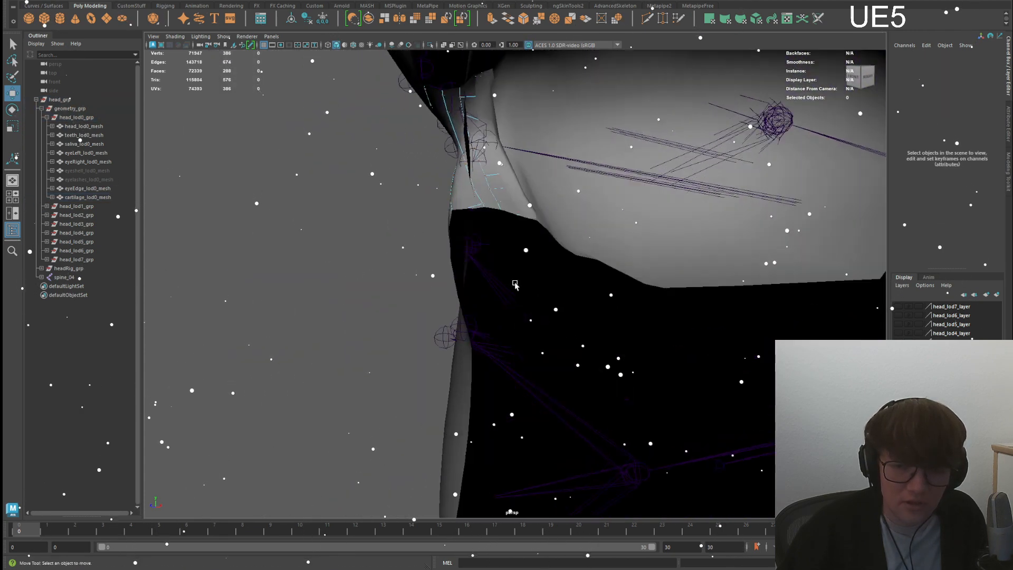
- Try to select the outer vertices of the lower cartilage band beside the facial joints, undoing the wrong picks
left_click_drag(520, 287, 520, 272, "alt")
key("q")
left_click(522, 268)
key("ctrl+z")
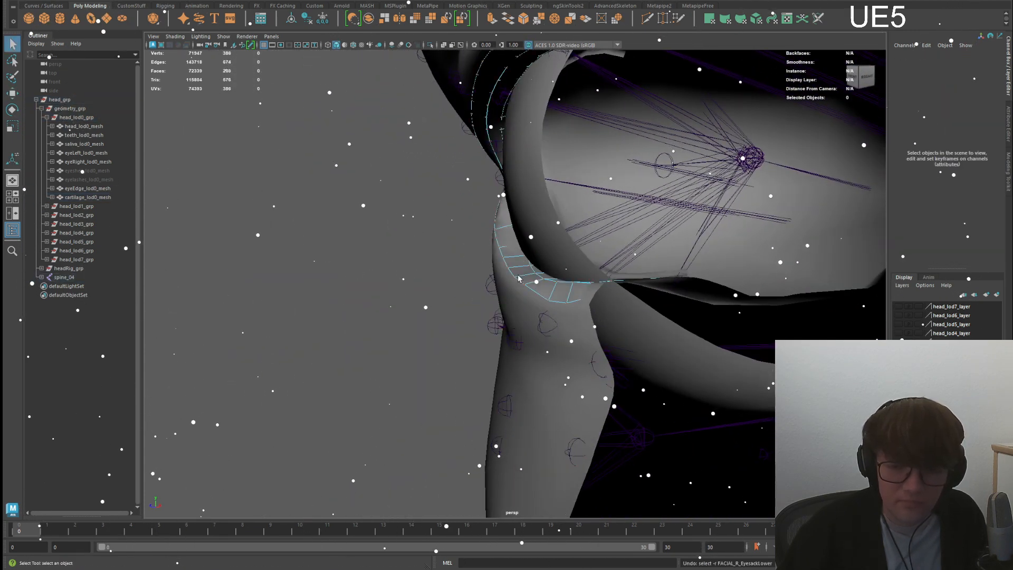
left_click_drag(510, 280, 512, 281)
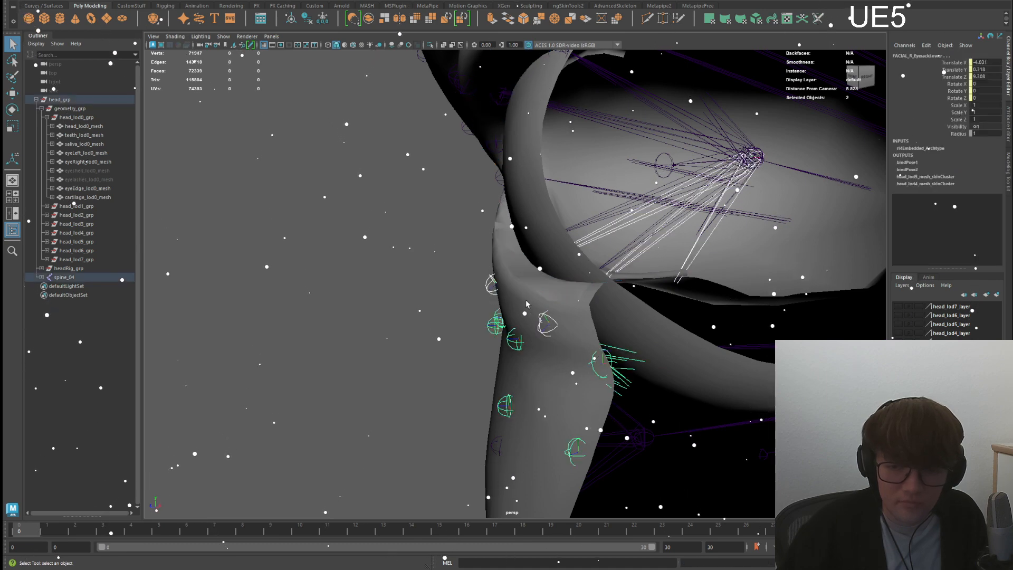
key("w")
key("ctrl+z")
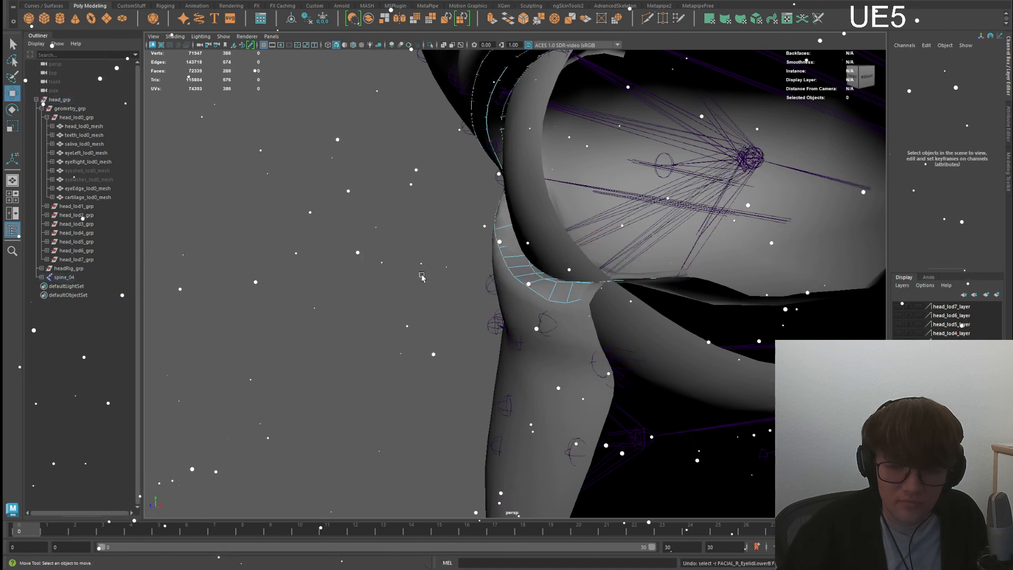
- Try to pick the lower cartilage vertices in wireframe display, undoing each wrong joint selection
key("4")
left_click(506, 272)
key("ctrl+z")
left_click_drag(469, 284, 370, 272, "alt")
key("q")
key("w")
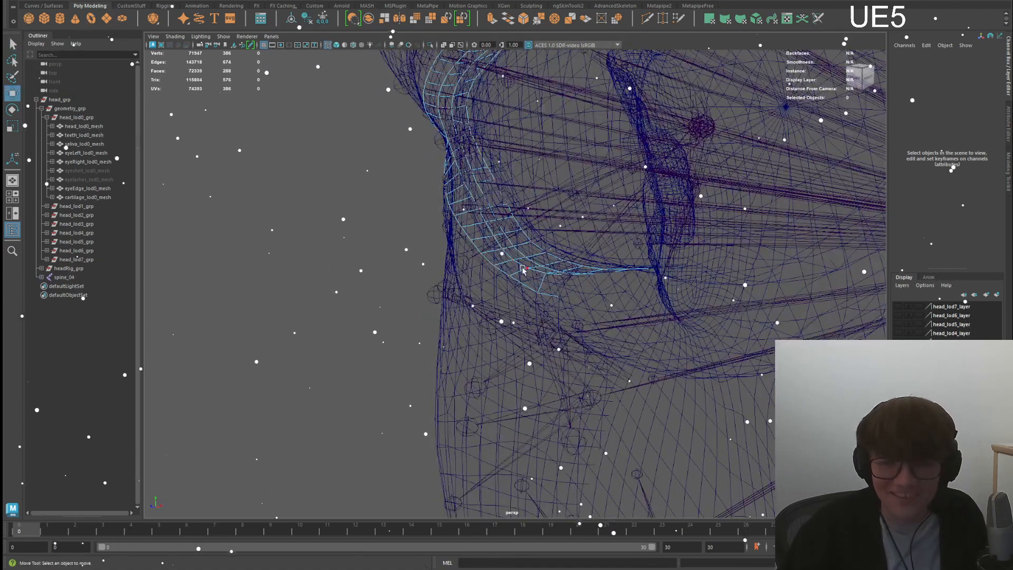
left_click(513, 275)
key("ctrl+z")
left_click(496, 304)
key("ctrl+z")
scroll(551, 277, "down", 4)
left_click_drag(498, 302, 573, 260, "alt")
left_click(561, 264)
scroll(571, 258, "up", 3)
left_click(448, 316)
scroll(448, 318, "down", 3)
key("ctrl+z")
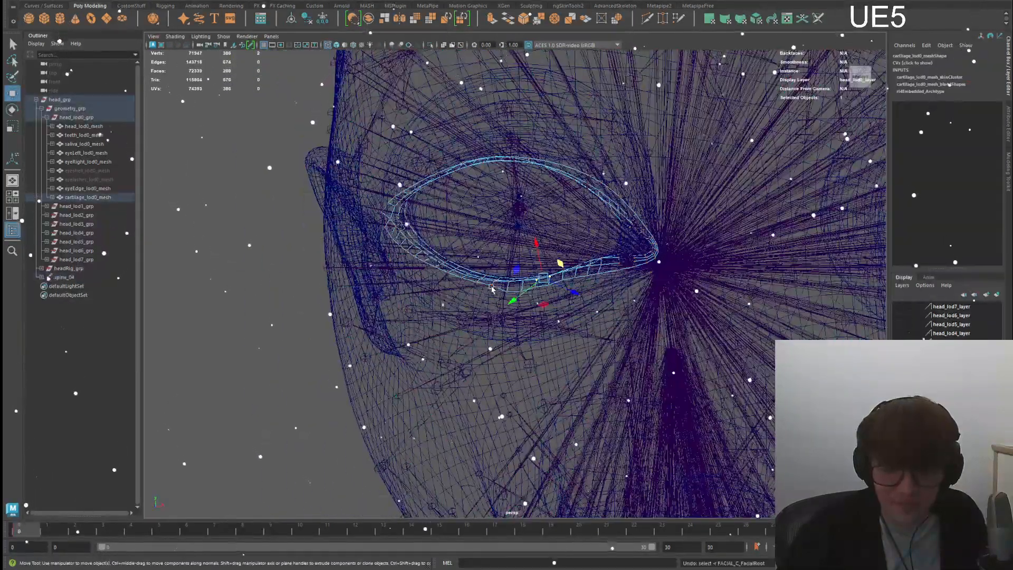
- Return to shaded display with the wireframe overlaid and isolate cartilage_lod0_mesh
key("ctrl+1")
key("ctrl+1")
key("5")
key("alt+5")
left_click_drag(558, 264, 575, 269, "alt")
key("F8")
key("ctrl+1")
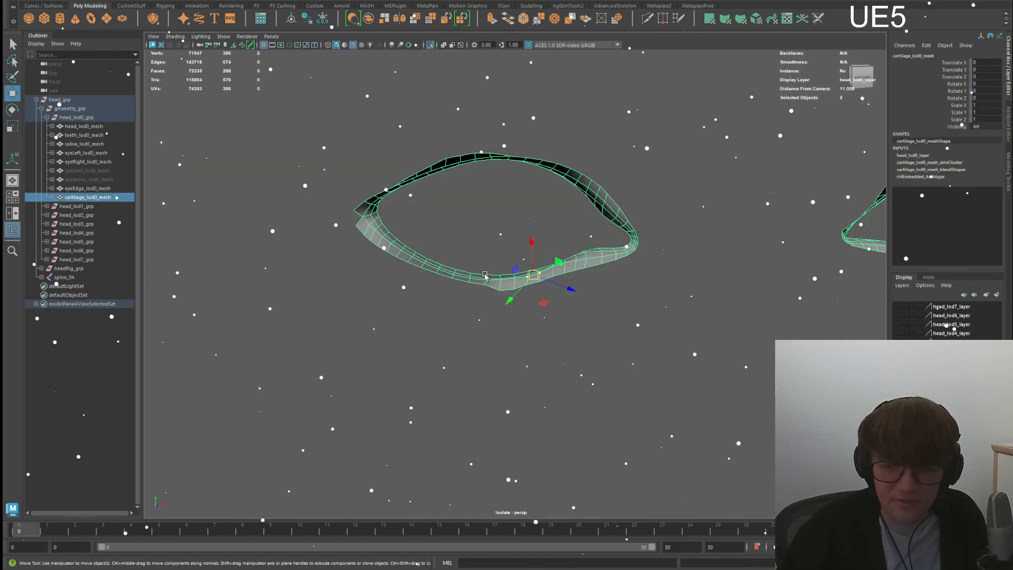
- Select vertices on the outer part of the right eye's lower cartilage band, bring the head back and move them toward the lid
key("F8")
left_click_drag(429, 317, 442, 338, "alt")
right_click_drag(442, 337, 604, 396, "alt")
left_click_drag(350, 299, 445, 246)
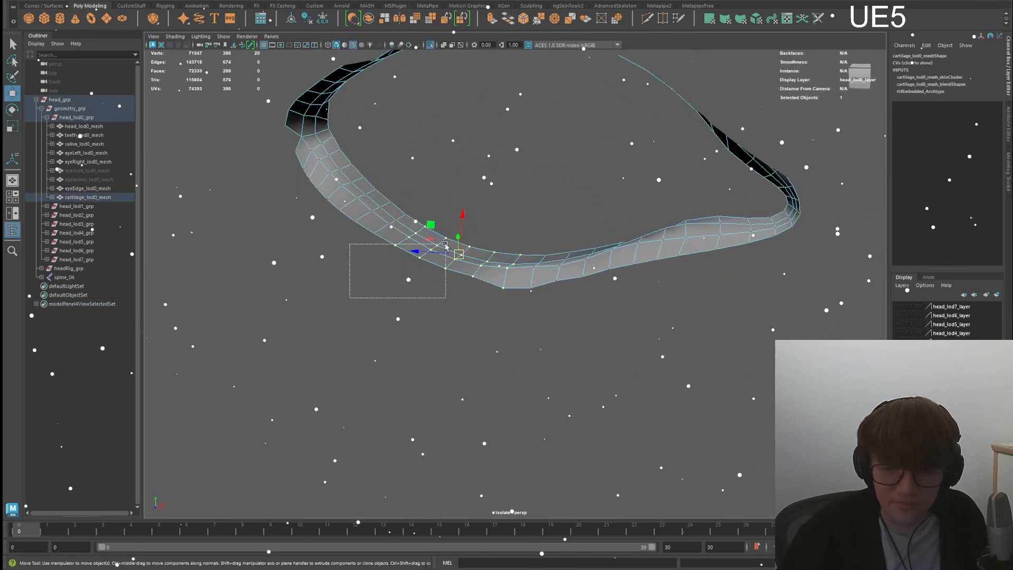
key("q")
left_click_drag(426, 290, 455, 269)
left_click_drag(394, 251, 425, 275)
key("w")
key("ctrl+1")
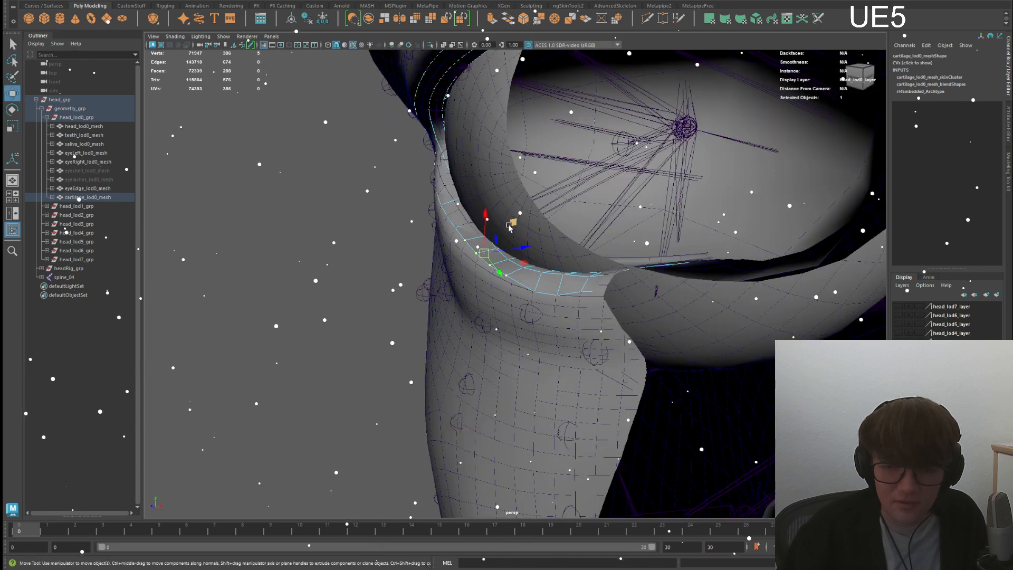
left_click_drag(513, 224, 519, 236)
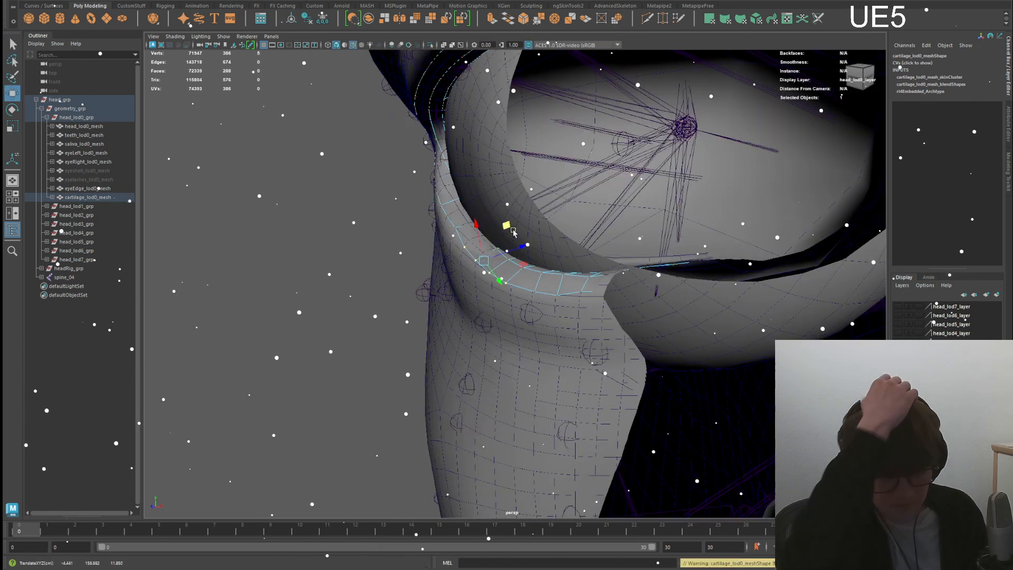
- Test the character's right eye with CTRL_R_eye on the face board, then undo the movement
left_click_drag(514, 232, 600, 277, "alt")
scroll(599, 278, "down", 10)
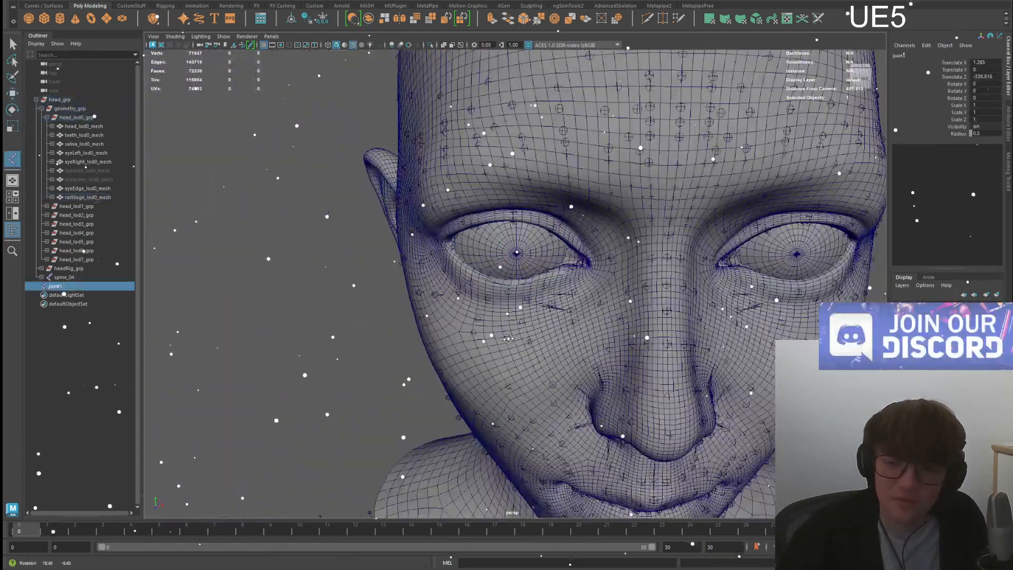
scroll(560, 285, "up", 4)
left_click_drag(560, 285, 581, 295, "alt")
scroll(529, 295, "up", 2)
scroll(581, 294, "down", 2)
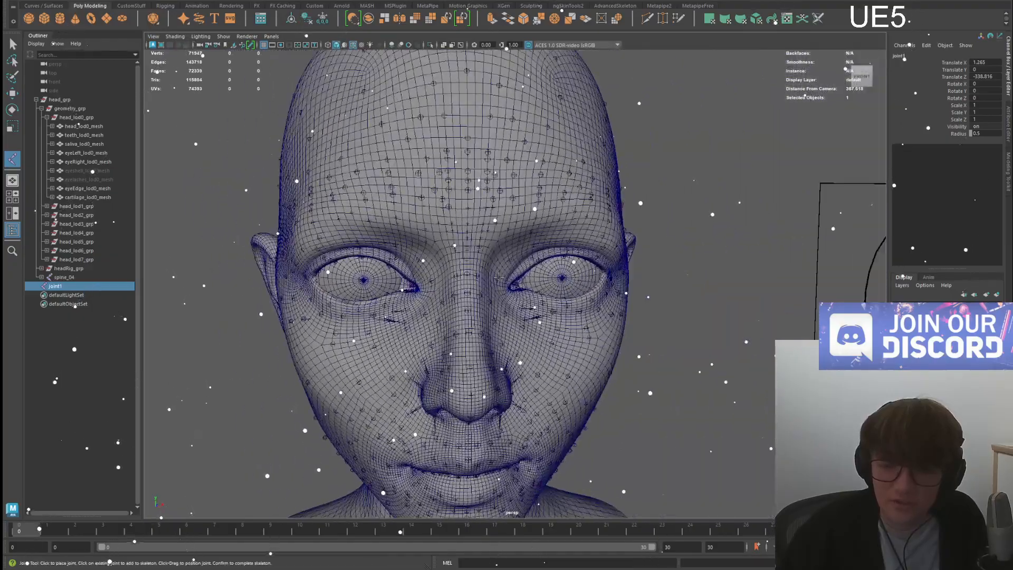
scroll(507, 285, "down", 2)
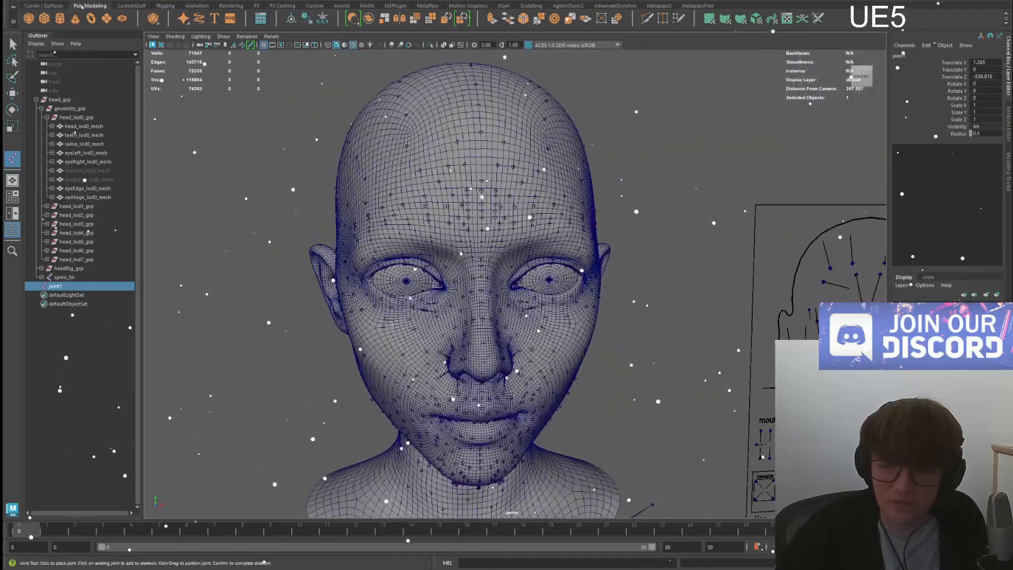
key("q")
left_click(808, 332)
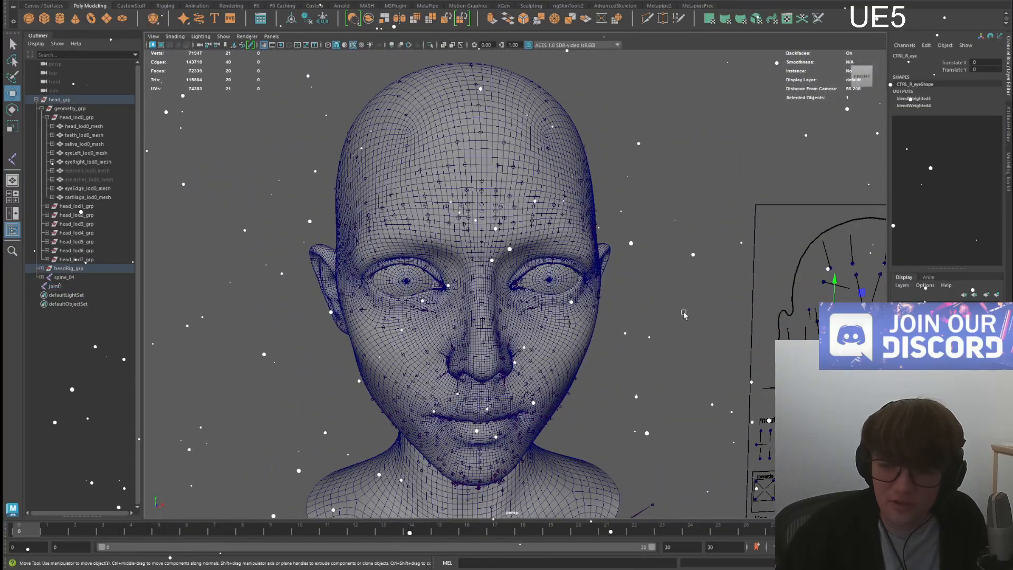
scroll(685, 317, "up", 4)
left_click_drag(685, 318, 739, 312, "alt")
scroll(738, 311, "up", 2)
mouse_move(843, 294)
left_mouse_down()
mouse_move(848, 312)
mouse_move(856, 283)
mouse_move(858, 306)
left_mouse_up()
key("ctrl+z")
- Undo the control selection, the stray joint and the last outer cartilage vertex edits
left_click_drag(636, 316, 582, 322, "alt")
scroll(583, 322, "up", 4)
middle_click_drag(301, 272, 586, 297, "alt")
key("ctrl+z")
key("ctrl+z")
key("ctrl+z")
key("ctrl+z")
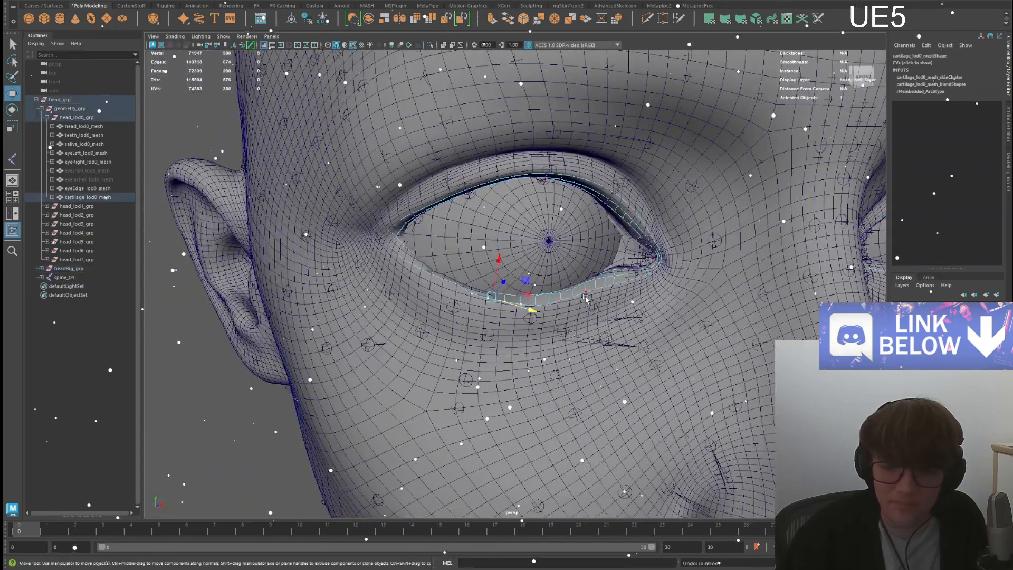
key("ctrl+z")
key("ctrl+1")
key("ctrl+z")
key("ctrl+z")
key("ctrl+z")
key("ctrl+z")
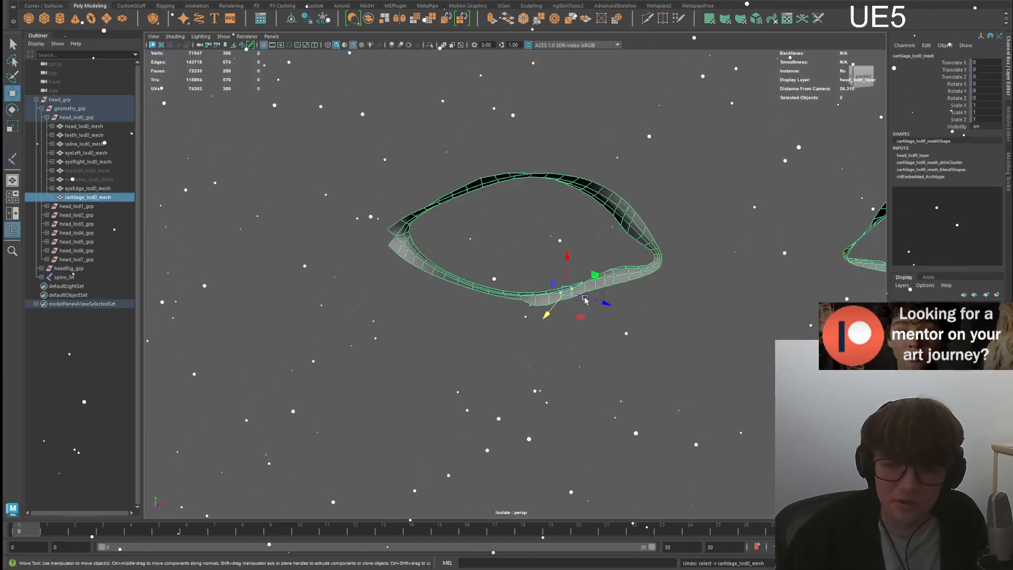
- Undo the remaining isolation and vertex selection changes on cartilage_lod0_mesh, then clear the selection
left_click_drag(584, 282, 574, 290, "alt")
right_click_drag(574, 289, 607, 315, "alt")
key("ctrl+z")
key("ctrl+z")
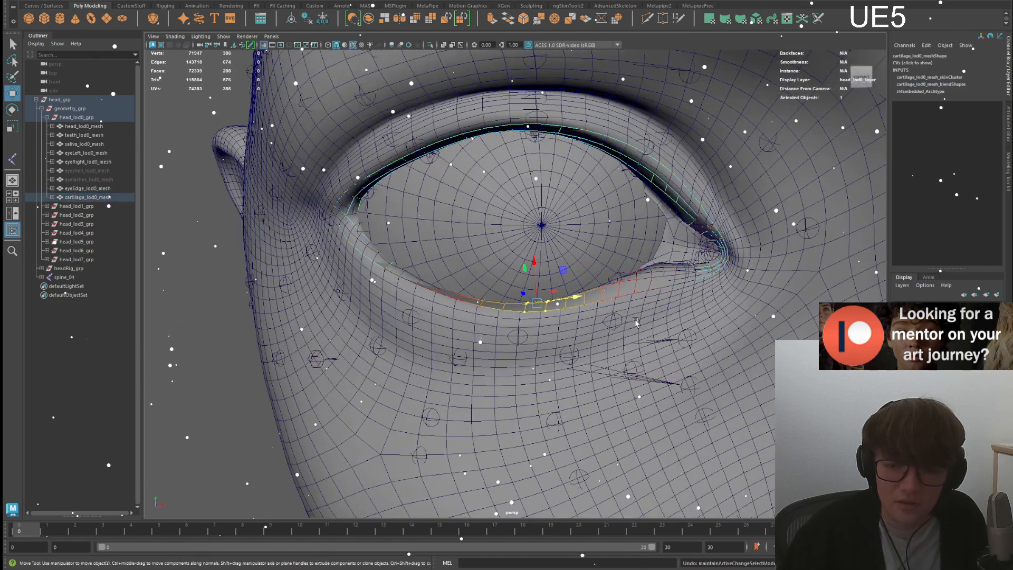
key("ctrl+1")
key("ctrl+z")
left_click_drag(595, 312, 480, 282, "alt")
key("ctrl+z")
left_click(341, 287)
scroll(480, 282, "down", 3)
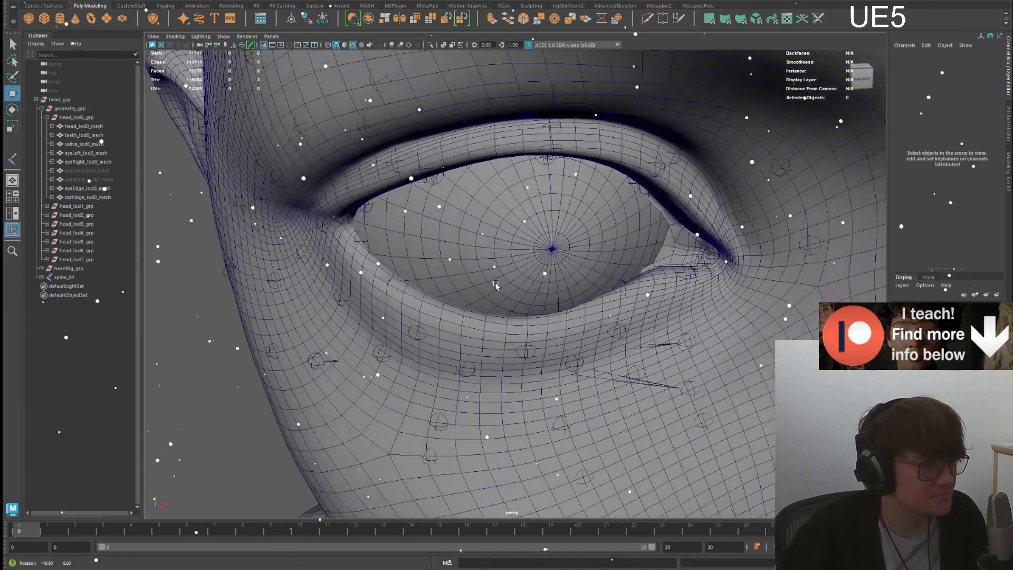
- Examine the character's right eye and its eyelid rim up close, then the whole head
scroll(545, 286, "down", 2)
left_click_drag(544, 273, 504, 240, "alt")
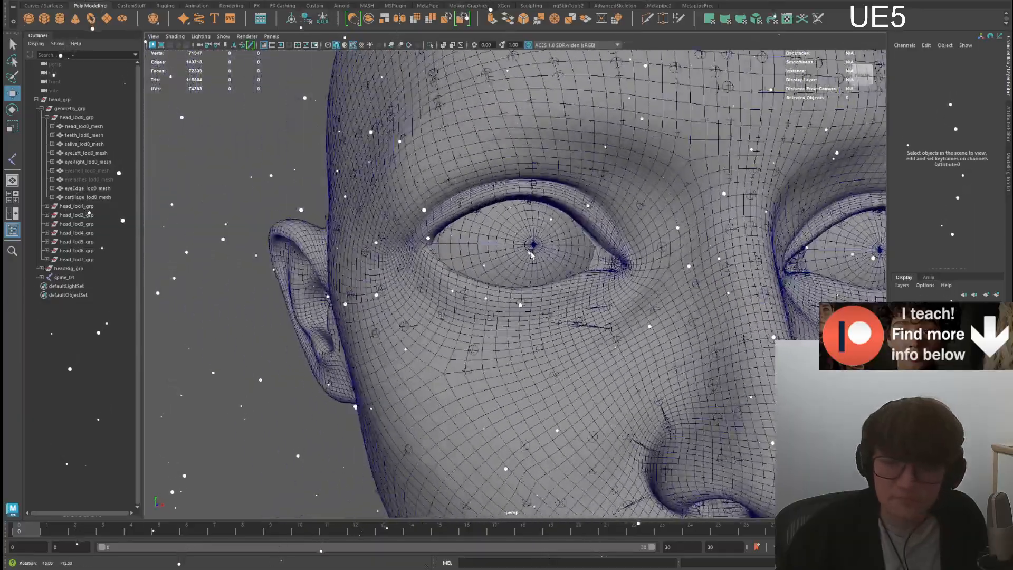
scroll(528, 258, "up", 5)
left_click_drag(549, 275, 570, 287, "alt")
scroll(571, 287, "down", 10)
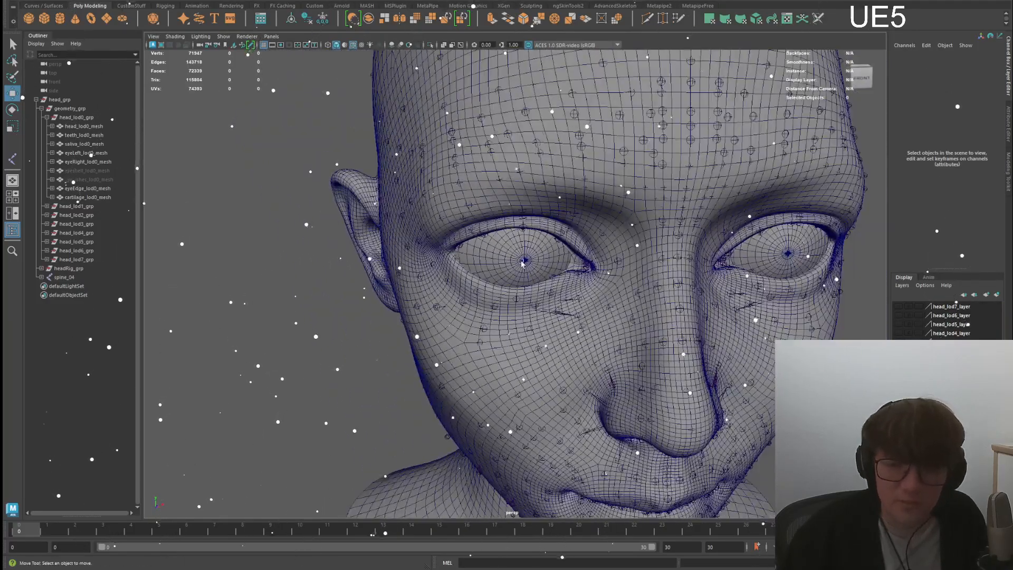
middle_click_drag(570, 286, 472, 293, "alt")
left_click_drag(473, 293, 533, 296, "alt")
- Select CTRL_R_eye on the face board and move it up and inward to test the eyelid's reaction
key("q")
left_click(726, 307)
key("w")
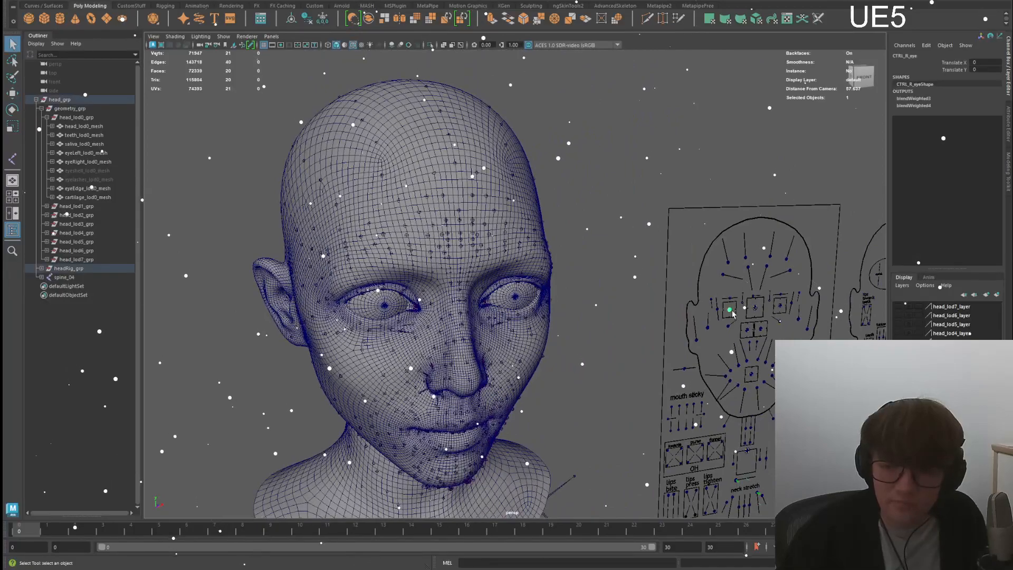
scroll(823, 312, "up", 3)
left_click_drag(838, 257, 878, 316, "alt")
middle_click_drag(877, 315, 859, 293, "alt")
left_click_drag(859, 290, 865, 273)
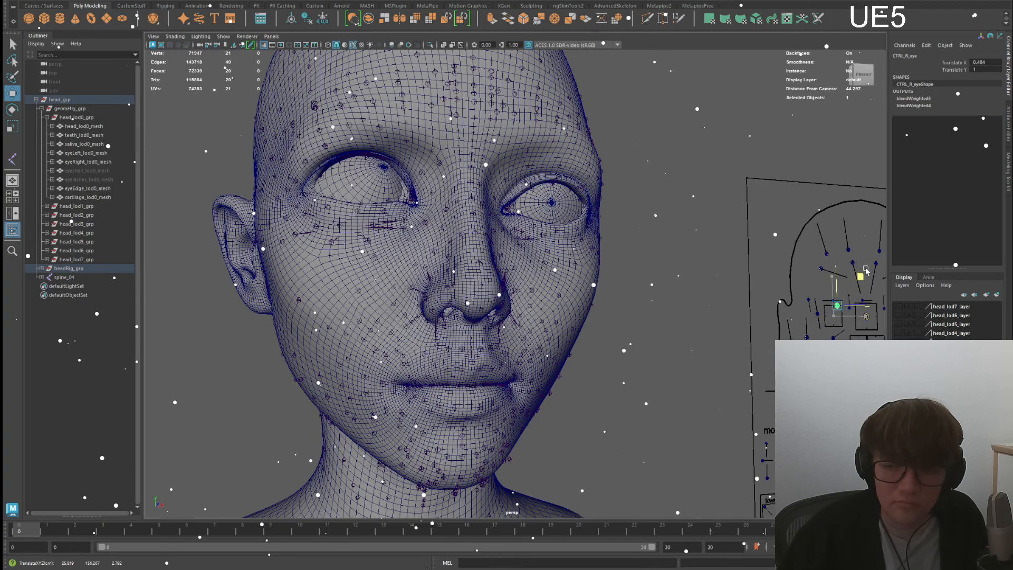
- Move CTRL_R_eye up and down while checking the right eyelids from the side, then restore its neutral position
left_click_drag(862, 282, 518, 243, "alt")
left_click_drag(598, 239, 608, 233)
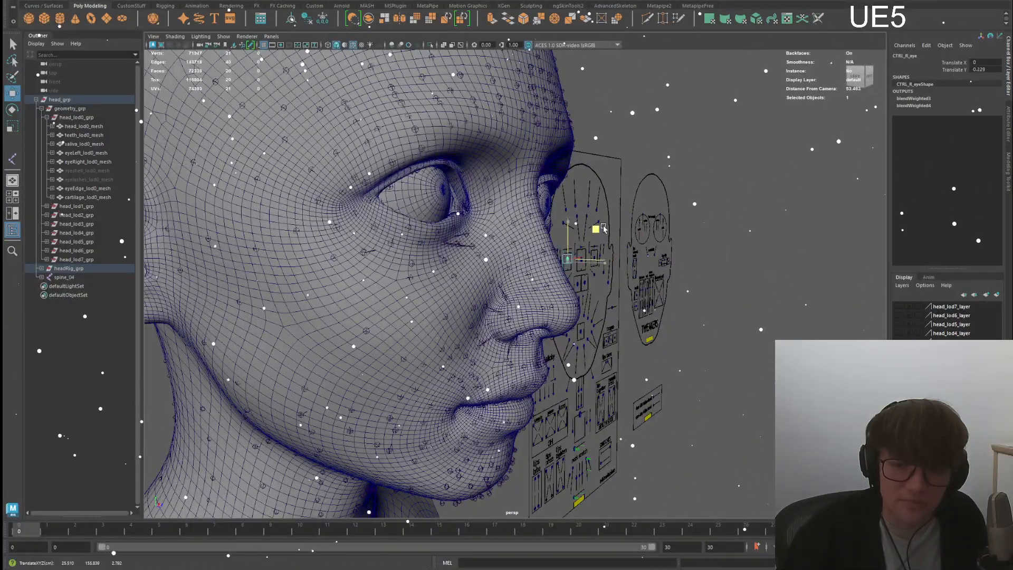
left_click_drag(607, 214, 607, 196)
left_click_drag(607, 197, 463, 238, "alt")
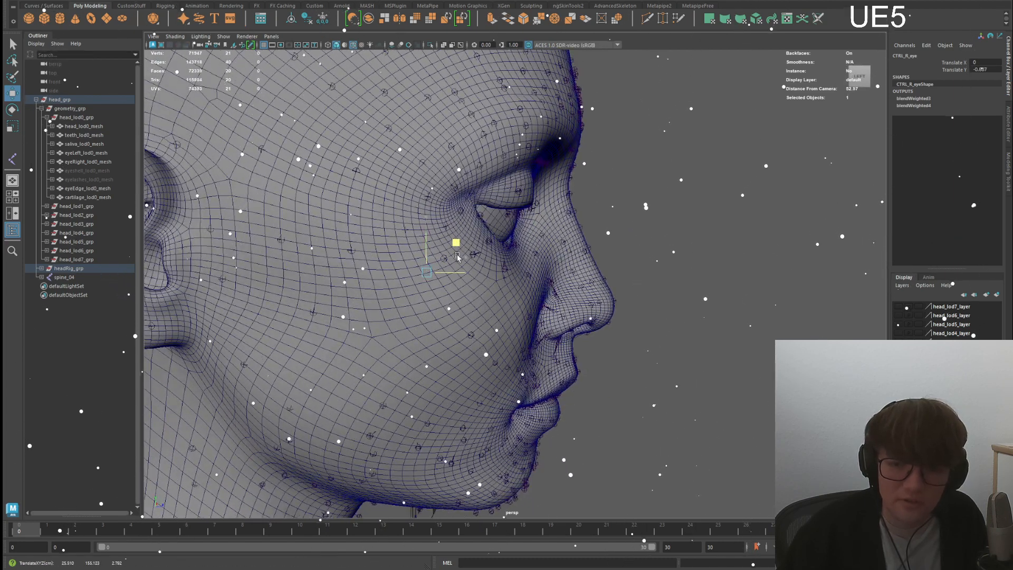
left_click_drag(460, 256, 560, 305)
key("ctrl+z")
scroll(577, 318, "down", 5)
scroll(560, 305, "up", 2)
left_click_drag(738, 269, 739, 270)
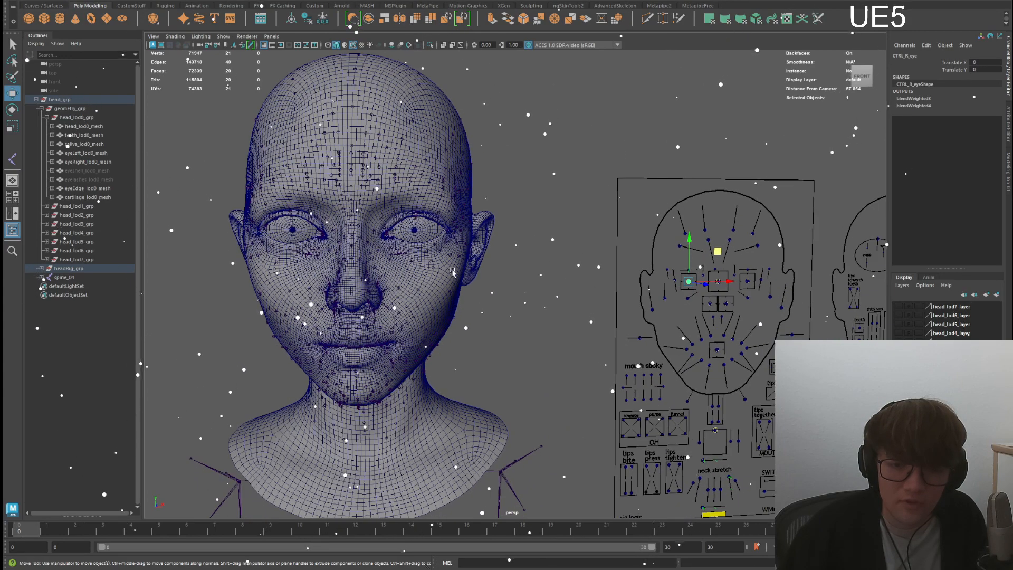
- Reselect CTRL_R_eye and move it in several directions to check the right eye from the front
scroll(613, 305, "up", 3)
left_click(613, 305)
left_click_drag(607, 304, 583, 318, "alt")
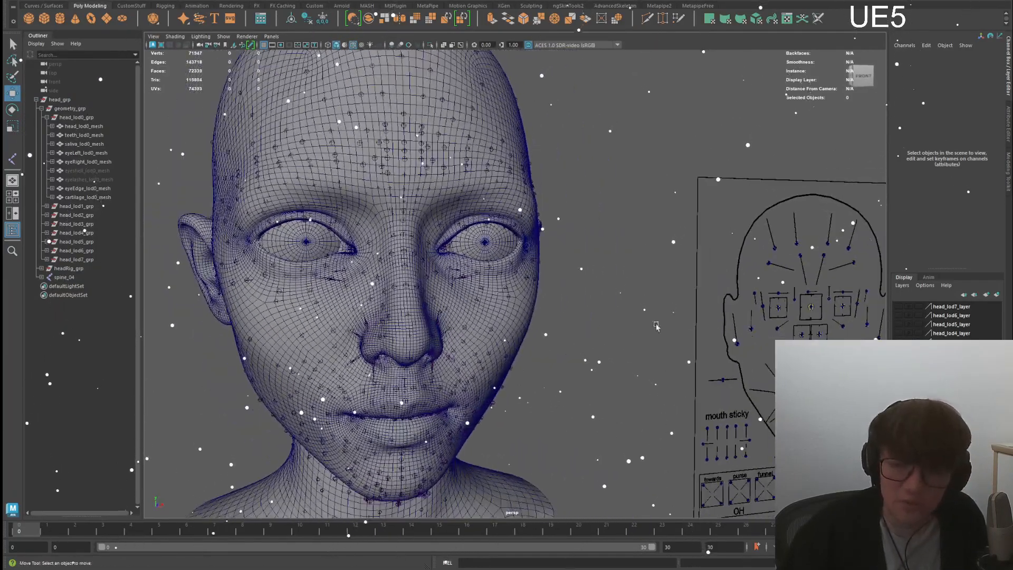
left_click(778, 305)
key("w")
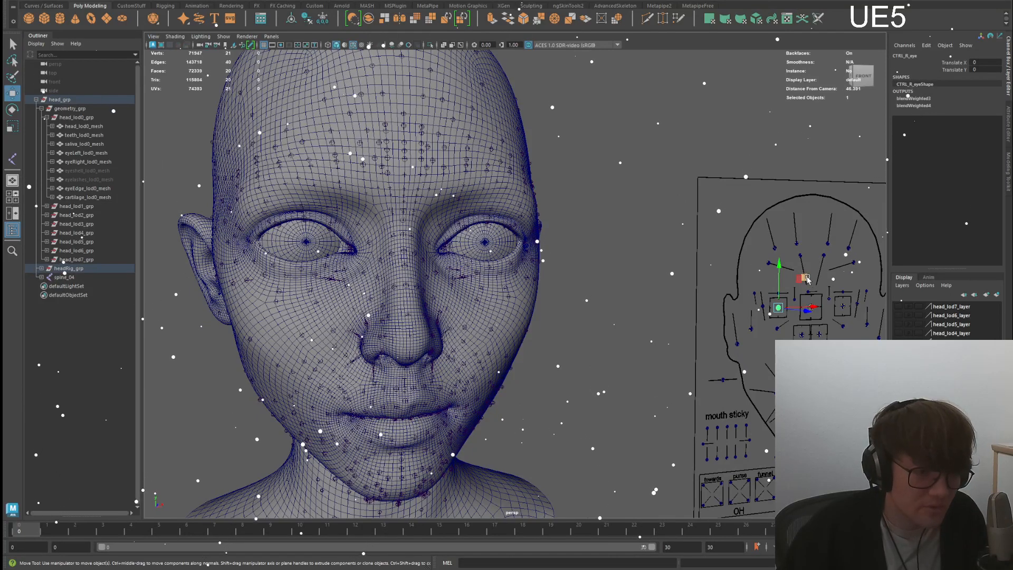
left_click_drag(806, 279, 808, 280)
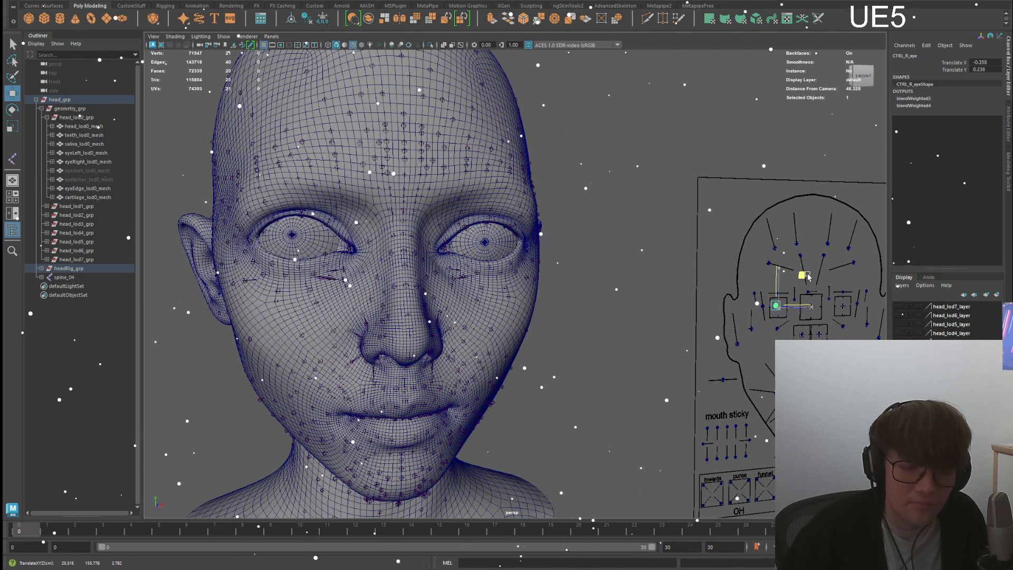
left_click_drag(806, 275, 810, 276)
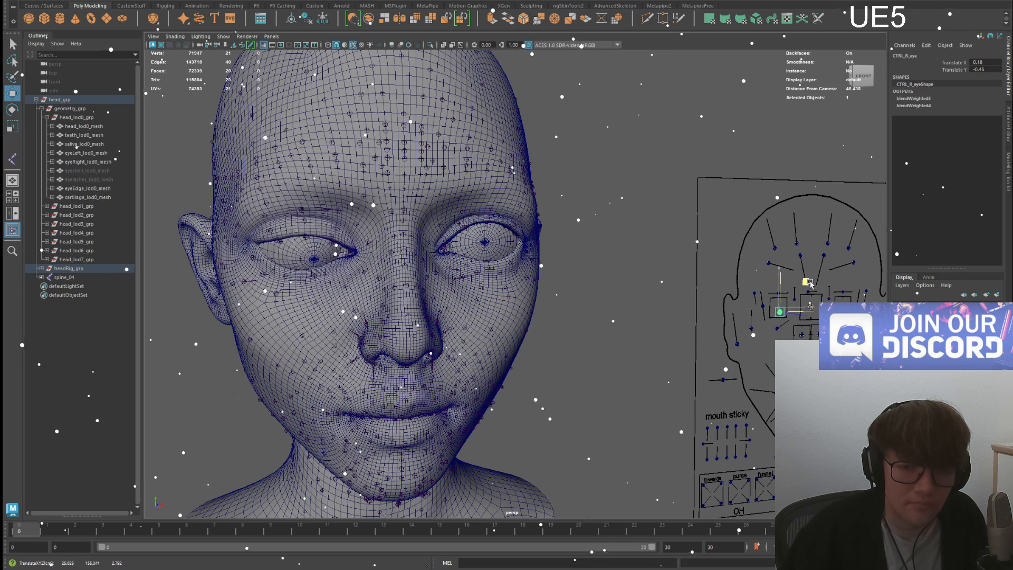
- Test both eyes with the central eye control on the face board, then undo the movement
key("q")
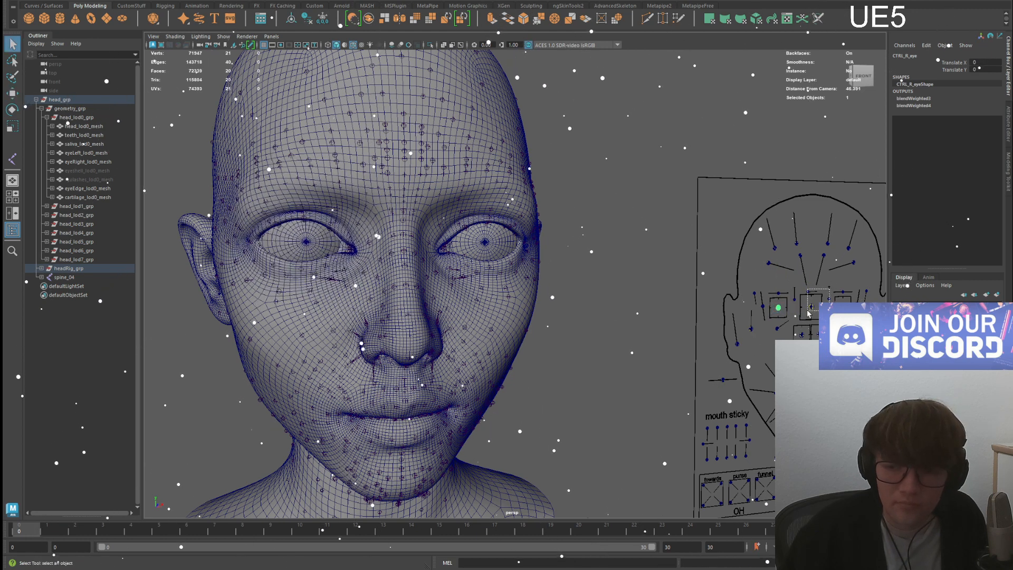
left_click(812, 307)
key("w")
middle_click_drag(840, 278, 839, 276)
left_click_drag(838, 276, 840, 278)
key("ctrl+z")
- Test the mouth with CTRL_C_mouth on the face board, then undo the movement
left_click_drag(630, 320, 581, 322, "alt")
right_click_drag(582, 323, 549, 322, "alt")
left_click_drag(549, 322, 573, 322, "alt")
key("q")
left_click(814, 373)
key("w")
mouse_move(813, 373)
left_mouse_down()
mouse_move(821, 366)
mouse_move(805, 364)
mouse_move(816, 369)
left_mouse_up()
key("ctrl+z")
- Examine the face from several angles with the mouth control at neutral
left_click_drag(544, 345, 509, 348, "alt")
right_click_drag(510, 348, 539, 349, "alt")
middle_click_drag(539, 348, 576, 294, "alt")
left_click_drag(575, 295, 549, 298, "alt")
right_click_drag(549, 298, 520, 298, "alt")
left_click_drag(519, 298, 547, 301, "alt")
key("q")
- Select the lips-together controls on the face board's mouth suck section and test moving them
middle_click_drag(778, 389, 723, 364, "alt")
left_click_drag(723, 365, 705, 366, "alt")
right_click_drag(704, 367, 688, 393, "alt")
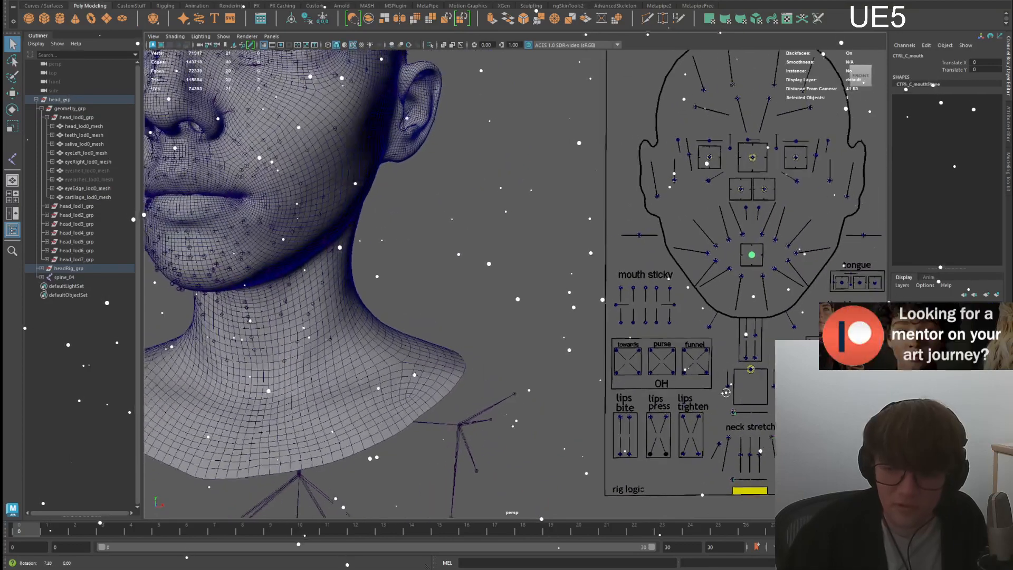
middle_click_drag(687, 392, 598, 373, "alt")
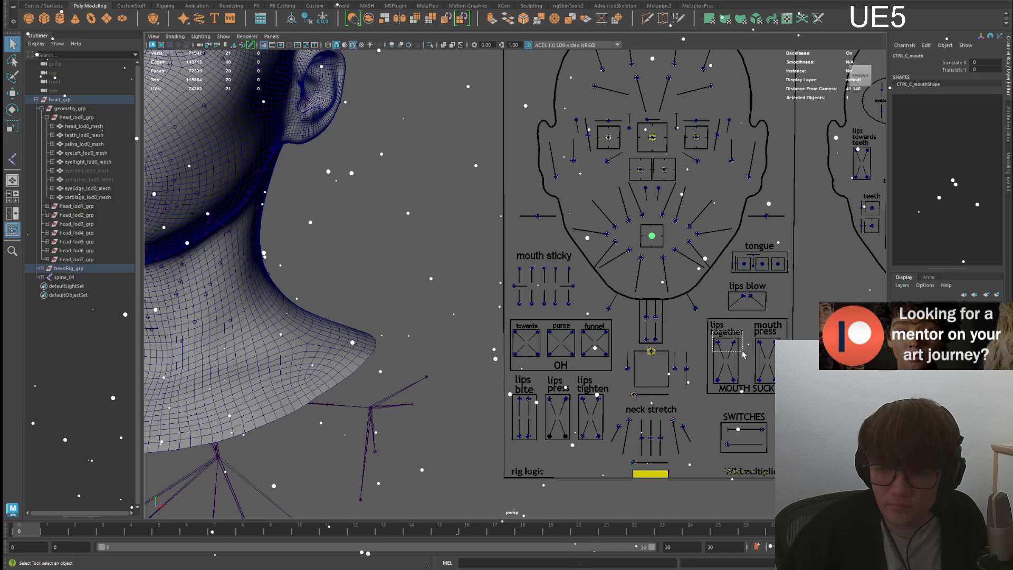
left_click_drag(746, 392, 747, 392)
key("w")
middle_click_drag(746, 391, 839, 395, "alt")
right_click_drag(839, 394, 748, 373, "alt")
middle_click_drag(748, 372, 773, 385, "alt")
key("r")
key("w")
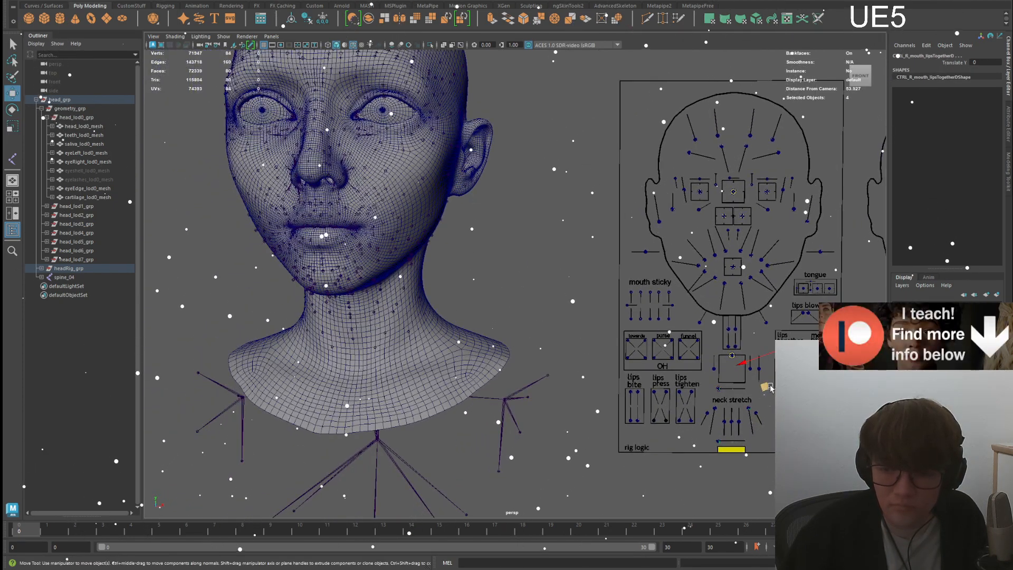
left_click_drag(765, 386, 769, 399)
- Select the left and right jaw ChinRaiseU controls together and raise them to 1 to test the lips
left_click_drag(770, 355, 747, 355)
middle_click_drag(746, 355, 769, 377, "alt")
key("q")
left_click_drag(760, 347, 747, 356)
key("w")
left_click_drag(752, 315, 746, 299)
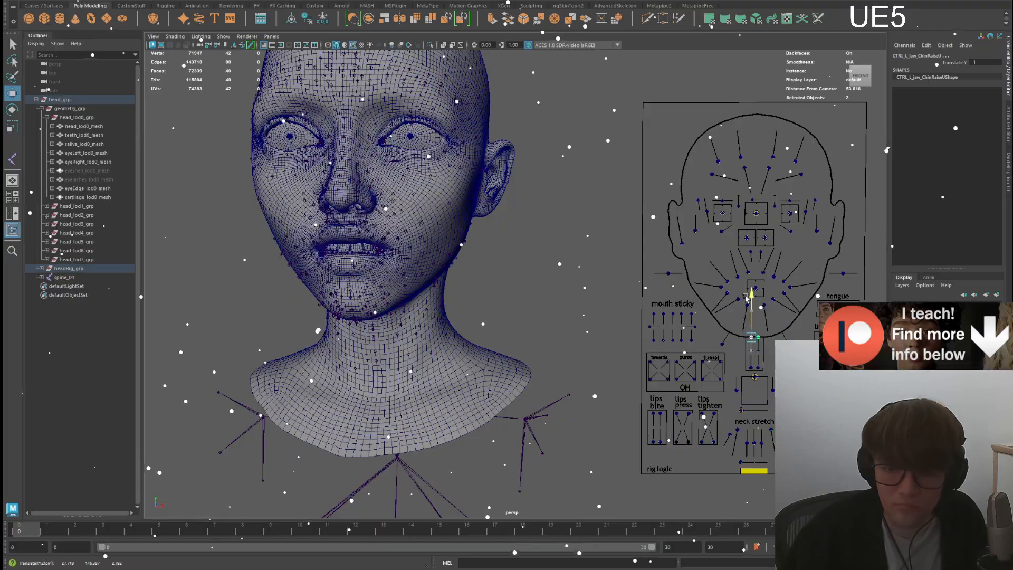
- Check the mouth from the front, and raise the left and right jaw ChinRaiseD controls to 1
left_click_drag(560, 319, 591, 316, "alt")
right_click_drag(520, 328, 565, 333, "alt")
mouse_move(515, 335)
left_mouse_down("alt")
mouse_move(547, 326)
mouse_move(517, 323)
left_mouse_up("alt")
right_click_drag(519, 319, 493, 303, "alt")
left_click_drag(560, 317, 539, 318, "alt")
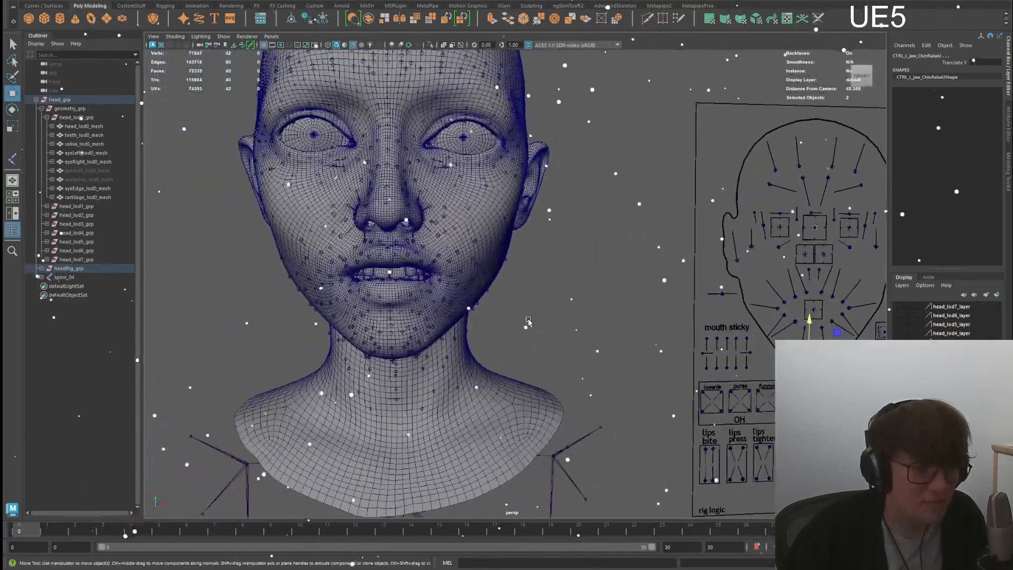
middle_click_drag(541, 319, 503, 315, "alt")
right_click_drag(503, 316, 475, 310, "alt")
middle_click_drag(678, 372, 704, 373, "alt")
left_click(769, 379, "shift")
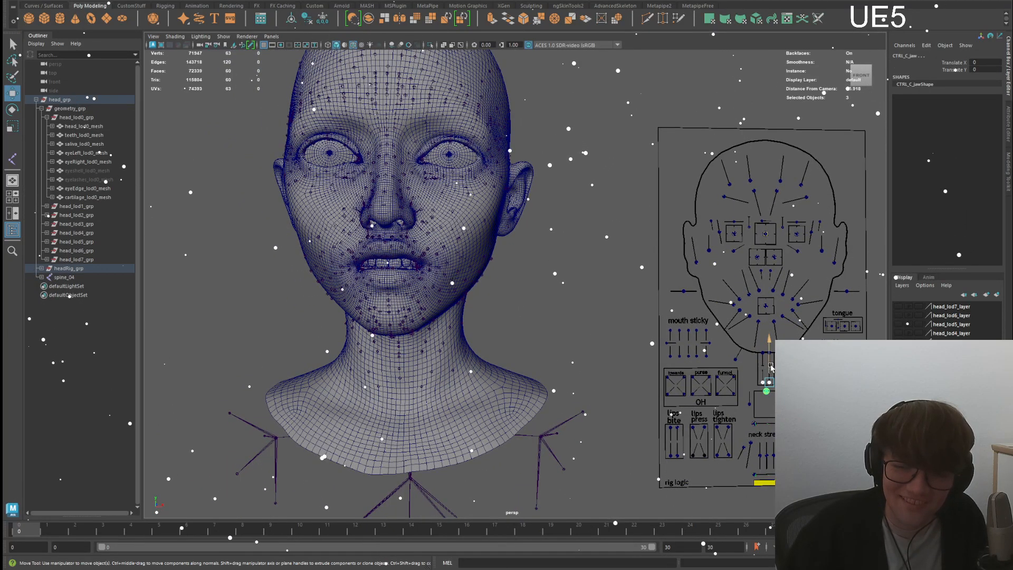
left_click_drag(774, 382, 770, 345)
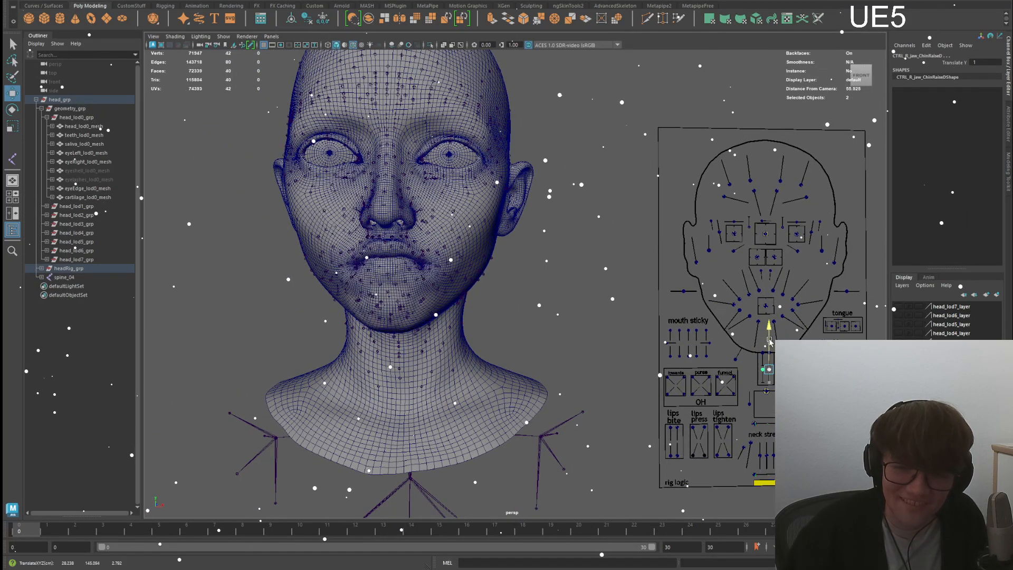
- Turn off the wireframe overlay and hide the joints so the head shows as a clean shaded surface
mouse_move(534, 329)
left_mouse_down("alt")
mouse_move(460, 323)
mouse_move(531, 327)
mouse_move(504, 323)
left_mouse_up("alt")
key("alt+5")
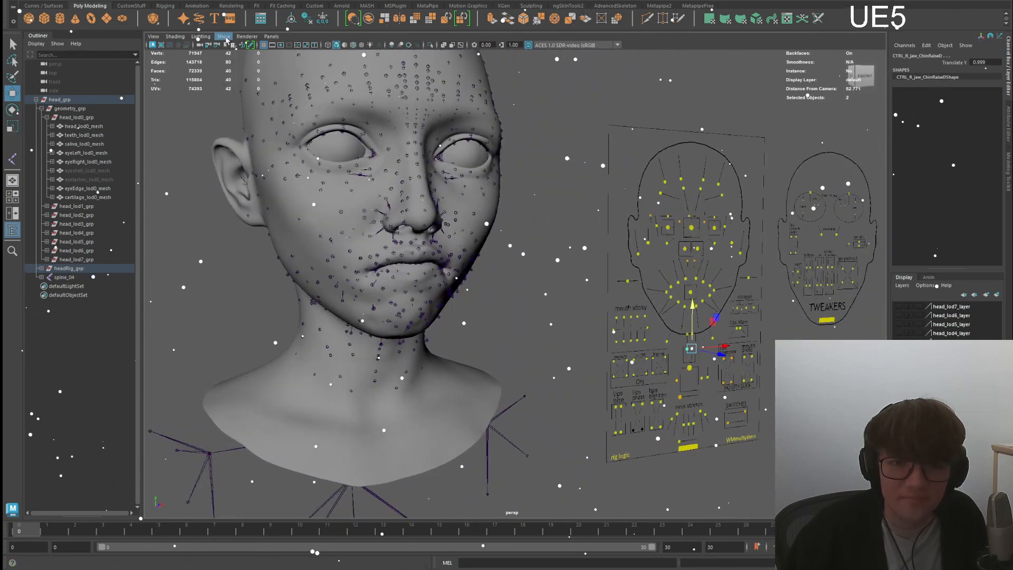
left_click_drag(253, 186, 258, 169, "alt")
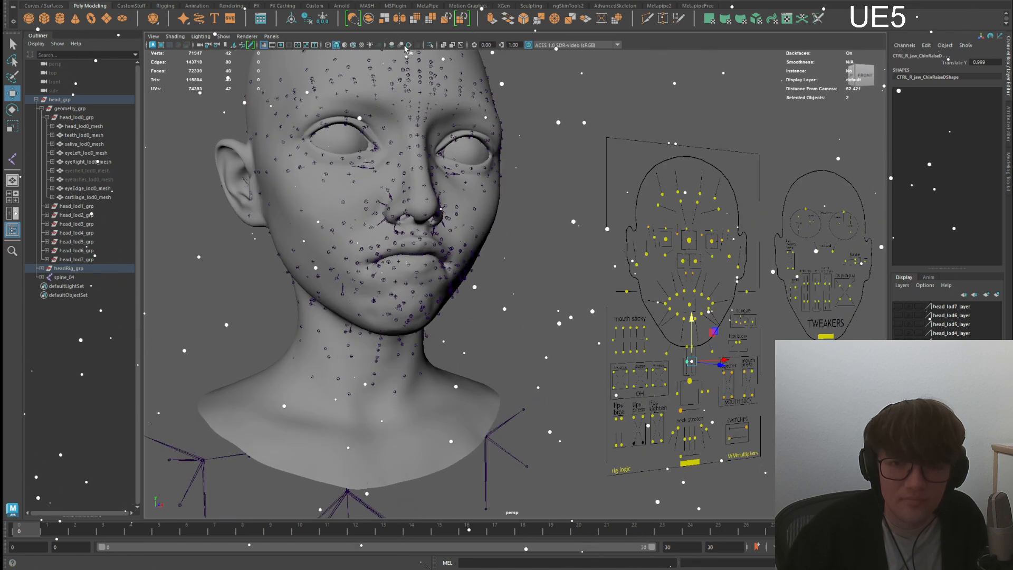
left_click(452, 46)
left_click(453, 46)
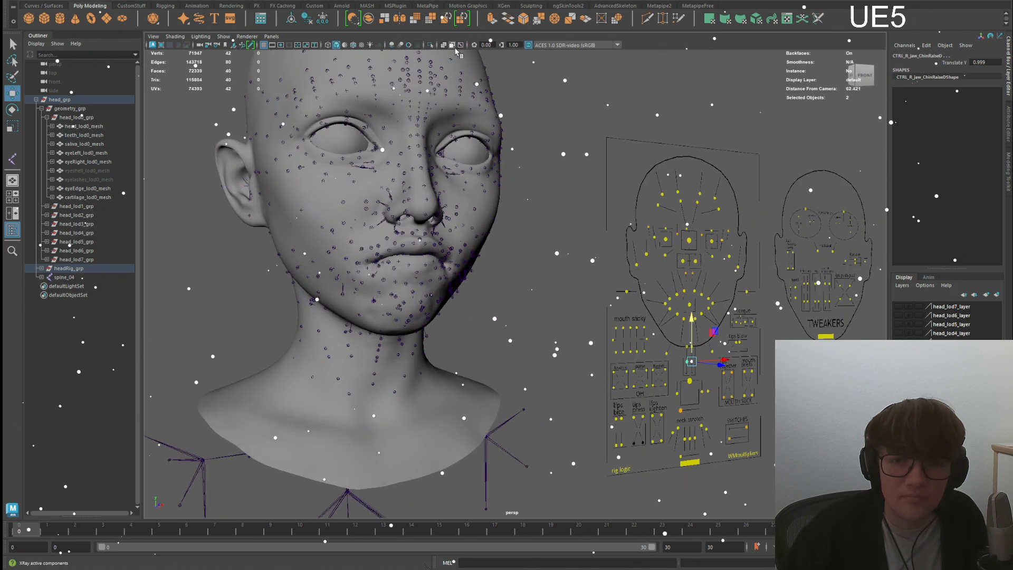
left_click(223, 36)
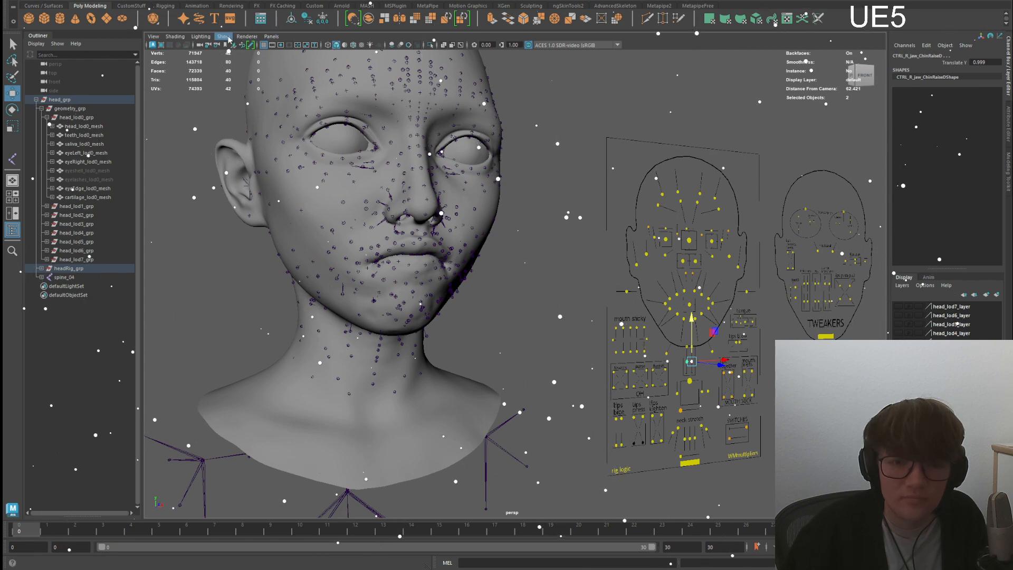
left_click(248, 209)
- Return both the ChinRaiseD and ChinRaiseU jaw control pairs to 0 and check the closed mouth
left_click_drag(604, 266, 543, 266, "alt")
left_click_drag(774, 355, 772, 385)
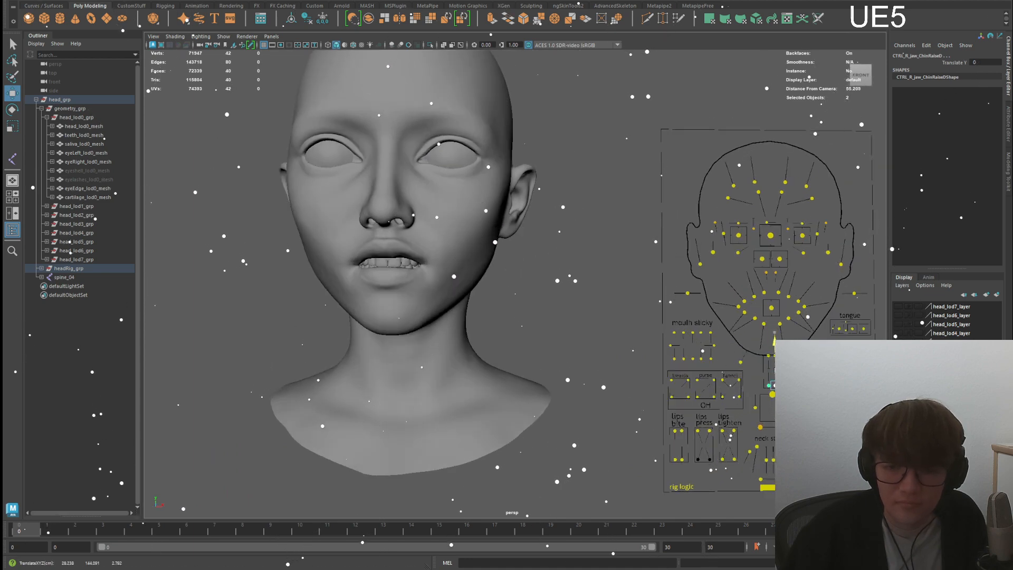
left_click_drag(754, 346, 780, 366)
left_click_drag(768, 319, 768, 343)
mouse_move(473, 230)
left_mouse_down("alt")
mouse_move(506, 245)
mouse_move(465, 232)
left_mouse_up("alt")
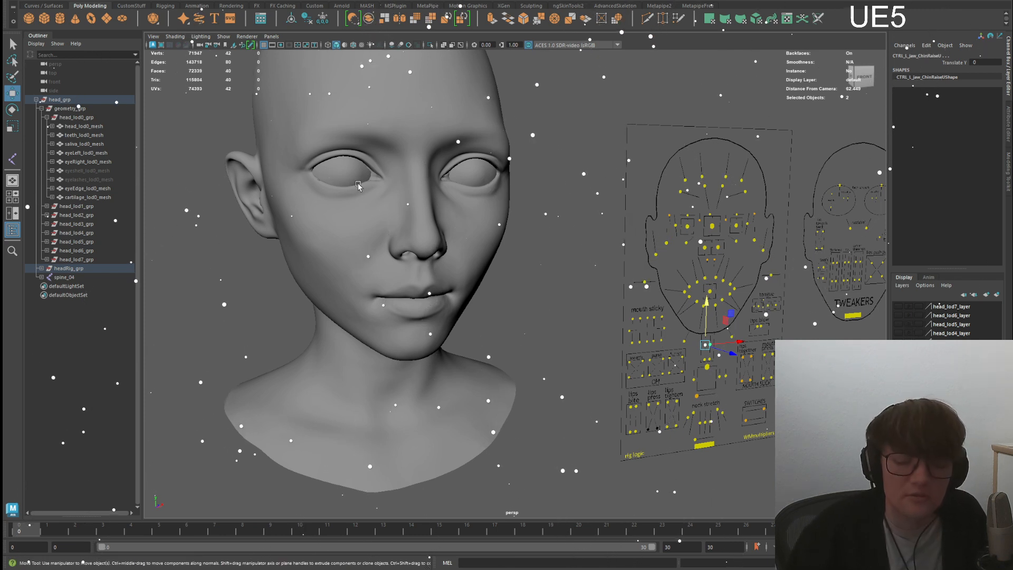
- Move CTRL_R_eye to test the shaded right eyelids, and undo the movement
left_click(688, 224)
left_click_drag(688, 224, 720, 232)
key("ctrl+z")
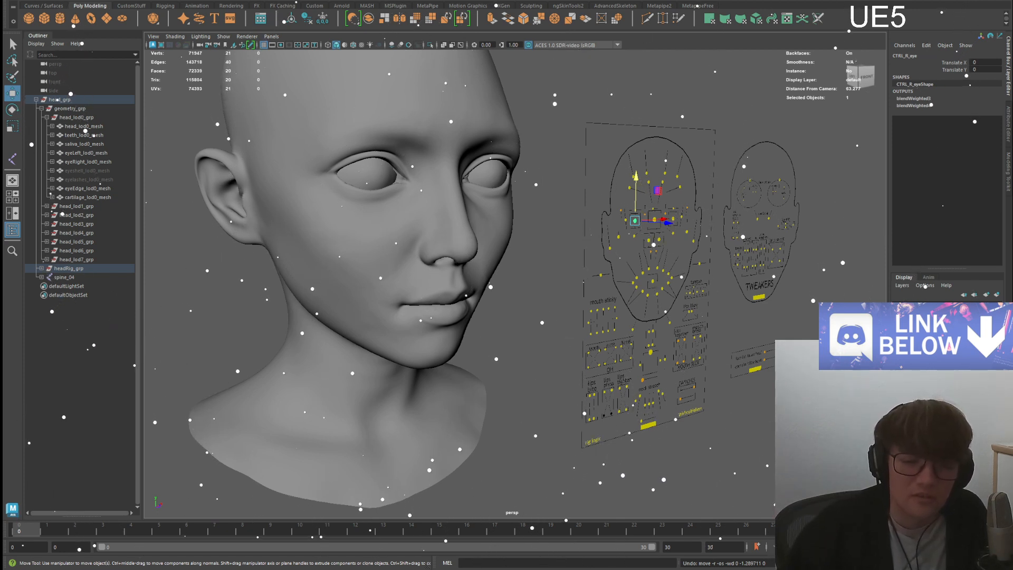
left_click_drag(265, 480, 228, 323, "alt")
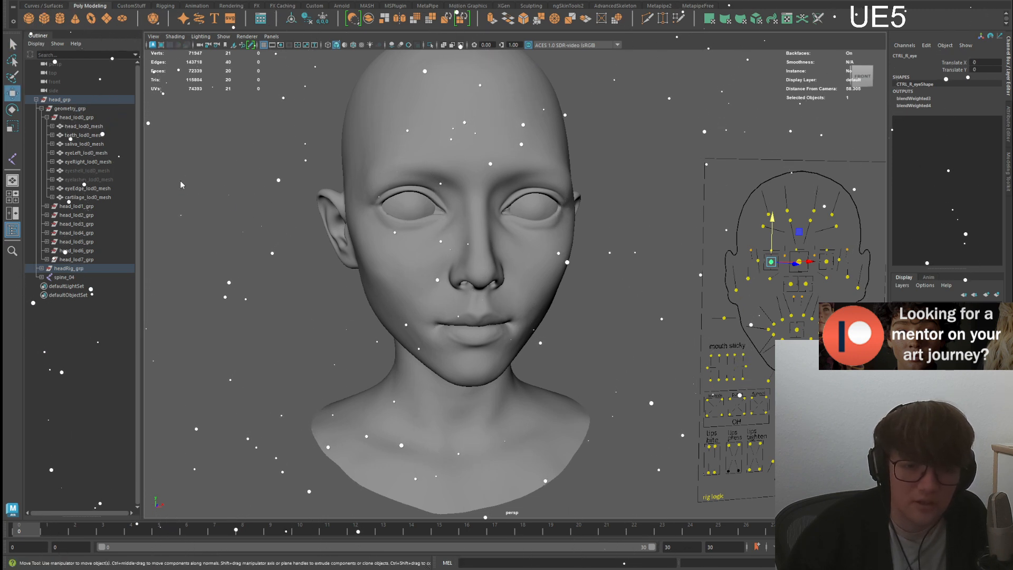
- Start a new scene and examine the stock MetaHuman head and face board from the front
key("ctrl+n")
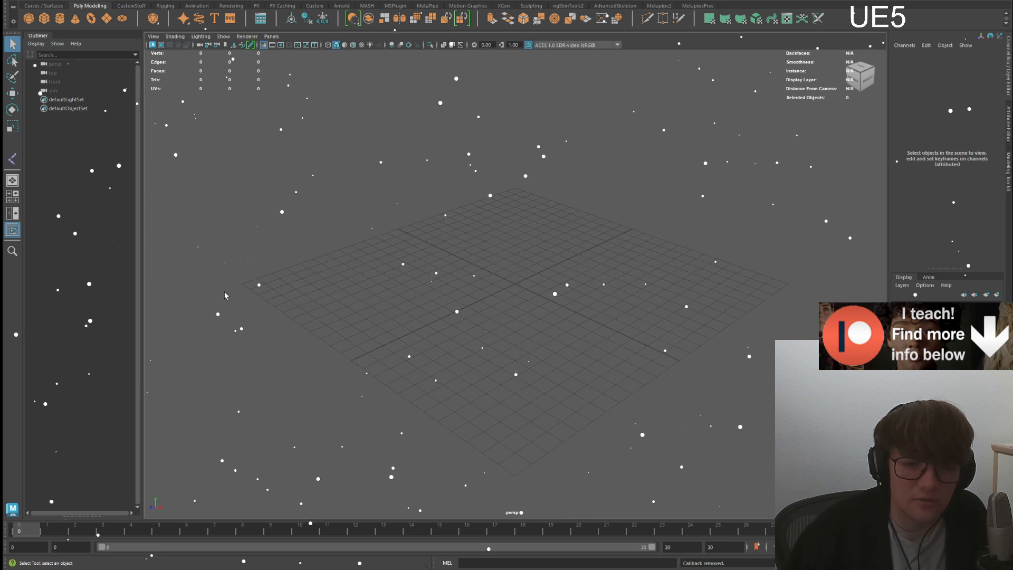
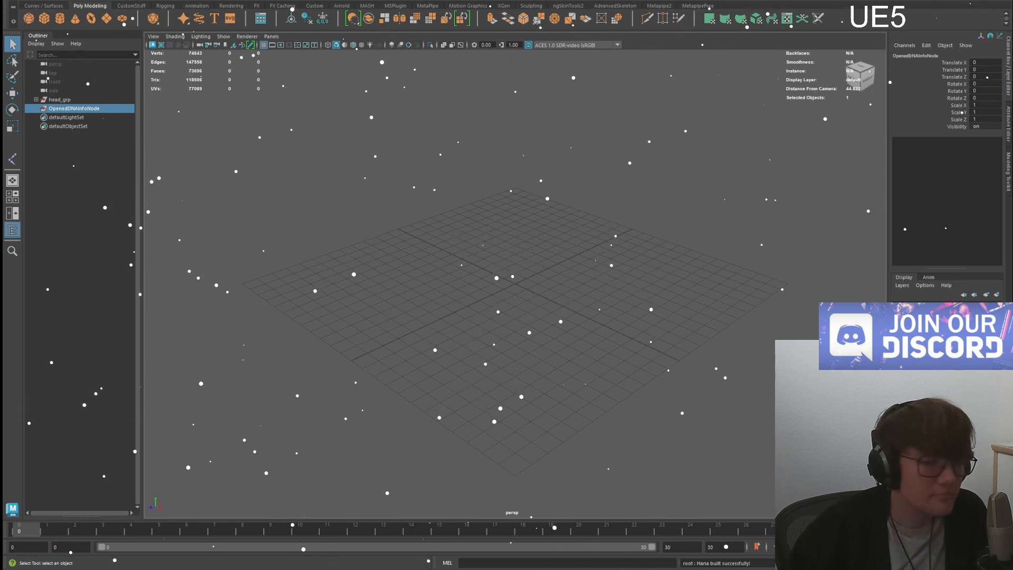
left_click(80, 154)
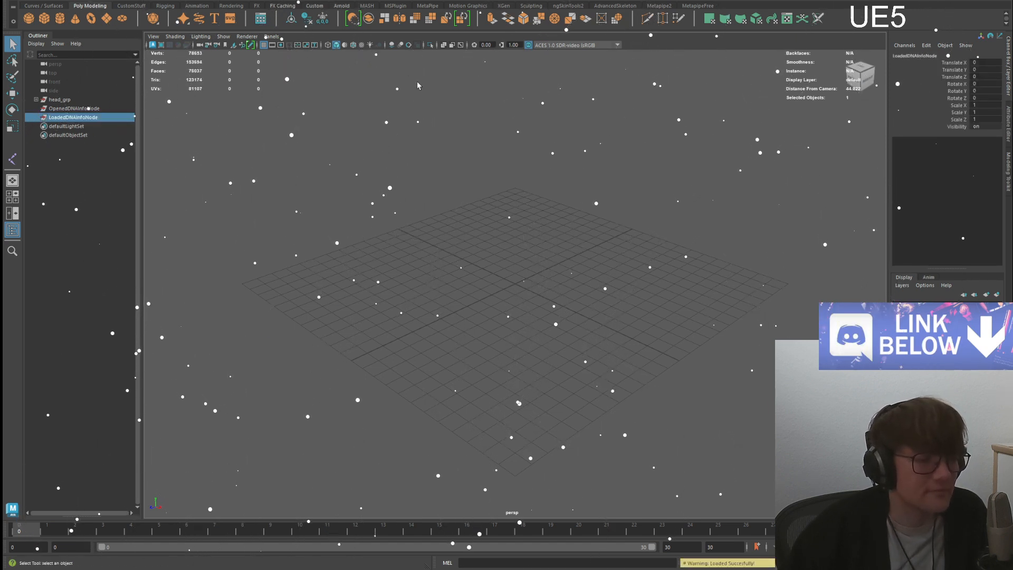
left_click(436, 116)
key("f")
left_click_drag(437, 117, 470, 120, "alt")
middle_click_drag(469, 120, 509, 225, "alt")
scroll(510, 227, "up", 10)
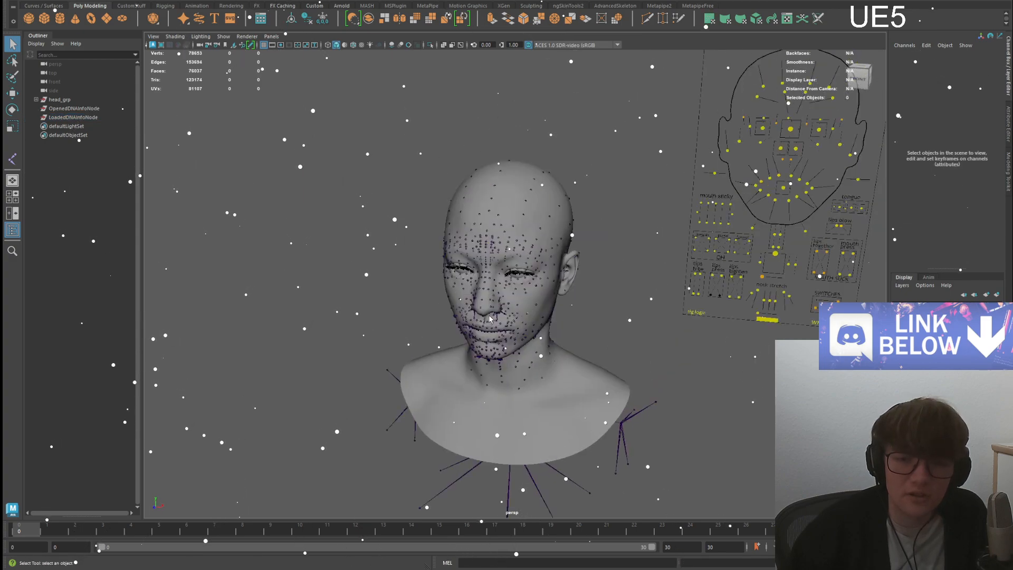
left_click_drag(475, 253, 516, 264, "alt")
scroll(516, 264, "down", 10)
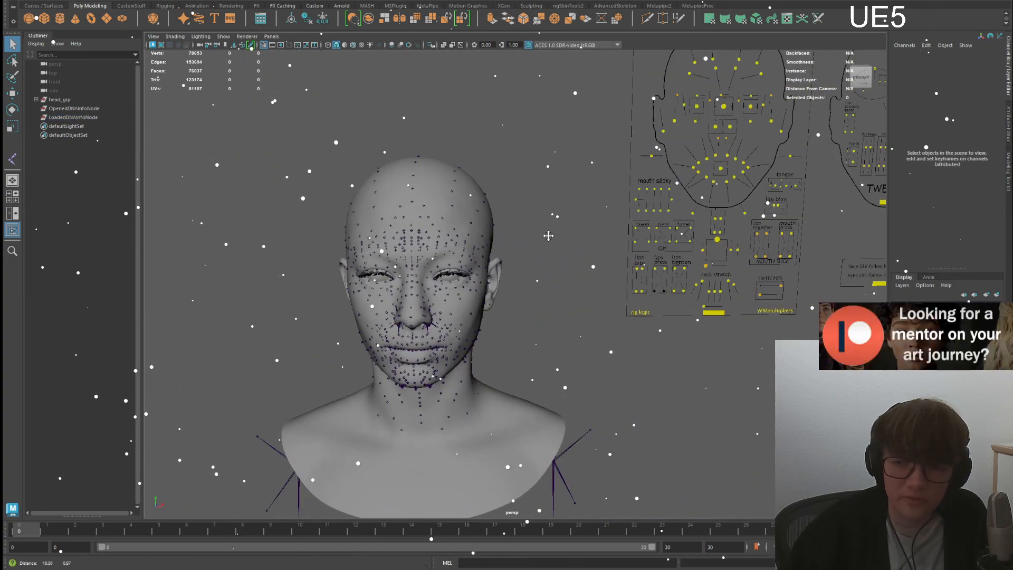
- Select CTRL_R_eye on the stock head's face board for moving and check the eyes from another angle
middle_click_drag(748, 154, 754, 181, "alt")
left_click(756, 129)
key("w")
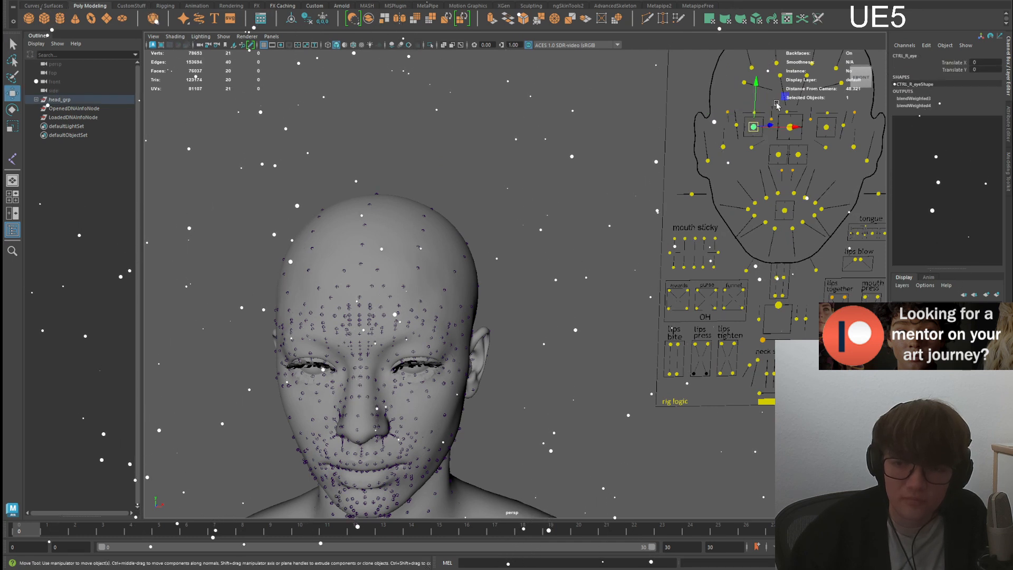
left_click_drag(641, 182, 526, 182, "alt")
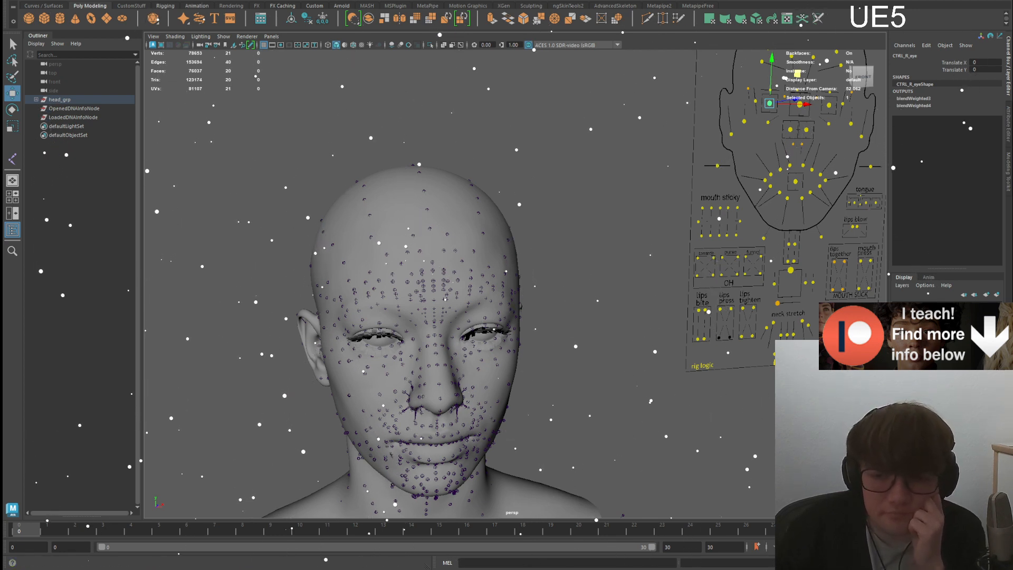
- Start a new scene and examine the f_srt_nrw body rig's full figure, head and torso from the front
key("ctrl+n")
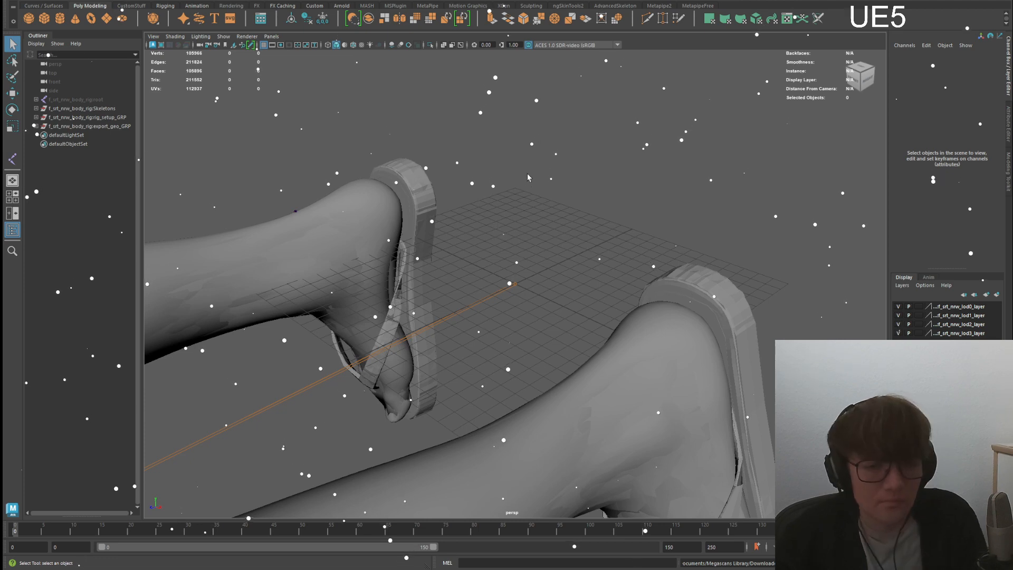
left_click_drag(523, 271, 522, 172, "alt")
scroll(535, 221, "down", 8)
middle_click_drag(522, 172, 520, 322, "alt")
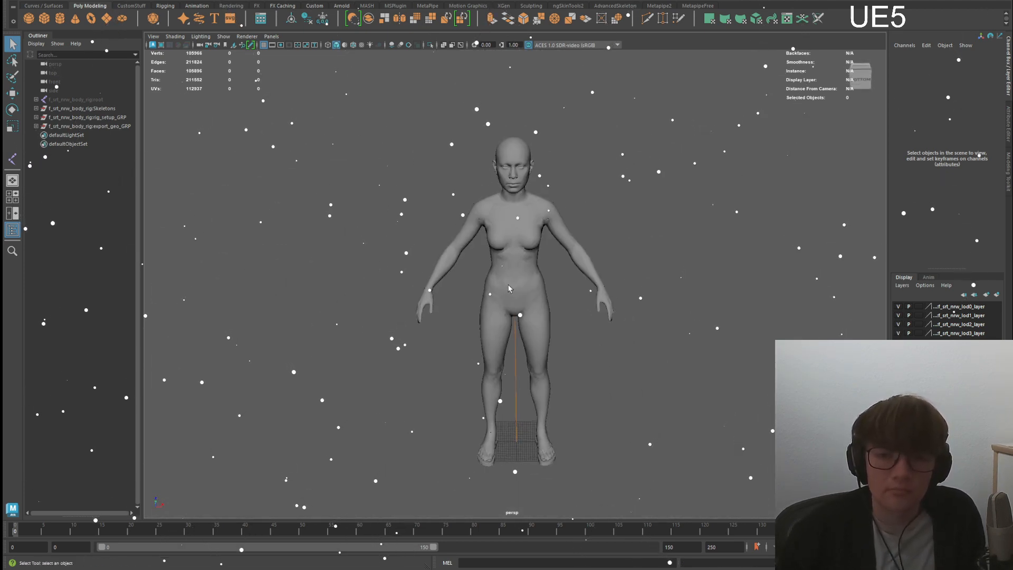
scroll(520, 319, "up", 5)
middle_click_drag(520, 227, 518, 391, "alt")
scroll(517, 369, "up", 4)
middle_click_drag(515, 274, 507, 370, "alt")
- Toggle the visibility of the body rig's Skeletons, rig_setup_GRP and export_geo_GRP groups to see what they contain, and inspect the head
left_click(79, 99)
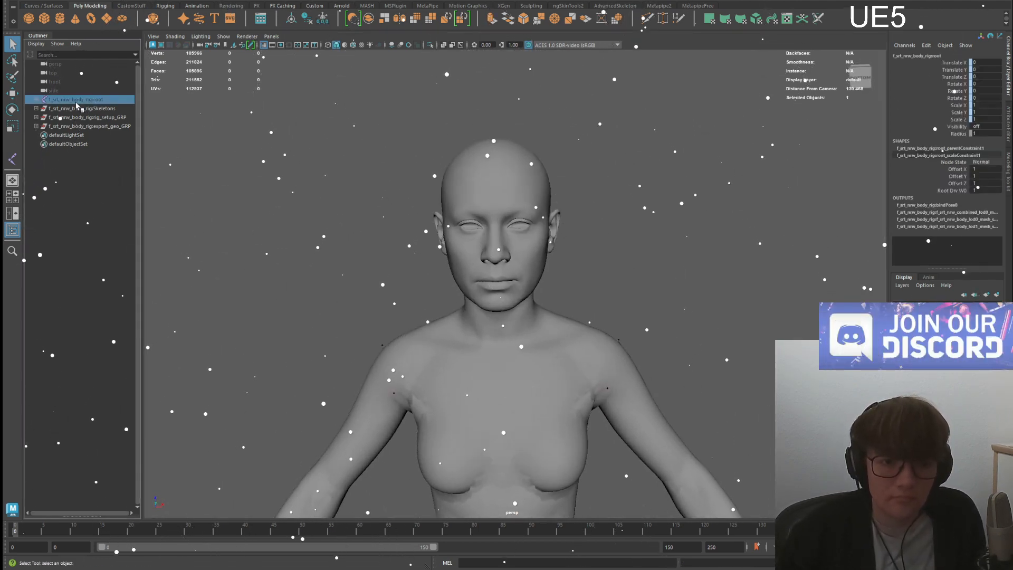
scroll(516, 297, "up", 6)
scroll(516, 297, "down", 9)
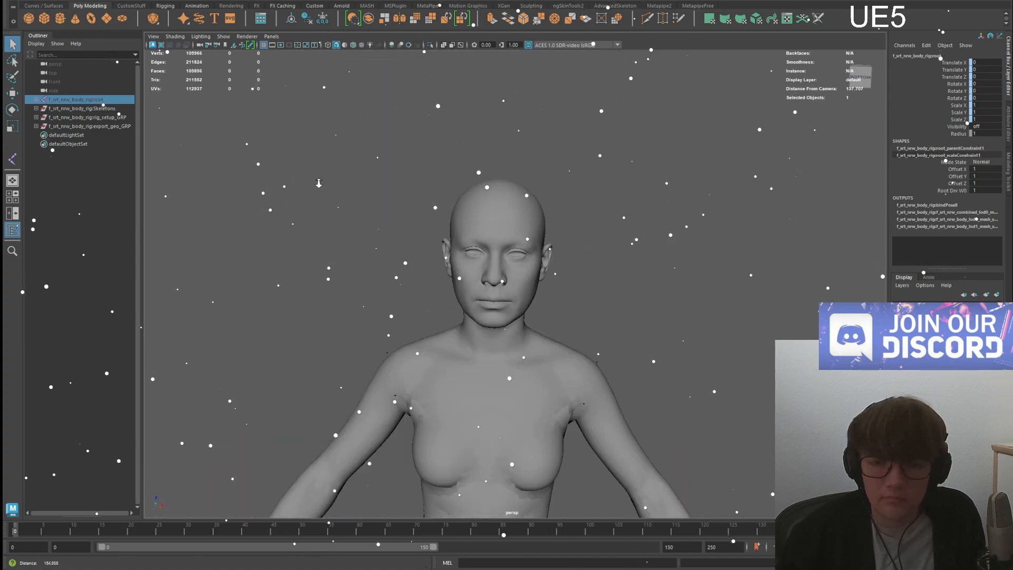
left_click(80, 109)
left_click(84, 126, "shift")
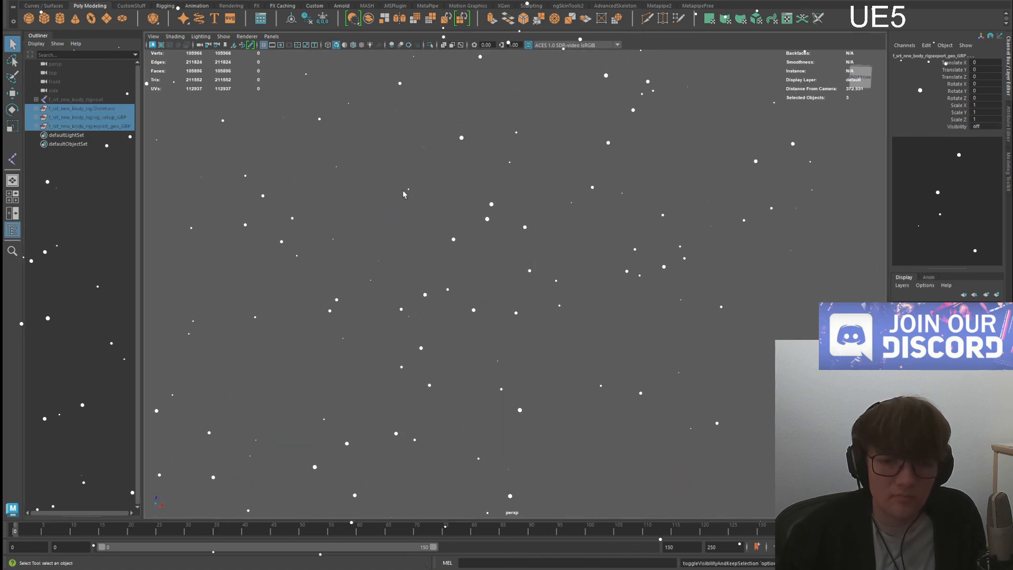
scroll(631, 361, "up", 8)
left_click_drag(630, 360, 624, 404, "alt")
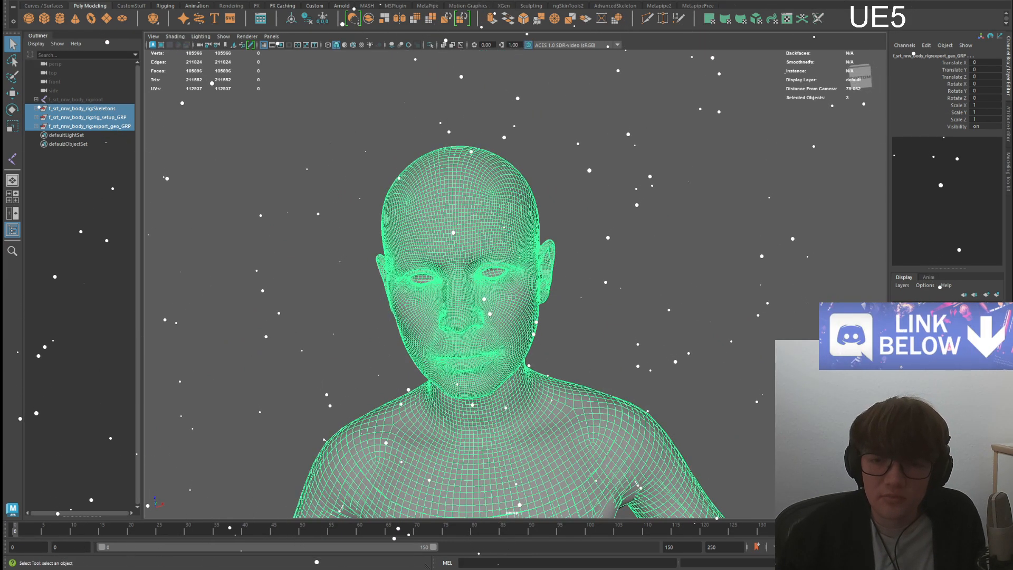
left_click(254, 174)
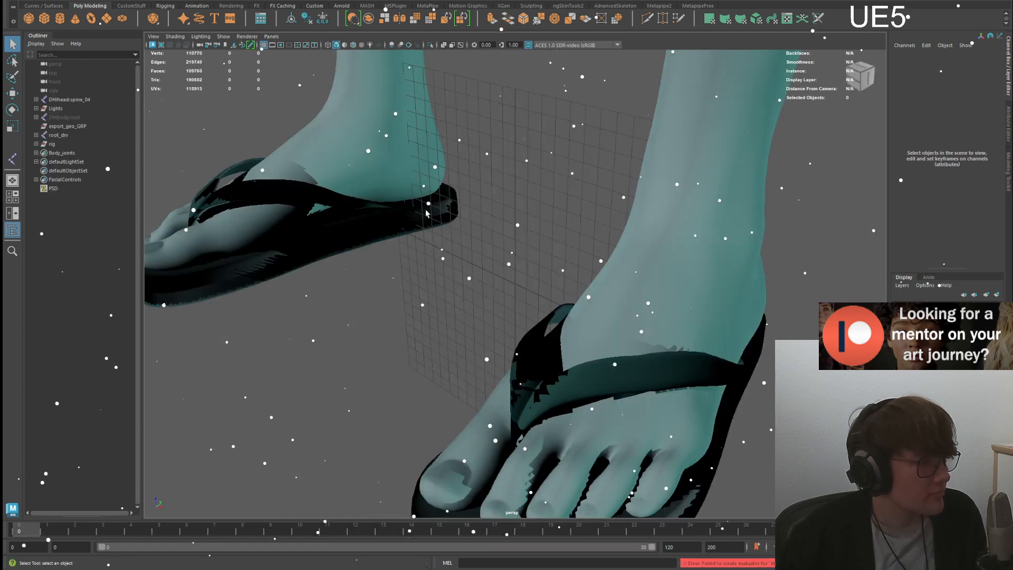
- Reset the camera, frame the full MetaHuman rig and examine its head and face board
left_click_drag(547, 255, 563, 254, "alt")
scroll(563, 254, "down", 10)
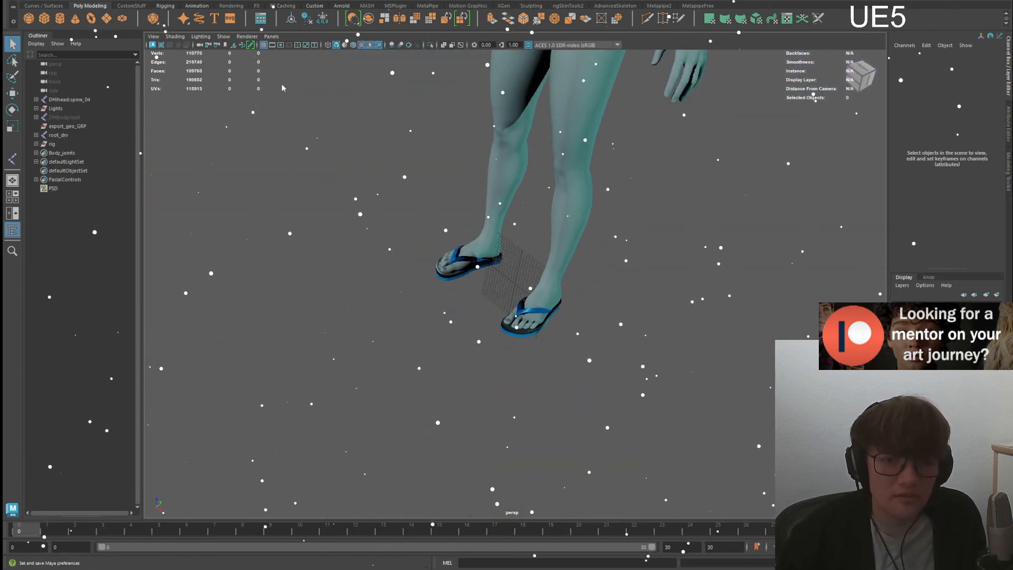
left_click_drag(487, 97, 622, 261, "alt")
key("alt+Home")
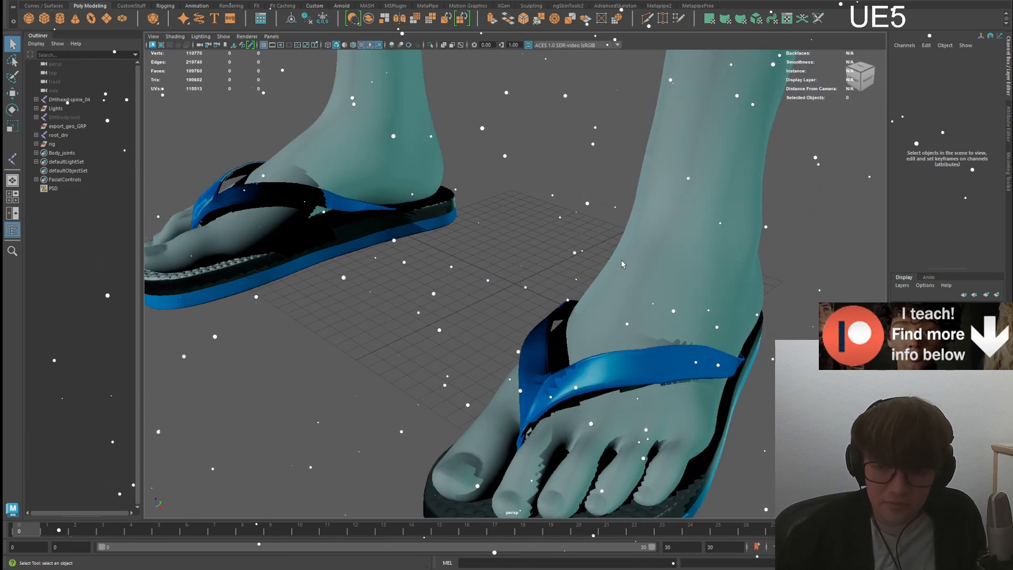
key("a")
left_click_drag(633, 203, 600, 226, "alt")
middle_click_drag(600, 226, 565, 335, "alt")
scroll(544, 338, "up", 5)
left_click_drag(540, 338, 623, 365, "alt")
scroll(649, 378, "up", 5)
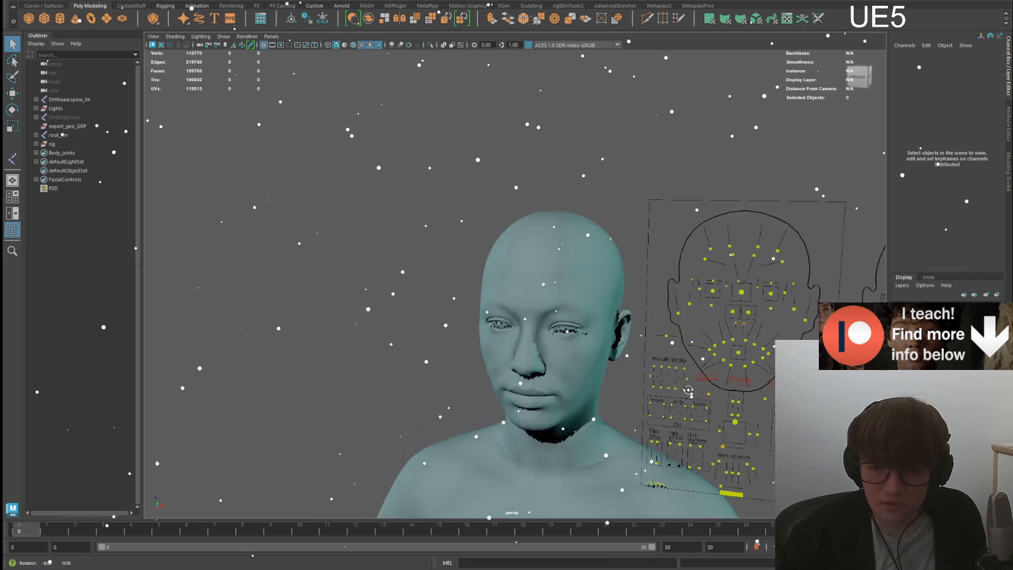
- Test CTRL_R_eye on the full MetaHuman rig's face board from the front, and undo the movement
left_click_drag(679, 394, 713, 348, "alt")
middle_click_drag(712, 348, 739, 264, "alt")
scroll(759, 226, "up", 6)
left_click(767, 203)
key("w")
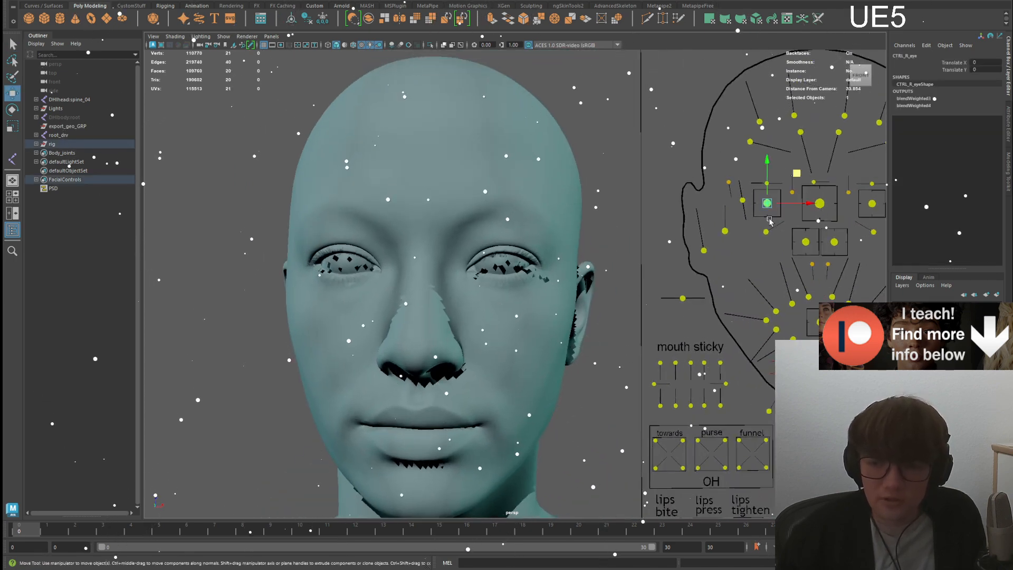
left_click_drag(797, 174, 804, 163)
key("ctrl+z")
- Inspect the full MetaHuman rig's eye up close and expand the rig group to show its child groups
middle_click_drag(436, 293, 459, 279, "alt")
scroll(666, 301, "up", 6)
scroll(459, 275, "up", 3)
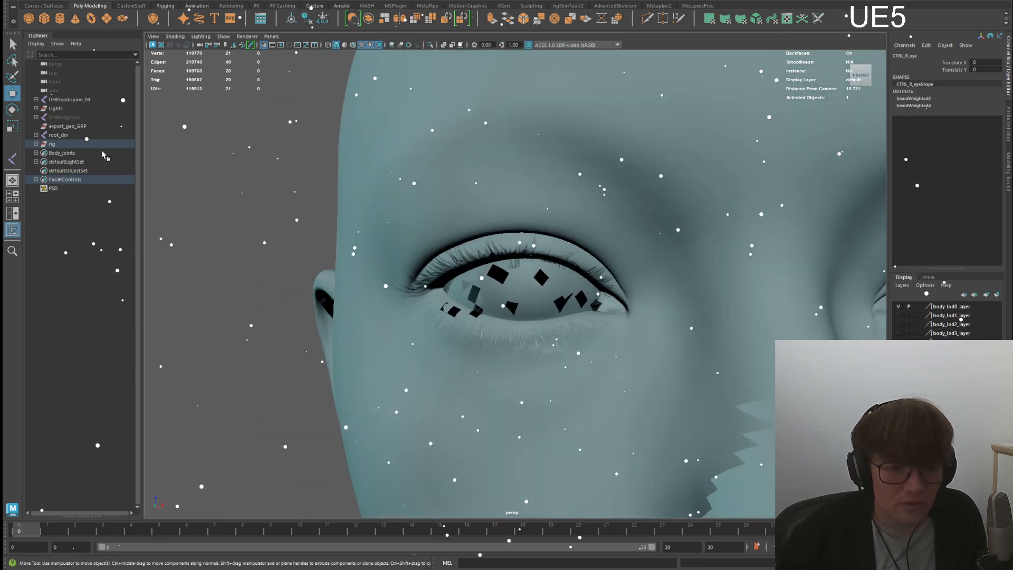
left_click(39, 143)
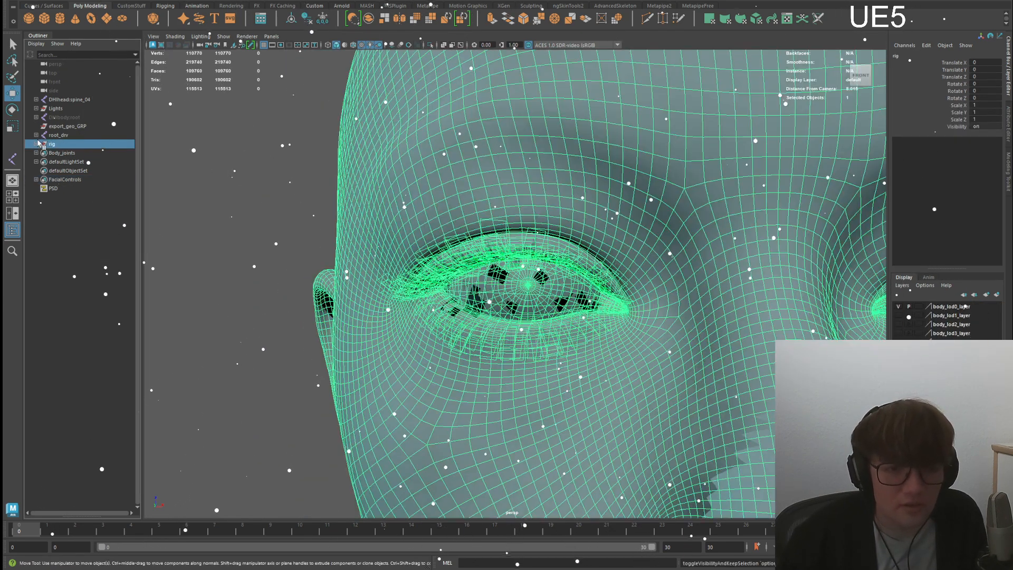
left_click(37, 144)
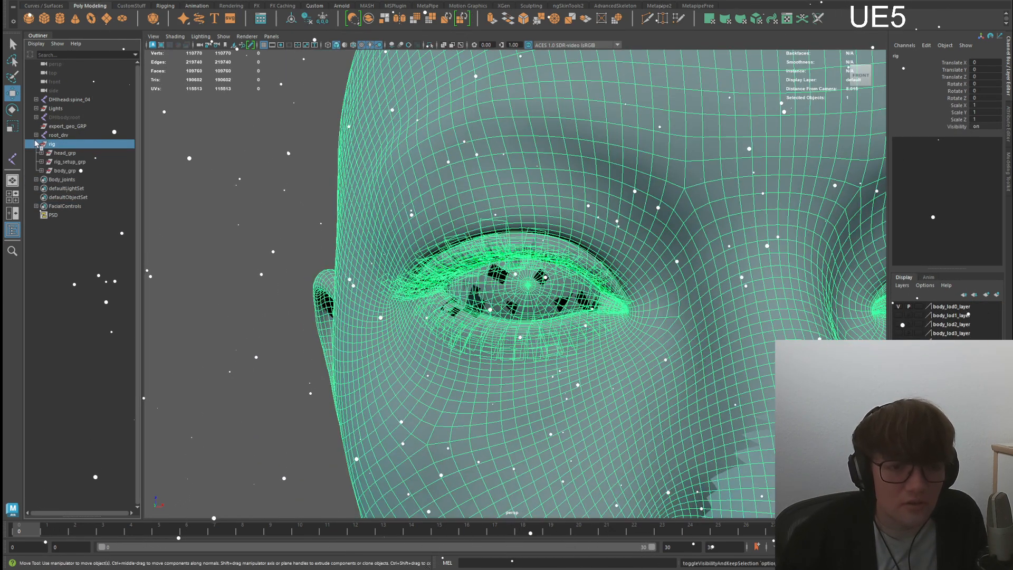
- Hide the DHIhead:spine_04 joint hierarchy and export_geo_GRP, and toggle the Lights group's visibility off and on
left_click(75, 128)
left_click(77, 100)
key("h")
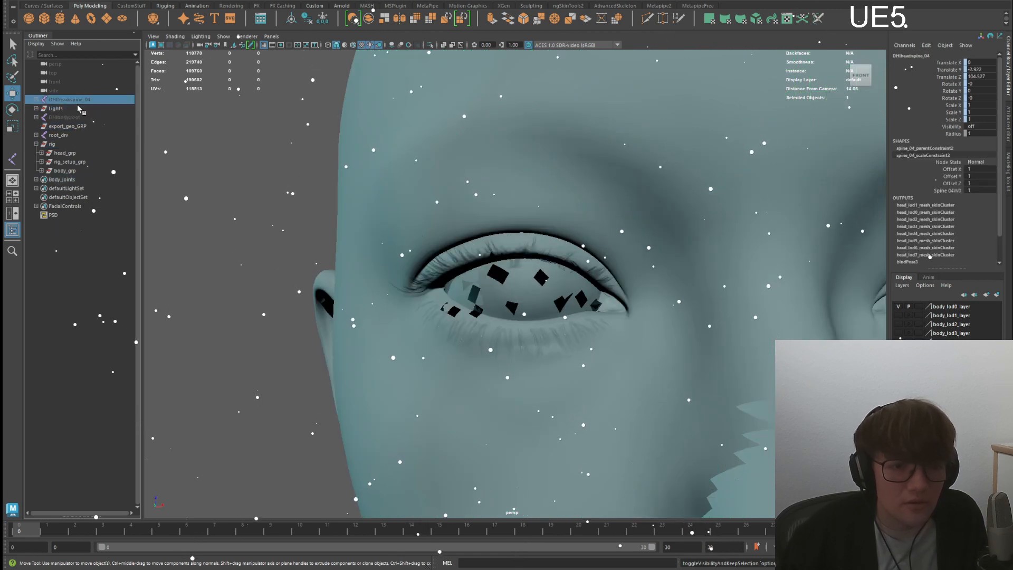
left_click(77, 108)
key("h")
left_click(76, 127)
key("h")
left_click(77, 108)
key("shift+h")
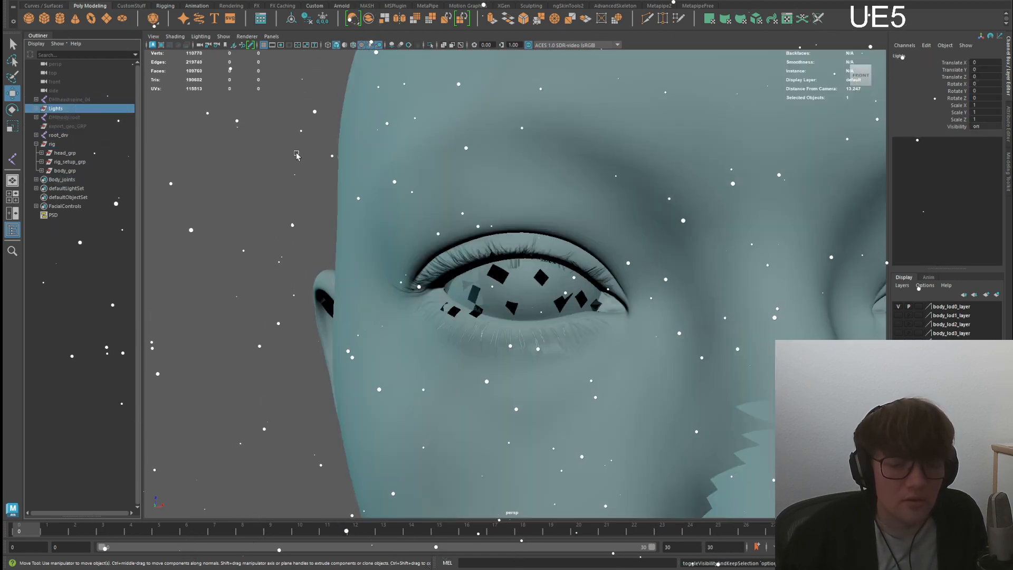
- Expand head_grp and hide the Lights group to inspect the eye and lashes in neutral shading
left_click(251, 147)
left_click(62, 153)
left_click(42, 153)
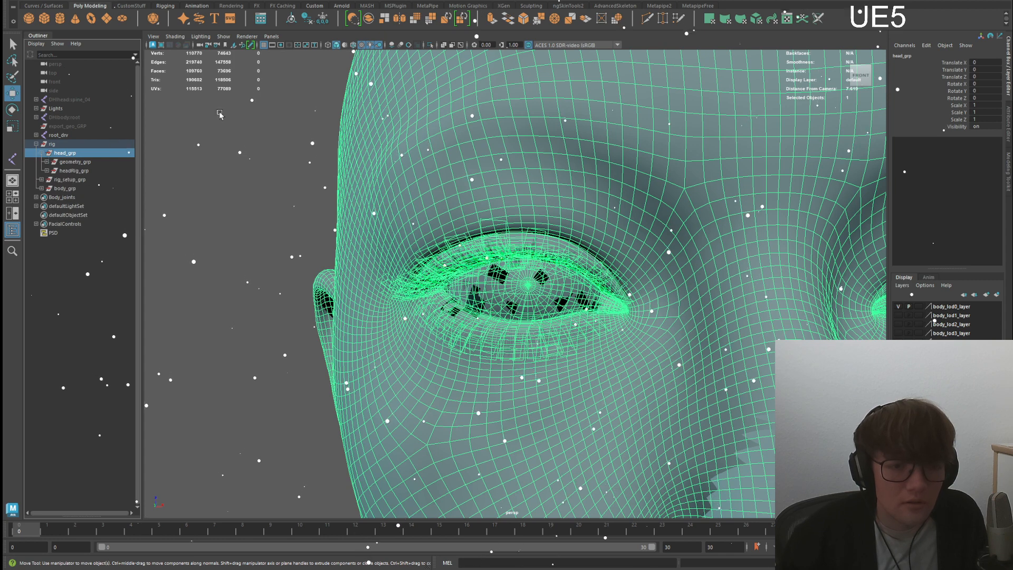
left_click(220, 114)
left_click(84, 111)
key("h")
left_click(173, 153)
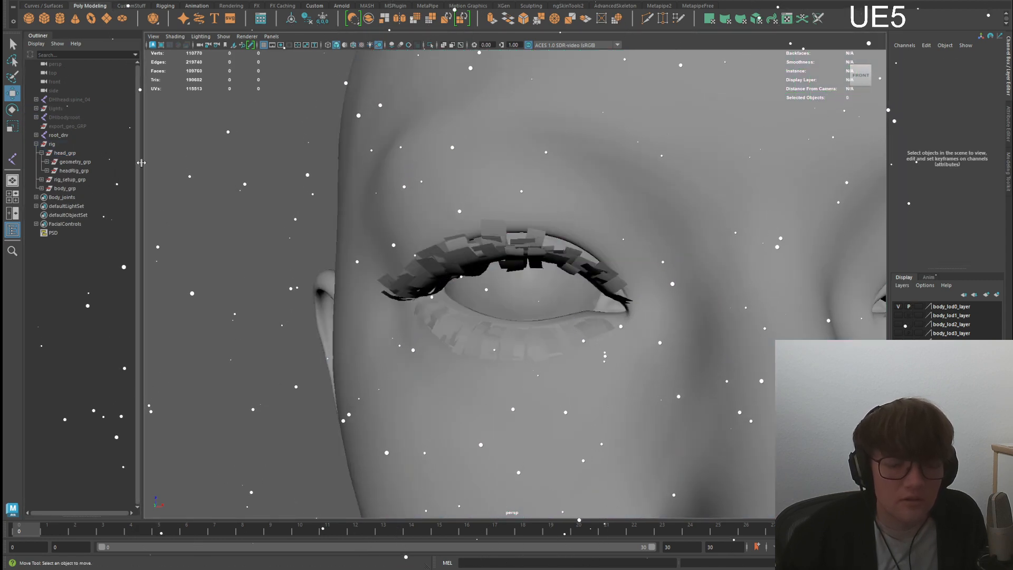
- Move CTRL_C_eye upward to about 0.152, 0.631 on the face board and examine both eyes up close
scroll(314, 196, "down", 9)
middle_click_drag(799, 257, 587, 249, "alt")
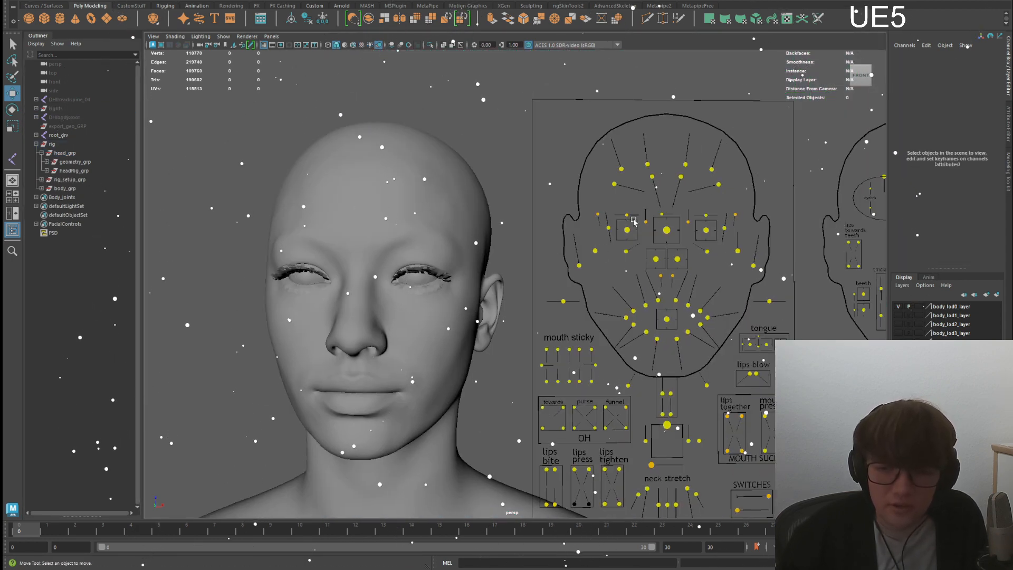
left_click(664, 230)
middle_click_drag(697, 200, 719, 210, "alt")
mouse_move(720, 210)
left_mouse_down()
mouse_move(719, 222)
mouse_move(702, 203)
mouse_move(707, 175)
mouse_move(721, 202)
left_mouse_up()
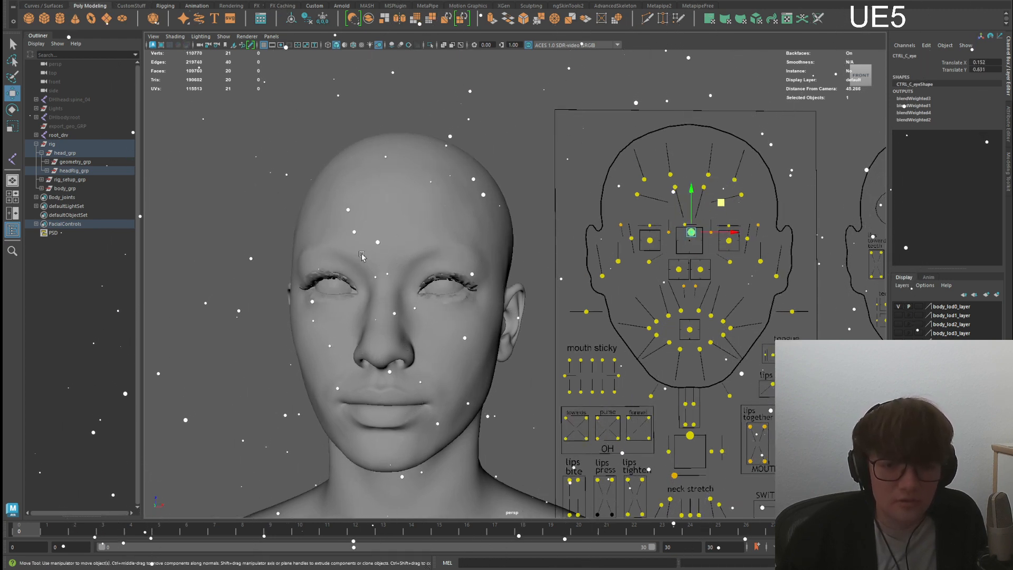
scroll(464, 305, "up", 5)
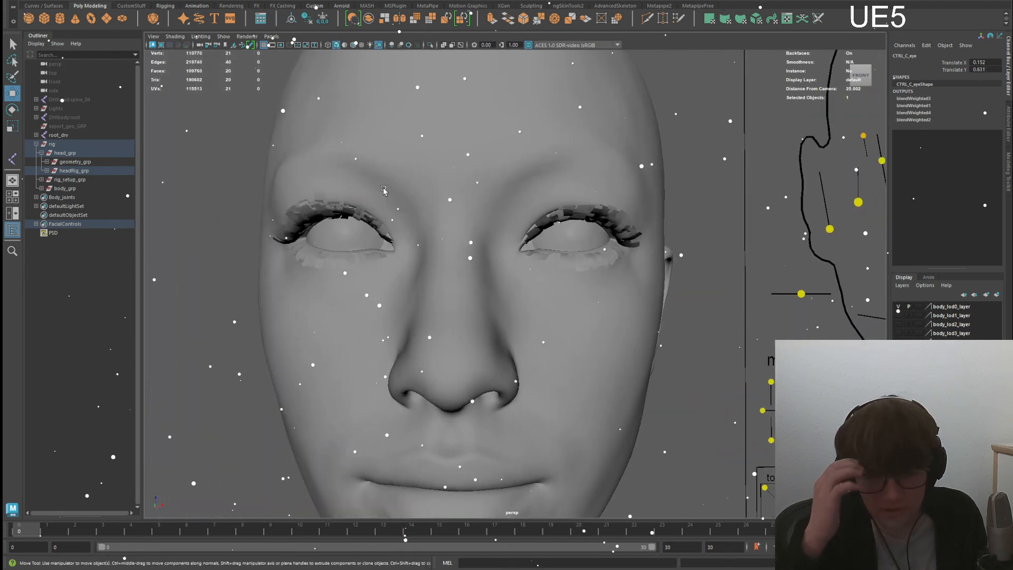
- Try a two-pane layout with both panes showing the MetaHuman's face in perspective view
left_click(14, 214)
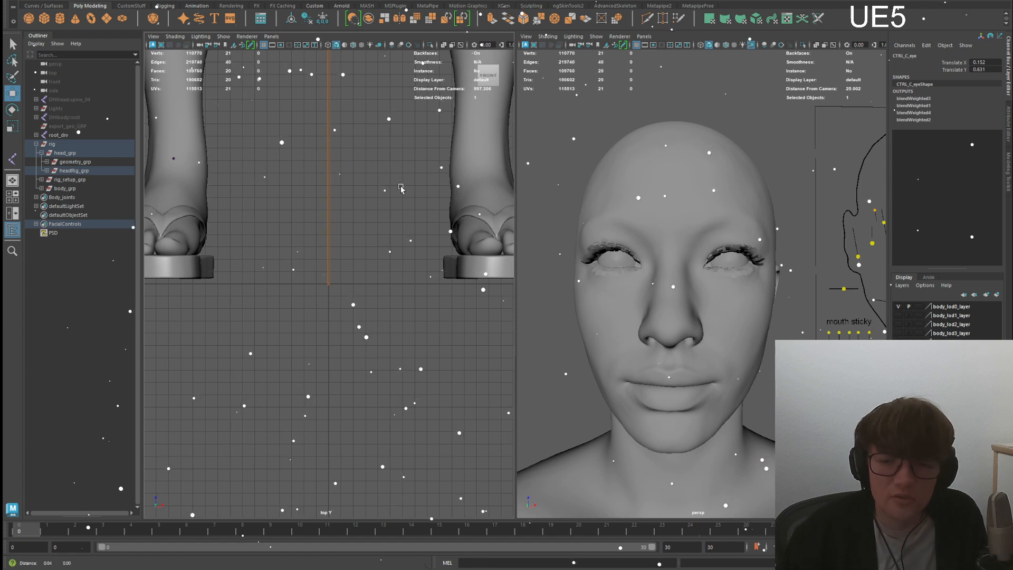
middle_click_drag(401, 189, 419, 295, "alt")
key("space")
left_click_drag(380, 206, 381, 174)
middle_click_drag(454, 189, 288, 209, "alt")
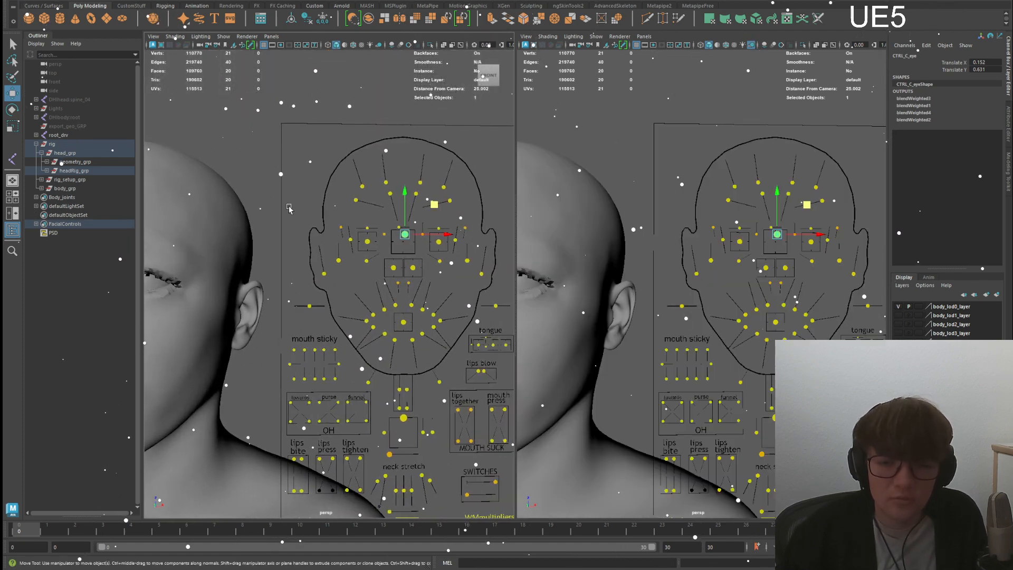
middle_click_drag(368, 230, 353, 252, "alt")
scroll(399, 253, "up", 5)
scroll(399, 255, "up", 2)
scroll(399, 254, "down", 3)
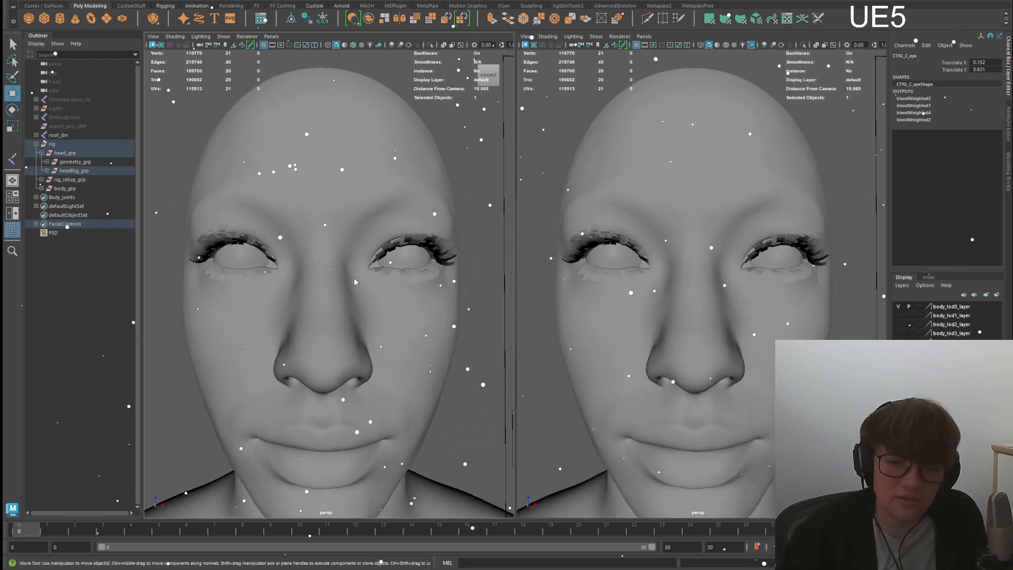
- Try other views in the two-pane layout and return to the single perspective view
key("space")
left_click_drag(352, 251, 317, 233)
middle_click_drag(316, 232, 318, 262, "alt")
key("space")
left_click_drag(323, 259, 340, 224)
key("space")
middle_click_drag(317, 232, 408, 334, "alt")
left_click(15, 214)
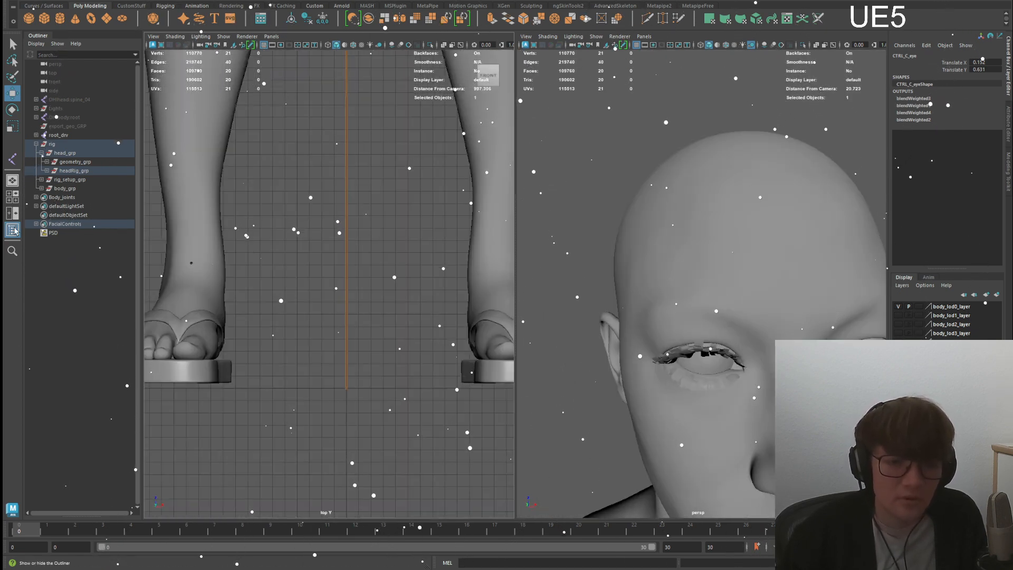
left_click(14, 229)
left_click(17, 231)
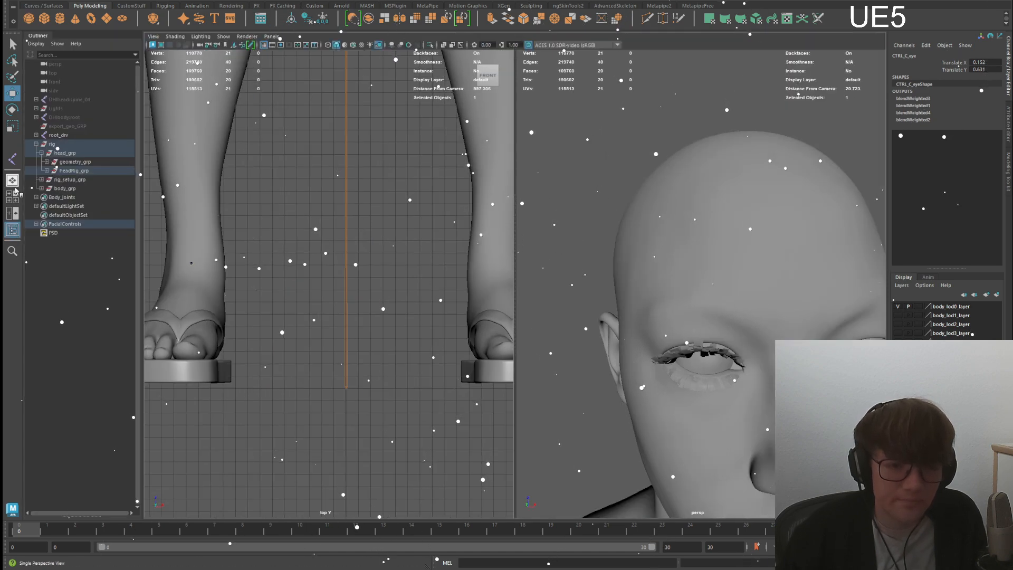
left_click(15, 186)
- Sweep CTRL_C_eye through its upper and lower limits to check the full MetaHuman rig's eyelids and eyelashes
middle_click_drag(623, 401, 337, 201, "alt")
left_click_drag(370, 211, 425, 243, "alt")
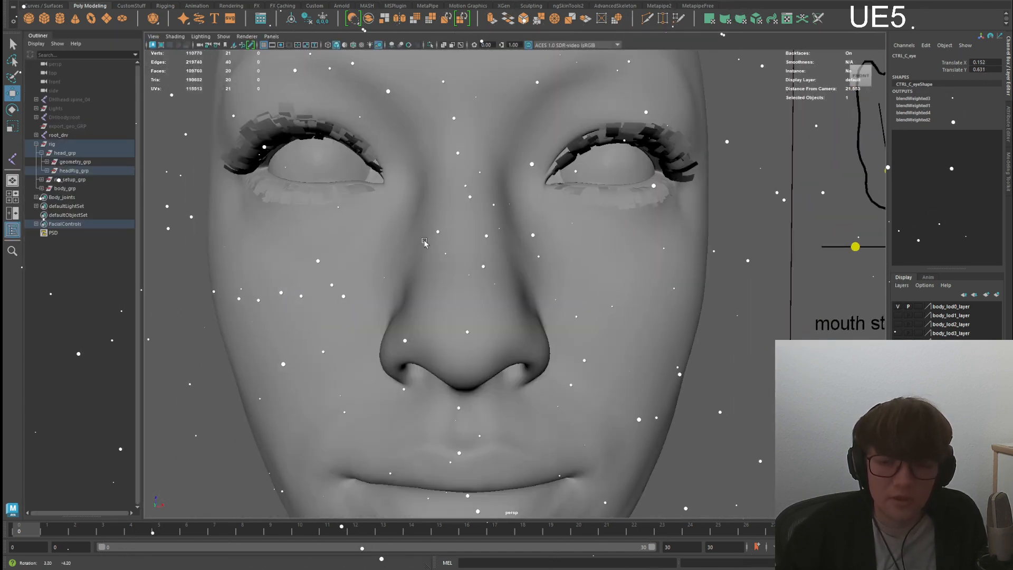
scroll(425, 243, "down", 3)
middle_click_drag(744, 172, 475, 253, "alt")
scroll(499, 256, "up", 4)
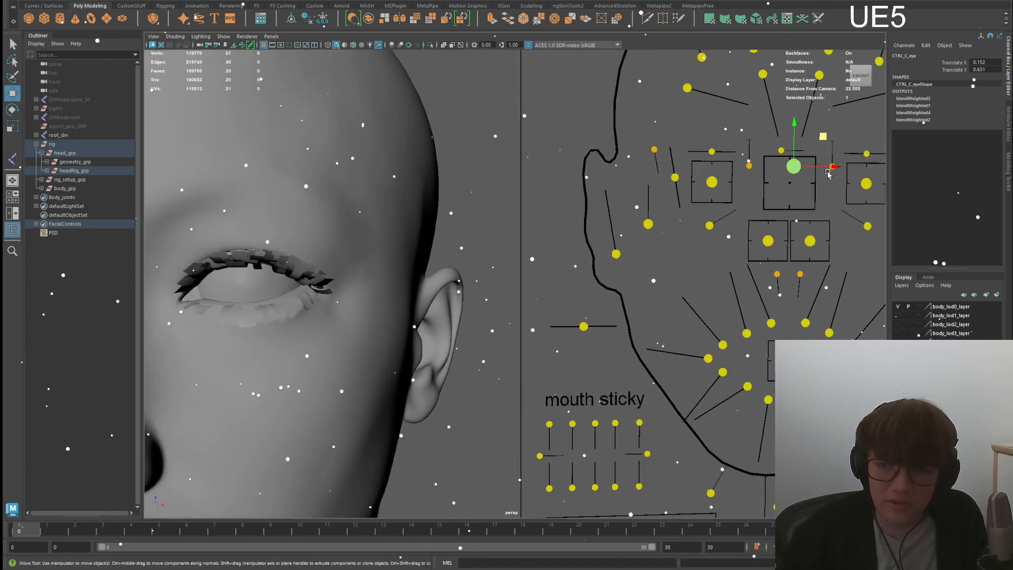
mouse_move(824, 136)
middle_mouse_down()
mouse_move(826, 162)
mouse_move(825, 140)
middle_mouse_up()
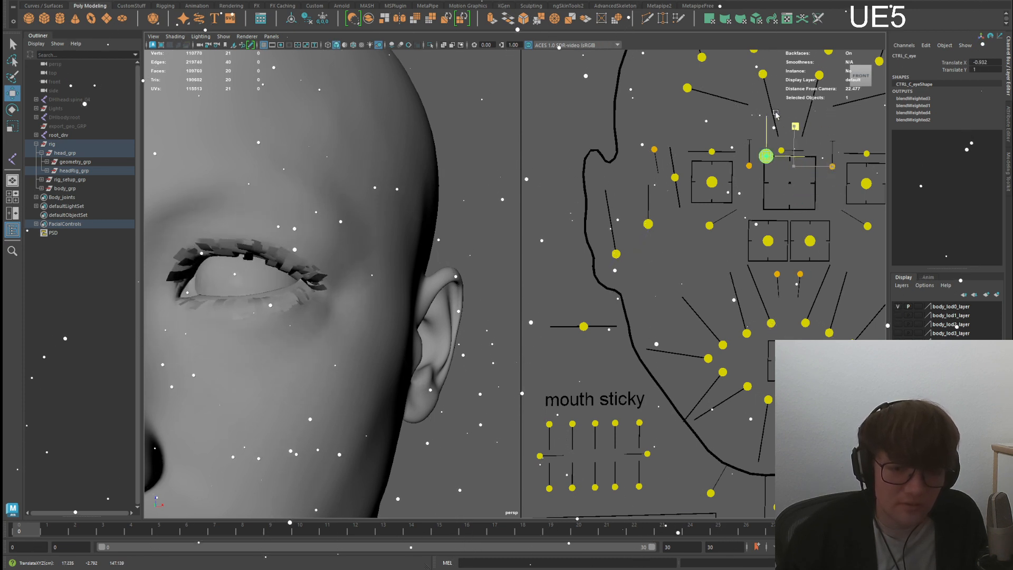
mouse_move(821, 108)
middle_mouse_down()
mouse_move(833, 137)
mouse_move(821, 125)
middle_mouse_up()
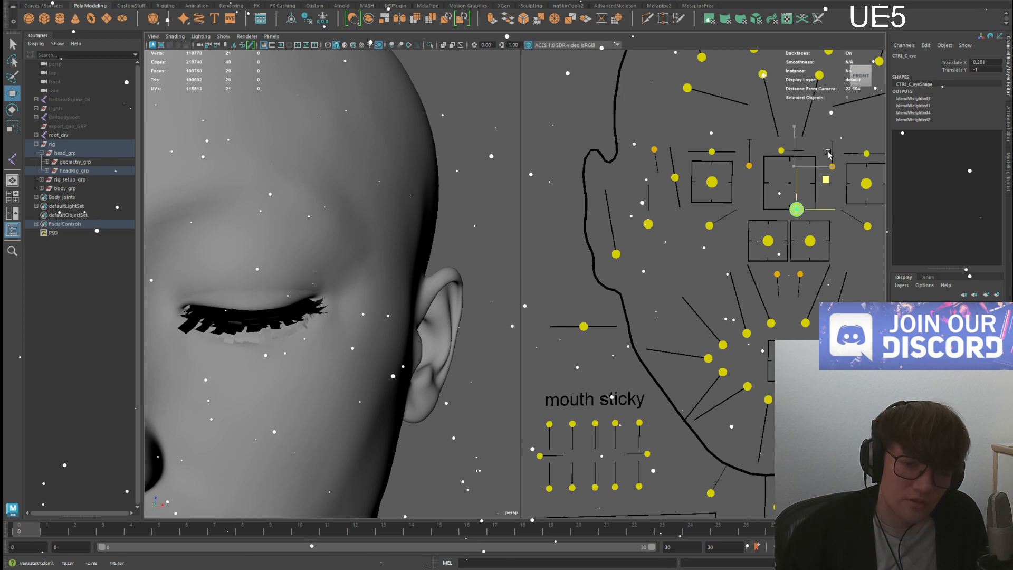
middle_click_drag(778, 146, 854, 123)
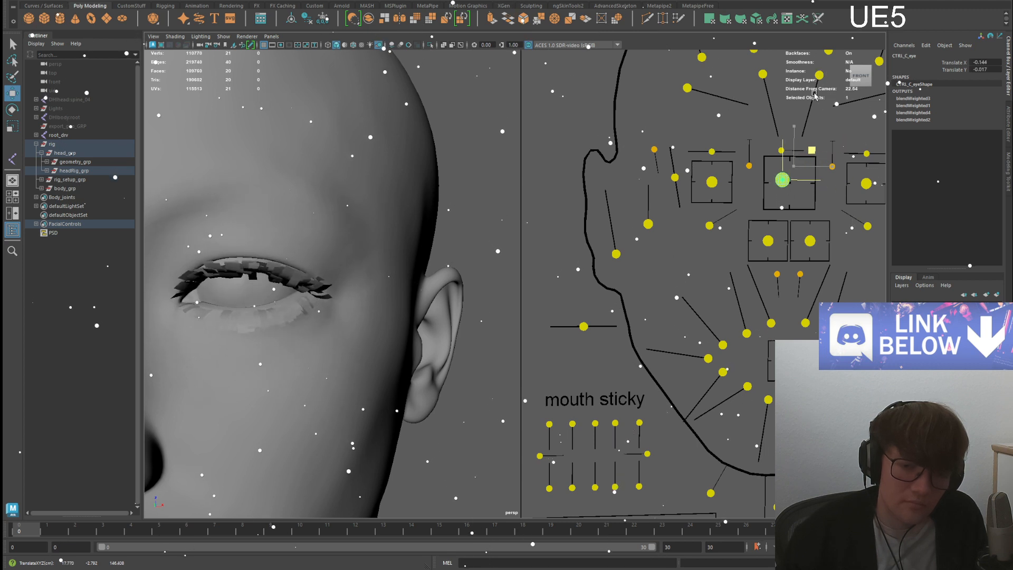
middle_click_drag(741, 91, 740, 91)
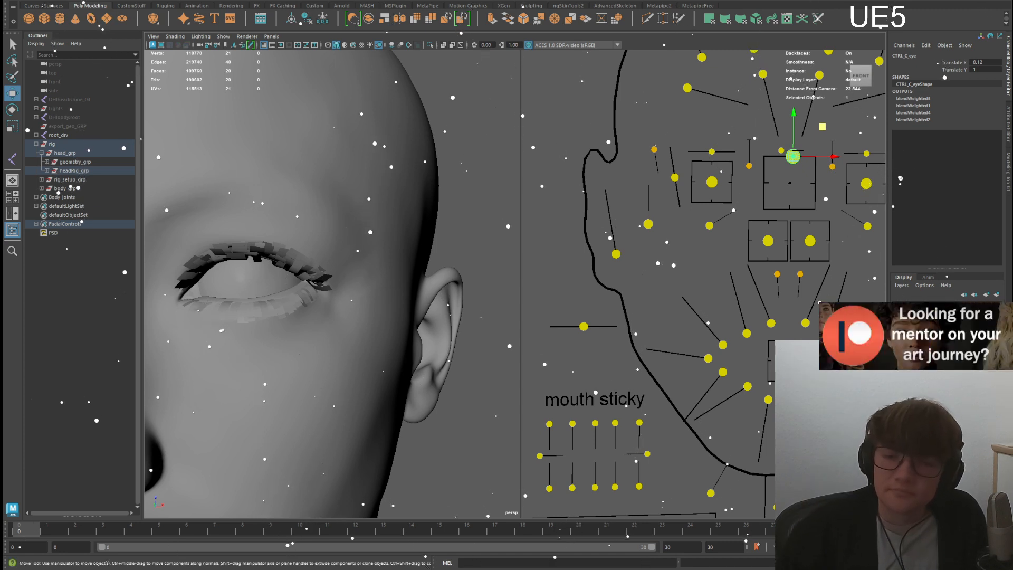
middle_click_drag(808, 105, 846, 104, "alt")
left_click_drag(862, 129, 839, 146)
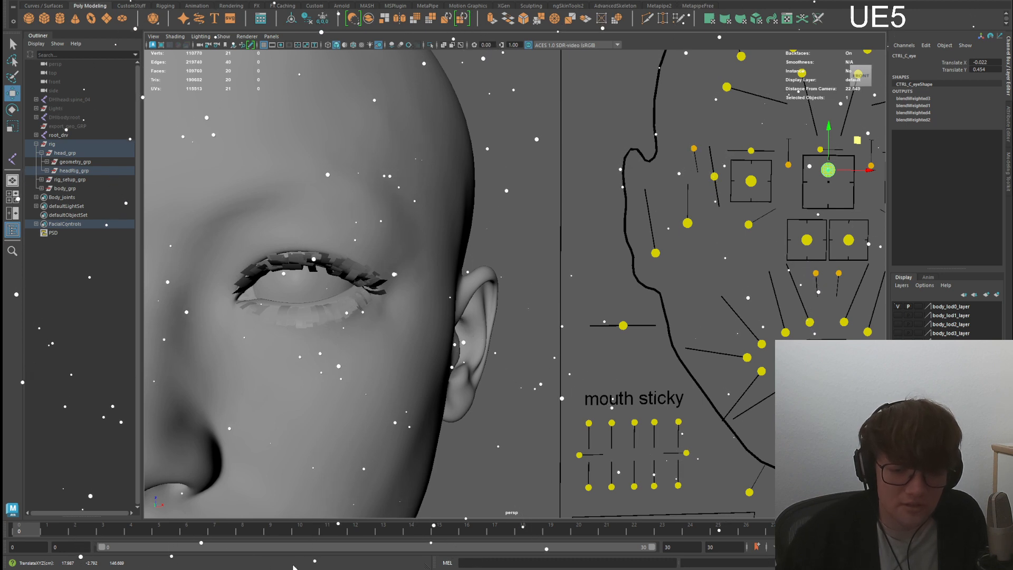
- Hide the eyelash mesh on the full MetaHuman rig's head
middle_click_drag(327, 310, 296, 307, "alt")
left_click(362, 249)
key("h")
- Move CTRL_C_eye down to about 0.52, -1 and back up to about -0.149, 0.406 to inspect the bare eyelids
left_click(811, 164)
middle_click_drag(834, 140, 950, 154)
left_click_drag(570, 216, 445, 366, "alt")
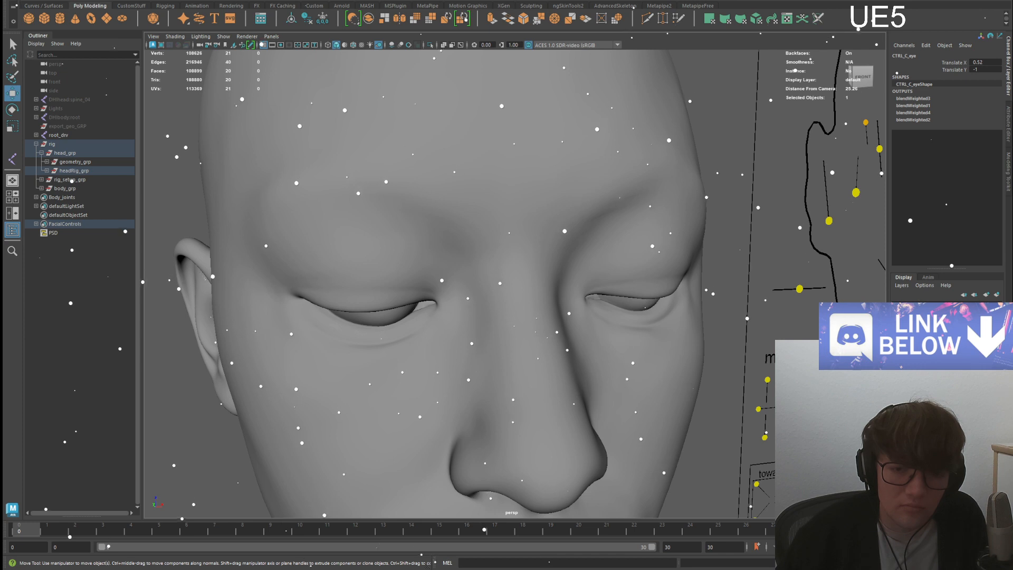
middle_click_drag(721, 260, 515, 227, "alt")
scroll(515, 228, "down", 3)
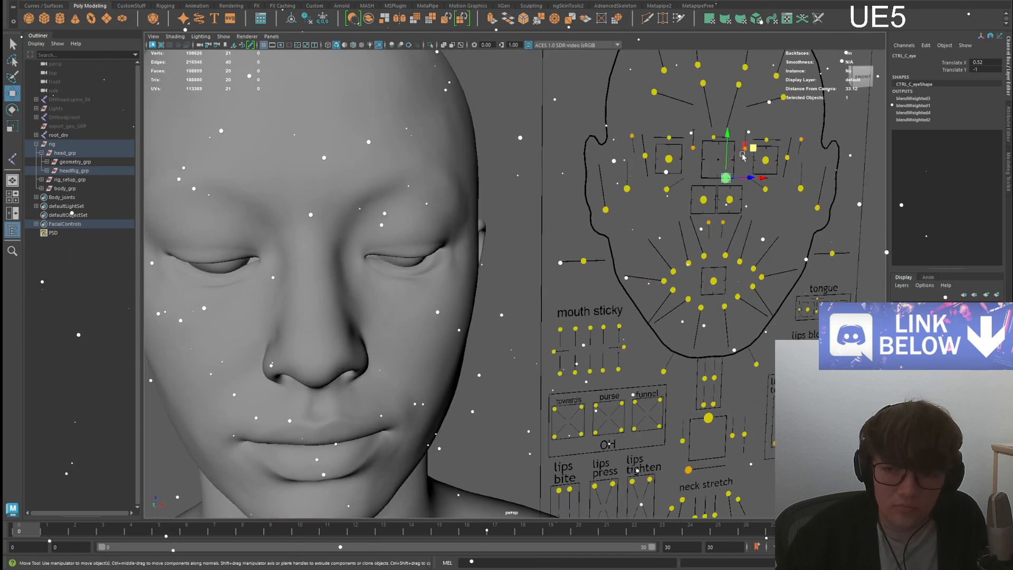
left_click_drag(752, 147, 741, 122)
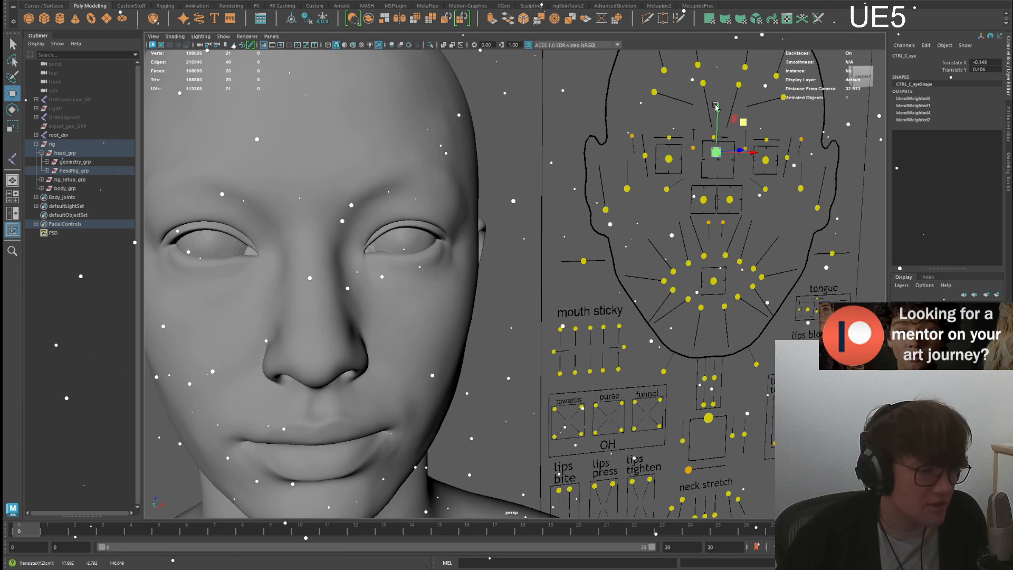
- View the stock head from an angle and sweep CTRL_C_eye around its range to compare the eye movement
left_click_drag(365, 227, 346, 230, "alt")
middle_click_drag(378, 234, 392, 255, "alt")
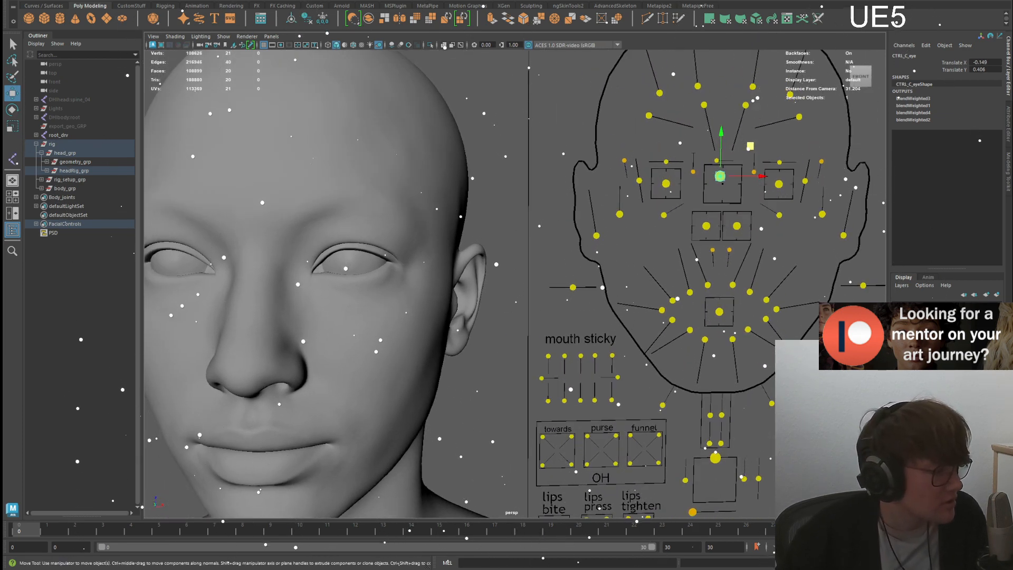
middle_click_drag(751, 145, 742, 175, "alt")
left_click_drag(741, 175, 689, 201)
middle_click_drag(689, 201, 765, 176, "alt")
left_click_drag(795, 160, 905, 88)
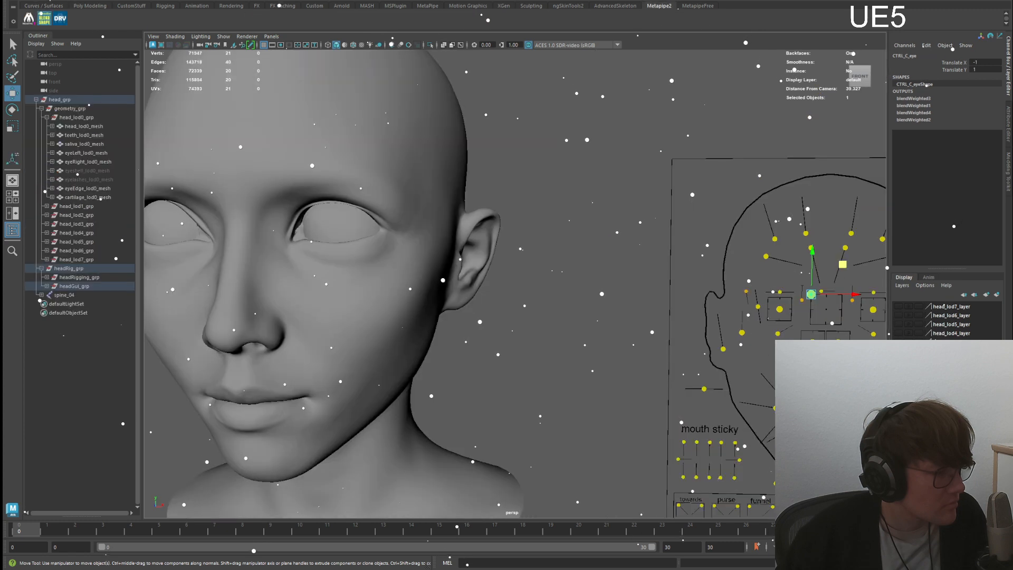
- Test upward gaze with CTRL_C_eye on the custom head rig and examine the eyelids from a three-quarter angle
scroll(527, 201, "up", 2)
left_click_drag(864, 269, 835, 264)
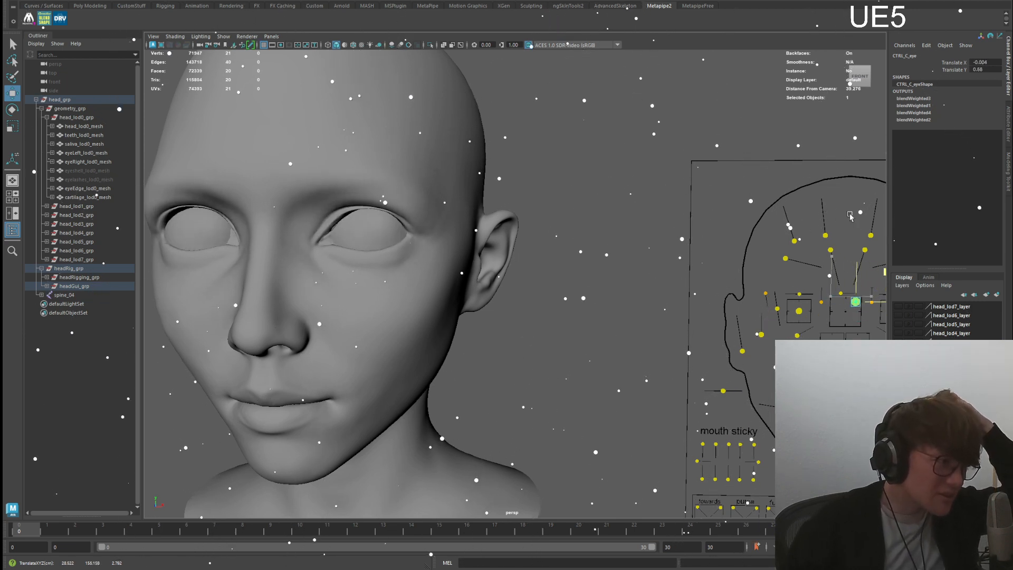
mouse_move(772, 201)
left_mouse_down()
mouse_move(800, 196)
mouse_move(779, 205)
mouse_move(770, 189)
left_mouse_up()
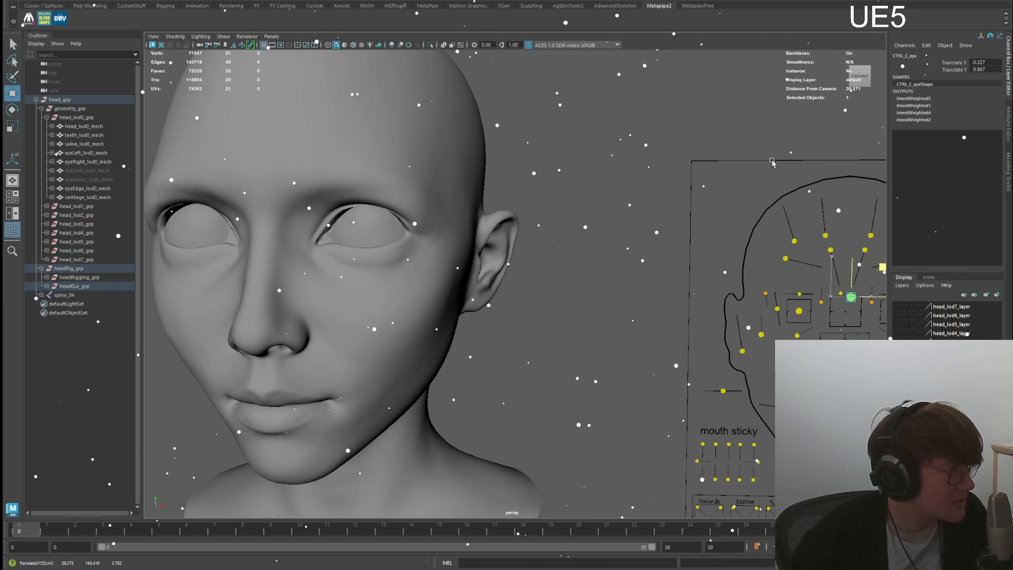
middle_click_drag(773, 163, 766, 159)
middle_click_drag(633, 217, 745, 223, "alt")
left_click_drag(609, 246, 574, 221, "alt")
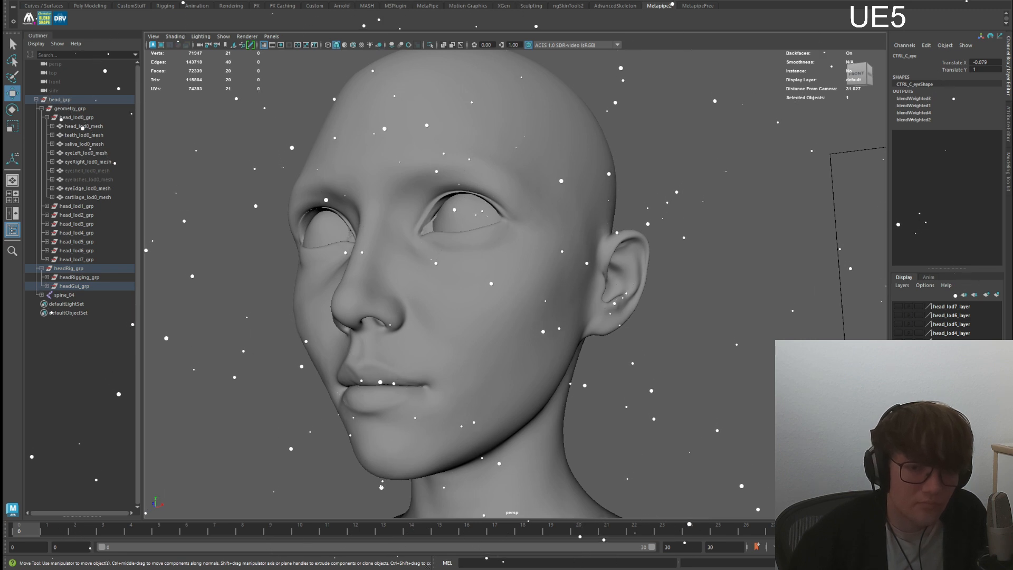
- Lower CTRL_C_eye to about -0.336, 0.288 and examine how the custom head's eyeball fits inside the socket
scroll(570, 183, "down", 3)
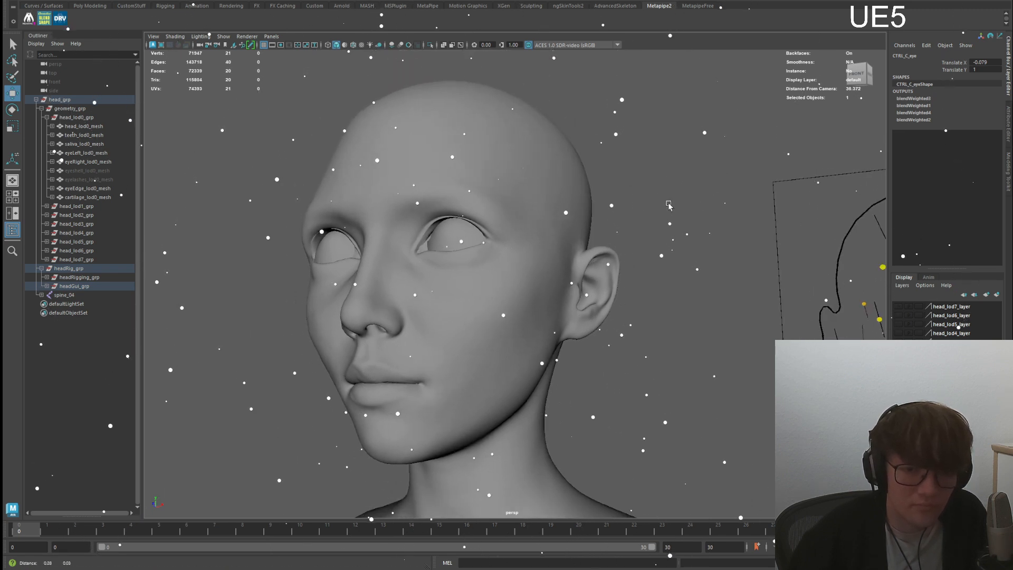
middle_click_drag(678, 206, 607, 224, "alt")
scroll(836, 270, "down", 2)
left_click_drag(879, 282, 880, 300)
left_click_drag(751, 251, 835, 270, "alt")
left_click_drag(582, 286, 662, 291, "alt")
right_click_drag(662, 291, 776, 306, "alt")
middle_click_drag(633, 206, 591, 296, "alt")
right_click_drag(559, 253, 607, 211, "alt")
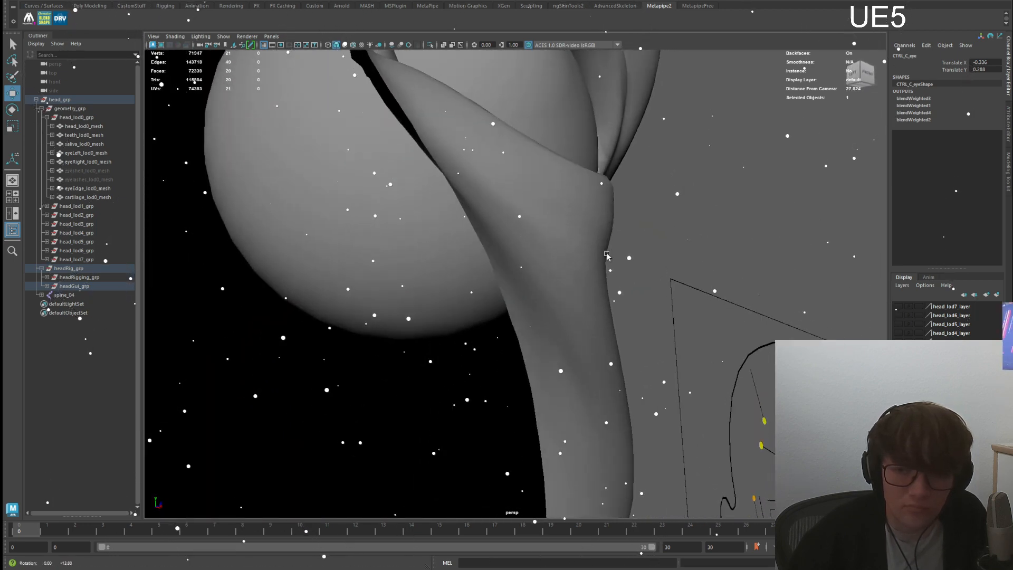
- Inspect the custom head's eyeballs from inside and outside the head while testing the eye control
middle_click_drag(607, 195, 616, 308, "alt")
left_click_drag(615, 306, 608, 295, "alt")
scroll(609, 296, "down", 4)
mouse_move(608, 296)
middle_mouse_down()
mouse_move(617, 323)
mouse_move(625, 288)
mouse_move(618, 323)
mouse_move(612, 313)
middle_mouse_up()
left_click_drag(612, 313, 370, 301, "alt")
middle_click_drag(369, 301, 484, 274, "alt")
left_click_drag(484, 274, 488, 316, "alt")
scroll(453, 318, "down", 8)
middle_click_drag(488, 316, 493, 295)
left_click_drag(492, 295, 512, 301, "alt")
middle_click_drag(512, 301, 498, 256)
- Undo the CTRL_C_eye movements on the custom head rig, view it from the front and activate the Select tool
key("ctrl+z")
key("ctrl+z")
key("ctrl+z")
left_click_drag(498, 255, 519, 255, "alt")
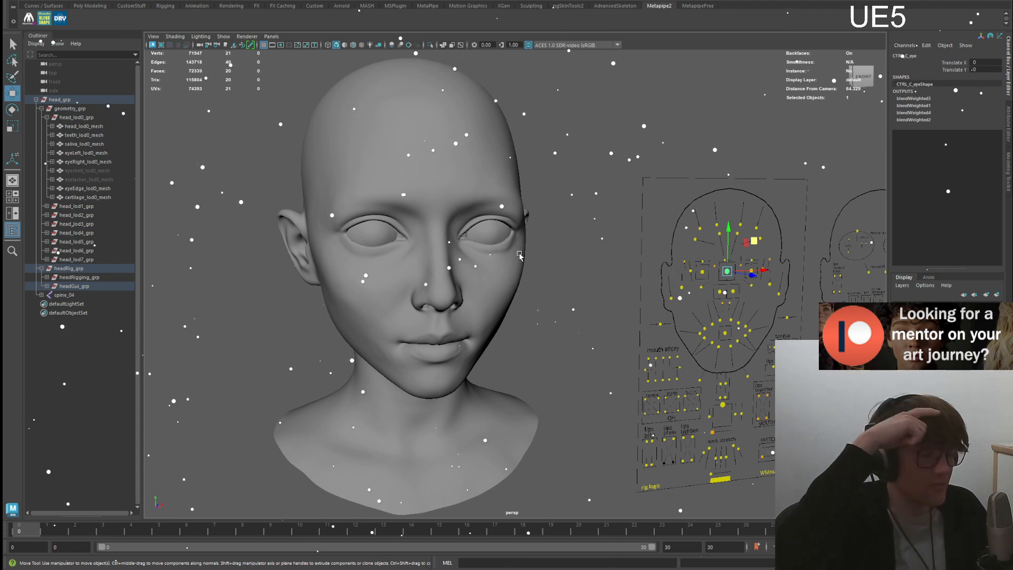
left_click_drag(501, 249, 568, 228, "alt")
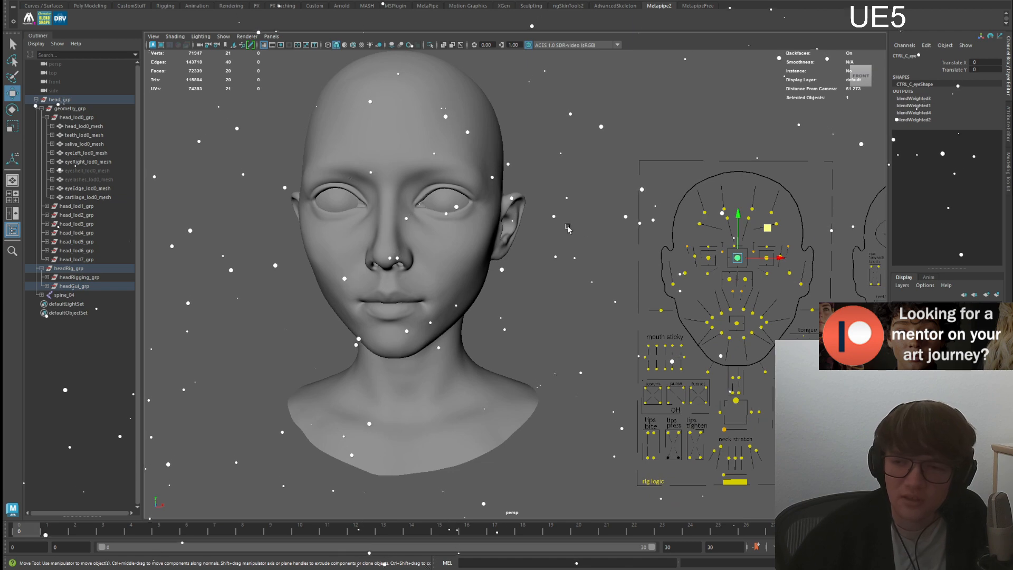
key("q")
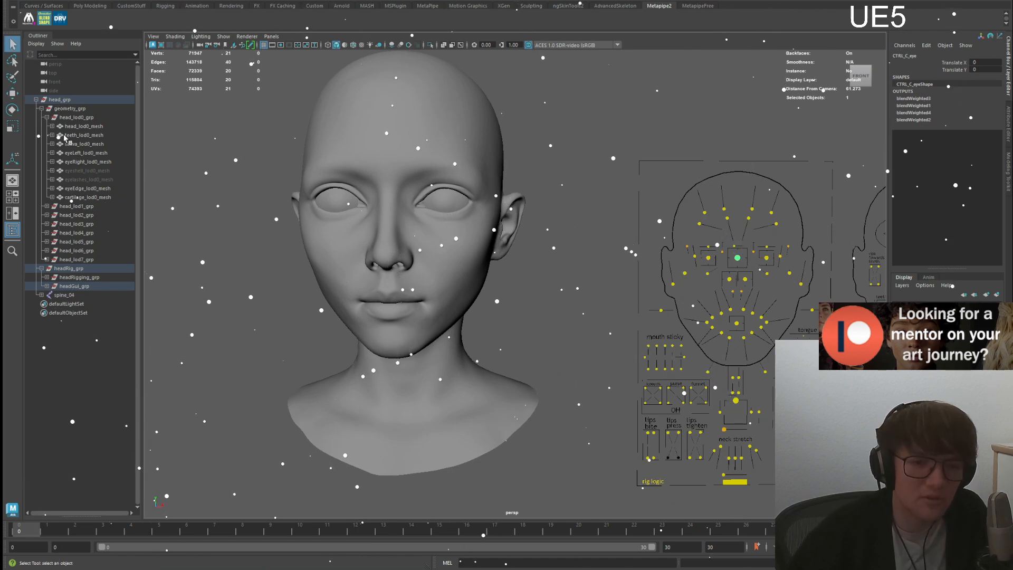
- Show the hidden eyeshell_lod0_mesh and eyelashes_lod0_mesh on the custom head and frame them in the view
left_click(87, 171)
left_click(88, 179, "shift")
key("h")
key("f")
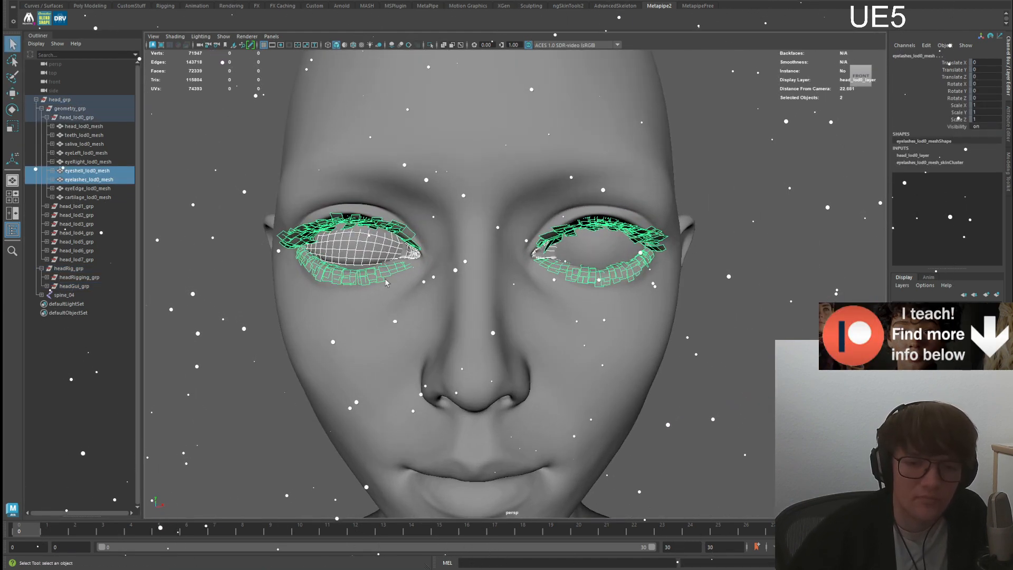
- Hide eyeshell_lod0_mesh again, leaving the eyelashes shown, after comparing the eyes with and without it
left_click(103, 179)
left_click(101, 172)
key("h")
left_click_drag(528, 269, 484, 281, "alt")
key("h")
key("h")
- Move eyeshell_lod0_mesh out of head_grp to the top level of the scene hierarchy and select head_grp
middle_click_drag(82, 171, 84, 332)
left_click(36, 99)
left_click(60, 99)
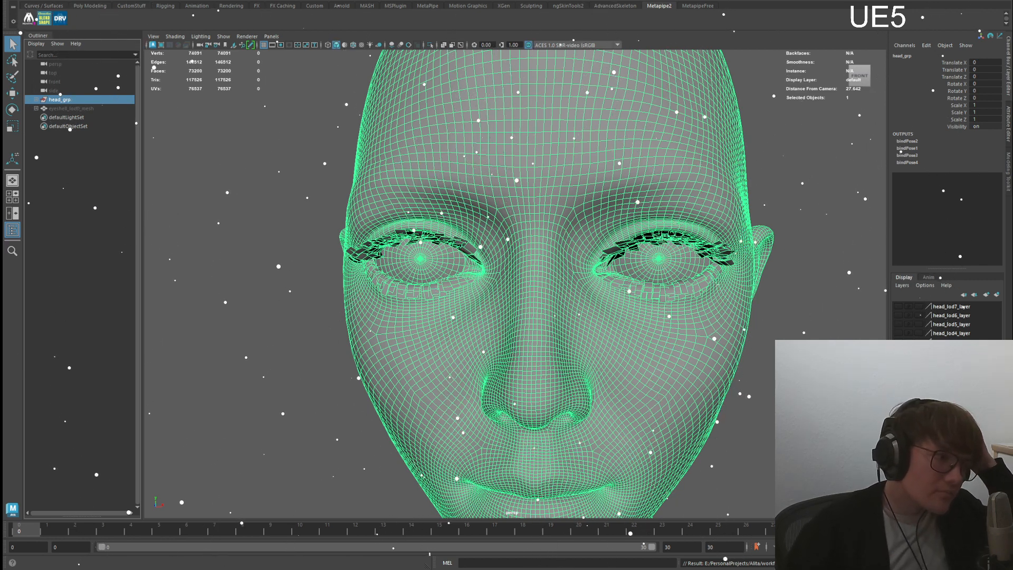
- Switch to Unreal Editor, open the Alita content folder and delete the imported AlitaHead assets and their materials
key("alt+Tab")
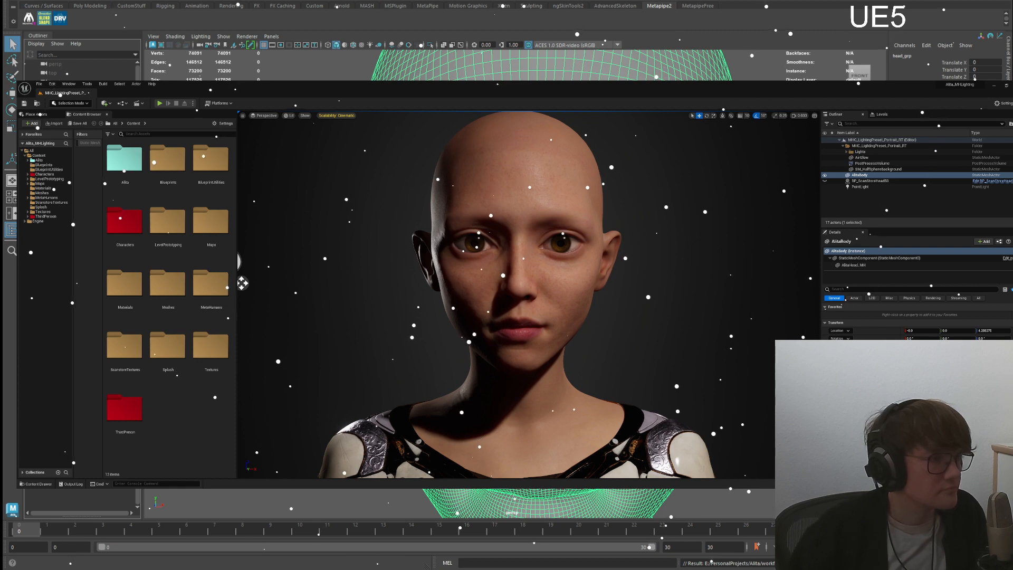
double_click(124, 159)
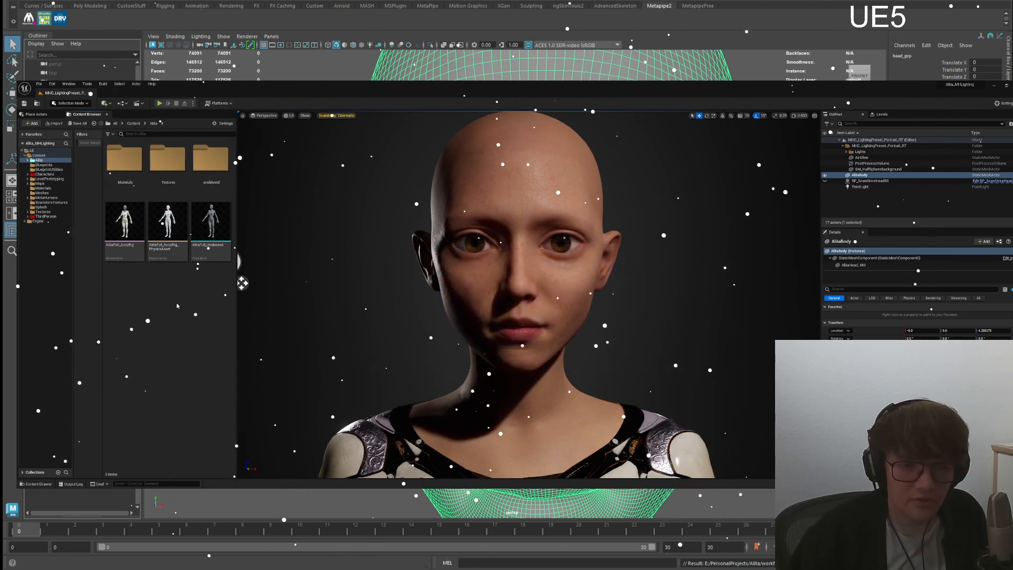
left_click(206, 251)
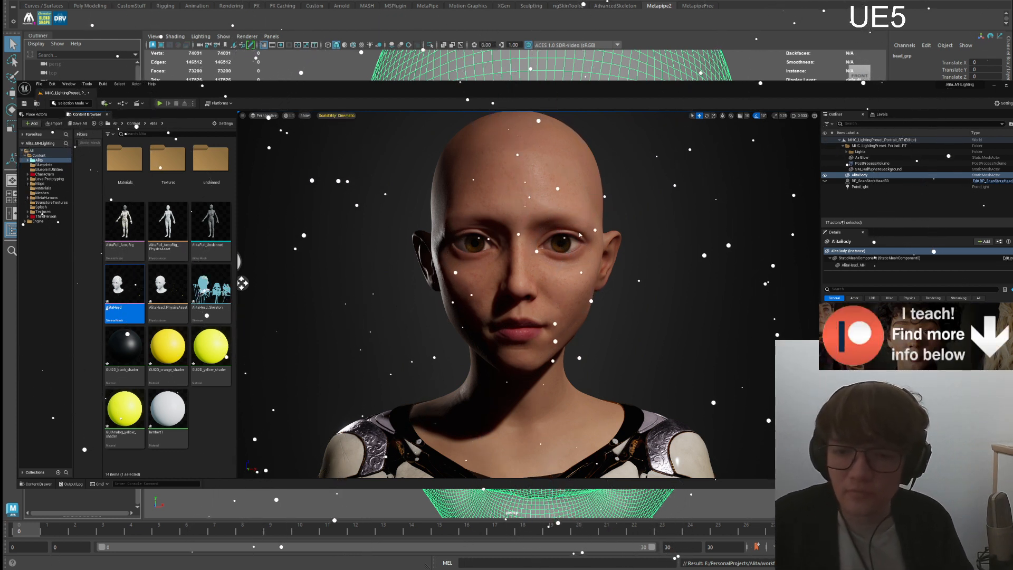
left_click(207, 283, "shift")
left_click(177, 408, "shift")
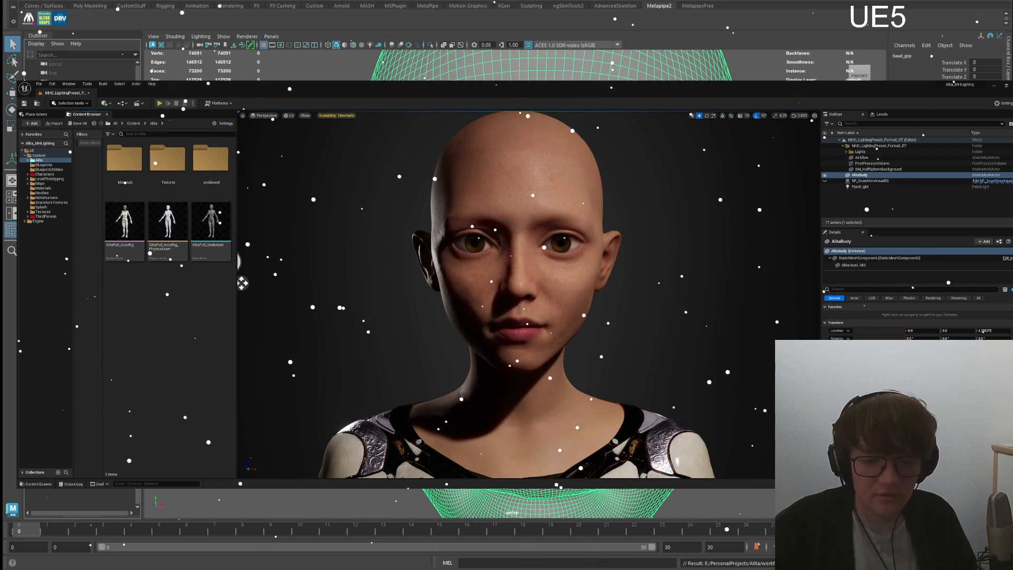
- Return to the Maya scene to check eyeshell_lod0_mesh, then clear the selection
left_click(365, 77)
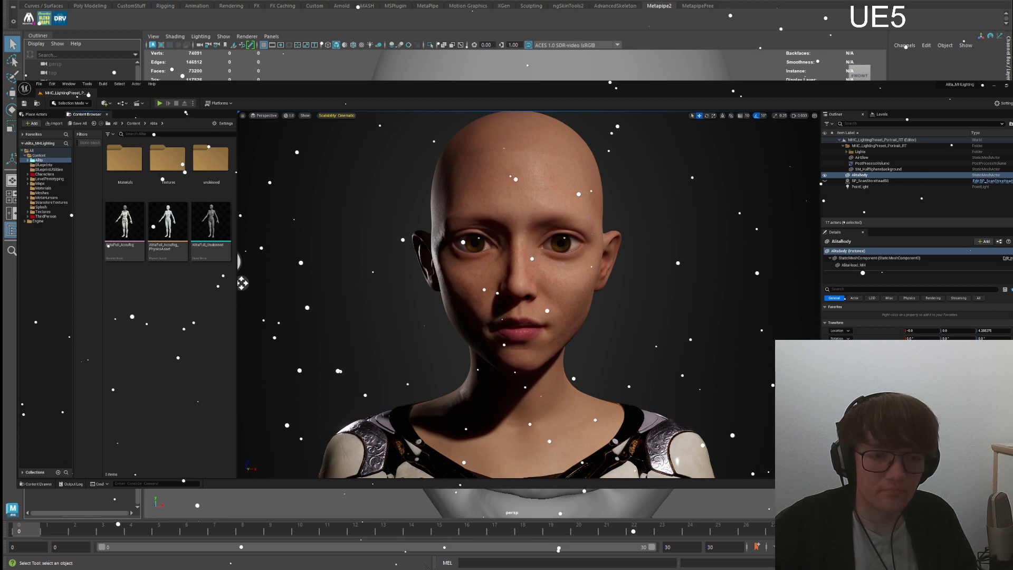
left_click(475, 258)
left_click(475, 259)
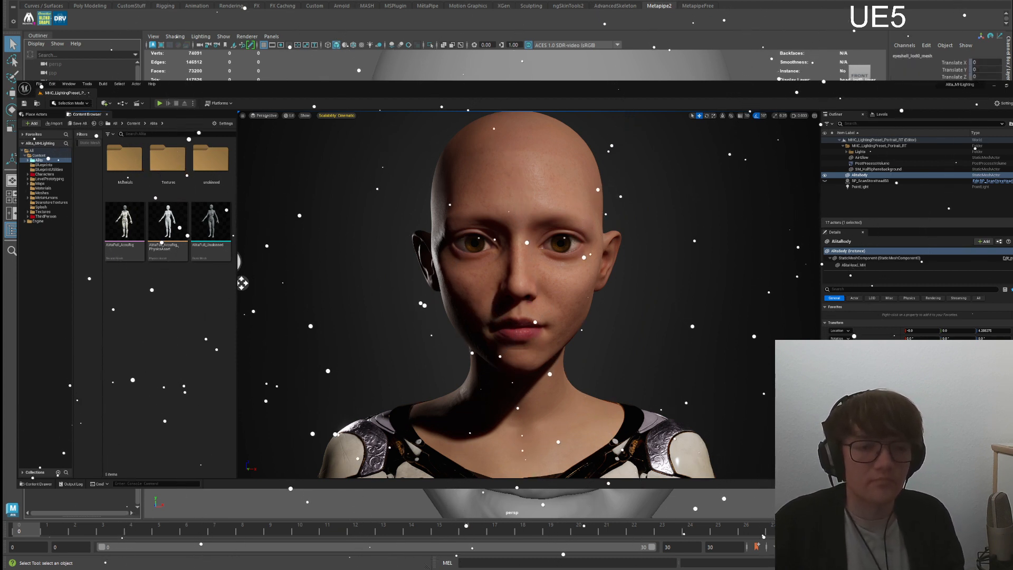
left_click(327, 211)
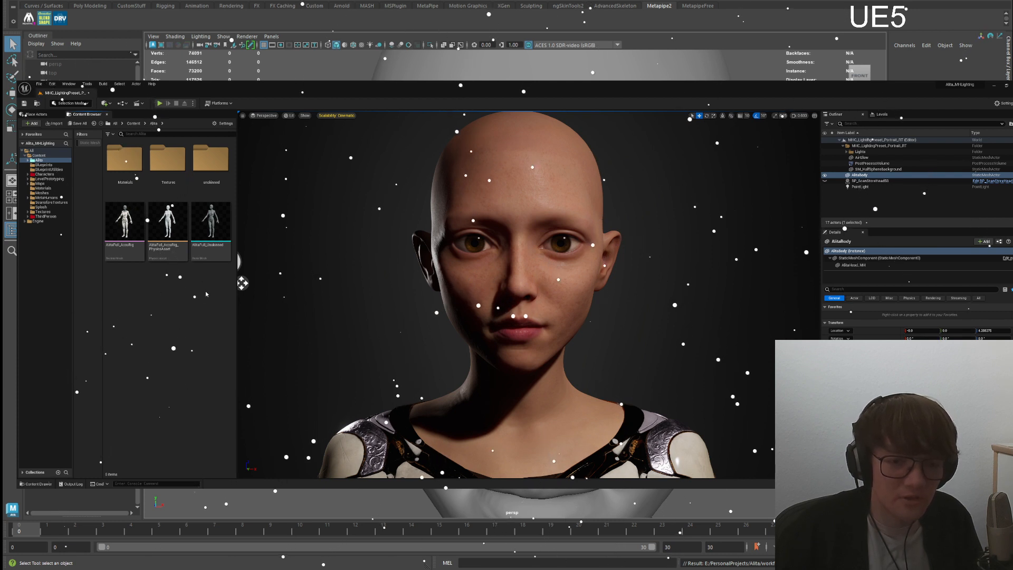
- In Unreal Editor, create a folder named Head inside the Alita content folder and open it
key("ctrl+shift+n")
type("H")
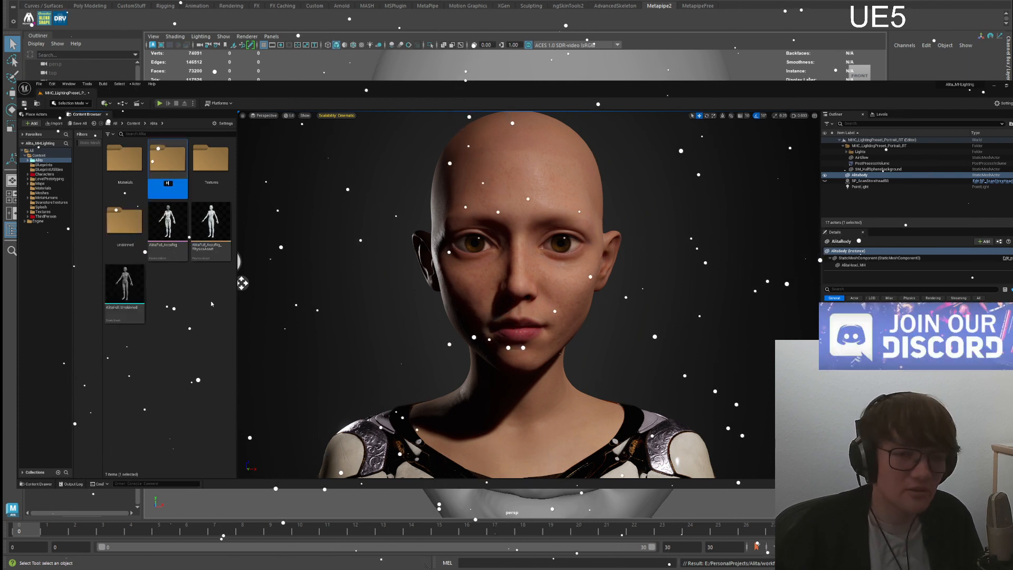
type("ead")
key("Return")
key("Return")
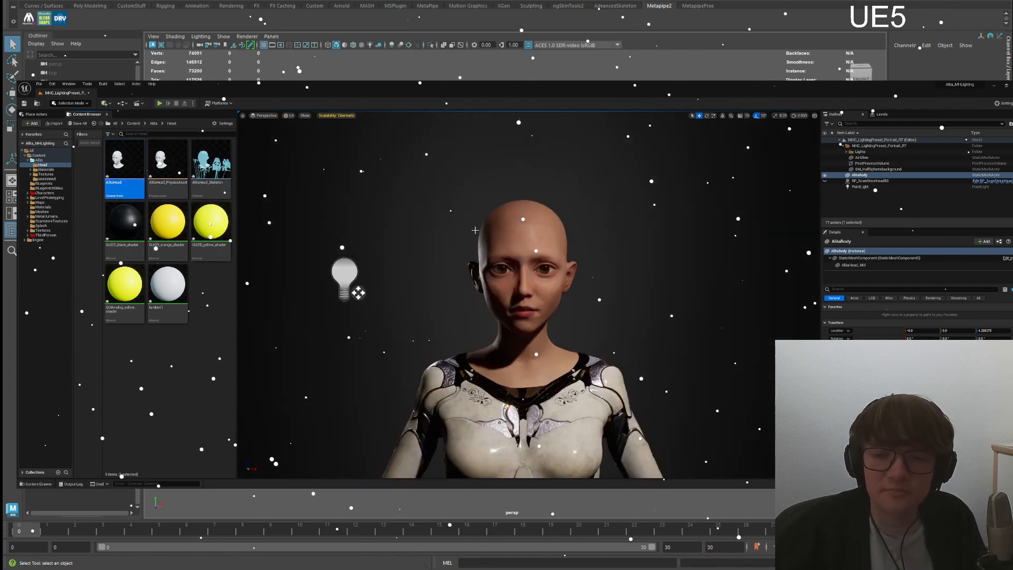
- Identify the AlitaBody actor in the level and delete its AlitaHead_MH head component
left_click(825, 175)
left_click(825, 175)
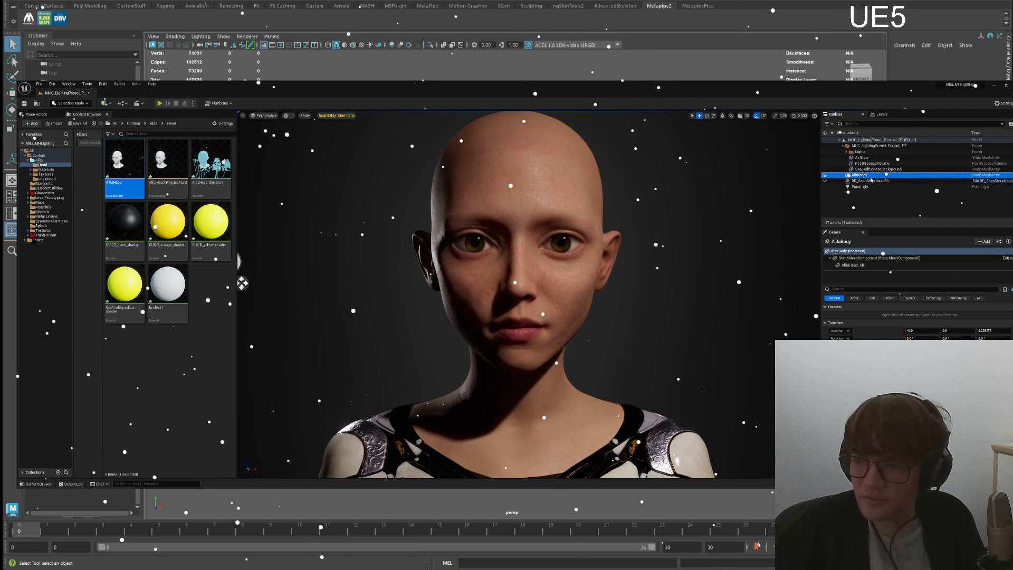
key("ctrl+b")
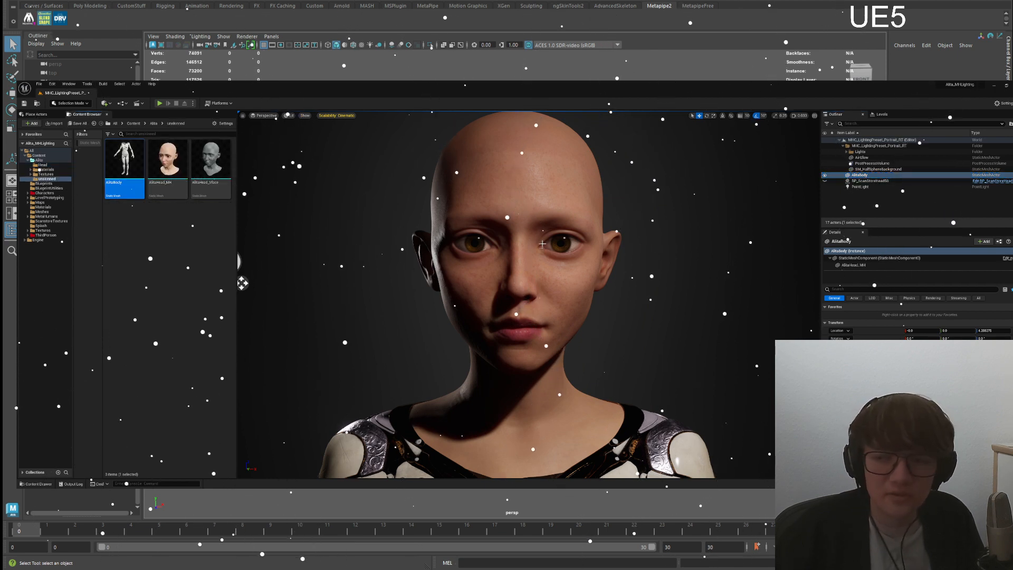
left_click(864, 266)
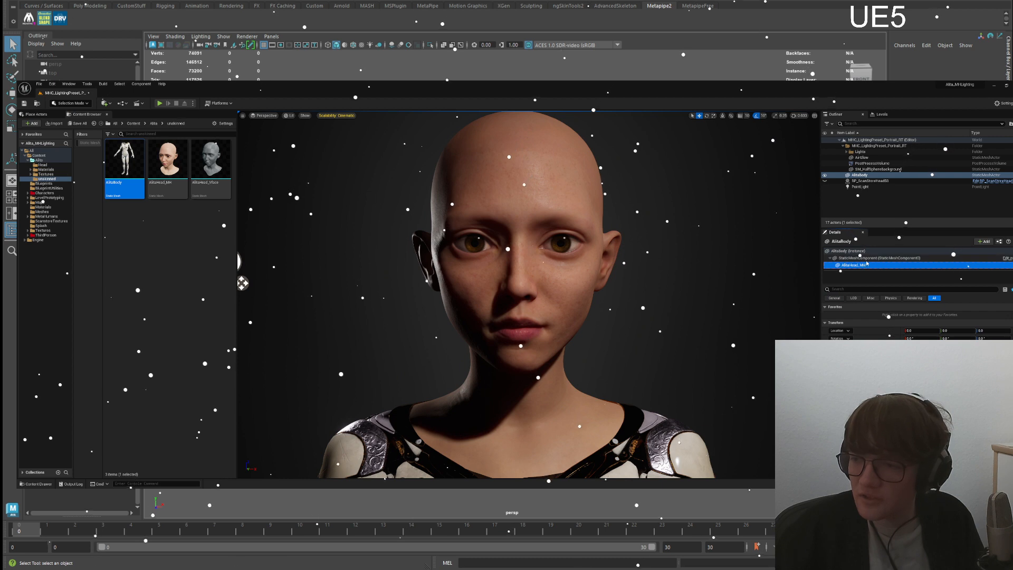
key("Delete")
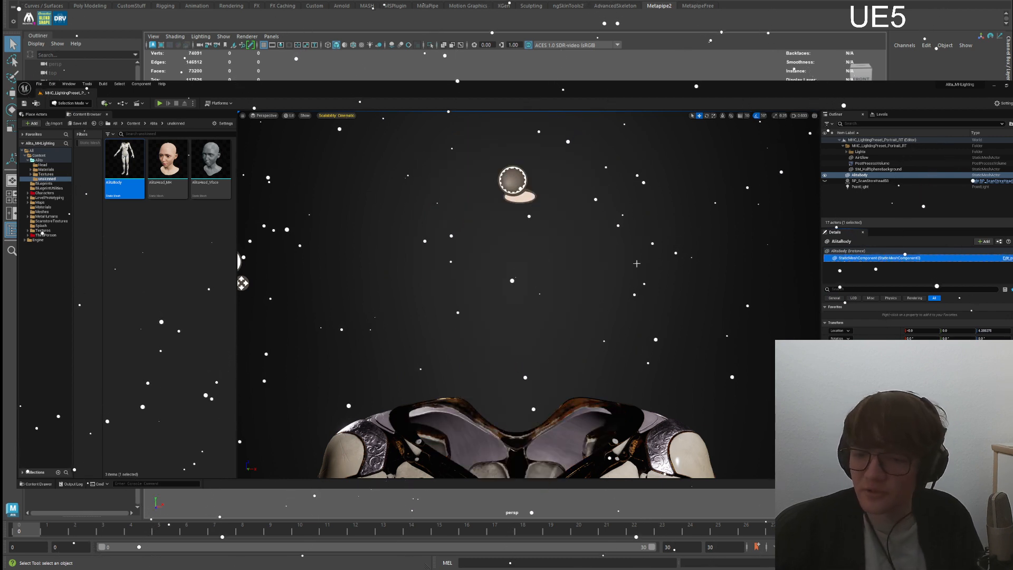
- Place the AlitaHead skeletal mesh from the Alita/Head folder in the level and reset its location to 0, 0, 0
left_click(153, 123)
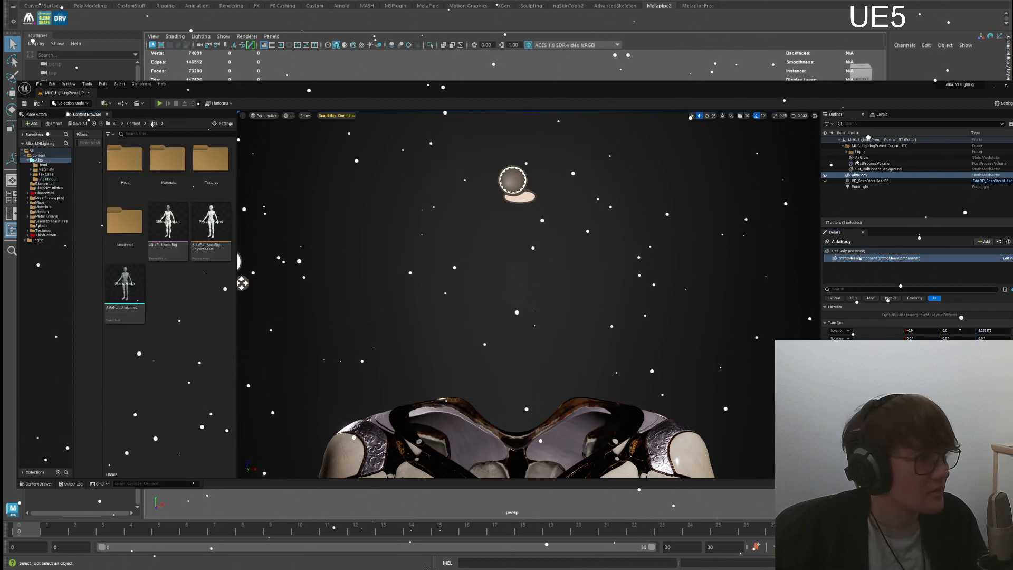
double_click(124, 158)
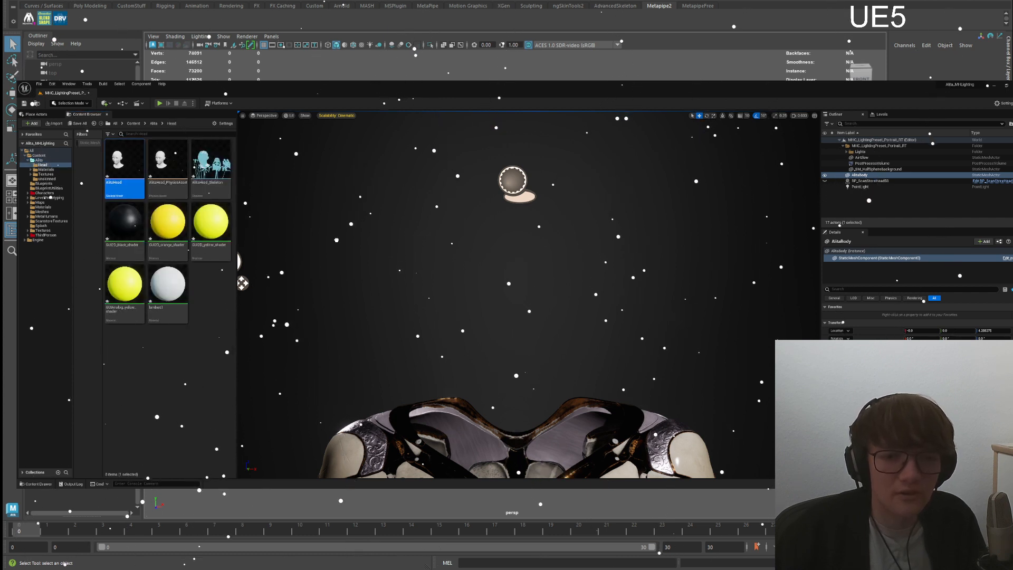
left_click_drag(485, 283, 524, 301)
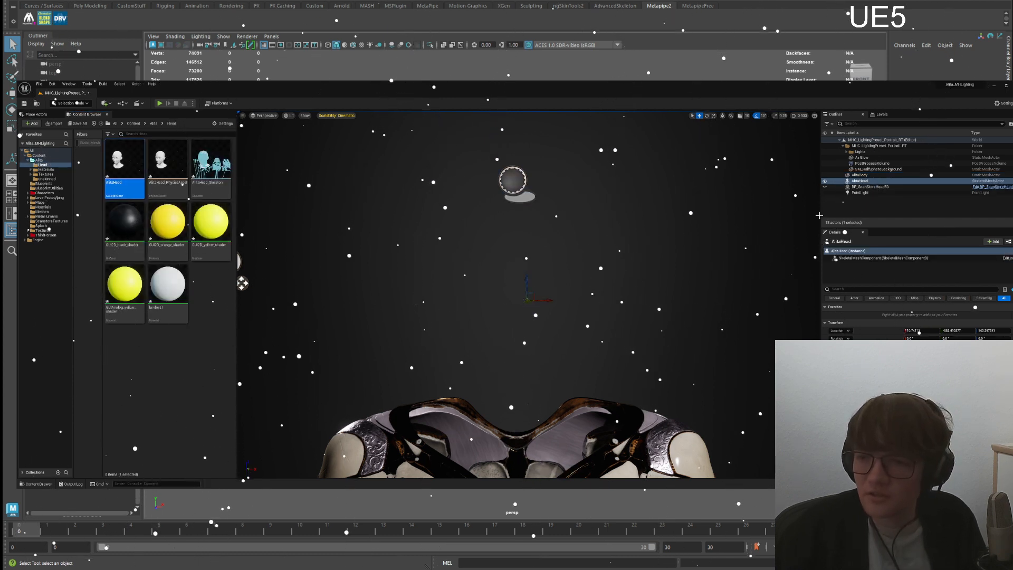
left_click(1012, 331)
- Examine the placed AlitaHead and the face board controls beside it, checking its skeletal mesh component
middle_click_drag(618, 287, 645, 203)
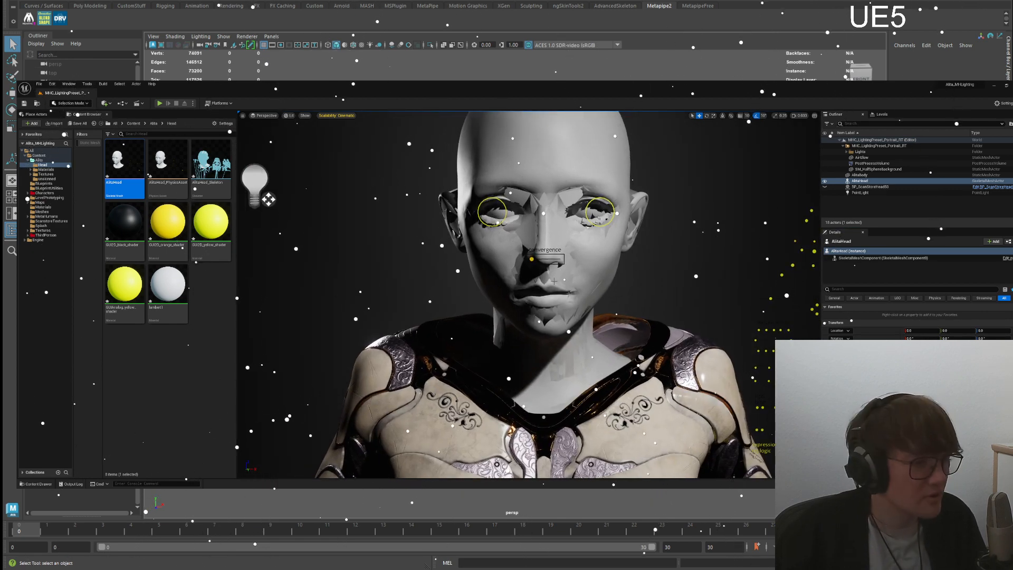
right_click_drag(573, 254, 723, 240)
scroll(572, 250, "down", 5)
scroll(608, 288, "up", 5)
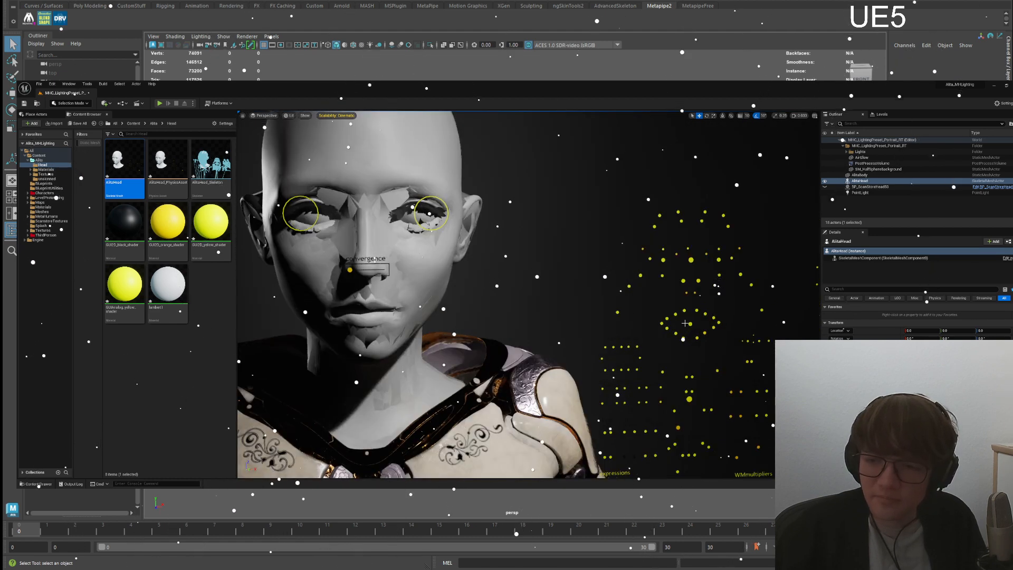
left_click(927, 258)
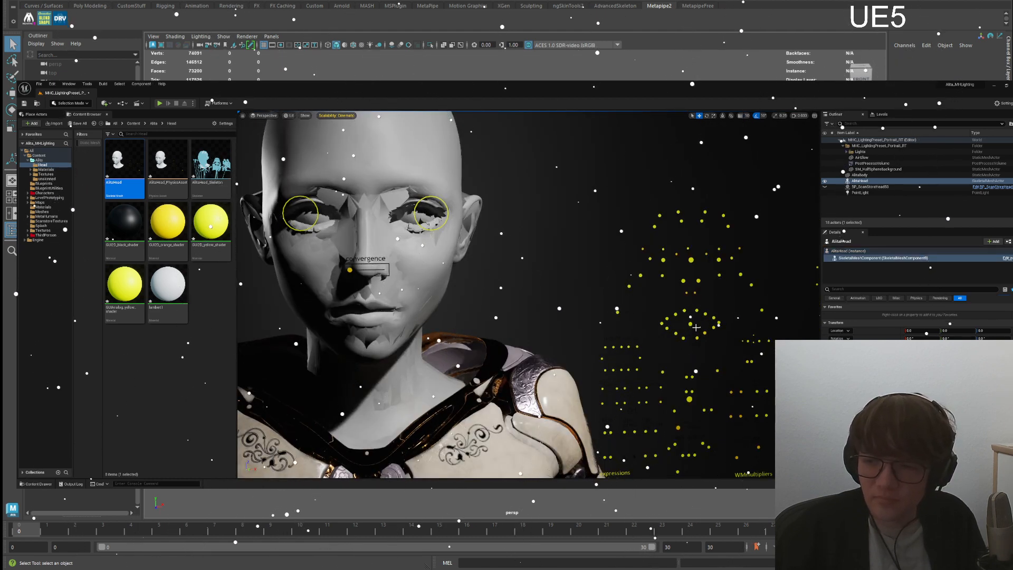
scroll(692, 326, "down", 5)
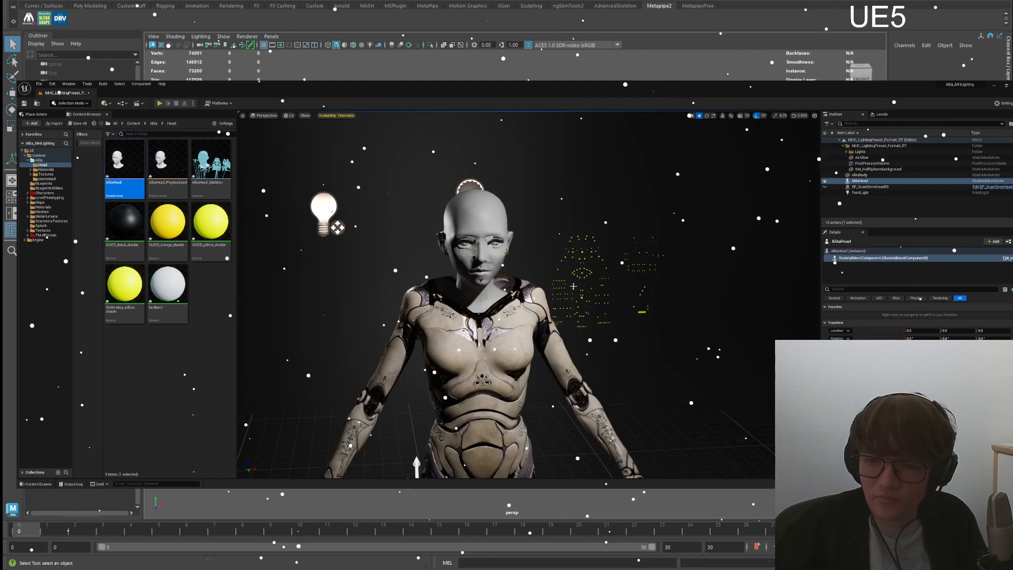
scroll(685, 232, "up", 5)
left_click(687, 228)
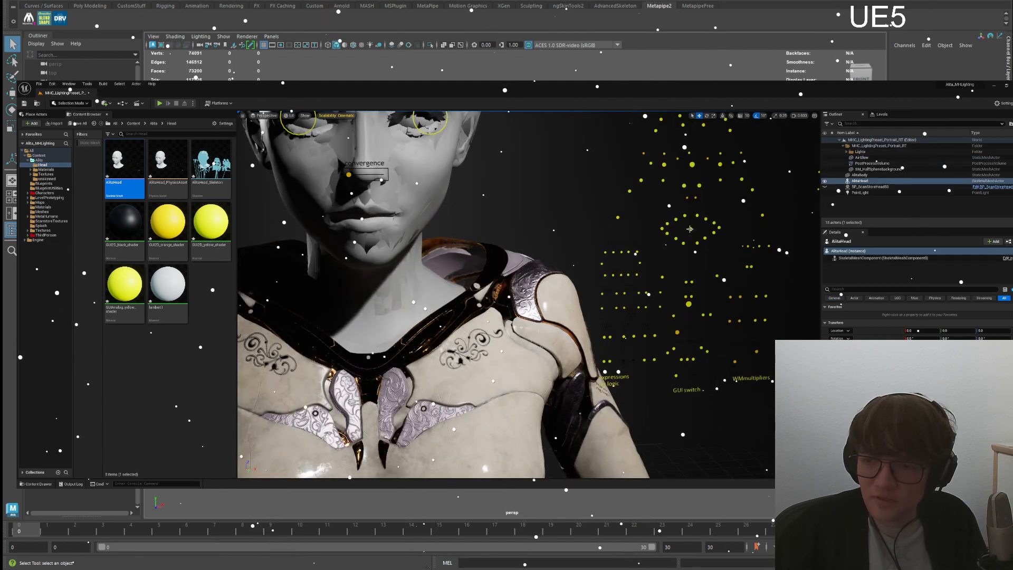
left_click_drag(686, 228, 688, 228)
left_click(686, 228)
left_click(686, 228)
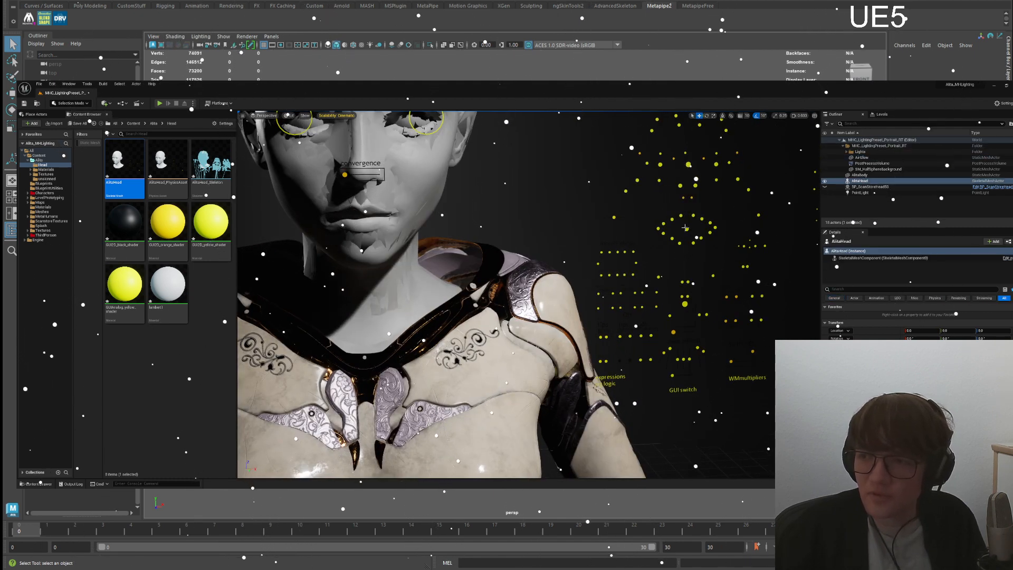
- Inspect how the head sits on the body and how the face board appears from farther away and other angles
scroll(686, 228, "down", 10)
right_click_drag(686, 228, 650, 206)
mouse_move(686, 228)
left_mouse_down("alt")
mouse_move(807, 227)
mouse_move(692, 227)
left_mouse_up("alt")
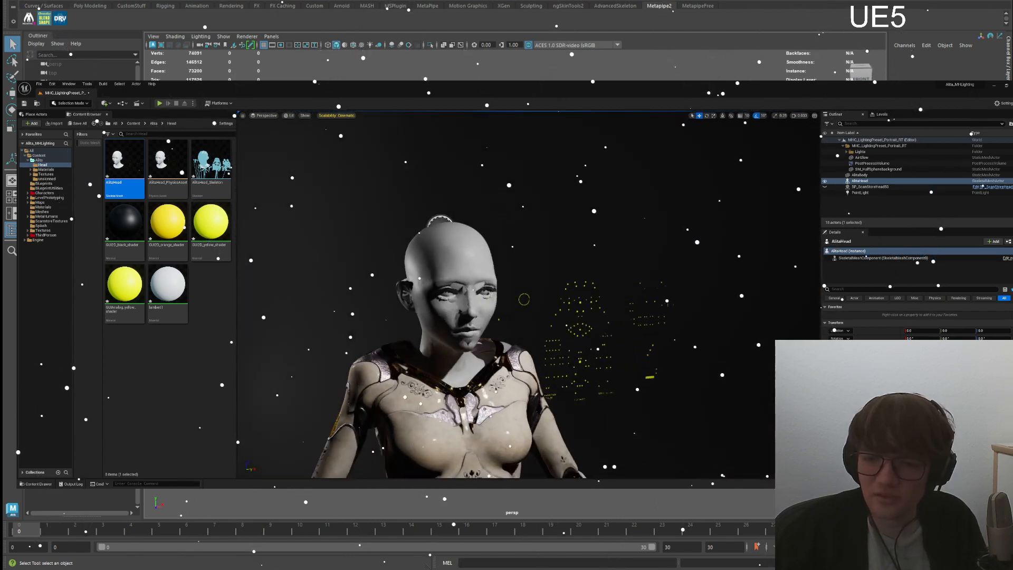
left_click_drag(563, 256, 507, 255, "alt")
scroll(563, 255, "up", 4)
middle_click_drag(505, 237, 438, 145, "alt")
scroll(506, 236, "up", 2)
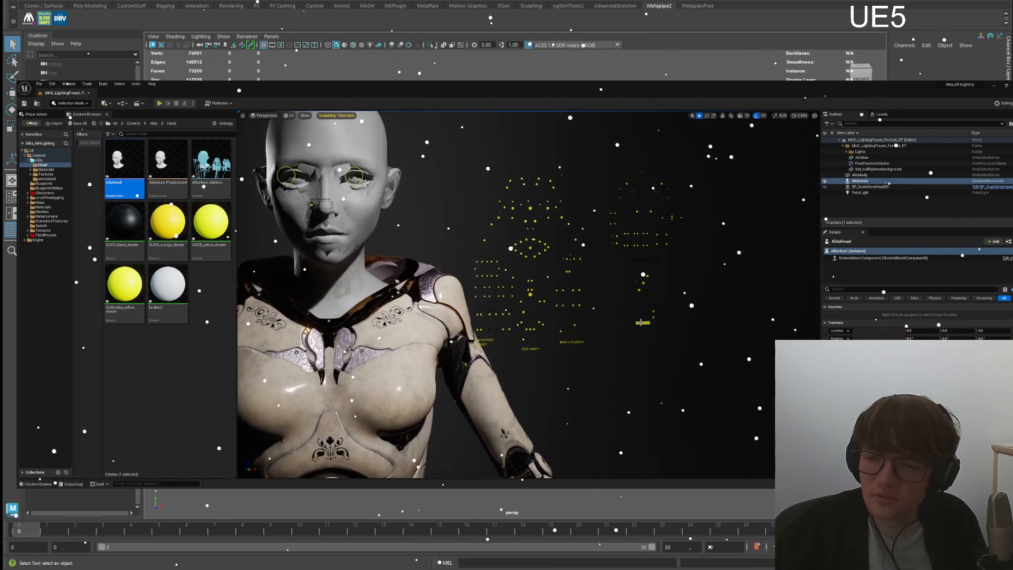
middle_click_drag(641, 323, 614, 322, "alt")
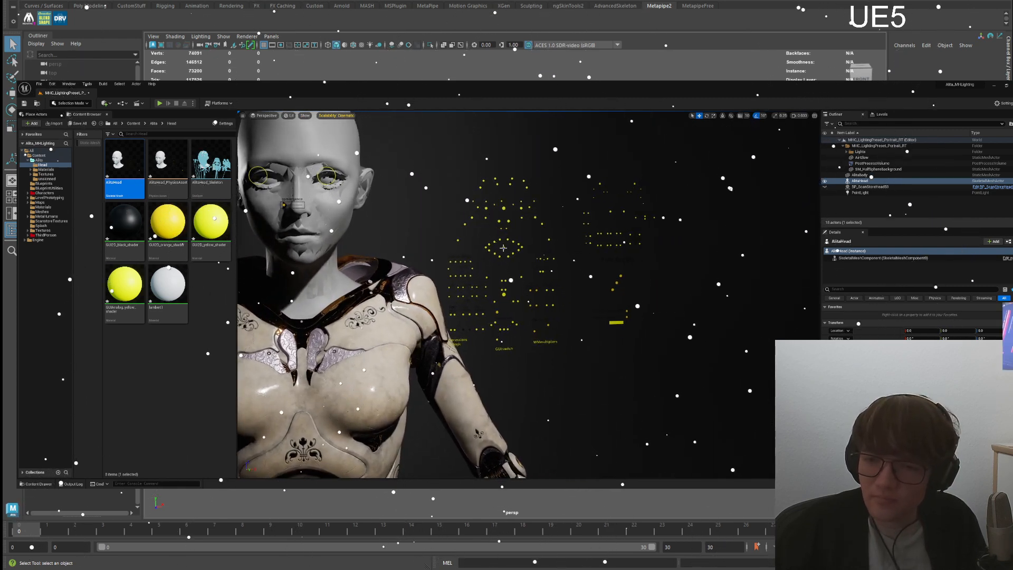
middle_click_drag(503, 248, 347, 210, "alt")
scroll(347, 211, "up", 1)
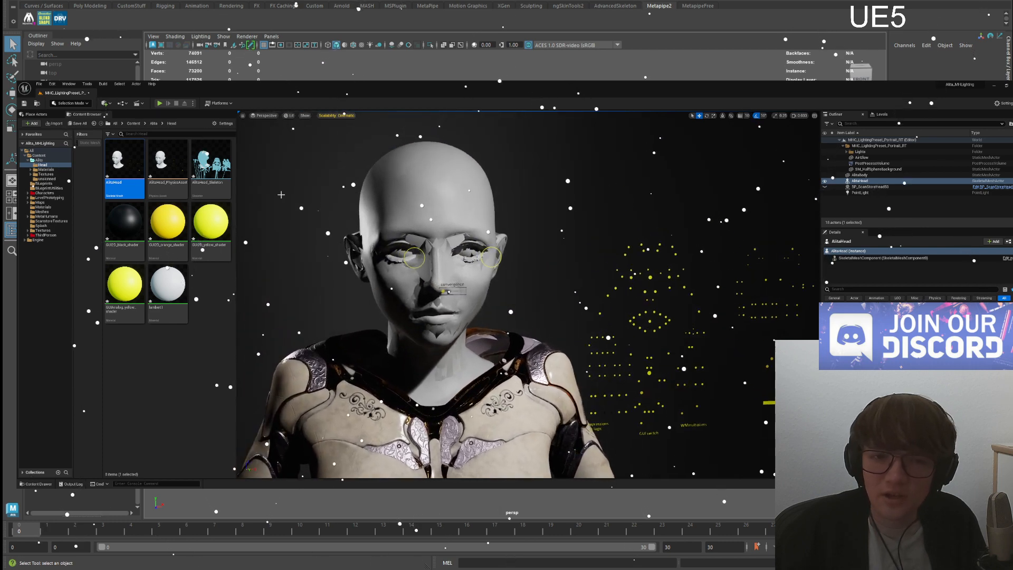
left_click(218, 167)
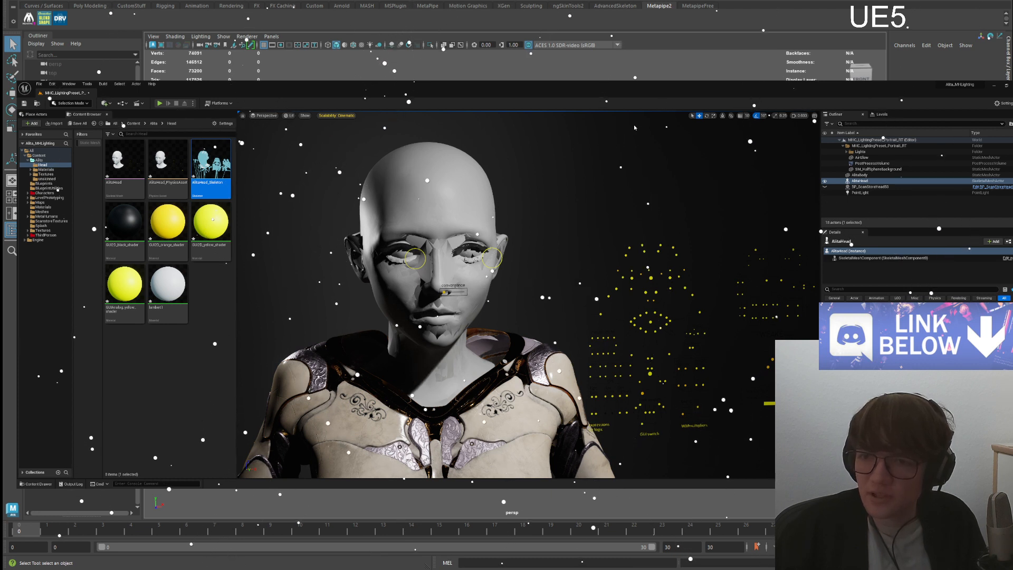
key("Left")
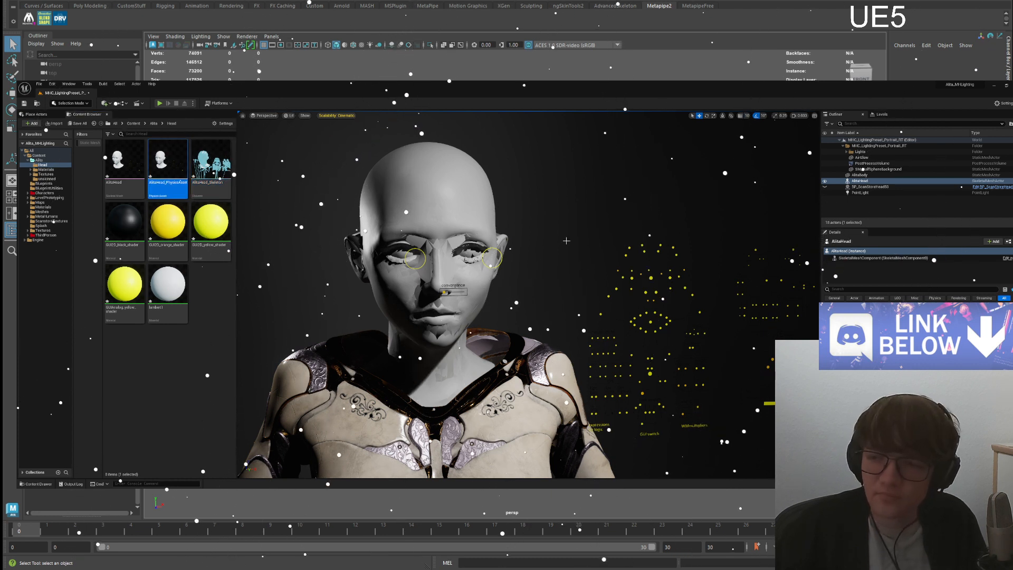
left_click(130, 172)
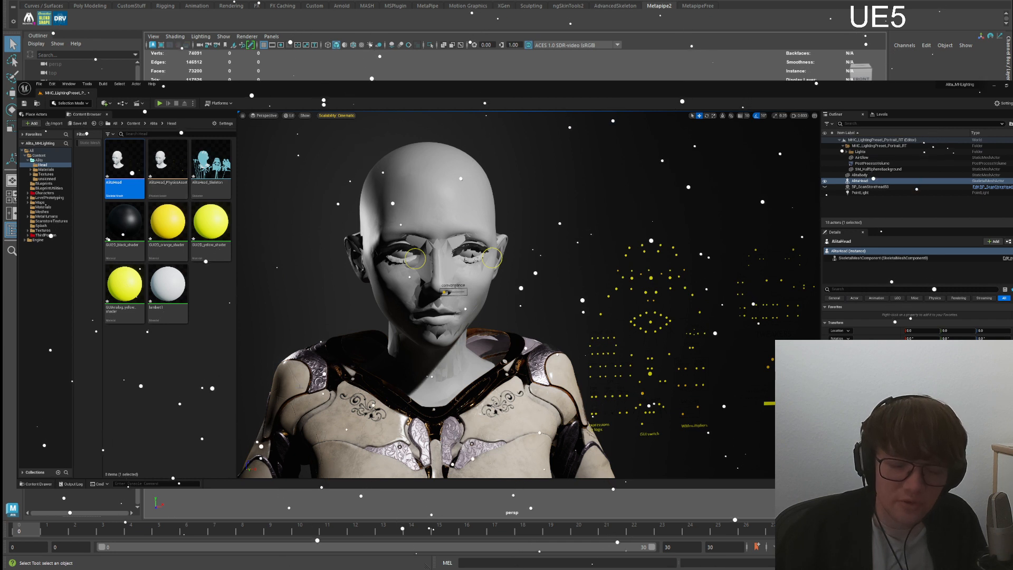
left_click(389, 280)
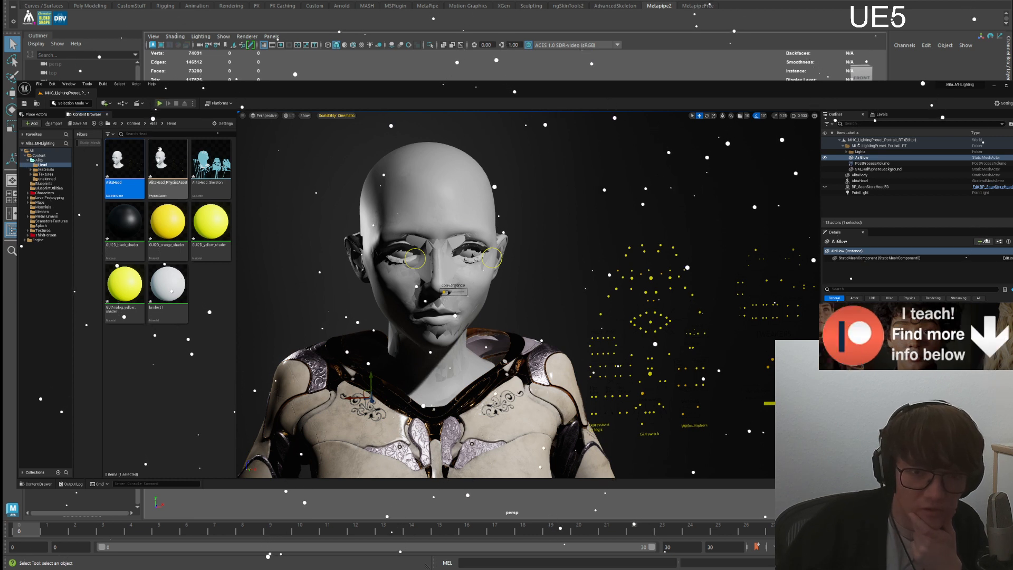
- Delete all imported head assets and materials from the Head folder and switch back to Maya
left_click(166, 288)
left_click(125, 161, "shift")
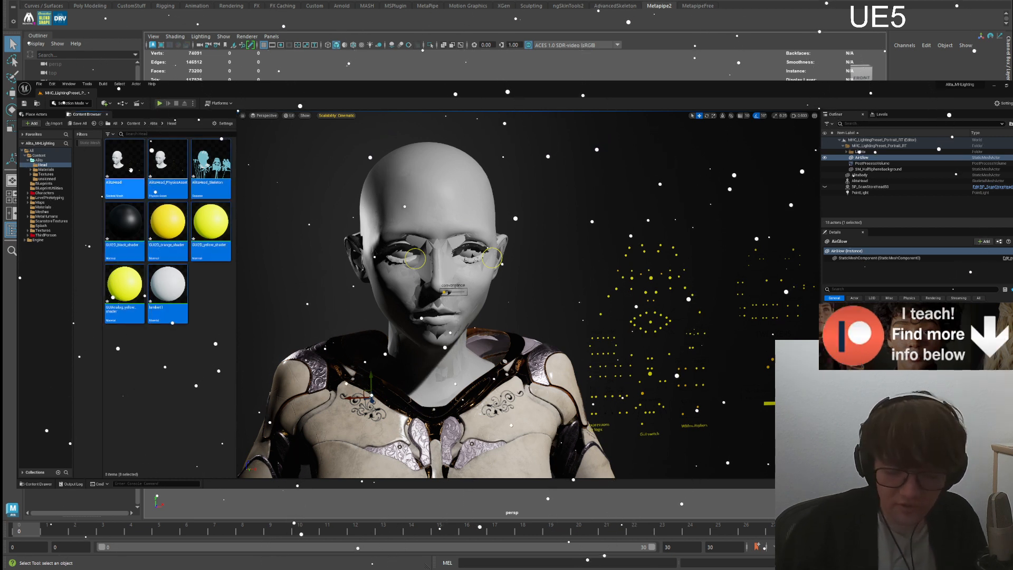
key("Delete")
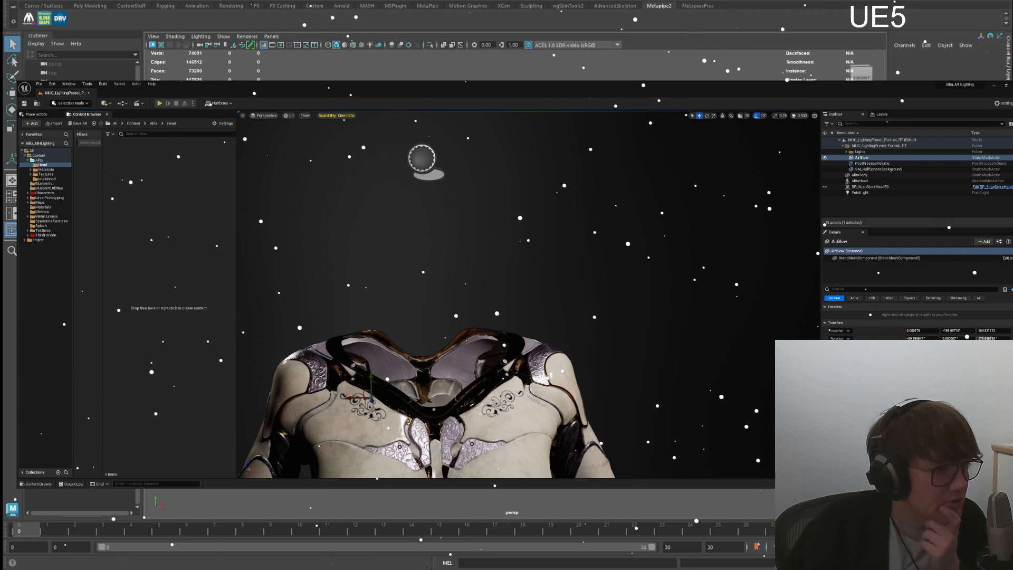
key("alt+Tab")
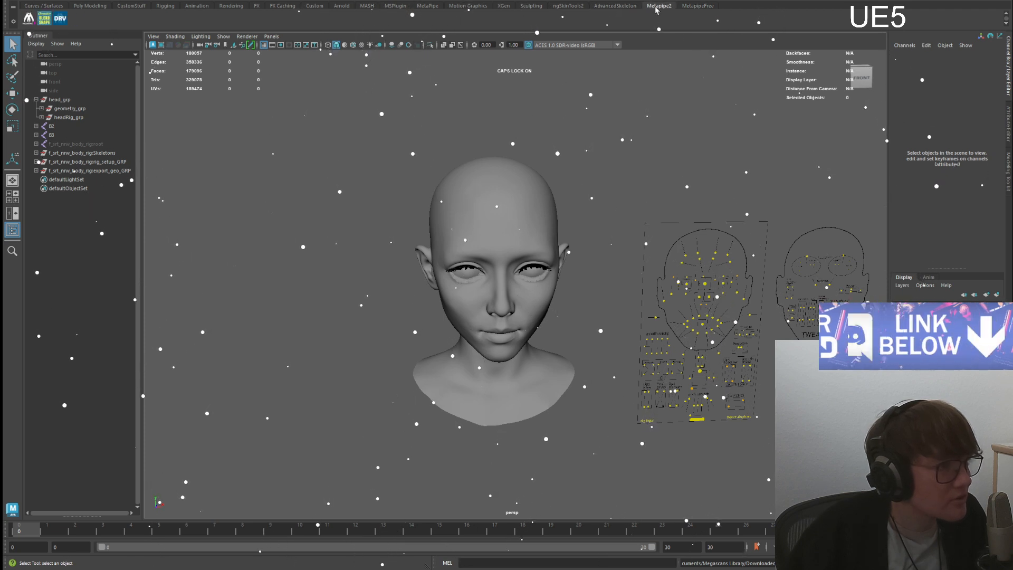
left_click(680, 7)
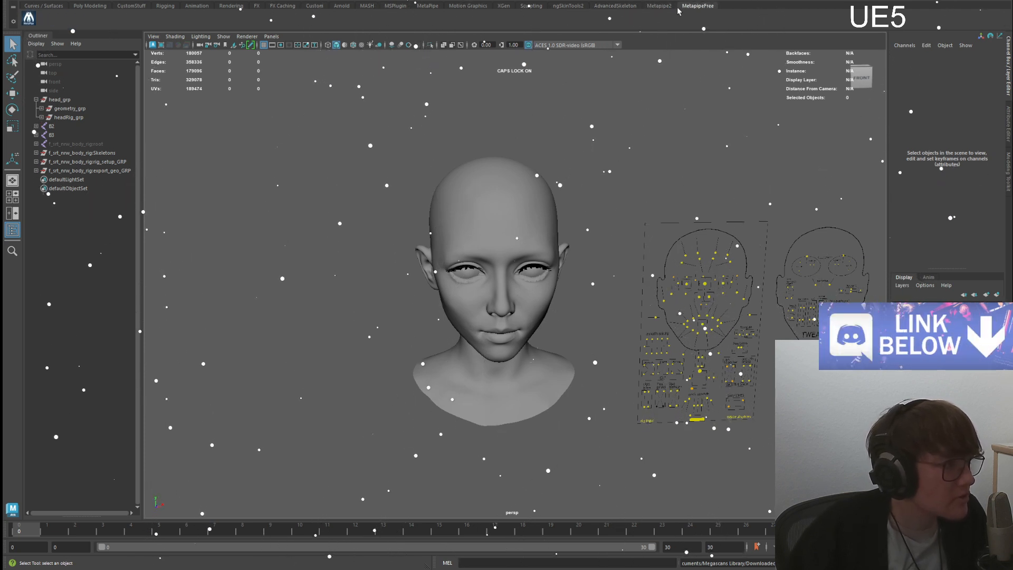
left_click(666, 7)
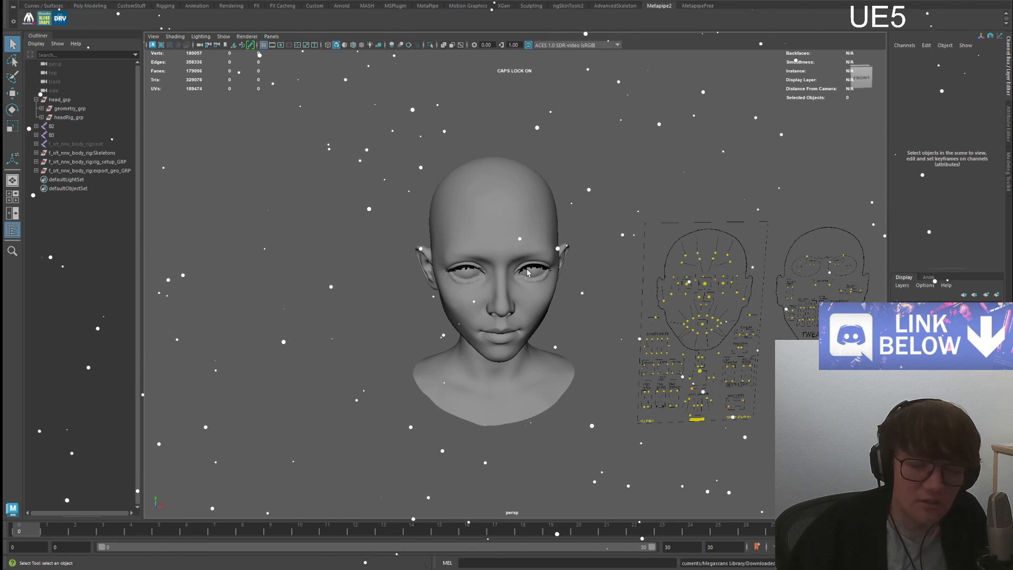
scroll(527, 275, "up", 5)
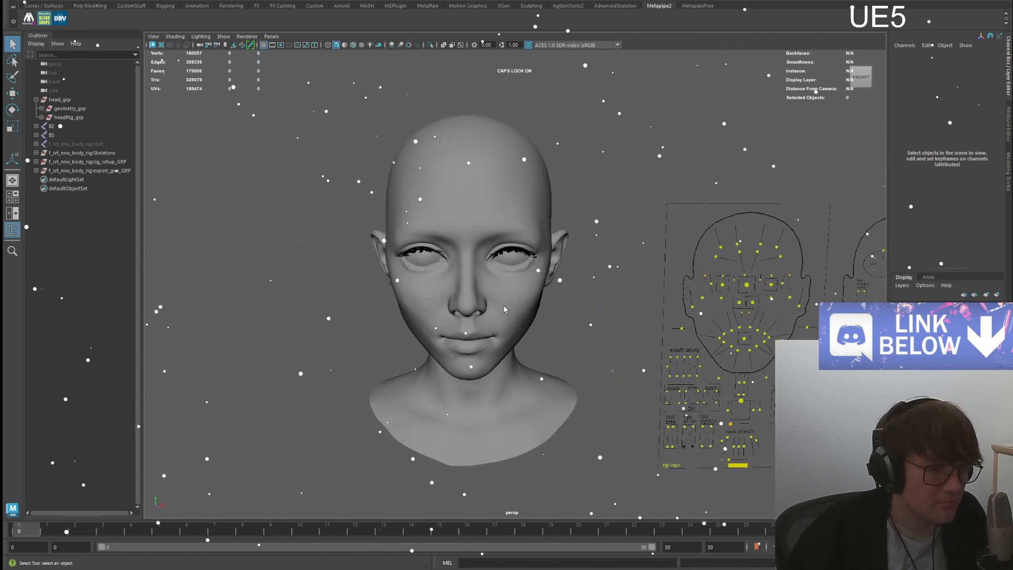
left_click_drag(511, 304, 522, 308, "alt")
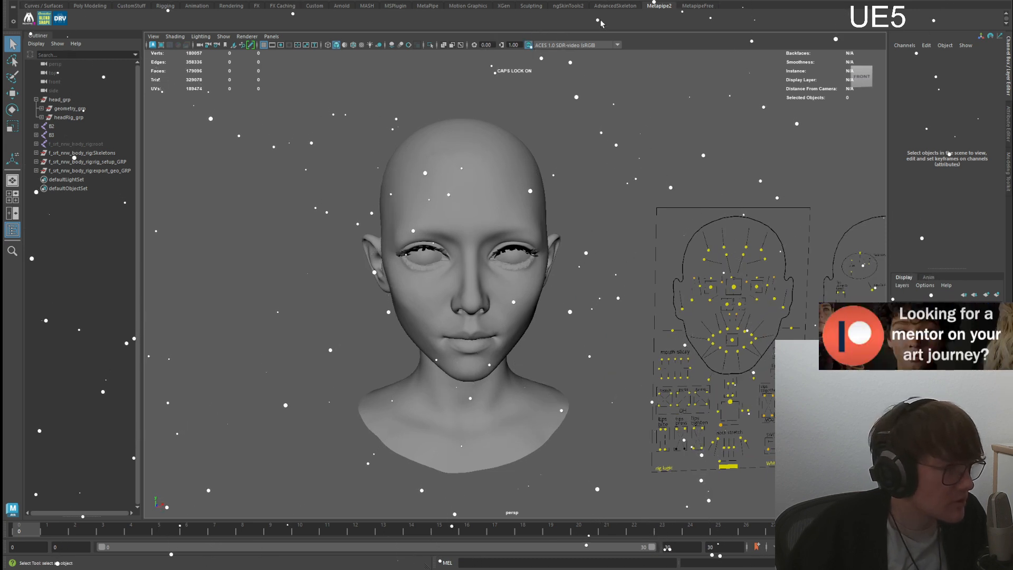
left_click_drag(491, 247, 490, 226, "alt")
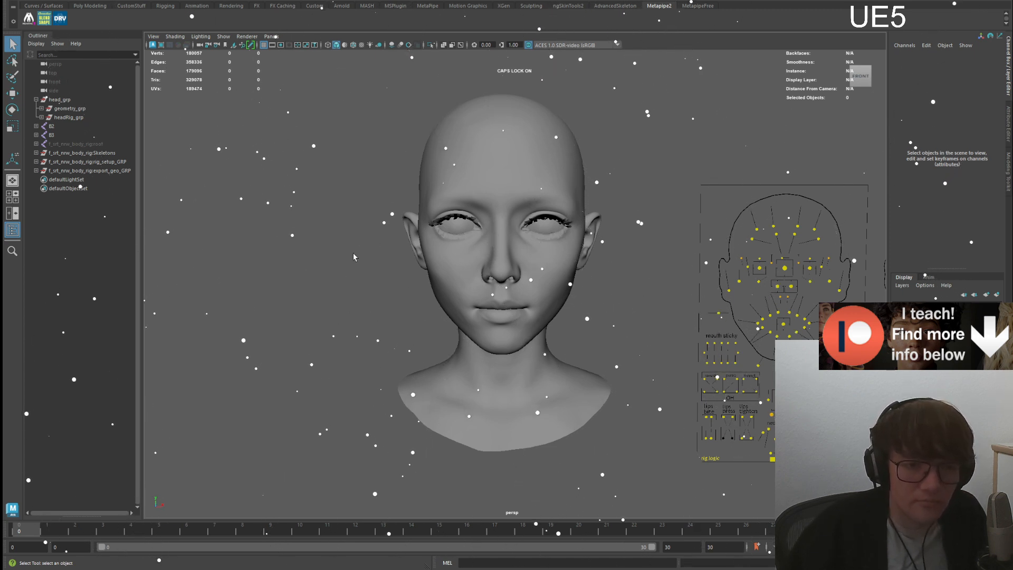
- Select the body rig's Skeletons, setup and export geometry groups and examine how the body lies relative to the head
left_click(81, 153)
left_click(90, 171, "shift")
key("f")
scroll(211, 157, "down", 5)
left_click_drag(211, 158, 343, 159, "alt")
key("w")
middle_click_drag(343, 159, 388, 194, "alt")
scroll(388, 194, "up", 4)
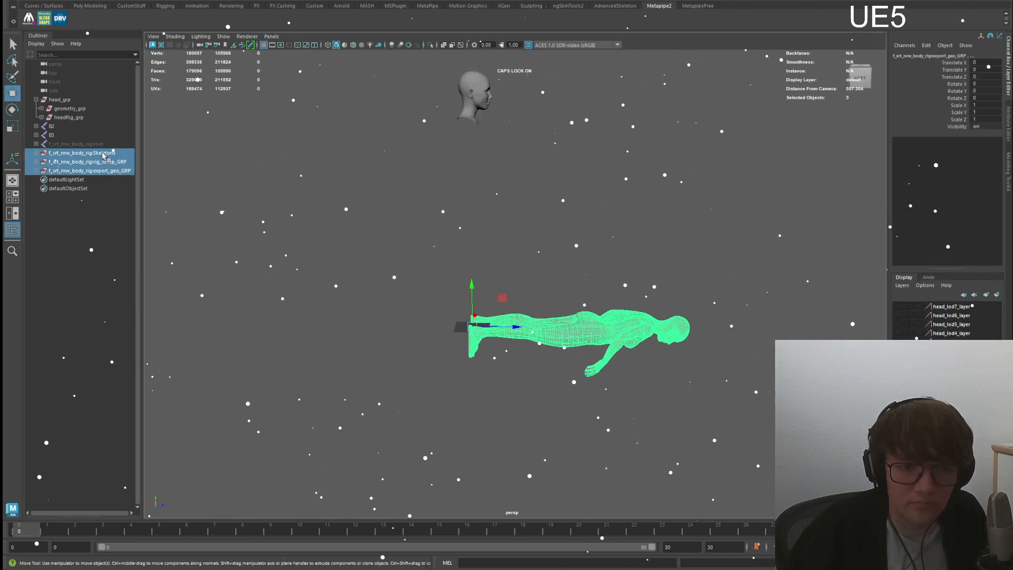
- Check the body rig groups by toggling their visibility, and delete the root, Skeletons and rig setup groups
left_click(99, 145)
left_click(99, 153)
key("h")
key("h")
left_click(107, 163)
key("h")
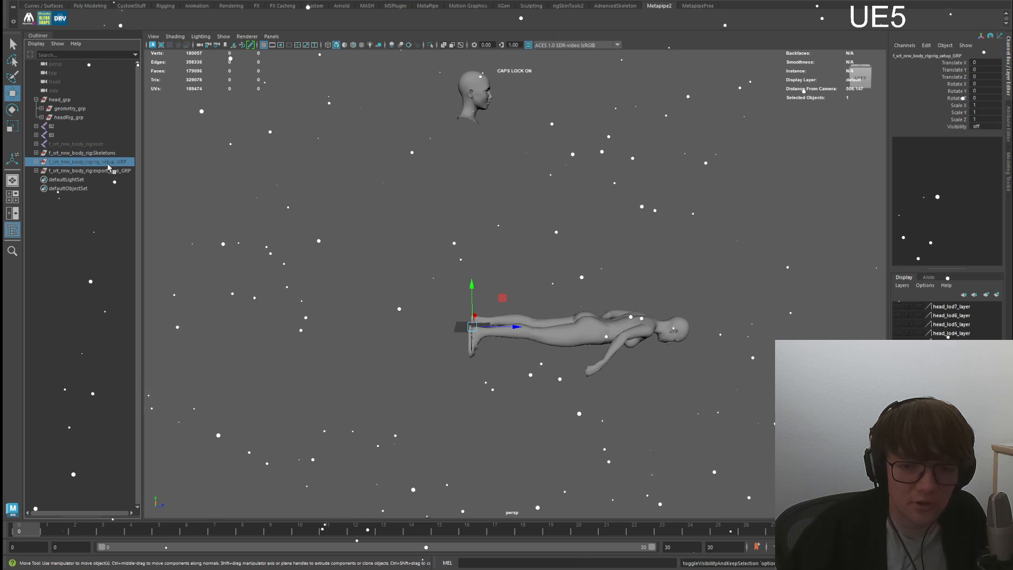
key("h")
left_click(109, 171)
left_click_drag(110, 161, 111, 147)
left_click(105, 161, "shift")
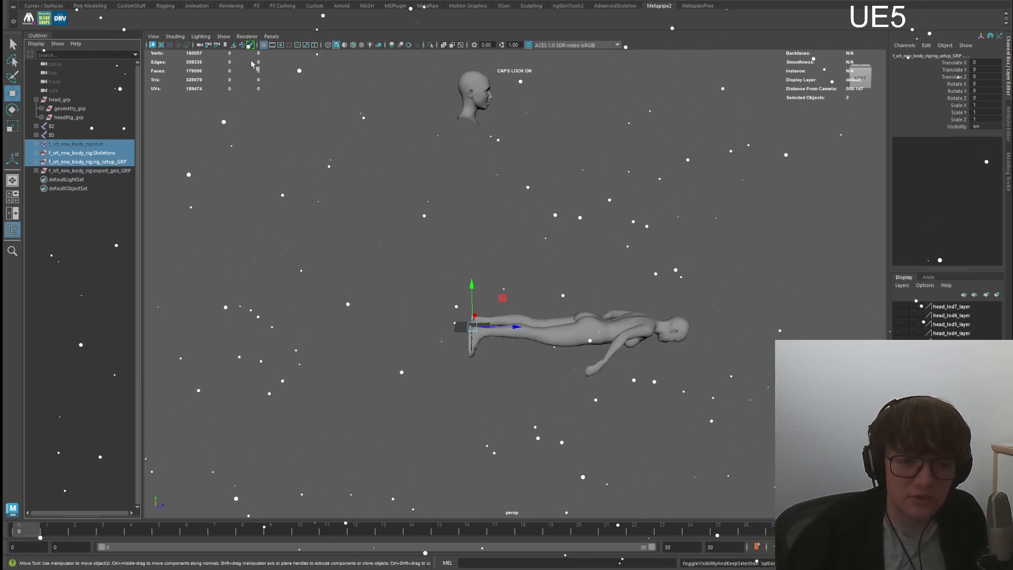
key("Delete")
- Delete the lod1, lod2 and lod3 groups from the body's export geometry group, keeping only lod0
left_click(622, 338)
scroll(634, 352, "up", 3)
scroll(634, 352, "up", 1)
left_click(36, 143)
left_click(79, 153)
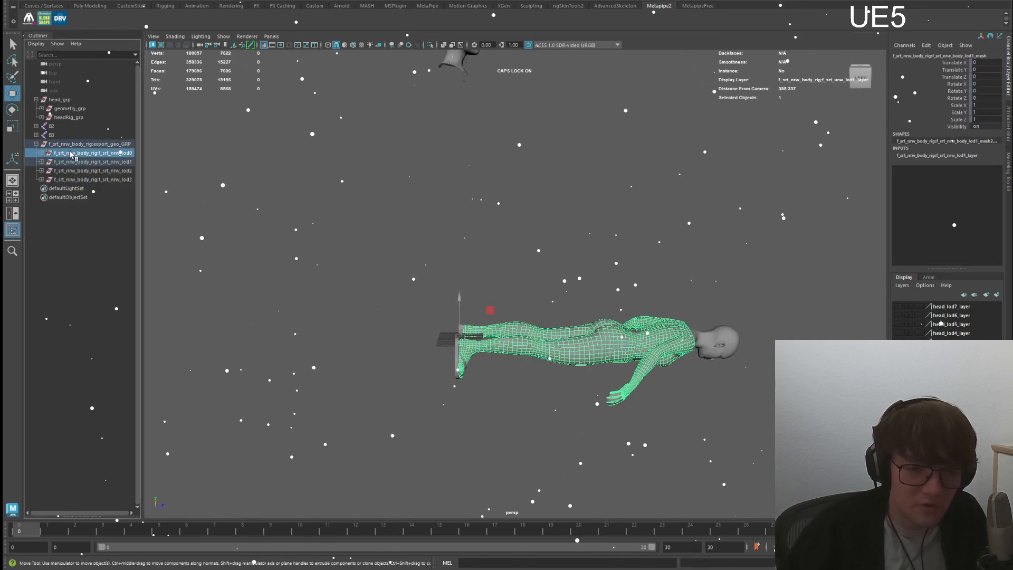
left_click(82, 162)
left_click_drag(527, 322, 444, 248, "alt")
scroll(506, 274, "up", 5)
middle_click_drag(568, 282, 575, 437, "alt")
left_click_drag(576, 437, 646, 563, "alt")
left_click(96, 153)
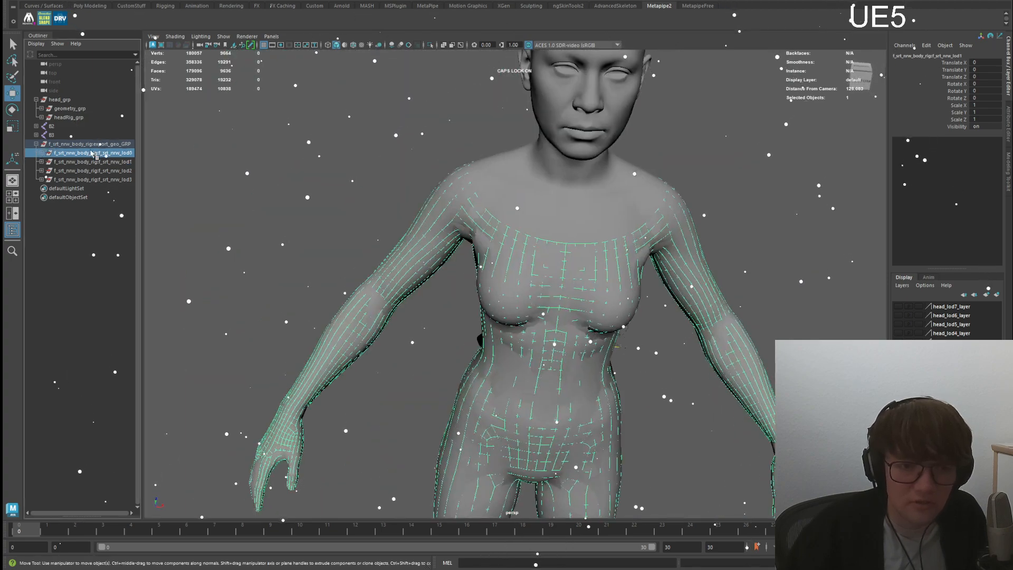
left_click_drag(104, 162, 100, 181)
key("Delete")
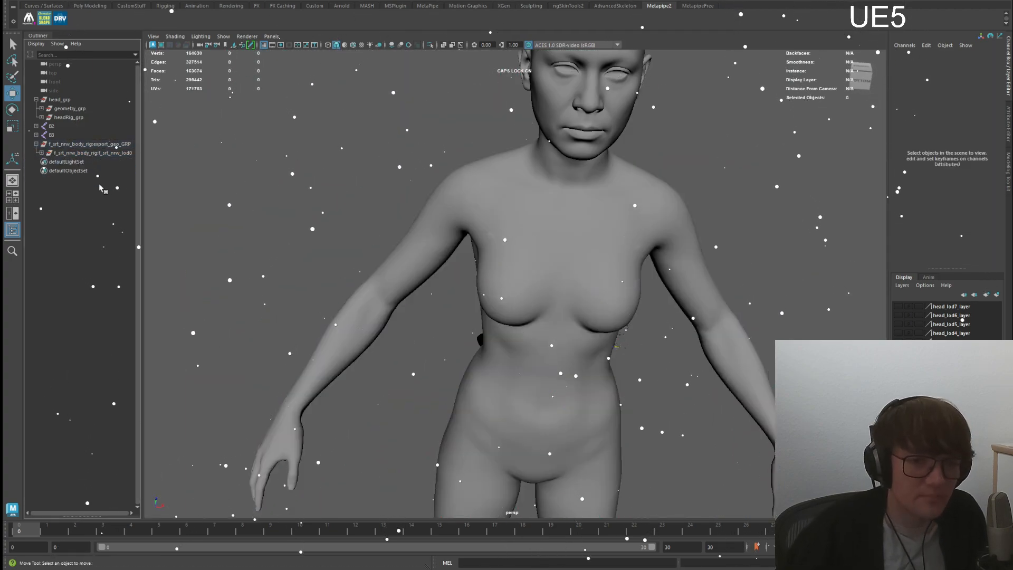
- Unparent the body mesh from the lod0 group and delete the export geometry group with the remaining meshes
left_click(41, 152)
left_click(82, 162)
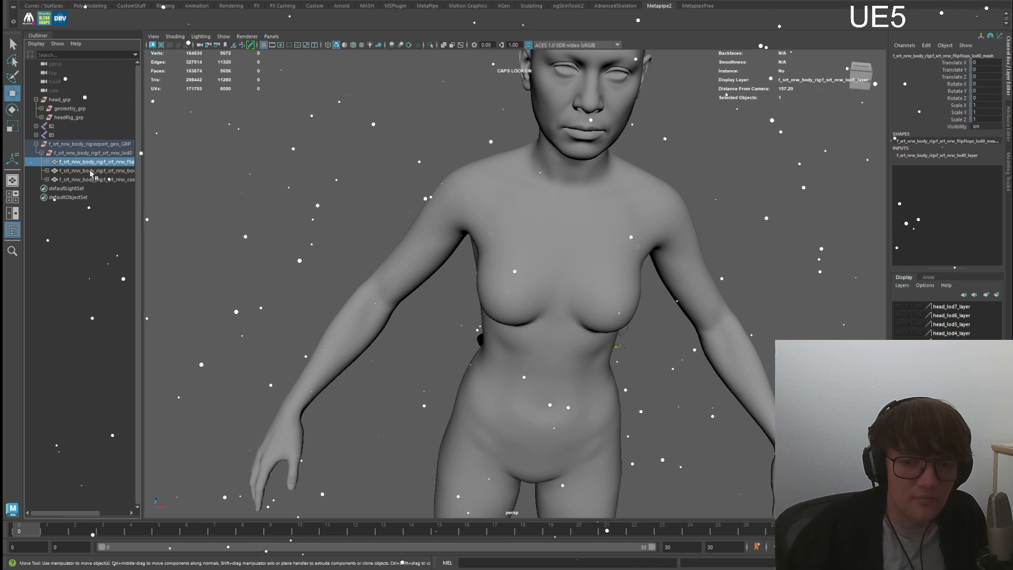
left_click(90, 170)
left_click(98, 180)
left_click(102, 172)
key("shift+p")
left_click(95, 153)
left_click(90, 145)
key("Delete")
left_click(82, 145)
- Unlock the body mesh's transform channels and rotate it to -90 in X to stand it upright
left_click_drag(218, 169, 607, 174, "alt")
scroll(401, 174, "down", 6)
key("e")
left_click_drag(712, 195, 850, 167, "alt")
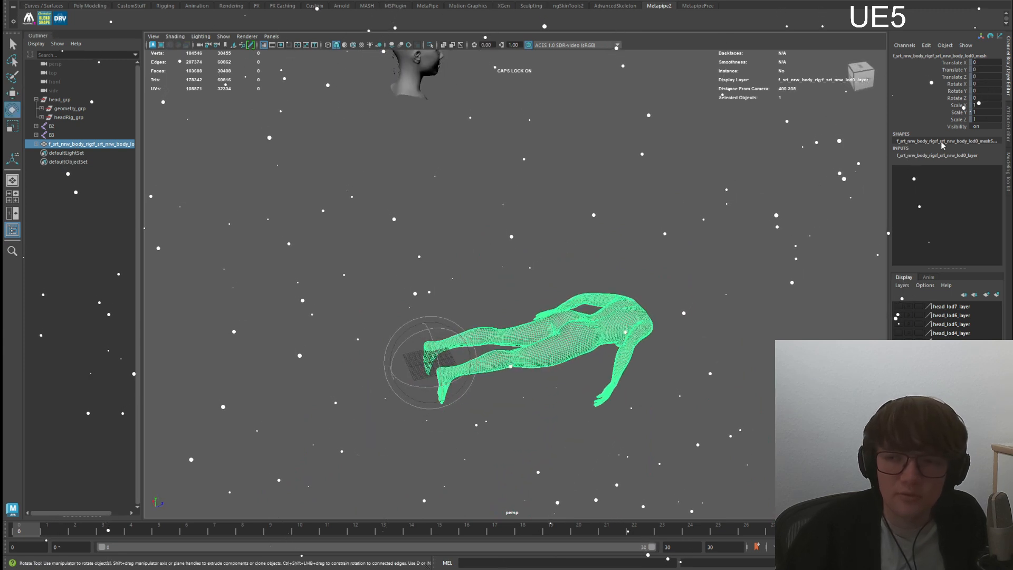
left_click_drag(955, 62, 956, 119)
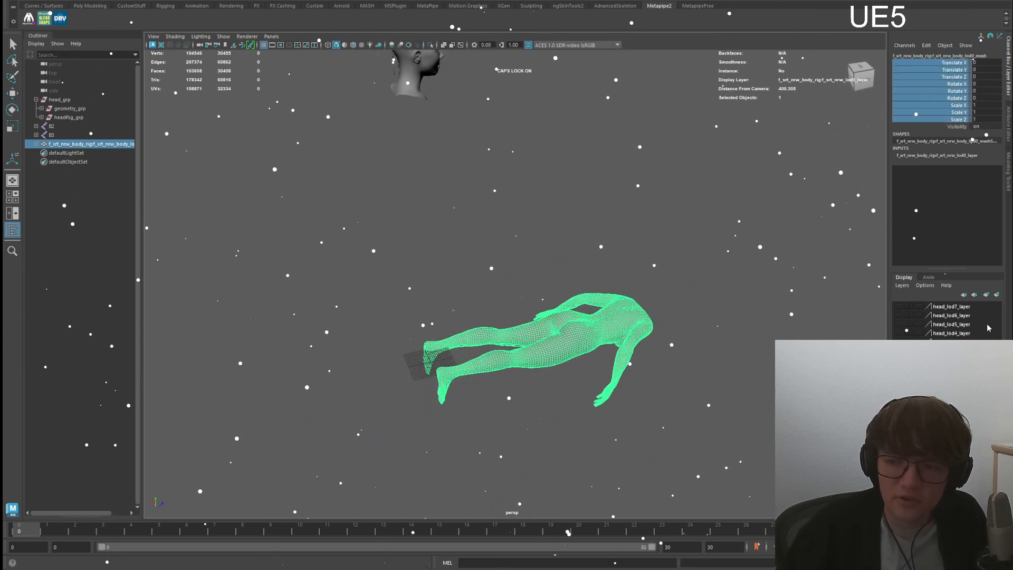
left_click_drag(646, 261, 570, 263, "alt")
left_click(510, 318)
left_click(508, 335)
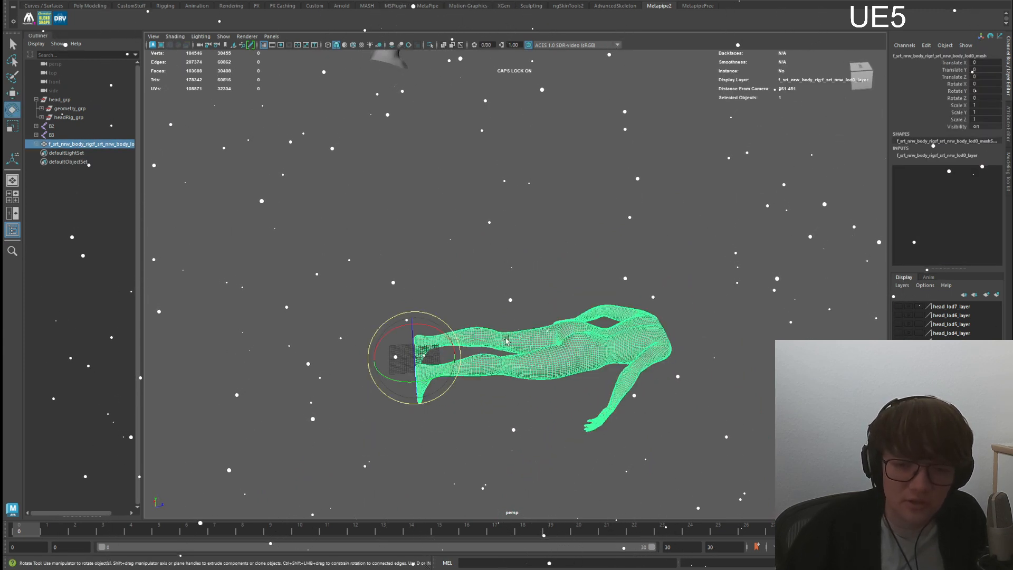
left_click_drag(439, 331, 379, 318)
left_click_drag(575, 209, 469, 203, "alt")
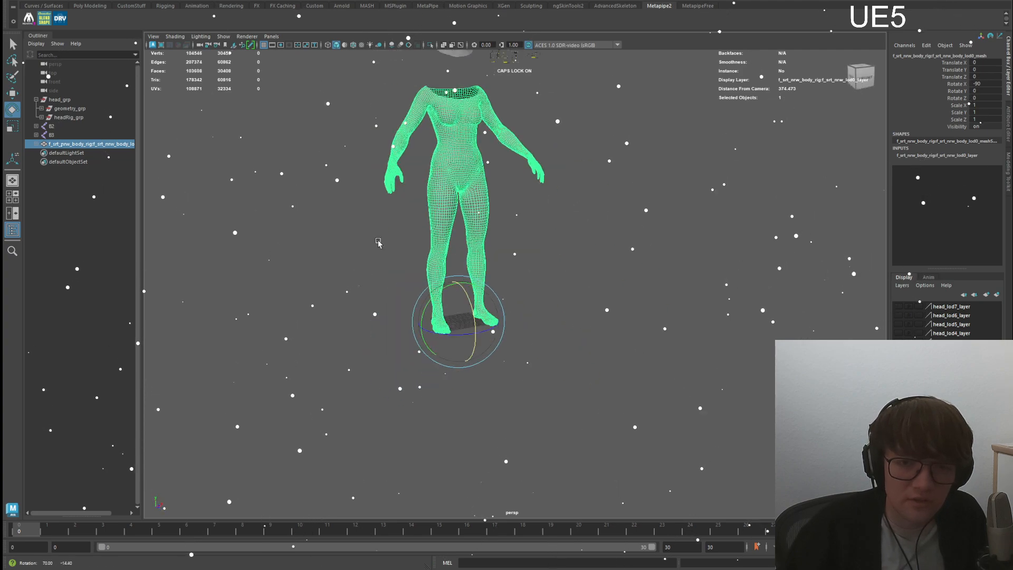
- Compare the head's neck edge with the upright body's neck opening from the front
middle_click_drag(469, 203, 501, 296, "alt")
right_click_drag(501, 297, 563, 337, "alt")
middle_click_drag(562, 336, 564, 380, "alt")
right_click_drag(507, 282, 554, 314, "alt")
middle_click_drag(554, 314, 553, 351, "alt")
key("q")
left_click(485, 222, "shift")
left_click(487, 285)
left_click(486, 222)
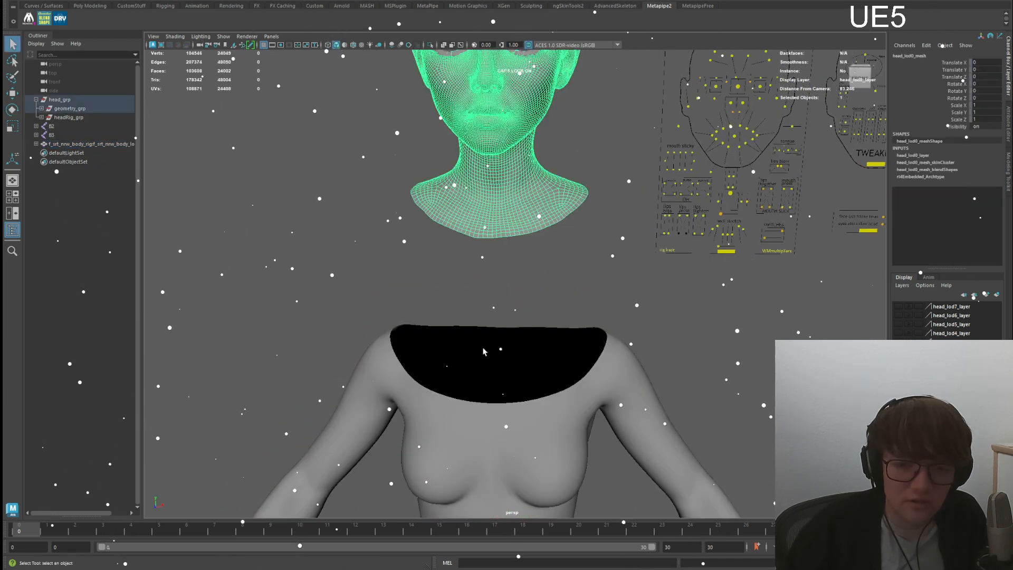
- Examine the gap between the head and body from an angle, selecting each mesh in turn
left_click(489, 359)
left_click(488, 312)
left_click_drag(534, 280, 488, 285, "alt")
middle_click_drag(488, 285, 476, 314, "alt")
left_click(504, 406)
left_click(537, 244, "shift")
left_click(550, 359)
left_click(539, 264)
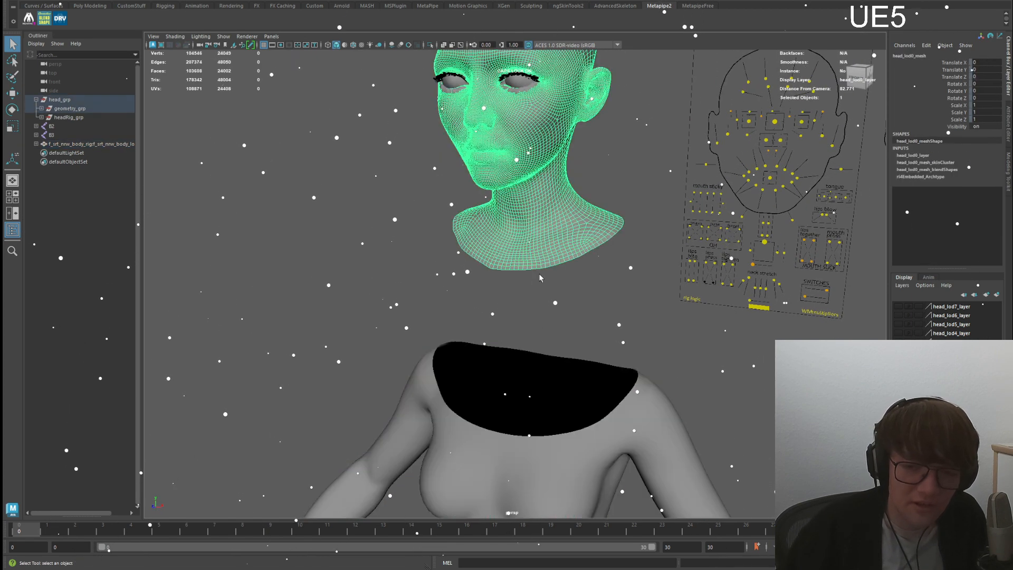
left_click(543, 368)
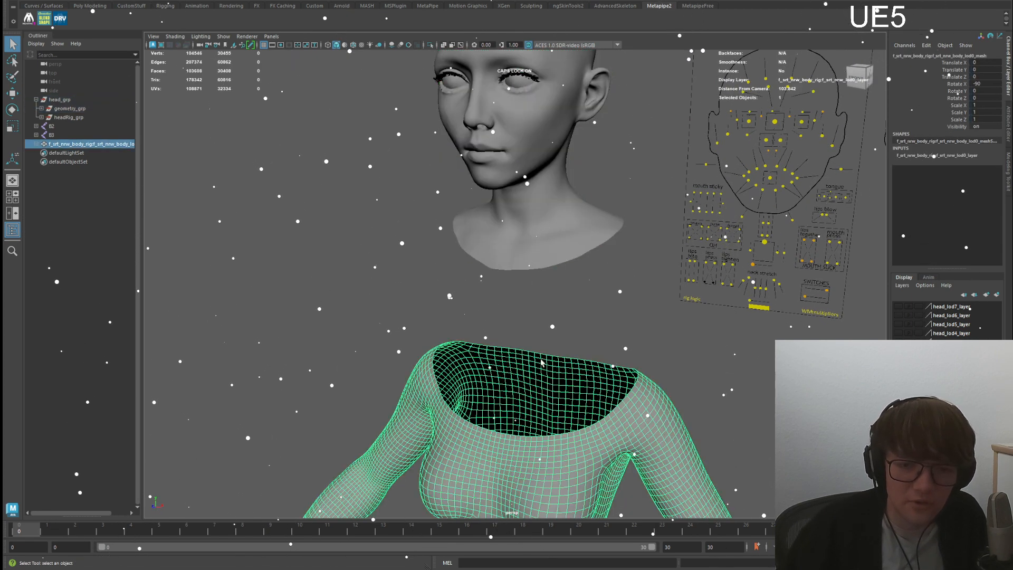
left_click(537, 312)
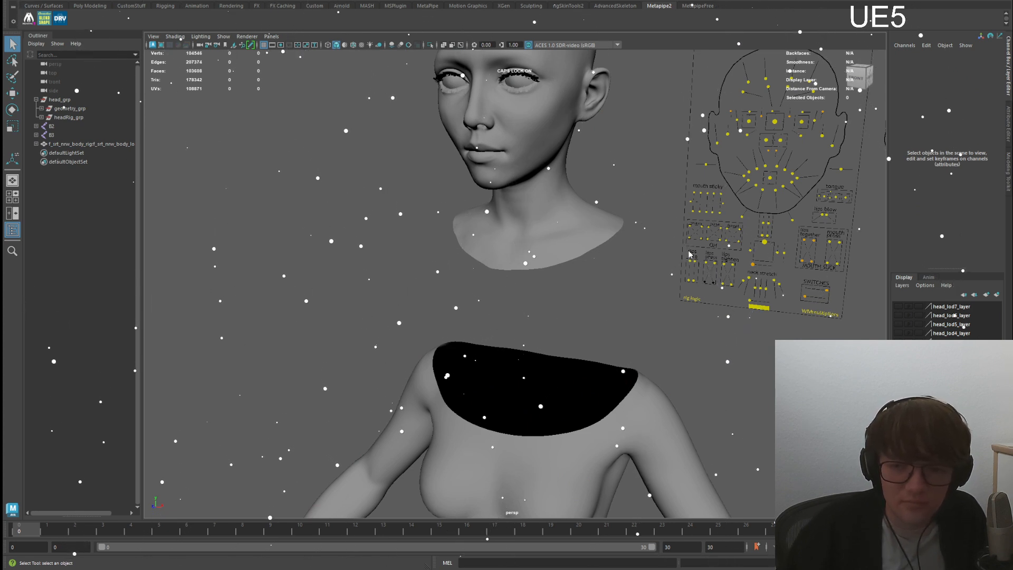
left_click(507, 454)
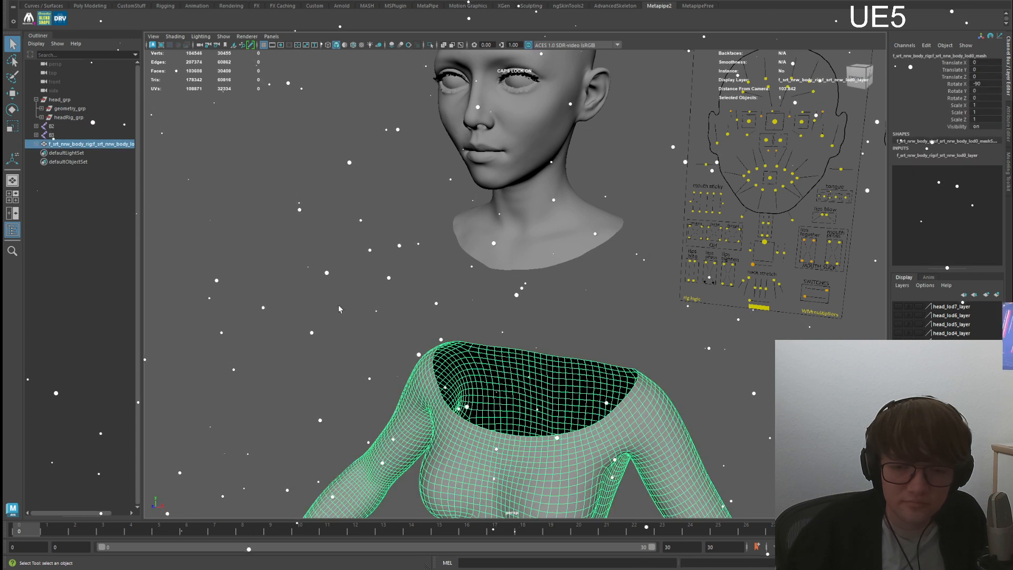
left_click(690, 258)
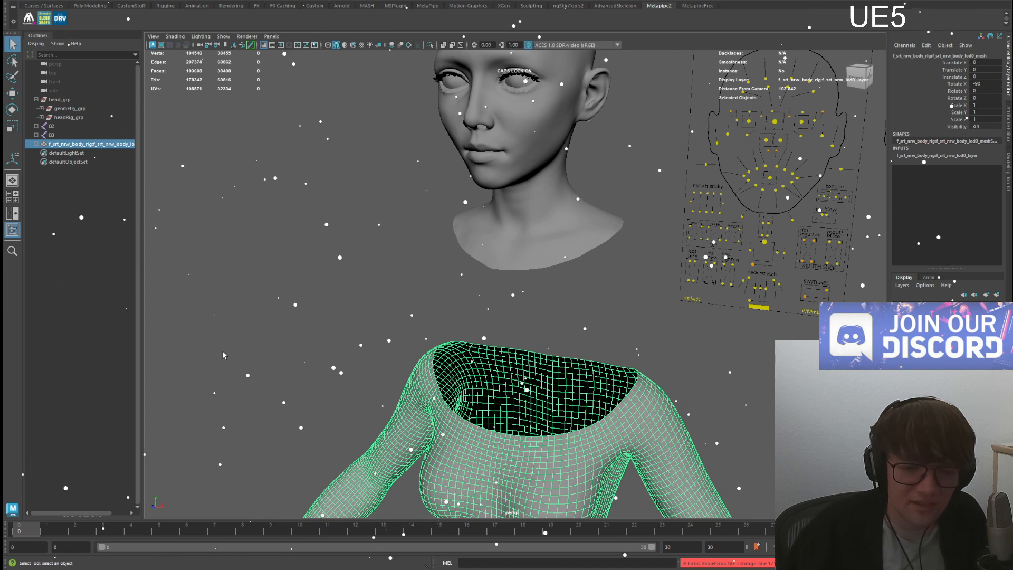
left_click(232, 273)
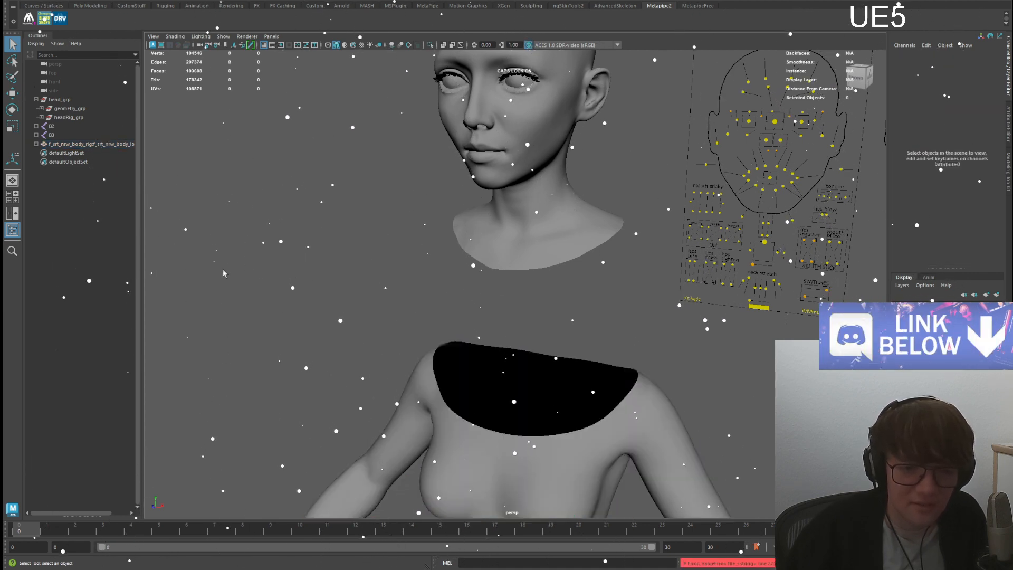
- Delete the leftover B2 and B3 joints from the scene
mouse_move(223, 286)
left_mouse_down("alt")
mouse_move(218, 270)
mouse_move(227, 271)
left_mouse_up("alt")
scroll(227, 271, "down", 3)
left_click_drag(393, 294, 441, 291, "alt")
mouse_move(441, 291)
middle_mouse_down("alt")
mouse_move(409, 296)
mouse_move(434, 297)
middle_mouse_up("alt")
left_click(74, 143)
left_click(68, 136)
left_click(62, 126, "ctrl")
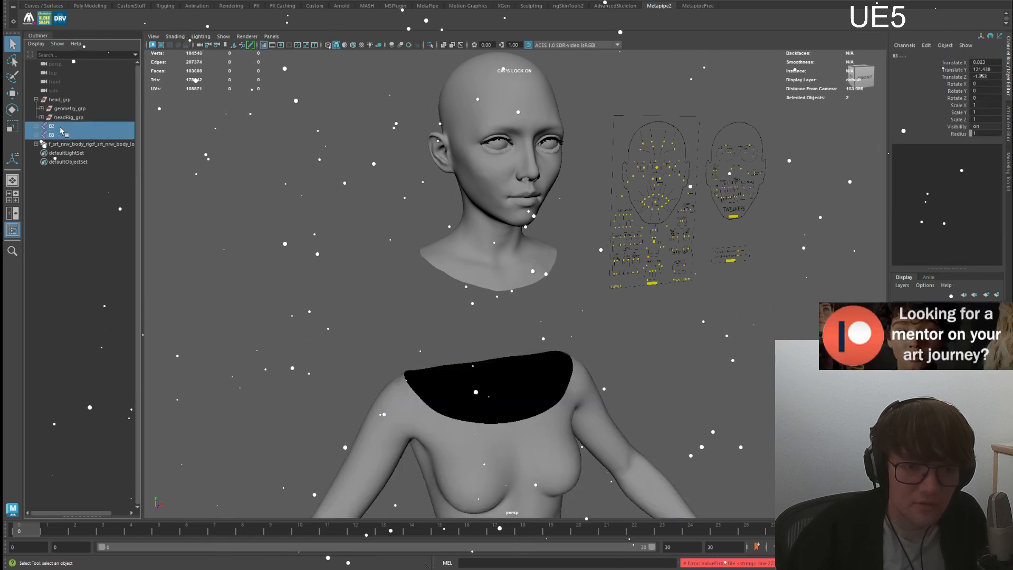
key("Delete")
left_click(86, 126)
left_click(242, 260)
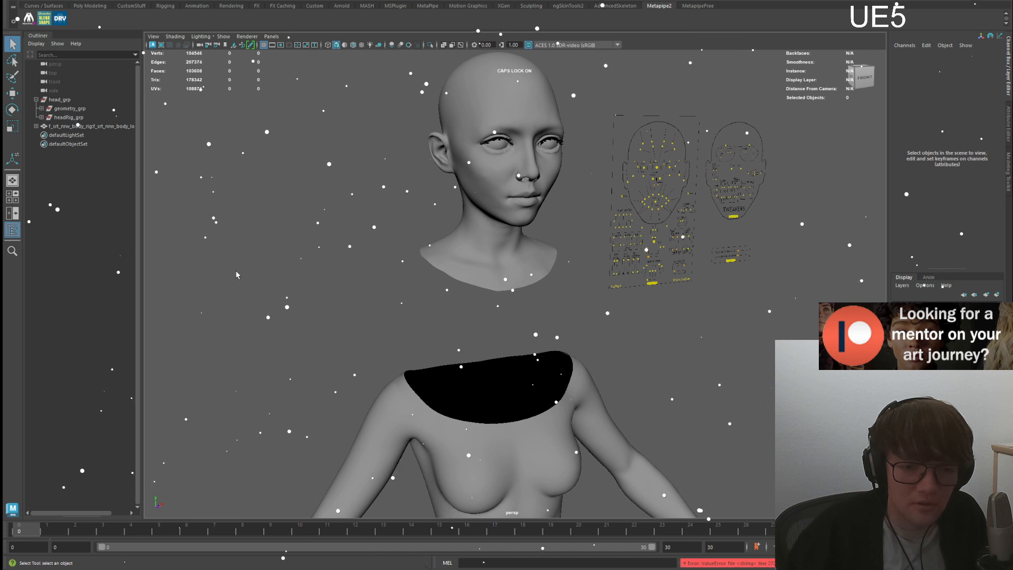
- Try scaling and moving the upright body mesh, undoing each change
left_click_drag(236, 270, 331, 275, "alt")
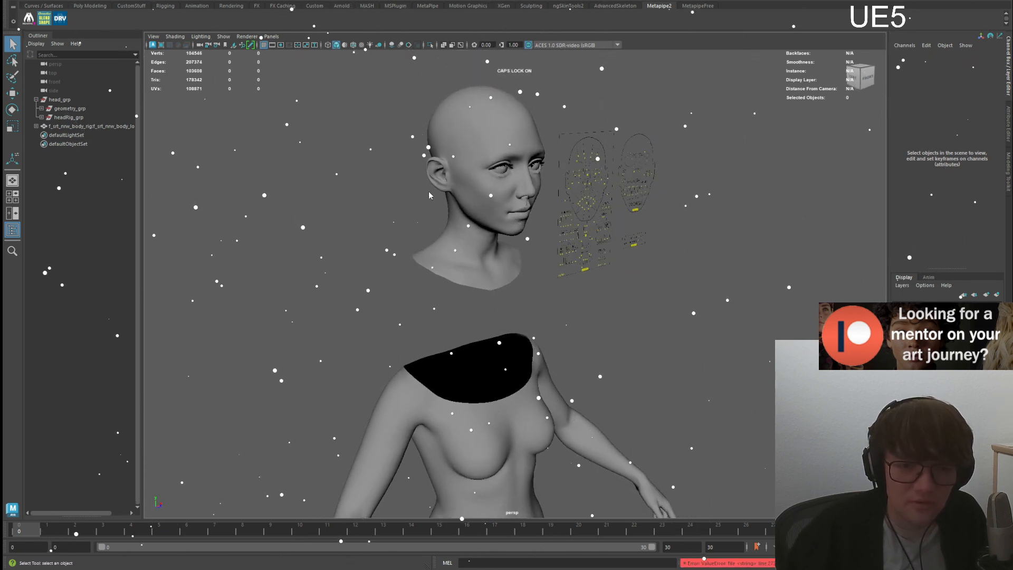
left_click(91, 125)
middle_click_drag(512, 359, 509, 220, "alt")
scroll(509, 224, "down", 6)
left_click_drag(507, 333, 455, 312, "alt")
right_click_drag(458, 317, 513, 366, "alt")
left_click_drag(513, 366, 522, 414, "alt")
key("r")
scroll(524, 418, "down", 4)
left_click_drag(525, 508, 576, 512)
key("ctrl+z")
key("w")
left_click_drag(531, 471, 529, 429)
key("ctrl+z")
- Inspect how the head mesh lines up with the body's neckline from several angles
middle_click_drag(526, 395, 512, 454, "alt")
left_click_drag(512, 454, 565, 437, "alt")
right_click_drag(565, 436, 607, 435, "alt")
left_click_drag(607, 436, 470, 372, "alt")
right_click_drag(469, 372, 518, 367, "alt")
left_click(507, 275)
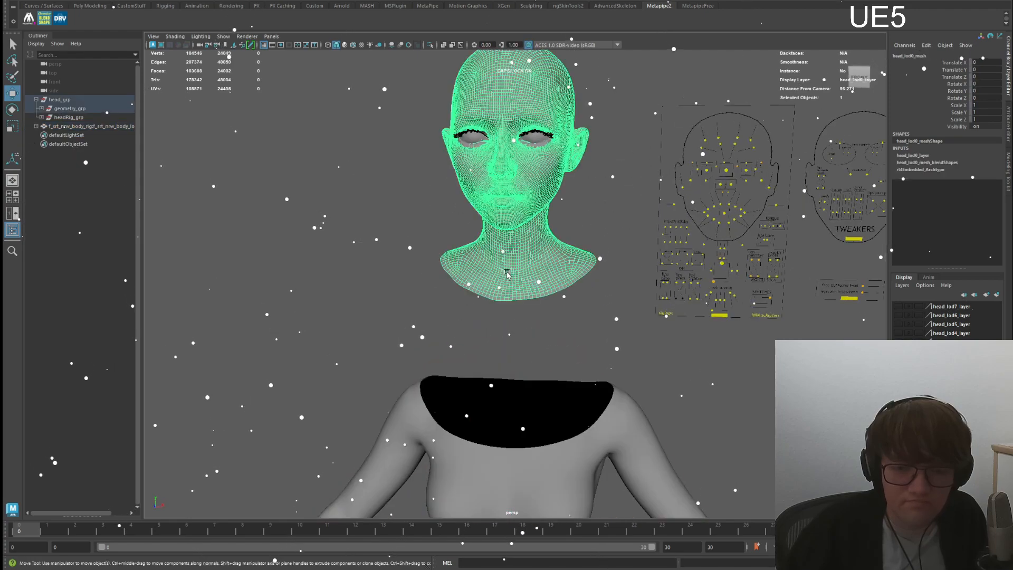
left_click(485, 338)
left_click(458, 397)
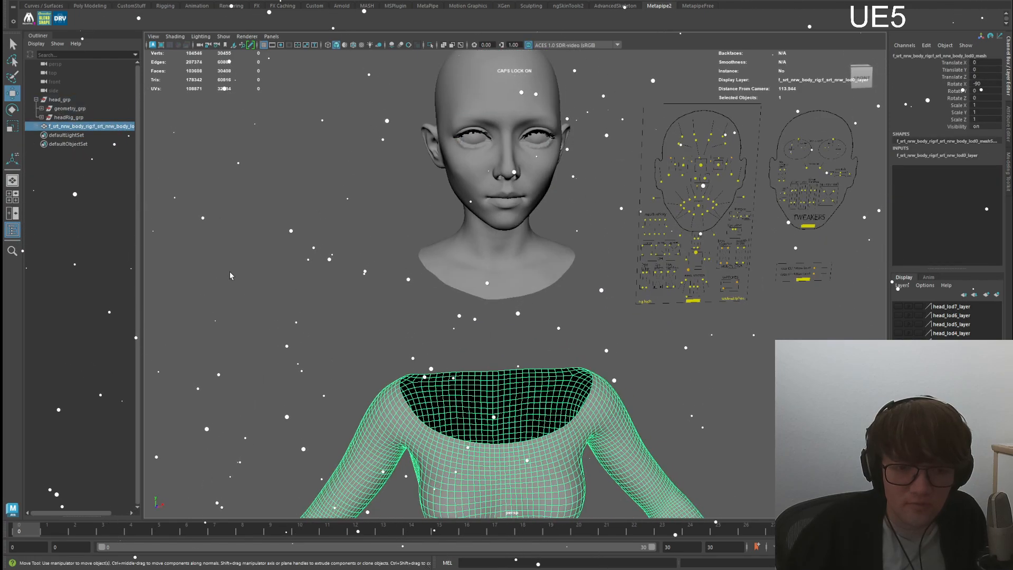
- Reopen the Checkpoint scene and locate the body geometry among the body rig groups
left_click(220, 261)
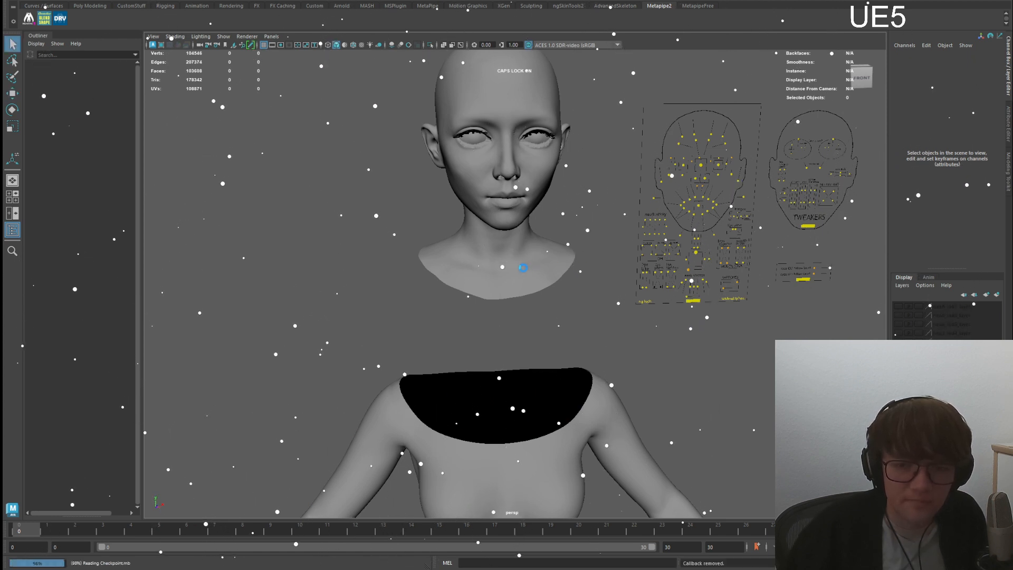
scroll(326, 256, "down", 5)
left_click_drag(326, 257, 287, 296, "alt")
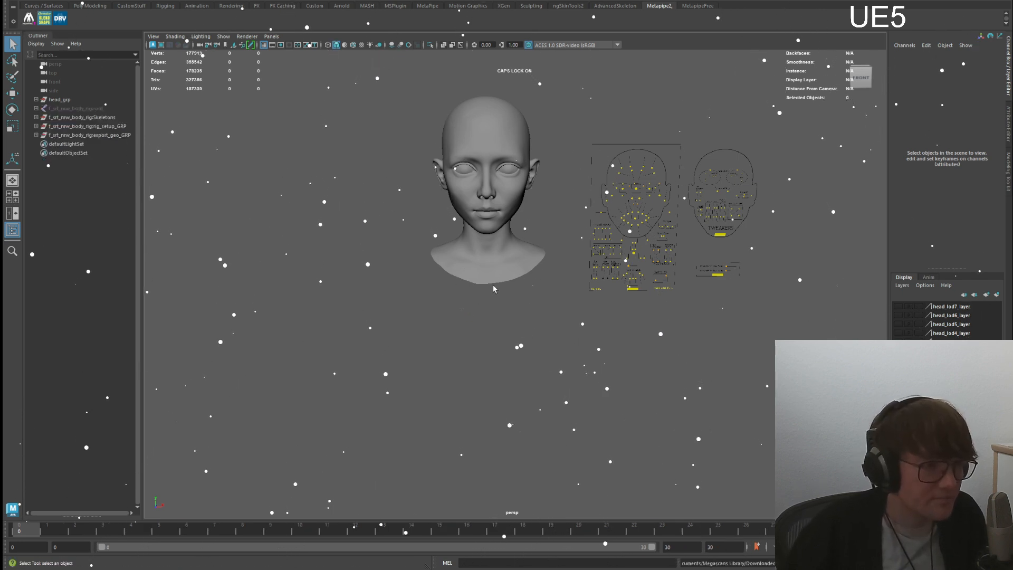
left_click_drag(490, 294, 530, 310, "alt")
left_click(94, 127)
left_click(96, 118)
left_click(90, 135)
left_click_drag(327, 237, 729, 469, "alt")
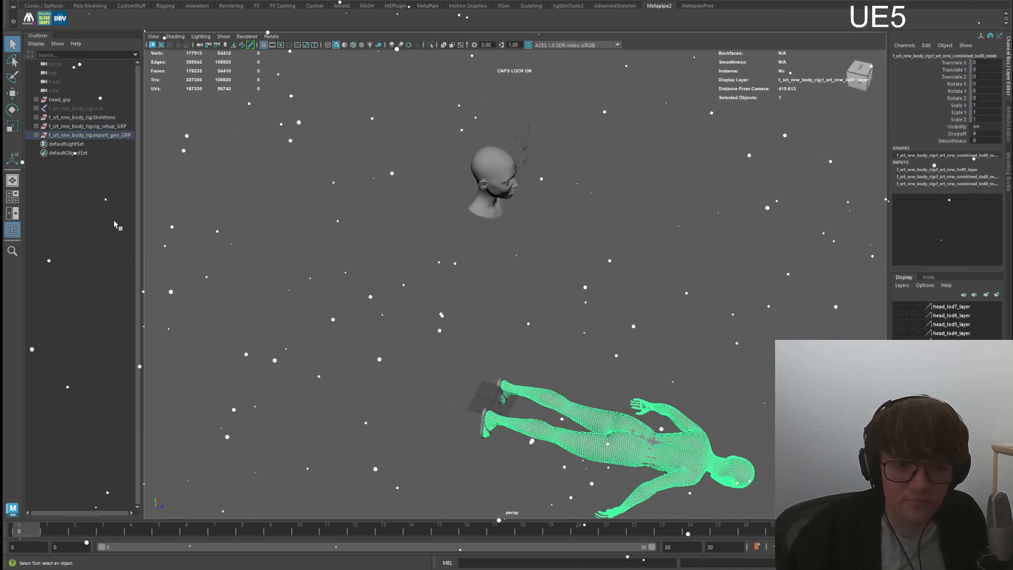
- Unparent the body mesh from the lod0 group inside the export geometry group
left_click(36, 135)
left_click(41, 144)
left_click(95, 153)
left_click(120, 161)
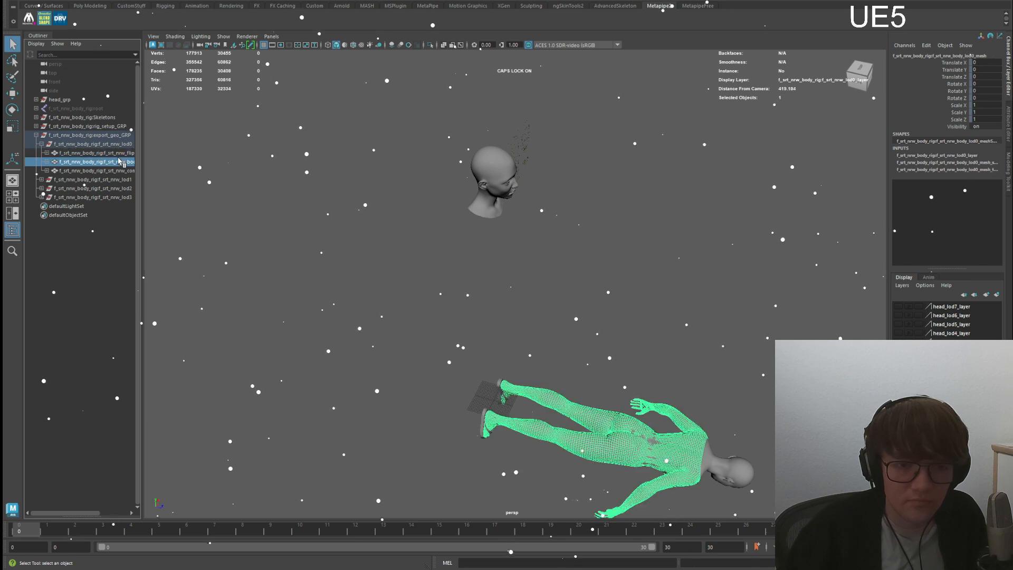
left_click(117, 153)
left_click(116, 162)
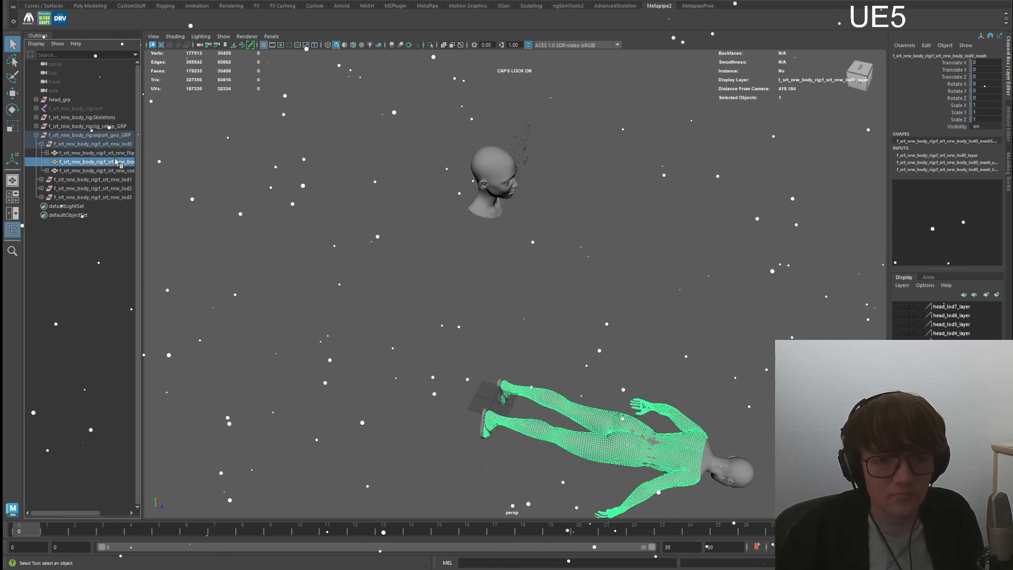
key("shift+p")
- Delete the body rig's root, Skeletons, rig setup and export geometry groups, and select the remaining body mesh
left_click(36, 135)
left_click_drag(69, 110, 98, 136)
key("h")
left_click(72, 144)
key("e")
left_click(76, 115)
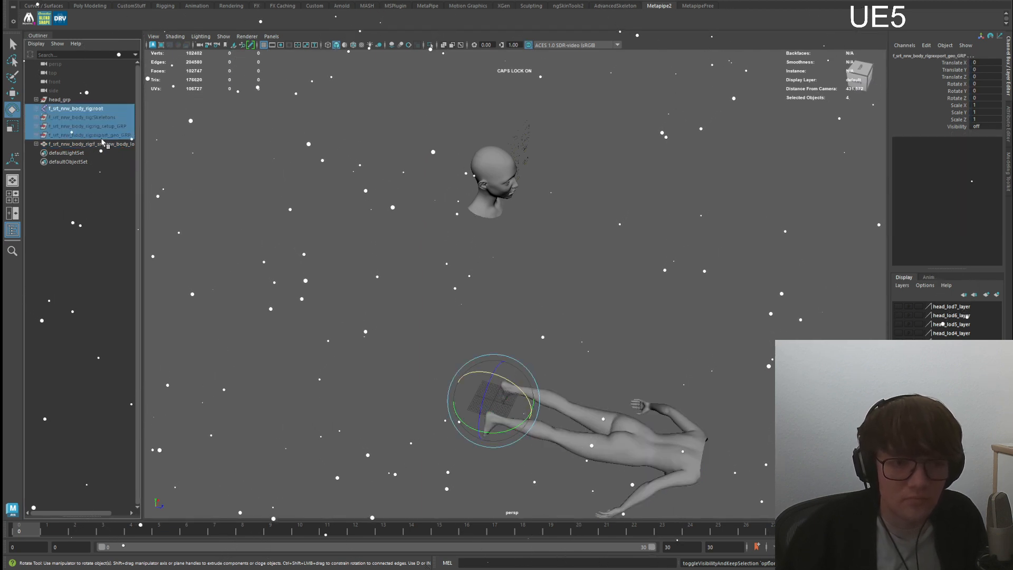
key("Delete")
left_click(84, 108)
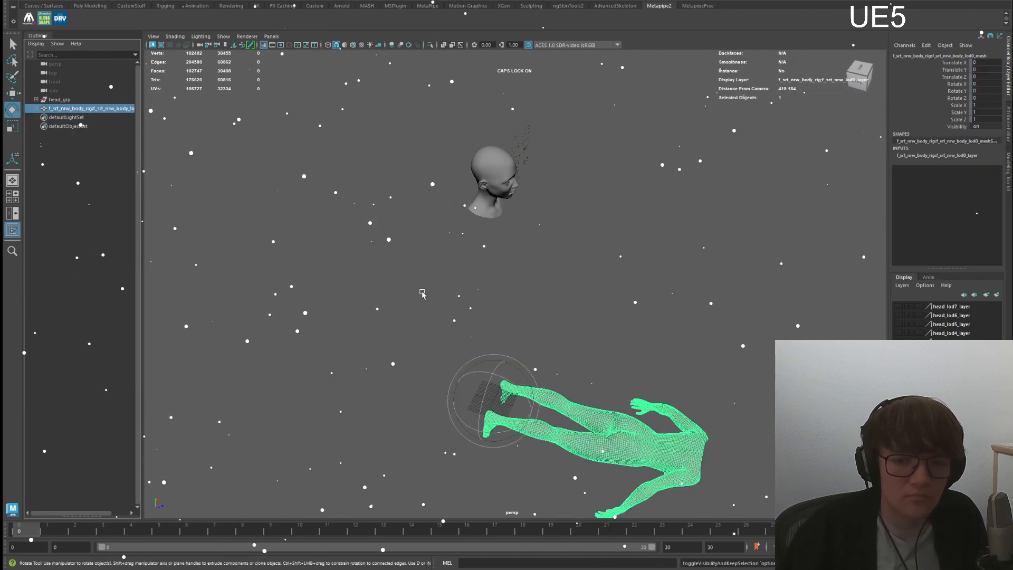
- Unlock the body mesh's transform channels, stand it upright with Rotate X at -90 and freeze the rotation
left_click_drag(954, 62, 961, 119)
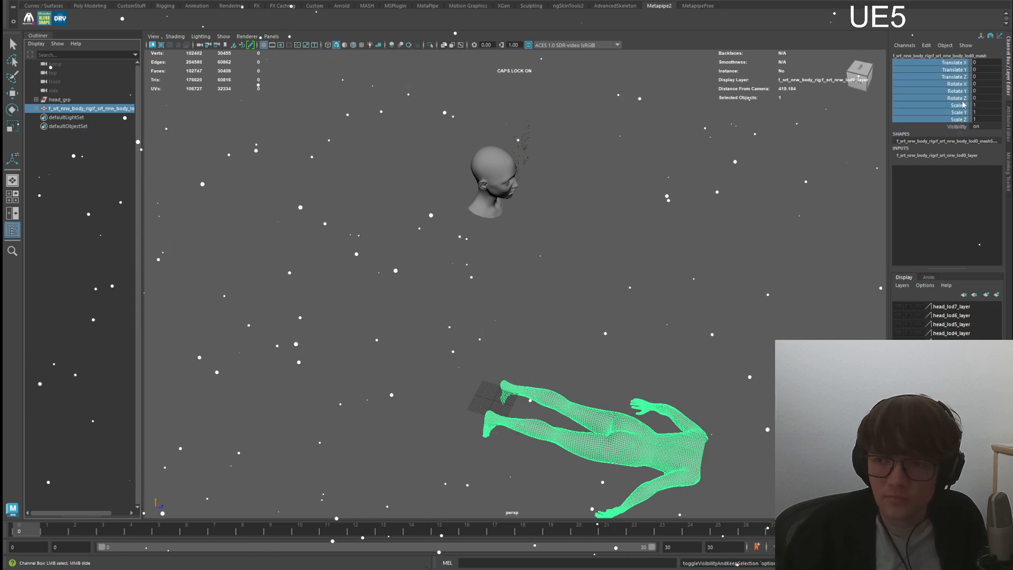
key("e")
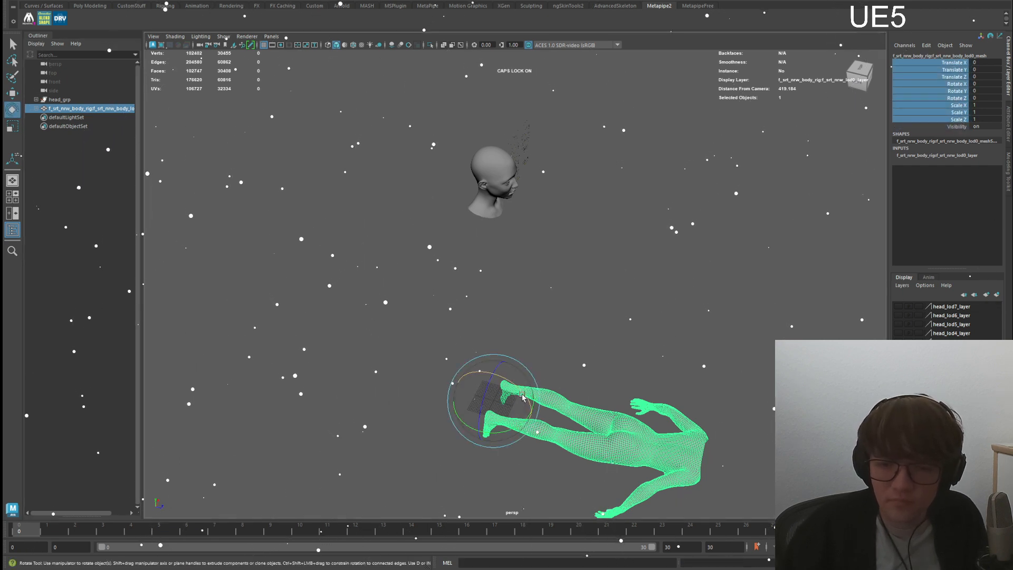
left_click(985, 83)
type("-45")
key("Return")
type("-90")
key("Return")
key("f")
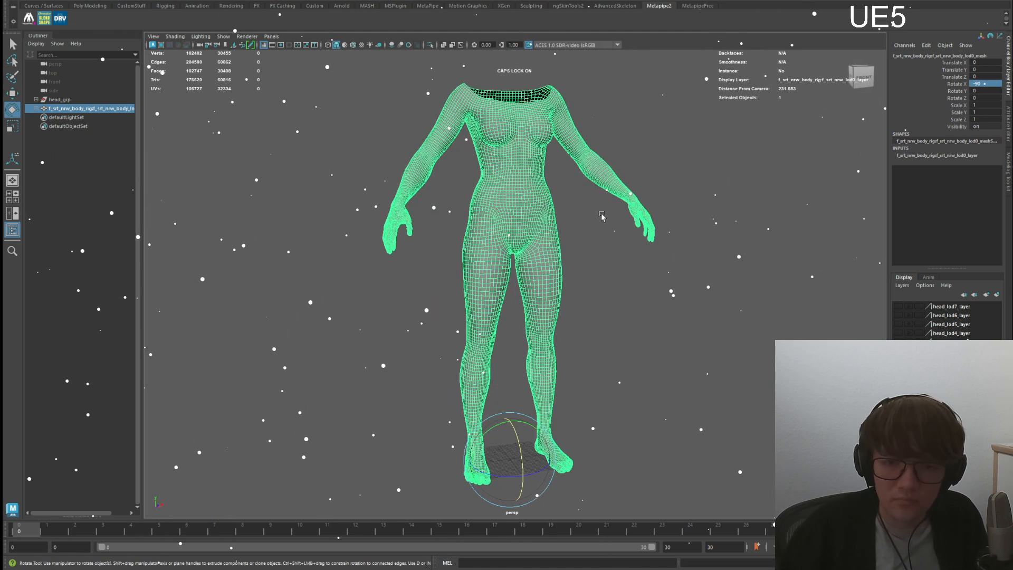
left_click(958, 84)
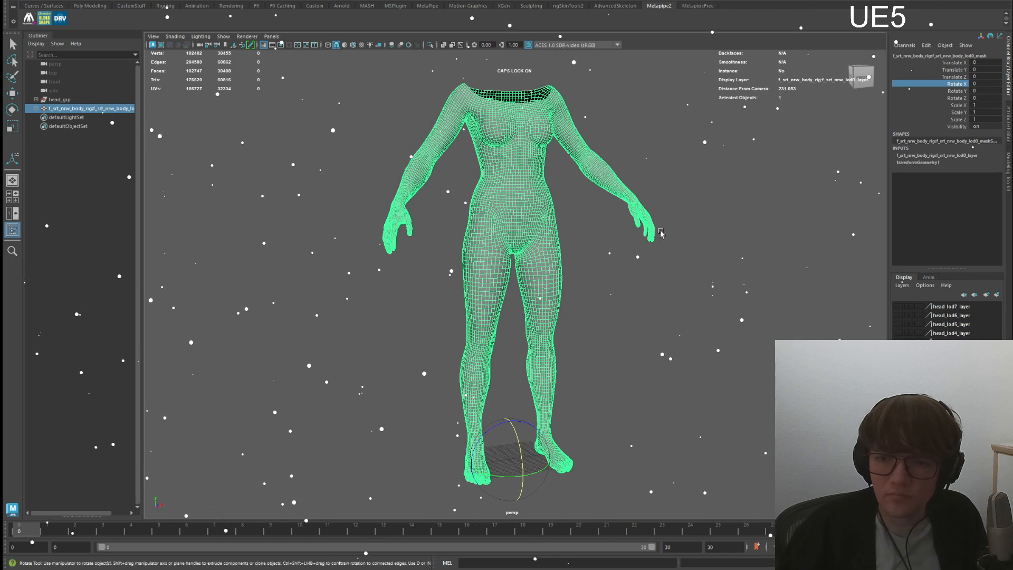
- Generate the body rig for the upright body mesh and the custom head, and clear the selection
left_click_drag(666, 210, 633, 196, "alt")
left_click(607, 137)
middle_click_drag(460, 115, 446, 331, "alt")
left_click(212, 263)
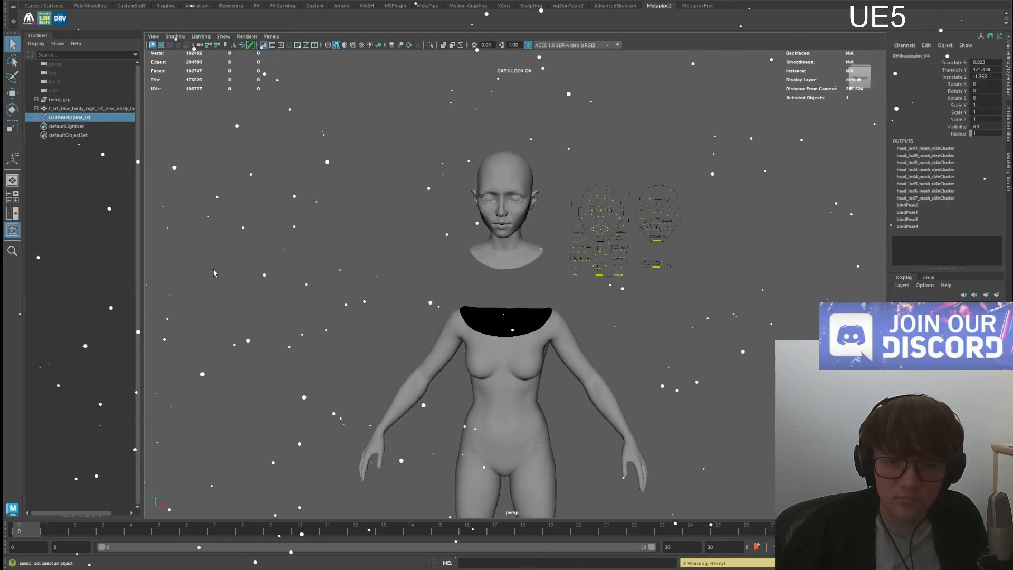
left_click(445, 329)
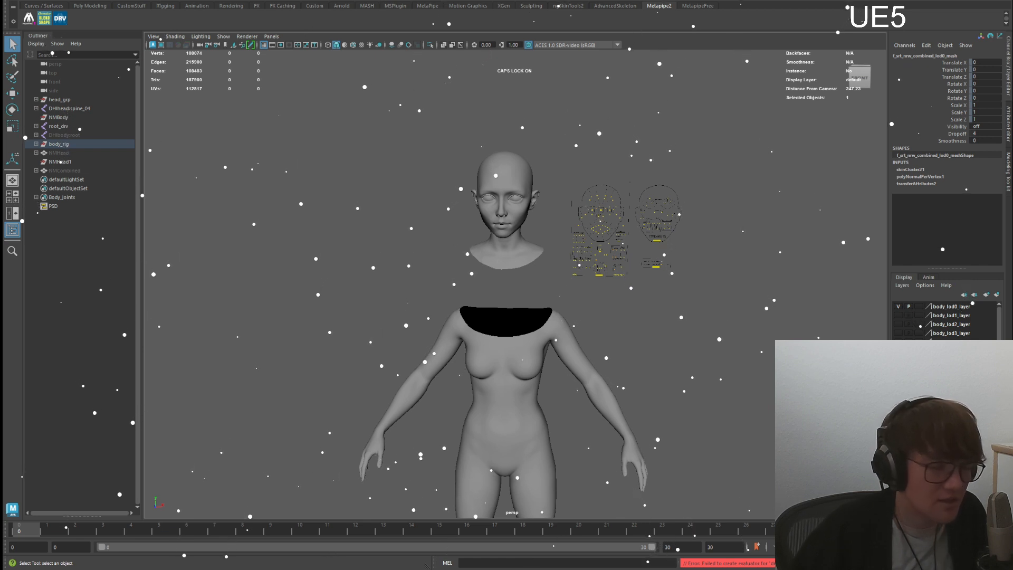
left_click(591, 228)
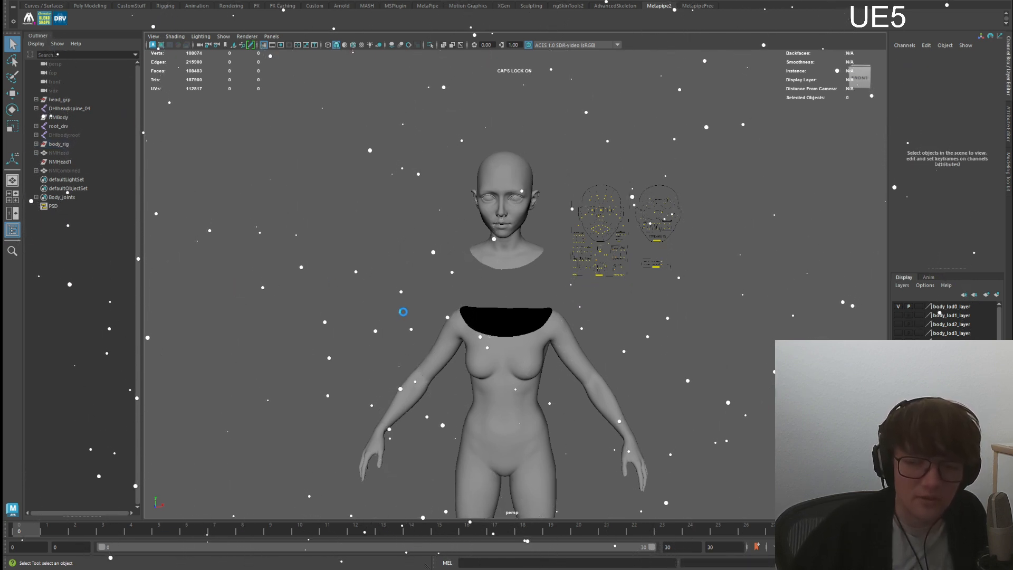
- Examine the head, the face and the gap between neck and body from several angles and distances
left_click_drag(395, 303, 455, 241, "alt")
middle_click_drag(478, 243, 451, 317, "alt")
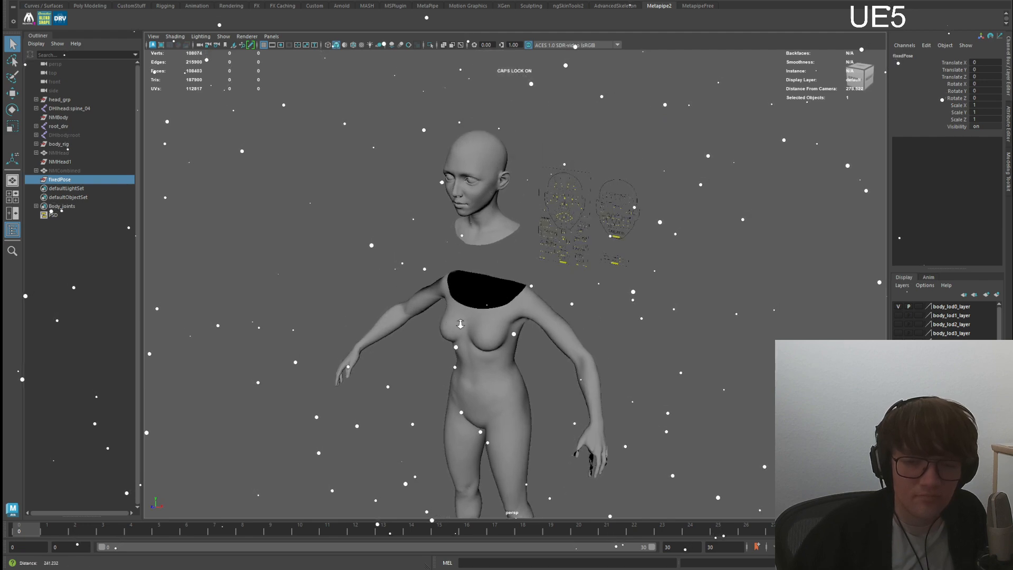
right_click_drag(452, 318, 486, 318, "alt")
middle_click_drag(465, 274, 478, 331, "alt")
right_click_drag(478, 332, 491, 335, "alt")
left_click_drag(491, 335, 525, 372, "alt")
middle_click_drag(491, 237, 515, 338, "alt")
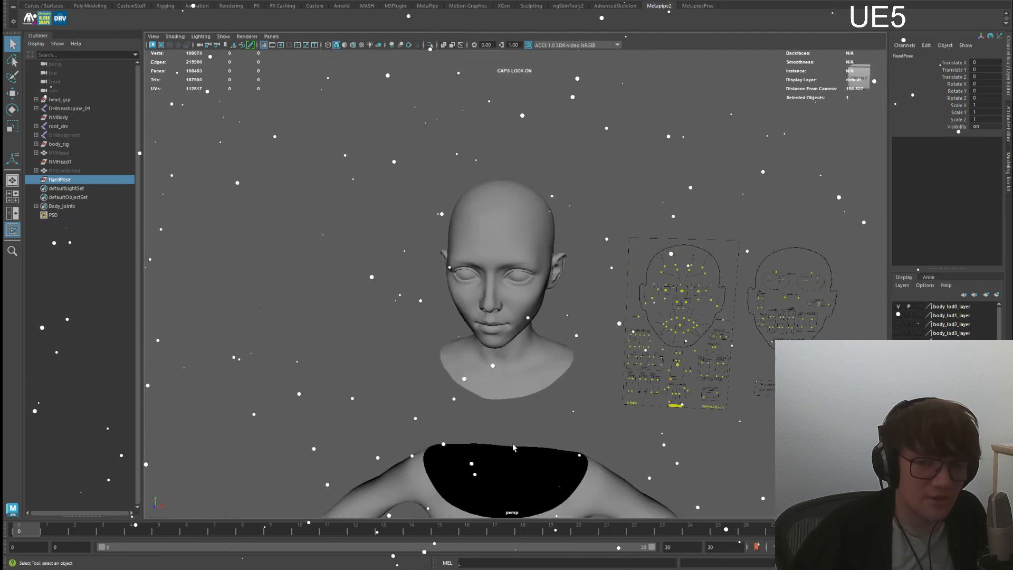
right_click_drag(470, 295, 533, 296, "alt")
left_click_drag(483, 259, 512, 259, "alt")
right_click_drag(509, 258, 551, 257, "alt")
left_click_drag(543, 254, 546, 241, "alt")
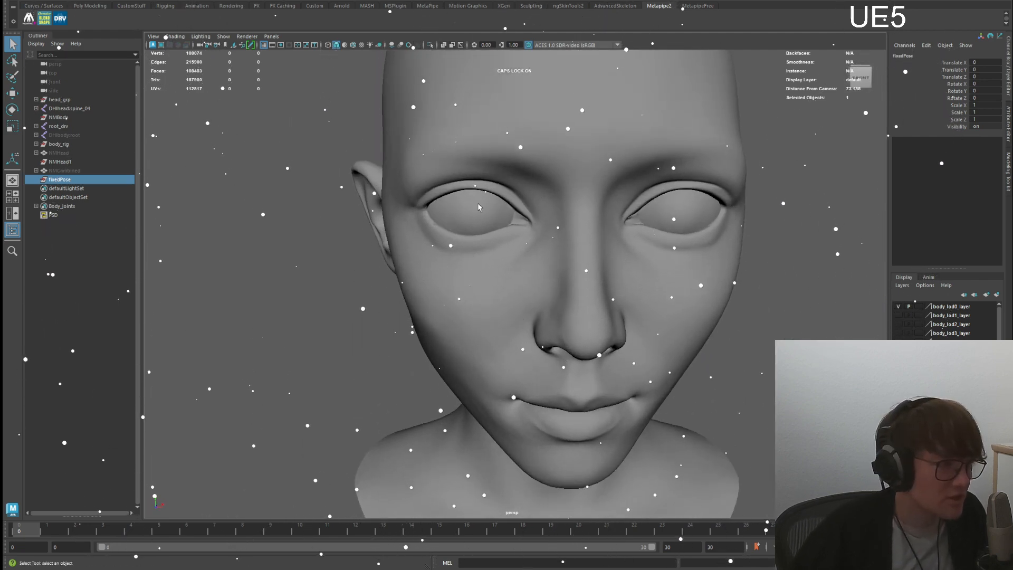
right_click_drag(515, 212, 488, 212, "alt")
left_click_drag(488, 213, 478, 196, "alt")
middle_click_drag(466, 144, 458, 252, "alt")
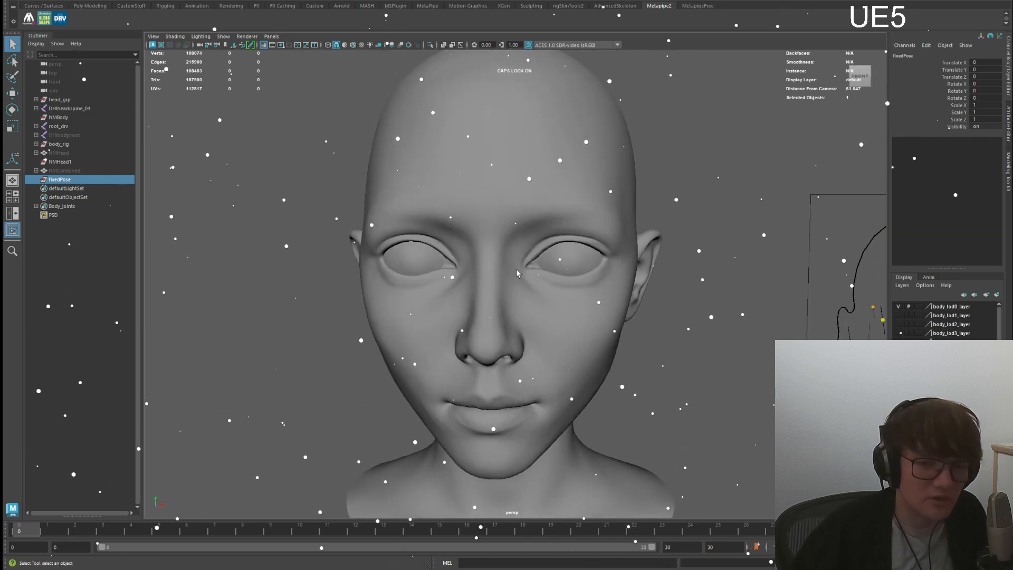
left_click_drag(458, 253, 416, 250, "alt")
right_click_drag(549, 276, 501, 274, "alt")
left_click_drag(461, 246, 501, 240, "alt")
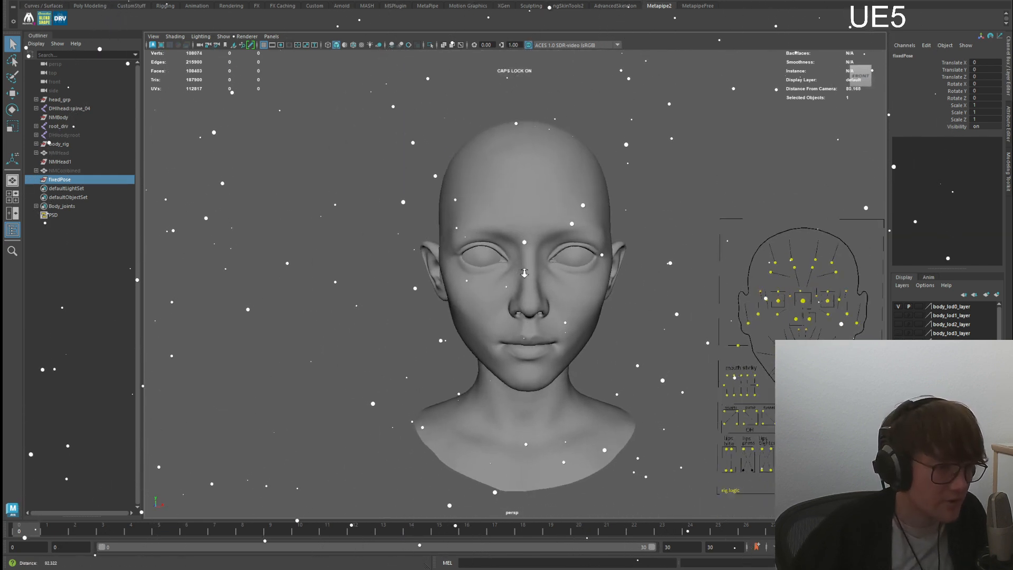
right_click_drag(516, 274, 438, 288, "alt")
middle_click_drag(549, 390, 528, 286, "alt")
right_click_drag(527, 286, 609, 286, "alt")
middle_click_drag(431, 257, 433, 290, "alt")
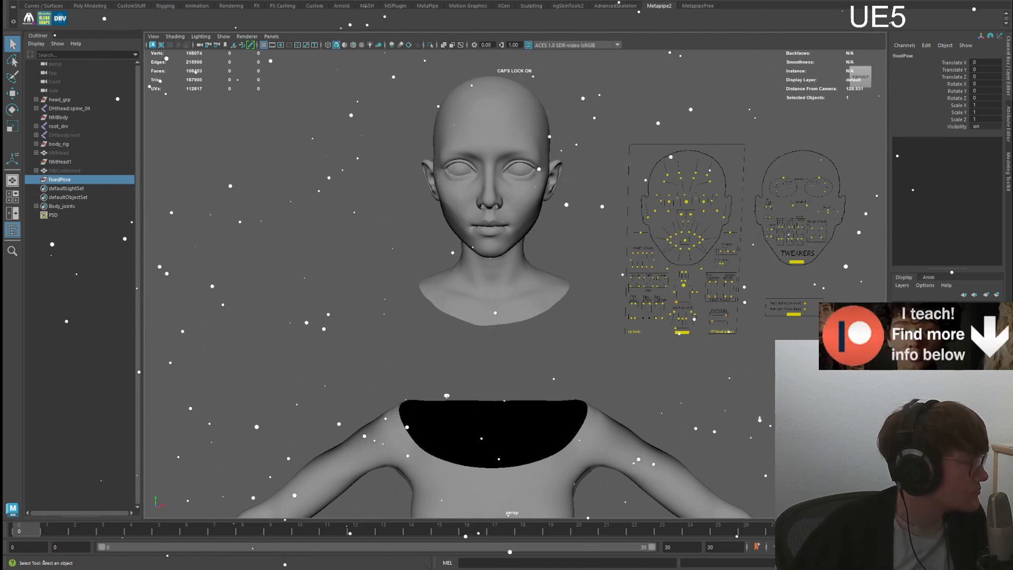
- Unparent head_lod1_grp through head_lod7_grp from the head's geometry_grp and delete them
left_click(78, 109)
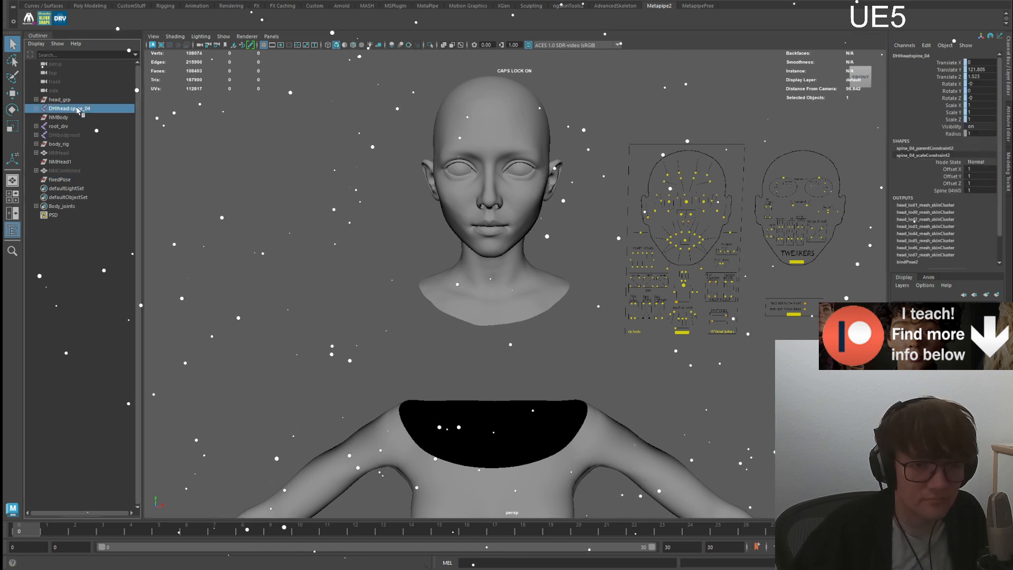
left_click(74, 101)
left_click(36, 100)
left_click(68, 117)
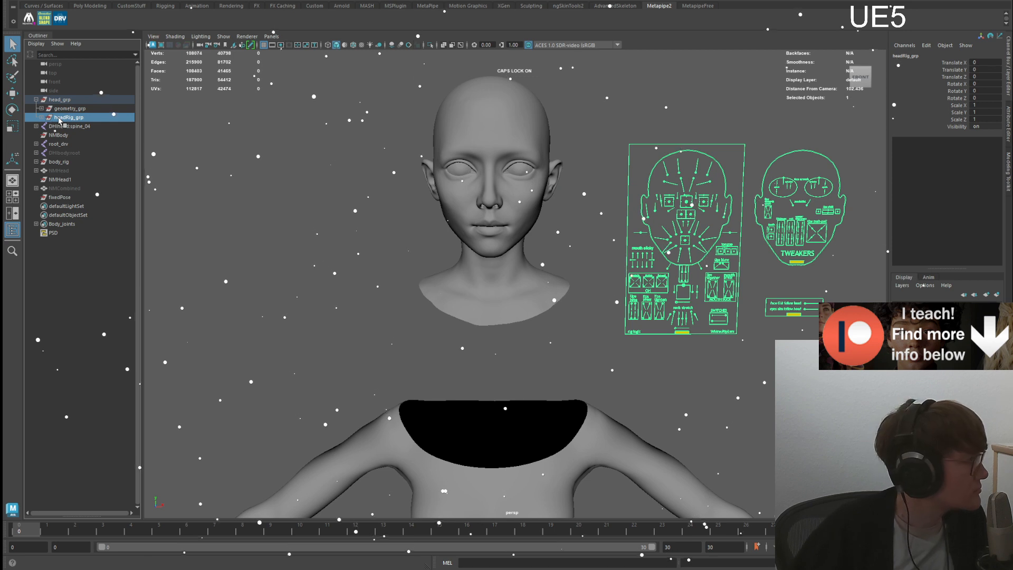
left_click(41, 108)
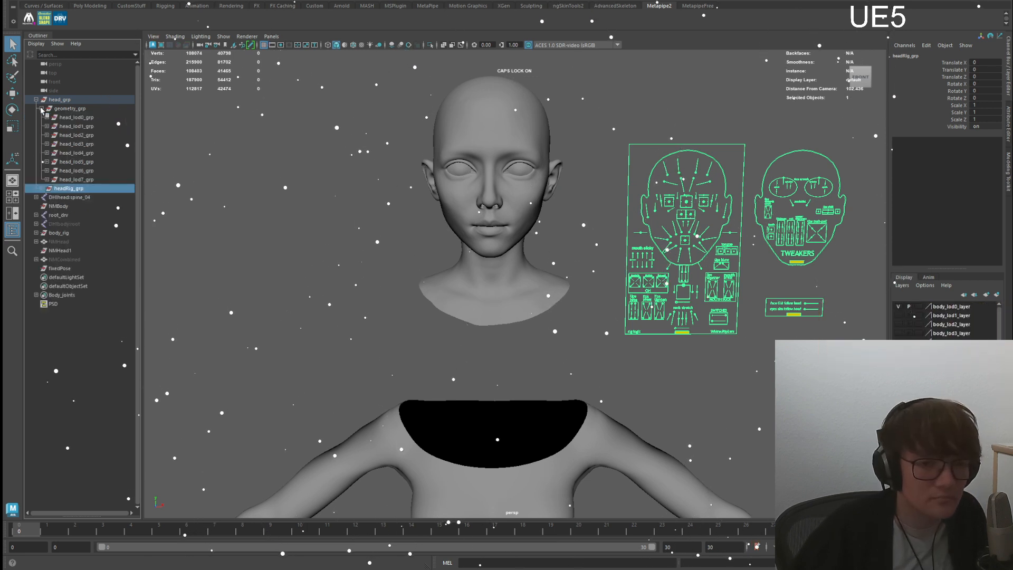
left_click_drag(89, 127, 88, 179)
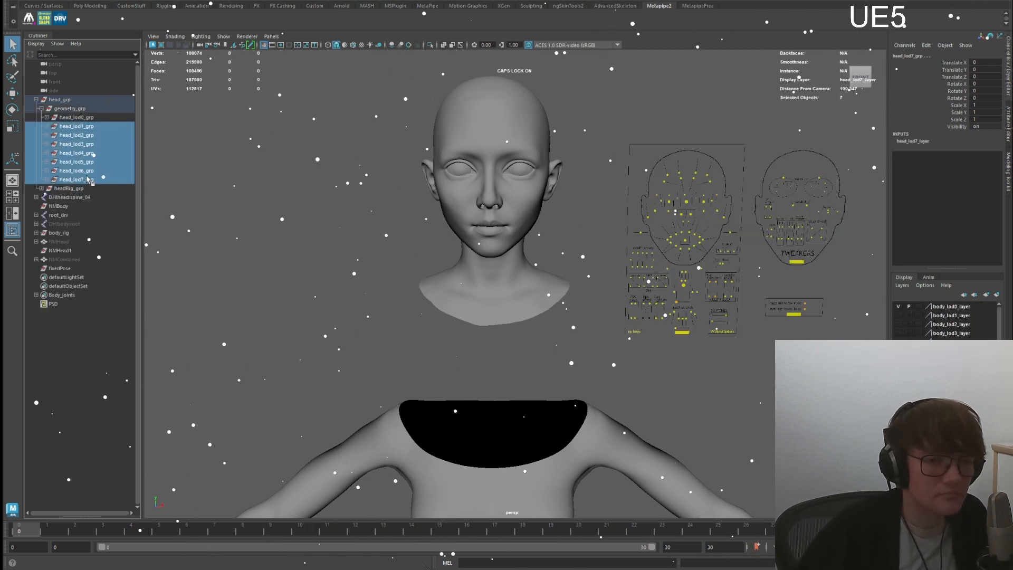
key("shift+p")
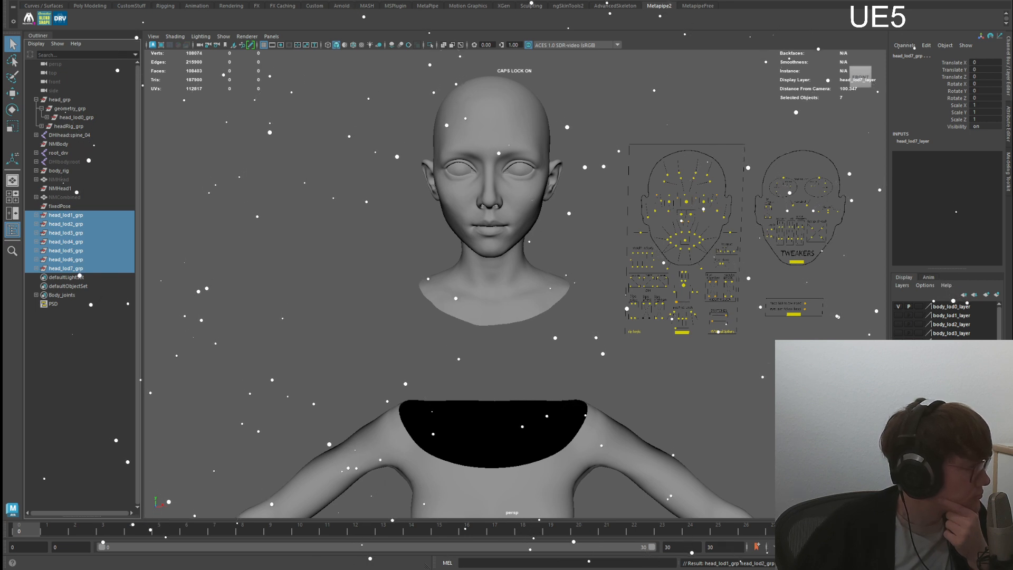
left_click(100, 224)
left_click_drag(93, 216, 84, 269)
key("Delete")
- Delete the three LOD groups that follow body_lod0_grp in body_geometry_grp and save the scene
left_click(66, 197)
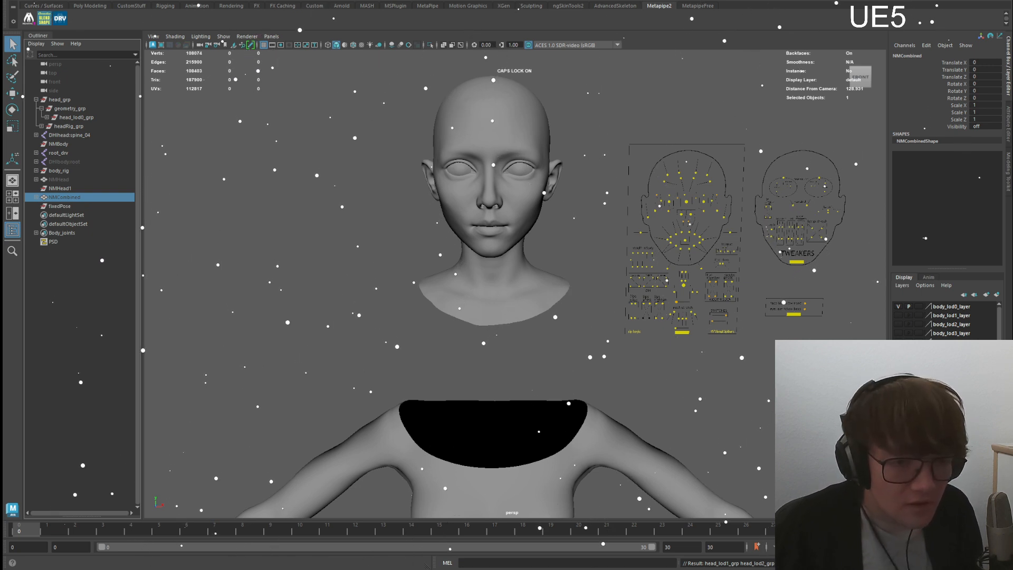
left_click(36, 170)
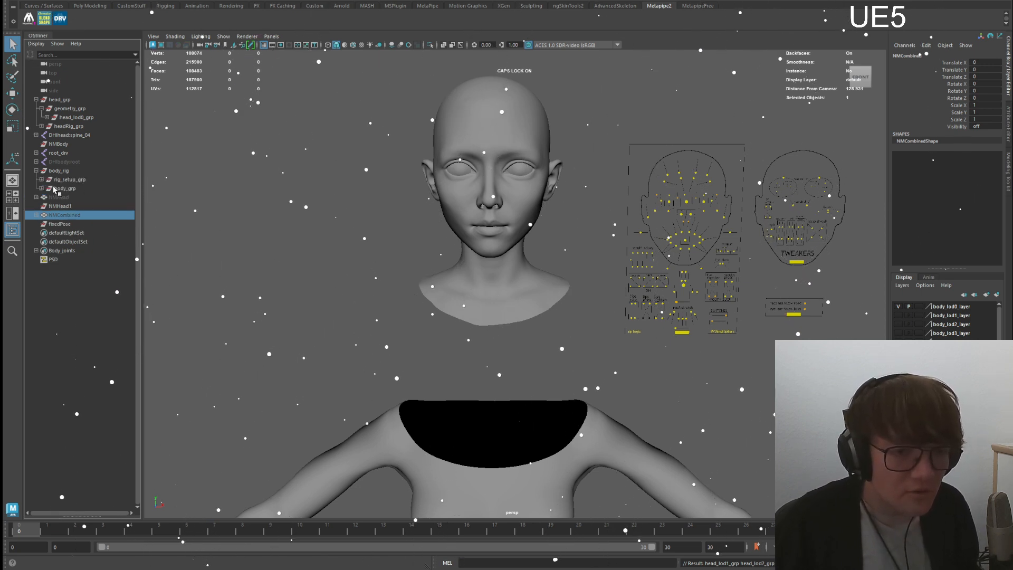
left_click(42, 179)
left_click(42, 180)
left_click(42, 189)
left_click(47, 197)
left_click_drag(82, 216, 89, 224)
left_click(79, 232, "shift")
key("Delete")
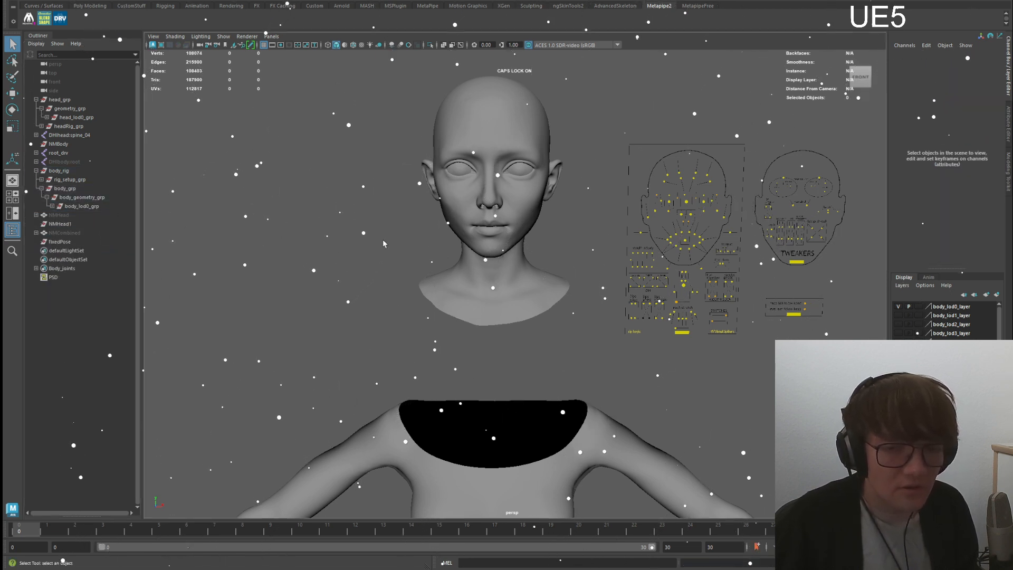
key("ctrl+s")
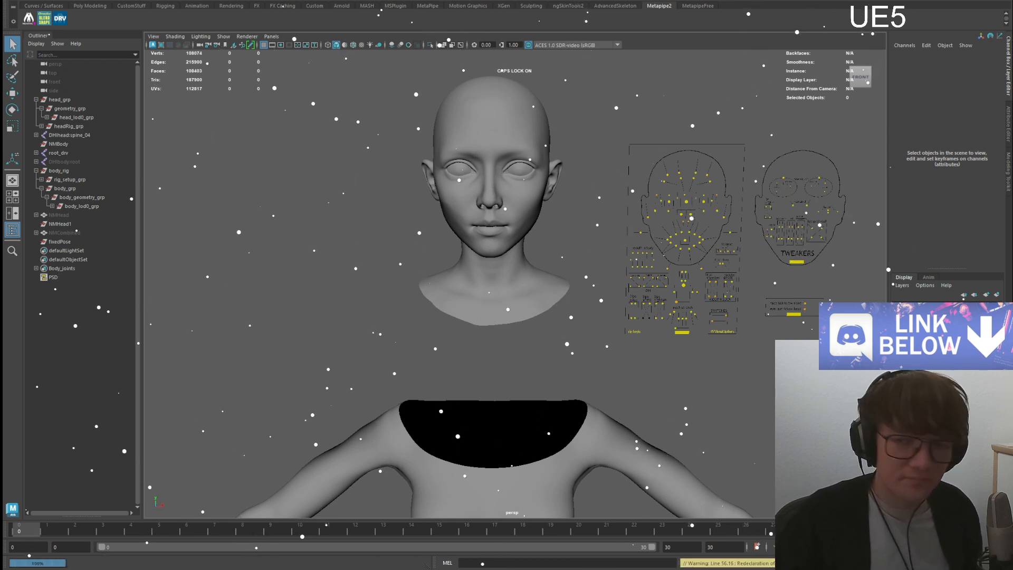
- Undo the deletion of the DHIbody root joint and body_rig, and clear the selection
key("ctrl+z")
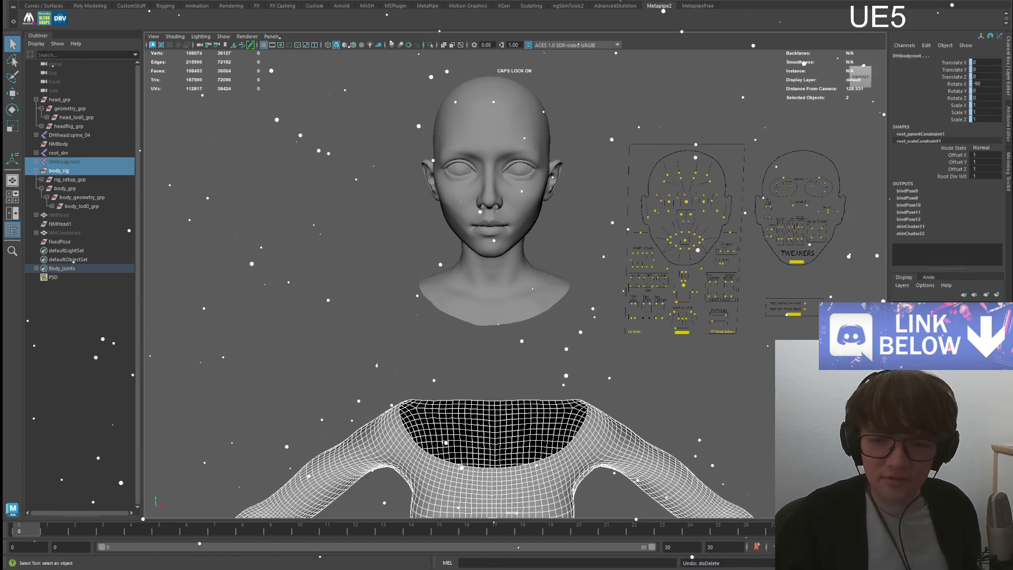
left_click(662, 211)
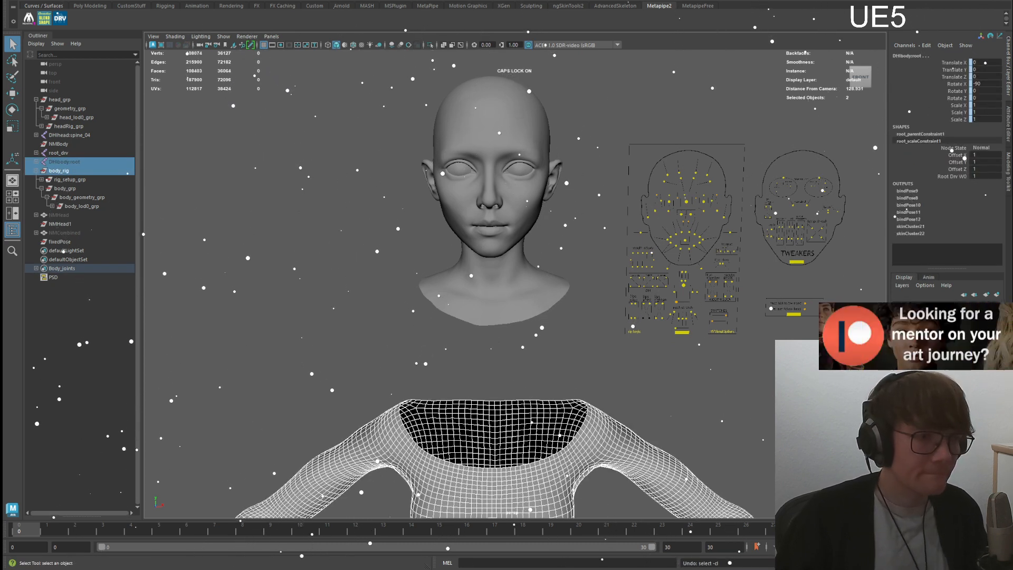
left_click(562, 255)
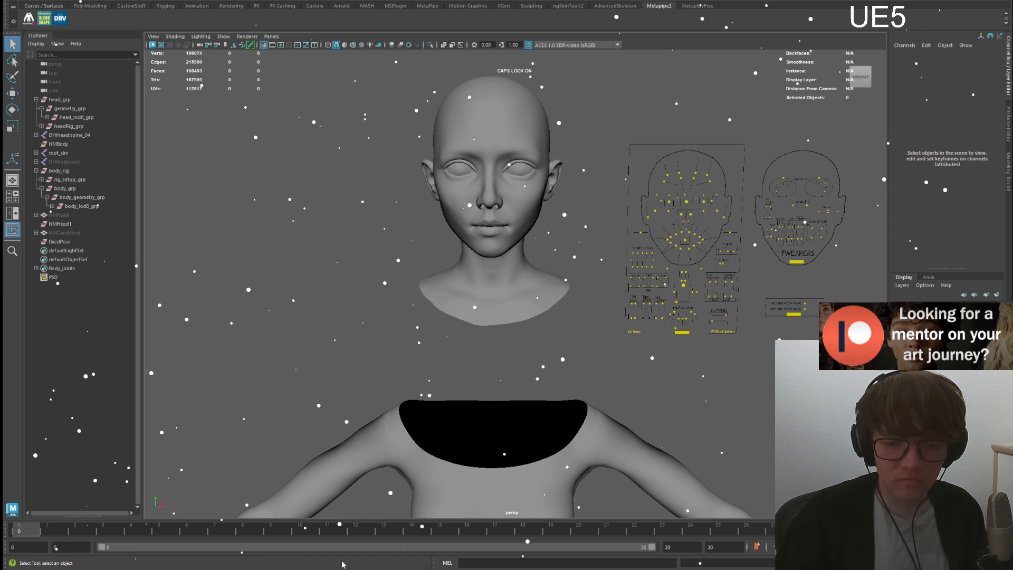
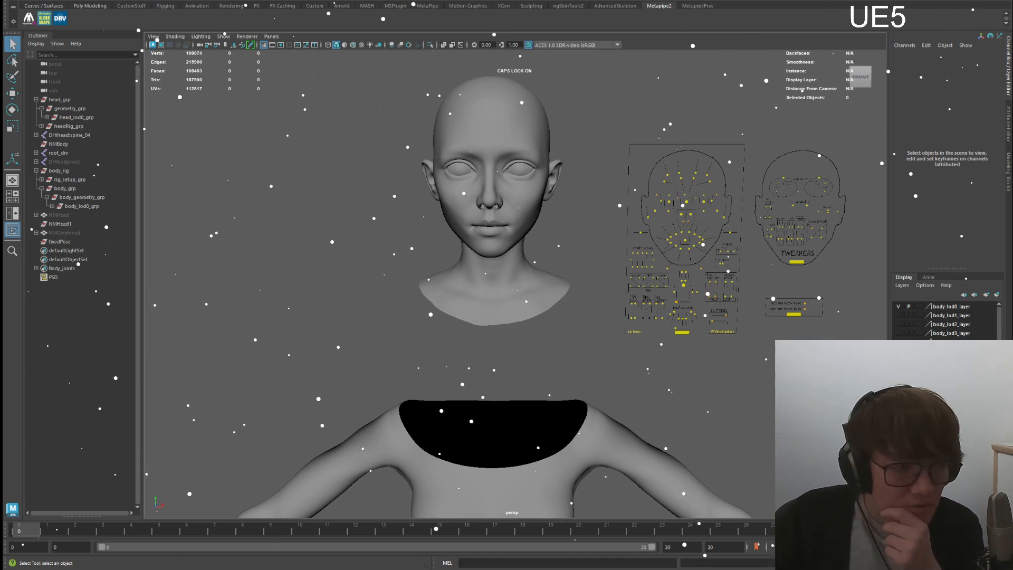
- Switch to the alitahead skeletal mesh in Unreal Editor and assign Face_PostProcess_AnimBP as its Post Process Anim Blueprint
key("alt+Tab")
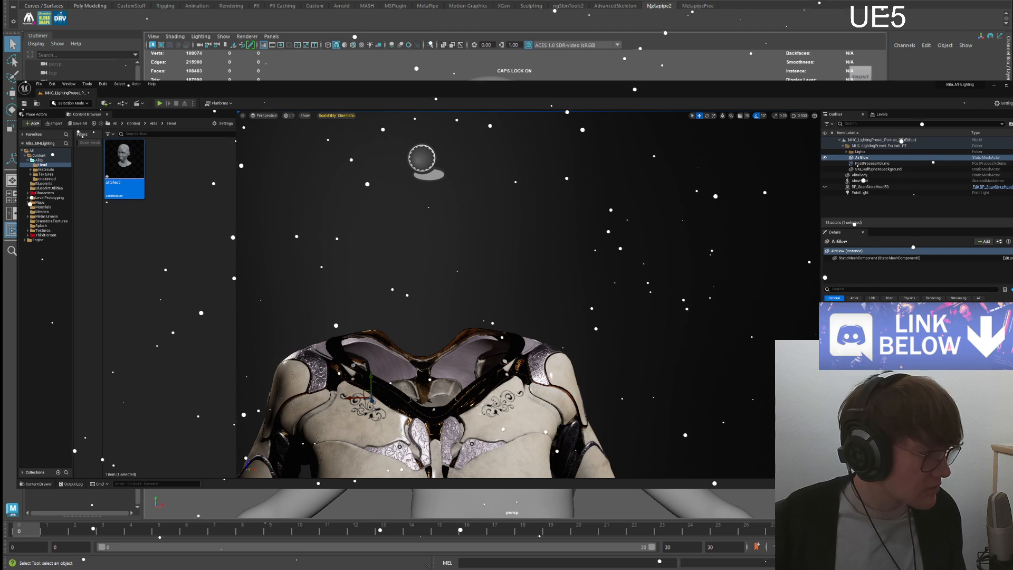
key("alt+Tab")
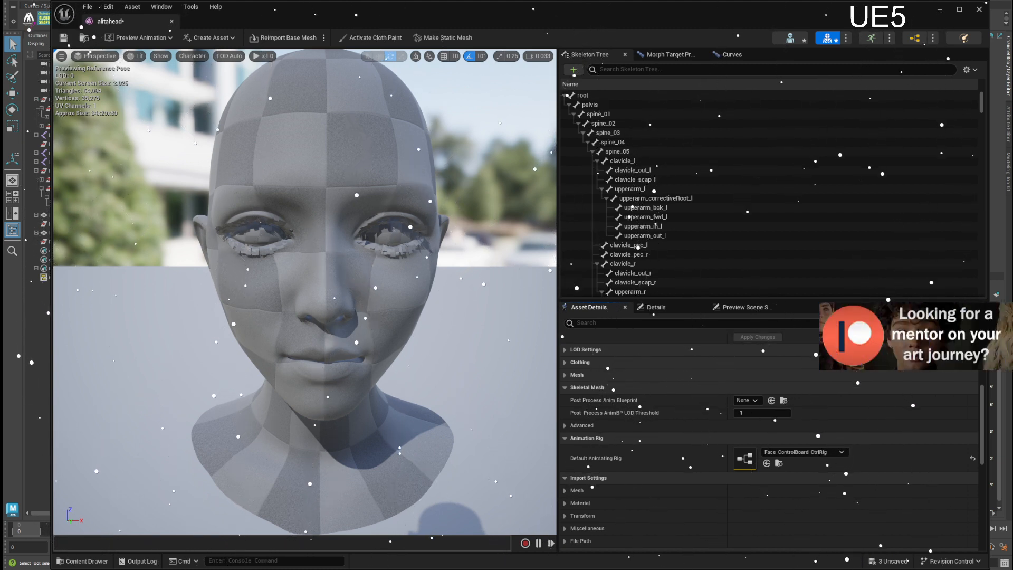
scroll(765, 433, "down", 2)
scroll(765, 432, "down", 3)
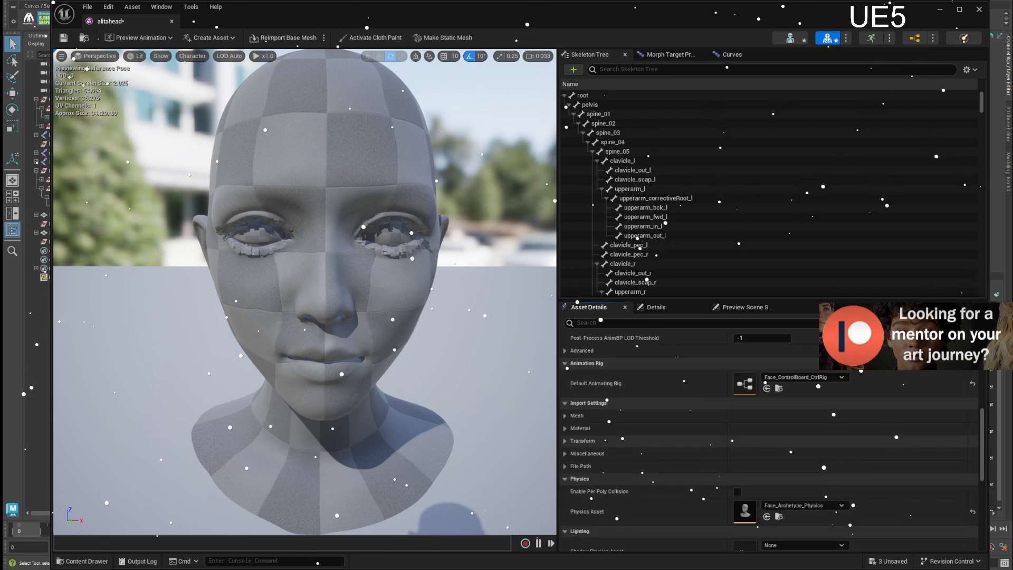
scroll(766, 433, "up", 2)
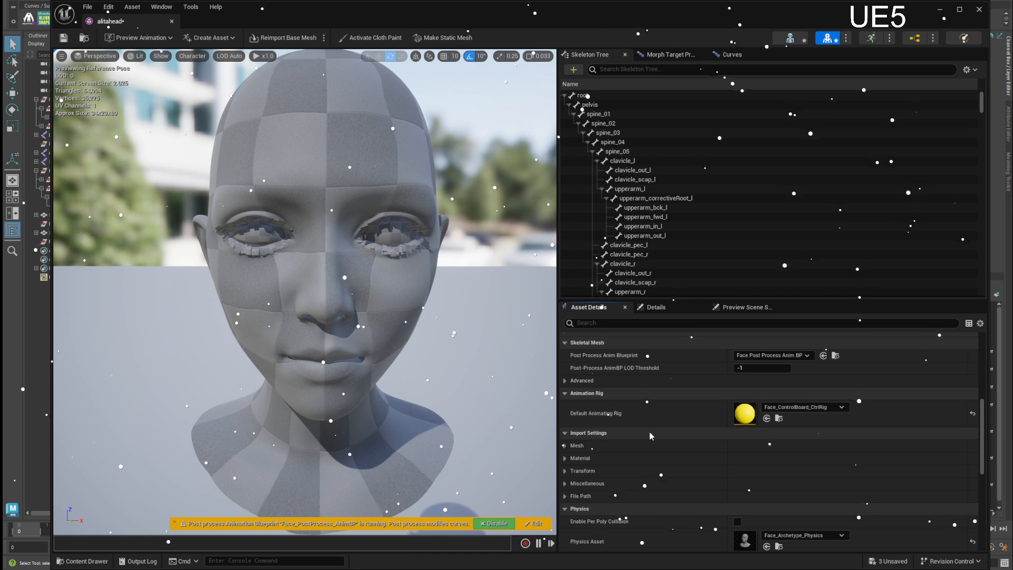
scroll(655, 393, "up", 3)
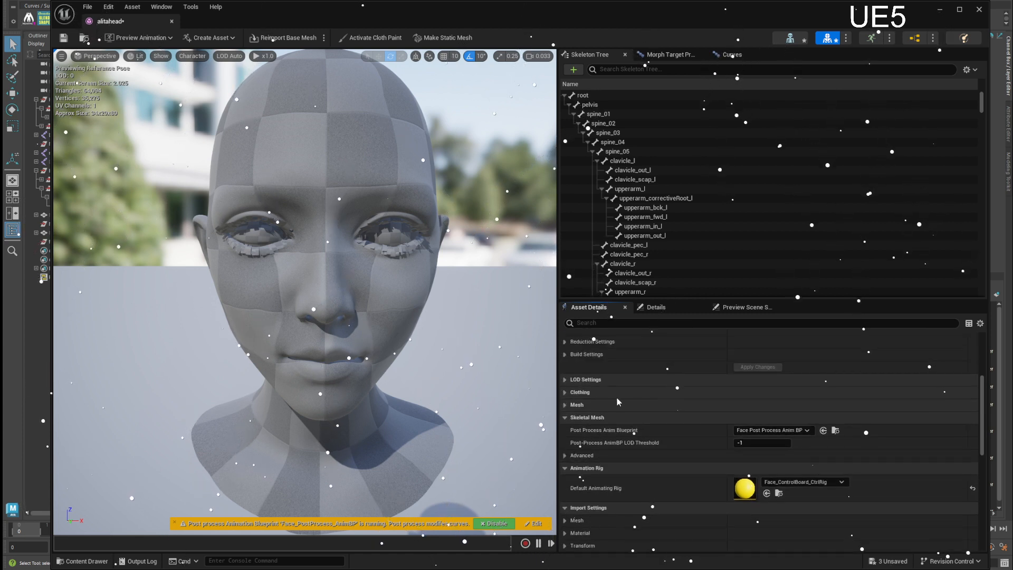
- Expand the Asset User Data in alitahead's advanced Skeletal Mesh settings and add a second array element
left_click(586, 455)
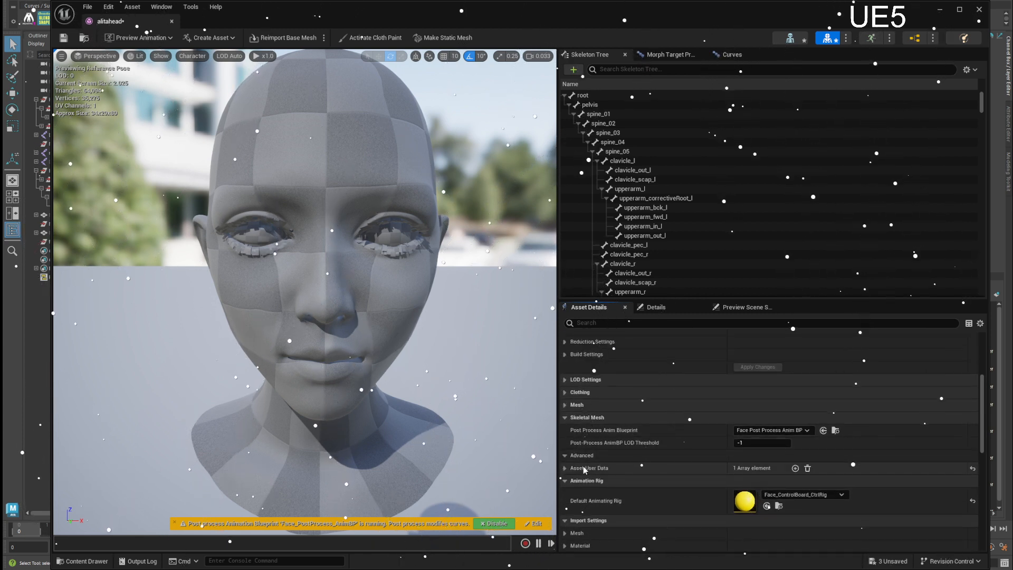
left_click(566, 468)
scroll(610, 453, "down", 2)
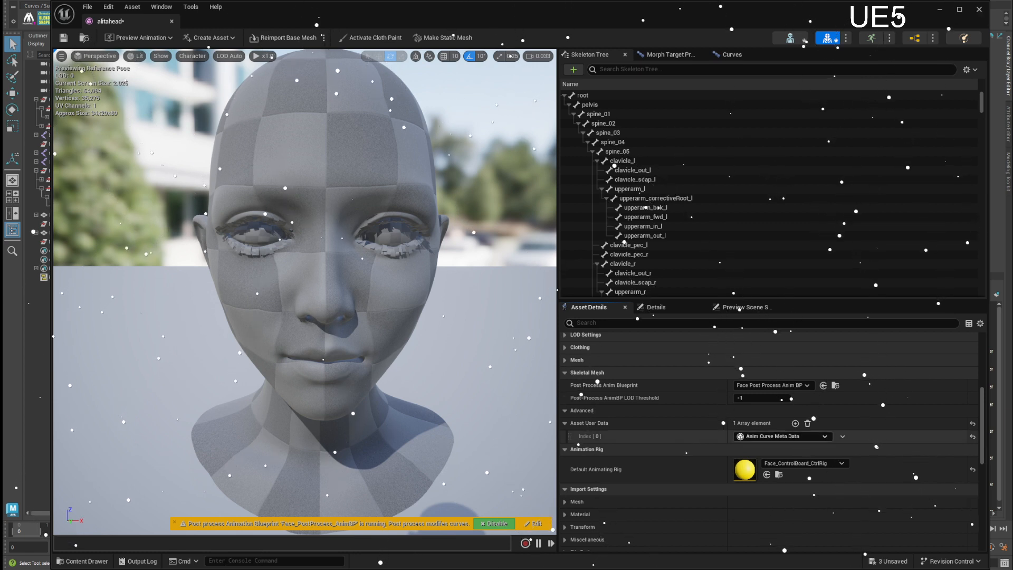
scroll(799, 438, "down", 1)
left_click(796, 410)
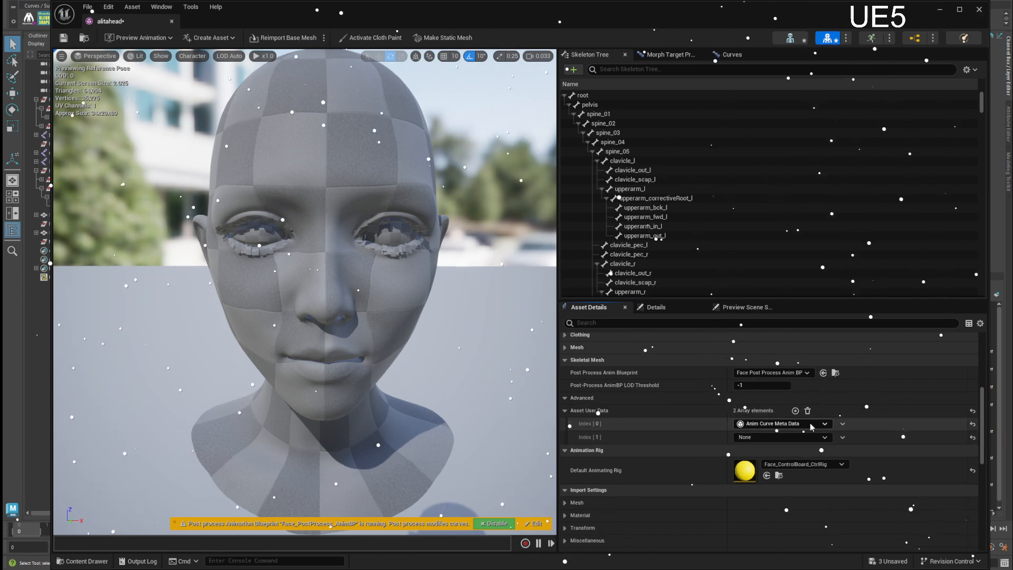
left_click(778, 427)
left_click(776, 443)
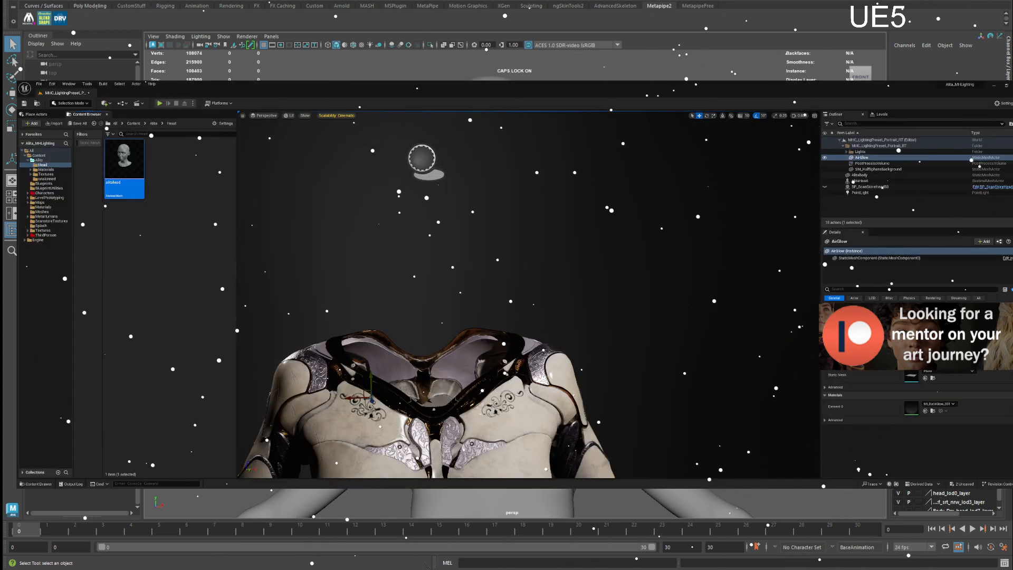
left_click(169, 295)
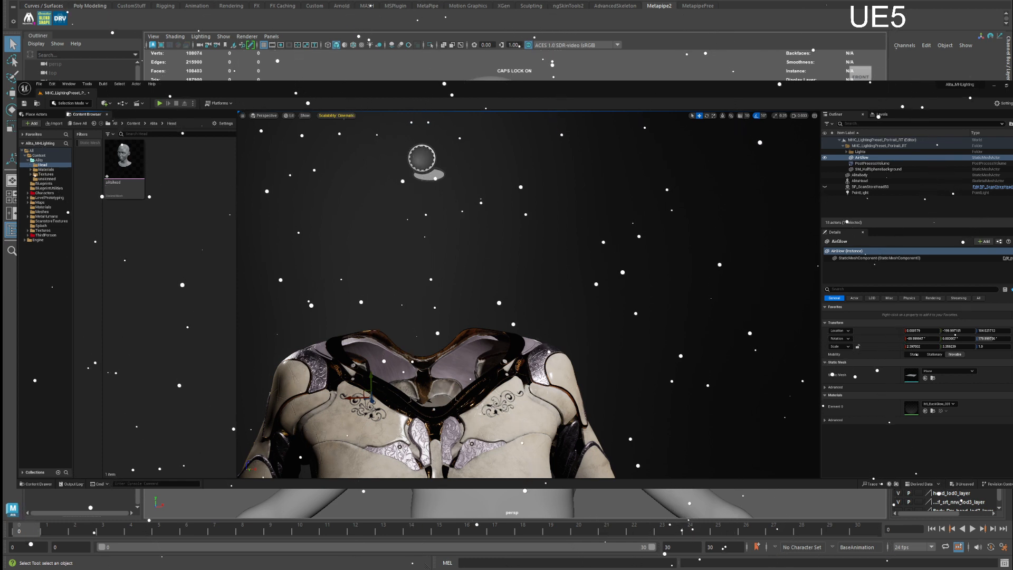
left_click(124, 164)
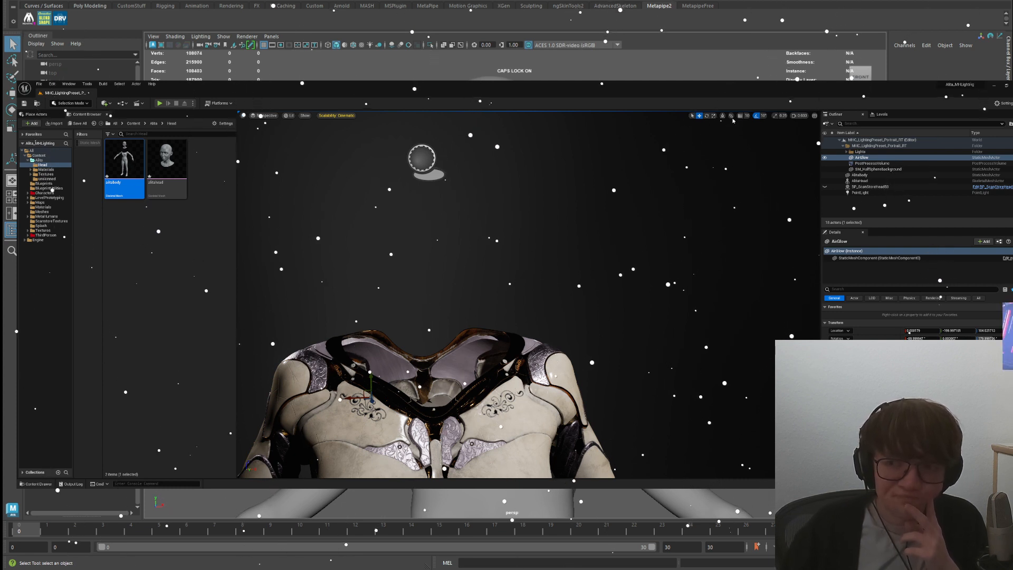
left_click(178, 172)
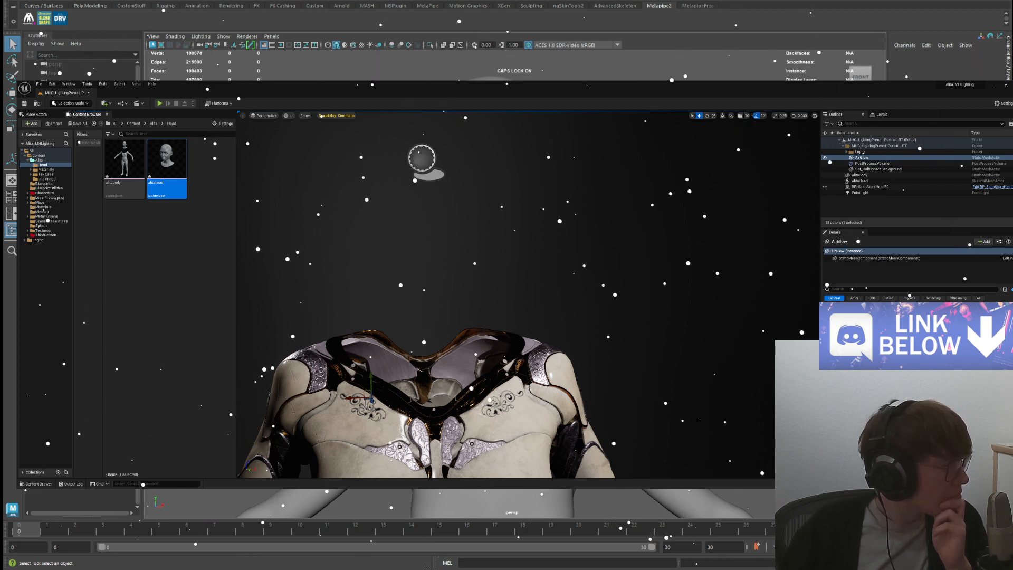
left_click(153, 123)
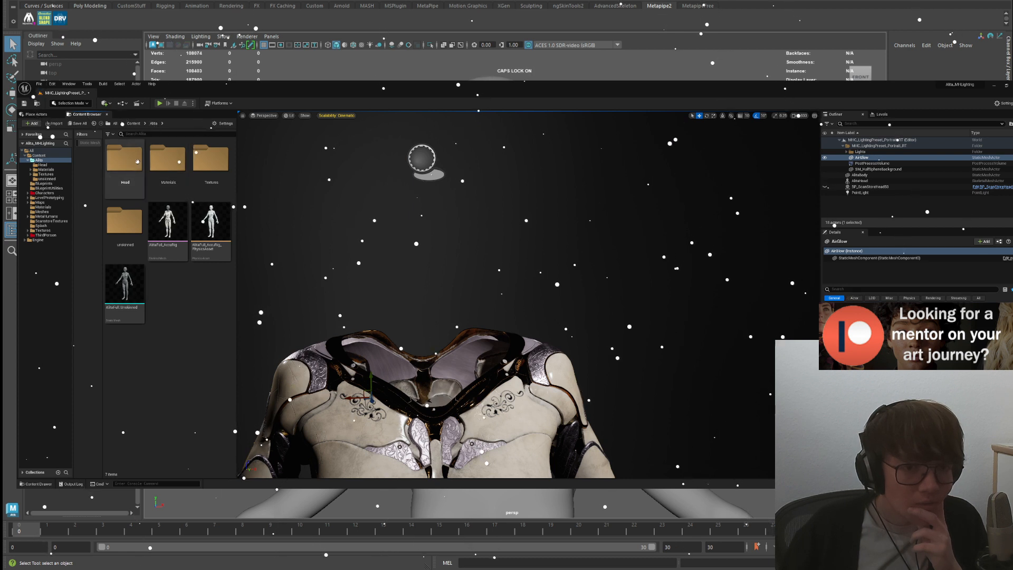
double_click(125, 158)
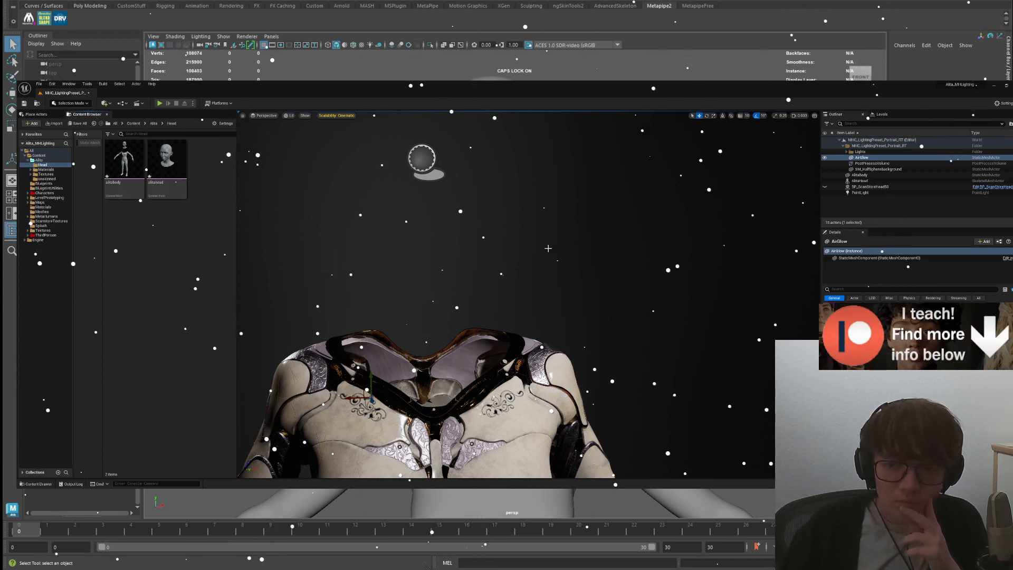
- Place the alitahead skeletal mesh from the Alita Head folder in the level and reset its location to the origin
left_click(154, 174)
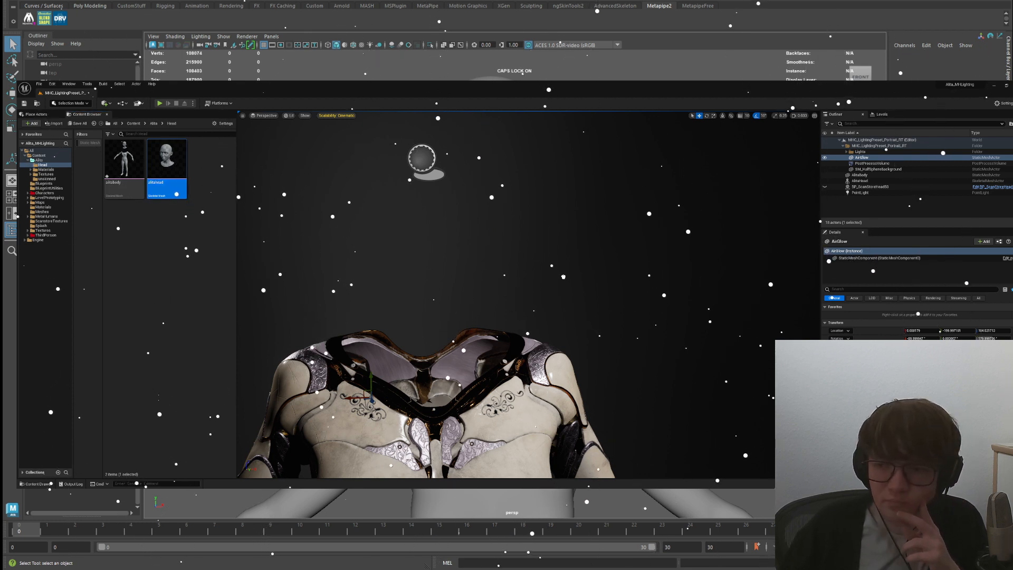
left_click_drag(167, 158, 903, 215)
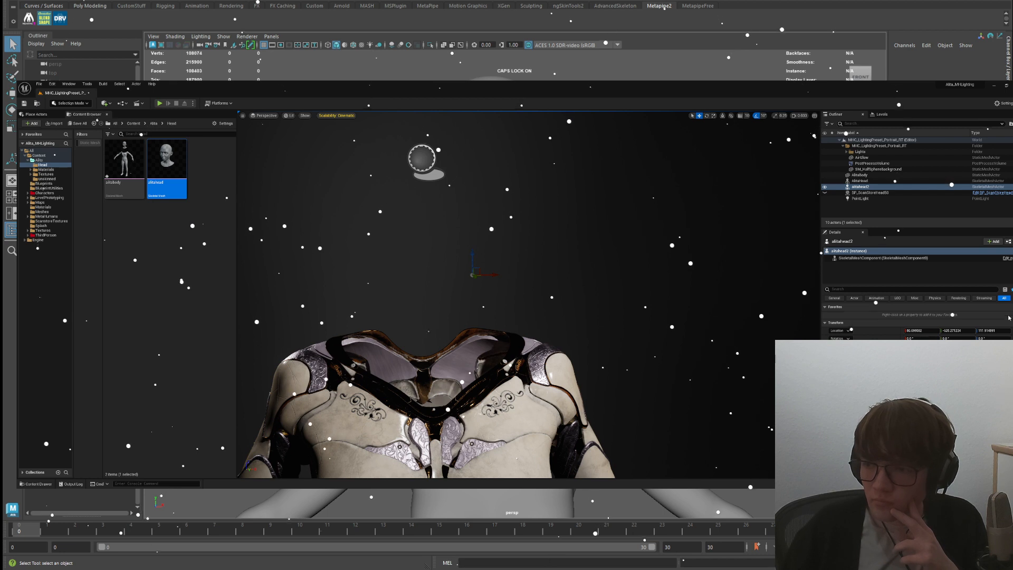
left_click(1011, 331)
- Hide the original Alita head and body actors in the level, leaving the newly placed alitahead2 in view
middle_click_drag(475, 300, 578, 286)
left_click(825, 181)
left_click(825, 175)
- Apply the Alita_Skin material from Alita's Materials/Head folder to the face of the placed head
left_click(169, 160)
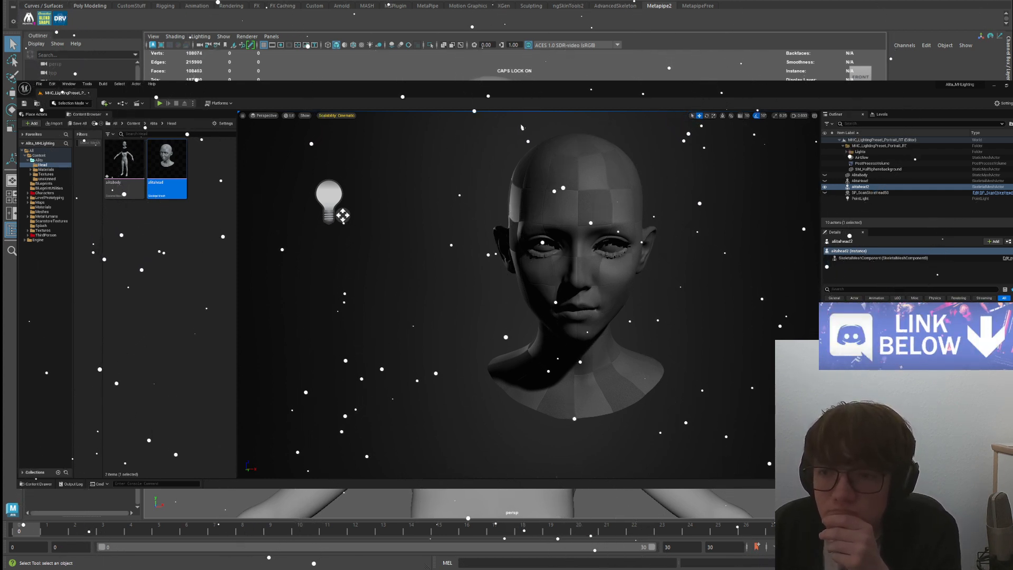
left_click(153, 123)
double_click(163, 160)
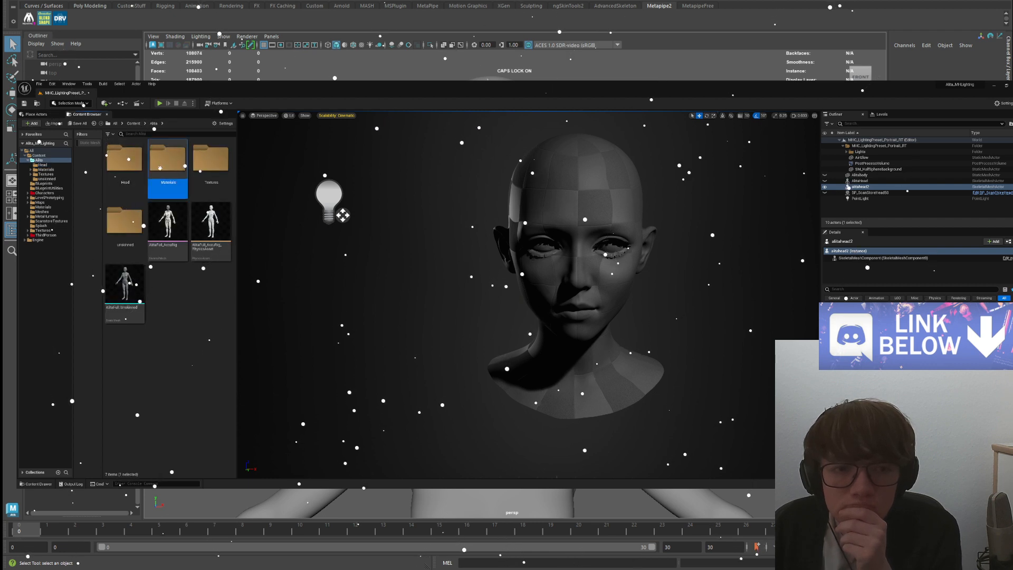
double_click(167, 159)
left_click(127, 174)
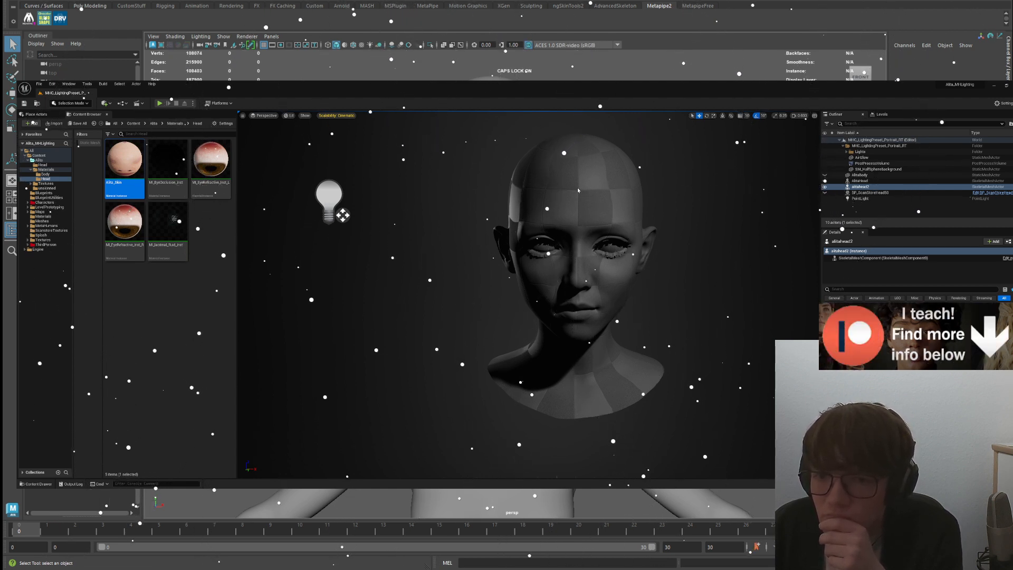
left_click_drag(126, 170, 598, 225)
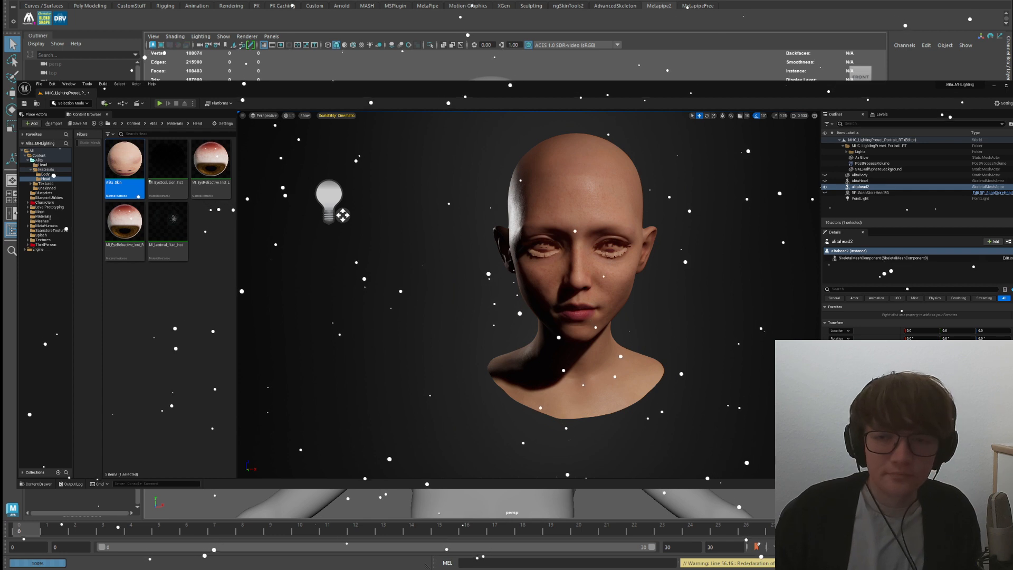
- Undo the last deletion on the DHIbody rig in Maya and clear the selection
key("ctrl+z")
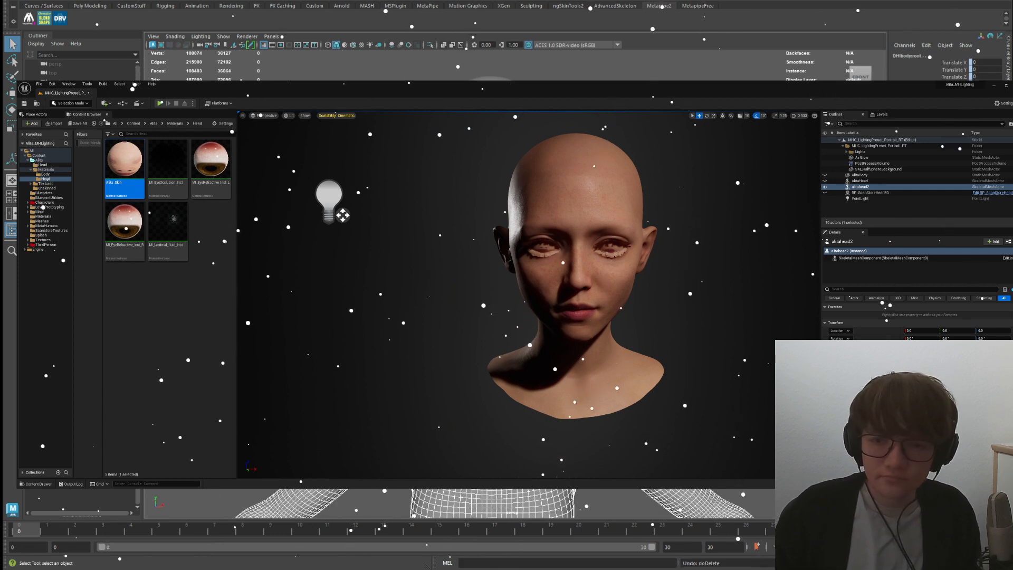
left_click(739, 221)
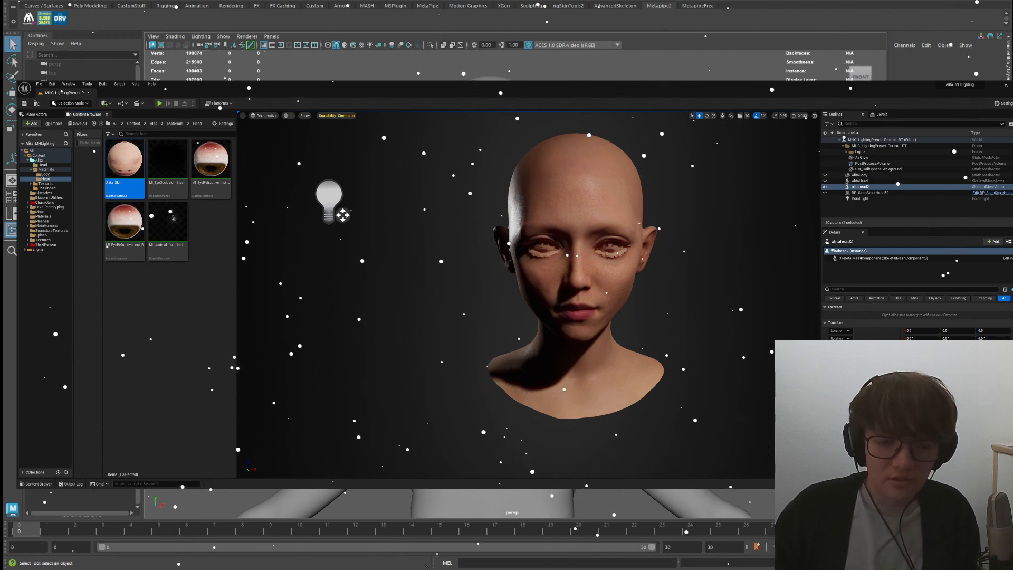
- Locate the placed head's alitahead asset in Unreal Editor's Content Browser and select it
left_click(168, 327)
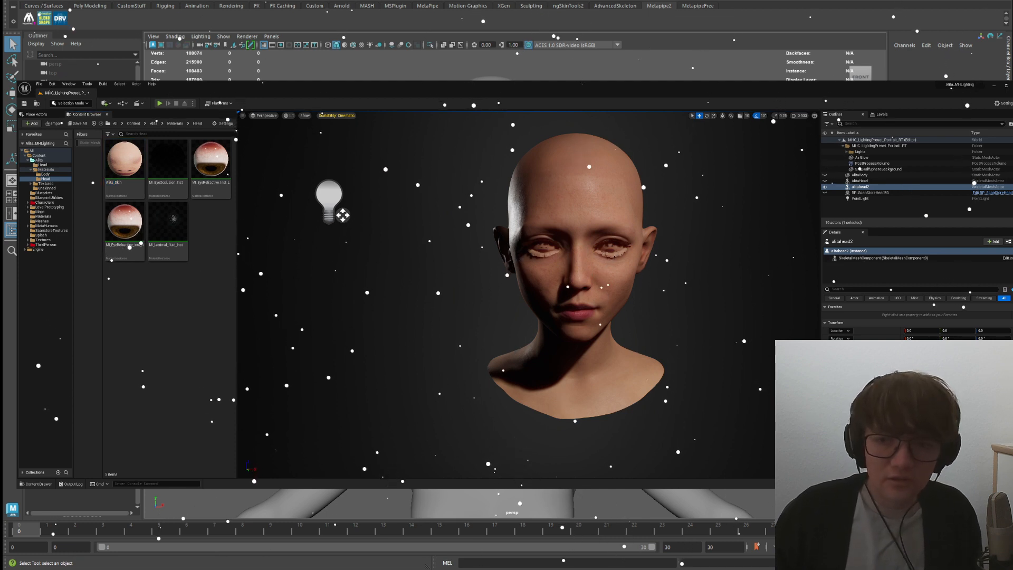
key("ctrl+b")
left_click(184, 265)
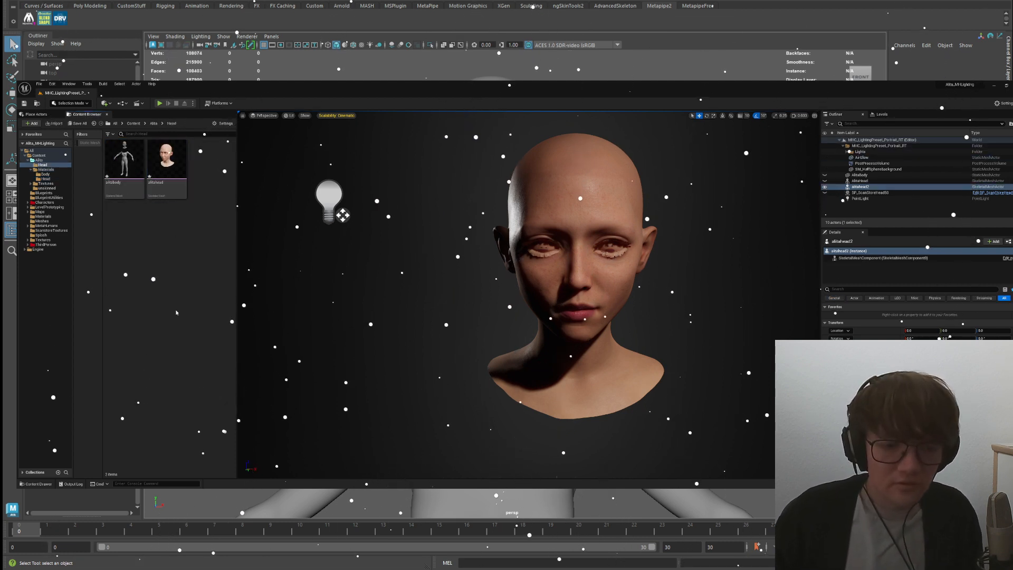
left_click(167, 164)
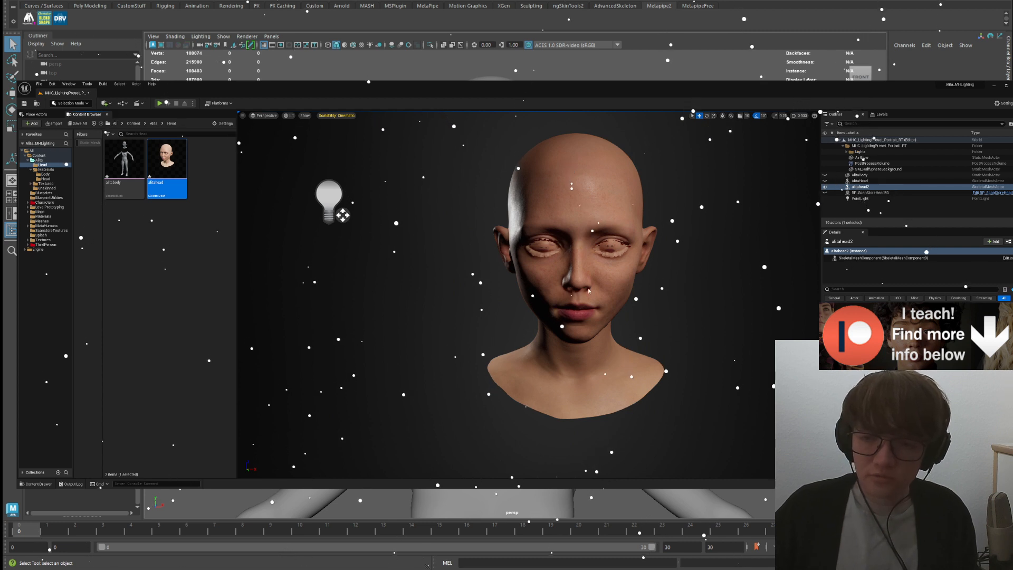
right_click_drag(567, 255, 600, 244)
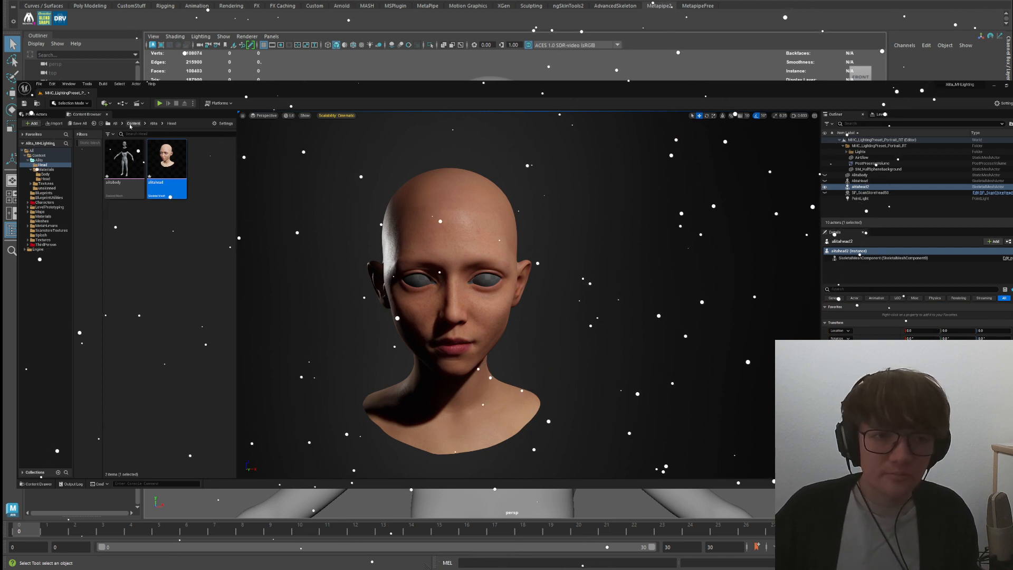
- Look through Alita's head materials and the MetaHumans Common Materials folder for a teeth material, and select M_Teeth
left_click(153, 124)
double_click(153, 161)
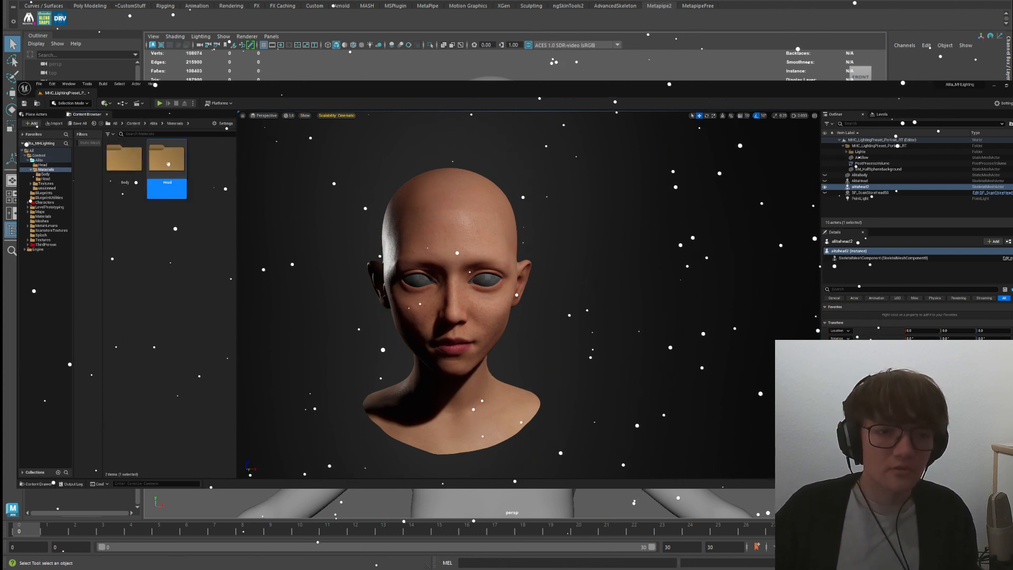
double_click(153, 164)
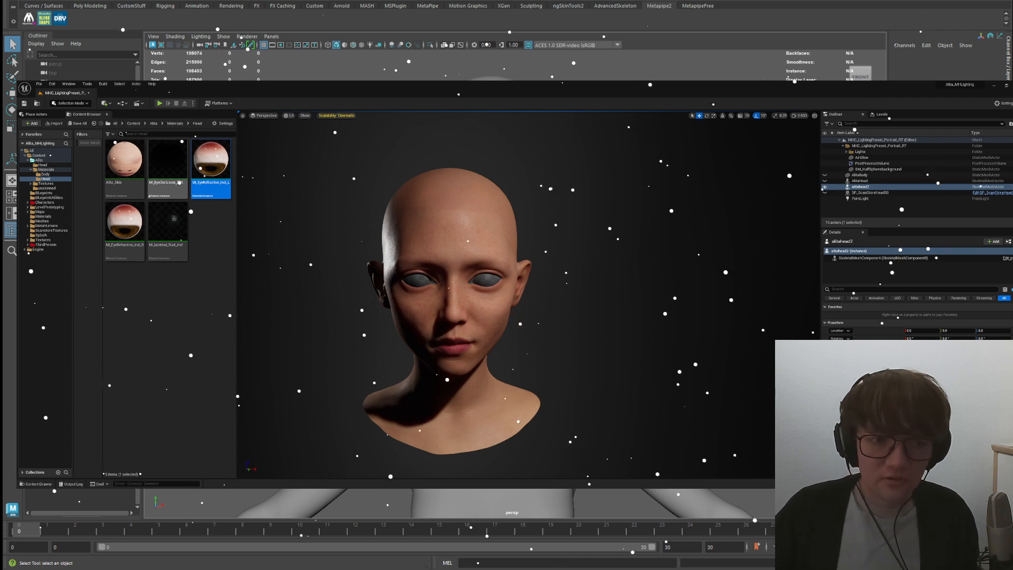
left_click(47, 217)
left_click(44, 221)
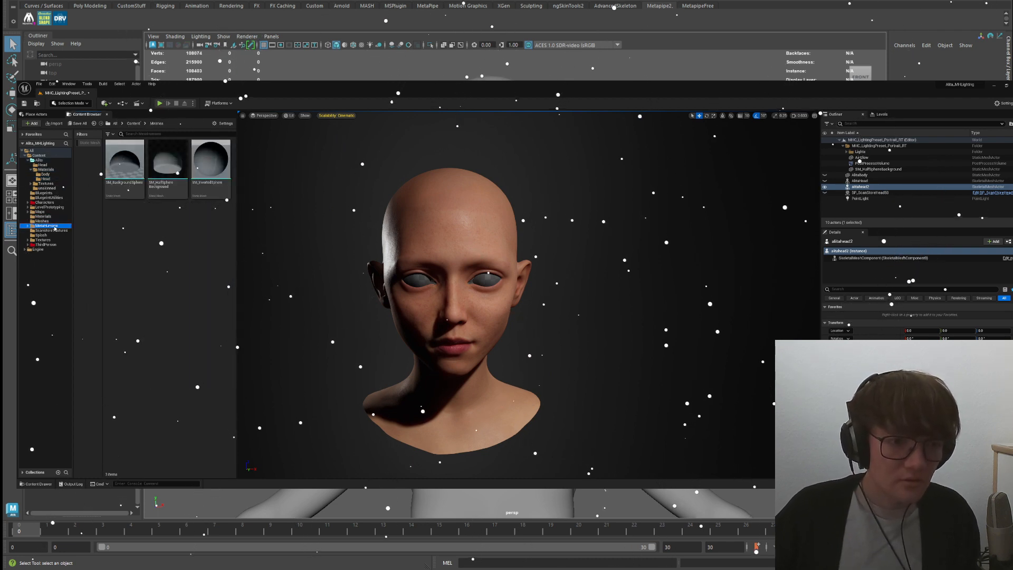
left_click(47, 225)
left_click(121, 163)
double_click(121, 163)
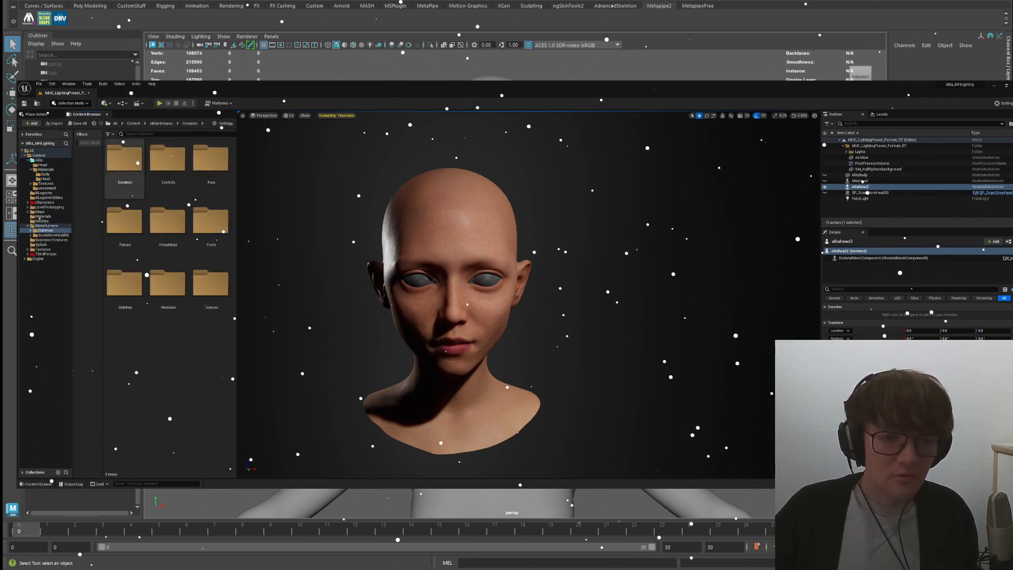
double_click(168, 285)
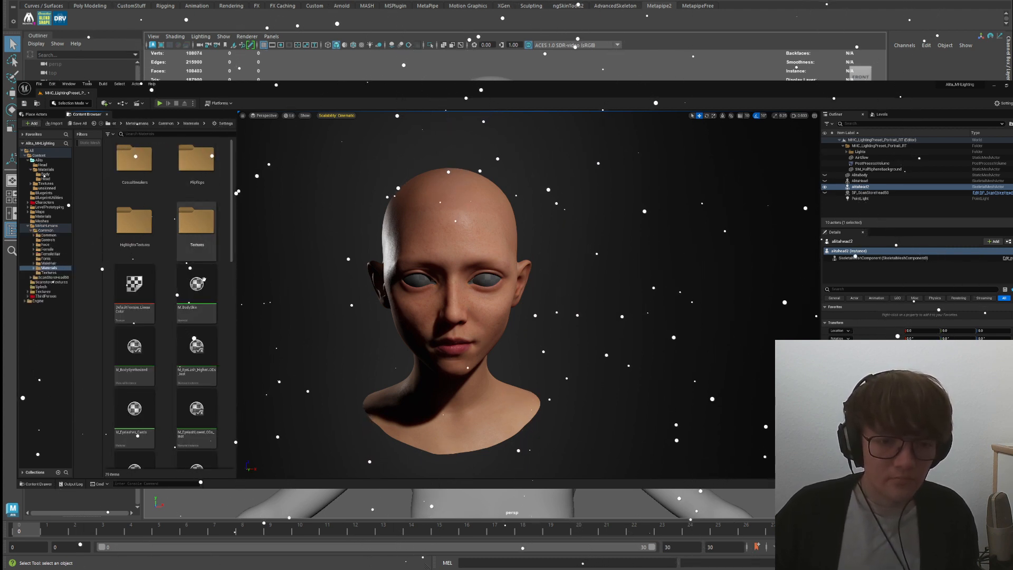
scroll(209, 271, "down", 1)
scroll(211, 264, "down", 6)
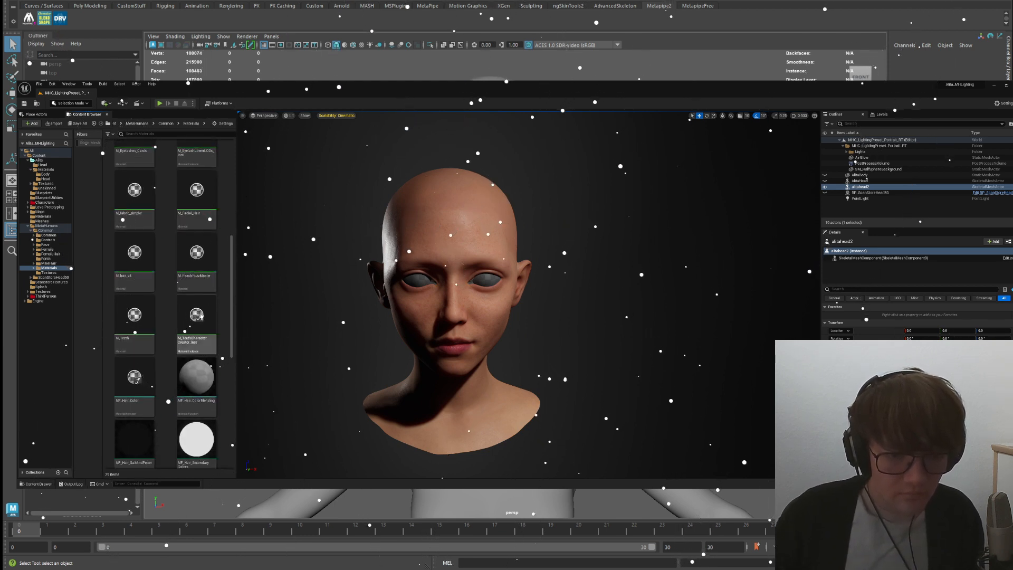
left_click(134, 317)
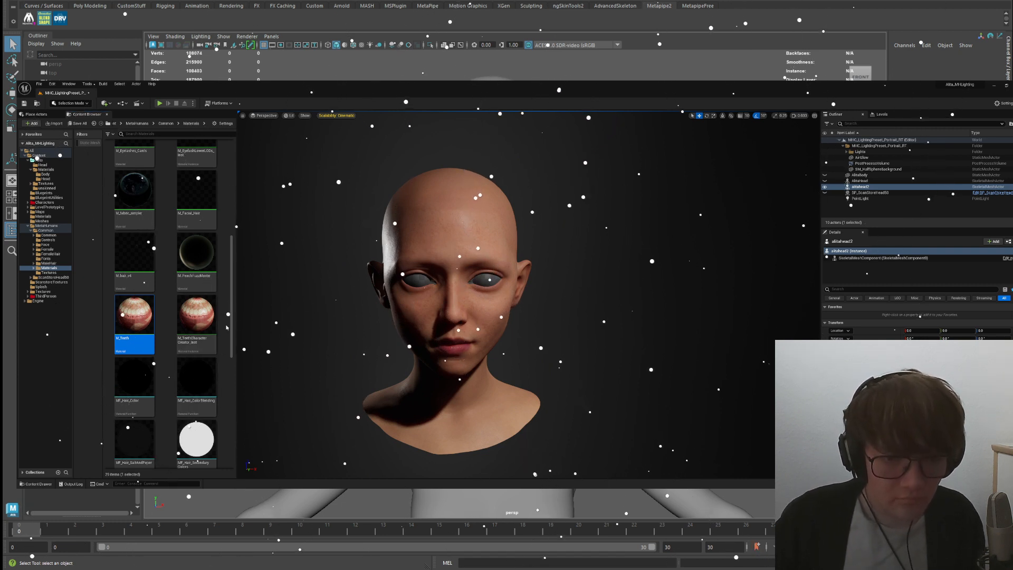
scroll(195, 307, "up", 1)
scroll(196, 307, "up", 3)
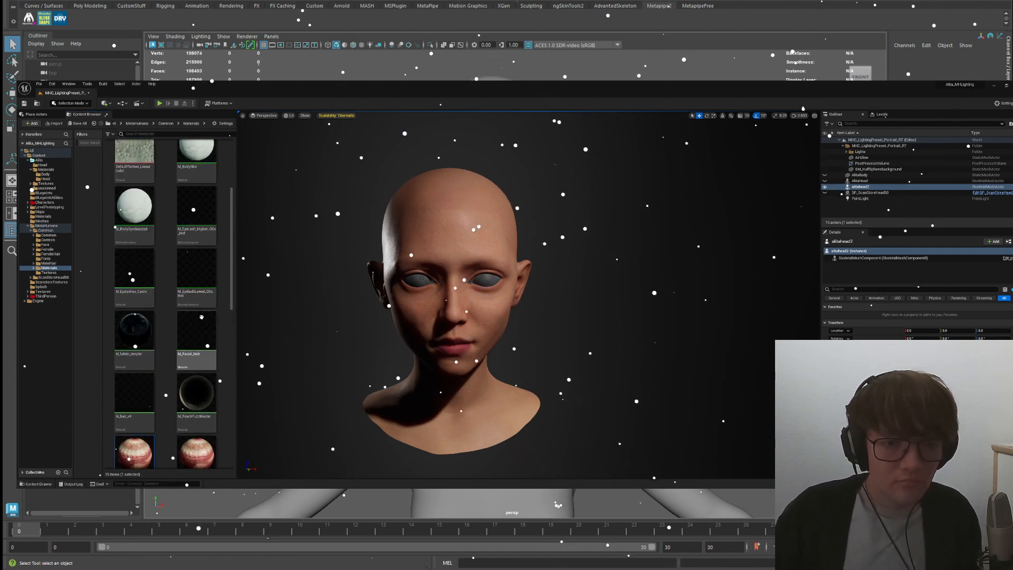
left_click_drag(232, 294, 250, 356)
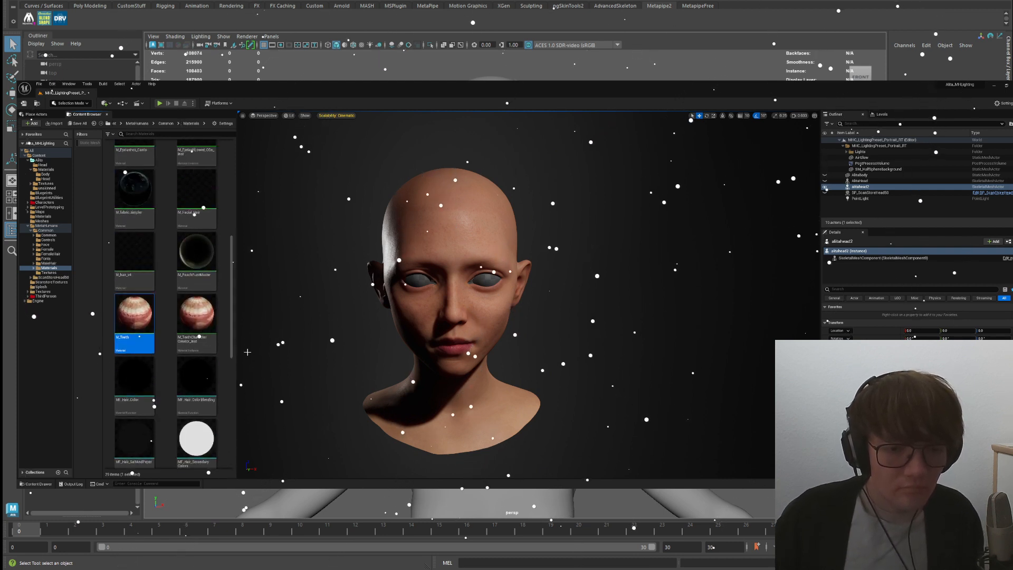
scroll(227, 322, "up", 1)
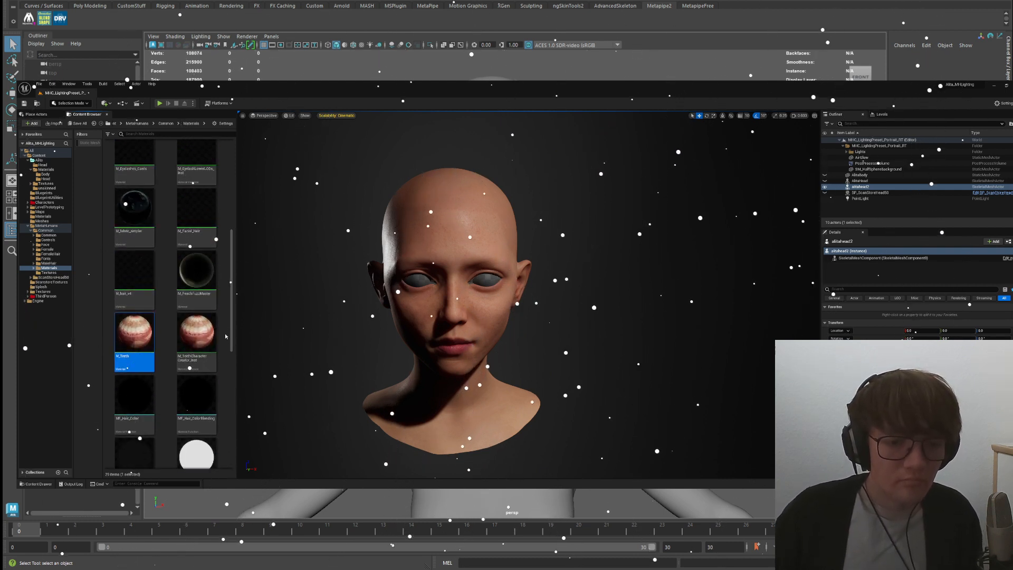
scroll(226, 333, "up", 1)
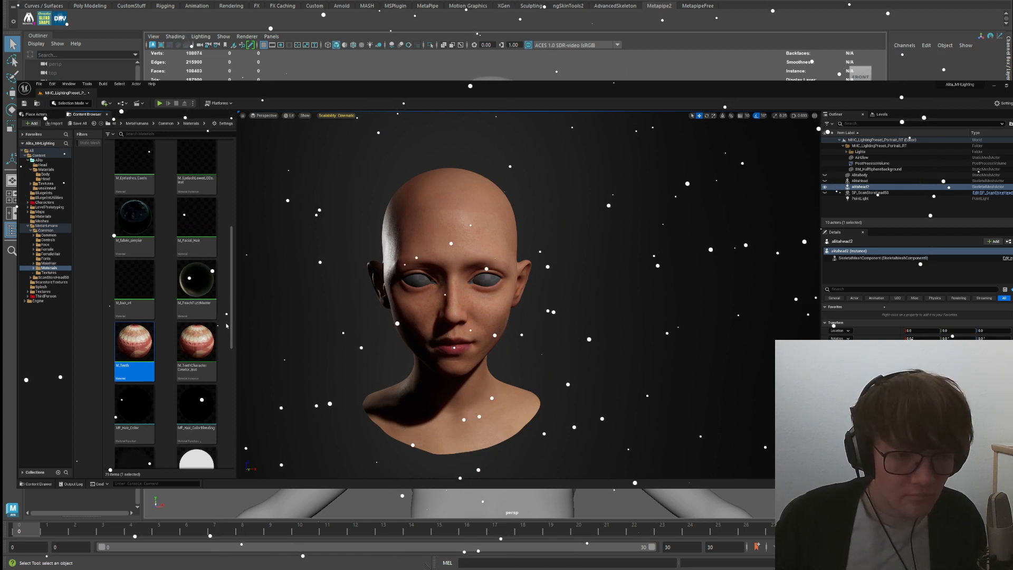
scroll(227, 333, "up", 5)
scroll(224, 336, "up", 5)
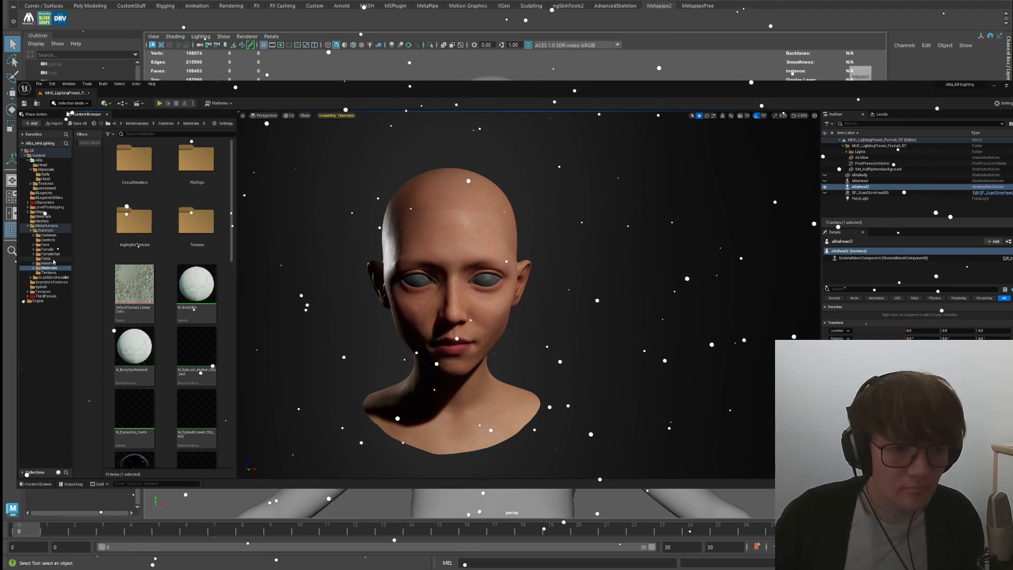
- Apply the right and left MI_EyeRefractive_Inst materials from Alita's Materials/Head folder to the head's two eyes
left_click(46, 170)
double_click(179, 163)
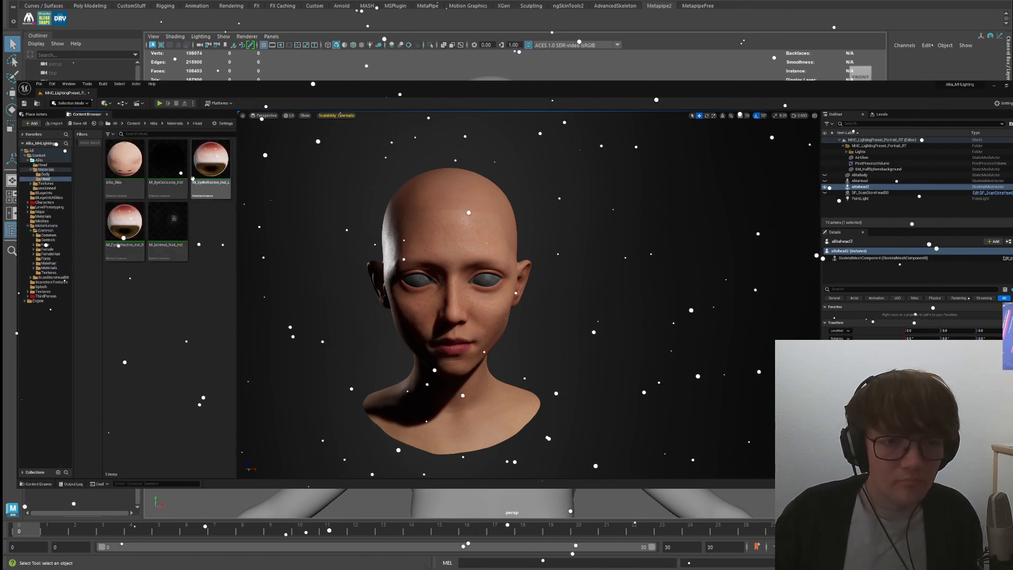
left_click(167, 227)
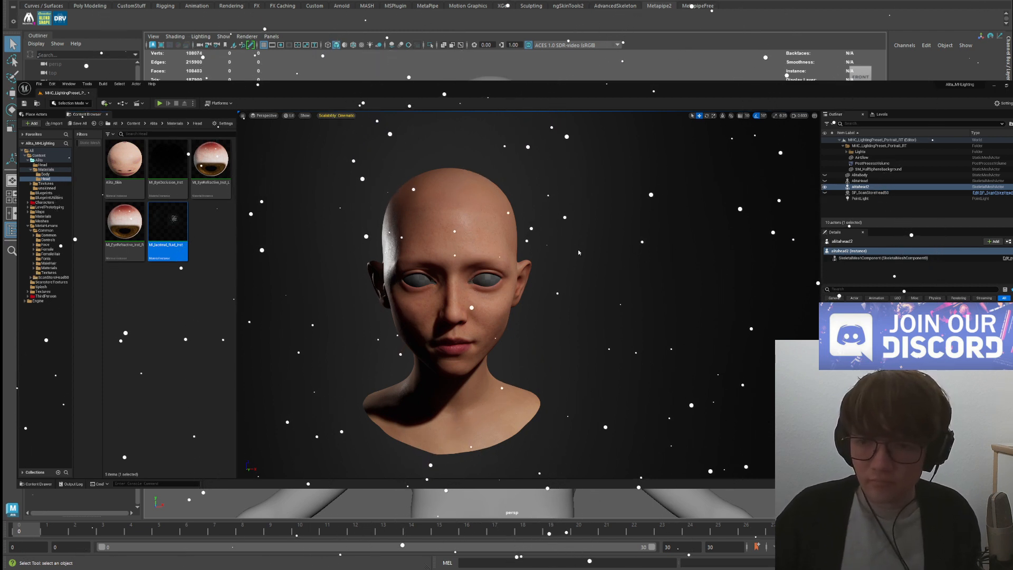
left_click_drag(126, 226, 486, 279)
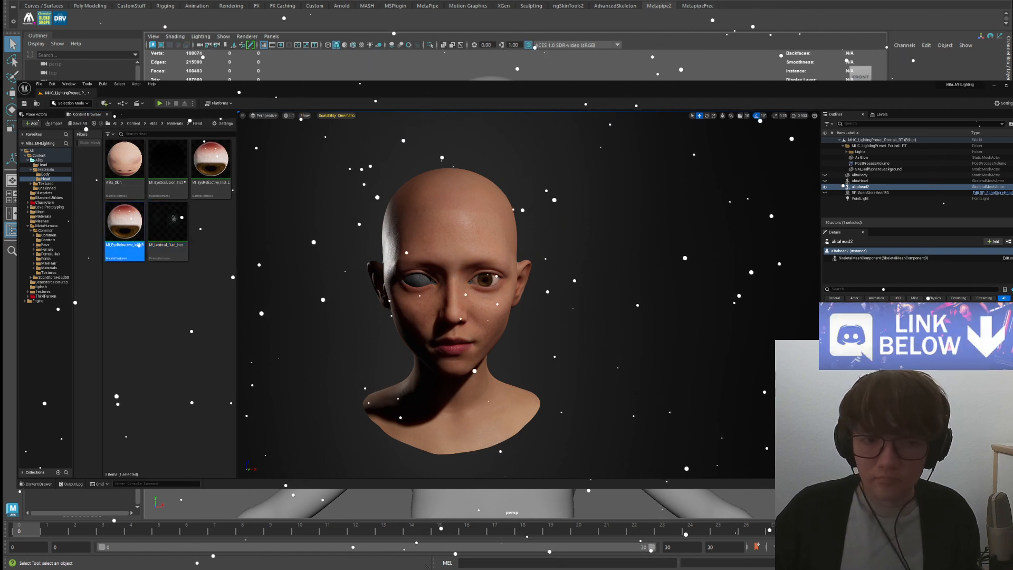
left_click_drag(211, 161, 491, 269)
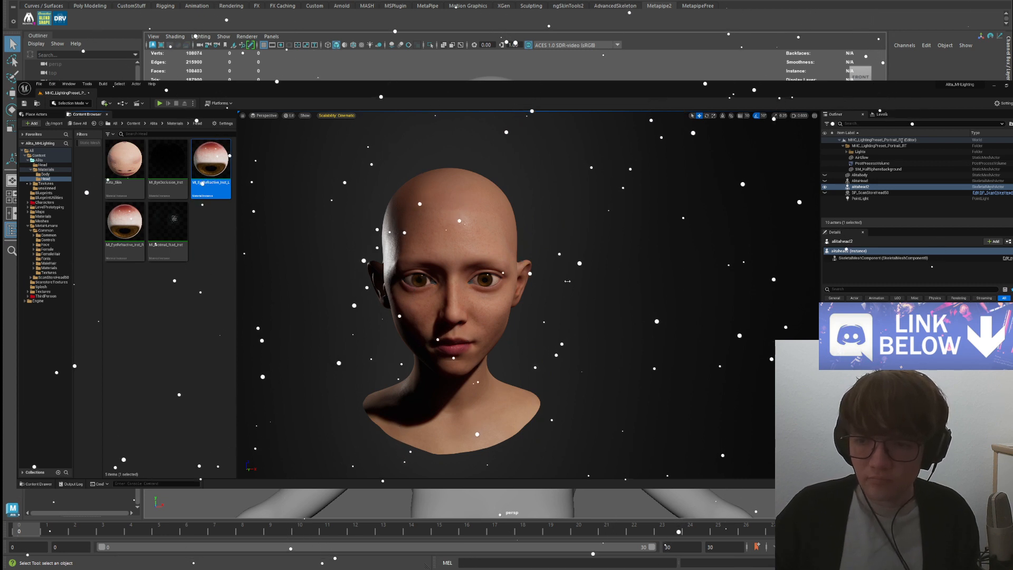
- Select the lacrimal fluid material instance, check the head, and reopen Alita's Materials/Head folder
left_click(169, 231)
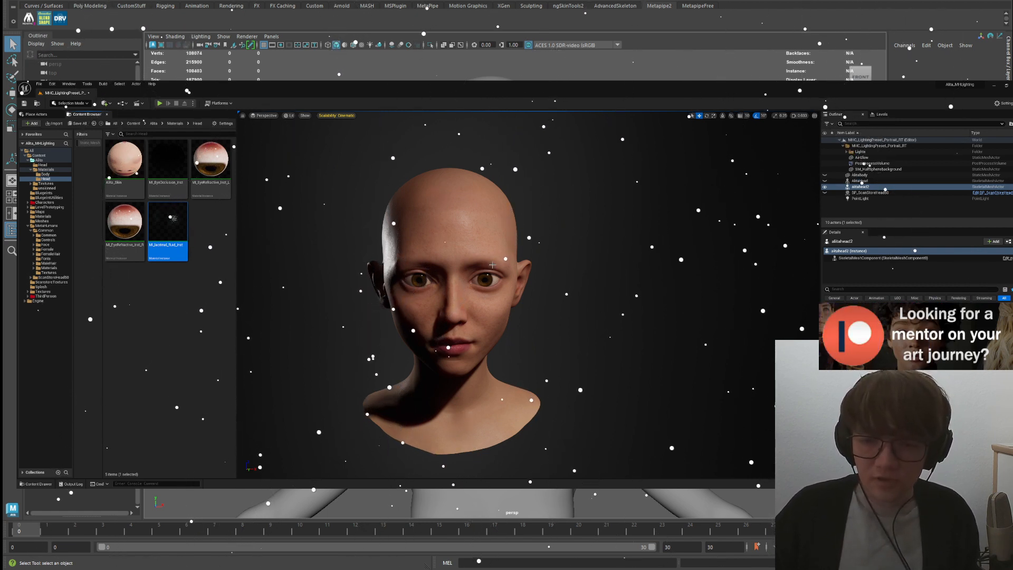
middle_click_drag(488, 271, 241, 258)
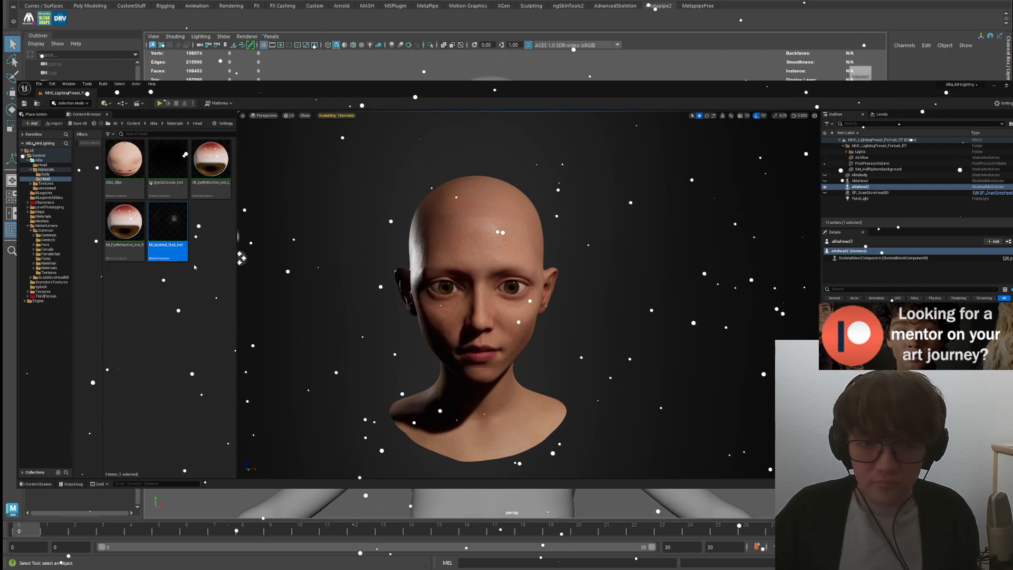
left_click(176, 124)
double_click(167, 158)
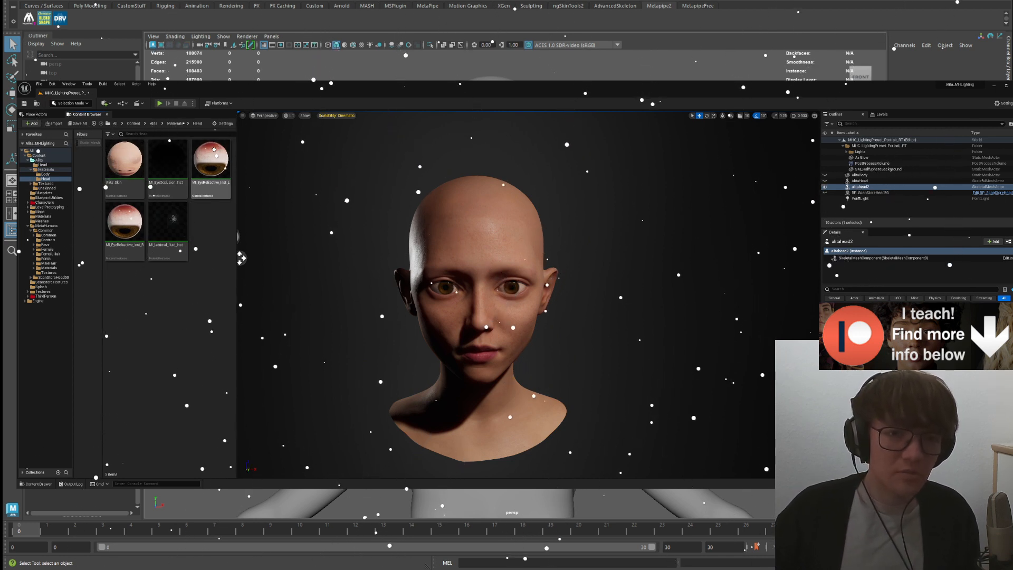
- Create a Level Sequence in Alita's Materials/Head folder and open it with alitahead2 and its Face_ControlBoard_CtrlRig
right_click(158, 295)
left_click(171, 322)
key("Return")
double_click(211, 225)
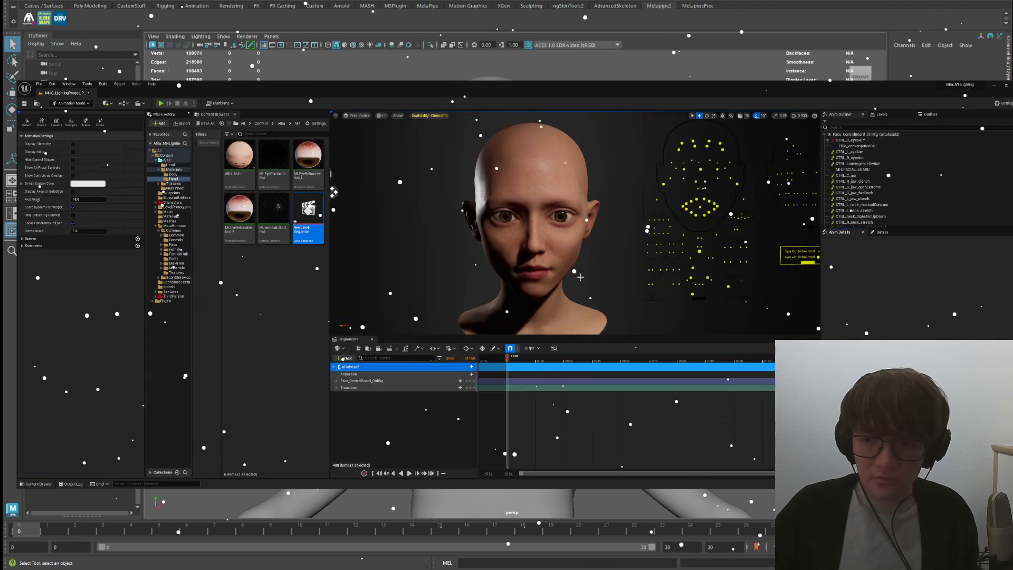
- Try moving the central eye control and the CTRL_C_mouth control on the face board, undoing each move
key("w")
right_click_drag(655, 239, 684, 199)
key("s")
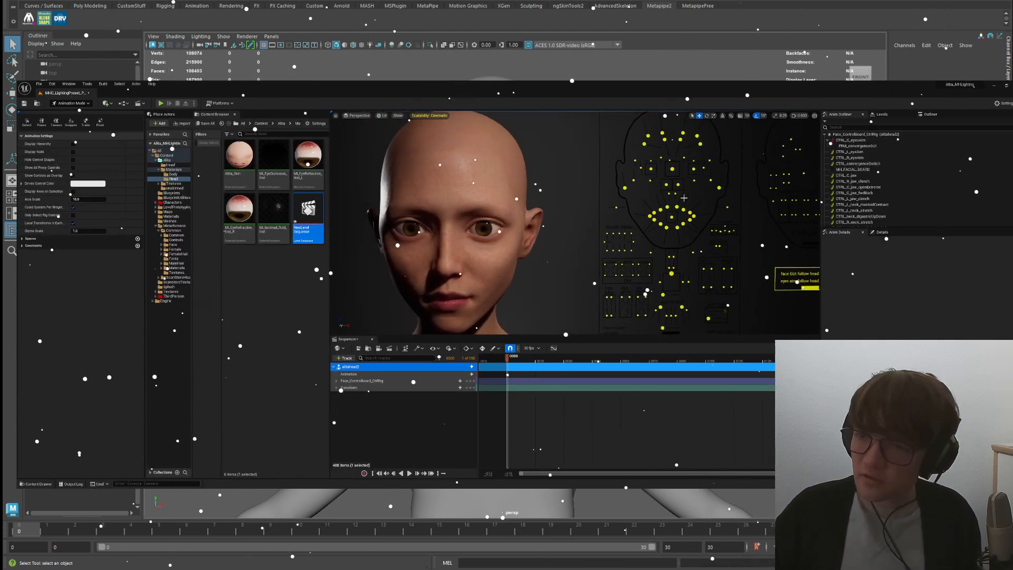
left_click(672, 169)
mouse_move(679, 163)
left_mouse_down()
mouse_move(687, 161)
mouse_move(675, 154)
mouse_move(688, 171)
left_mouse_up()
key("ctrl+z")
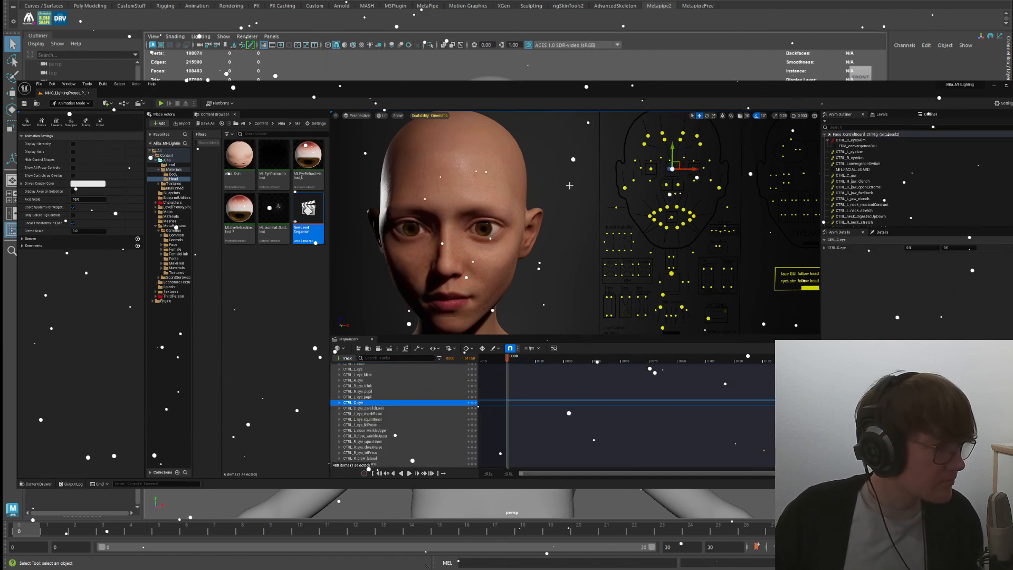
left_click(672, 217)
left_click_drag(680, 213, 604, 214)
key("ctrl+z")
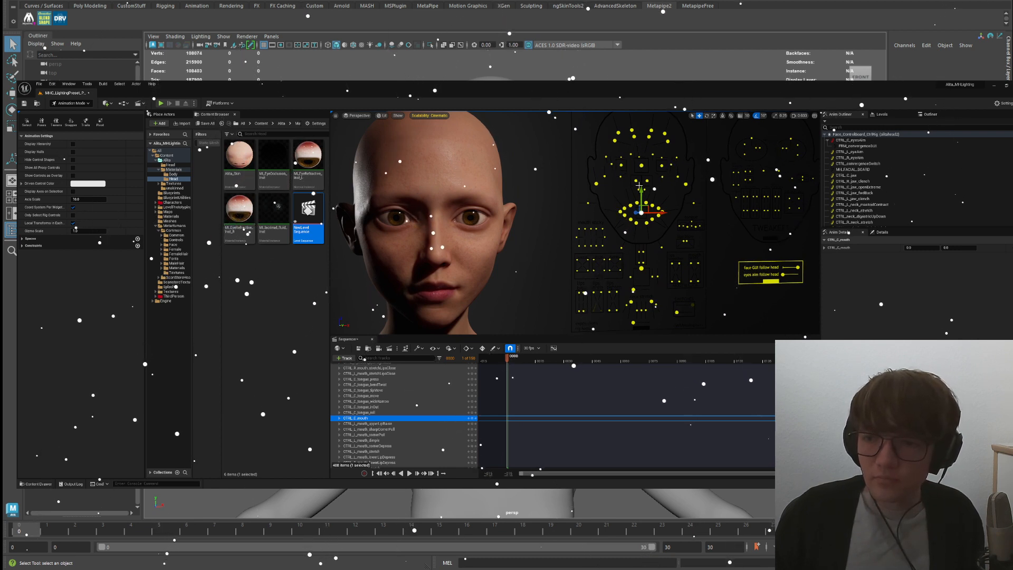
- Try the ear and nose controls on the face board by moving CTRL_R_nose, and undo the move
left_click_drag(599, 183, 618, 193)
left_click(612, 184)
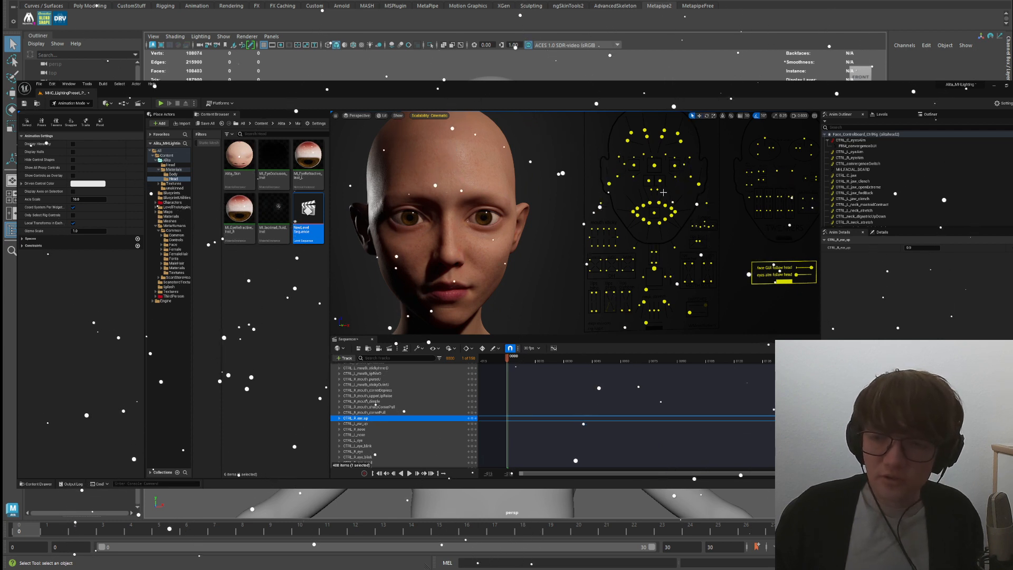
left_click(651, 180)
left_click_drag(644, 173, 649, 153)
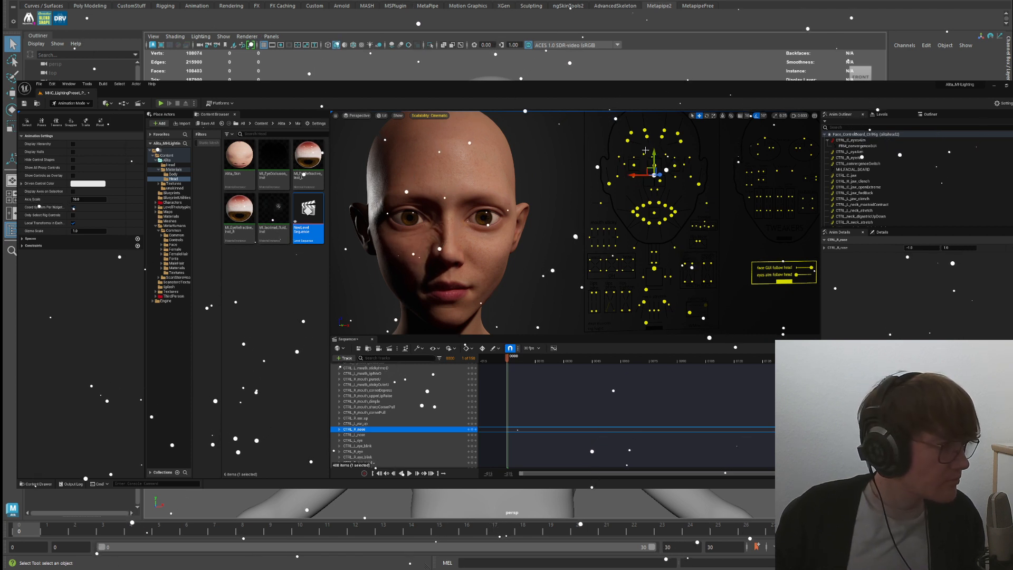
key("ctrl+z")
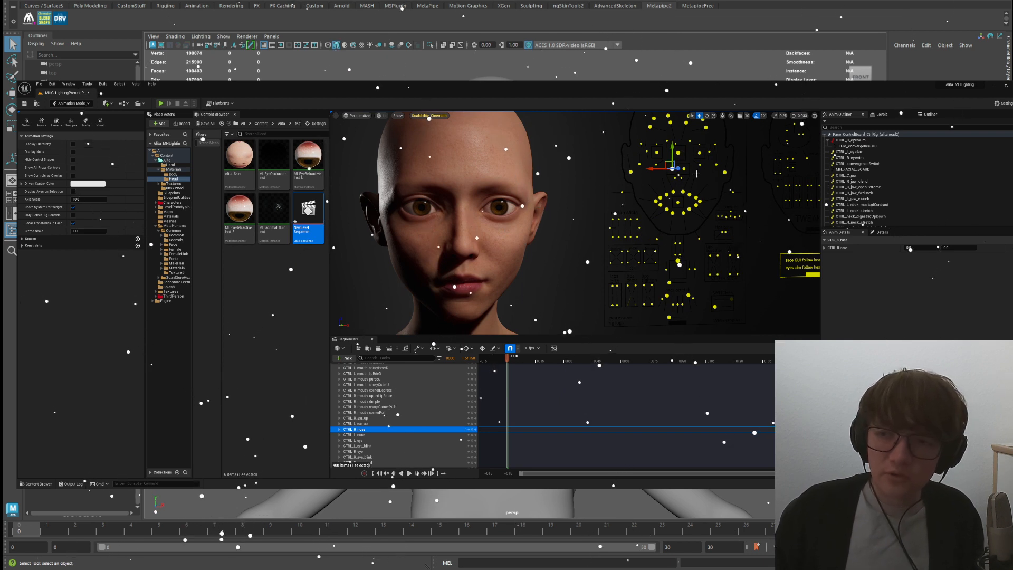
- Turn the gaze down and back near the centre with the CTRL_C_eye control, inspecting the eyes up close
left_click(679, 152)
mouse_move(698, 150)
left_mouse_down()
mouse_move(684, 132)
mouse_move(686, 155)
left_mouse_up()
scroll(686, 154, "up", 3)
scroll(505, 218, "up", 3)
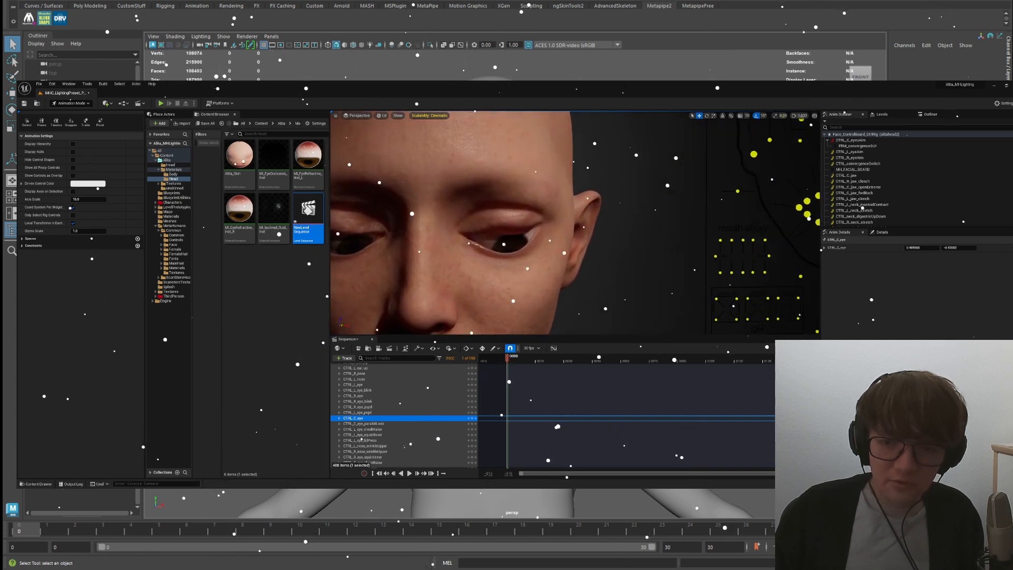
scroll(505, 218, "down", 5)
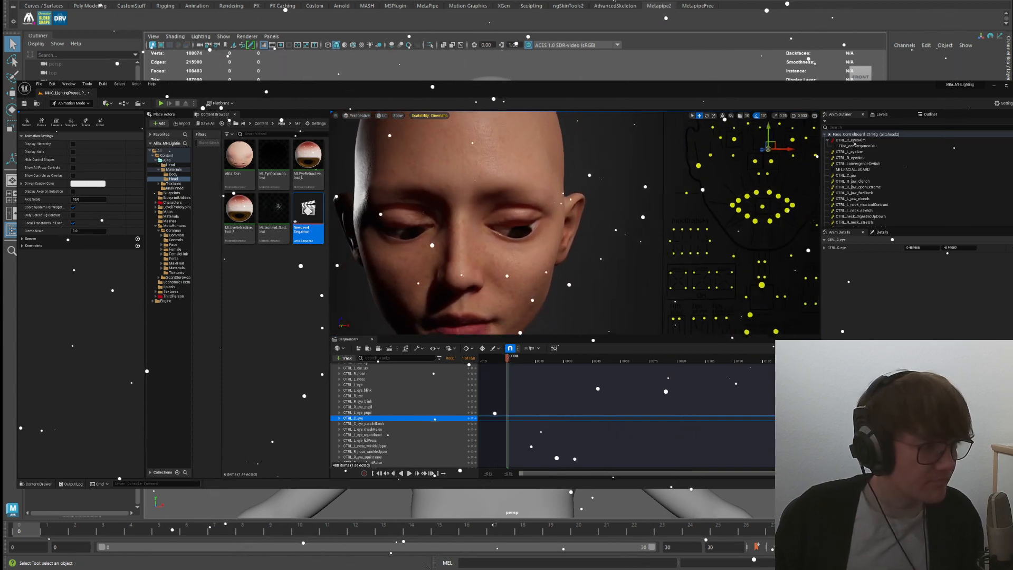
left_click_drag(716, 157, 723, 150)
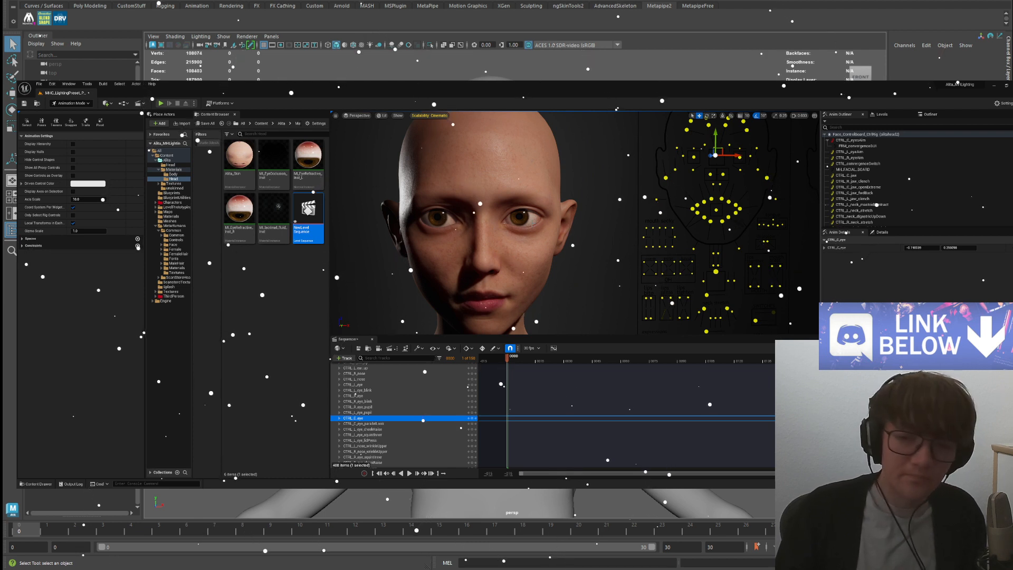
mouse_move(716, 155)
left_mouse_down()
mouse_move(731, 152)
mouse_move(720, 150)
left_mouse_up()
- Try raising the CTRL_C_mouth control to 1.0 and the jaw chin-raise control below the mouth to 1.0
left_click(717, 210)
mouse_move(720, 207)
left_mouse_down()
mouse_move(716, 183)
mouse_move(731, 183)
mouse_move(722, 193)
left_mouse_up()
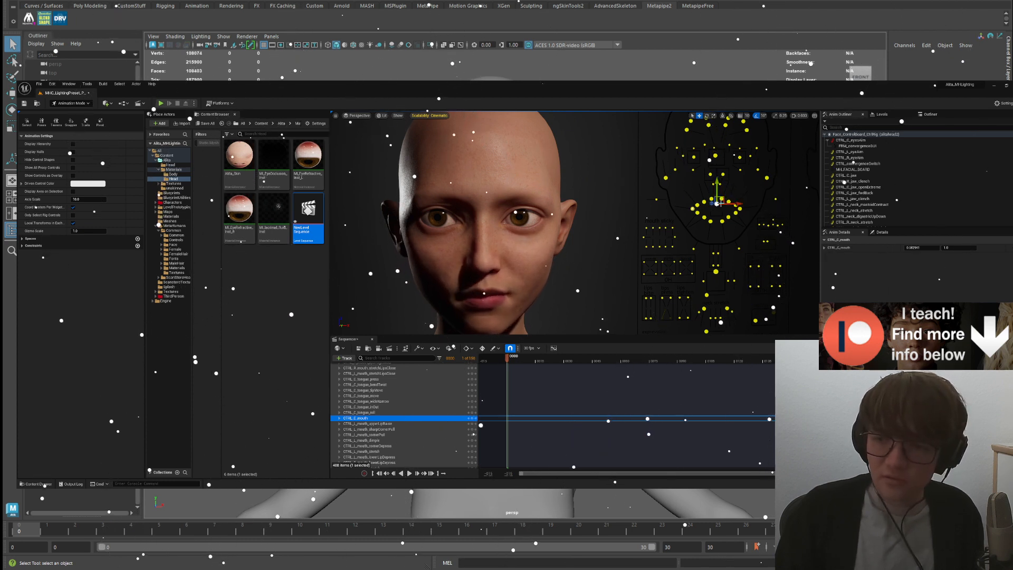
middle_click_drag(710, 249, 669, 253)
left_click(671, 253)
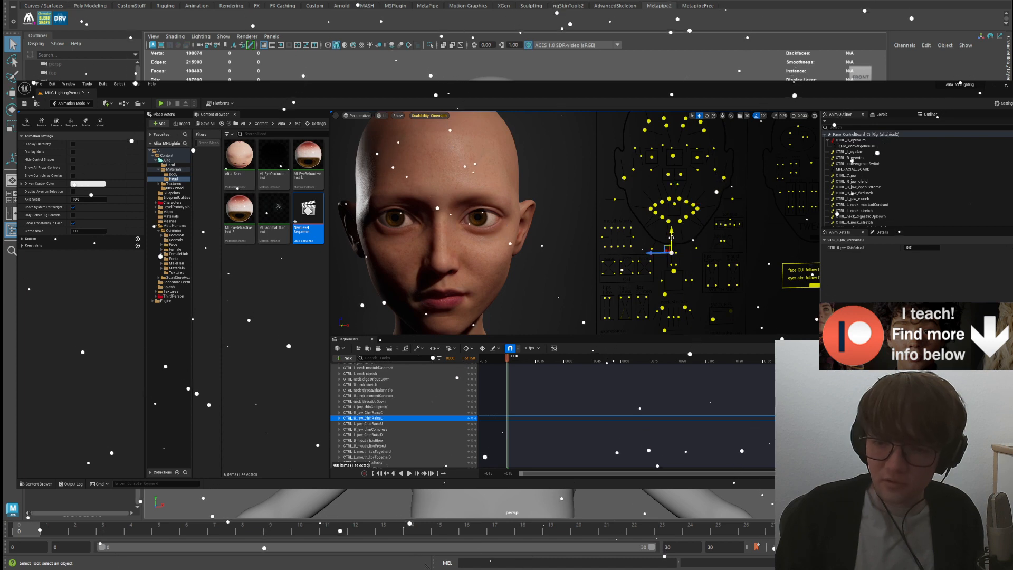
left_click(676, 249)
middle_click_drag(677, 252, 686, 207)
right_click_drag(671, 244, 671, 255)
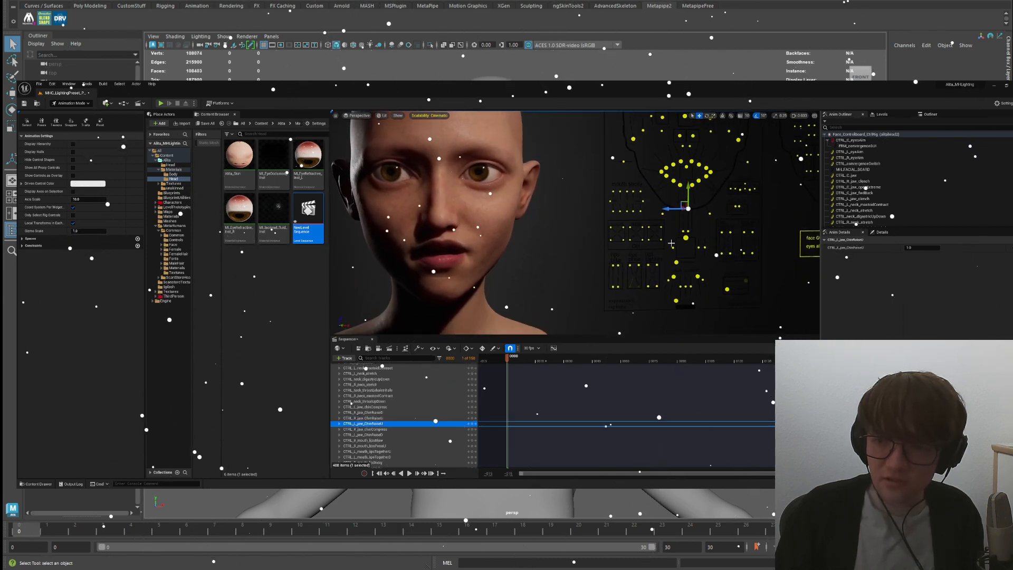
- Try lowering the main jaw control, undo the move, and pick through the openExtreme, fwdBack and clench jaw controls
left_click(686, 236)
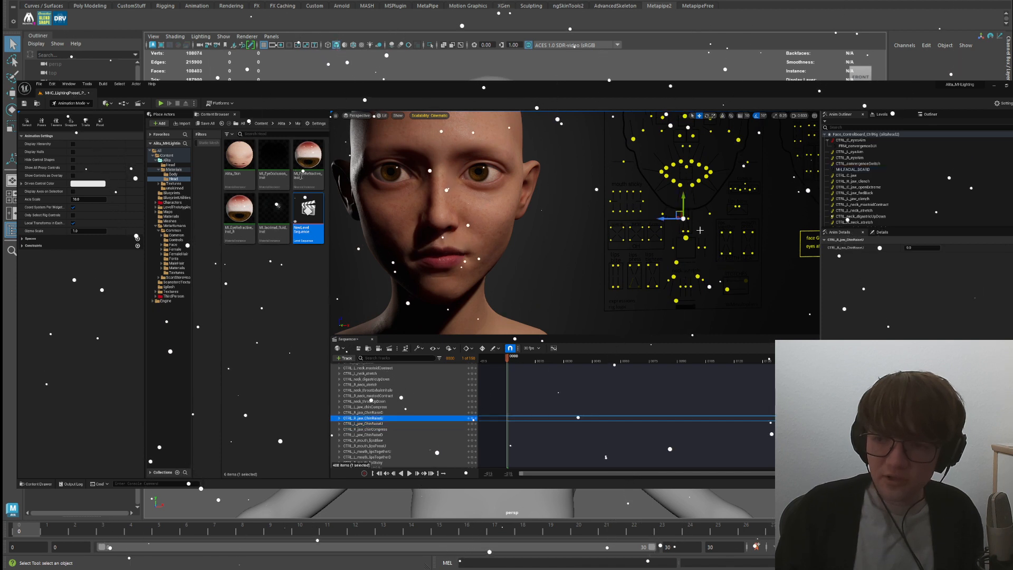
mouse_move(675, 261)
left_mouse_down()
mouse_move(674, 269)
mouse_move(665, 247)
mouse_move(678, 270)
left_mouse_up()
right_click_drag(677, 270, 661, 245)
key("ctrl+z")
left_click(701, 282)
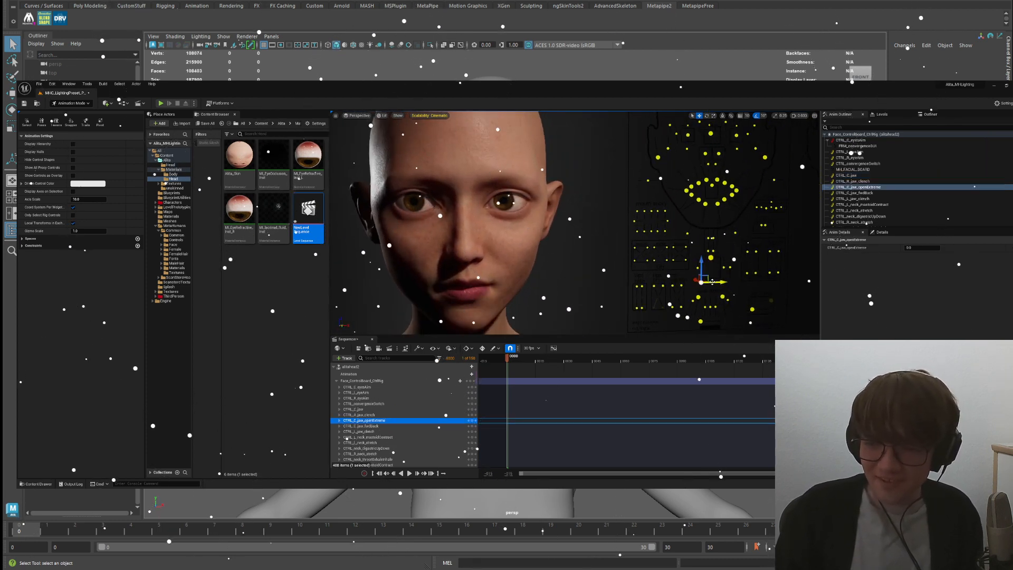
left_click(730, 267)
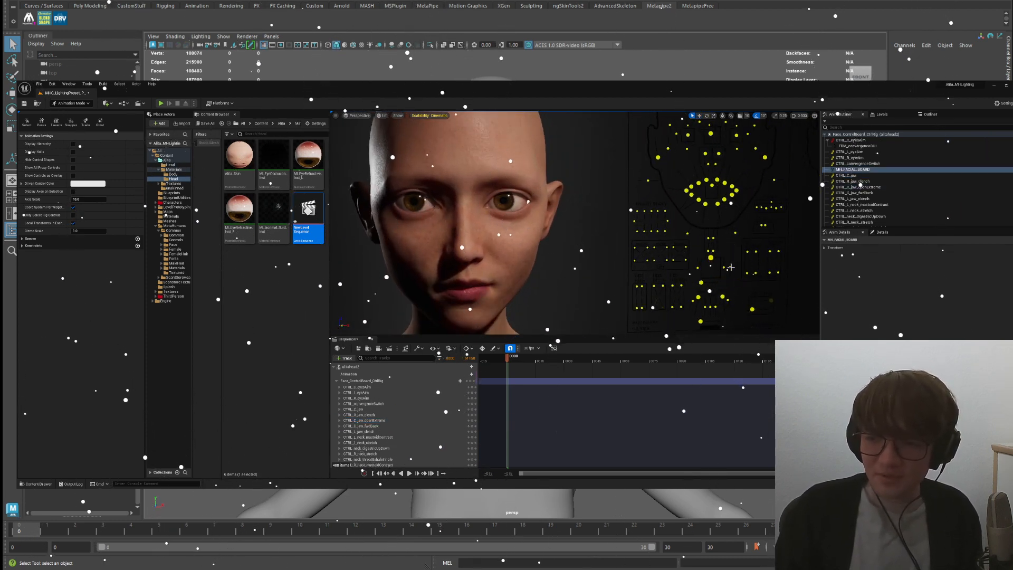
left_click(728, 267)
left_click(722, 267, "shift")
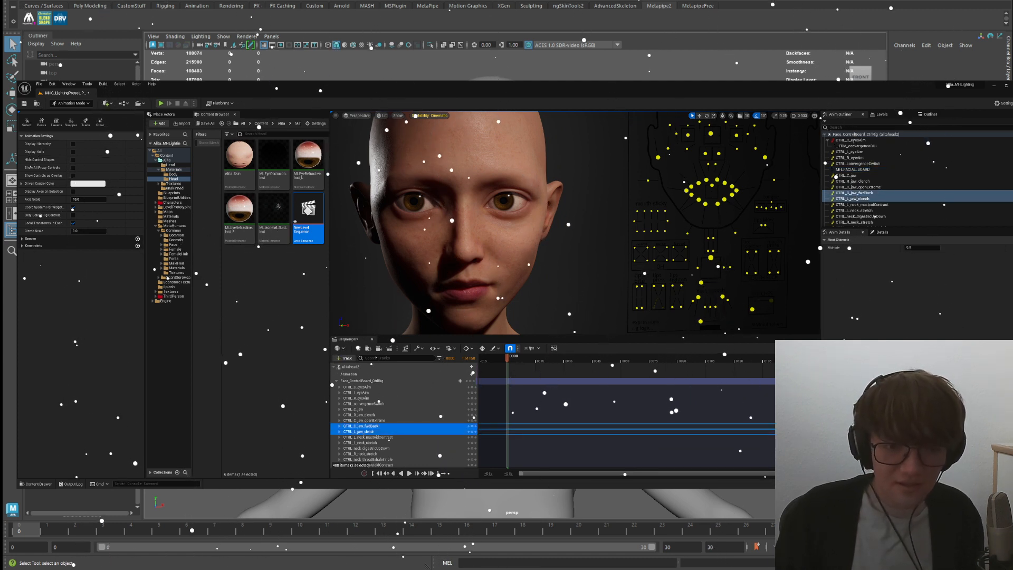
- Switch to Maya and examine the head_lod0_mesh and teeth_lod0_mesh, framing the teeth mesh
left_click(69, 137)
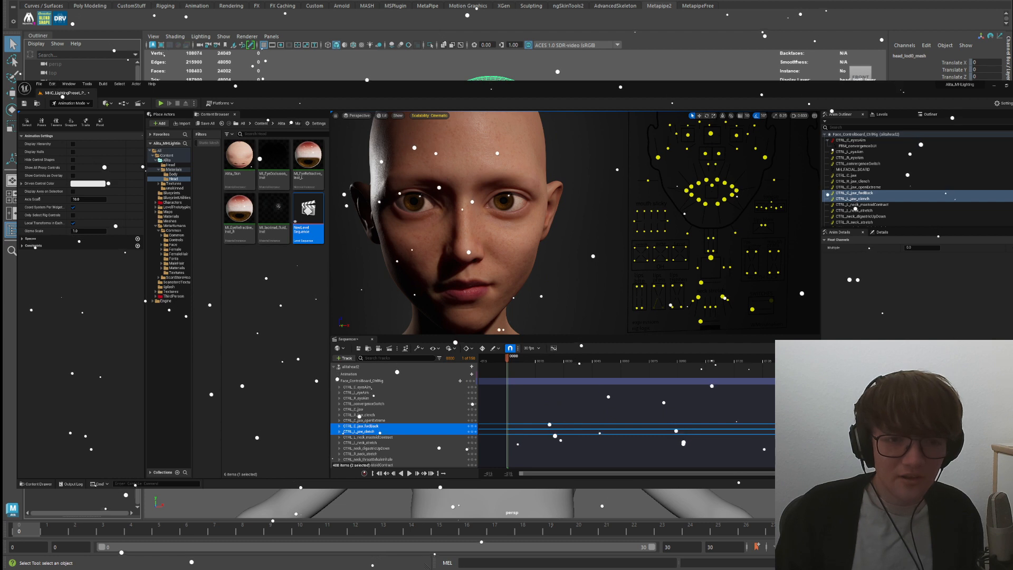
left_click(69, 146)
key("f")
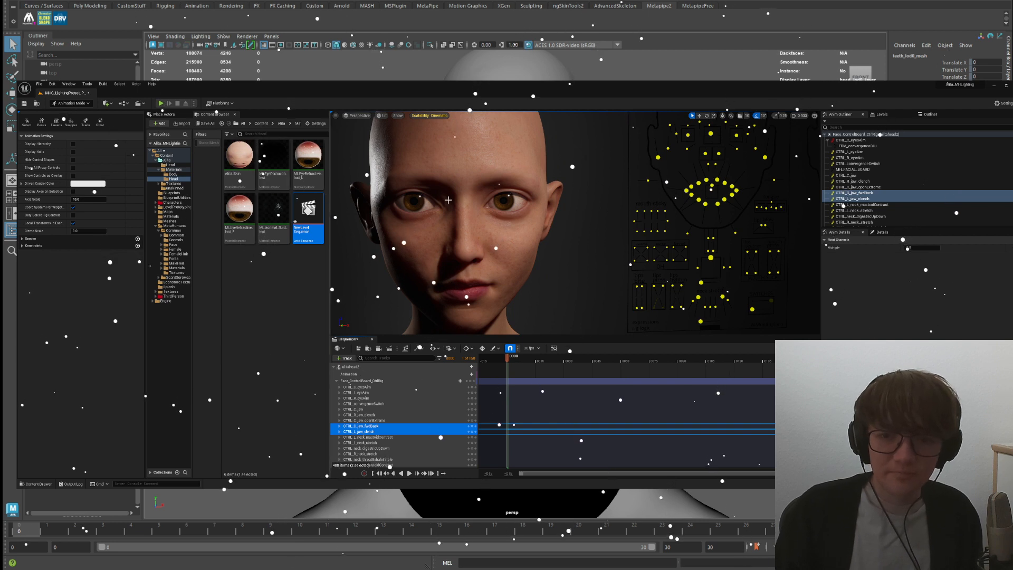
- In Unreal Editor, select alitahead2 and reorder the Outliner and Details tabs to the front of their groups
left_click(354, 366)
left_click(890, 116)
left_click(931, 115)
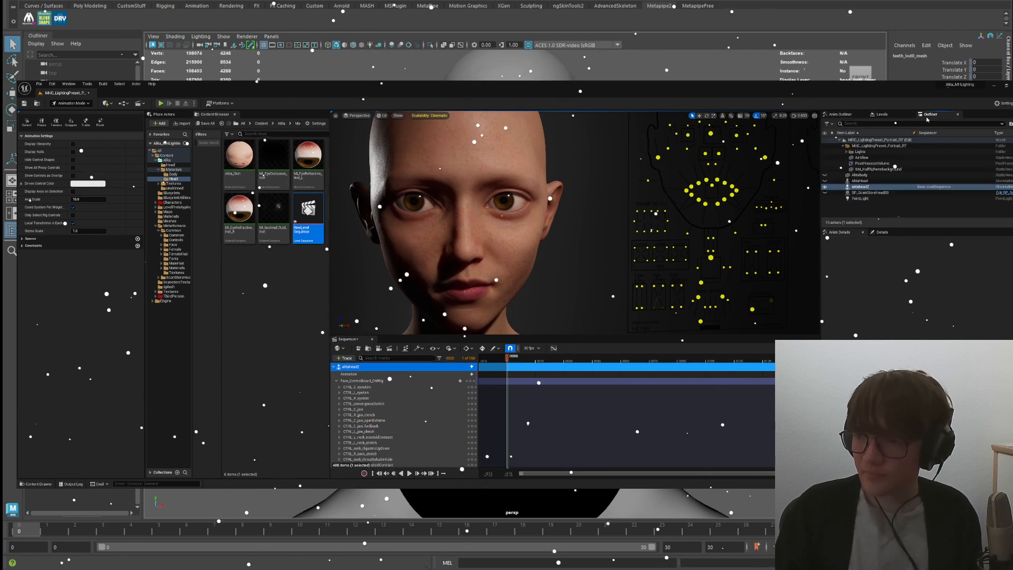
left_click_drag(931, 115, 839, 118)
left_click(875, 188)
left_click_drag(883, 232, 839, 234)
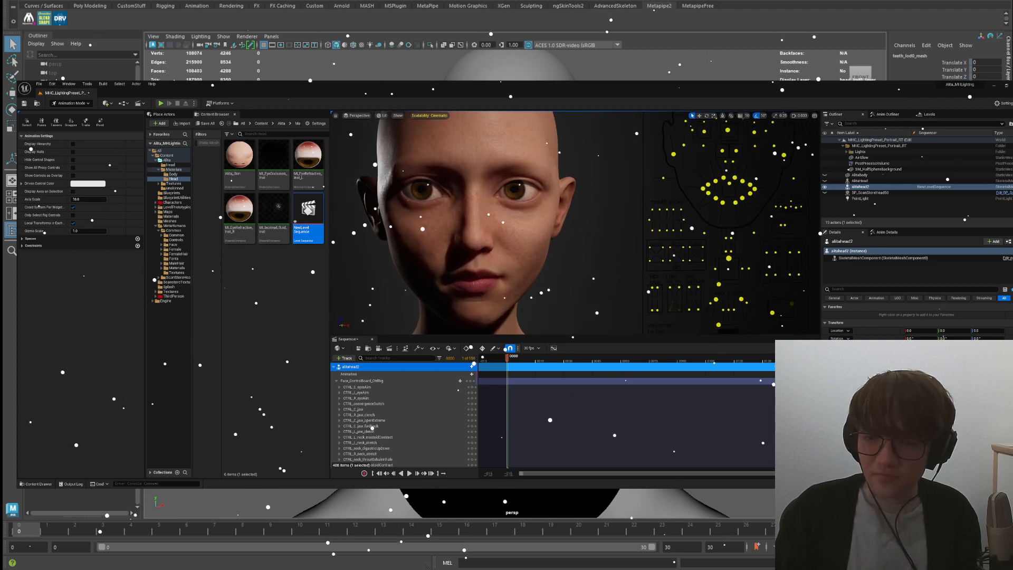
- Try opening the mouth by pulling down CTRL_C_jaw on alitahead2's face board, and undo the move
left_click(734, 252)
mouse_move(677, 261)
right_mouse_down()
mouse_move(686, 260)
mouse_move(678, 261)
right_mouse_up()
left_click(726, 247)
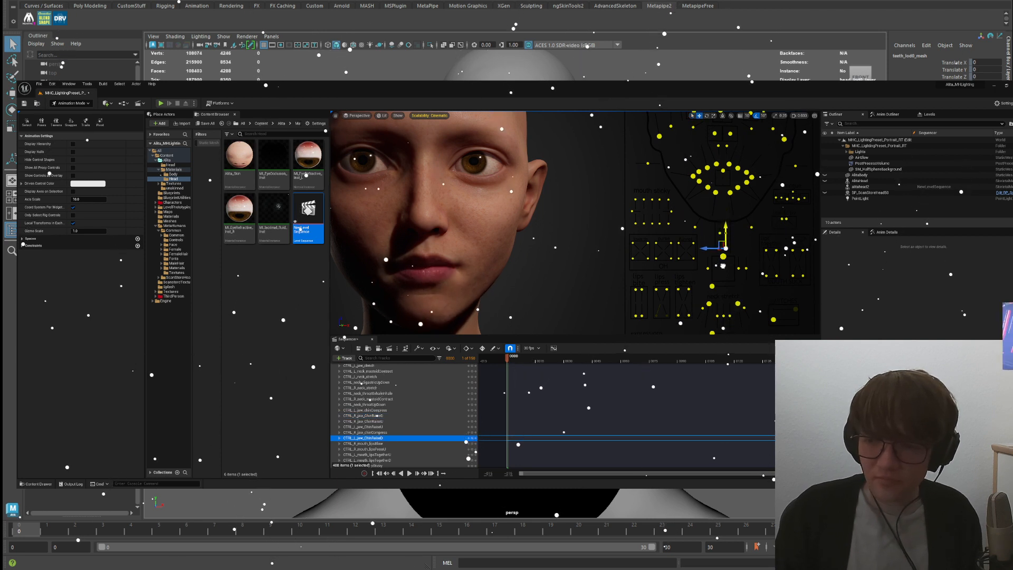
left_click(722, 259)
mouse_move(715, 262)
left_mouse_down()
mouse_move(713, 291)
mouse_move(732, 286)
mouse_move(721, 259)
left_mouse_up()
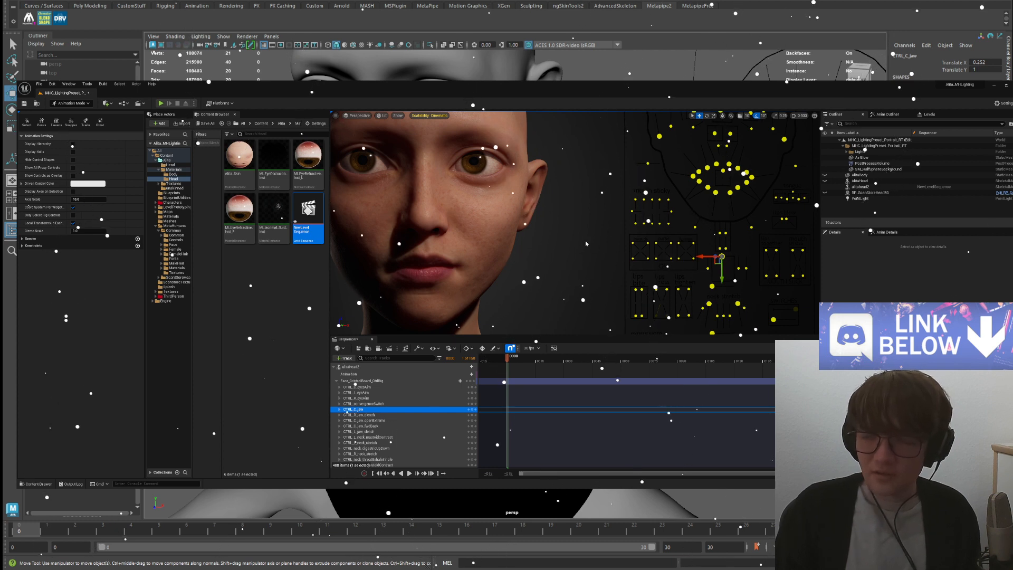
left_click_drag(722, 273, 733, 298)
key("ctrl+z")
- Examine the neck and jaw controls around the lower face board, including the right chin-compress control
left_click(712, 286)
left_click(710, 304)
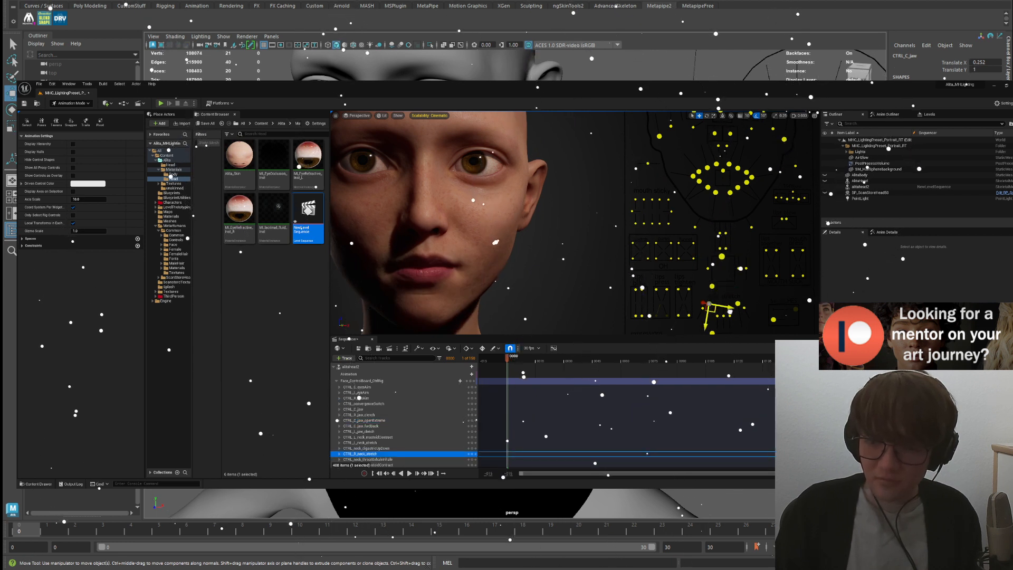
left_click(724, 304)
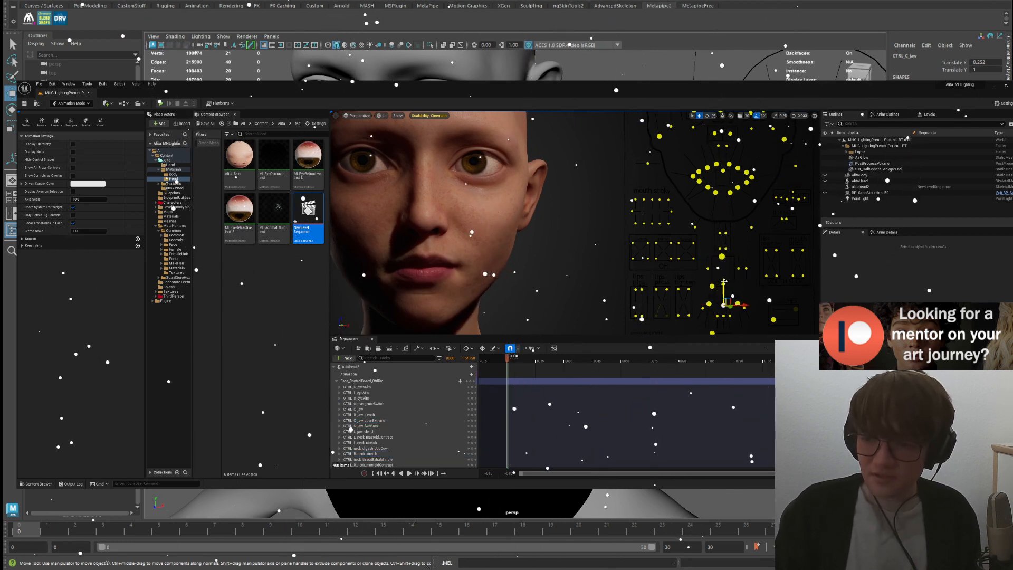
left_click(696, 210)
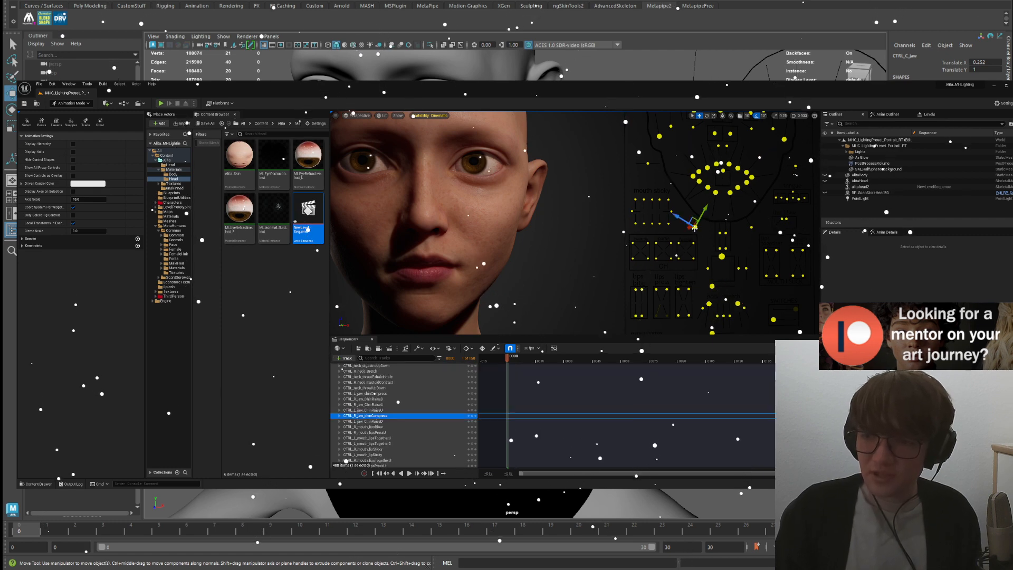
middle_click_drag(658, 219, 673, 171)
scroll(657, 220, "down", 2)
middle_click_drag(657, 220, 649, 274)
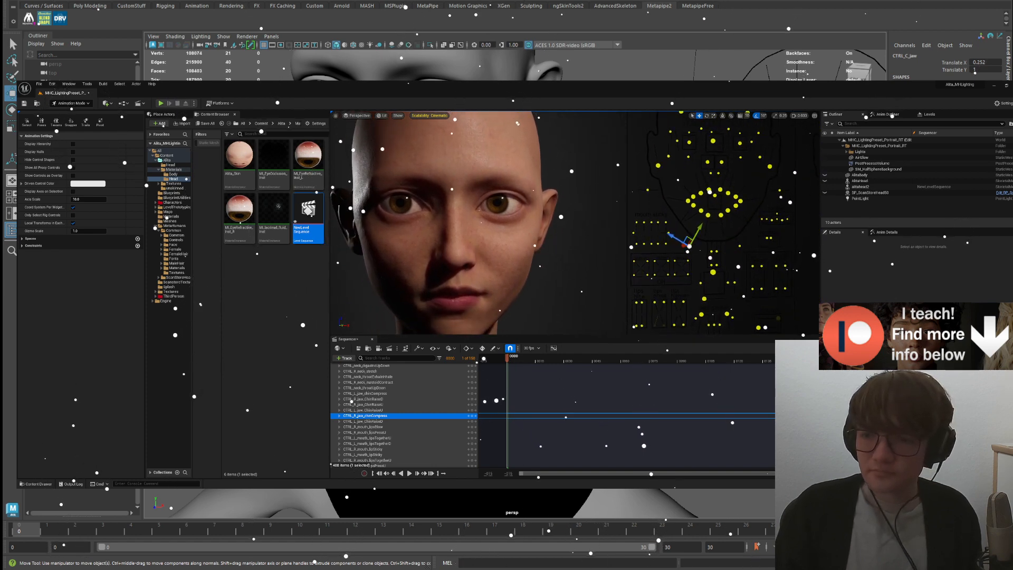
- Open the mouth with CTRL_C_jaw and bring the jaw back towards closed
left_click(709, 275)
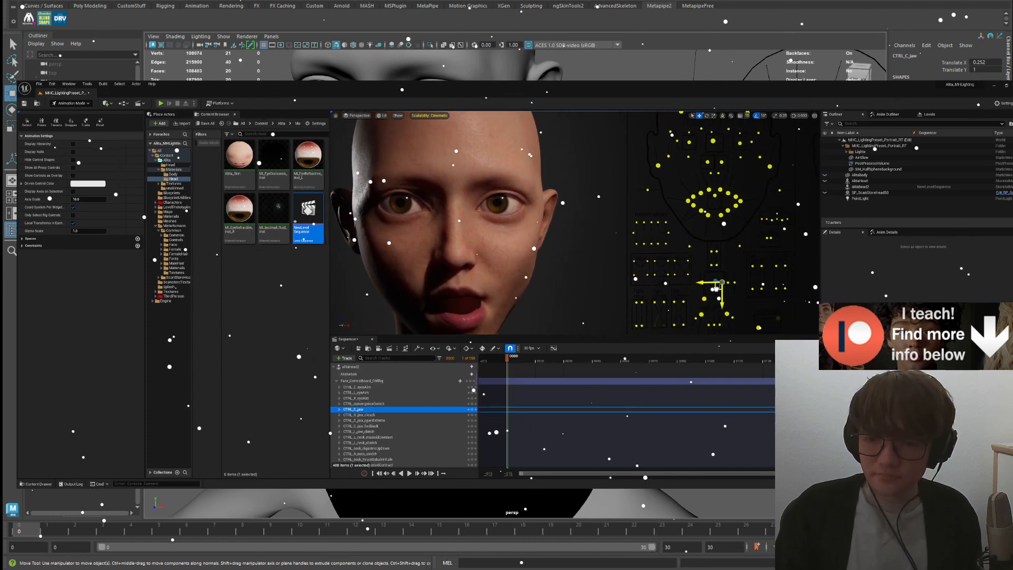
left_click_drag(717, 302, 719, 304)
right_click_drag(719, 304, 657, 348)
key("w")
right_click_drag(623, 253, 657, 239)
key("s")
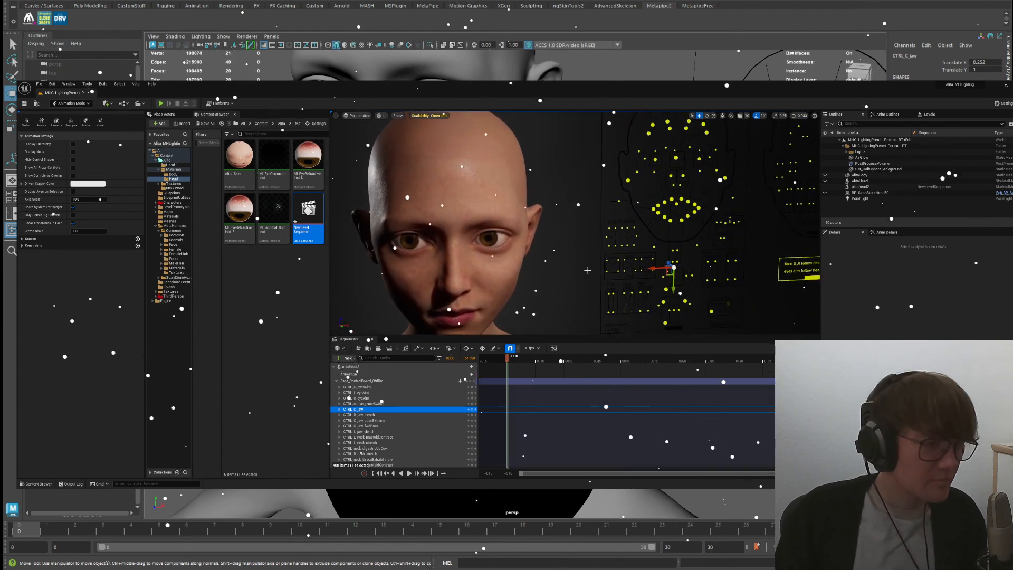
- Skew the mouth sideways with CTRL_C_mouth and turn the left eye inward with CTRL_L_eye
left_click_drag(552, 334, 552, 406)
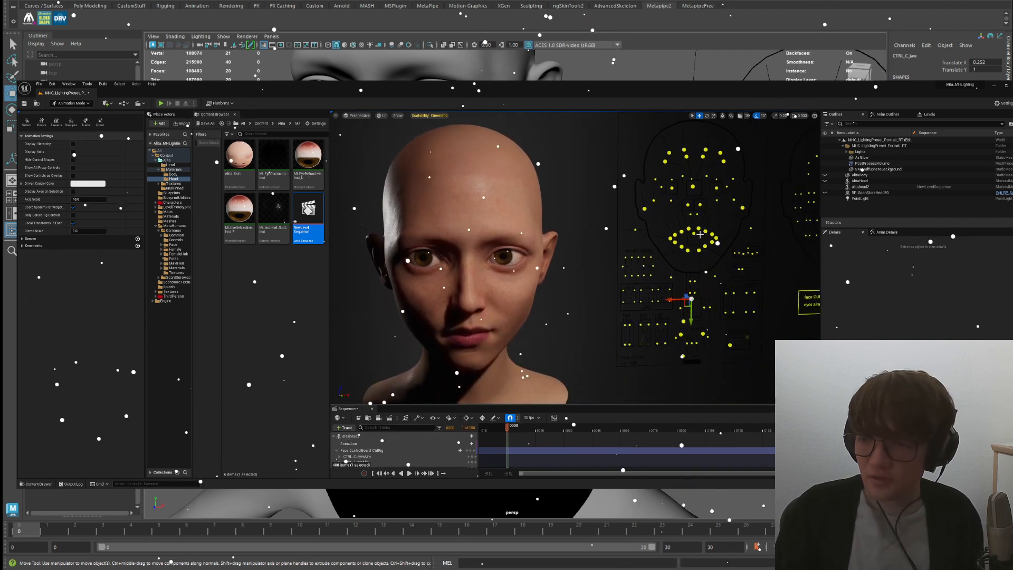
left_click(694, 233)
left_click_drag(696, 236, 700, 238)
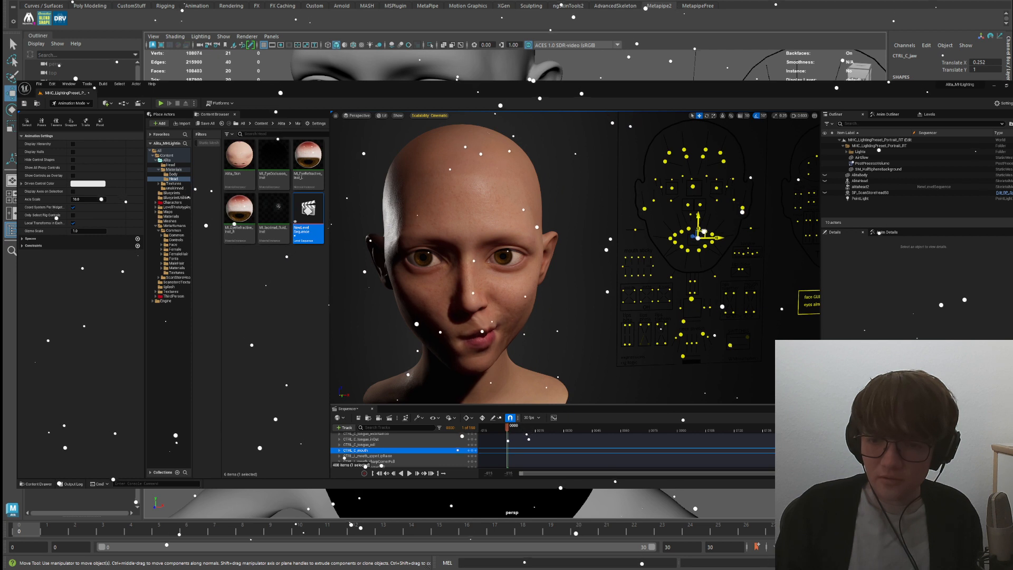
left_click(698, 178)
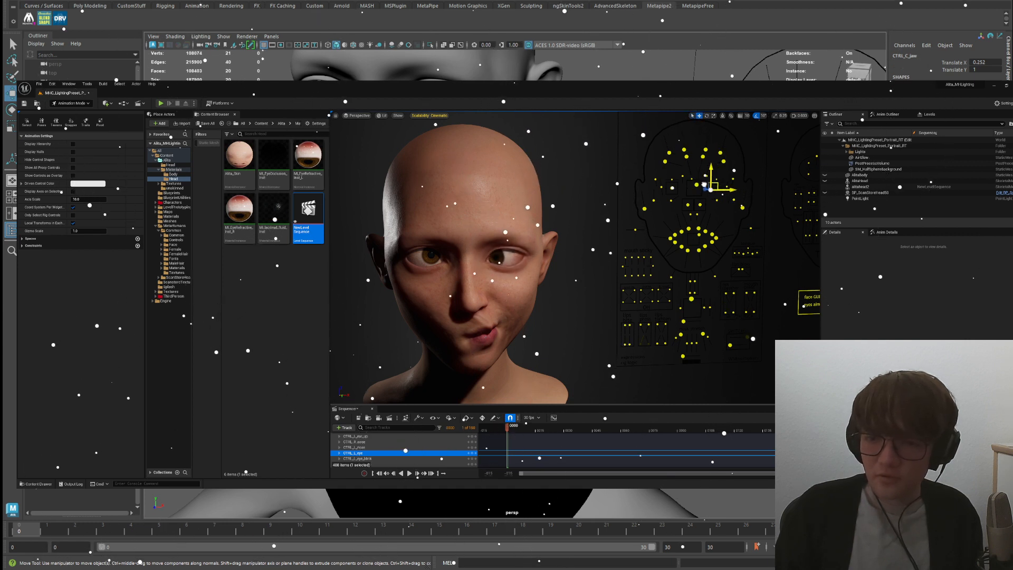
- Undo the inward turn of the left eye made with CTRL_L_eye
right_click_drag(729, 172, 715, 148)
key("ctrl+z")
right_click_drag(639, 174, 646, 182)
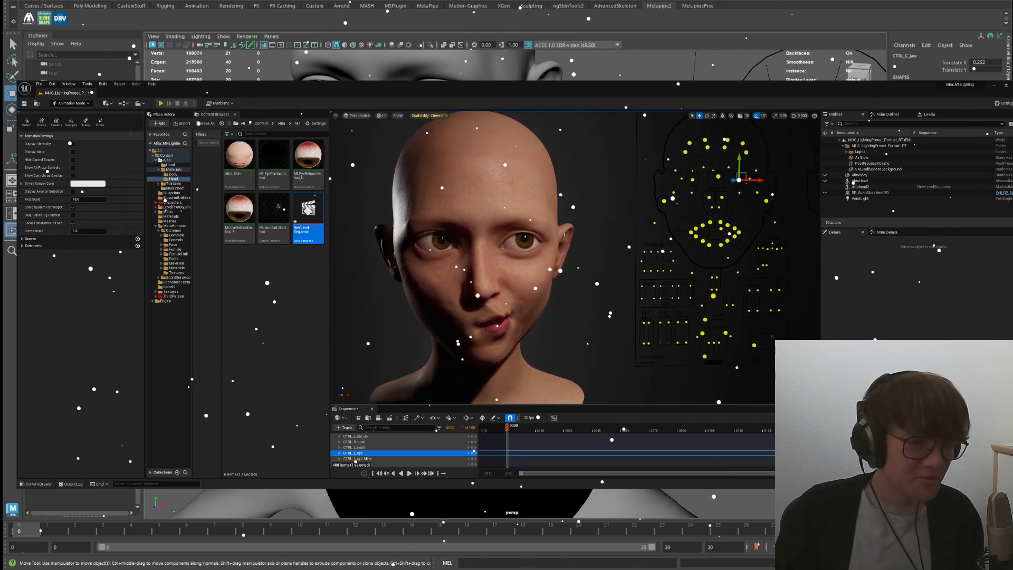
- Try raising the inner brows with CTRL_R_brow_raiseIn and the neighbouring brow control, and undo the moves
key("q")
left_click(746, 152)
right_click_drag(733, 159, 730, 148)
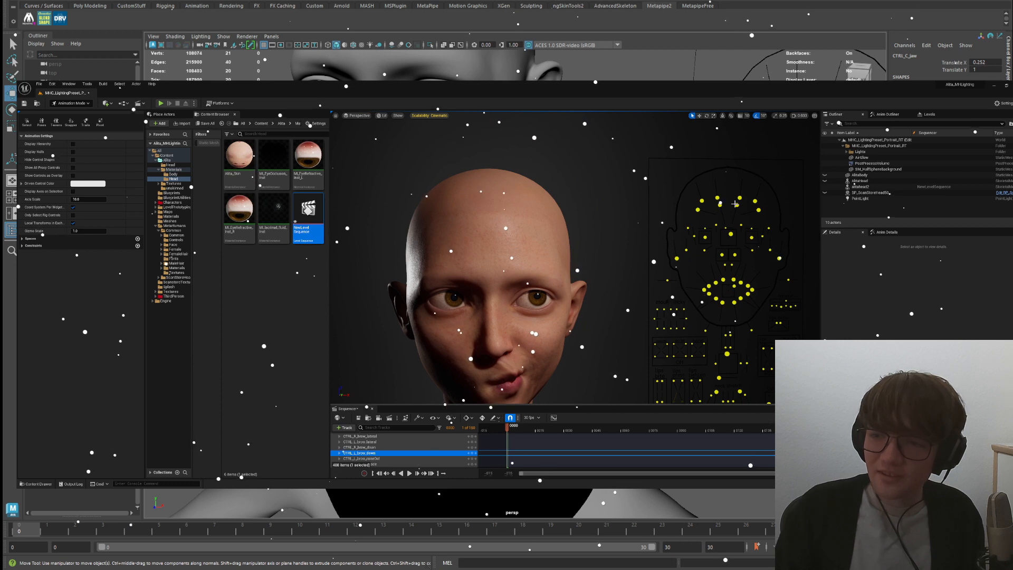
mouse_move(732, 208)
right_mouse_down()
mouse_move(710, 207)
mouse_move(734, 208)
right_mouse_up()
left_click_drag(711, 228, 724, 200)
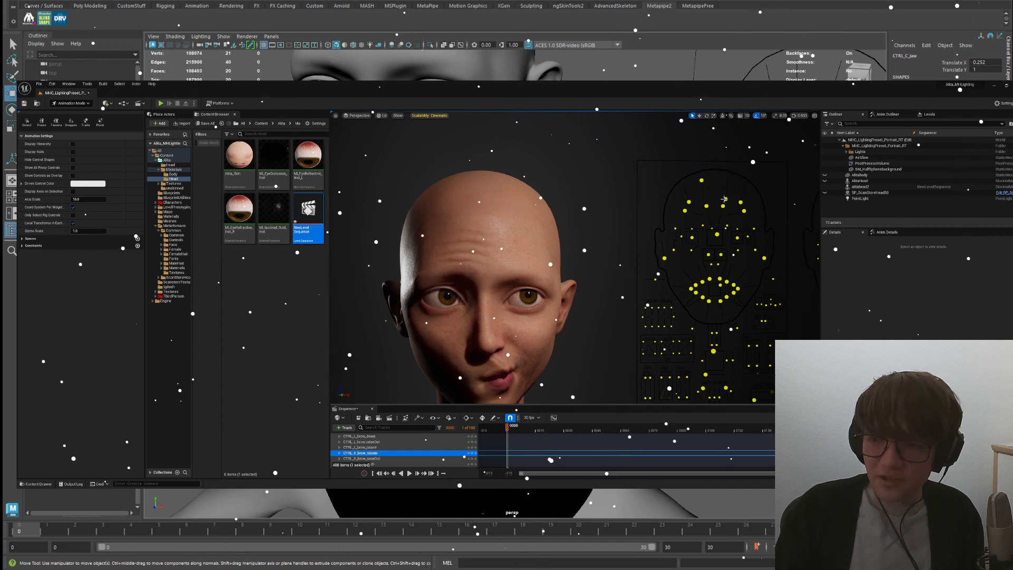
left_click(724, 199)
left_click_drag(732, 193, 734, 175)
right_click_drag(733, 175, 737, 226)
left_click_drag(559, 227, 578, 225, "alt")
key("ctrl+z")
key("ctrl+z")
key("ctrl+z")
- Try the left brow controls CTRL_L_brow_down and CTRL_L_brow_raiseOut, moving the outer brow control
left_click(734, 151)
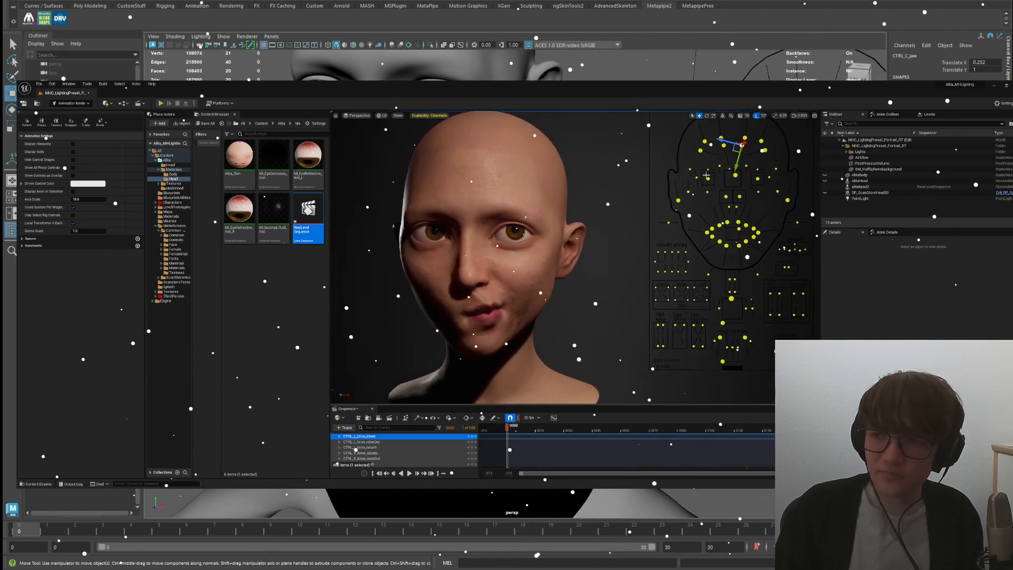
left_click(764, 141)
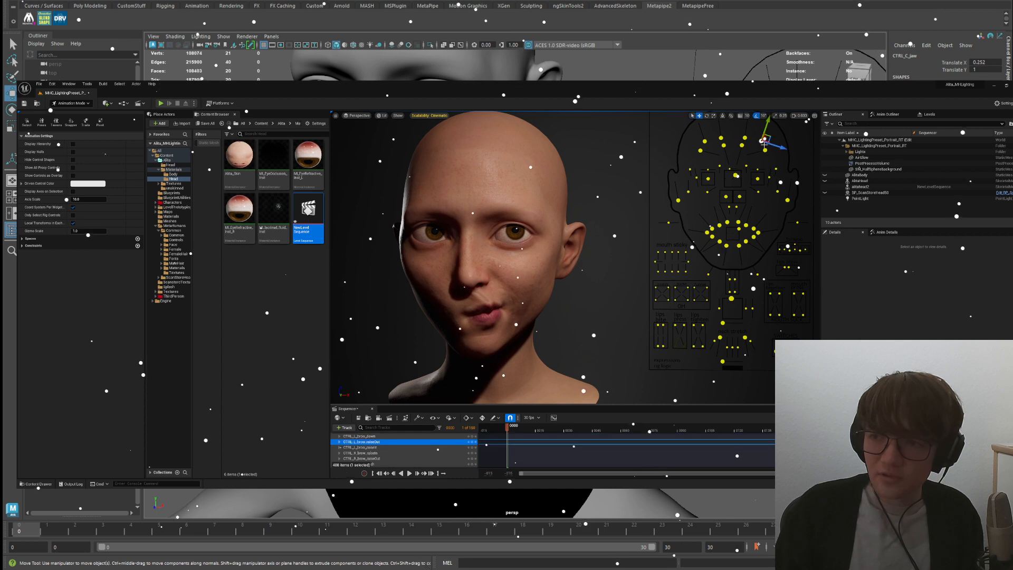
mouse_move(772, 136)
left_mouse_down()
mouse_move(771, 118)
mouse_move(765, 140)
mouse_move(729, 149)
mouse_move(755, 145)
left_mouse_up()
left_click(765, 151)
mouse_move(755, 145)
left_mouse_down("alt")
mouse_move(737, 145)
mouse_move(771, 136)
left_mouse_up("alt")
- Try shifting the mouth with CTRL_C_mouth and the upper lip with CTRL_L_mouth_upperLipRaise, and undo the changes
left_click(761, 218)
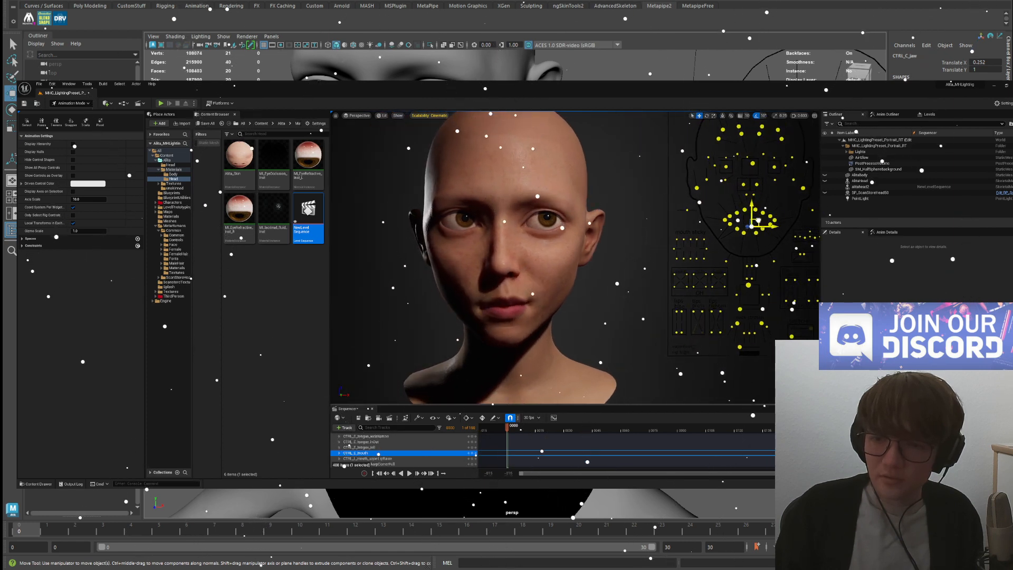
left_click_drag(755, 230, 757, 210)
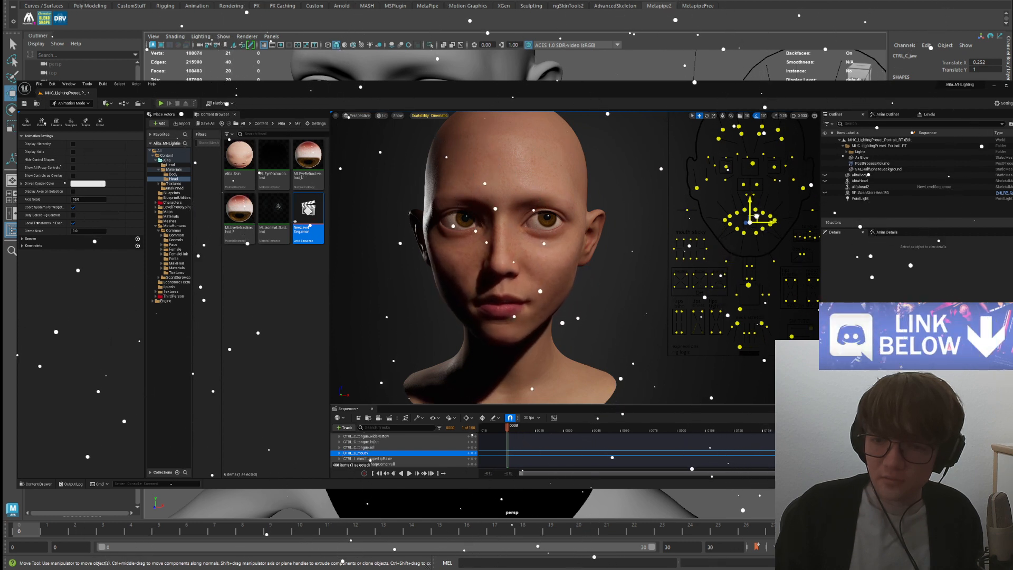
key("q")
left_click_drag(738, 197, 728, 183)
key("ctrl+z")
key("ctrl+z")
key("ctrl+z")
key("ctrl+z")
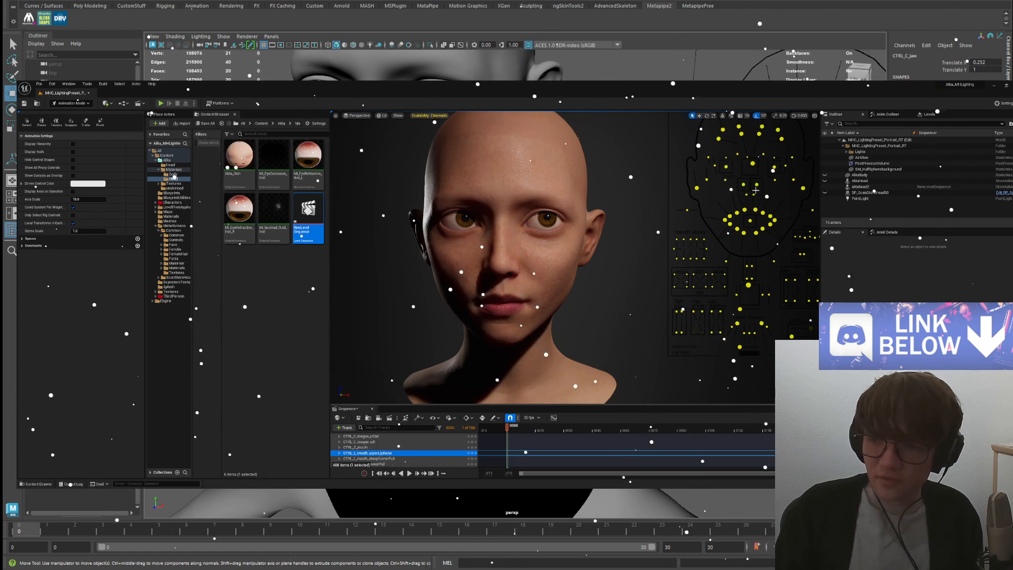
- Try lifting the left side of the nose with CTRL_L_nose, and undo the moves
left_click(758, 183)
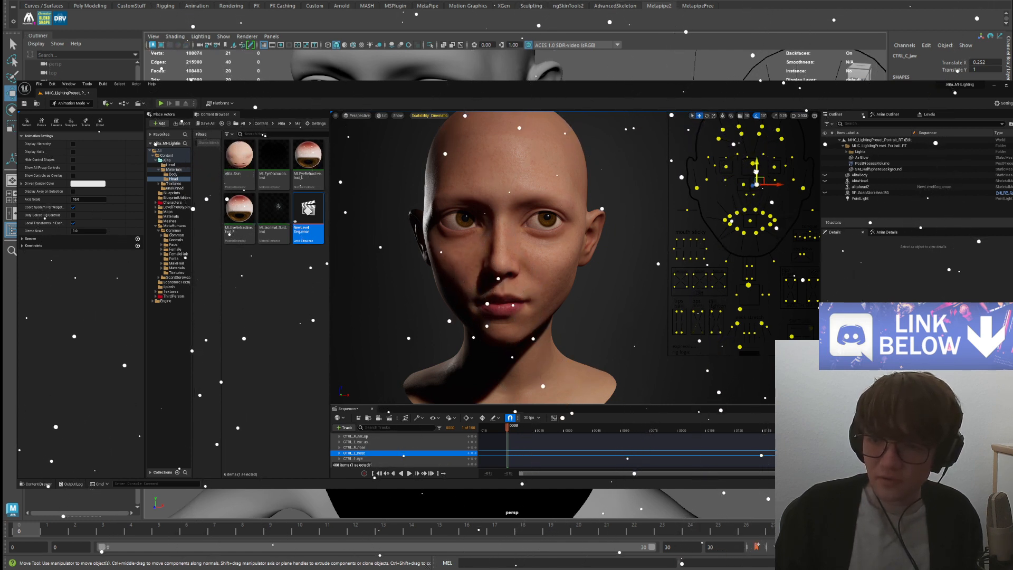
left_click_drag(757, 170, 753, 148)
left_click(760, 135)
right_click_drag(567, 195, 602, 219)
key("ctrl+z")
key("ctrl+z")
key("ctrl+z")
scroll(566, 195, "down", 5)
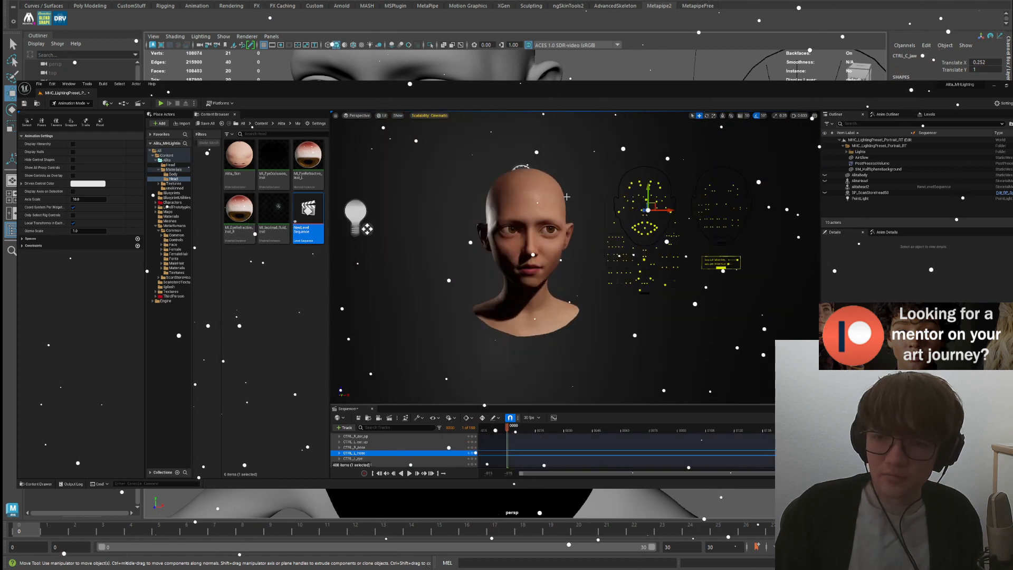
scroll(567, 195, "up", 5)
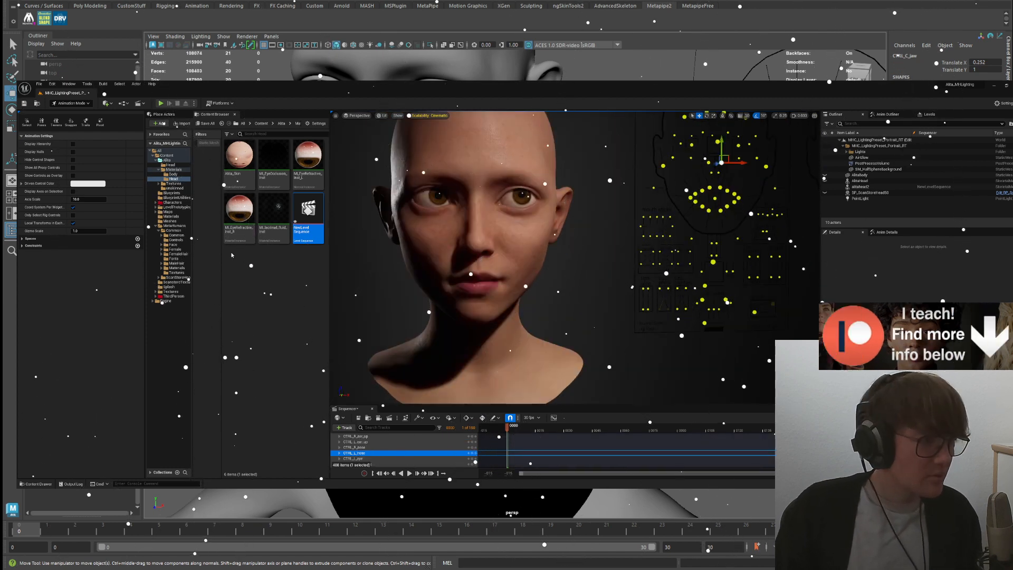